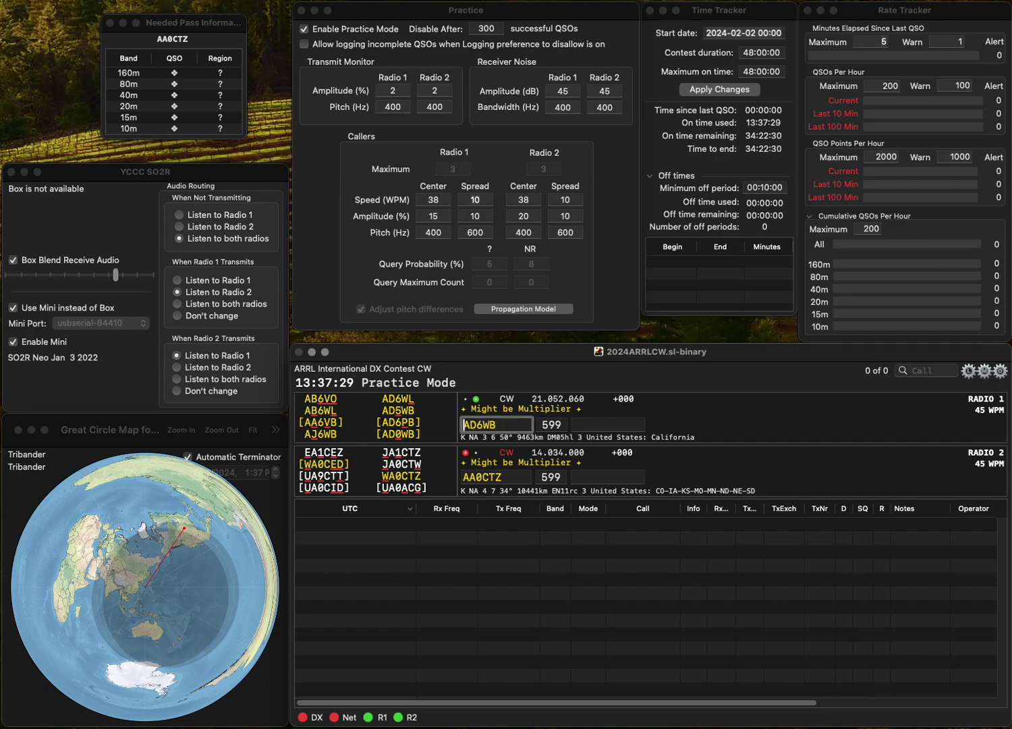
pyautogui.press('Delete')
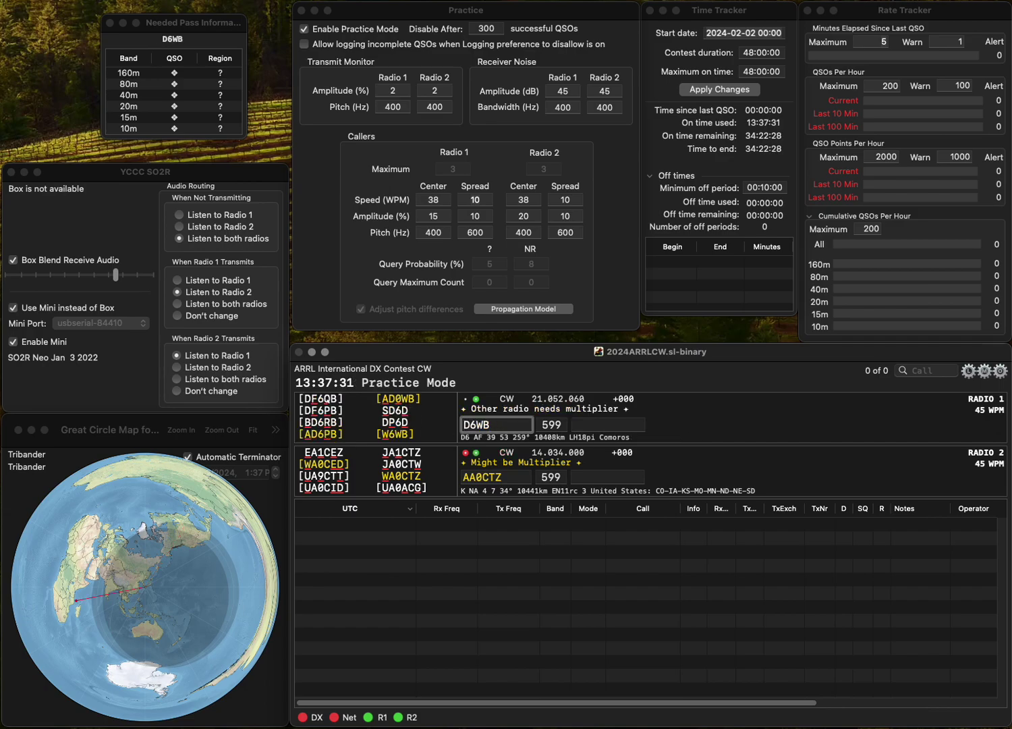
pyautogui.write('A')
pyautogui.click(464, 477)
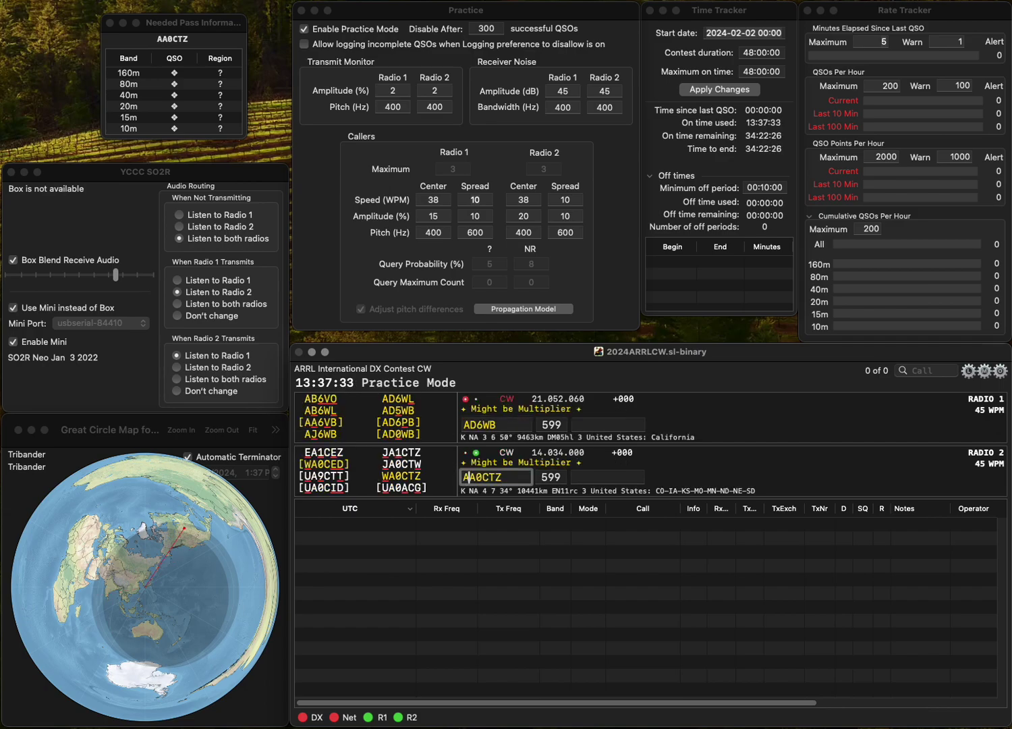
pyautogui.press('Delete')
pyautogui.write('W')
# Change the Radio 1 call sign to AB6B.
pyautogui.click(464, 425)
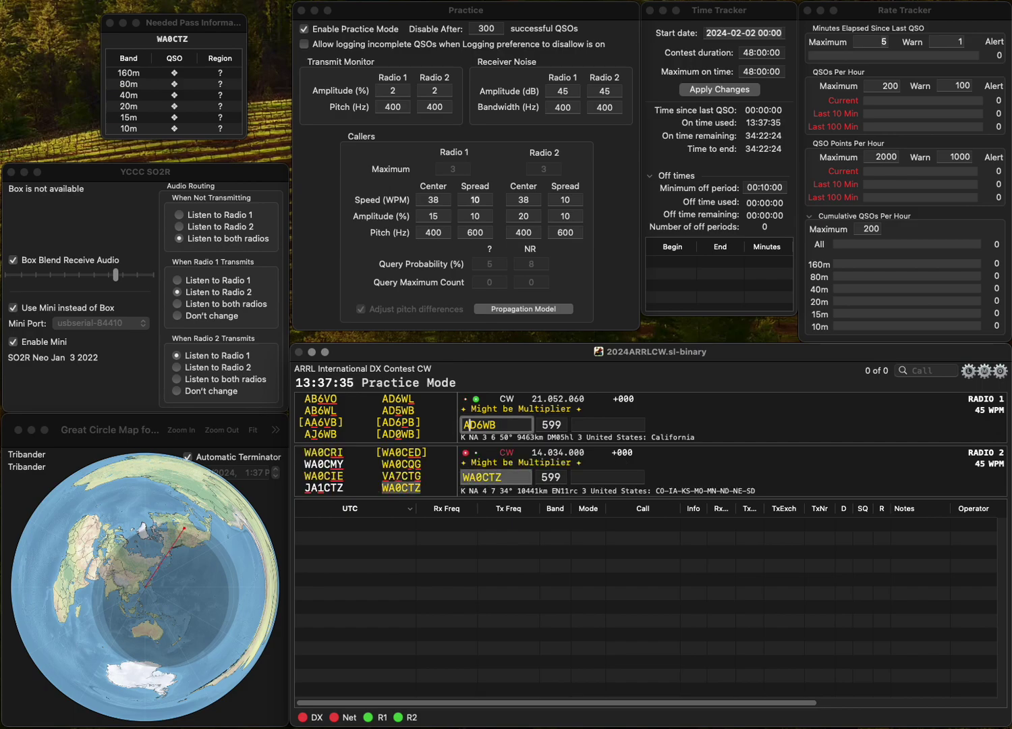
pyautogui.click(476, 425)
pyautogui.press('BackSpace')
pyautogui.write('B')
pyautogui.click(480, 425)
pyautogui.press('Delete')
pyautogui.write('A')
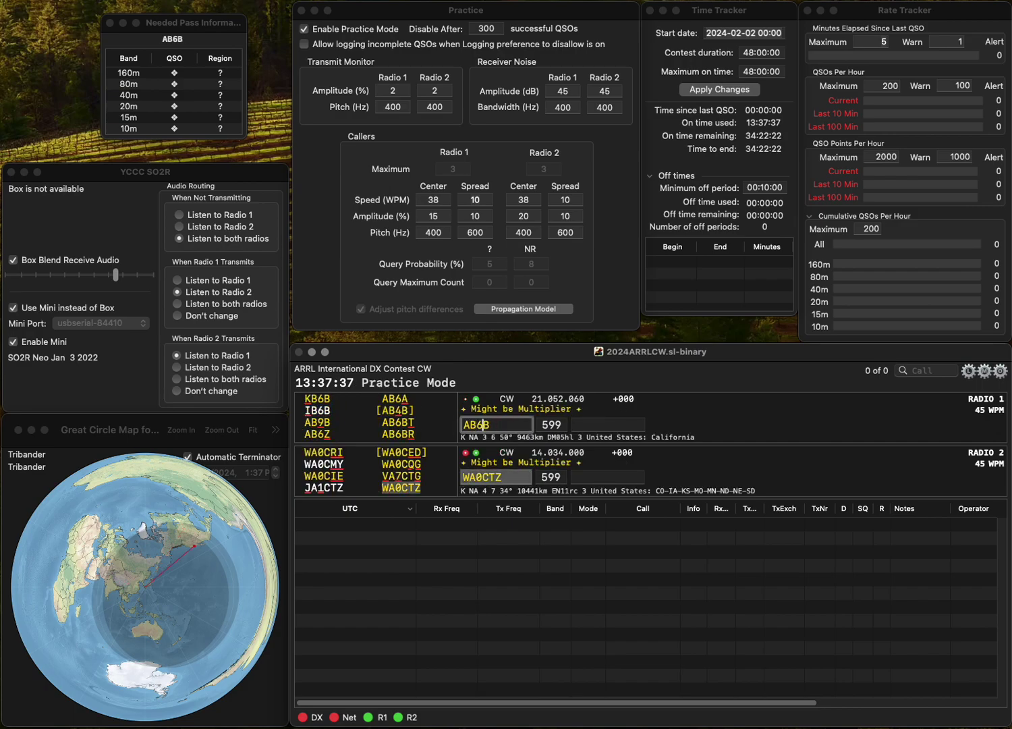
pyautogui.click(573, 477)
pyautogui.write('NE')
pyautogui.press('Return')
pyautogui.press('Delete')
pyautogui.press('BackSpace')
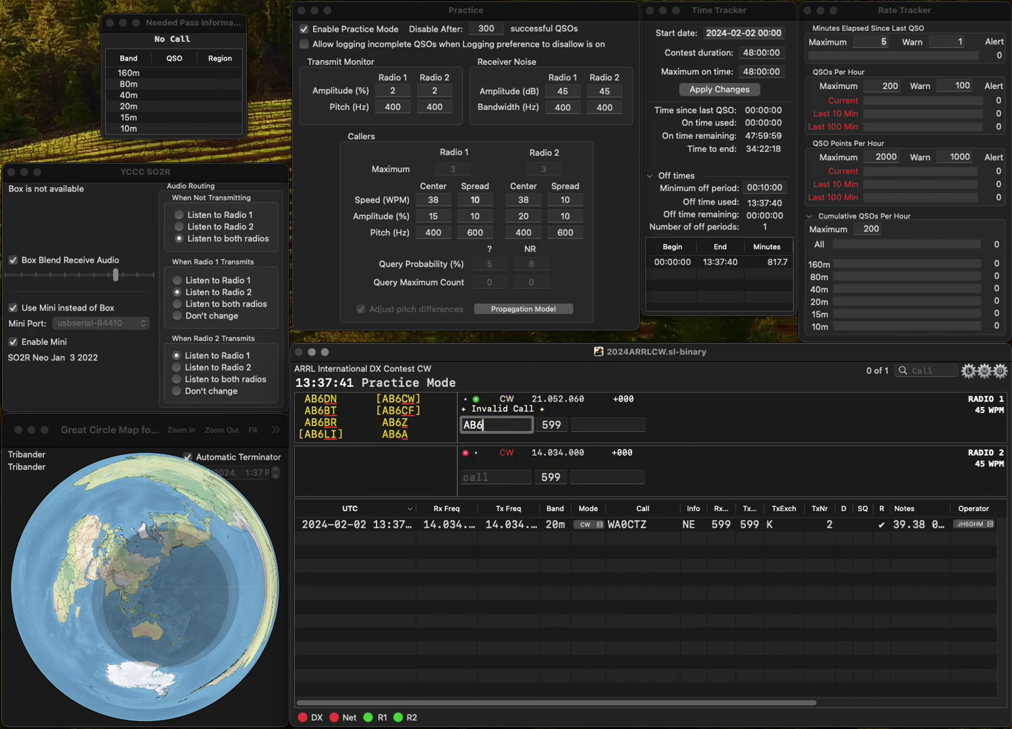
pyautogui.press('BackSpace')
pyautogui.write('5WD')
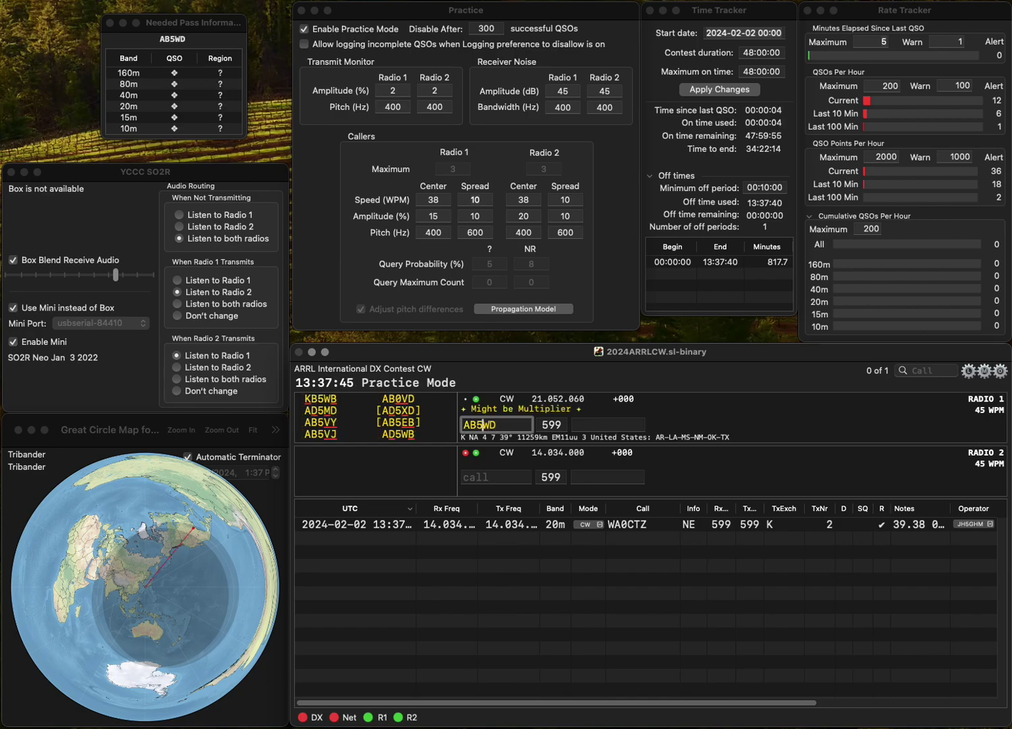
pyautogui.press('Left')
pyautogui.press('BackSpace')
pyautogui.write('D')
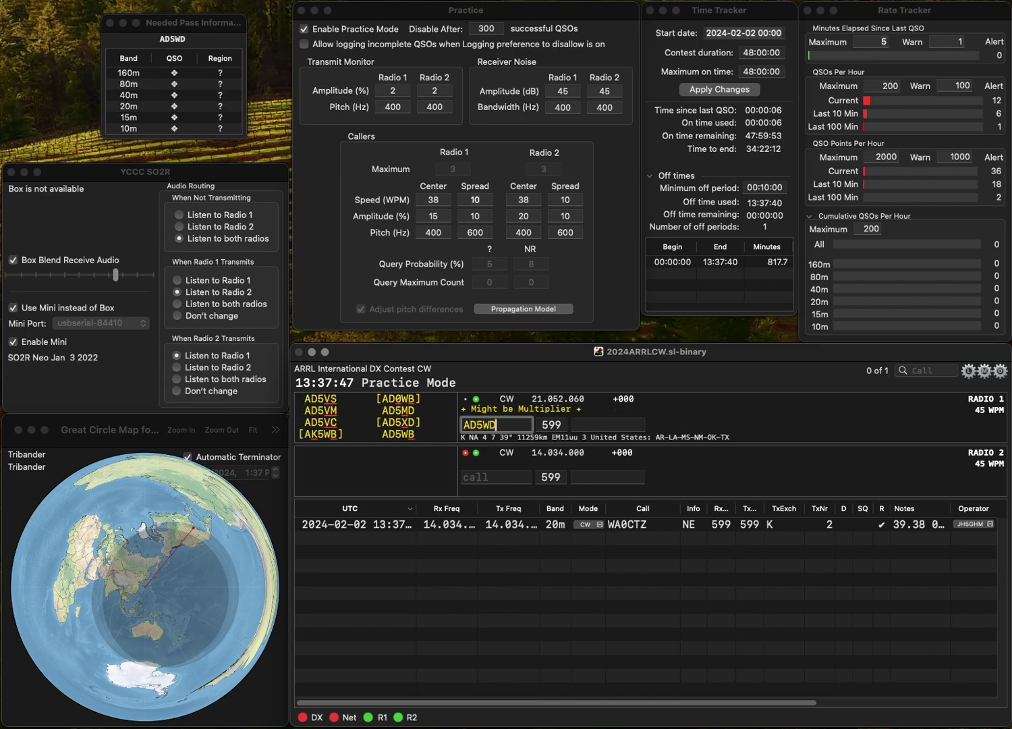
pyautogui.press('BackSpace')
pyautogui.write('B')
pyautogui.press('Return')
pyautogui.write('N7WY/0')
pyautogui.press('Return')
pyautogui.write('TX')
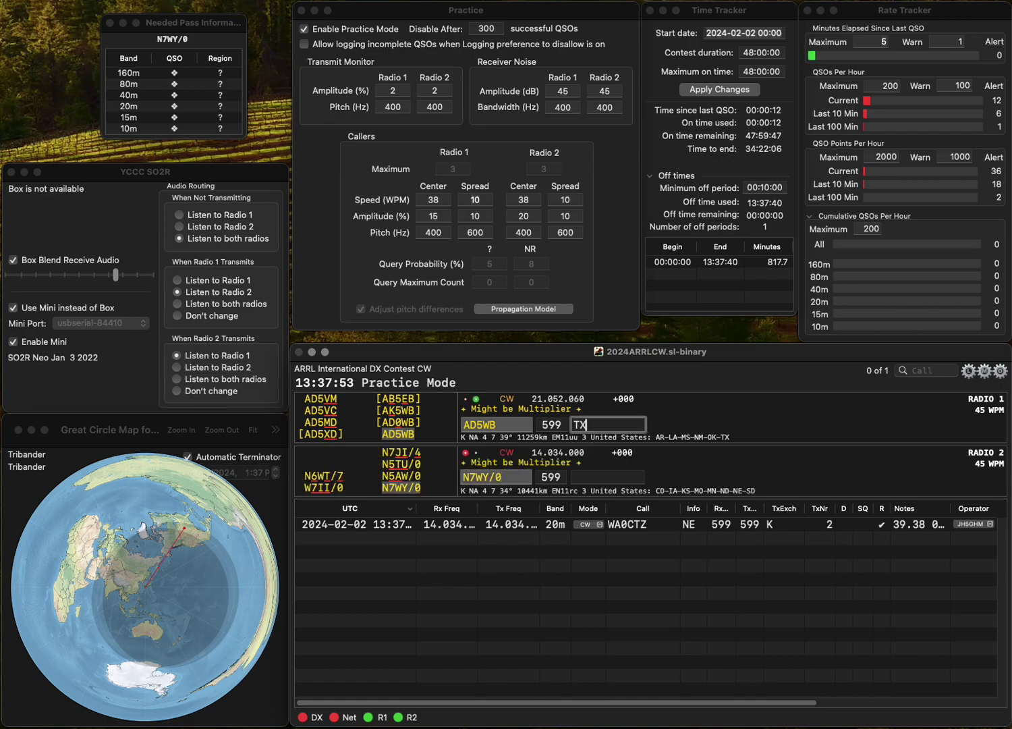
pyautogui.press('Return')
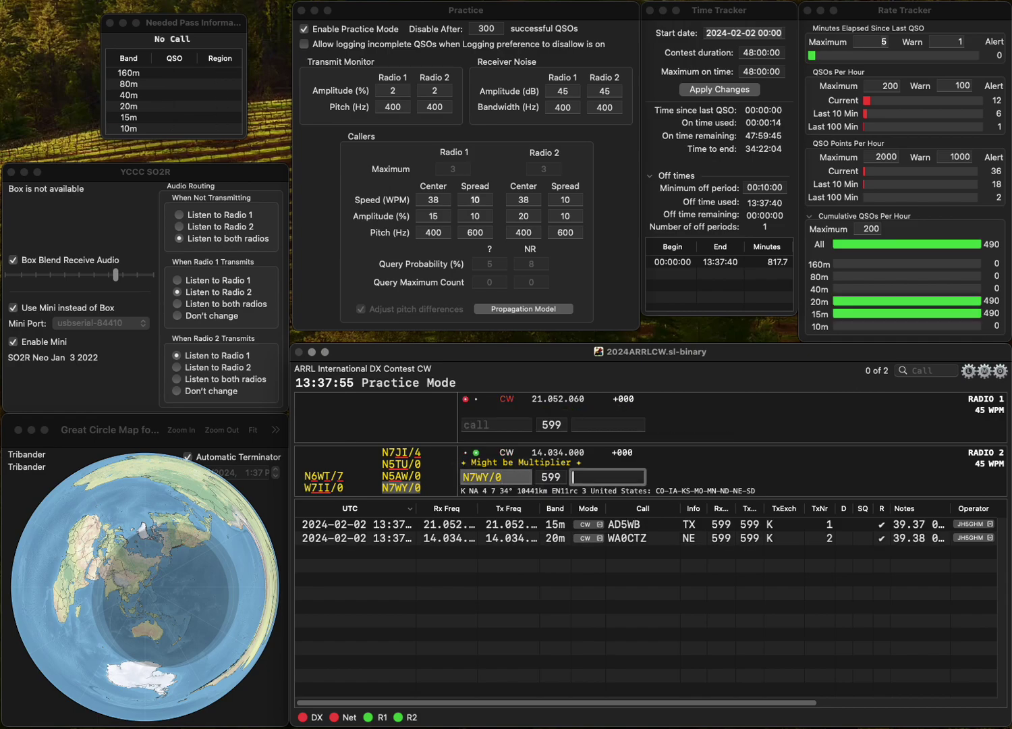
# Log N7WY/0 on Radio 2 with exchange ND and answer K3XO on Radio 1.
pyautogui.write('ND')
pyautogui.press('Return')
pyautogui.write('K3')
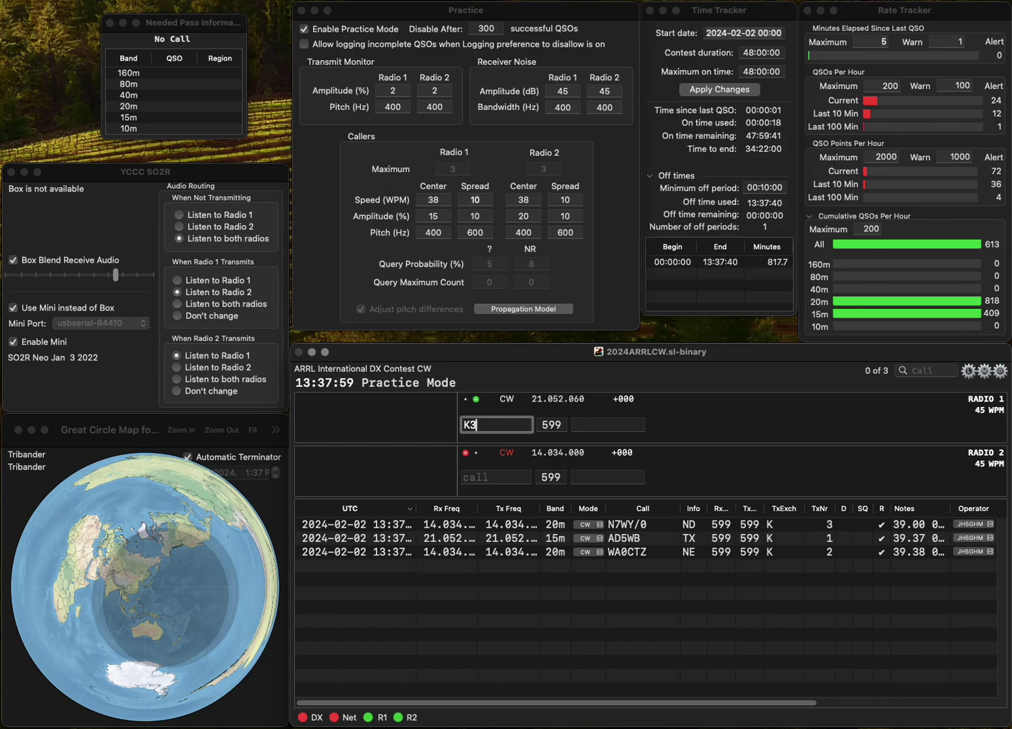
pyautogui.write('XO')
pyautogui.press('Return')
# Answer WA2TAK on Radio 2 and log K3XO on Radio 1 with exchange WV.
pyautogui.write('WA2TAK')
pyautogui.press('Return')
pyautogui.press('Return')
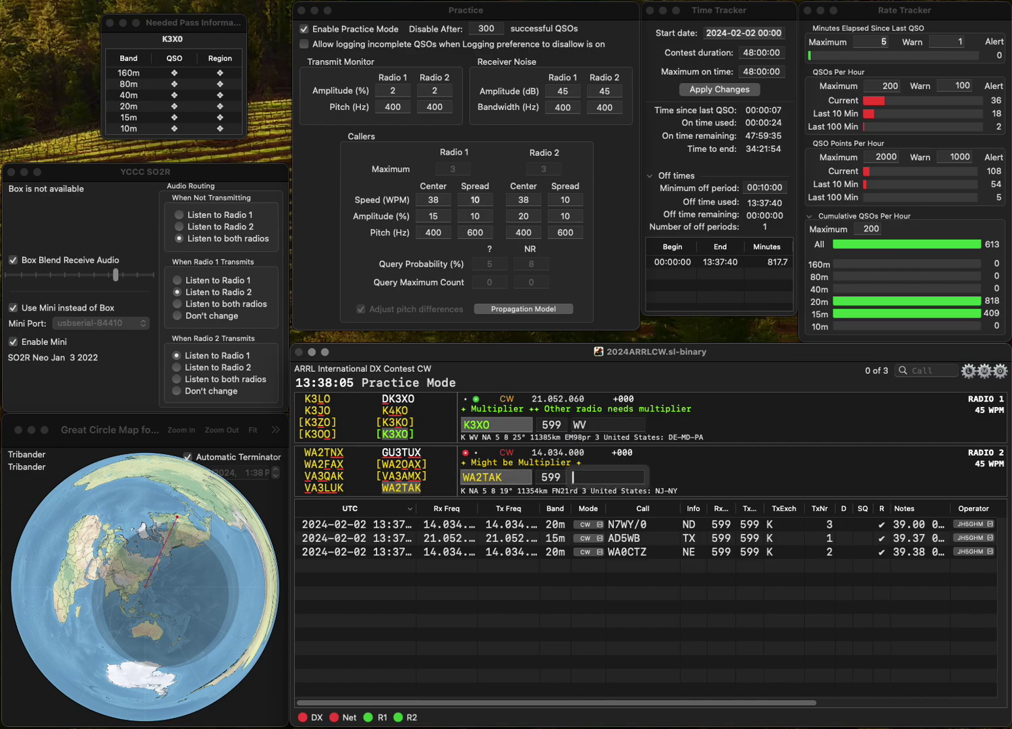
pyautogui.write('N')
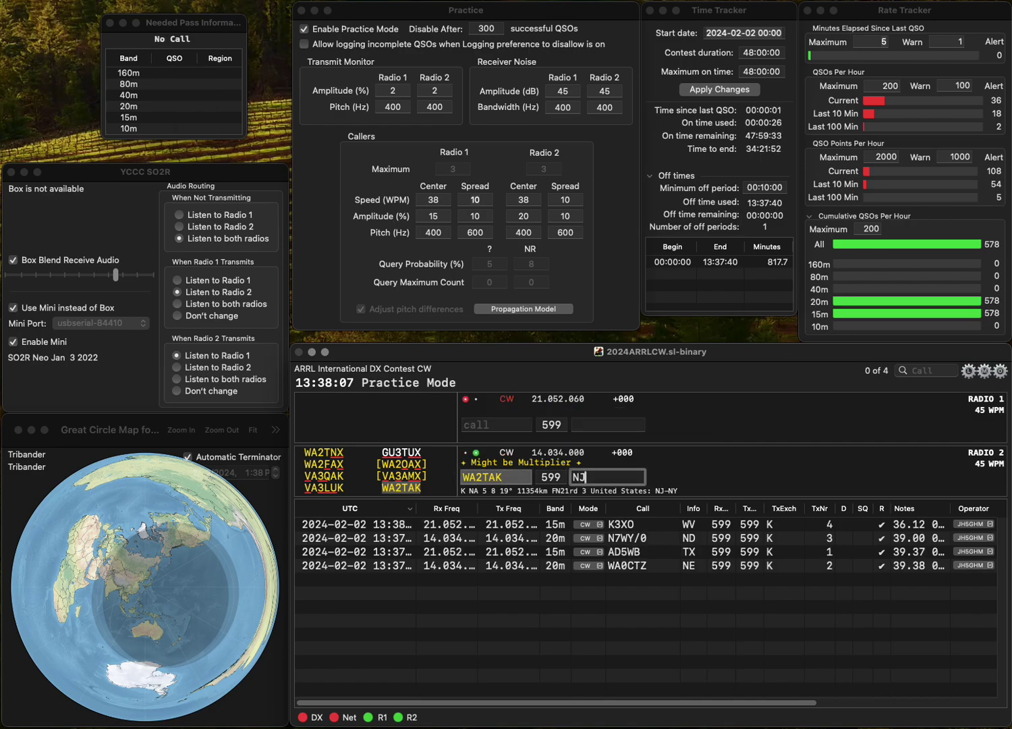
pyautogui.write('J')
pyautogui.press('Return')
pyautogui.write('VE3VY')
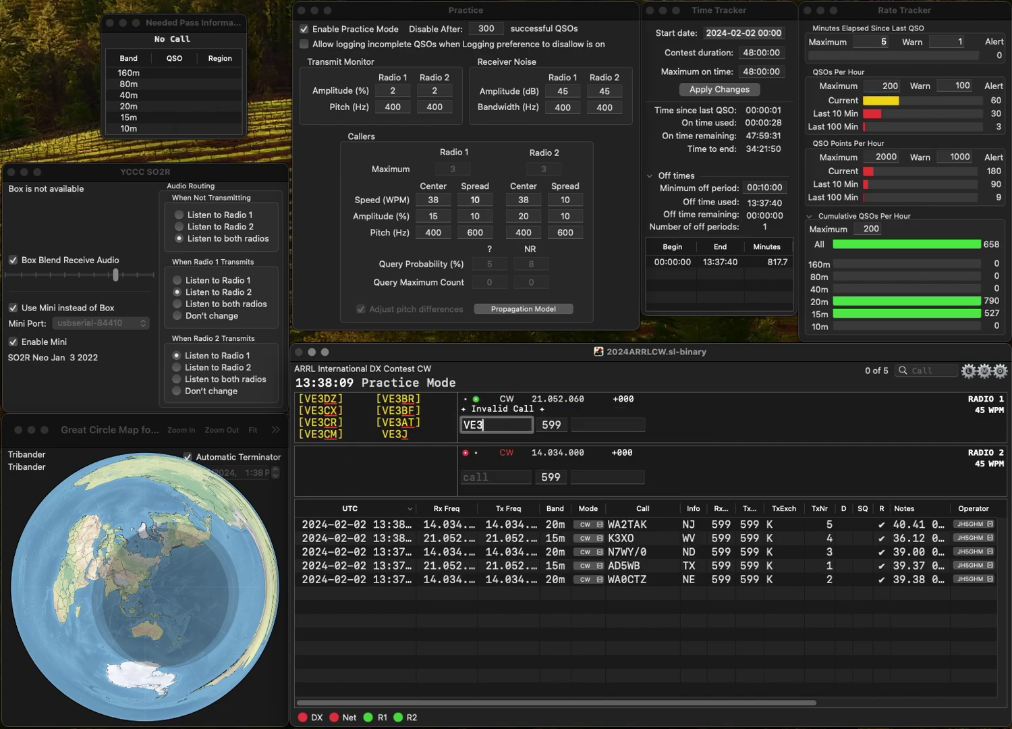
pyautogui.press('Return')
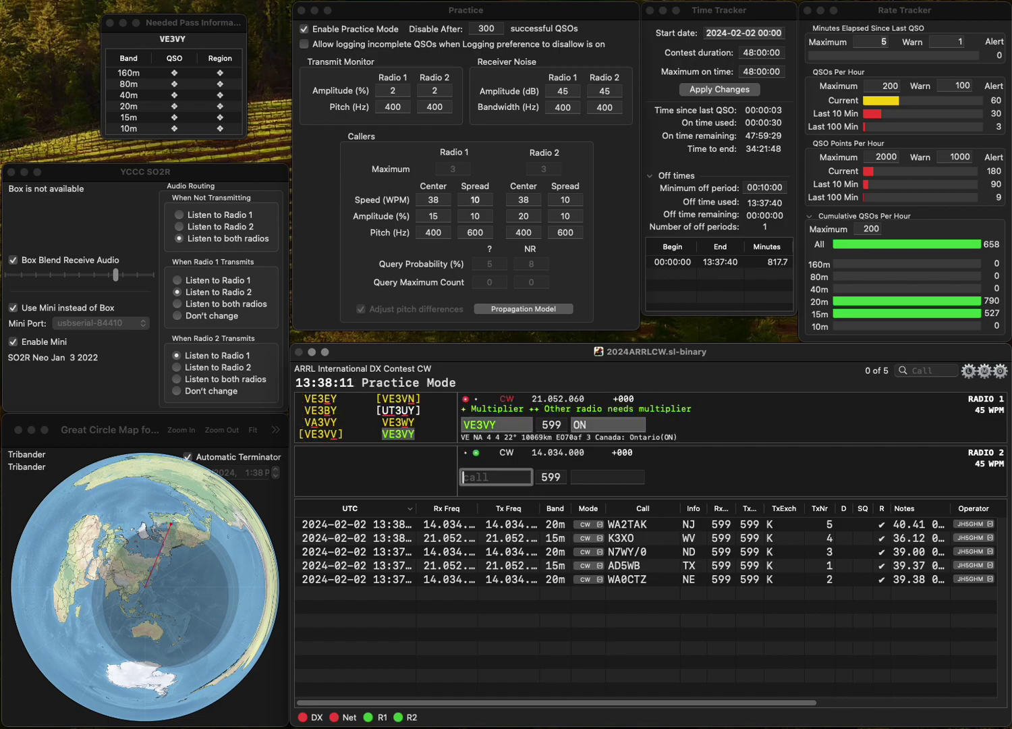
# Send a partial call beginning with 5TT on Radio 2 and log VE3VY on Radio 1 with exchange ON.
pyautogui.write('5TT')
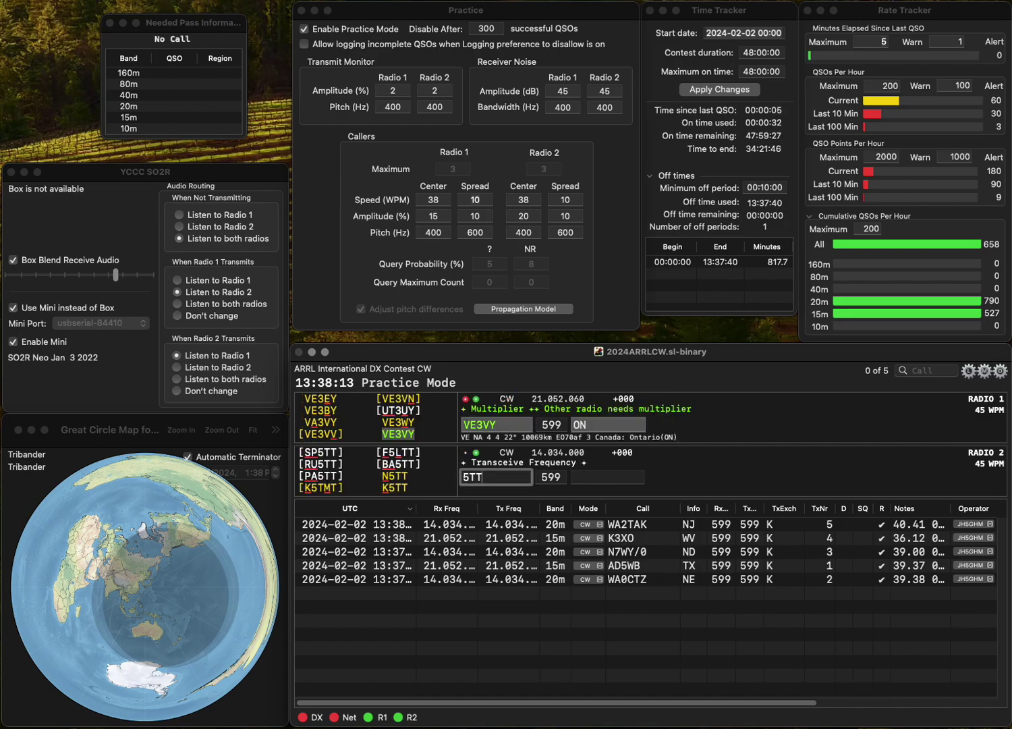
pyautogui.write('A')
pyautogui.press('Return')
pyautogui.press('Return')
pyautogui.write('KE4TDA')
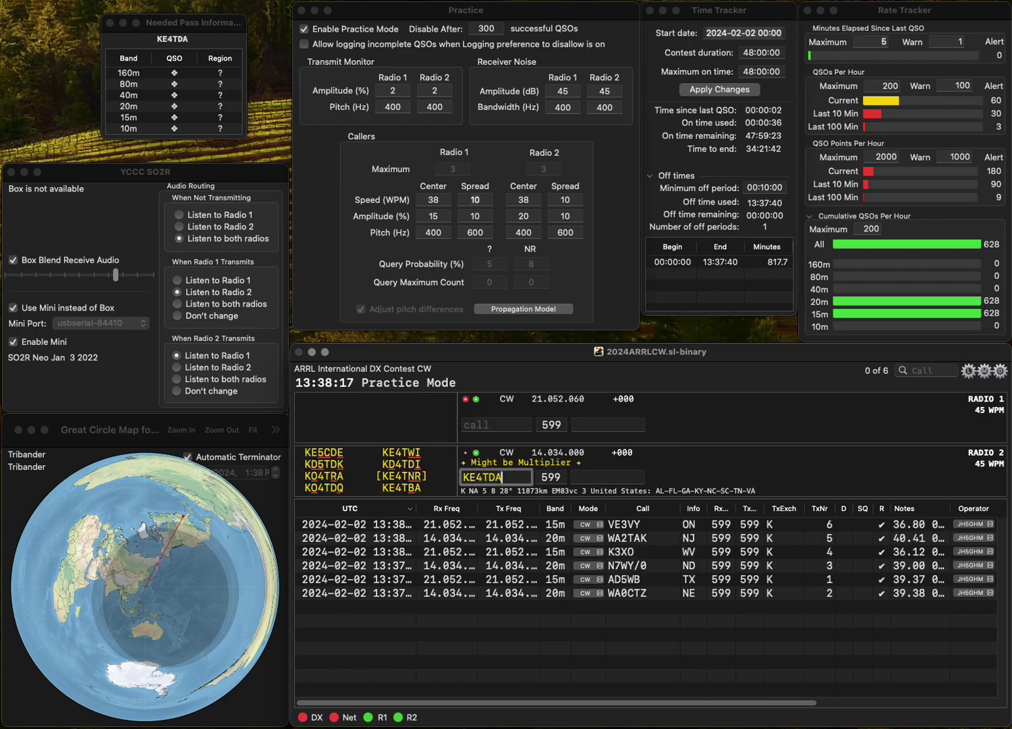
pyautogui.press('BackSpace')
pyautogui.write('B')
pyautogui.press('Return')
pyautogui.write('KW8')
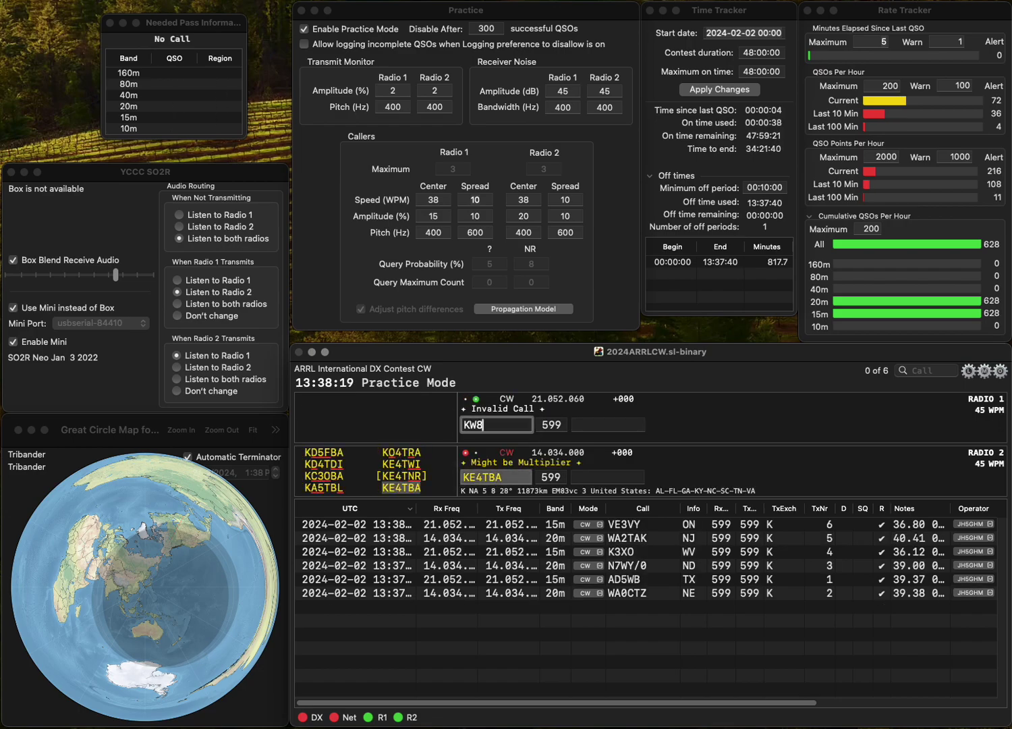
pyautogui.press('BackSpace')
pyautogui.press('BackSpace')
pyautogui.write('A8G')
pyautogui.press('Return')
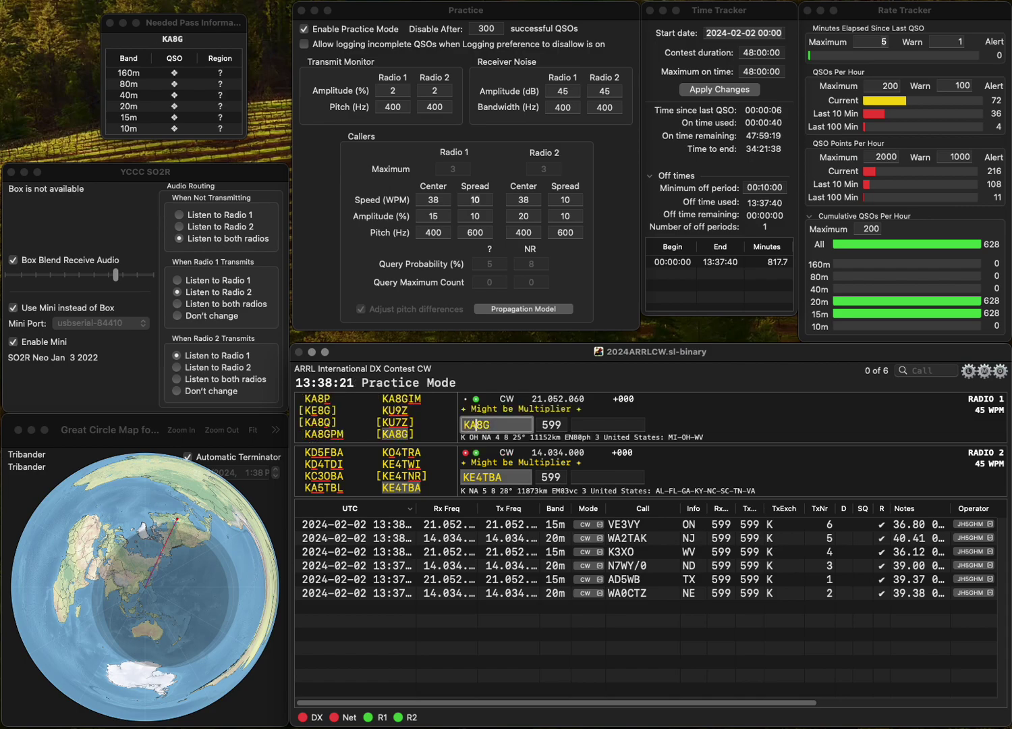
pyautogui.write('FL')
pyautogui.press('Return')
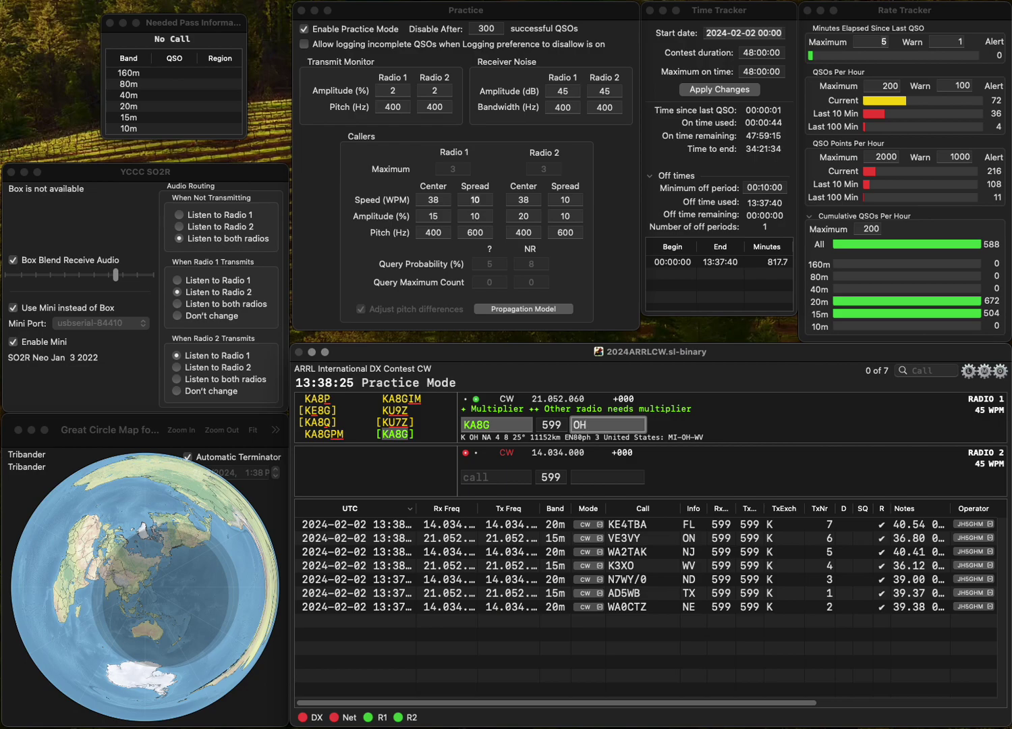
pyautogui.press('Return')
# Enter W4ETA as the Radio 2 call sign and send the report.
pyautogui.write('W4ETA')
pyautogui.press('Left')
pyautogui.press('Left')
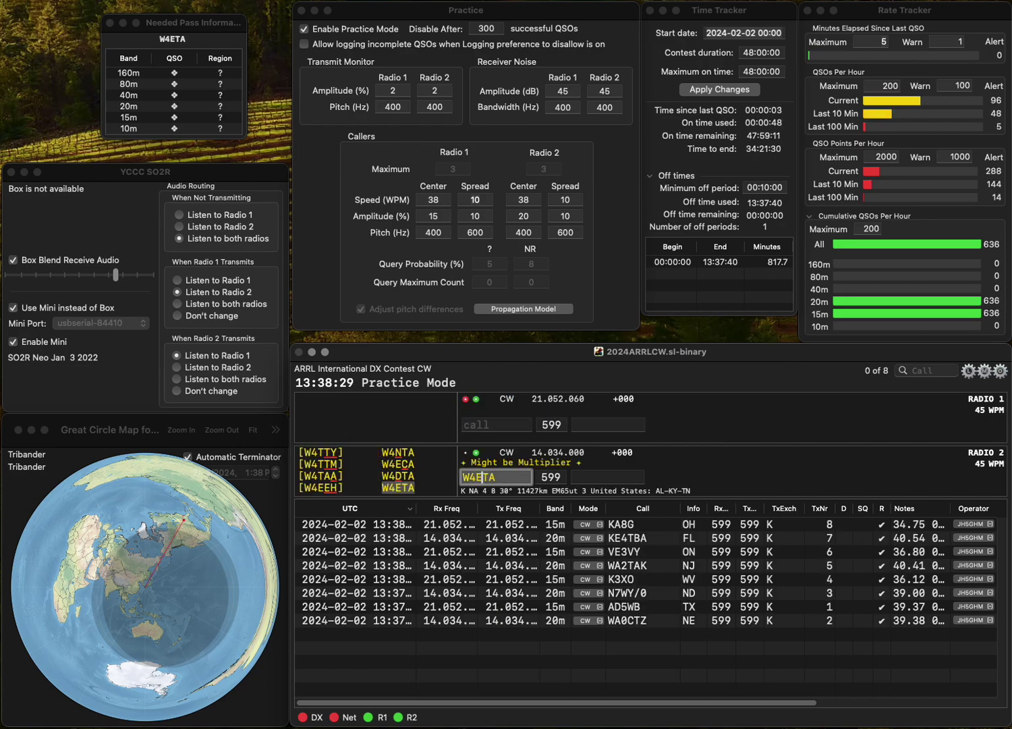
pyautogui.press('Return')
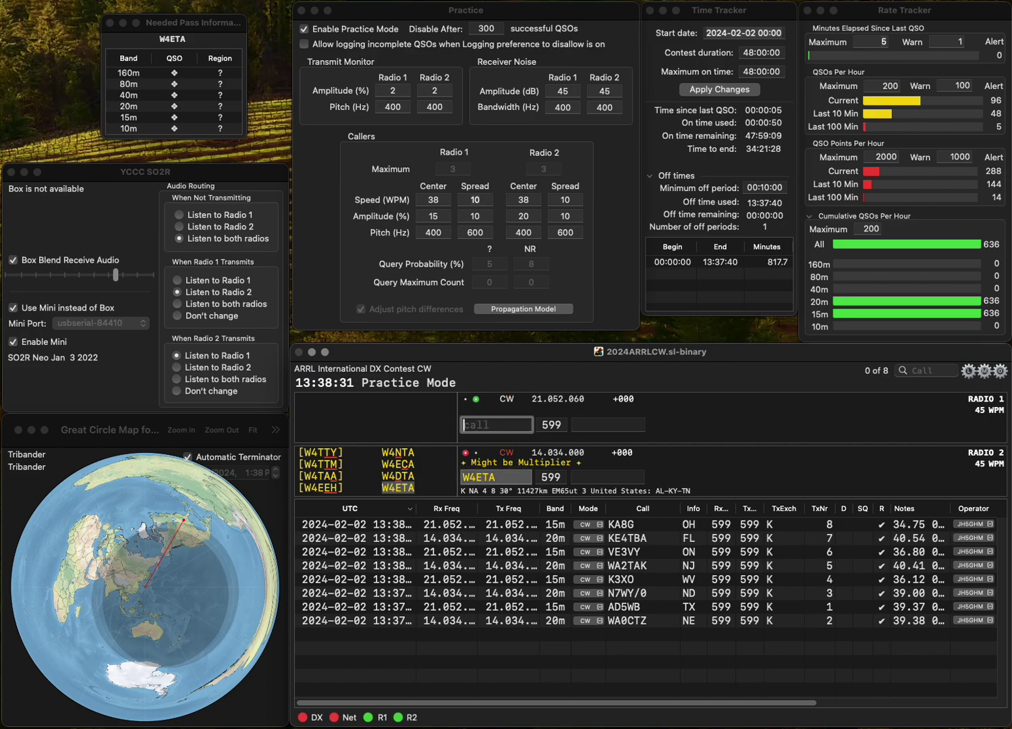
# Answer N3GSB on Radio 1 and log W4ETA on Radio 2 with exchange AL.
pyautogui.write('N3GSB')
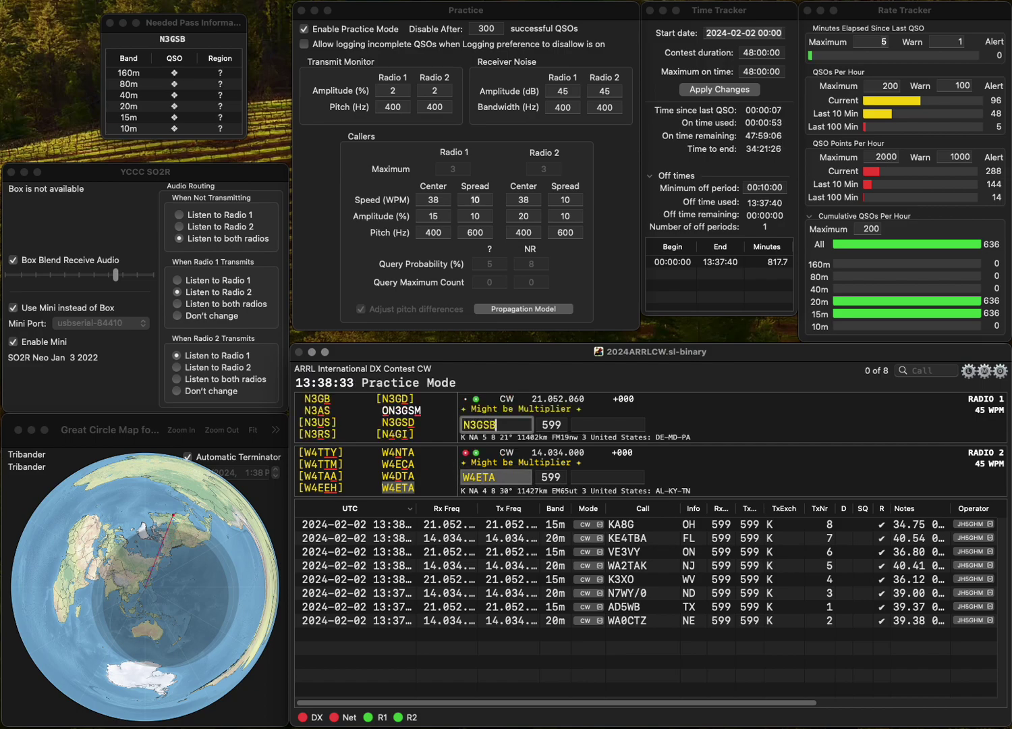
pyautogui.press('Return')
pyautogui.write('AL')
pyautogui.press('Return')
# Correct the Radio 1 call sign to N3GSD and send it again.
pyautogui.press('BackSpace')
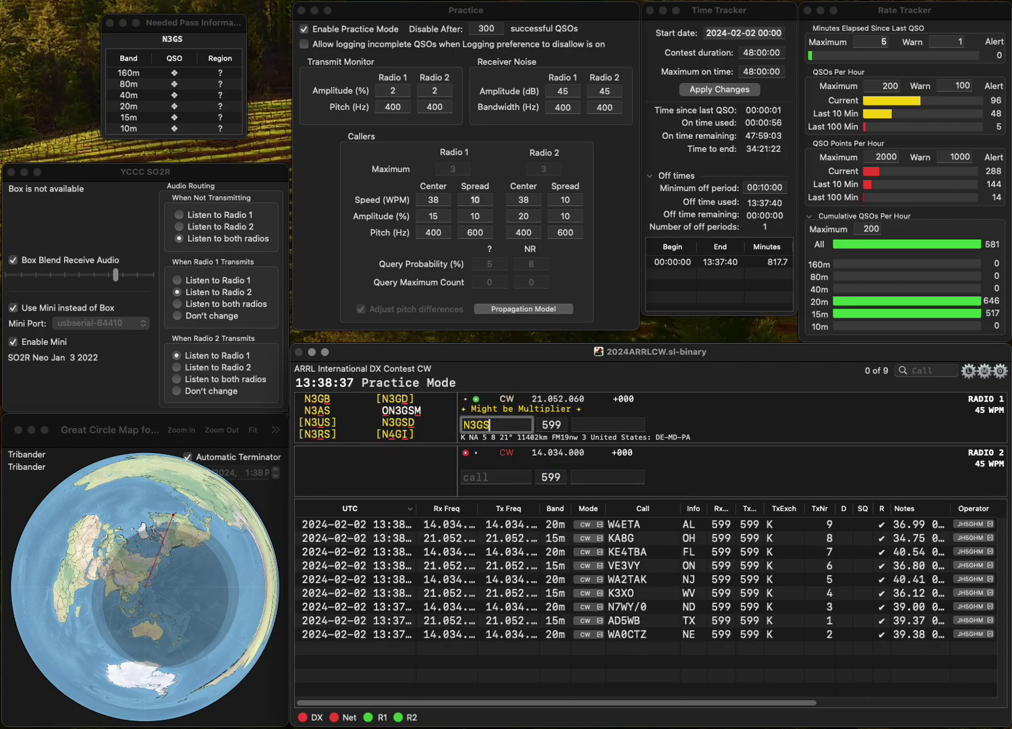
pyautogui.write('D')
pyautogui.press('Return')
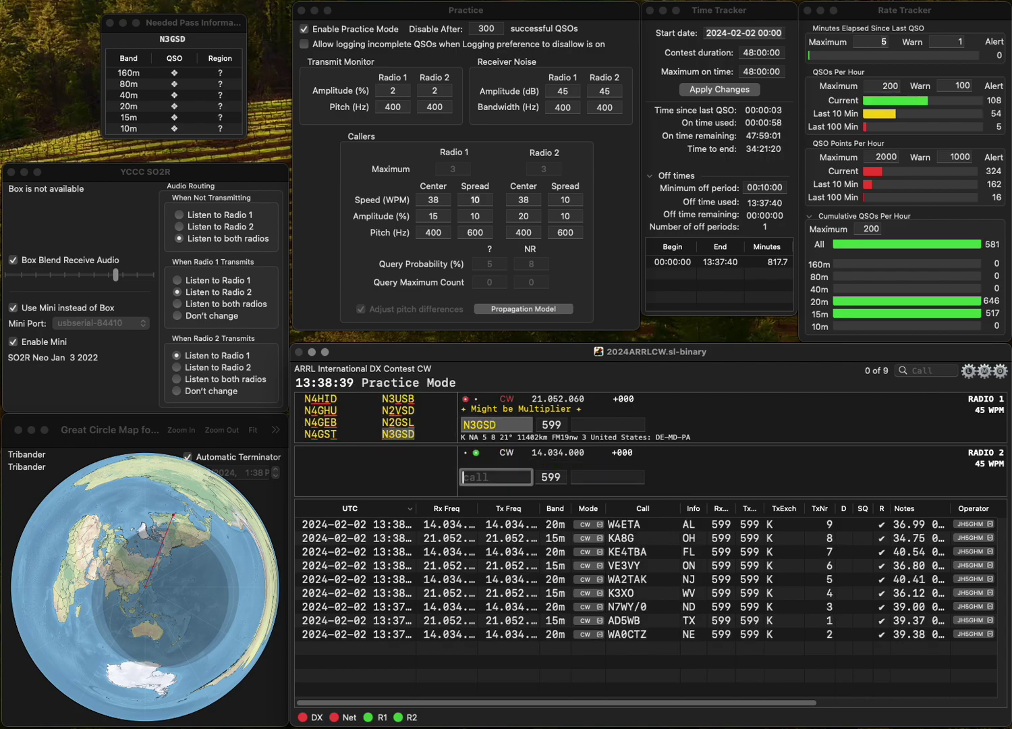
# Enter W0KCK as the Radio 2 call sign and send the report.
pyautogui.write('W0KK')
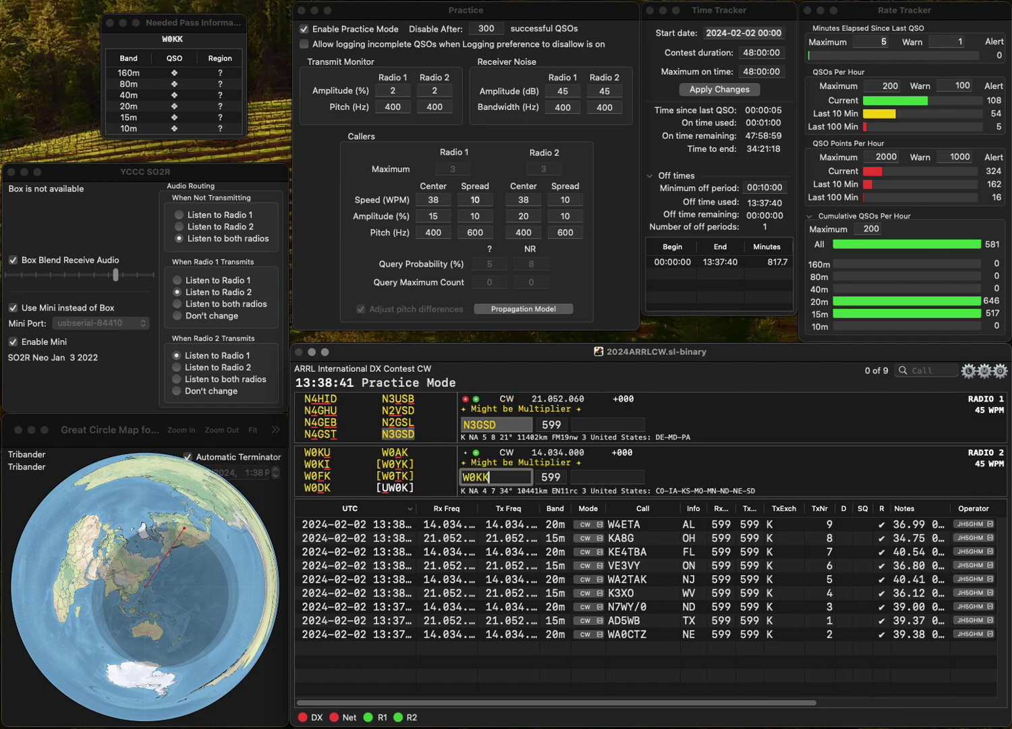
pyautogui.press('BackSpace')
pyautogui.write('CY')
pyautogui.press('Return')
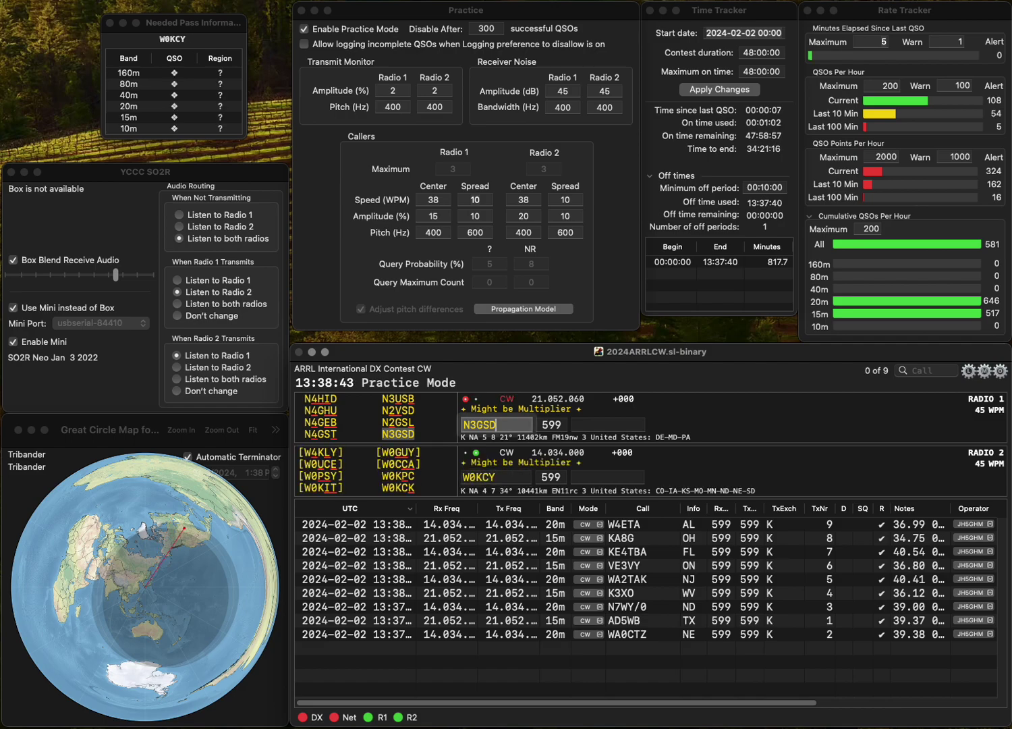
pyautogui.press('Down')
pyautogui.press('BackSpace')
pyautogui.press('BackSpace')
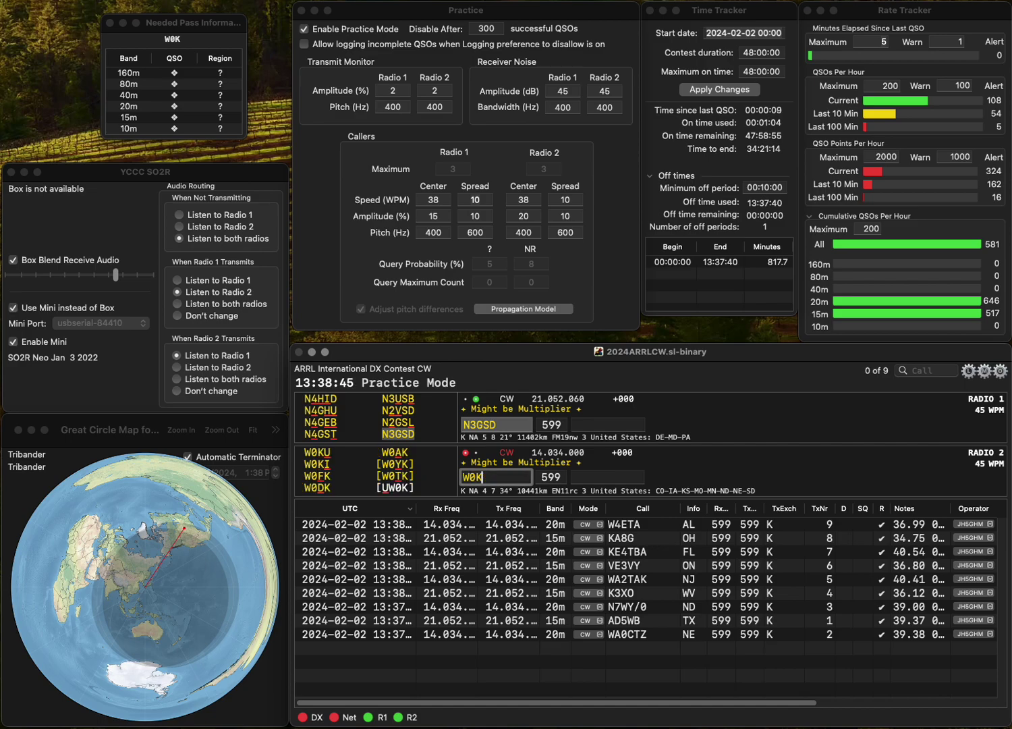
pyautogui.write('CK')
pyautogui.press('Return')
pyautogui.write('DE')
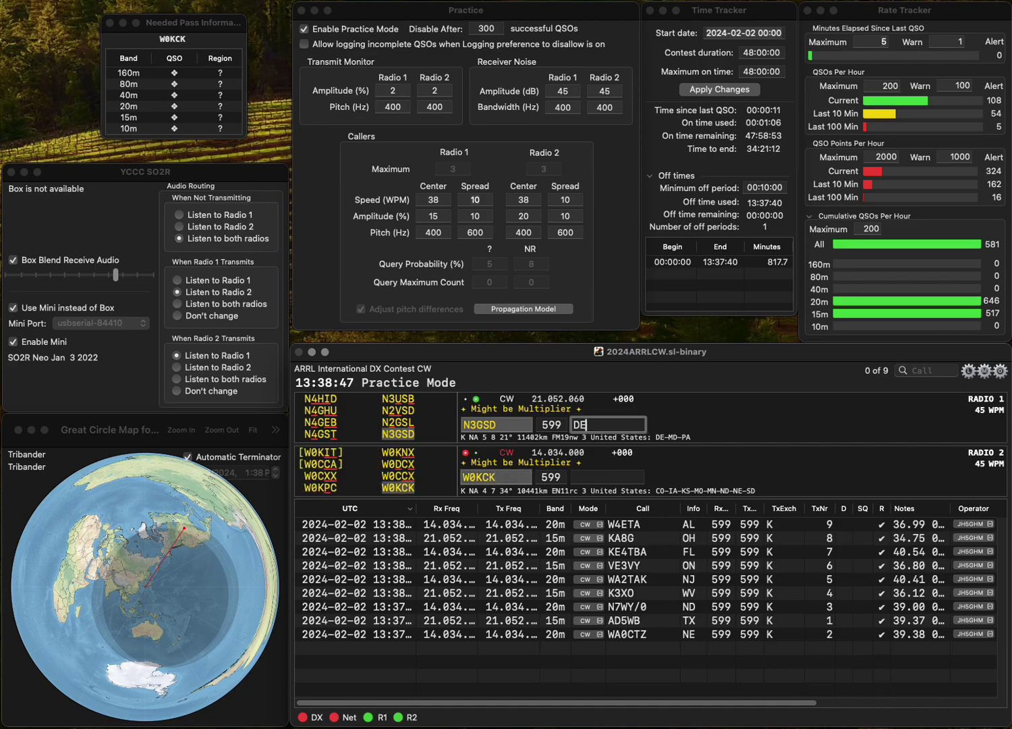
pyautogui.press('Return')
pyautogui.press('Return')
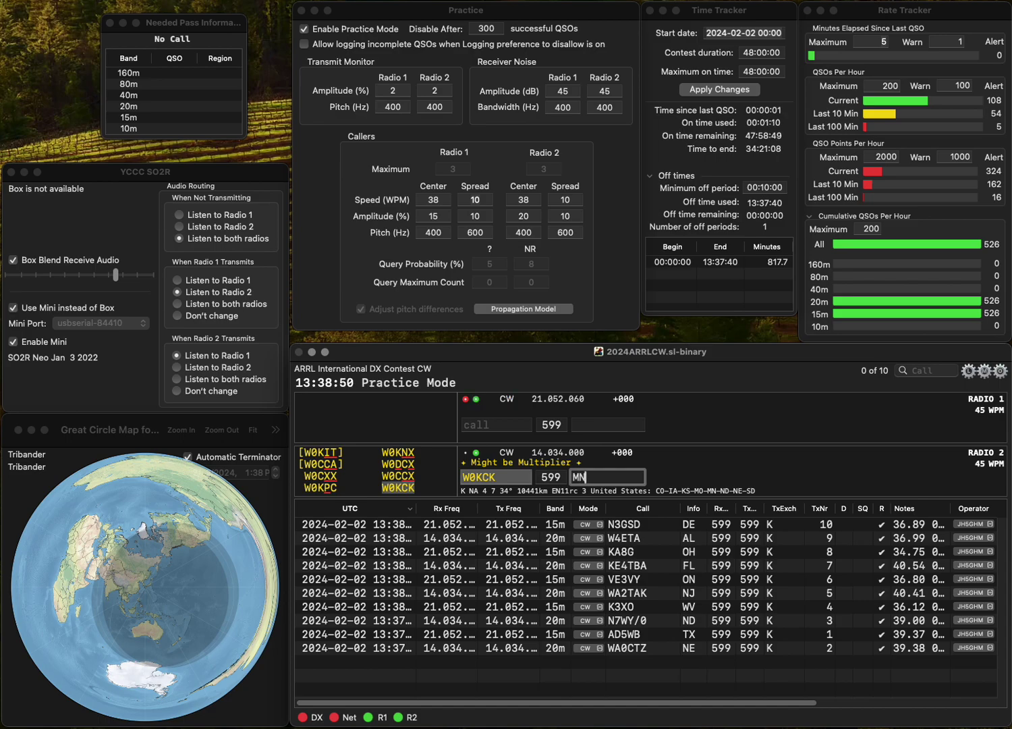
pyautogui.press('Return')
pyautogui.write('WA')
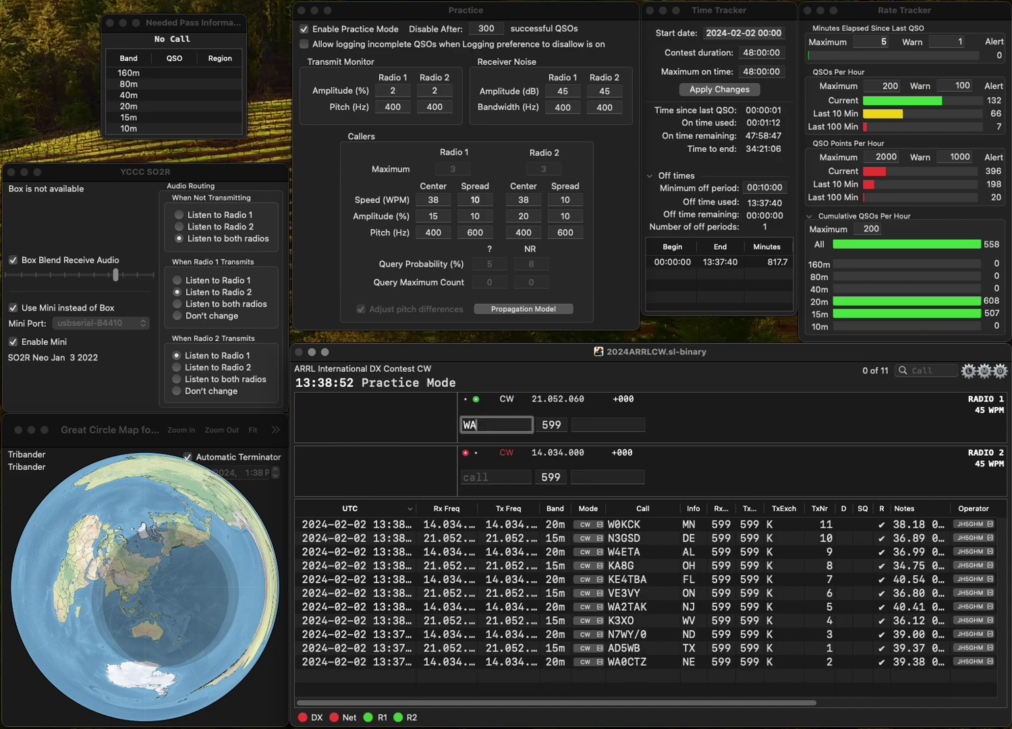
pyautogui.write('BL')
pyautogui.press('BackSpace')
pyautogui.press('Right')
pyautogui.write('B3')
pyautogui.press('Return')
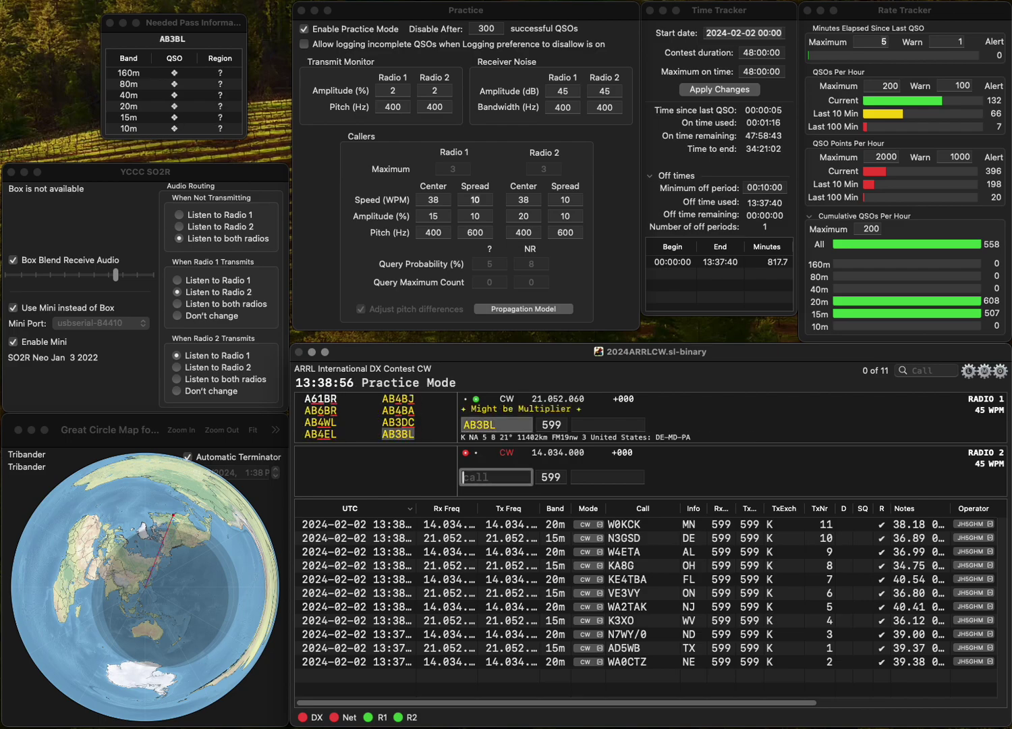
# Enter a partial call beginning with N on Radio 2 and send it.
pyautogui.write('N')
pyautogui.write('5')
pyautogui.press('Return')
pyautogui.press('BackSpace')
pyautogui.press('BackSpace')
pyautogui.write('E4')
pyautogui.press('Return')
pyautogui.write('NTT')
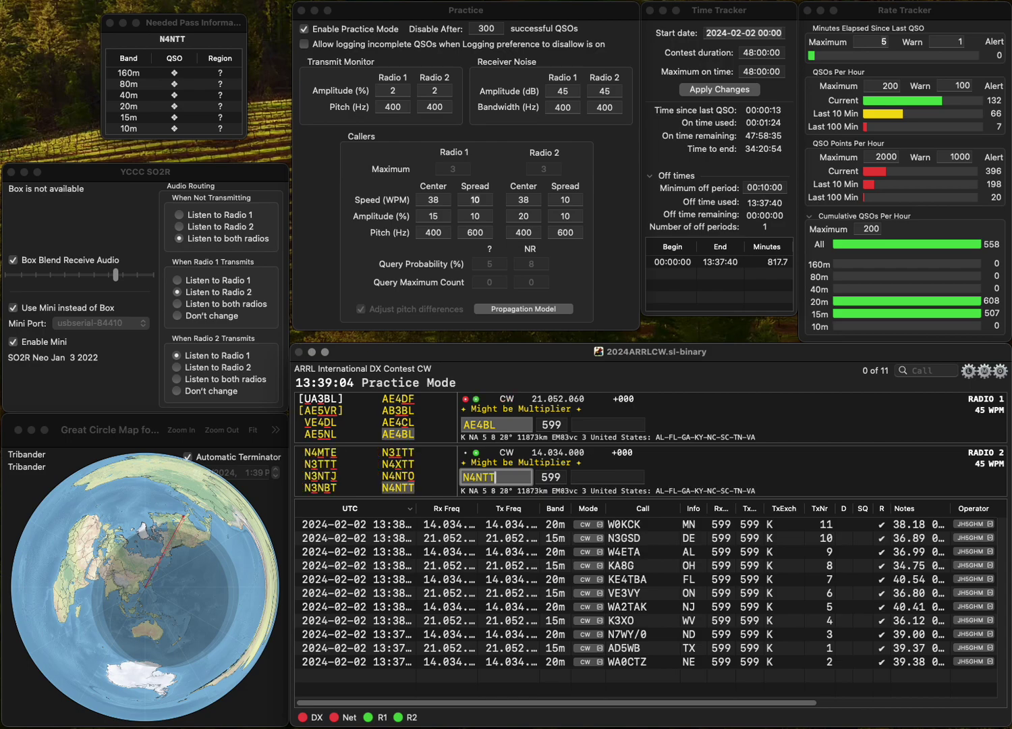
pyautogui.press('Return')
pyautogui.write('T')
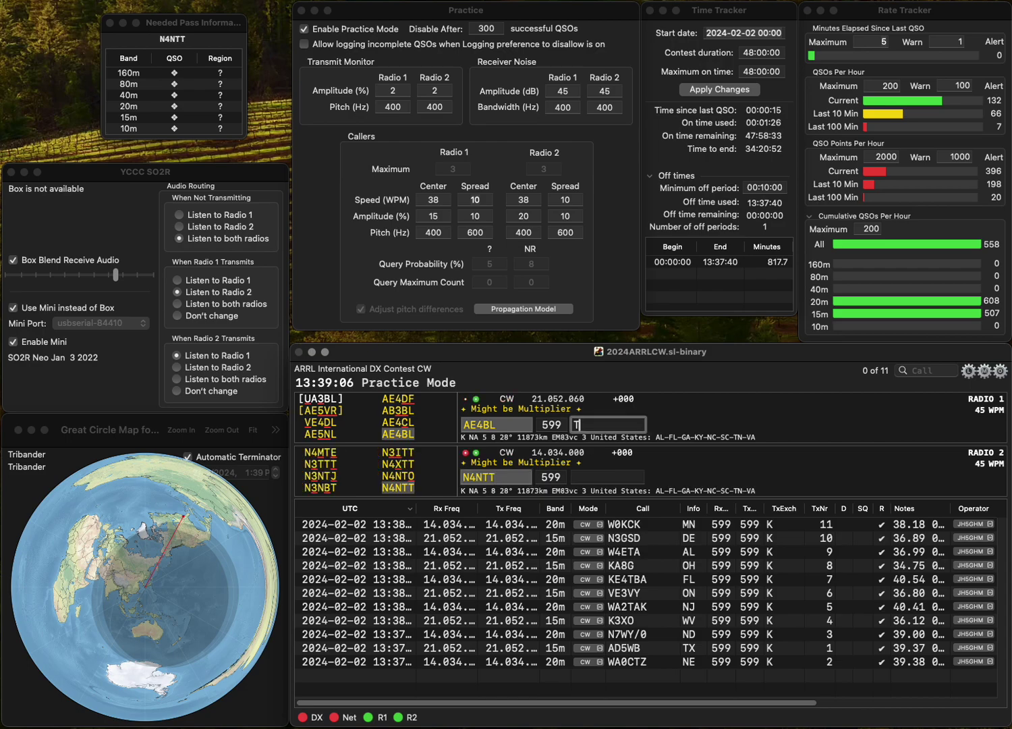
pyautogui.write('N')
pyautogui.press('Return')
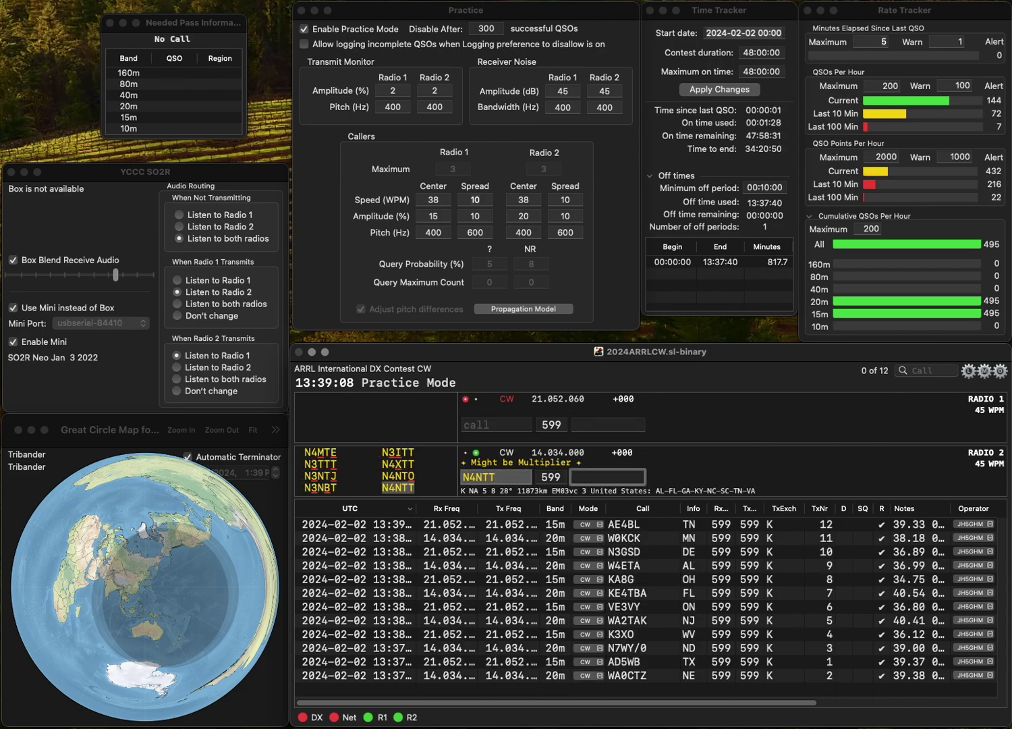
# Log N4NTT on Radio 2 with exchange SC and enter W9GQK as the Radio 1 call sign.
pyautogui.press('Return')
pyautogui.write('K')
pyautogui.press('BackSpace')
pyautogui.write('W9GQK')
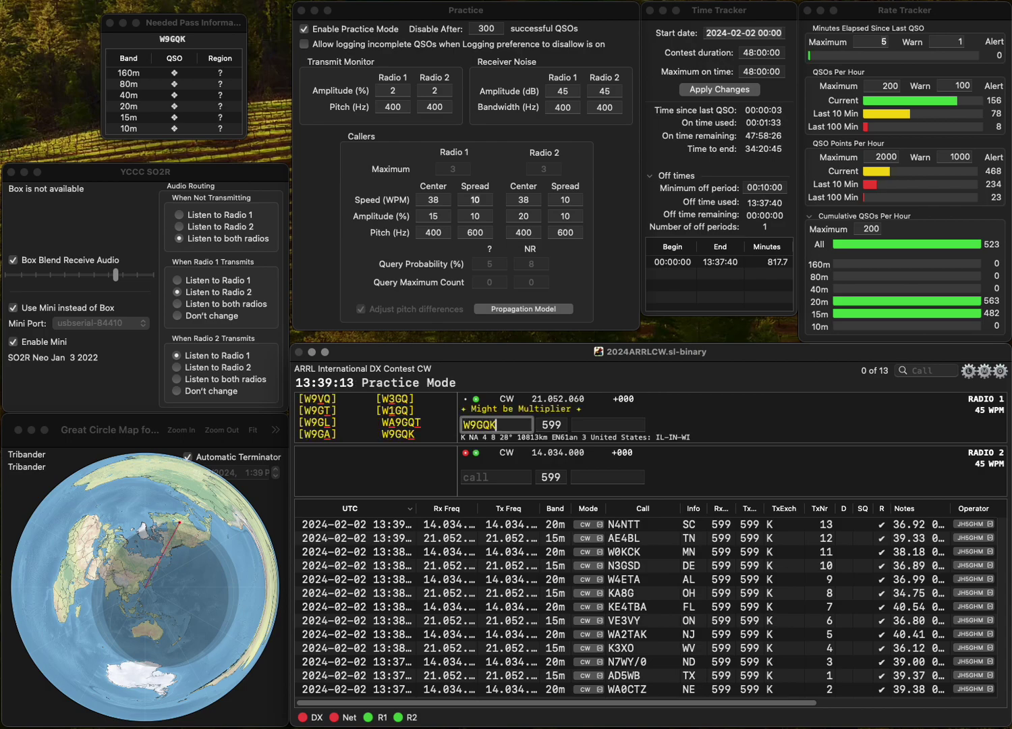
# Send W9GQK on Radio 1, and enter and send the partial call W8S on Radio 2.
pyautogui.press('Return')
pyautogui.write('W')
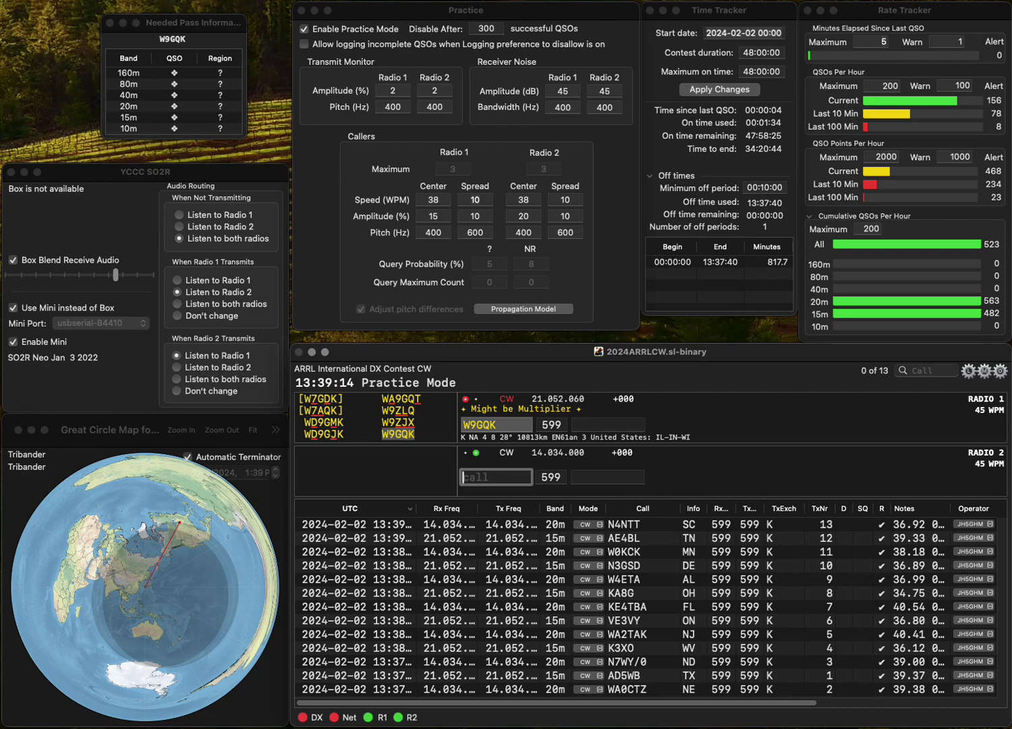
pyautogui.write('8S')
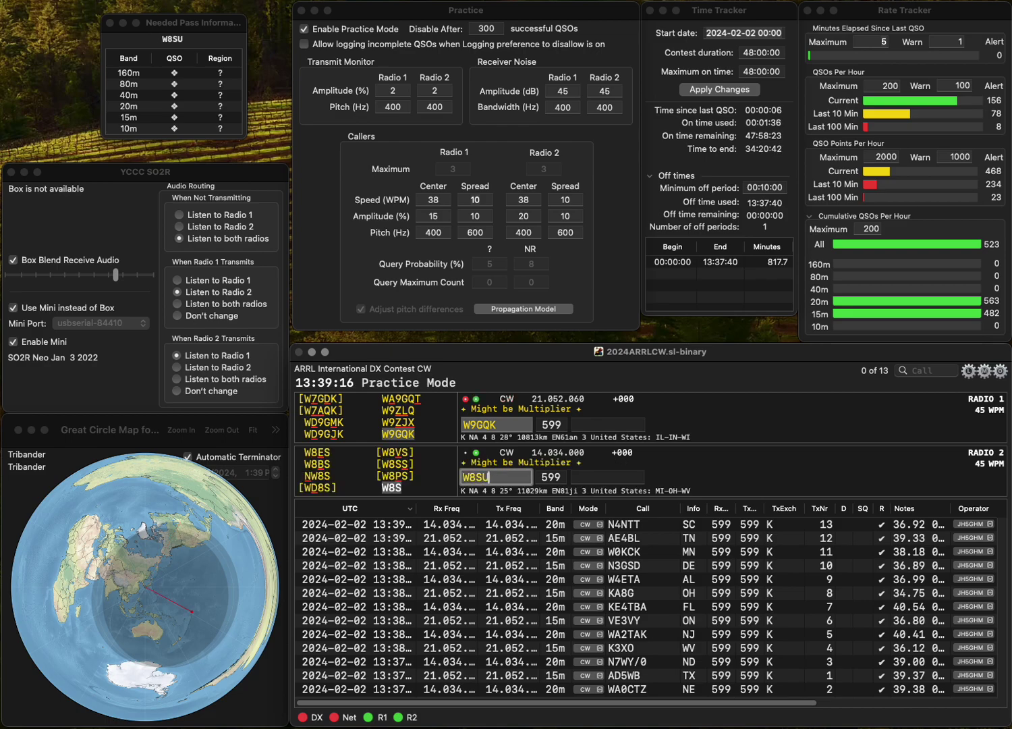
pyautogui.press('Return')
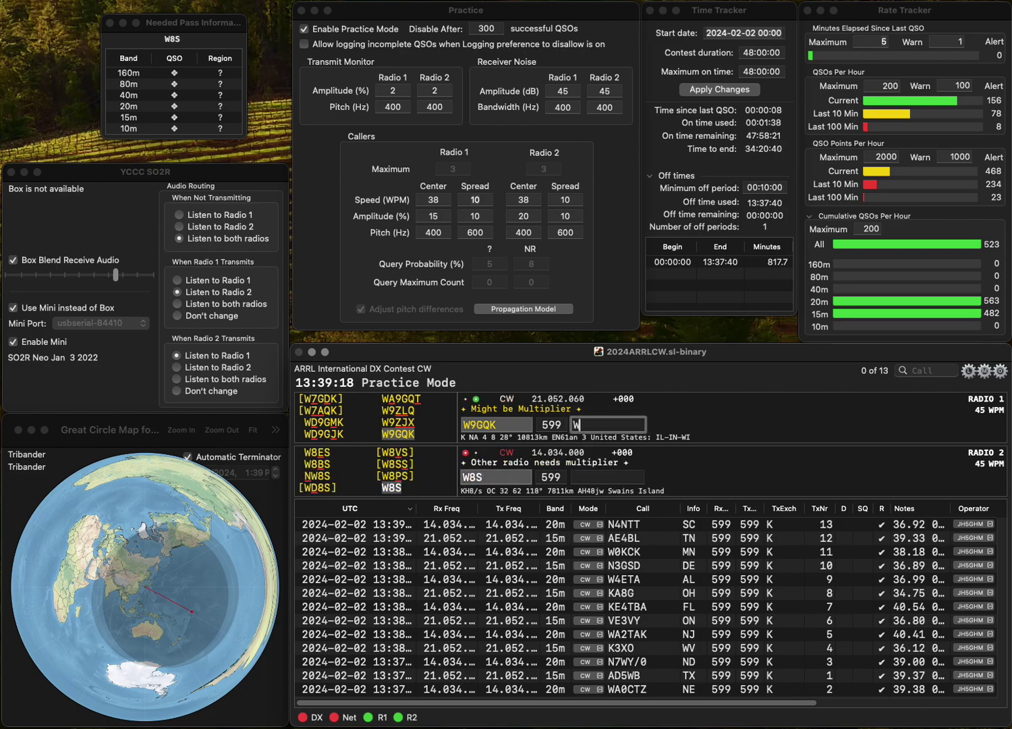
pyautogui.press('Return')
pyautogui.press('BackSpace')
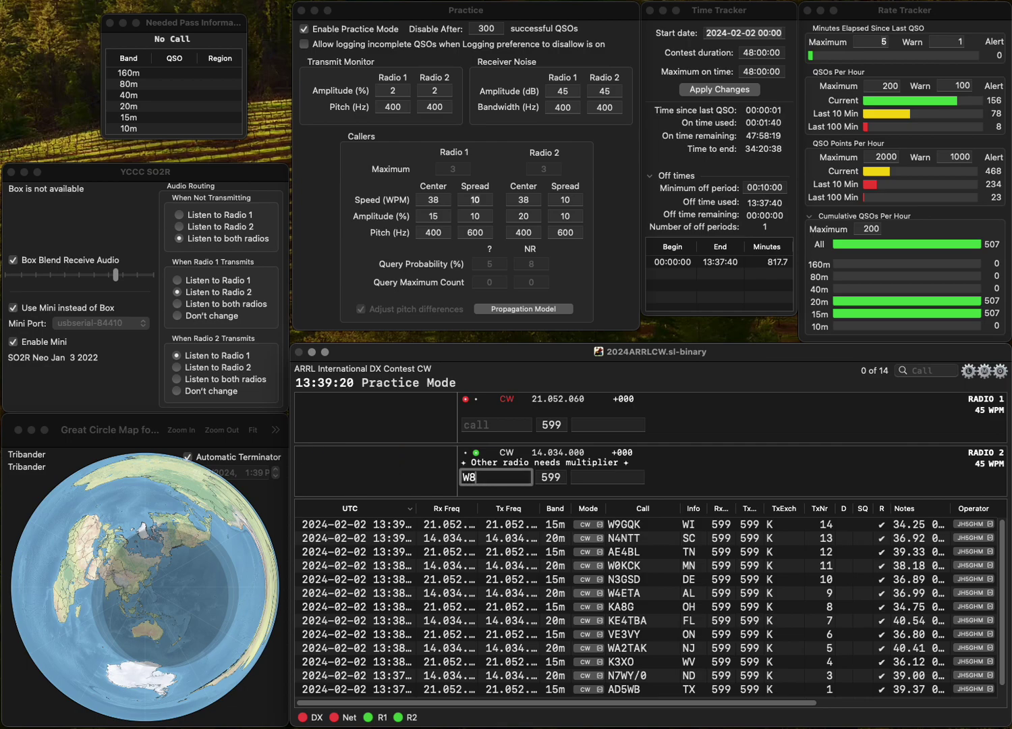
pyautogui.write('HS')
pyautogui.press('Return')
# Send the partial call KC3 on Radio 1, and correct the Radio 2 call sign to W8HH and send it.
pyautogui.write('KC3')
pyautogui.press('Return')
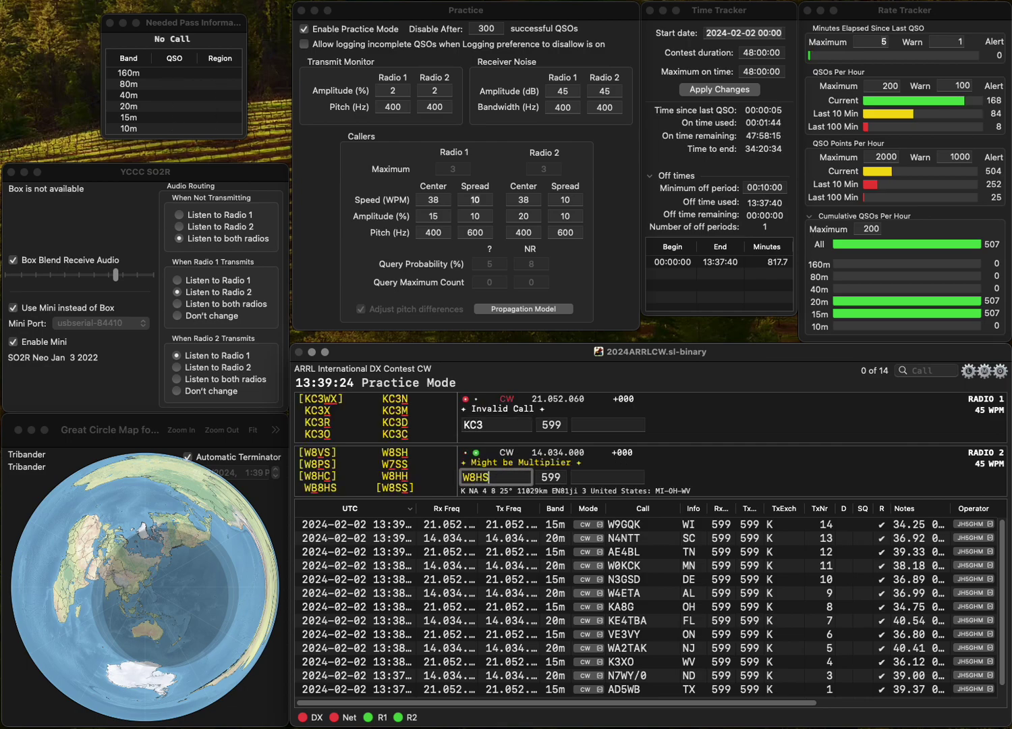
pyautogui.press('BackSpace')
pyautogui.write('H')
pyautogui.press('Return')
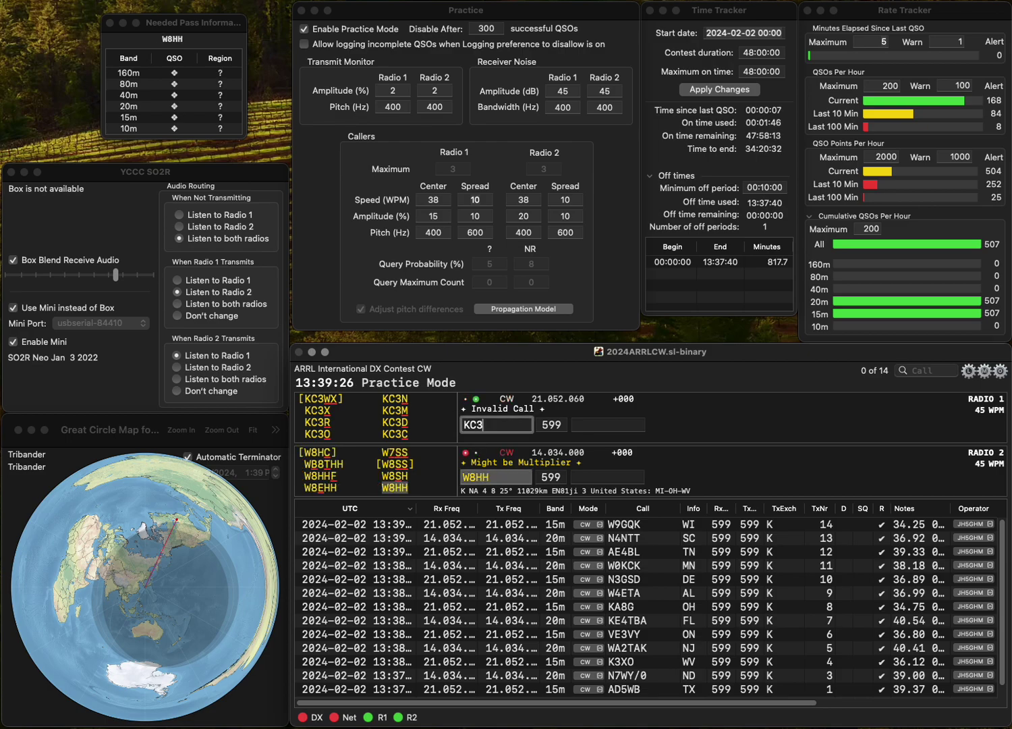
pyautogui.press('BackSpace')
pyautogui.write('2VPE')
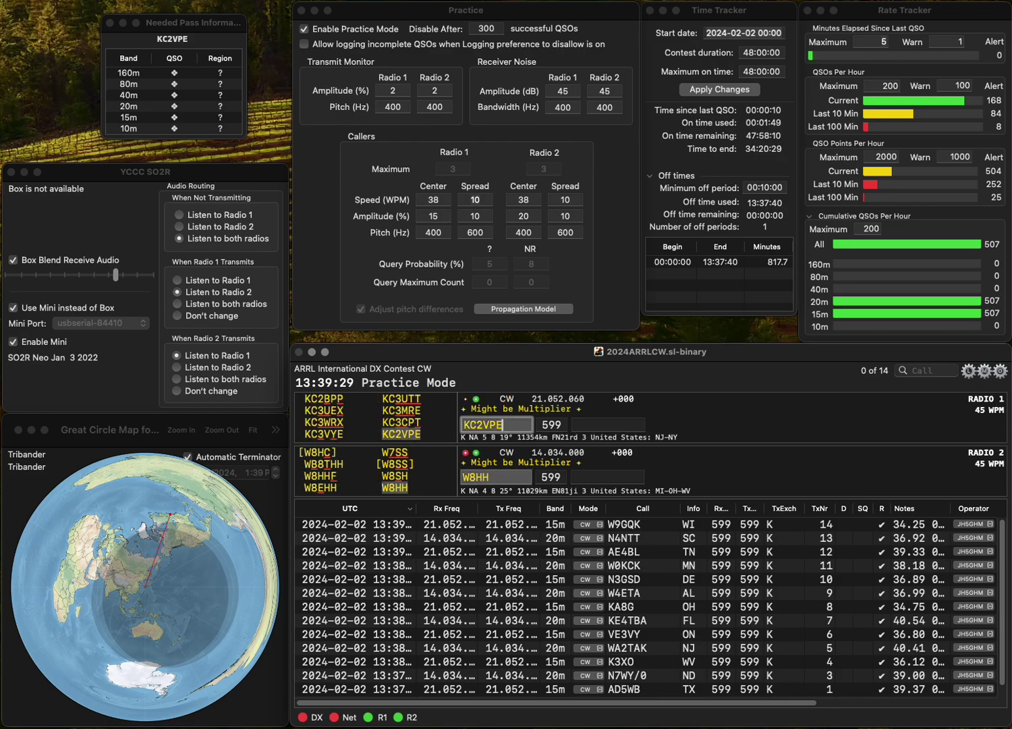
pyautogui.press('Return')
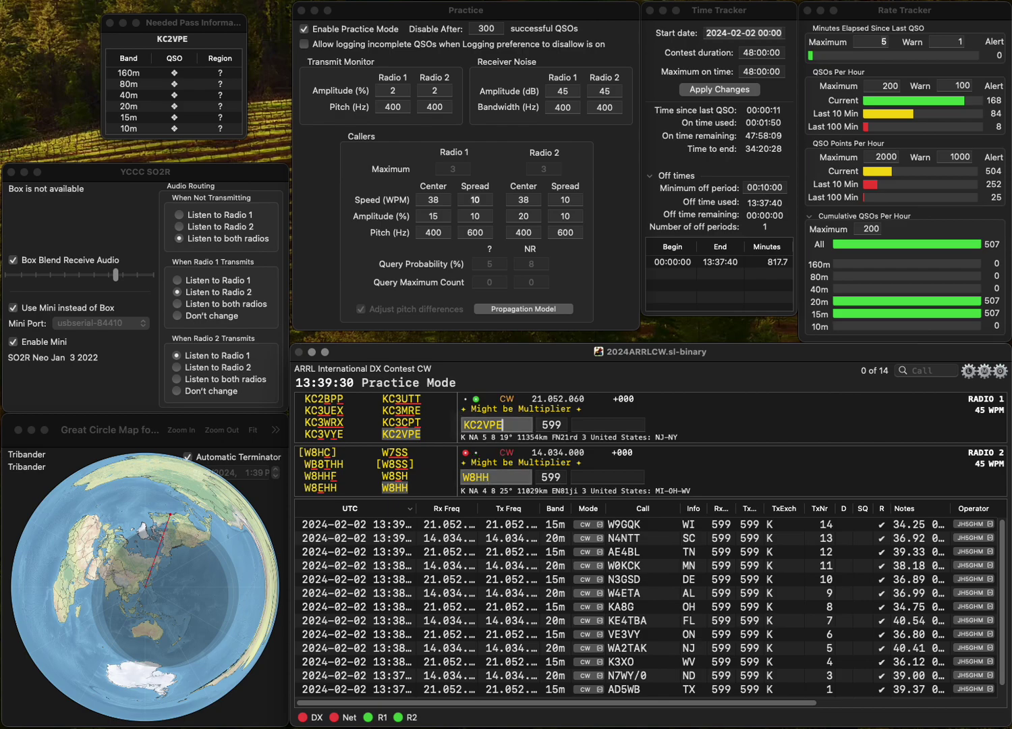
pyautogui.write('OH')
pyautogui.press('Return')
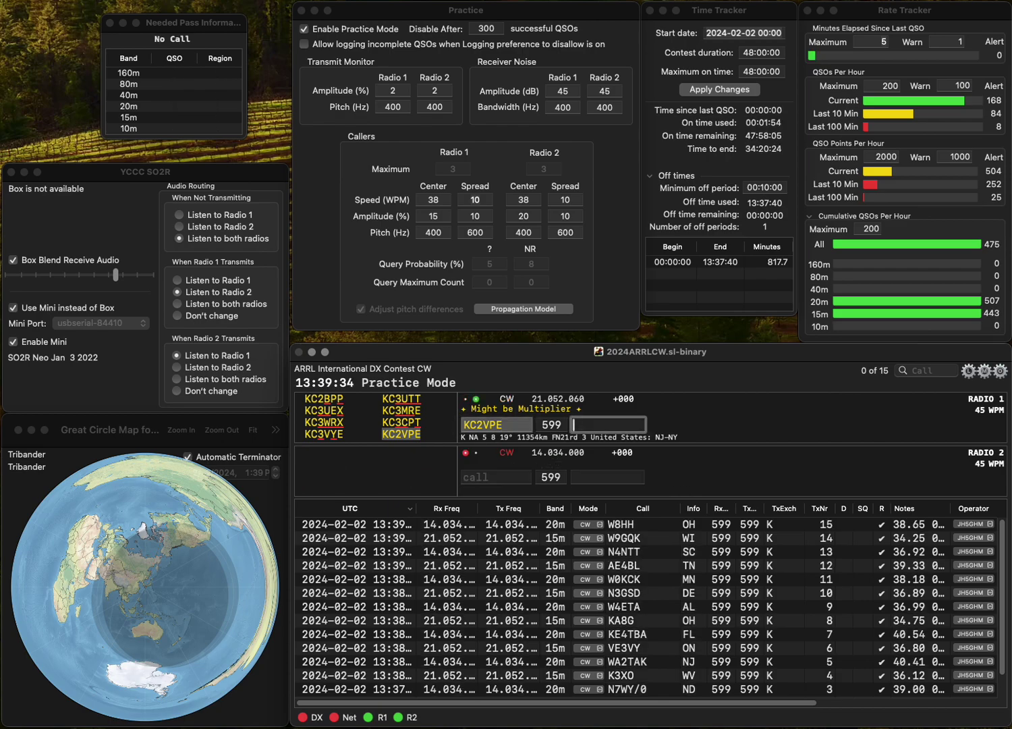
pyautogui.write('NY')
pyautogui.press('Return')
pyautogui.write('W3ZO')
pyautogui.press('Return')
pyautogui.write('K5LXP')
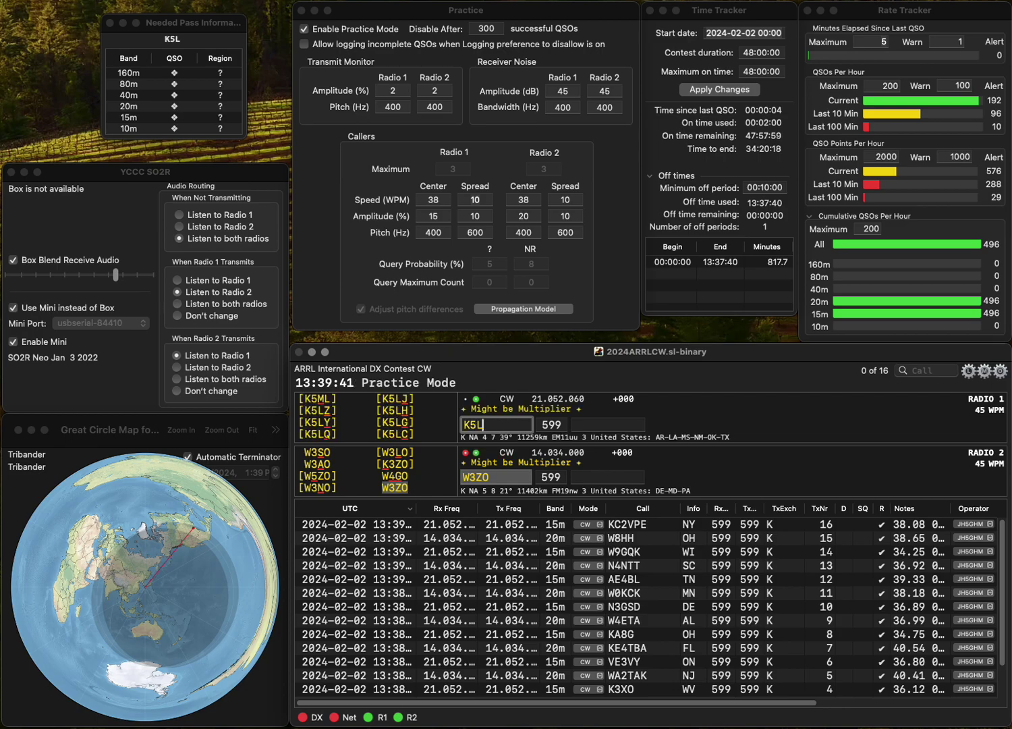
pyautogui.press('Return')
pyautogui.press('Tab')
pyautogui.write('PA')
pyautogui.press('Return')
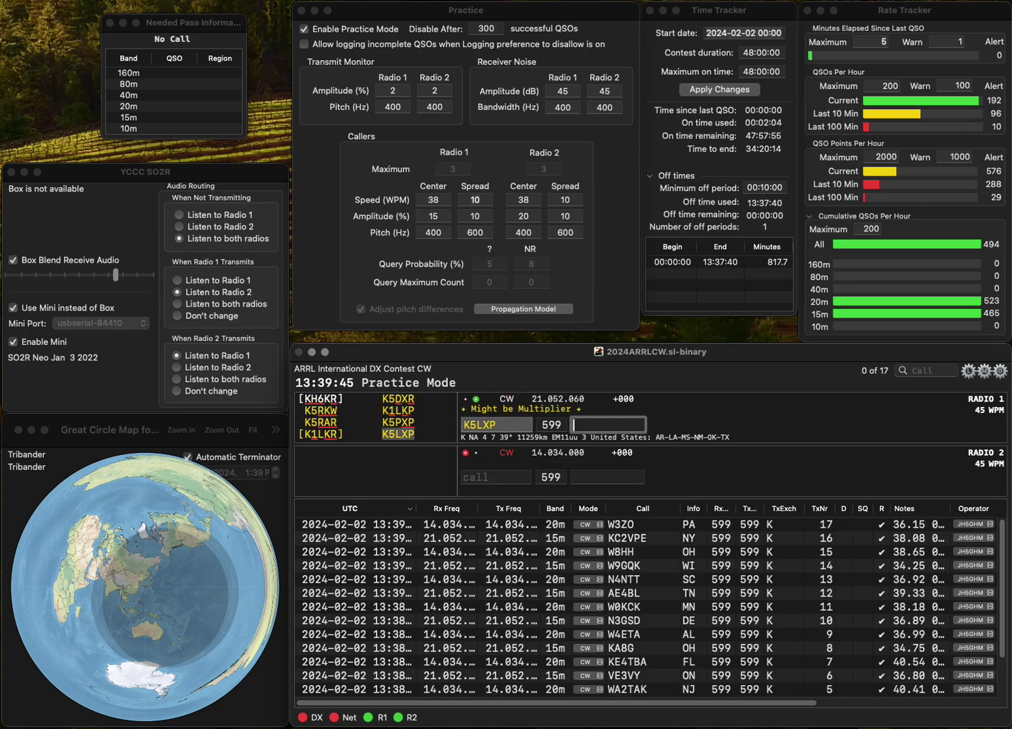
# Log K5LXP on Radio 1 with exchange MS, and enter and send W9ZSJ on Radio 2.
pyautogui.write('MS')
pyautogui.press('Return')
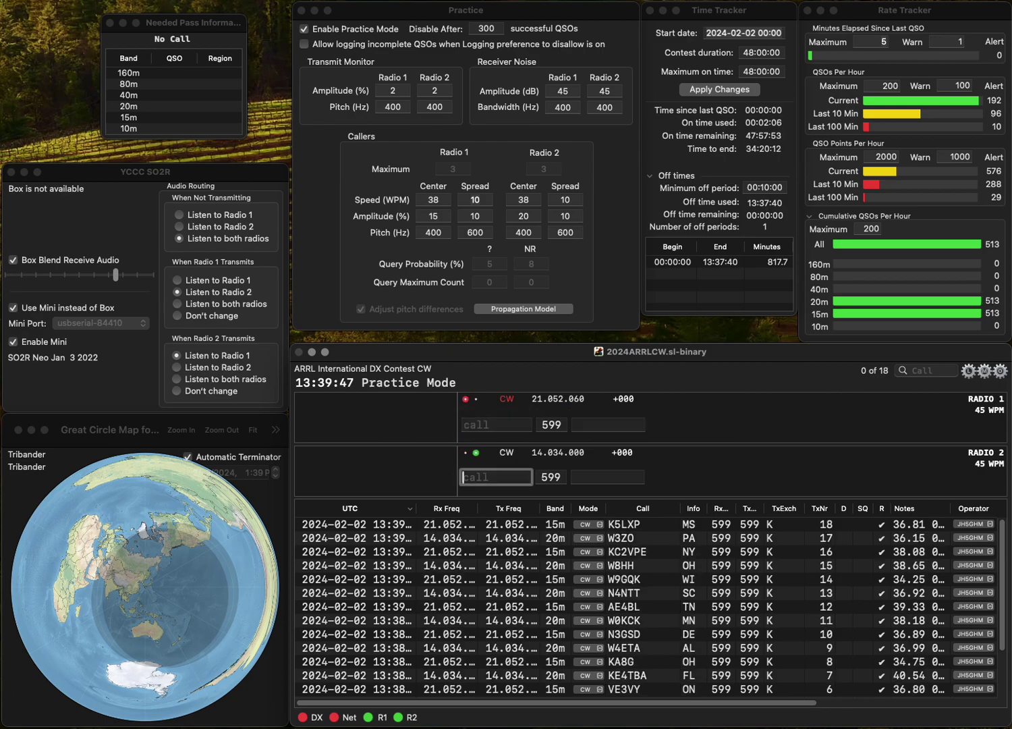
pyautogui.write('W9Z')
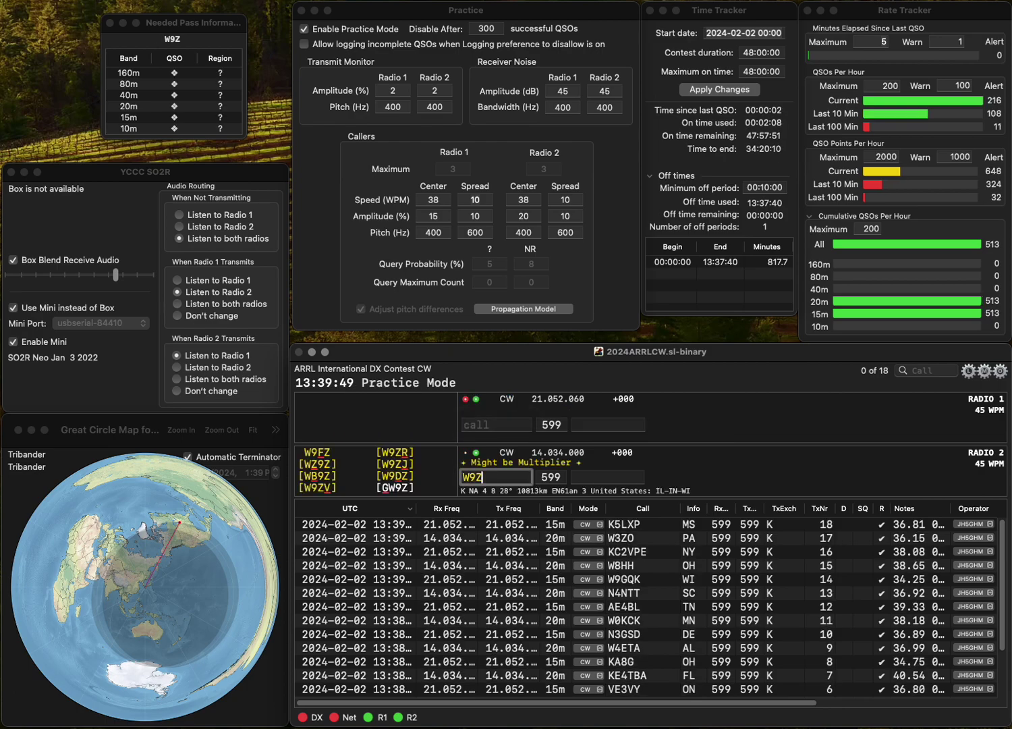
pyautogui.write('SJ')
pyautogui.press('Return')
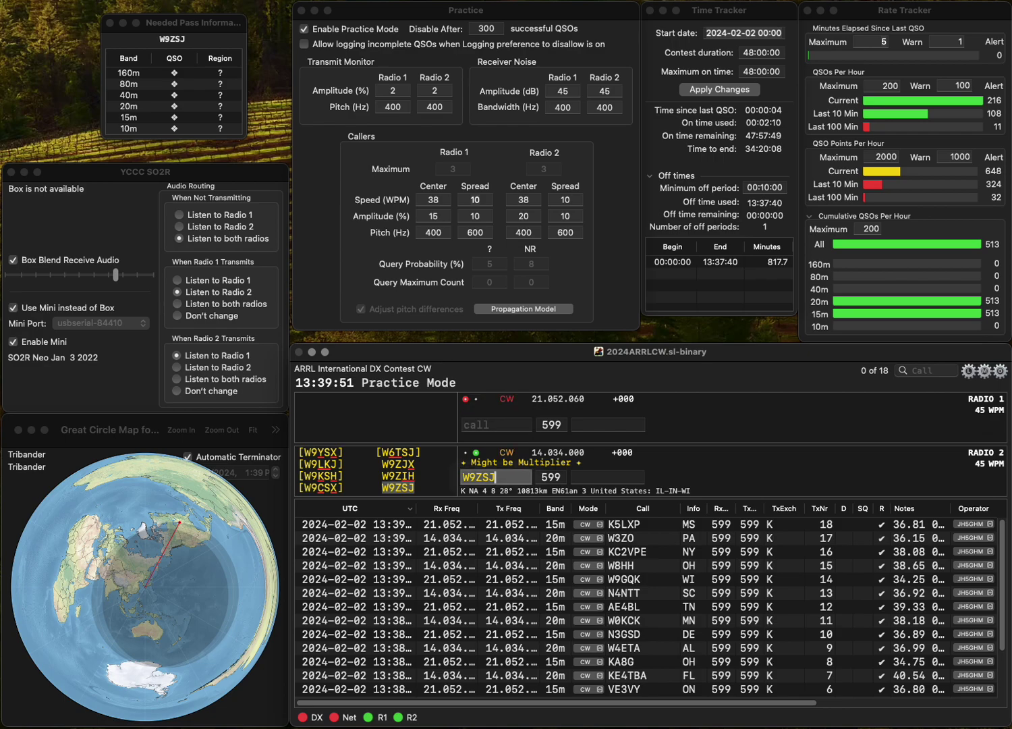
# Enter and send WA6LDI on Radio 1, and log W9ZSJ on Radio 2 with exchange WI.
pyautogui.write('WA6LDS')
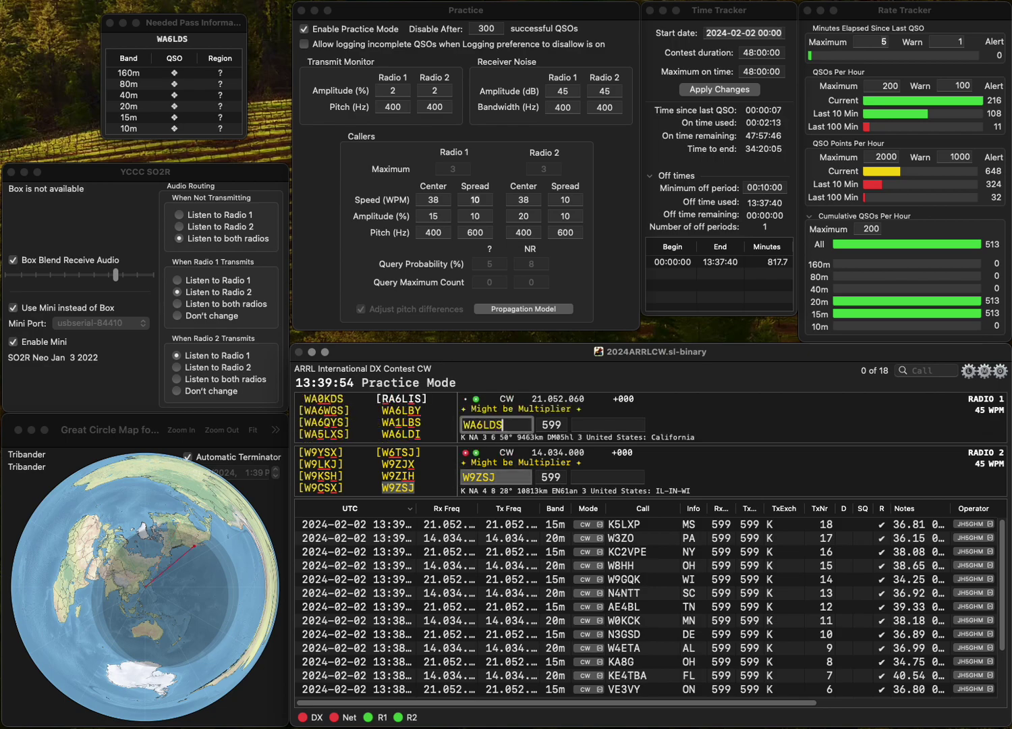
pyautogui.press('BackSpace')
pyautogui.write('I')
pyautogui.press('Return')
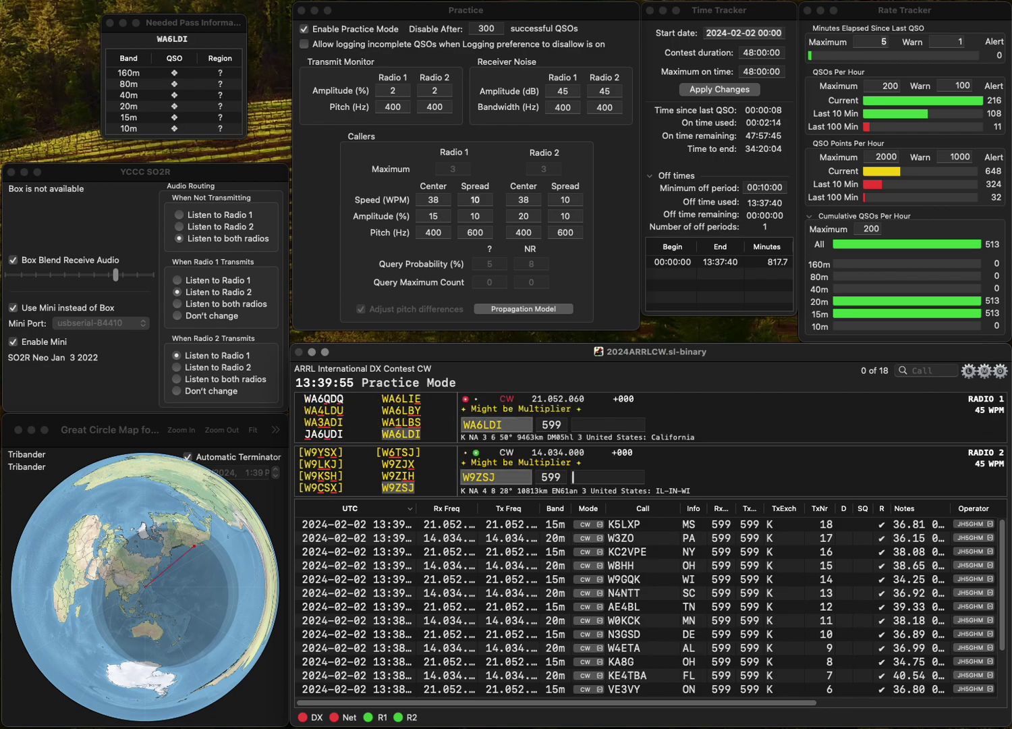
pyautogui.press('Return')
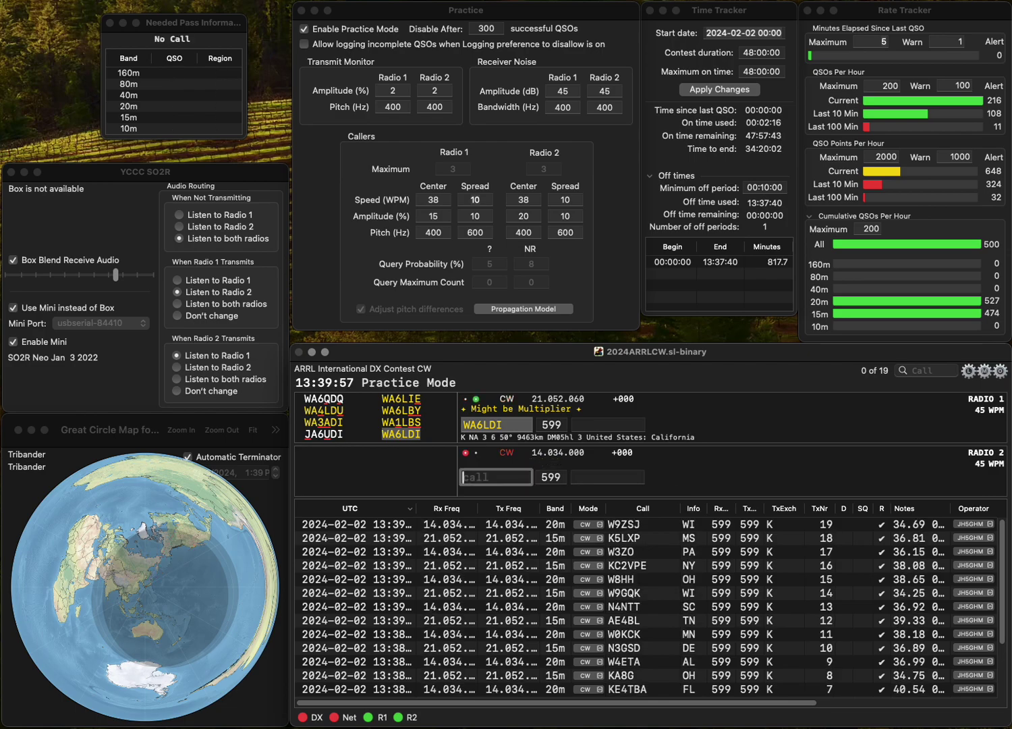
pyautogui.write('CA')
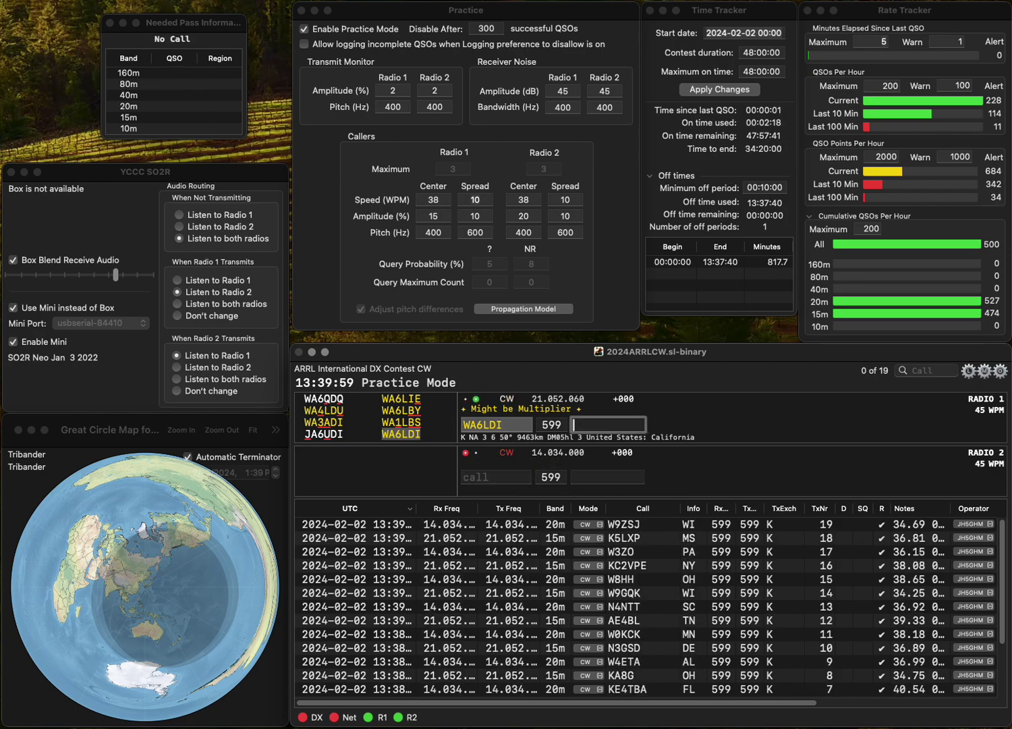
pyautogui.press('Return')
pyautogui.press('Tab')
pyautogui.write('C')
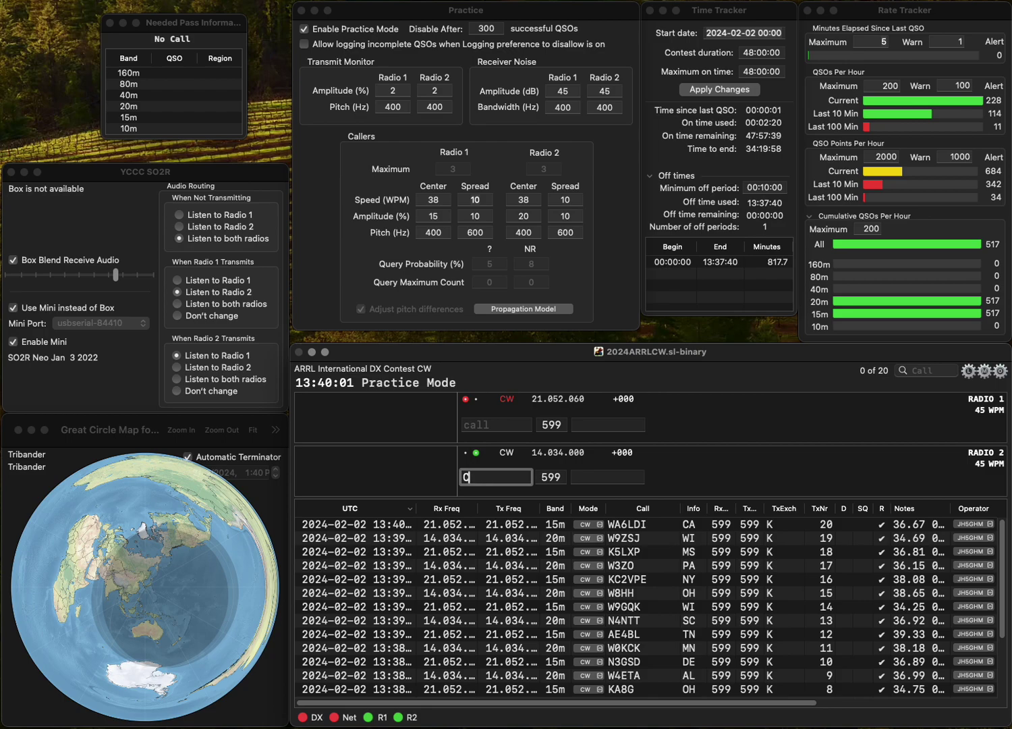
pyautogui.write('8H')
pyautogui.press('Home')
pyautogui.write('W')
pyautogui.press('Return')
# Enter VE7XFA as the Radio 1 call sign, without a leading K, and send it.
pyautogui.write('K')
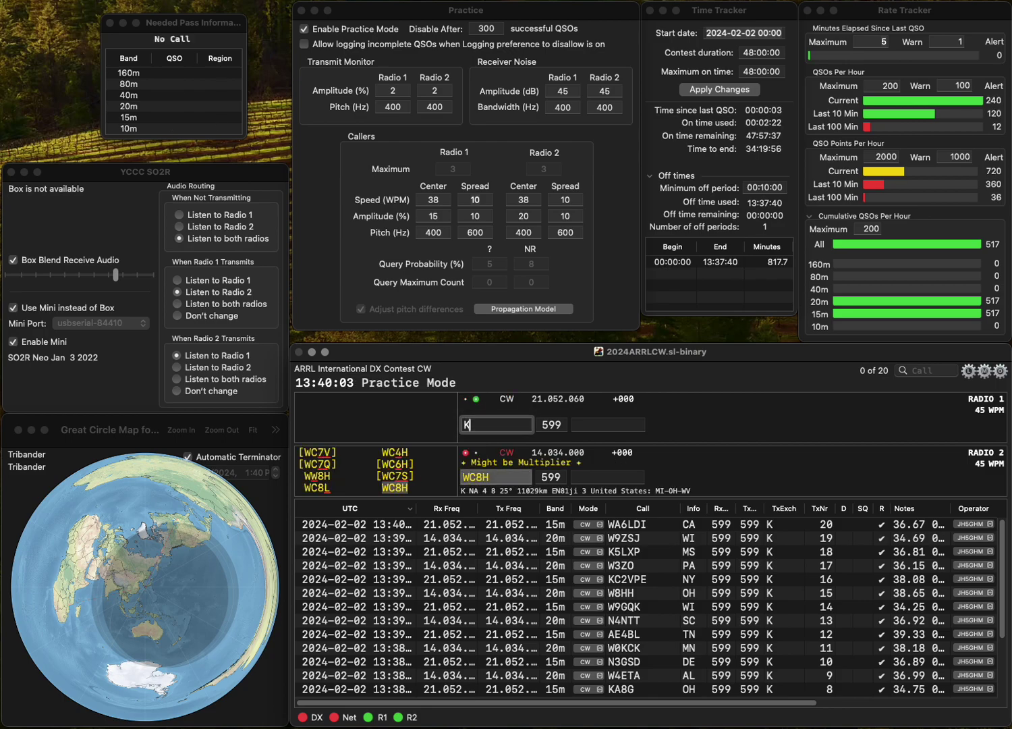
pyautogui.write('VE7XFA')
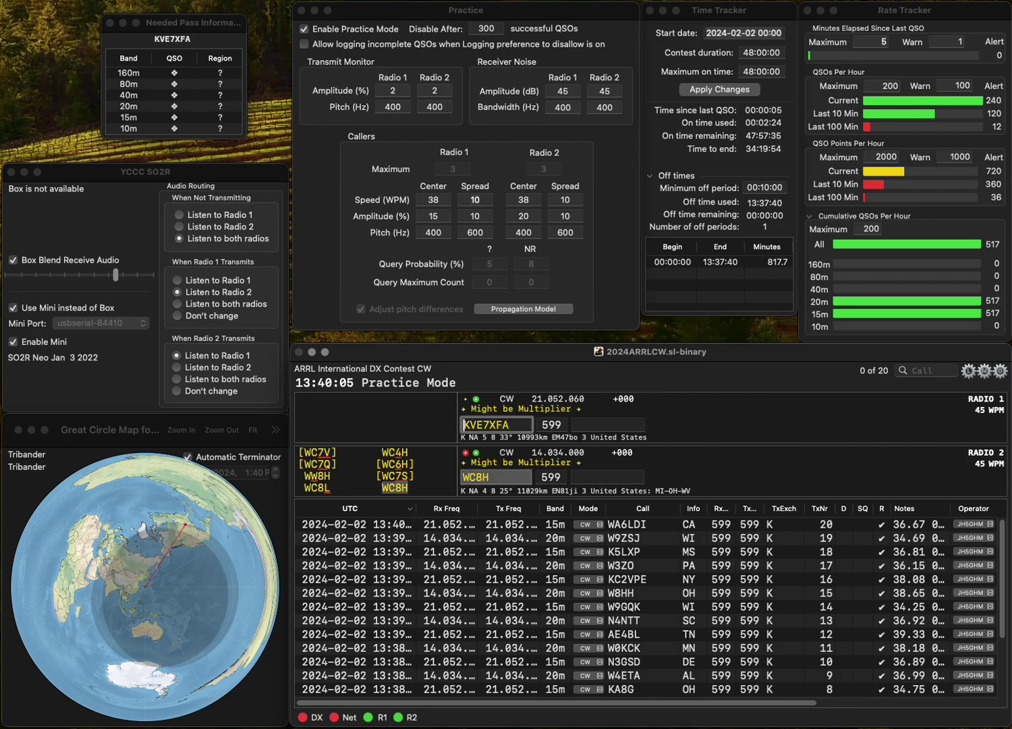
pyautogui.press('Home')
pyautogui.press('Delete')
pyautogui.press('Return')
pyautogui.write('OH')
pyautogui.press('Return')
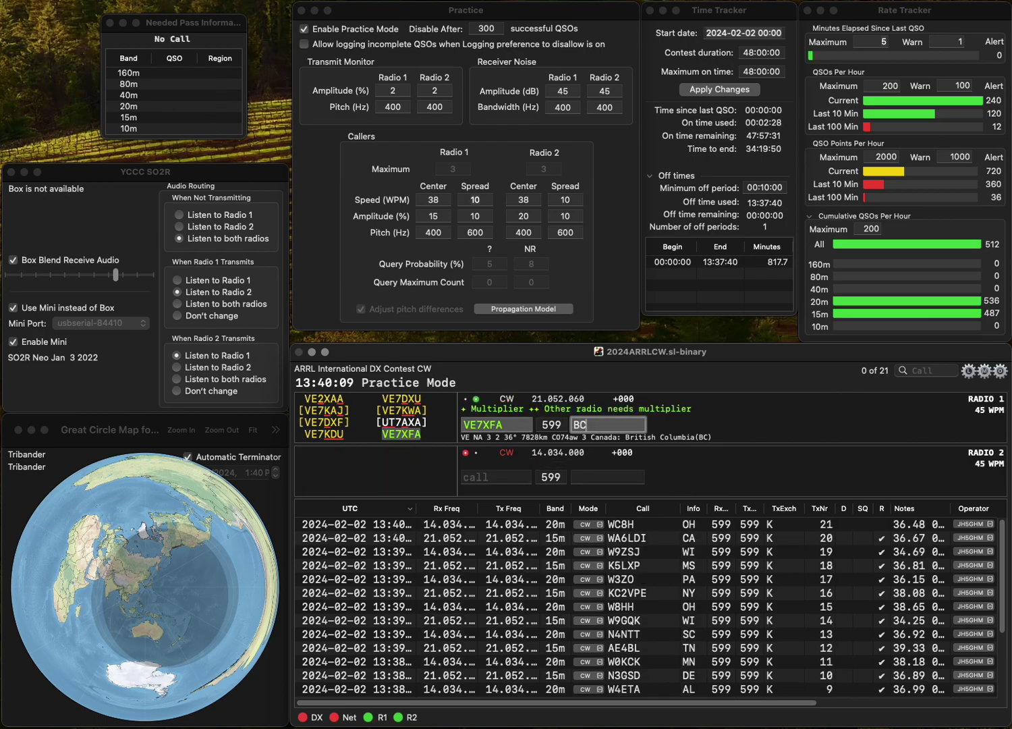
pyautogui.press('Return')
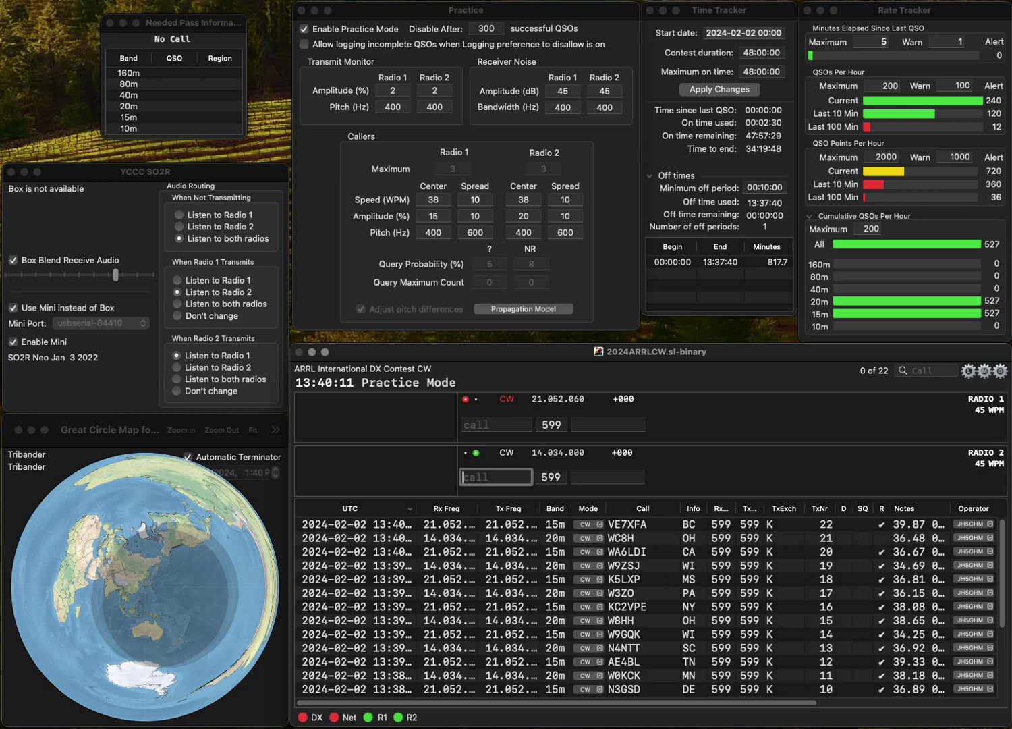
pyautogui.write('N8CL')
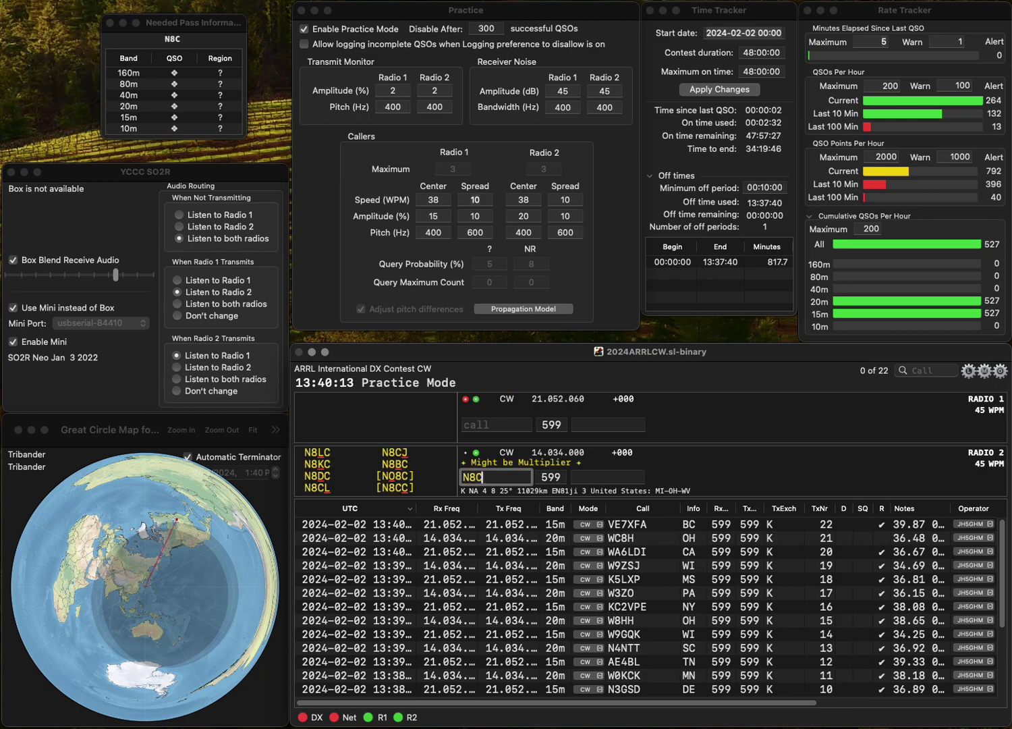
pyautogui.press('Return')
pyautogui.write('KG5OV')
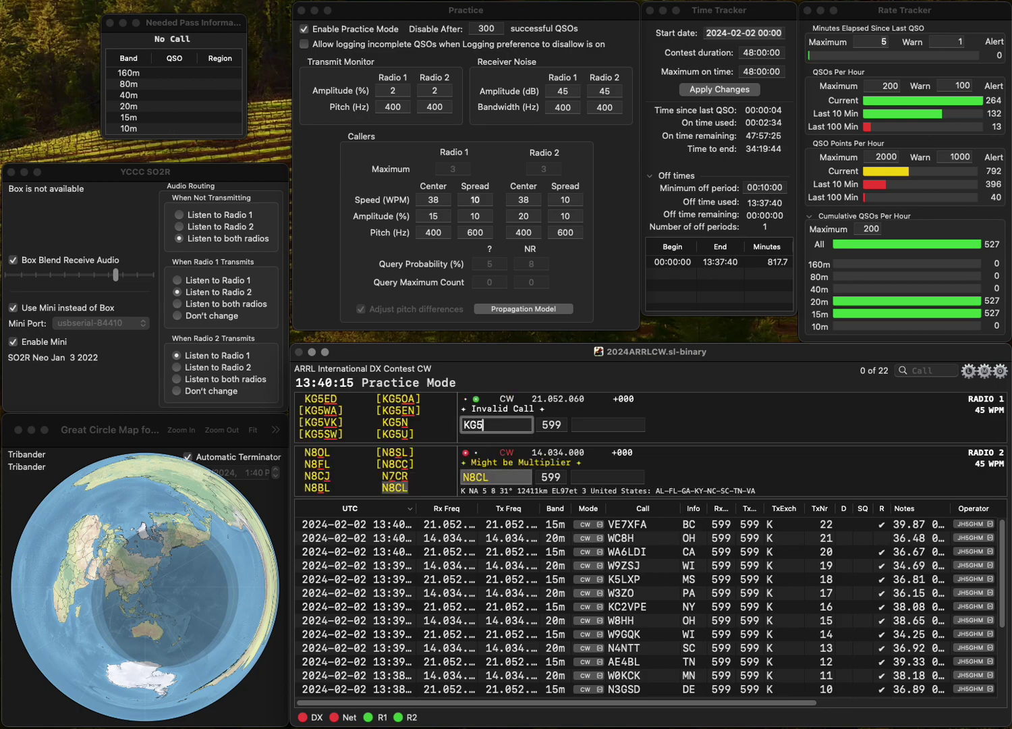
pyautogui.press('Return')
pyautogui.write('V')
pyautogui.press('BackSpace')
pyautogui.write('SC')
pyautogui.press('Return')
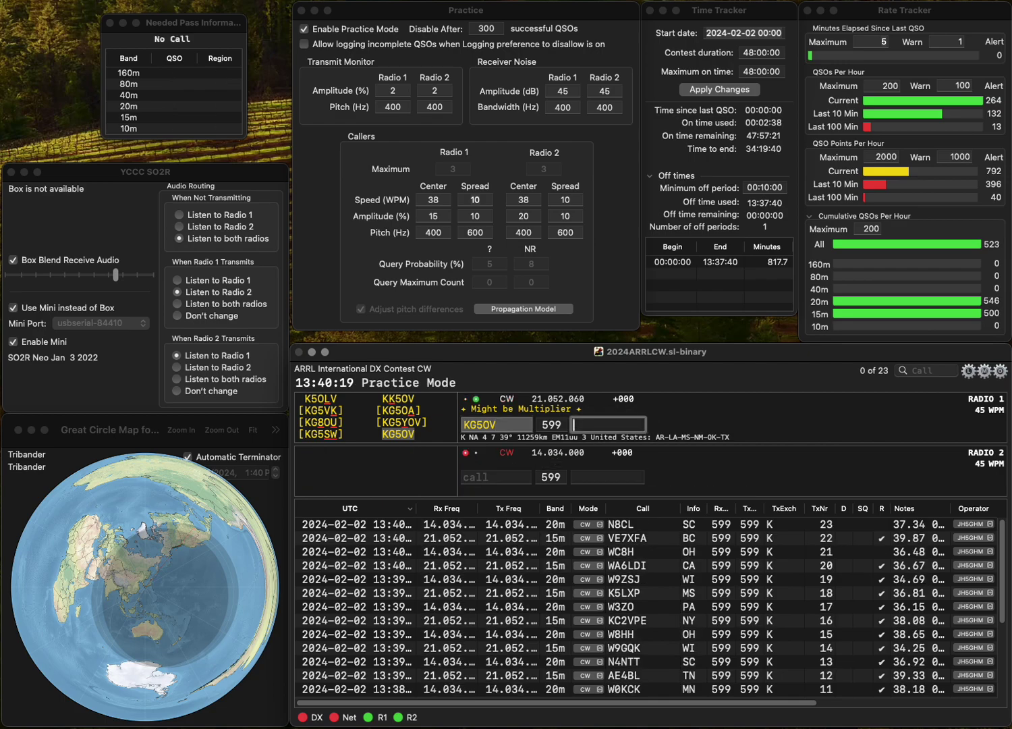
pyautogui.write('LA')
pyautogui.press('Return')
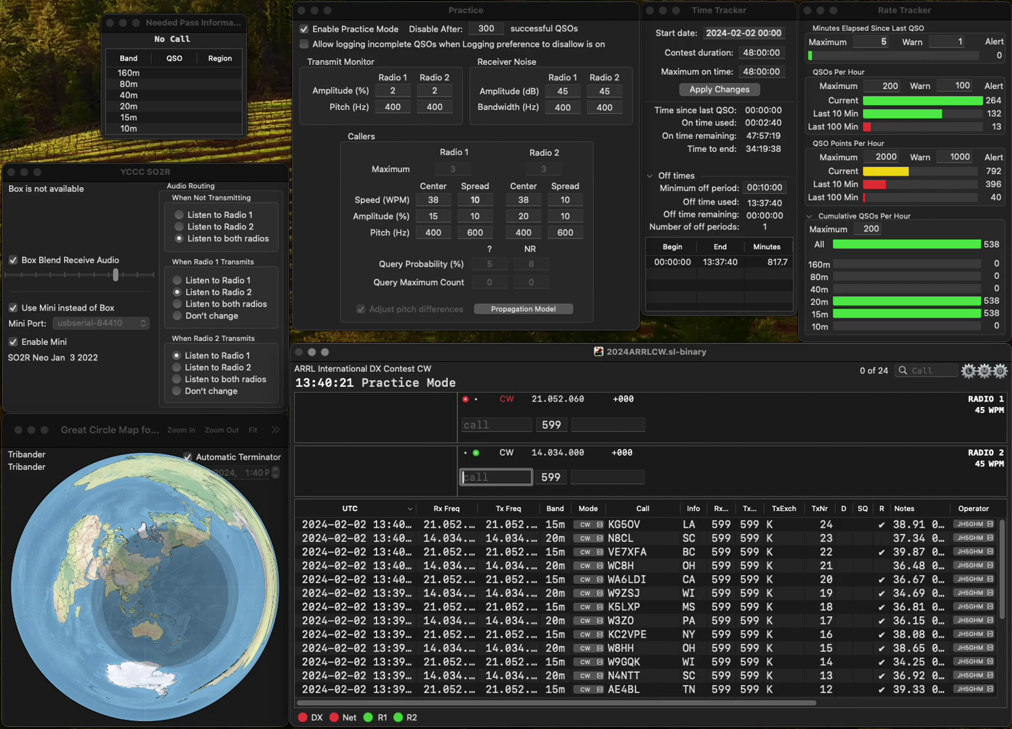
# Enter and send K8FF on Radio 2 and WV1K on Radio 1.
pyautogui.write('K8FF')
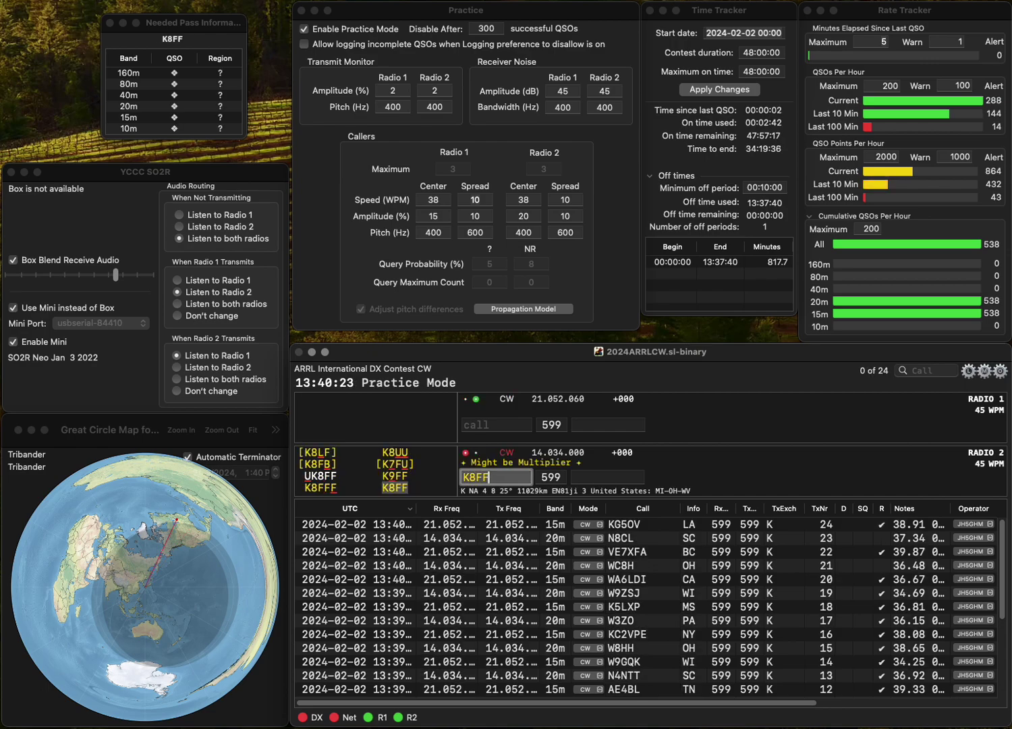
pyautogui.press('Return')
pyautogui.write('W')
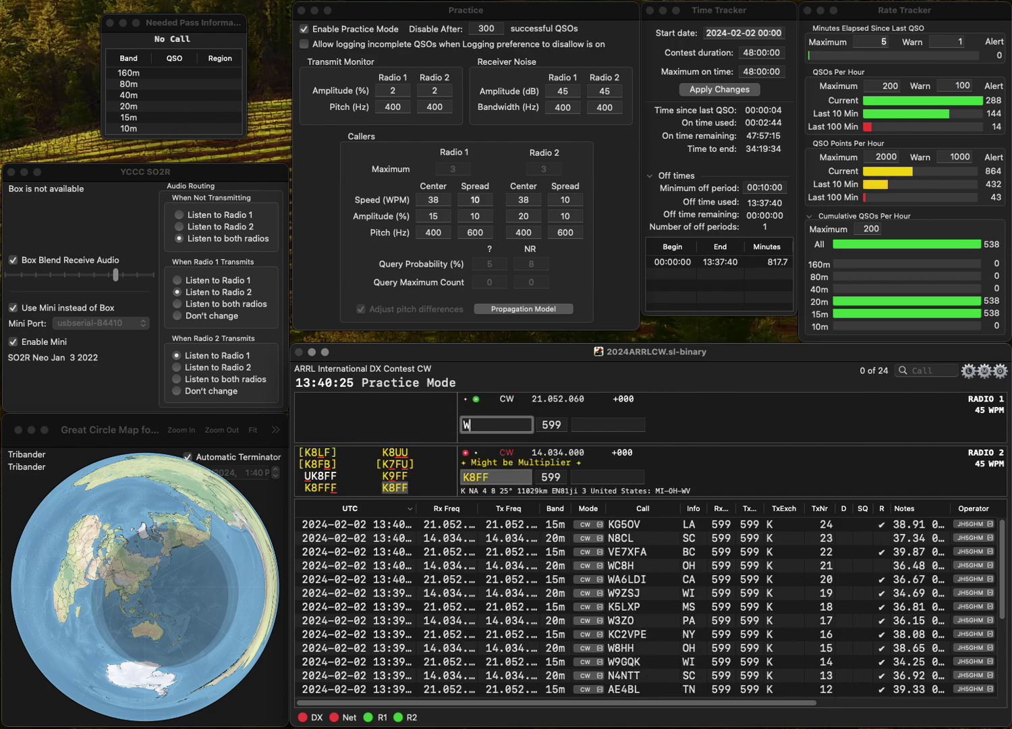
pyautogui.write('V1K')
pyautogui.press('Return')
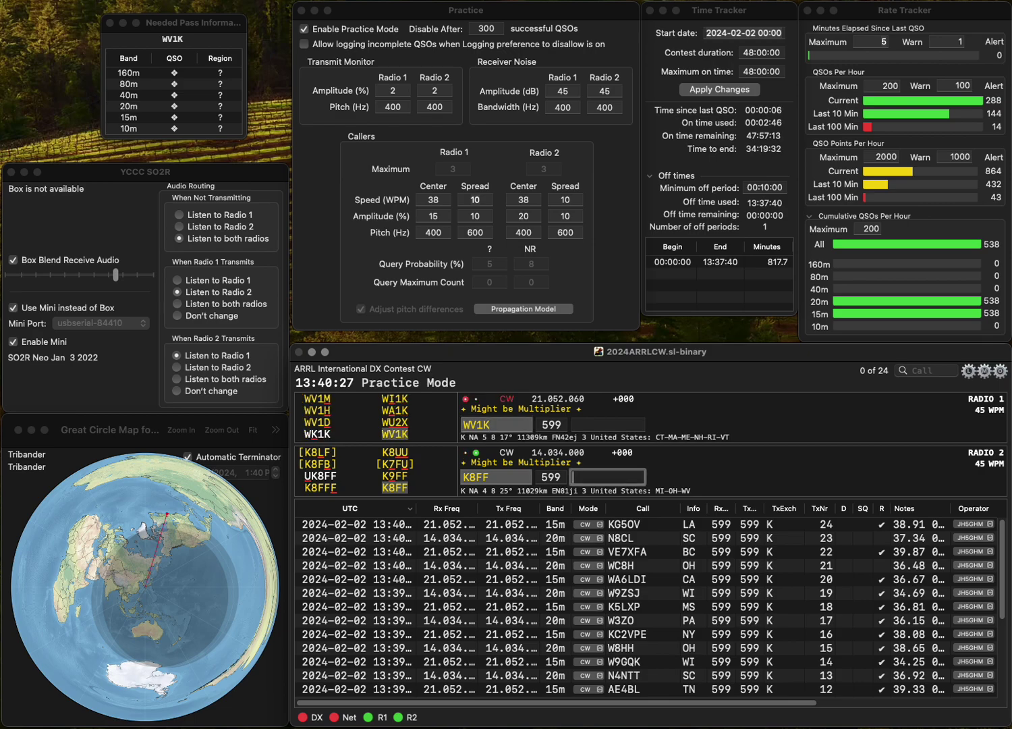
pyautogui.press('Return')
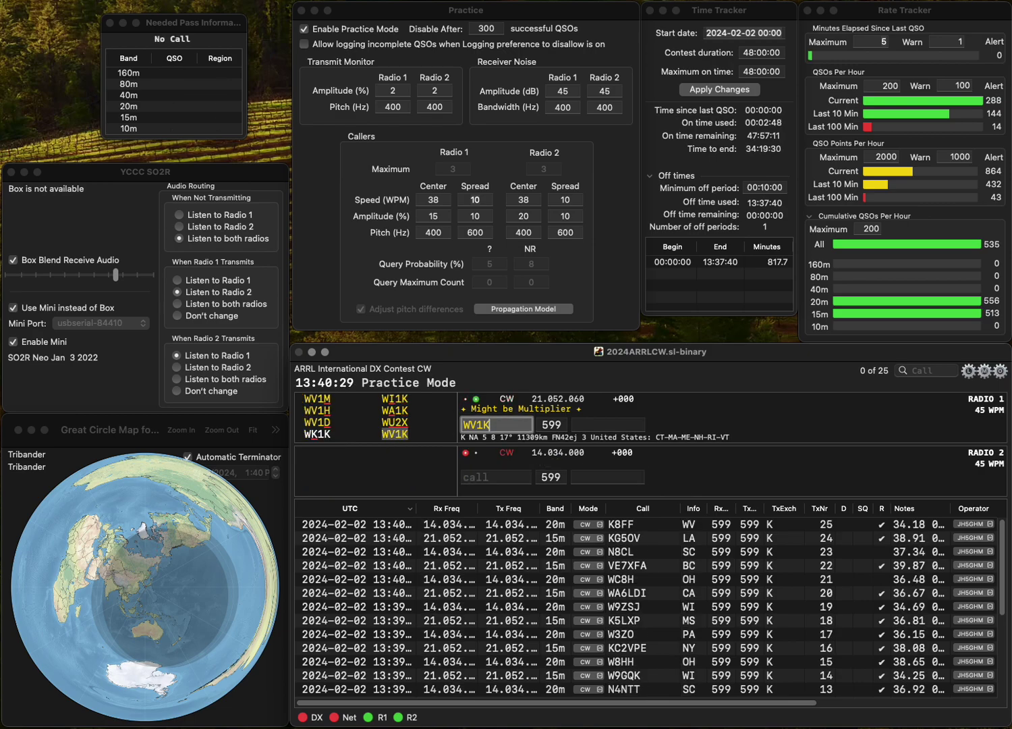
pyautogui.write('MA')
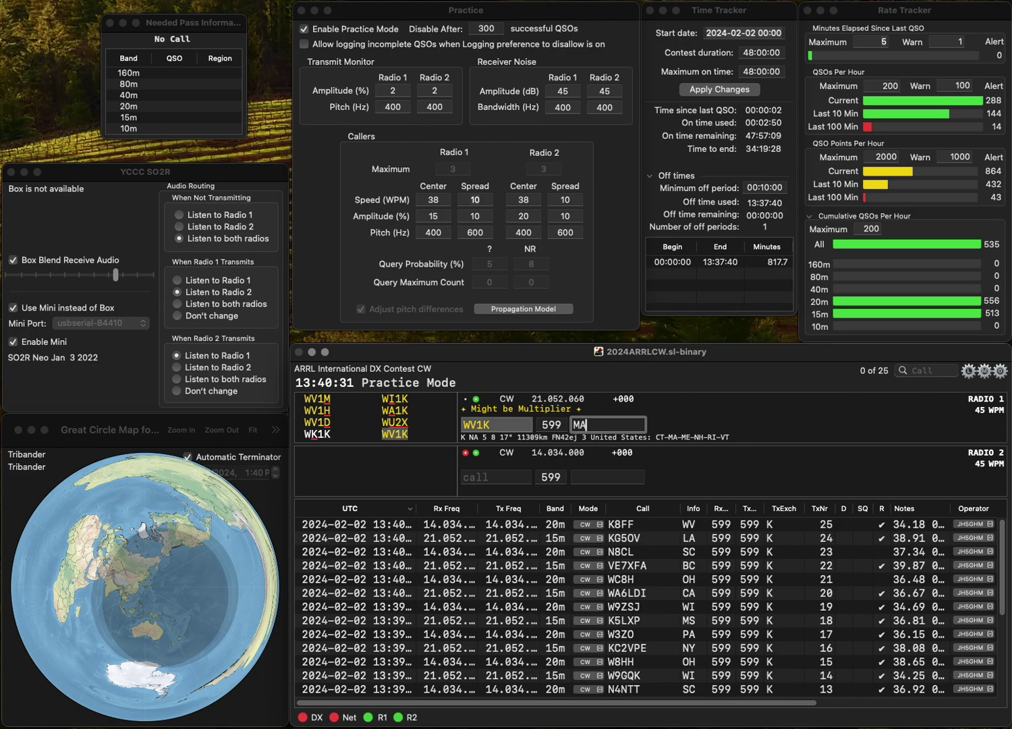
pyautogui.press('Return')
# Enter and send WJTPE on Radio 2 and the partial call W6 on Radio 1.
pyautogui.write('WJTPE')
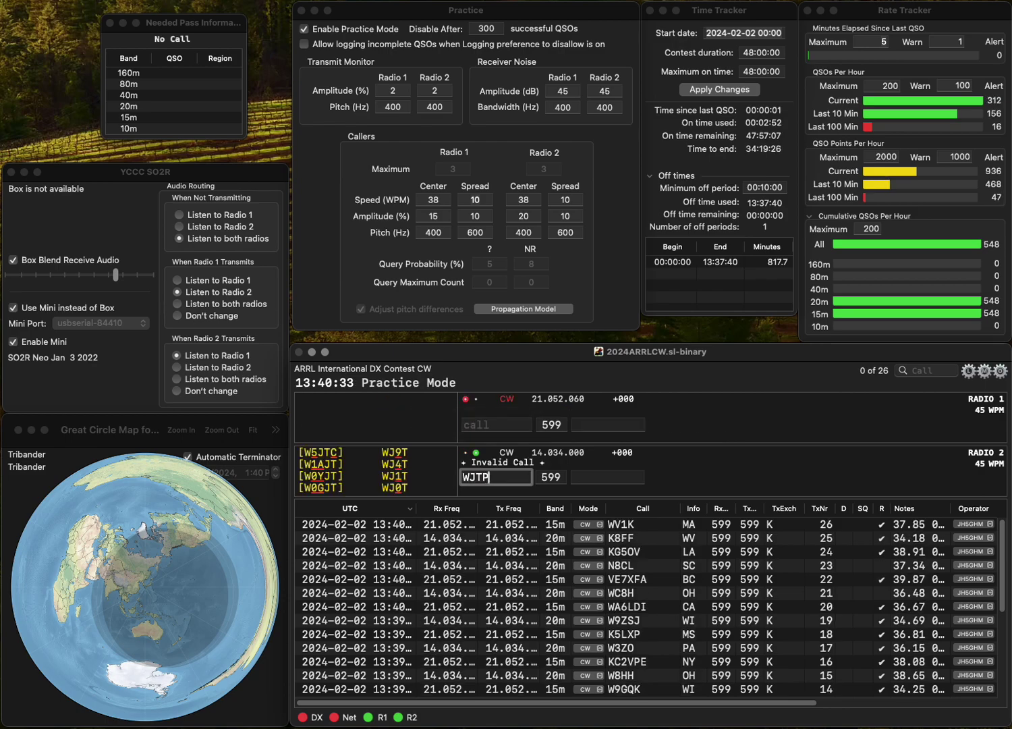
pyautogui.press('Return')
pyautogui.write('W')
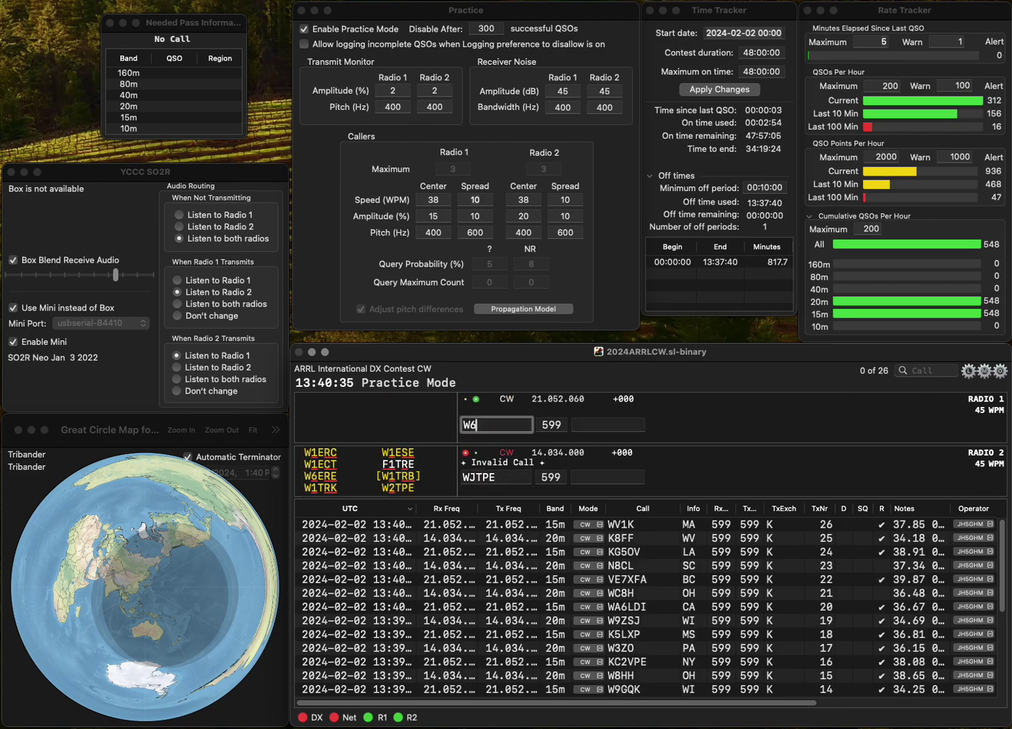
pyautogui.write('6')
pyautogui.press('Return')
pyautogui.write('B1PJE')
pyautogui.press('Home')
pyautogui.press('Delete')
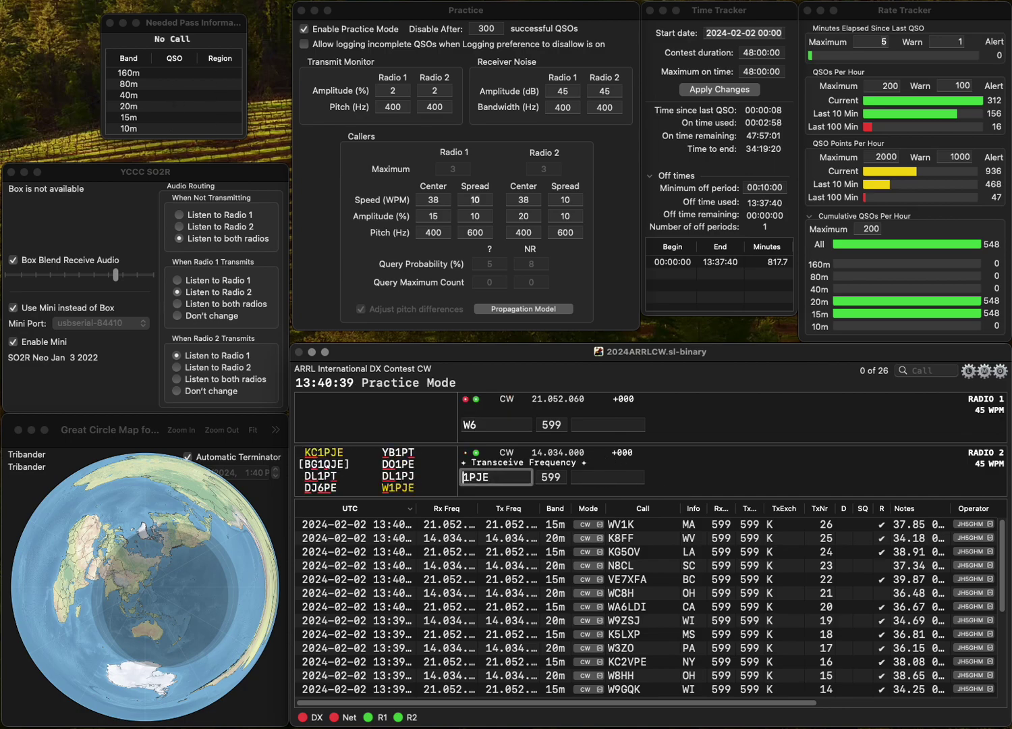
pyautogui.write('W')
pyautogui.press('Return')
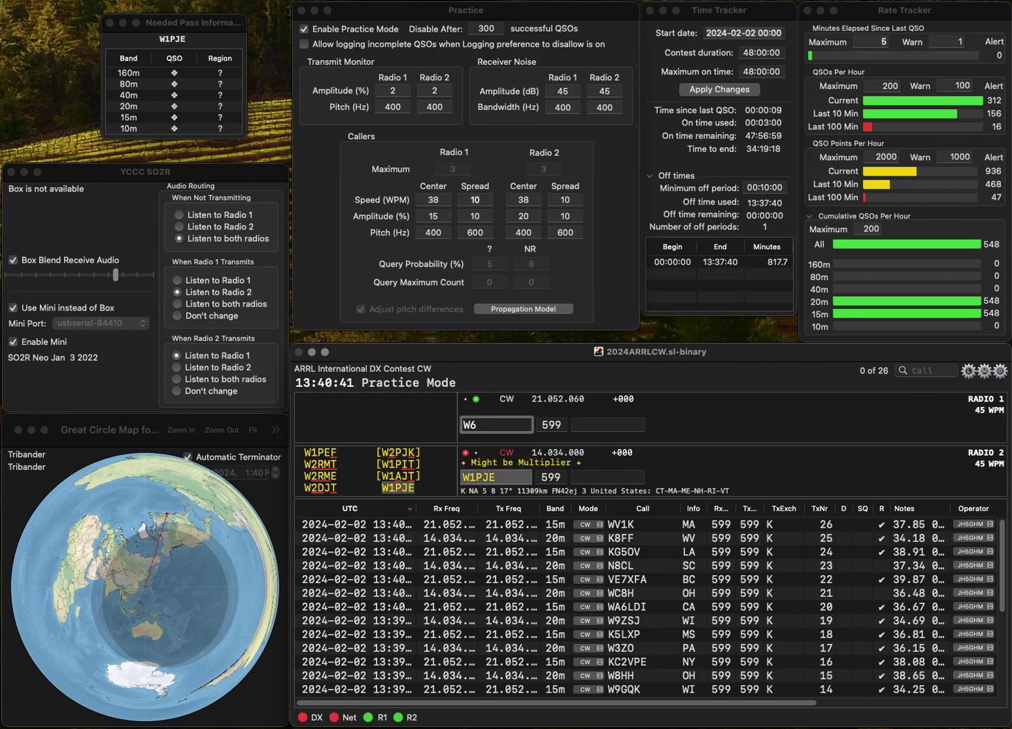
pyautogui.write('CQ')
pyautogui.press('Return')
pyautogui.write('NH')
pyautogui.press('Return')
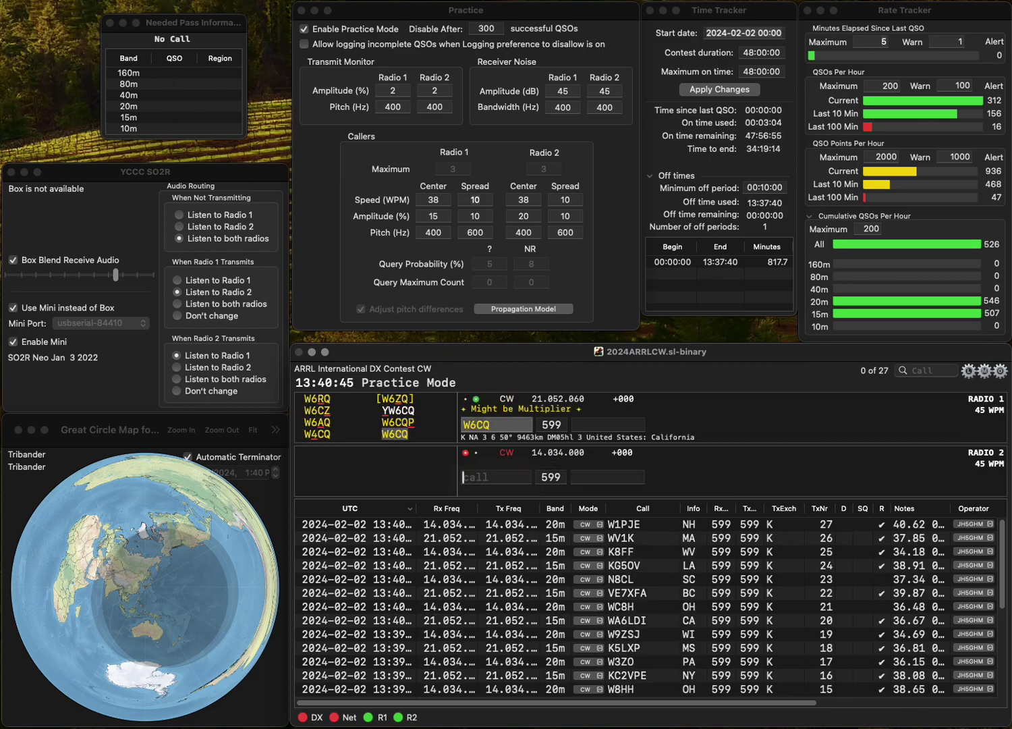
pyautogui.write('CA')
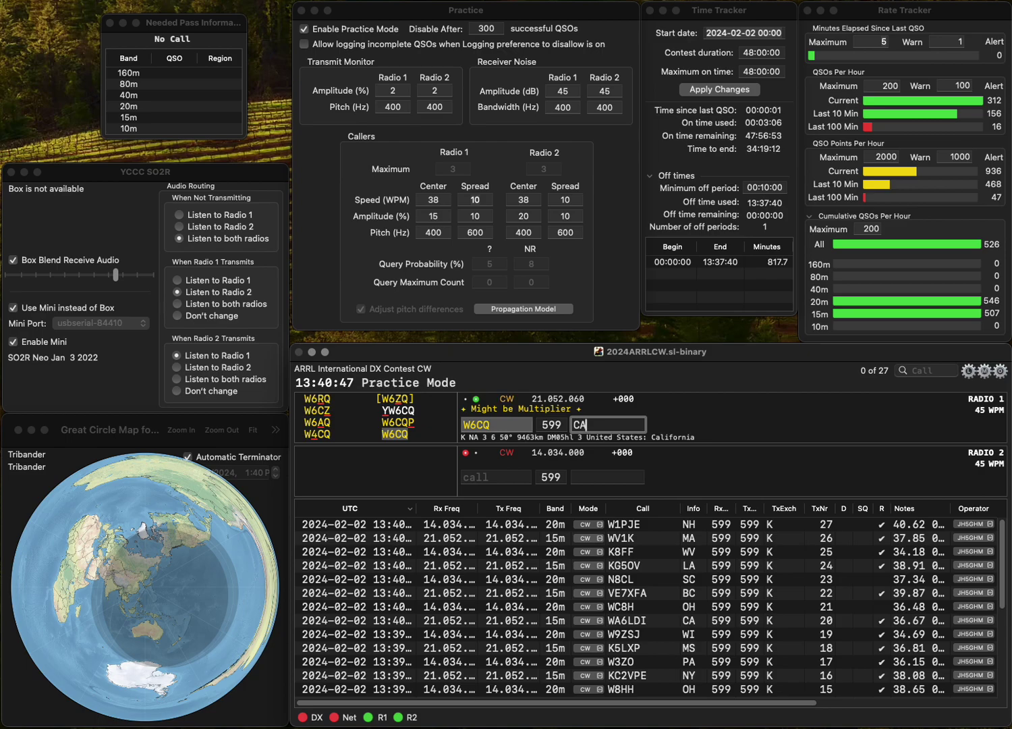
pyautogui.press('Return')
# Work and log WA3AFS/2 on Radio 2 with exchange NY and K0PZH on Radio 1 with exchange SD.
pyautogui.write('A3')
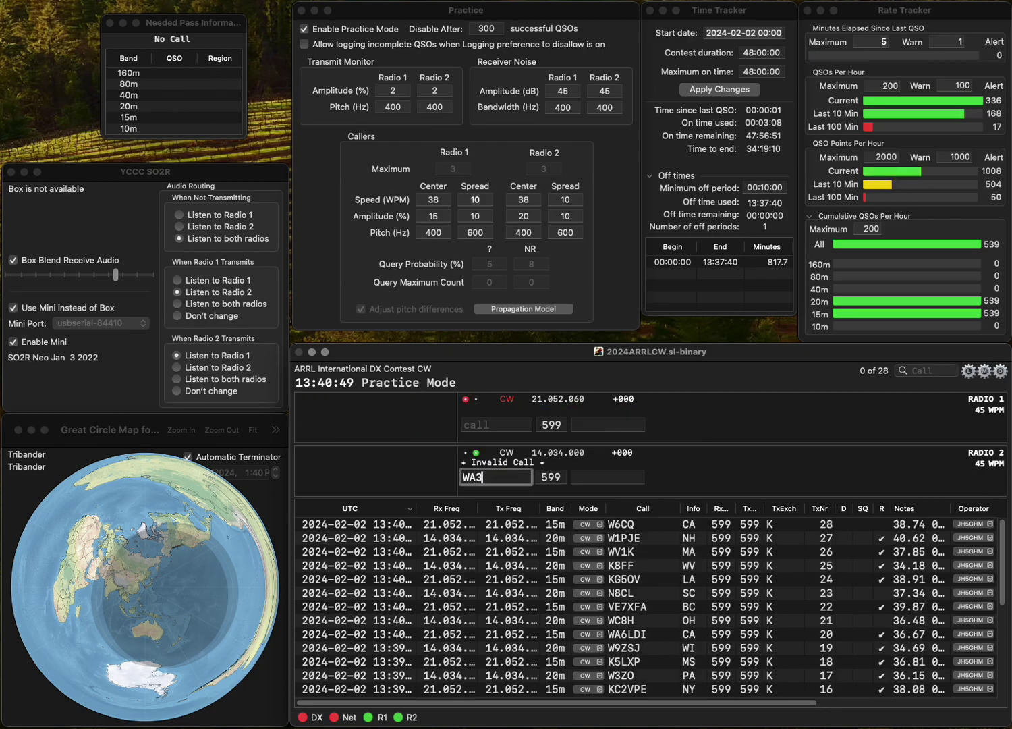
pyautogui.write('AFS/2')
pyautogui.press('Return')
pyautogui.write('0PZH')
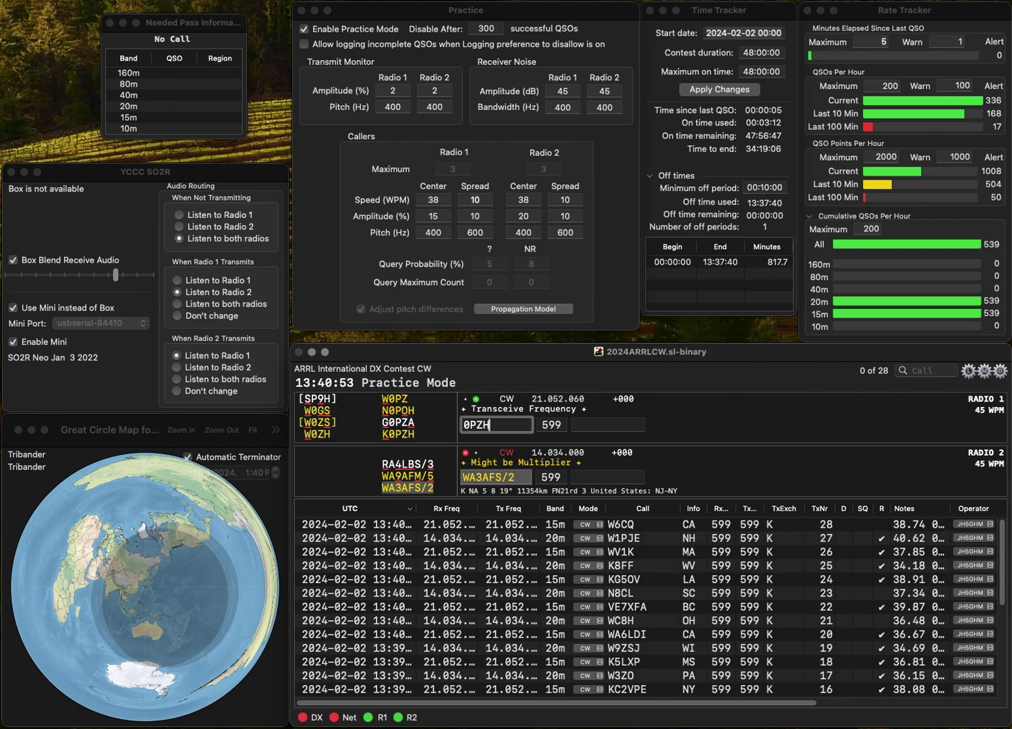
pyautogui.press('Return')
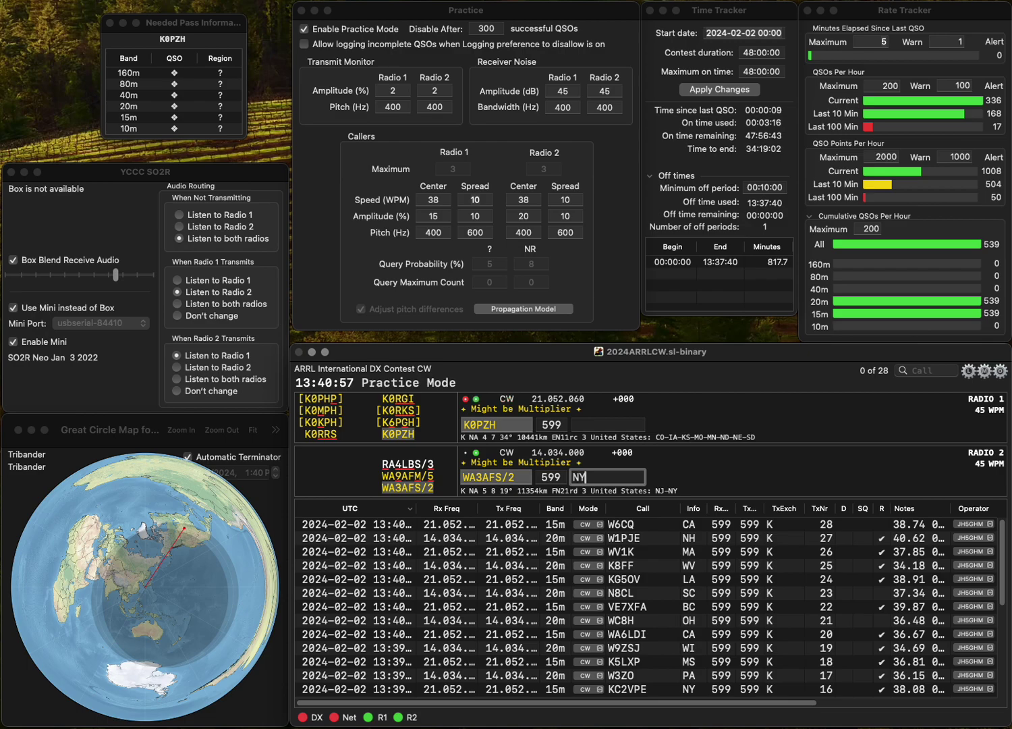
pyautogui.press('Return')
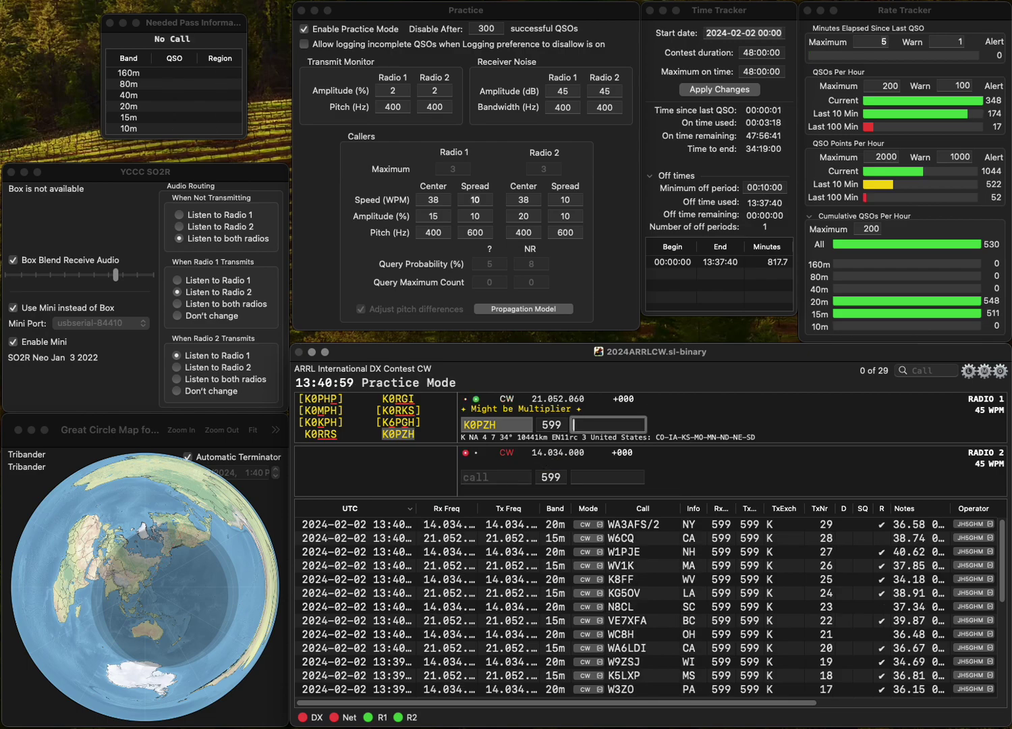
pyautogui.press('Return')
pyautogui.write('W7ZKM')
pyautogui.press('Return')
pyautogui.write('NE3ZT')
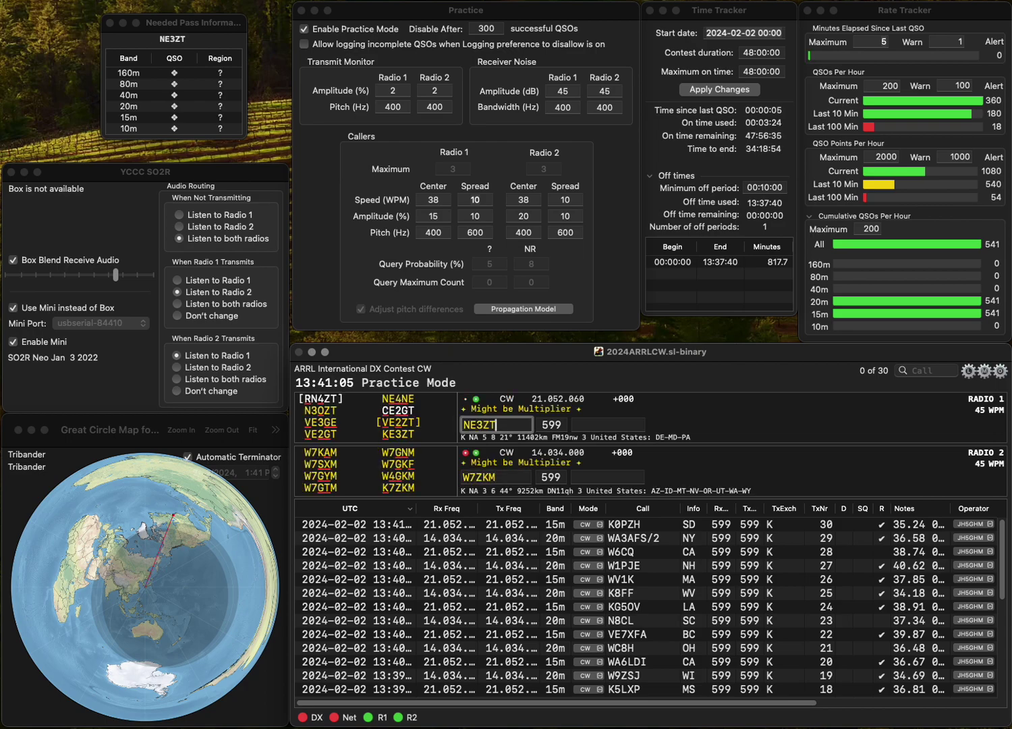
pyautogui.press('Home')
pyautogui.press('Delete')
pyautogui.write('V')
pyautogui.press('Return')
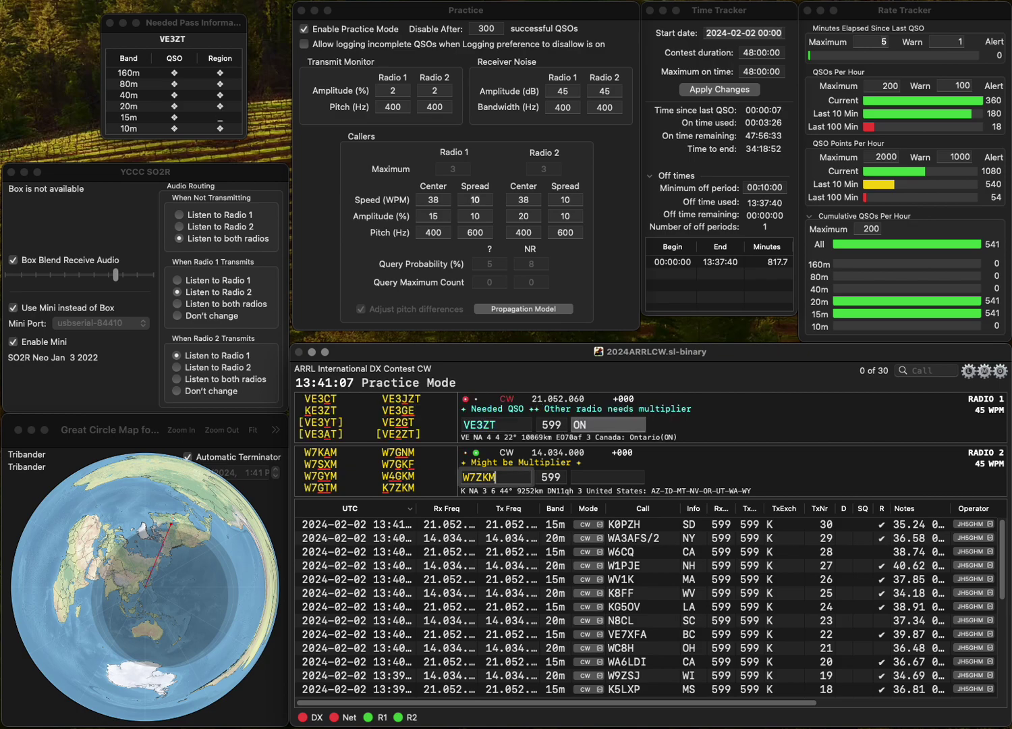
pyautogui.press('Home')
pyautogui.press('Delete')
pyautogui.write('K')
pyautogui.press('Return')
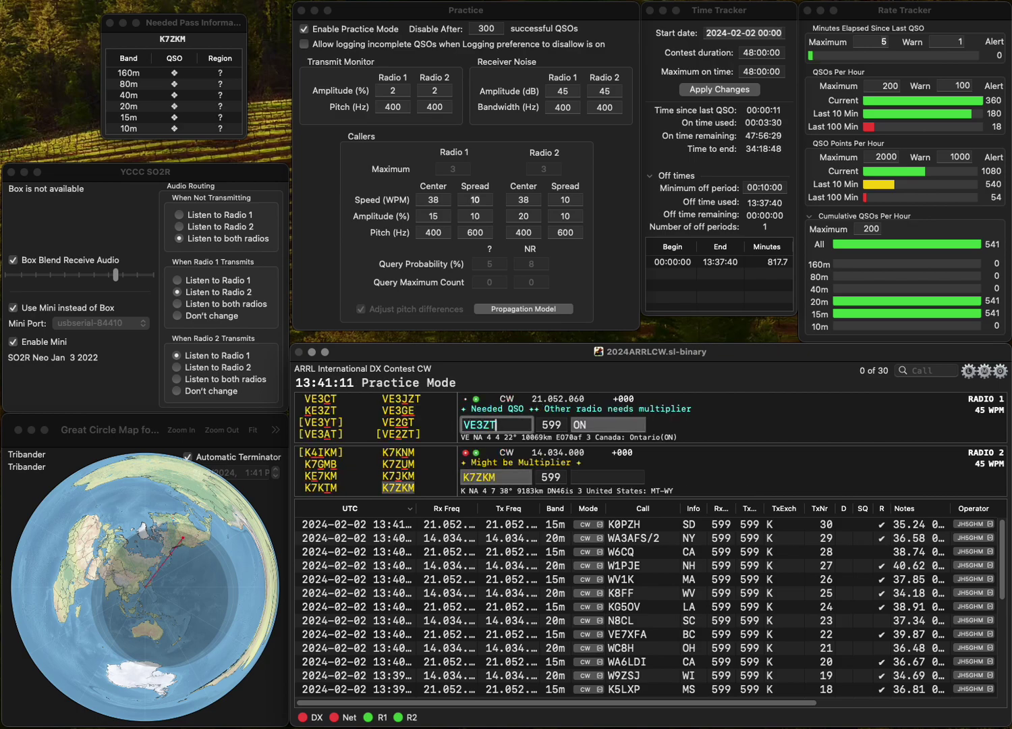
pyautogui.press('BackSpace')
pyautogui.press('BackSpace')
pyautogui.press('BackSpace')
pyautogui.write('2')
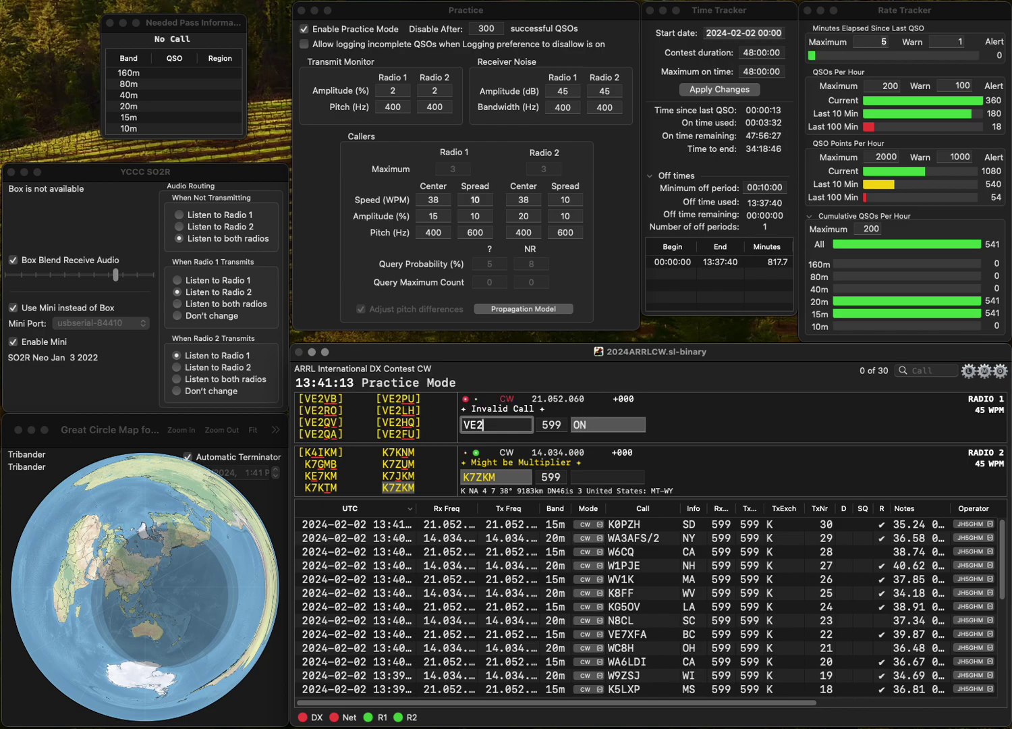
pyautogui.press('Return')
pyautogui.press('Return')
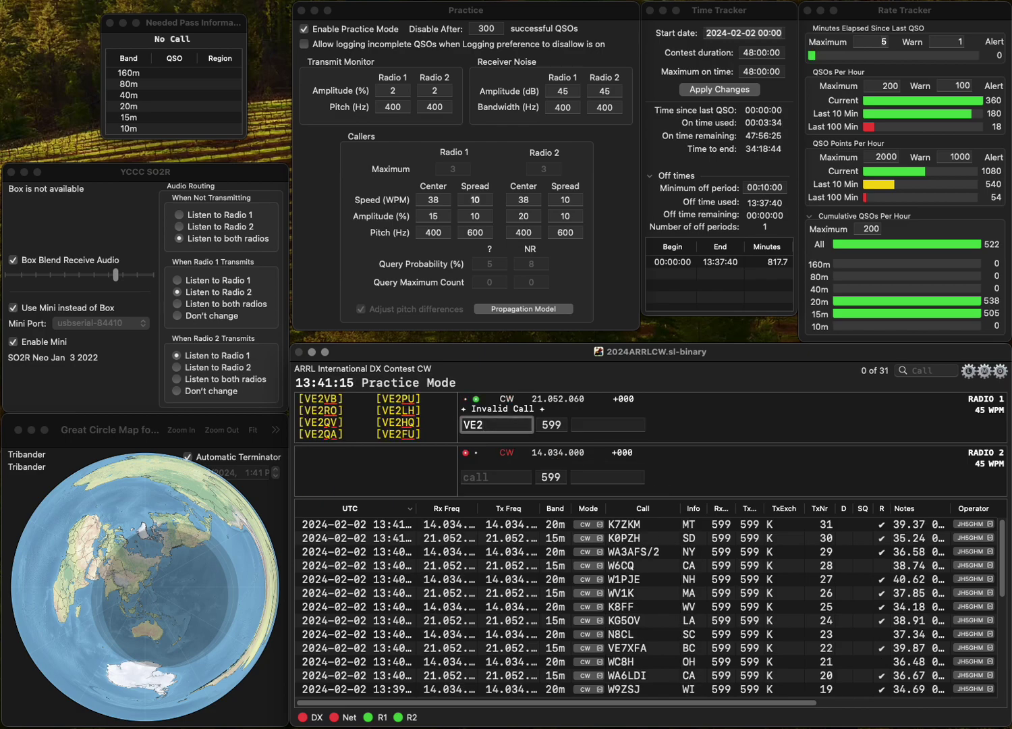
pyautogui.write('ZTD')
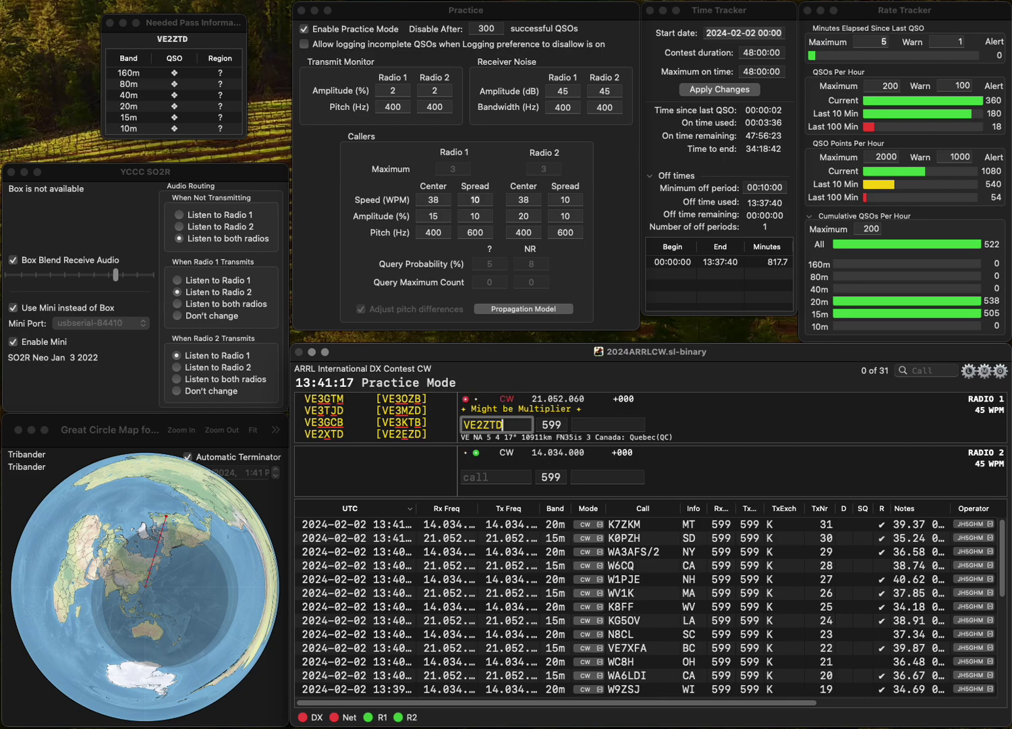
pyautogui.press('Return')
pyautogui.write('N')
pyautogui.press('BackSpace')
pyautogui.write('W2JST')
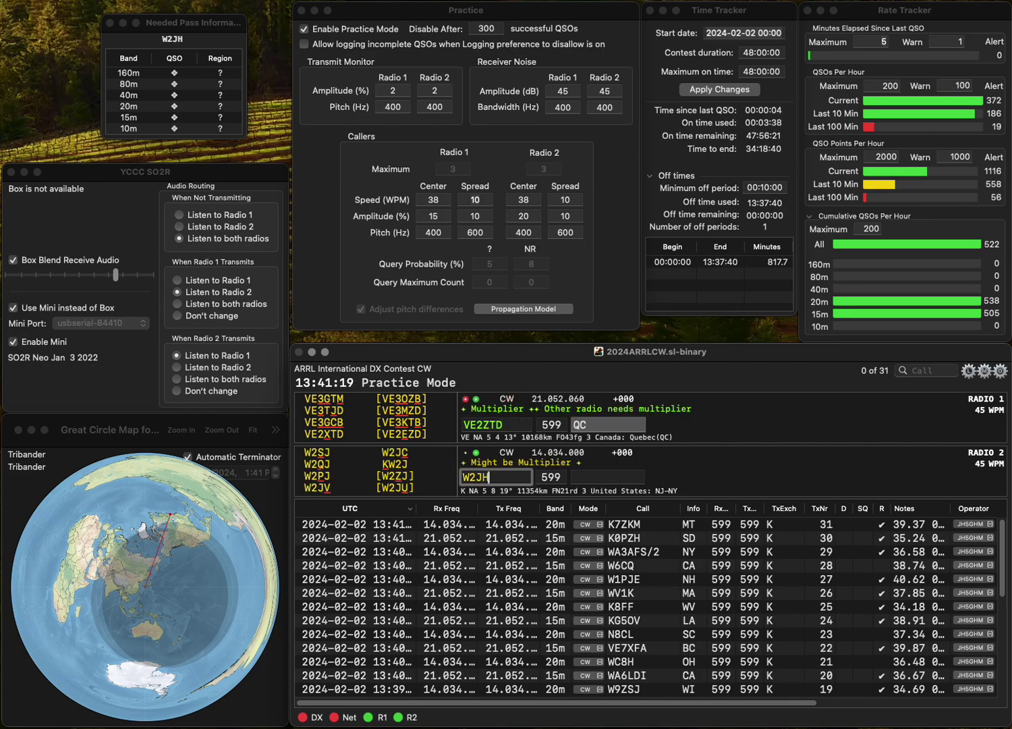
pyautogui.press('Return')
pyautogui.press('Right')
pyautogui.press('Right')
pyautogui.press('Right')
pyautogui.press('BackSpace')
pyautogui.write('3')
pyautogui.press('Return')
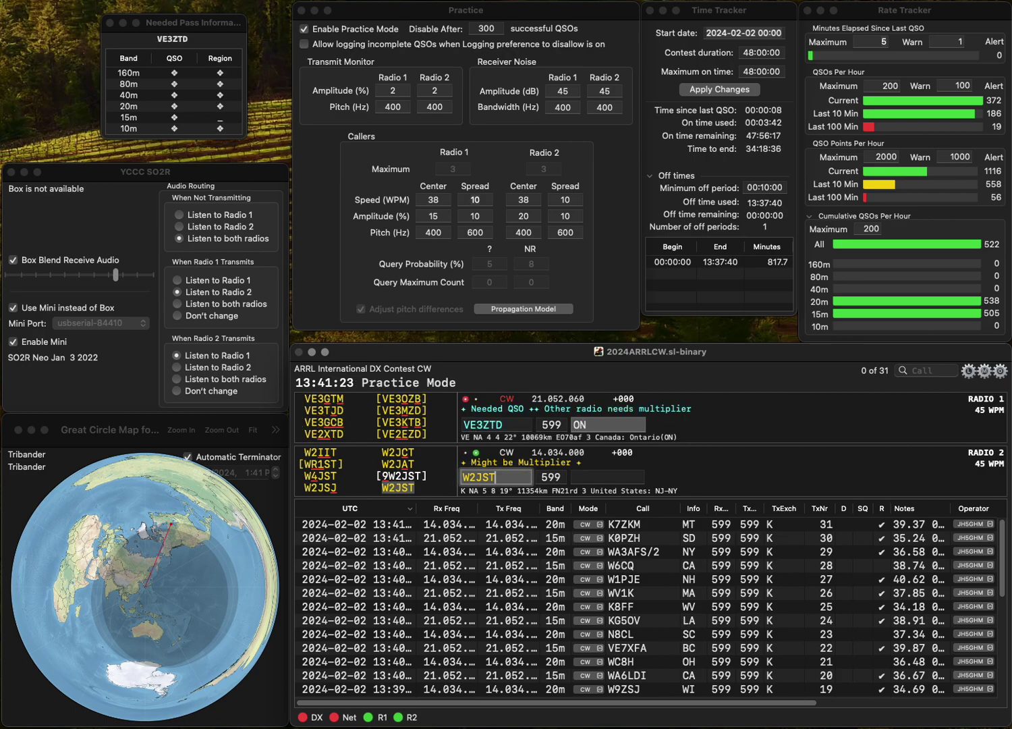
pyautogui.write('N')
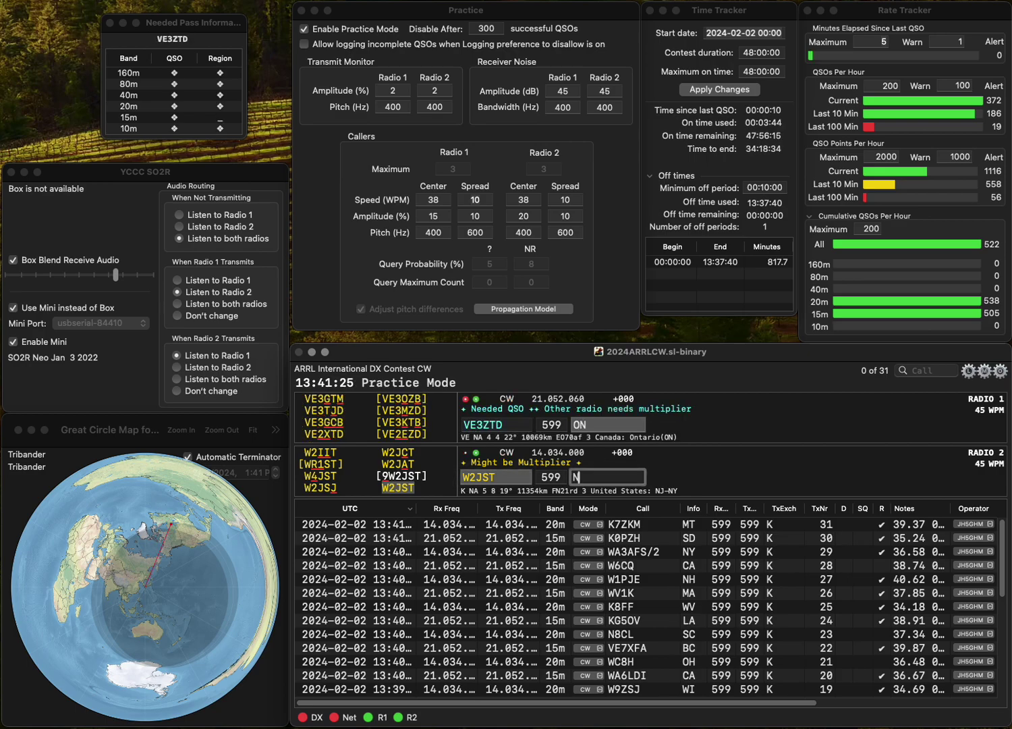
pyautogui.write('J')
pyautogui.press('Return')
pyautogui.press('BackSpace')
pyautogui.press('BackSpace')
pyautogui.press('BackSpace')
pyautogui.write('2XTE')
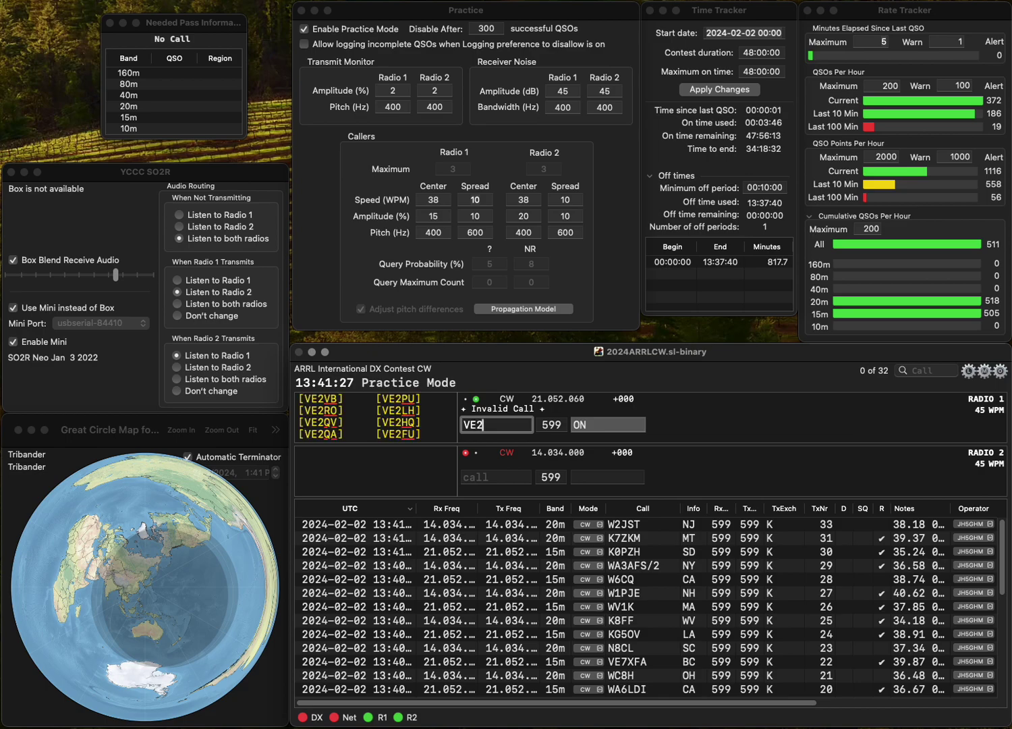
pyautogui.press('BackSpace')
pyautogui.write('B')
pyautogui.press('Down')
pyautogui.write('HHS')
pyautogui.press('Return')
pyautogui.press('BackSpace')
pyautogui.press('BackSpace')
pyautogui.press('BackSpace')
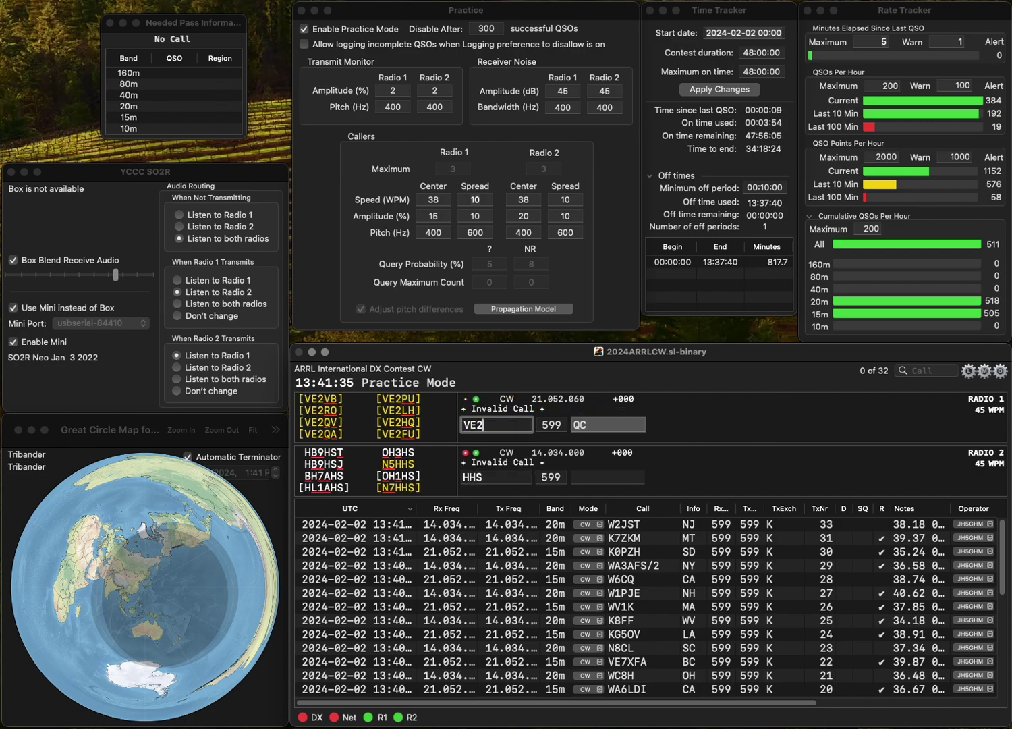
pyautogui.write('XTD')
pyautogui.press('`')
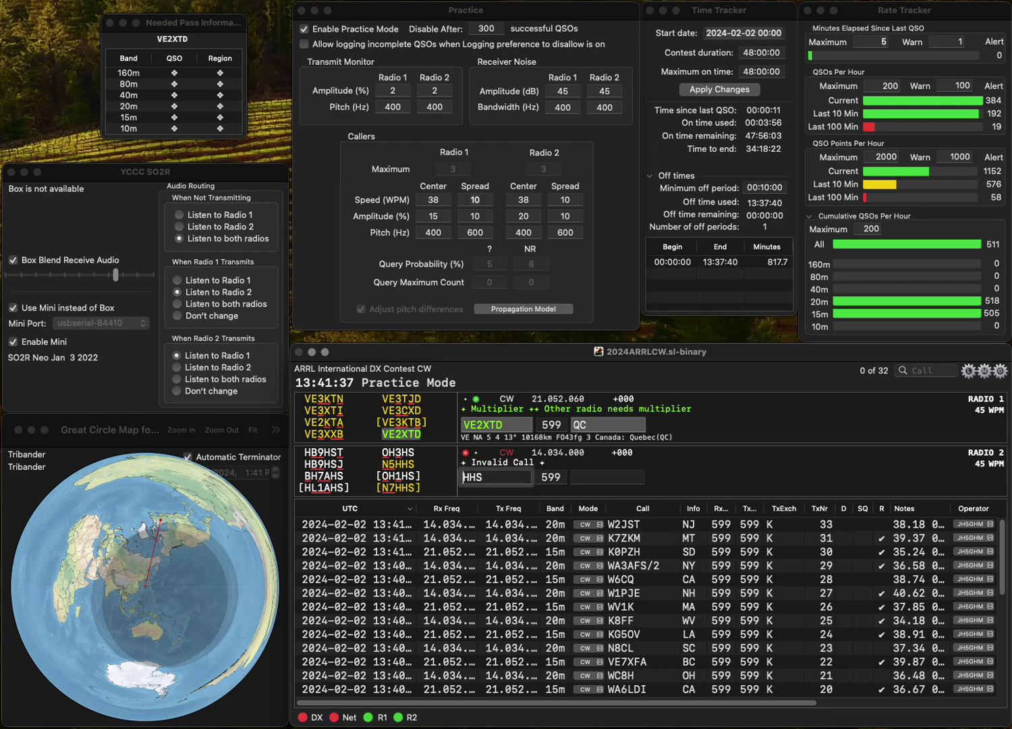
pyautogui.press('Up')
pyautogui.press('Return')
pyautogui.press('Down')
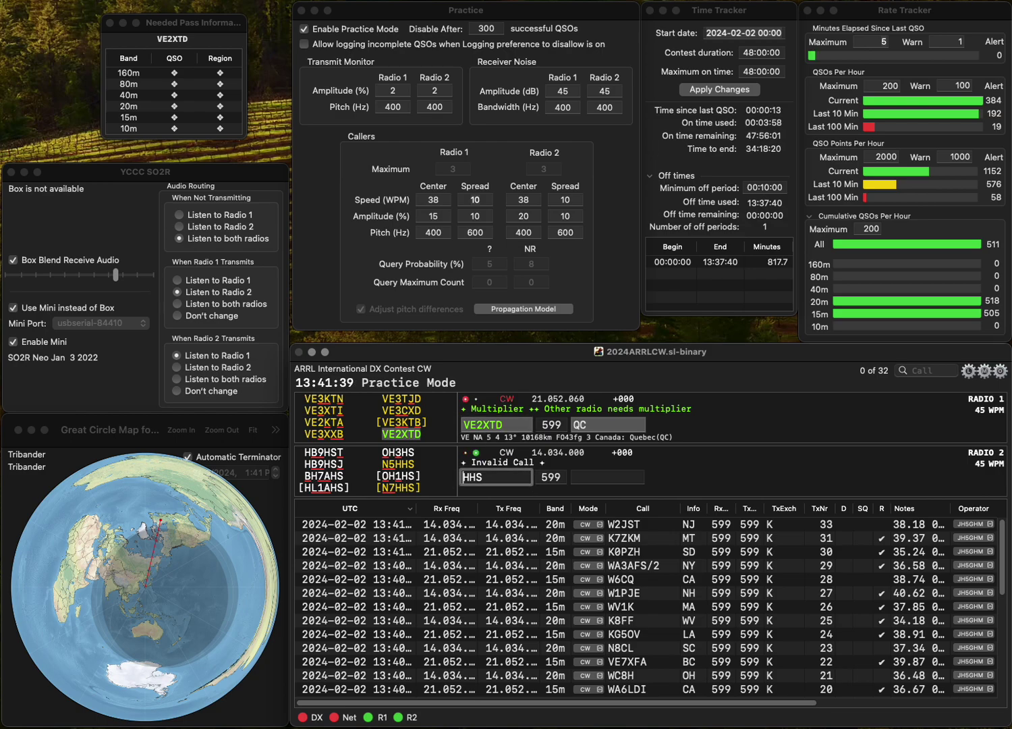
pyautogui.write('N4')
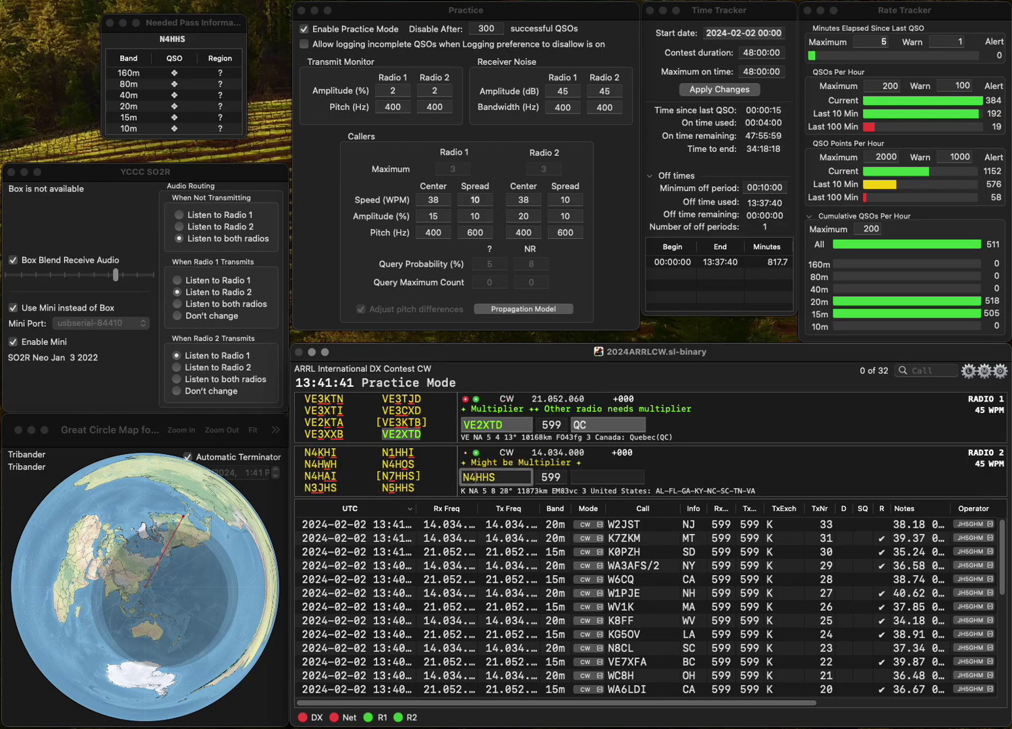
pyautogui.press('BackSpace')
pyautogui.write('5')
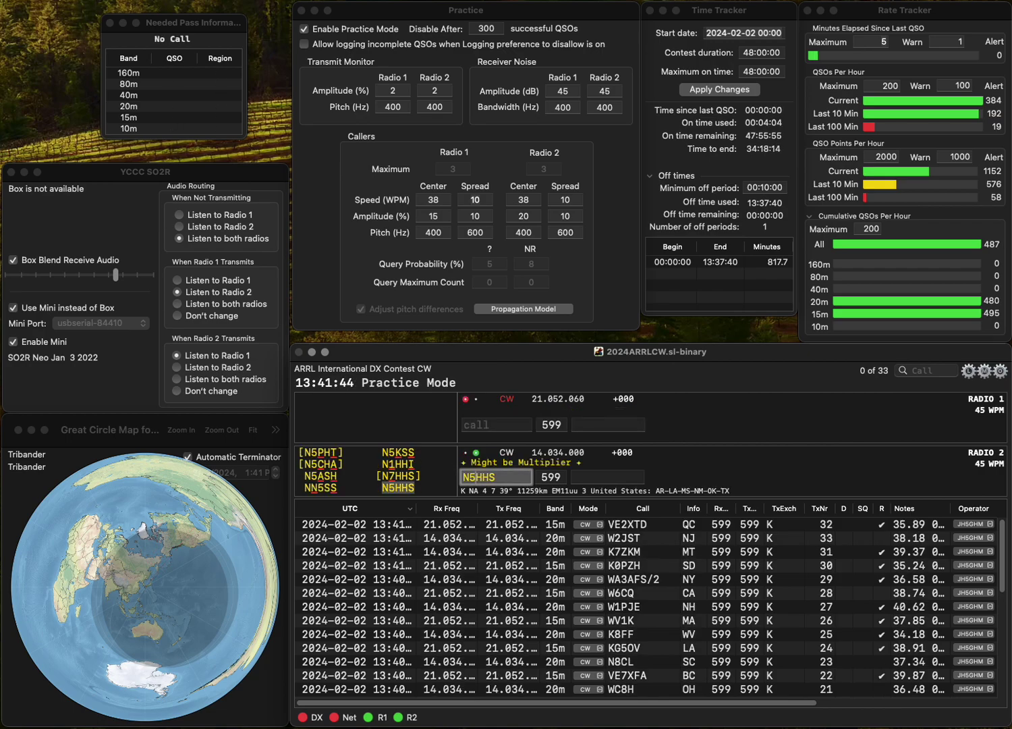
# Correct Radio 2's call to N4HH and enter N9YB on Radio 1, sending both.
pyautogui.press('BackSpace')
pyautogui.write('H')
pyautogui.press('BackSpace')
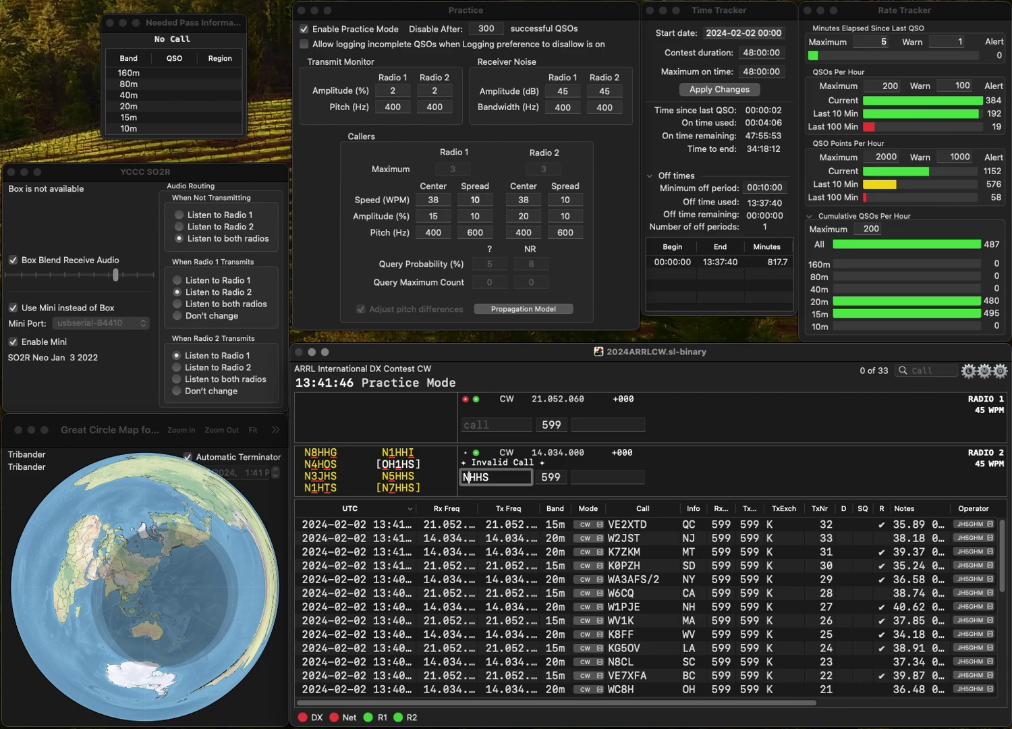
pyautogui.press('Delete')
pyautogui.press('Delete')
pyautogui.press('Delete')
pyautogui.write('4HH')
pyautogui.press('Return')
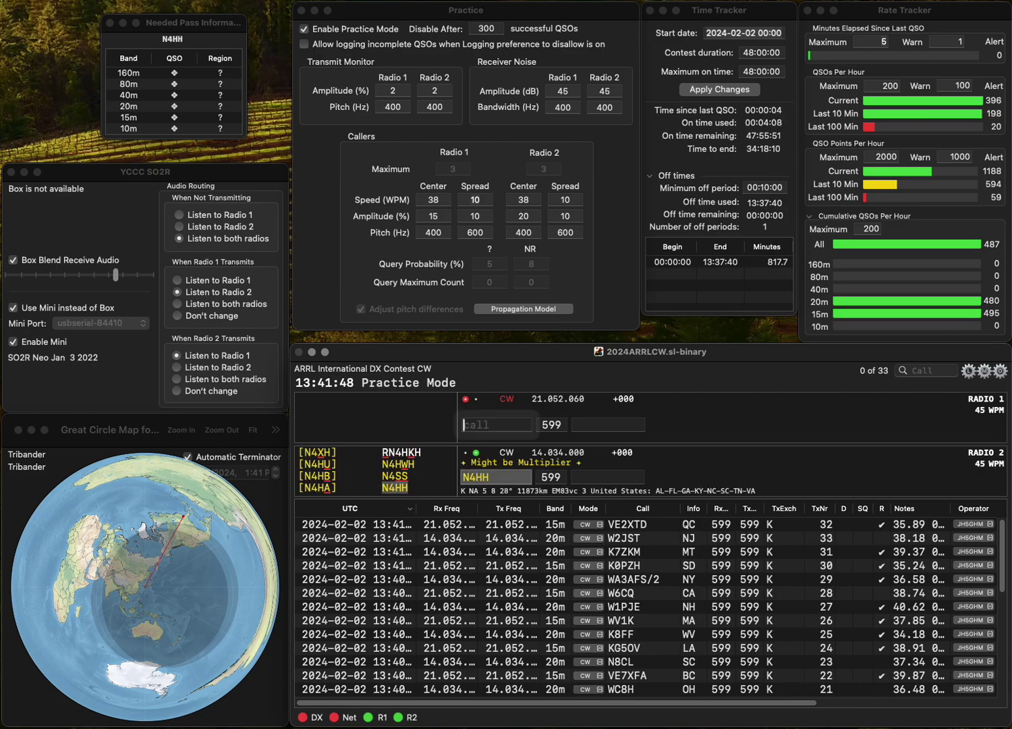
pyautogui.write('N9YB')
pyautogui.press('Return')
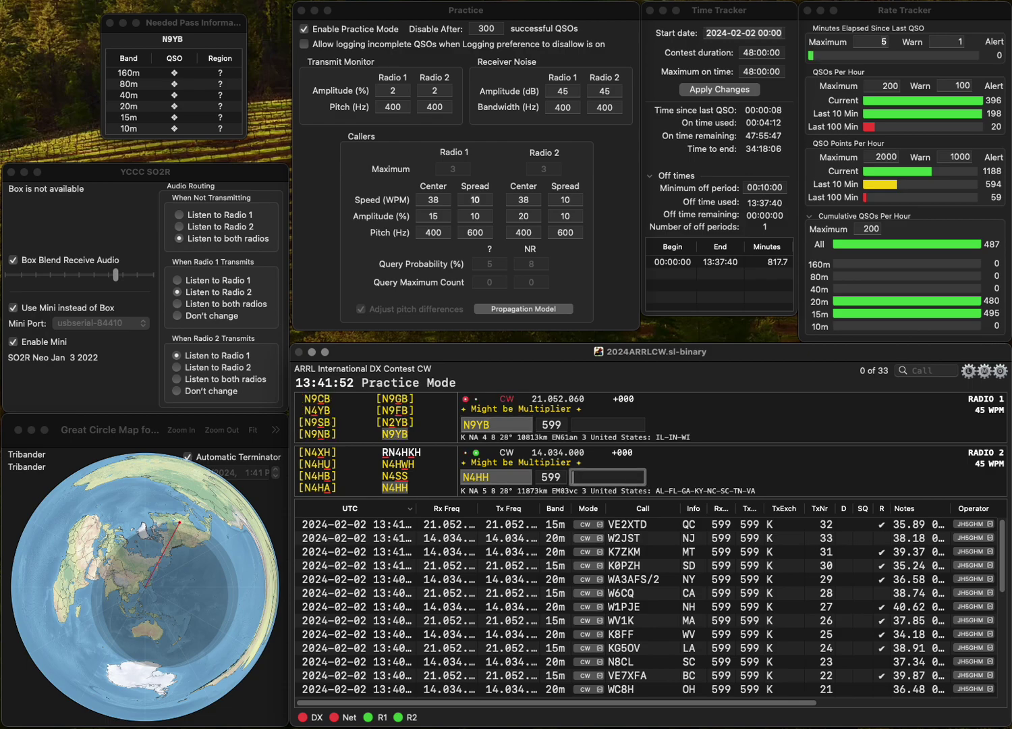
# Log N4HH on Radio 2 with exchange FL and N9YB on Radio 1 with exchange IL.
pyautogui.write('FL')
pyautogui.press('Return')
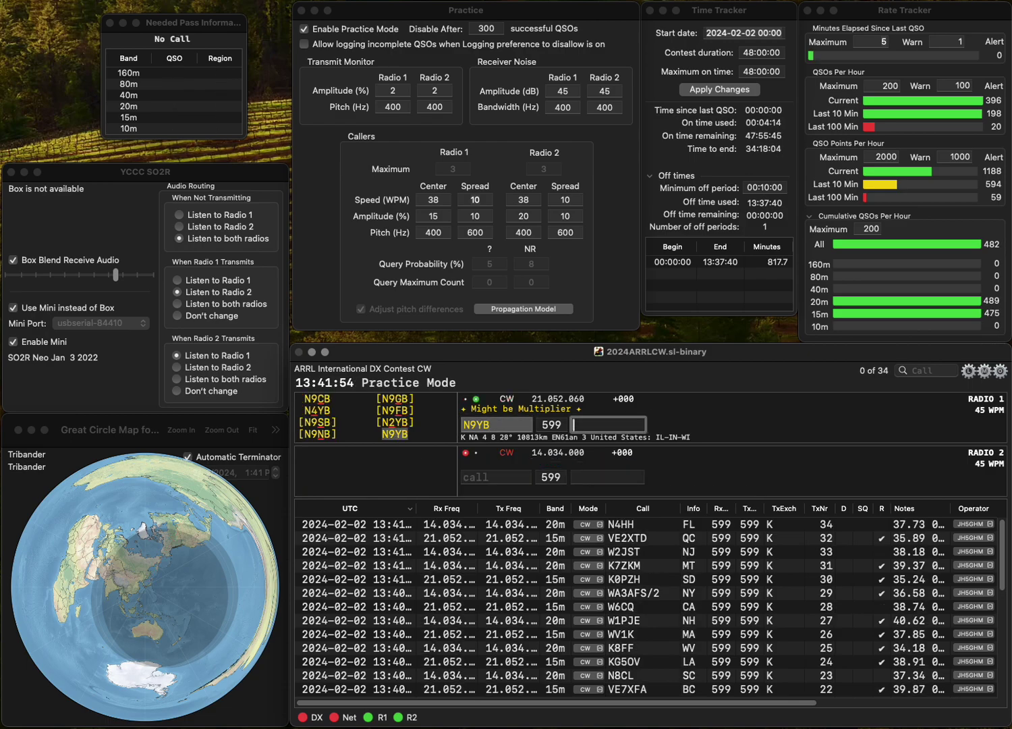
pyautogui.write('IL')
pyautogui.press('Return')
pyautogui.write('KNC')
pyautogui.press('BackSpace')
pyautogui.press('BackSpace')
pyautogui.press('BackSpace')
pyautogui.write('N5CW')
pyautogui.press('Return')
pyautogui.write('RES')
pyautogui.press('super+Left')
pyautogui.write('WPES')
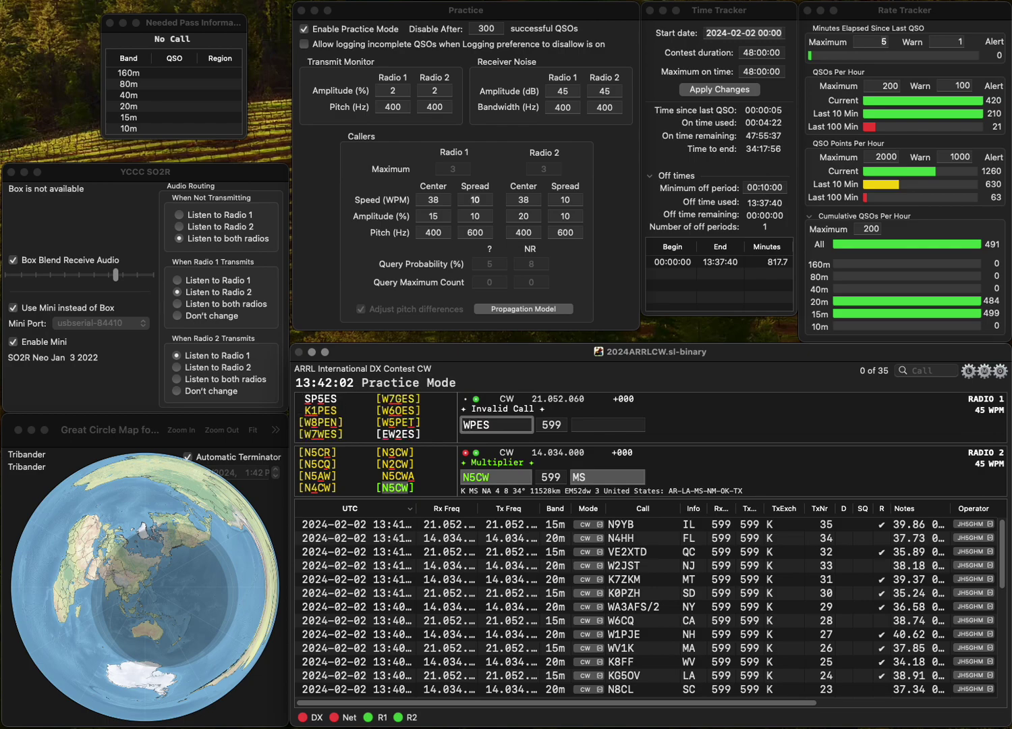
pyautogui.press('Down')
pyautogui.press('Tab')
pyautogui.press('Return')
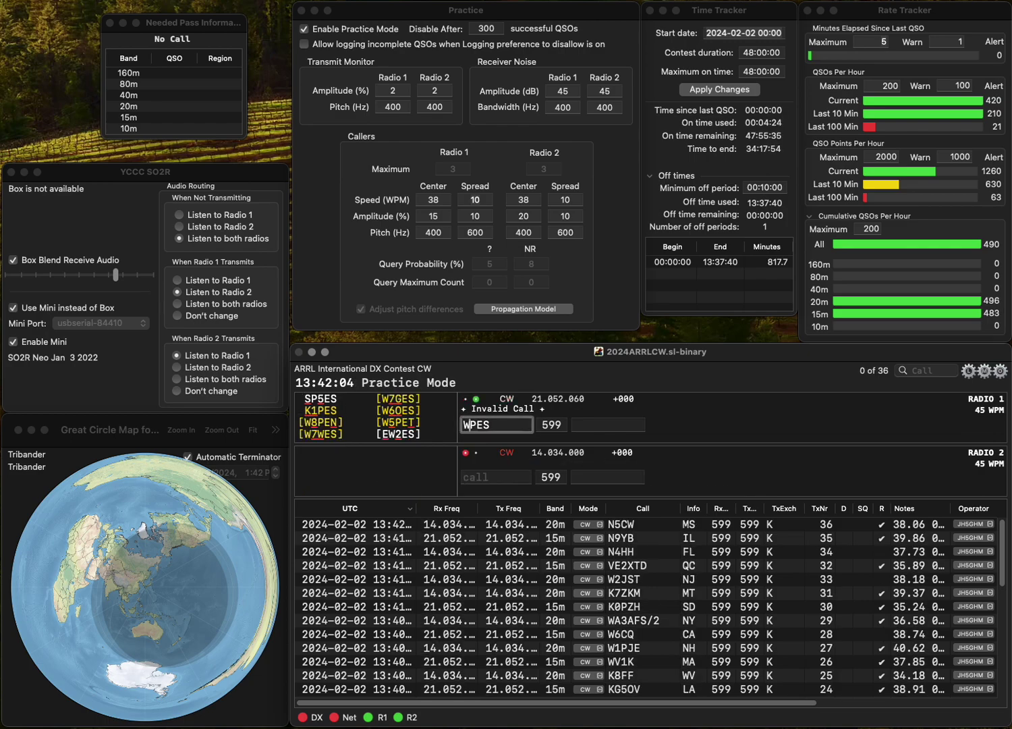
pyautogui.write('5')
pyautogui.press('Left')
pyautogui.press('BackSpace')
pyautogui.write('R')
pyautogui.press('Return')
pyautogui.press('Down')
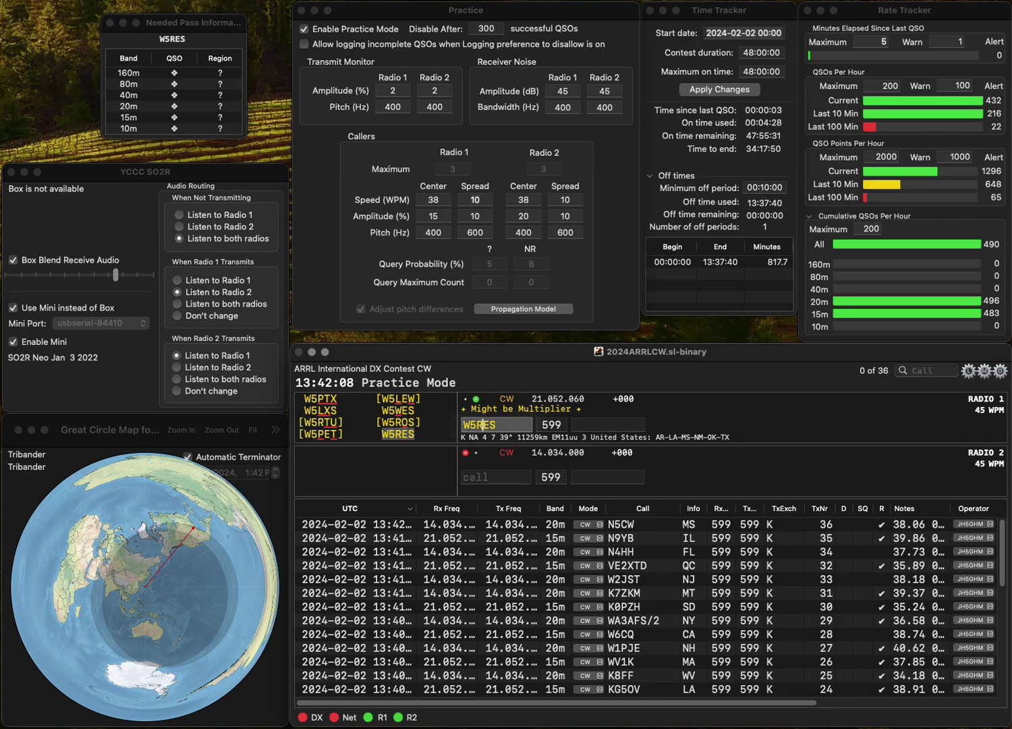
pyautogui.write('N3NTJ')
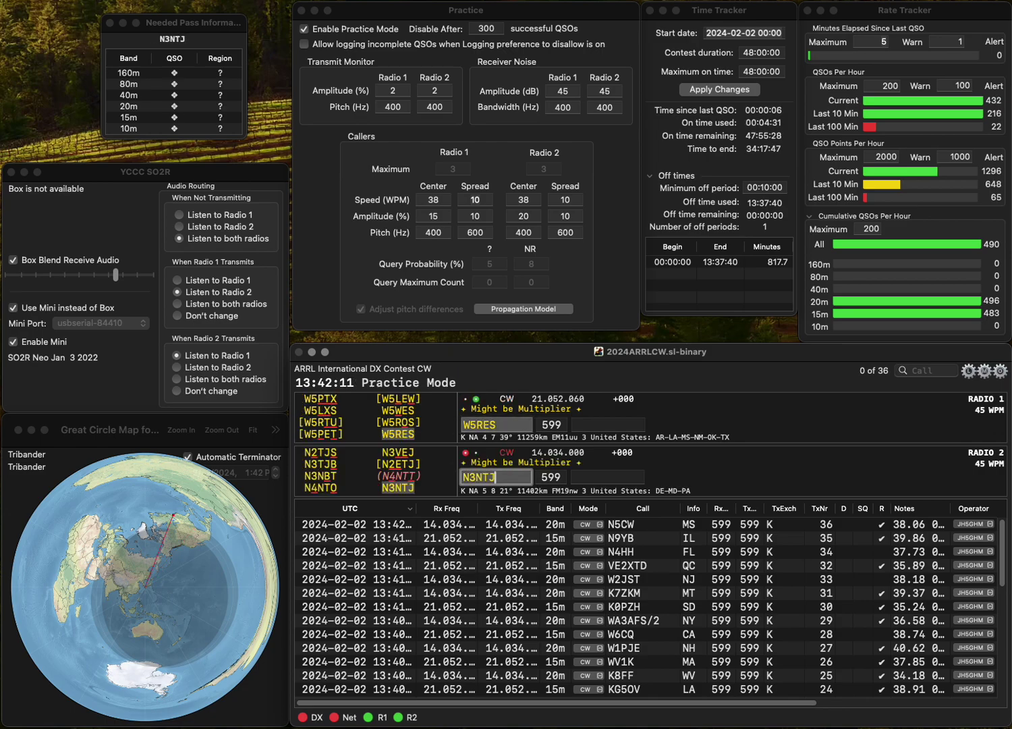
pyautogui.press('Up')
pyautogui.write('LA')
pyautogui.press('Return')
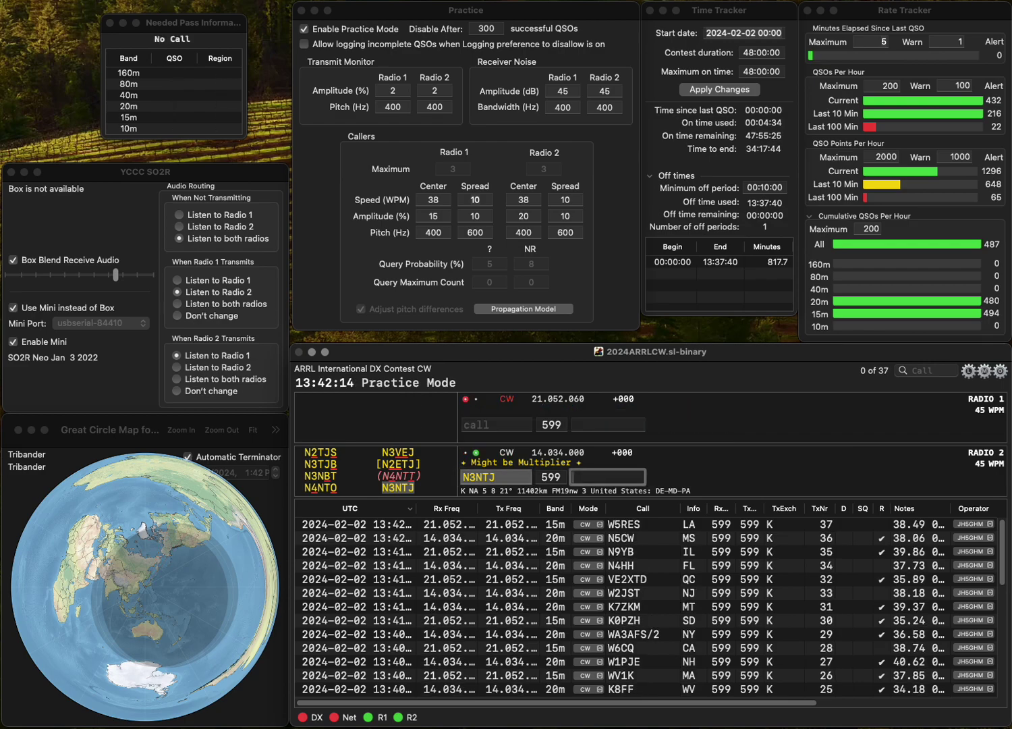
pyautogui.write('MD')
pyautogui.press('Return')
# Enter and send N5ZKF on Radio 1 and AB6A on Radio 2.
pyautogui.write('NZ')
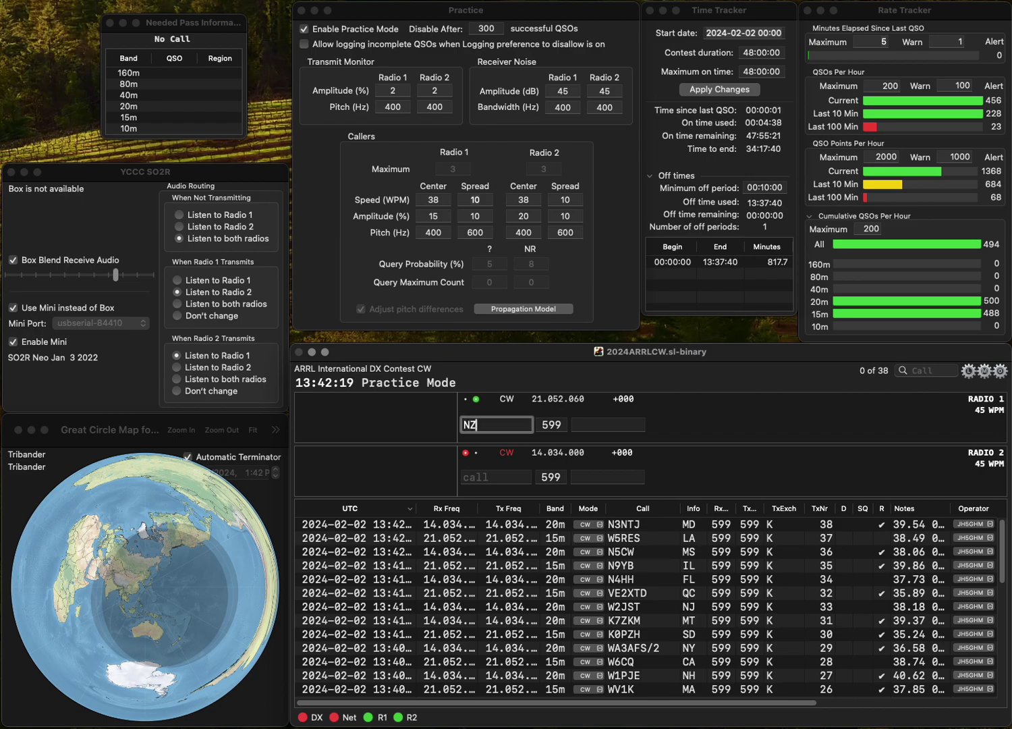
pyautogui.write('KF')
pyautogui.press('Left')
pyautogui.write('5')
pyautogui.press('Return')
pyautogui.press('Return')
pyautogui.press('Return')
pyautogui.write('AB')
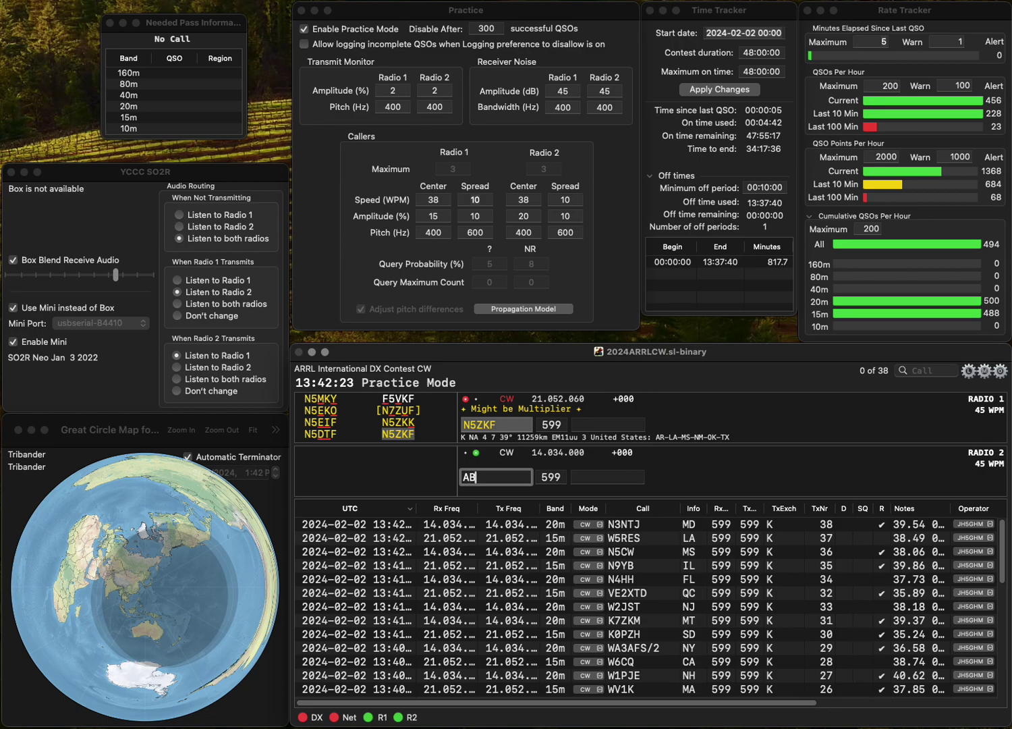
pyautogui.write('6A')
pyautogui.press('Return')
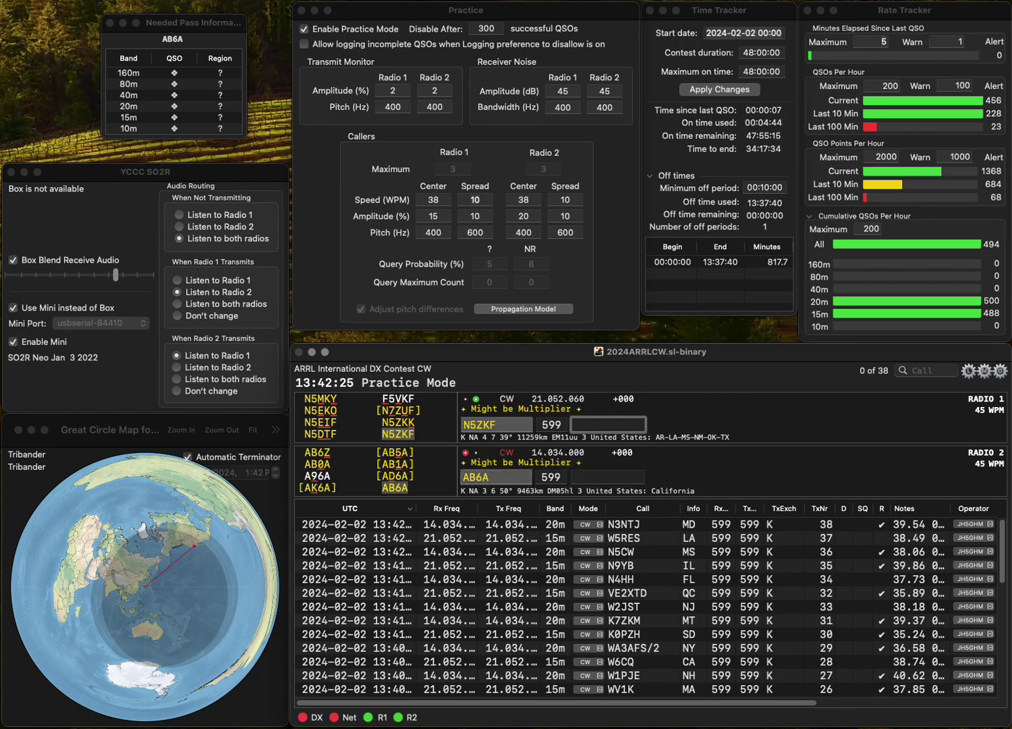
pyautogui.write('MS')
pyautogui.press('Return')
pyautogui.write('CA')
pyautogui.press('Return')
# Enter and send W4ZMH on Radio 1 and W6NJ on Radio 2.
pyautogui.write('W4ZMH')
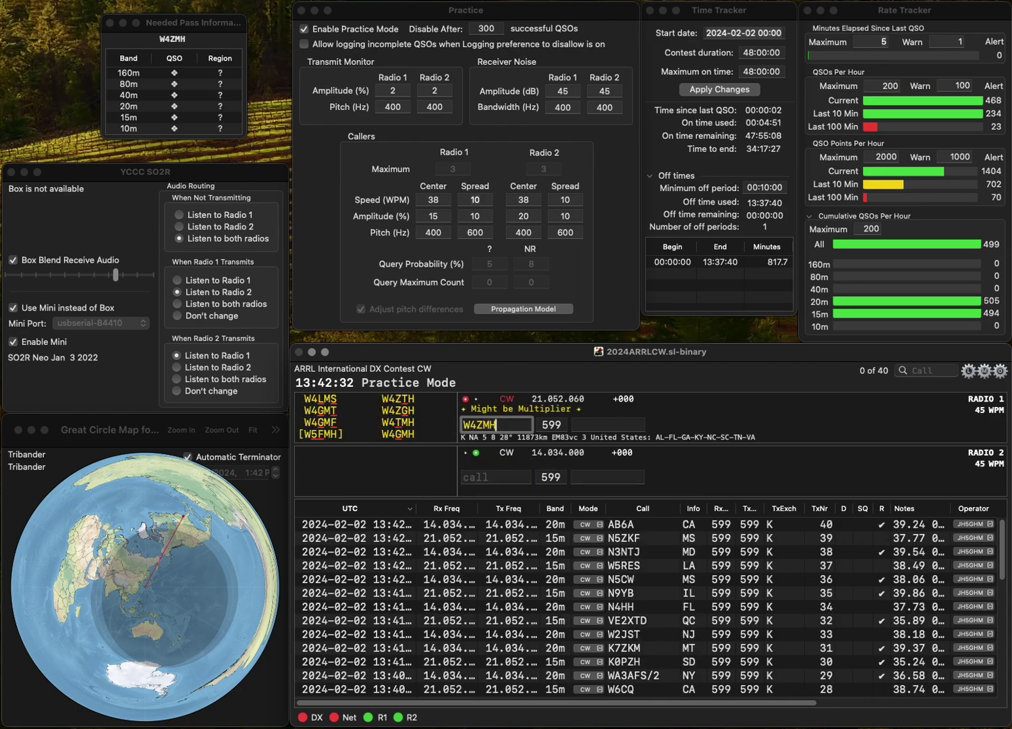
pyautogui.press('Return')
pyautogui.write('W6NJ')
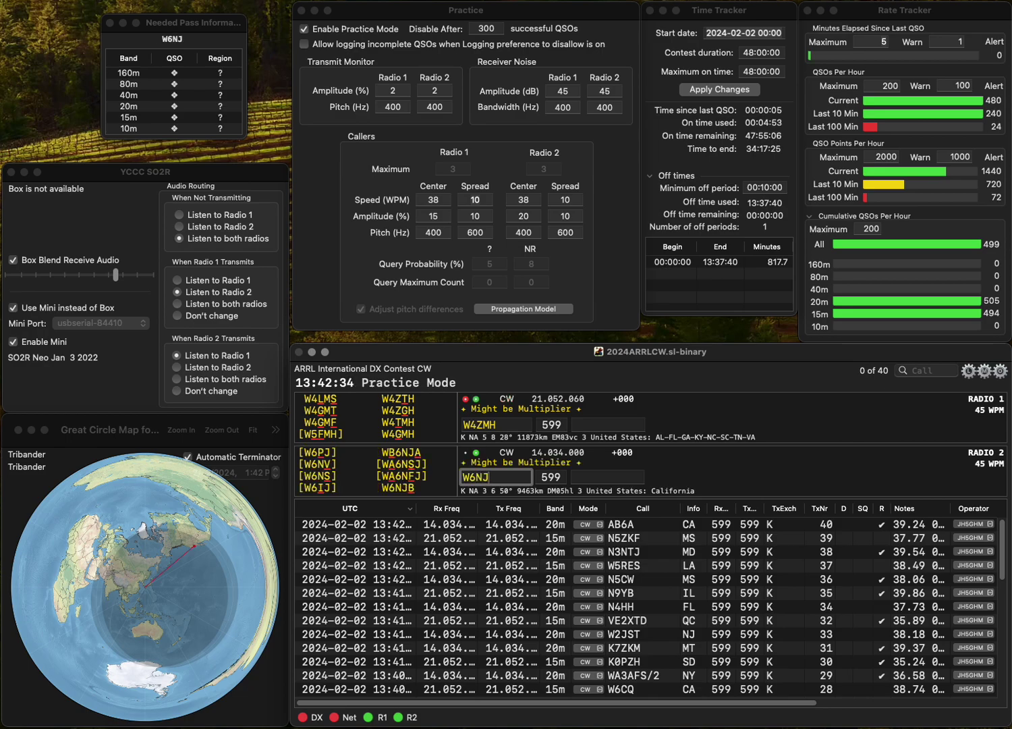
pyautogui.press('Return')
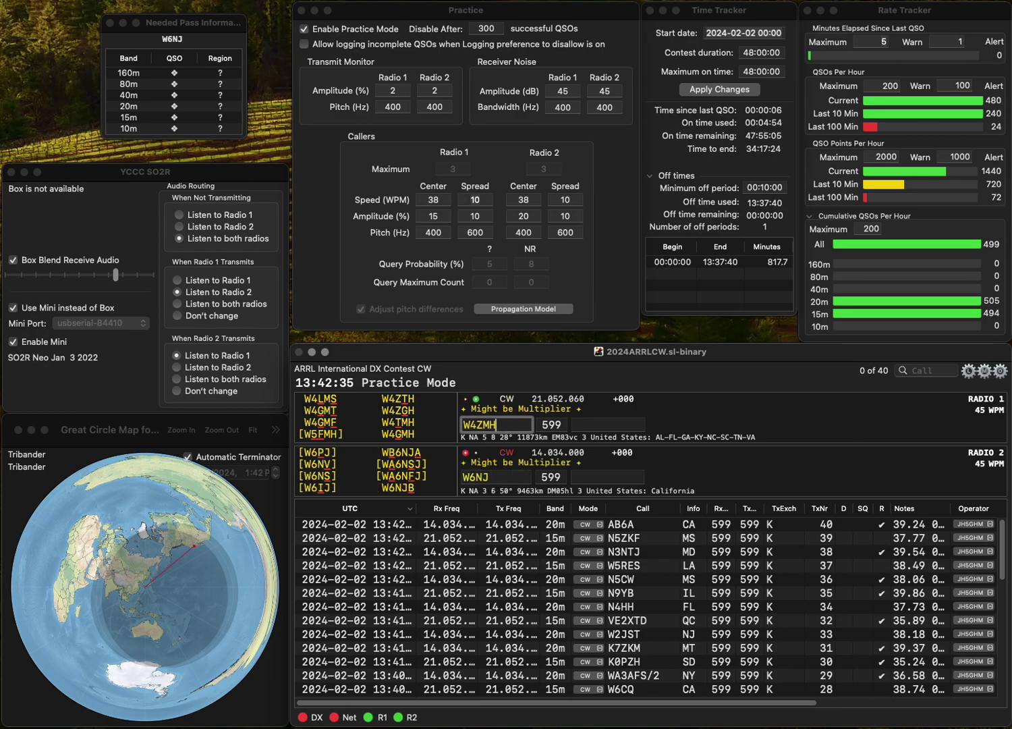
pyautogui.press('Left')
pyautogui.press('BackSpace')
pyautogui.write('G')
pyautogui.press('Return')
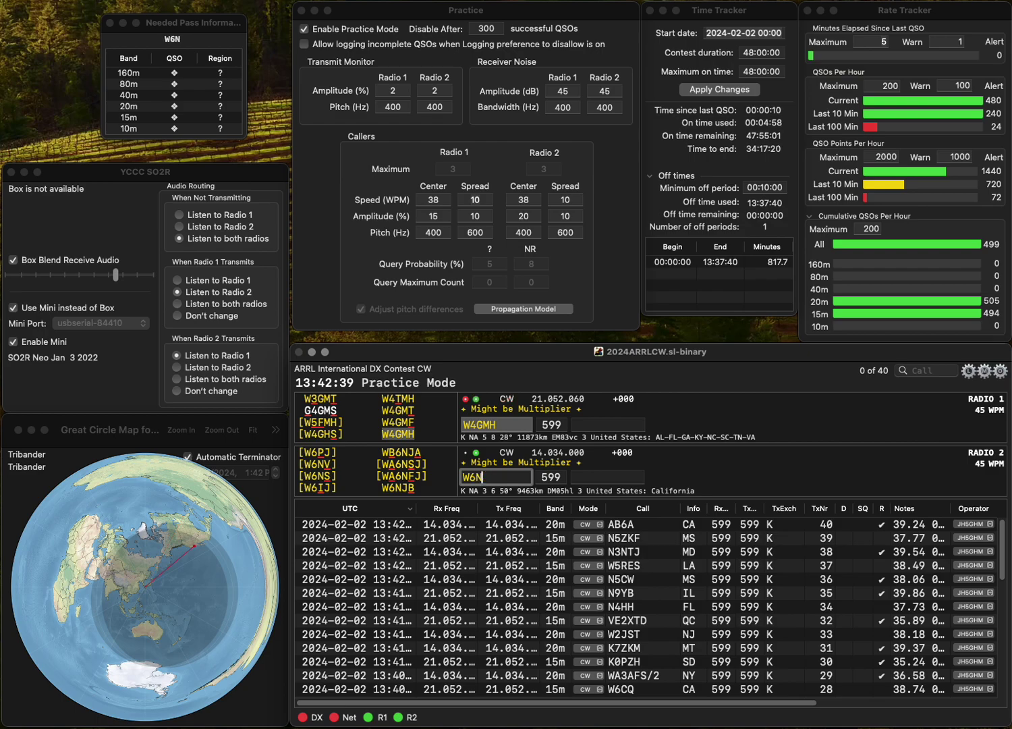
pyautogui.press('BackSpace')
pyautogui.write('WS')
pyautogui.press('Return')
pyautogui.press('Tab')
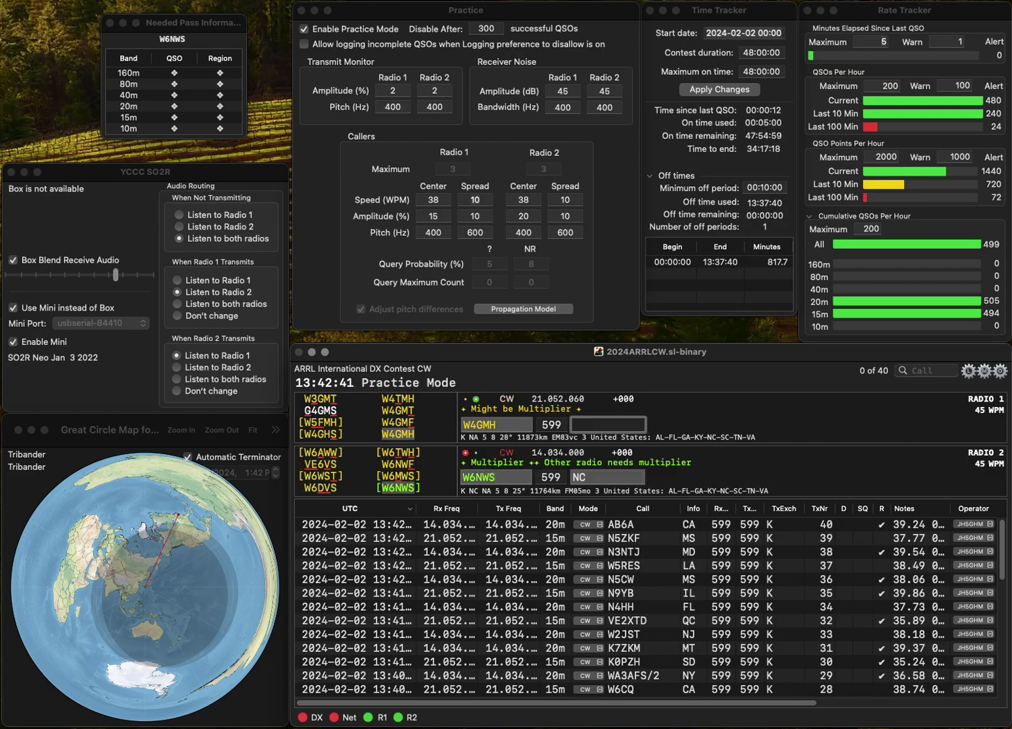
pyautogui.write('VA')
pyautogui.press('Return')
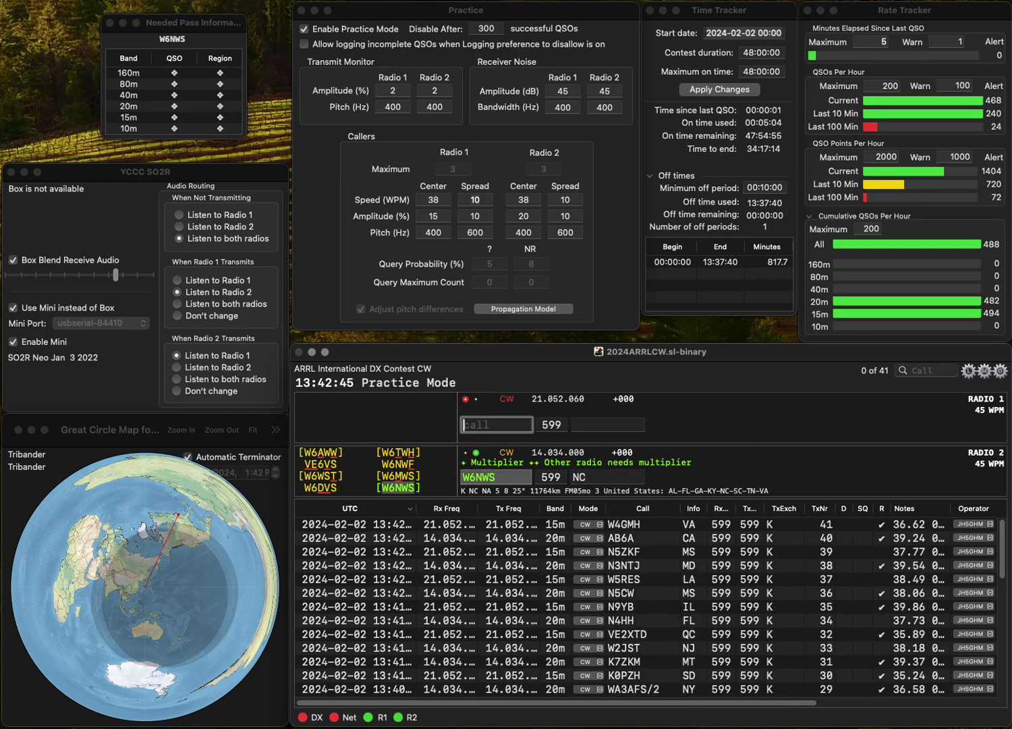
pyautogui.write('N4IB')
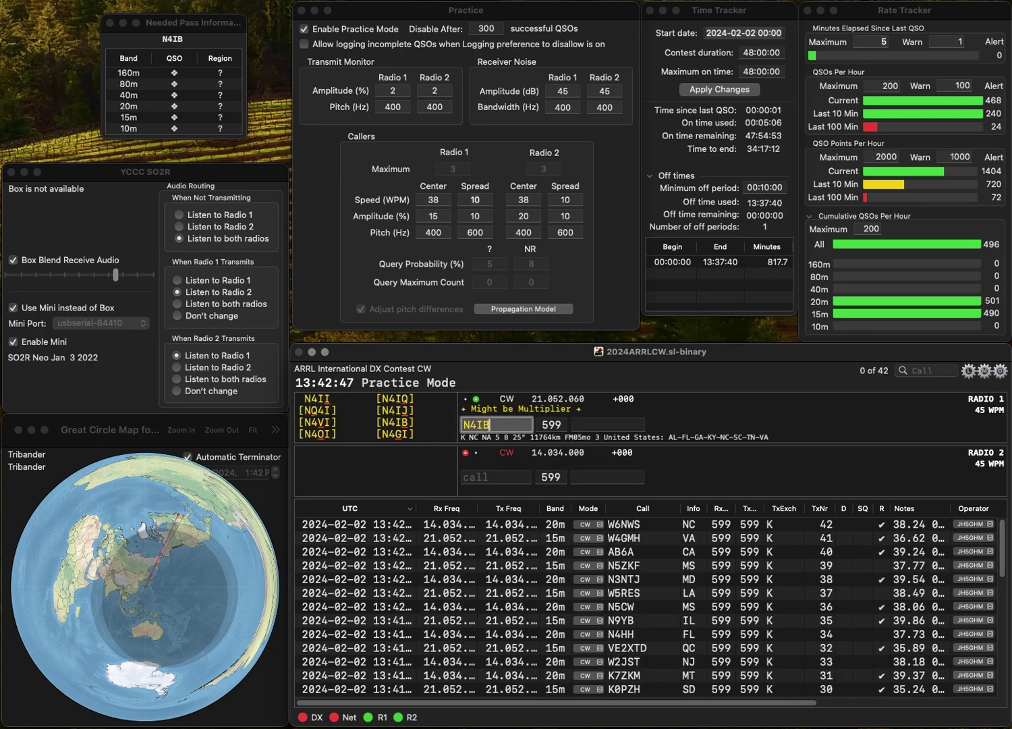
pyautogui.press('Return')
pyautogui.write('KG')
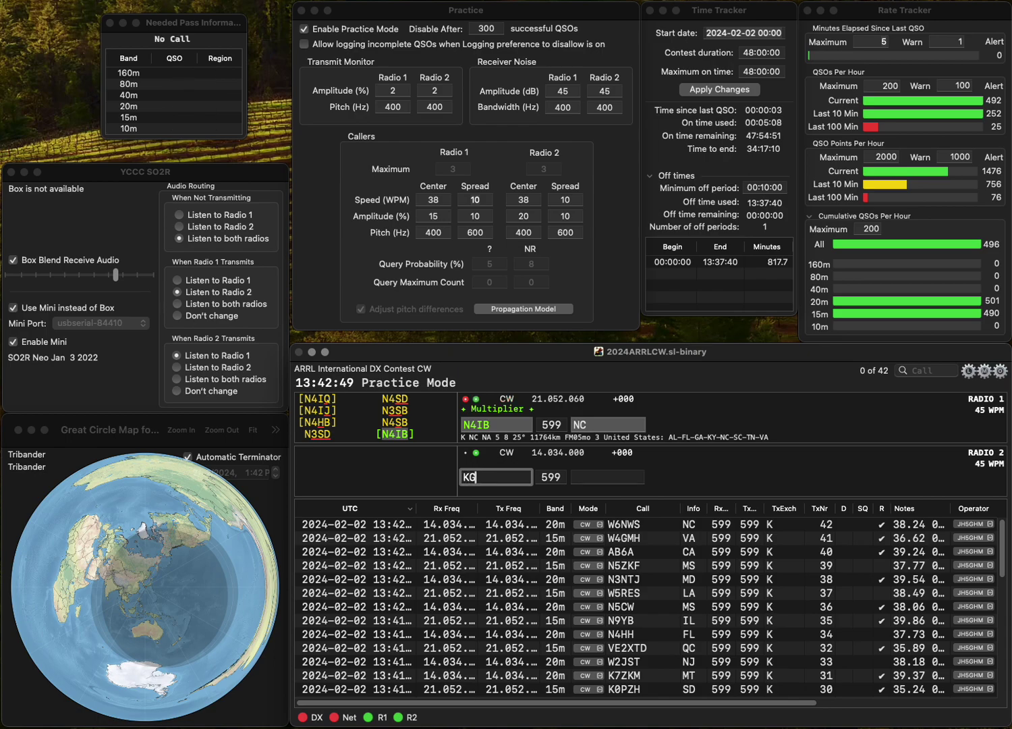
pyautogui.write('5MD')
pyautogui.press('Return')
pyautogui.write('N')
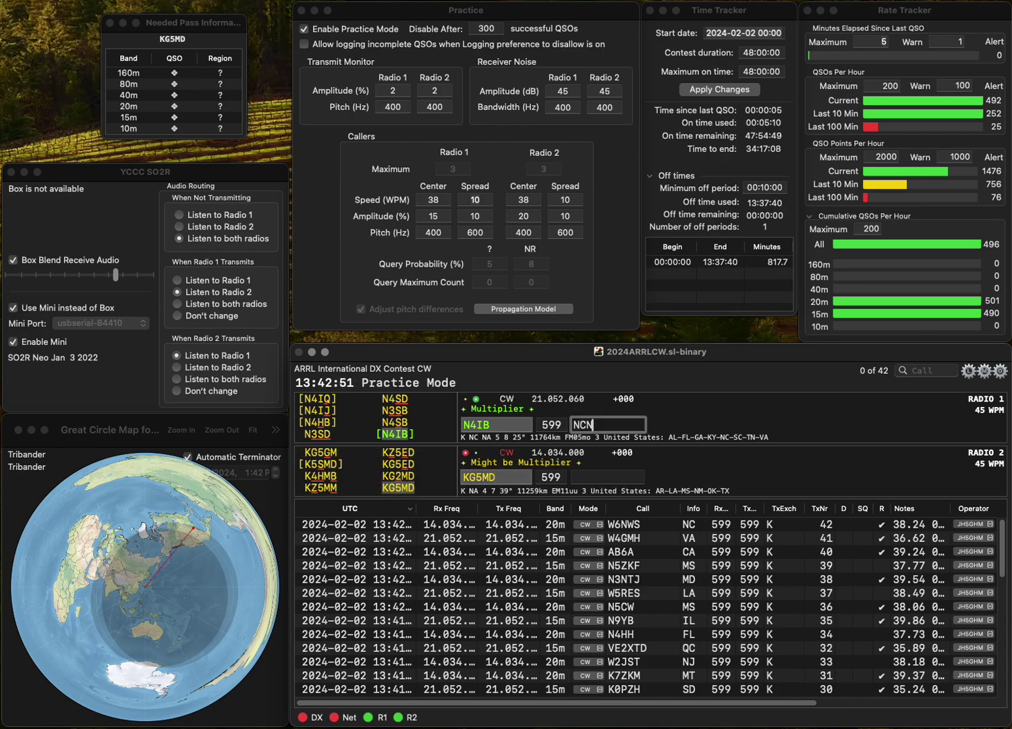
pyautogui.press('Return')
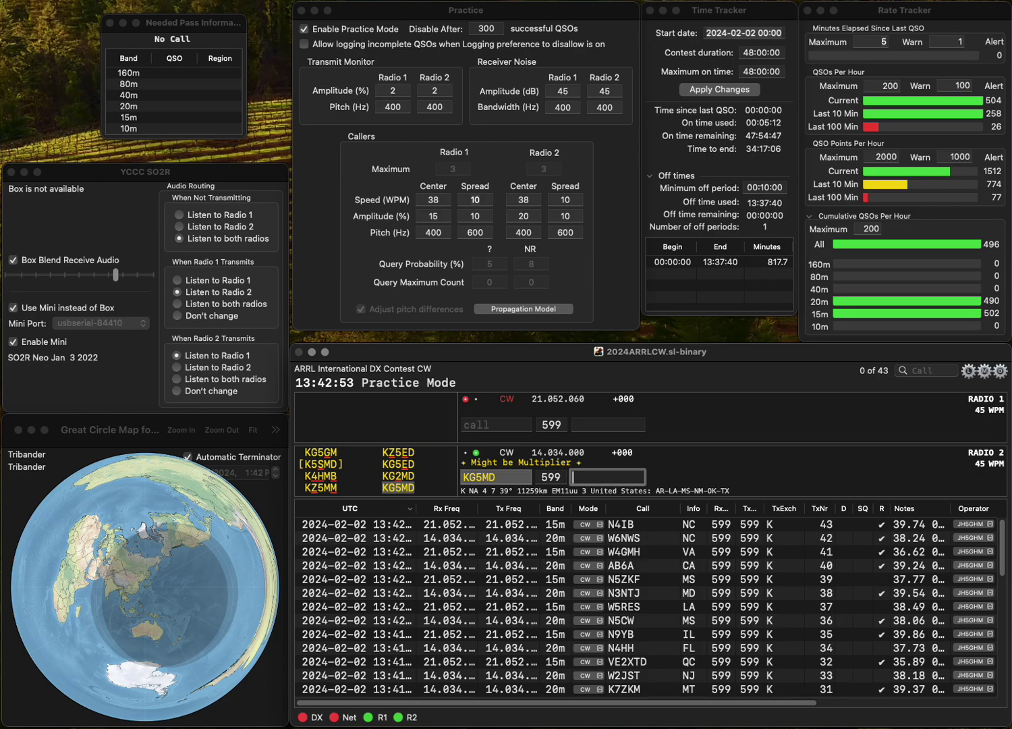
pyautogui.write('NM')
pyautogui.press('Return')
# Send the partial call K3 on Radio 1, and enter and send N2UO on Radio 2.
pyautogui.write('K3')
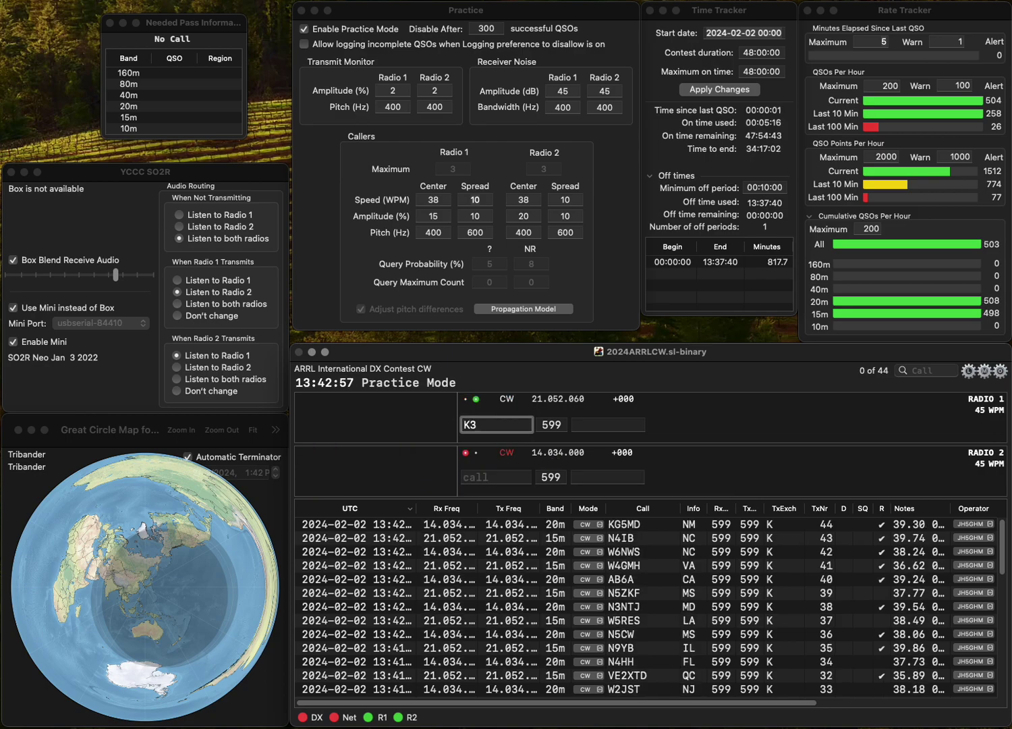
pyautogui.press('Return')
pyautogui.write('N2')
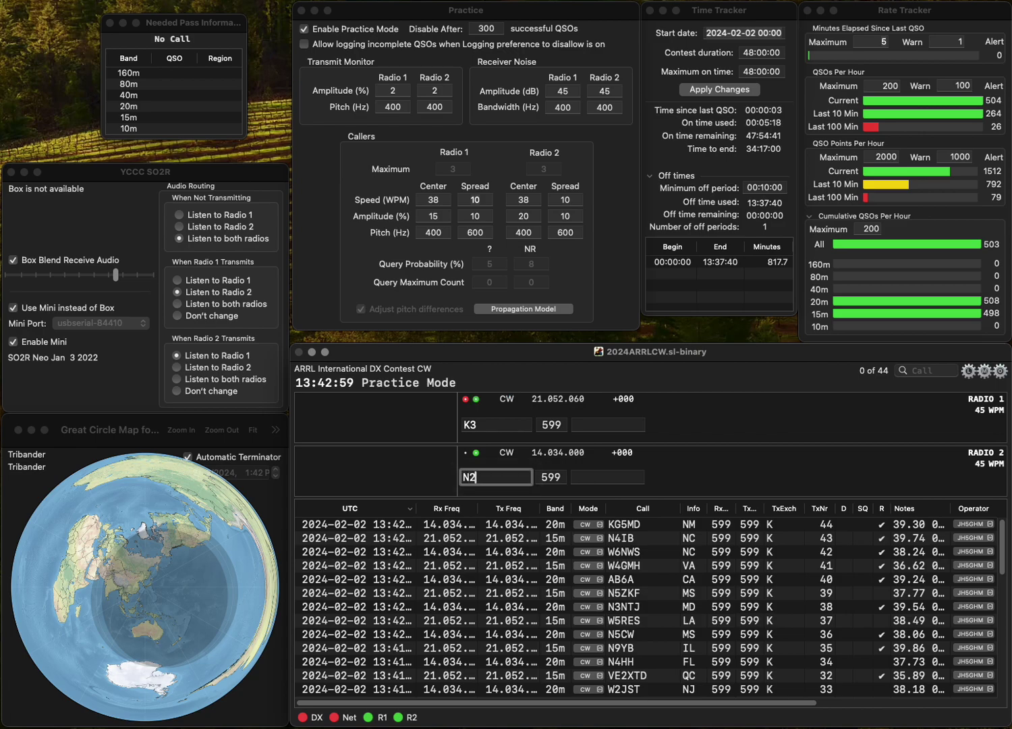
pyautogui.write('UO')
pyautogui.press('Return')
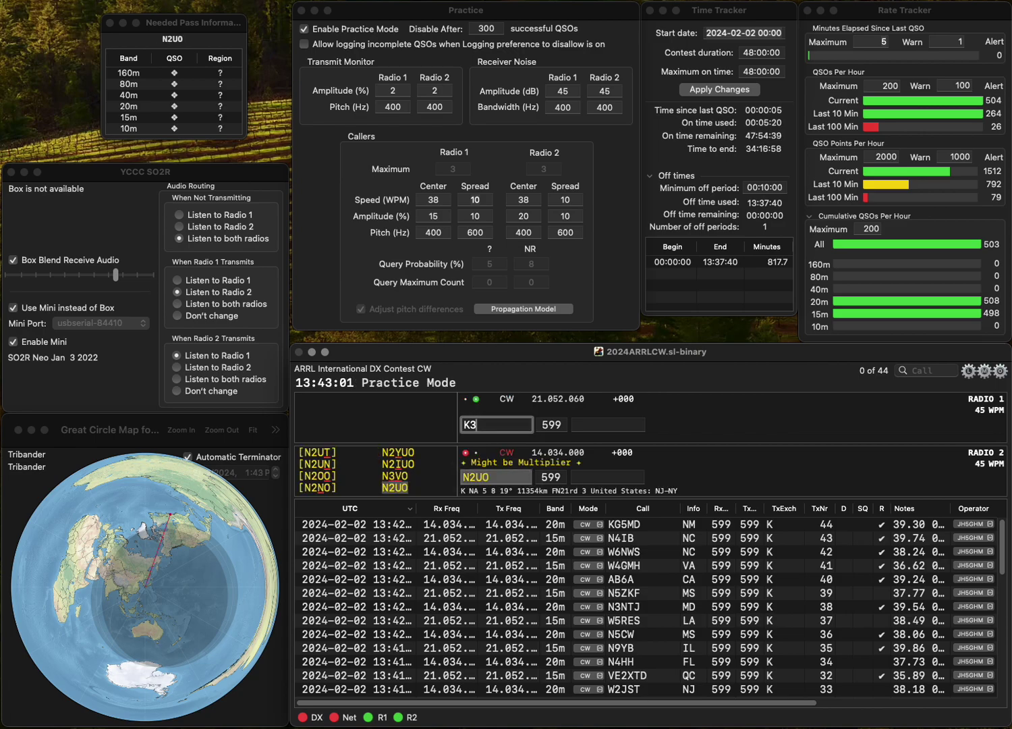
pyautogui.write('IA')
pyautogui.press('Return')
pyautogui.write('NJ')
pyautogui.press('Return')
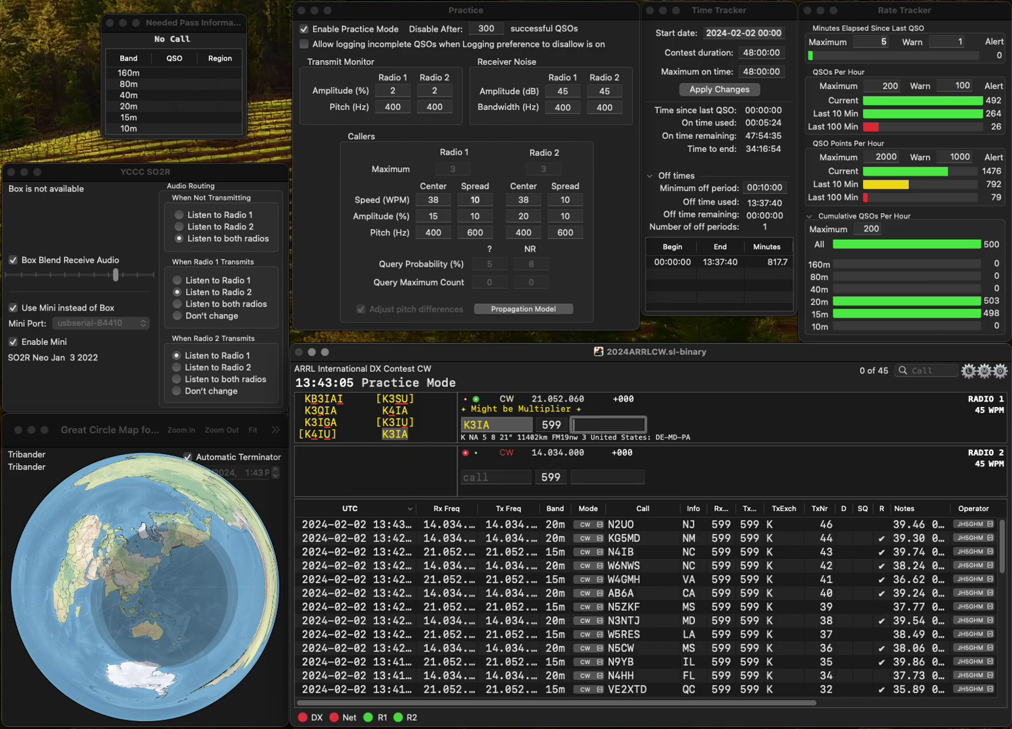
pyautogui.write('DE')
pyautogui.press('Return')
pyautogui.write('N5MT')
pyautogui.press('Return')
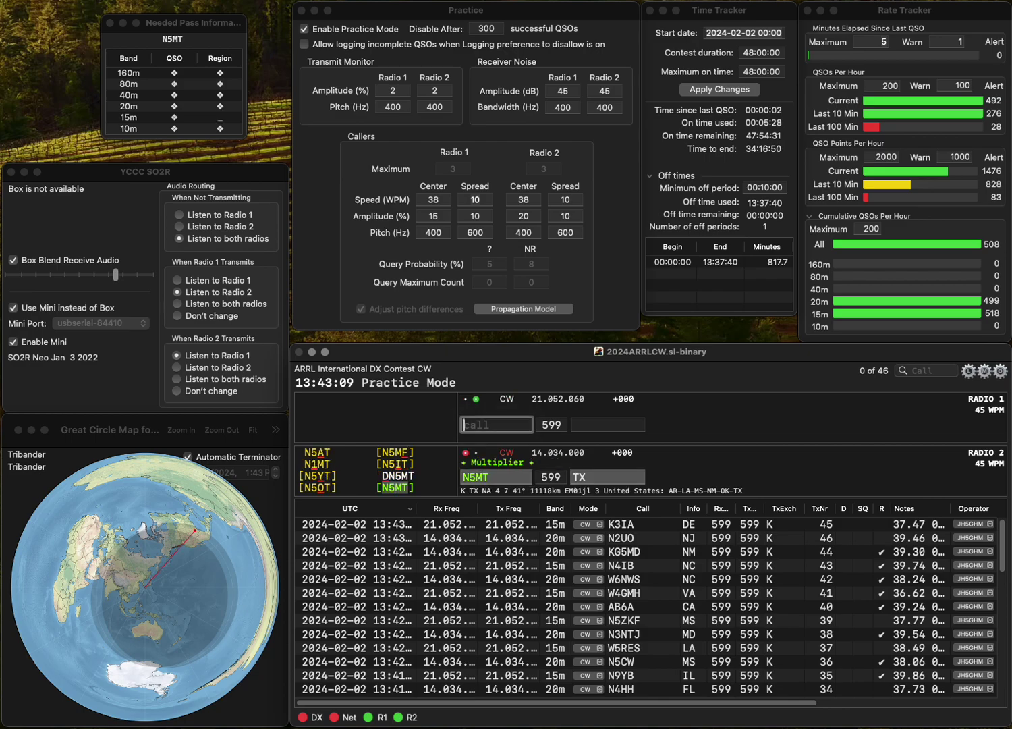
pyautogui.write('WD')
pyautogui.press('Return')
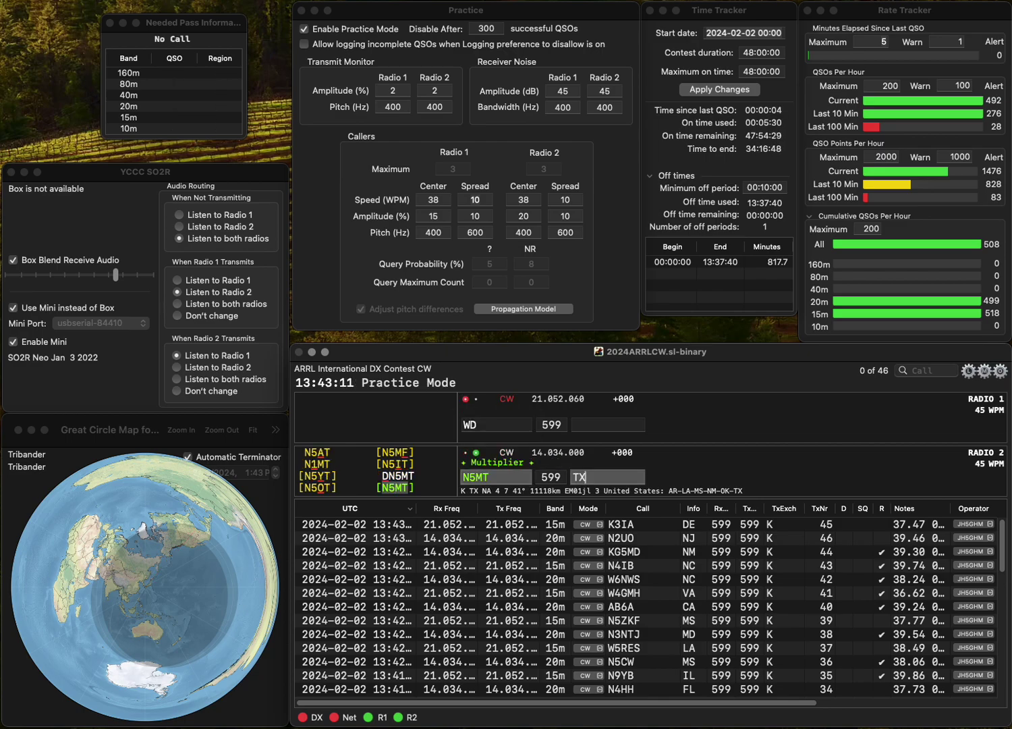
pyautogui.press('Return')
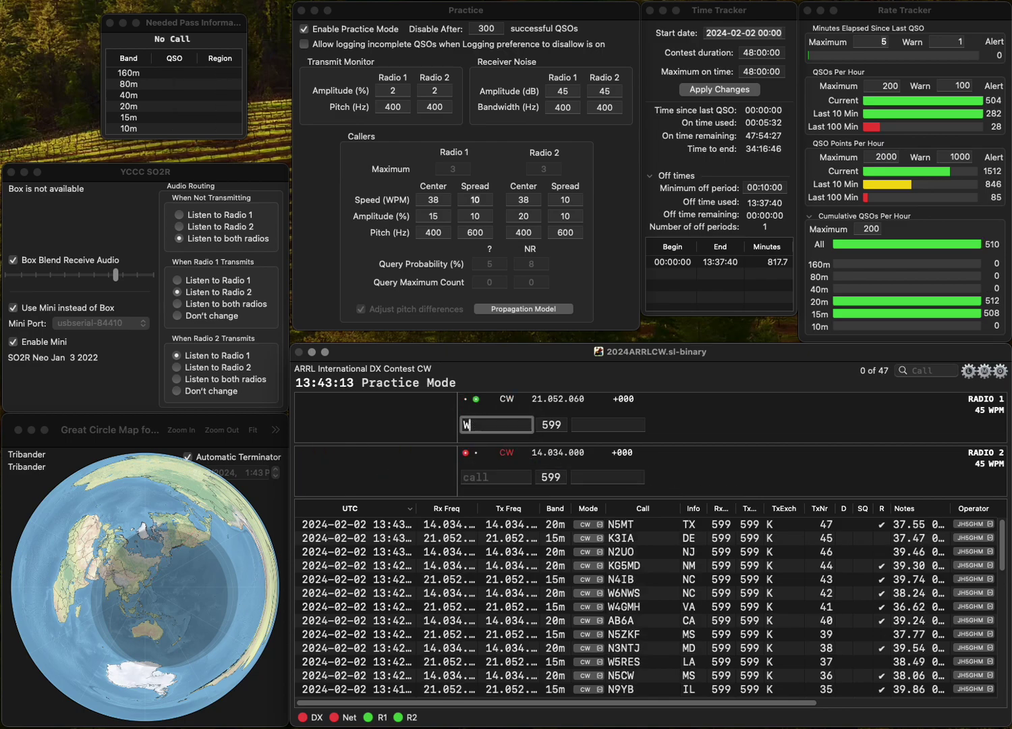
# Enter and send WB4MRI on Radio 1 and N2KNF on Radio 2.
pyautogui.write('4MRI')
pyautogui.press('Return')
pyautogui.write('KN')
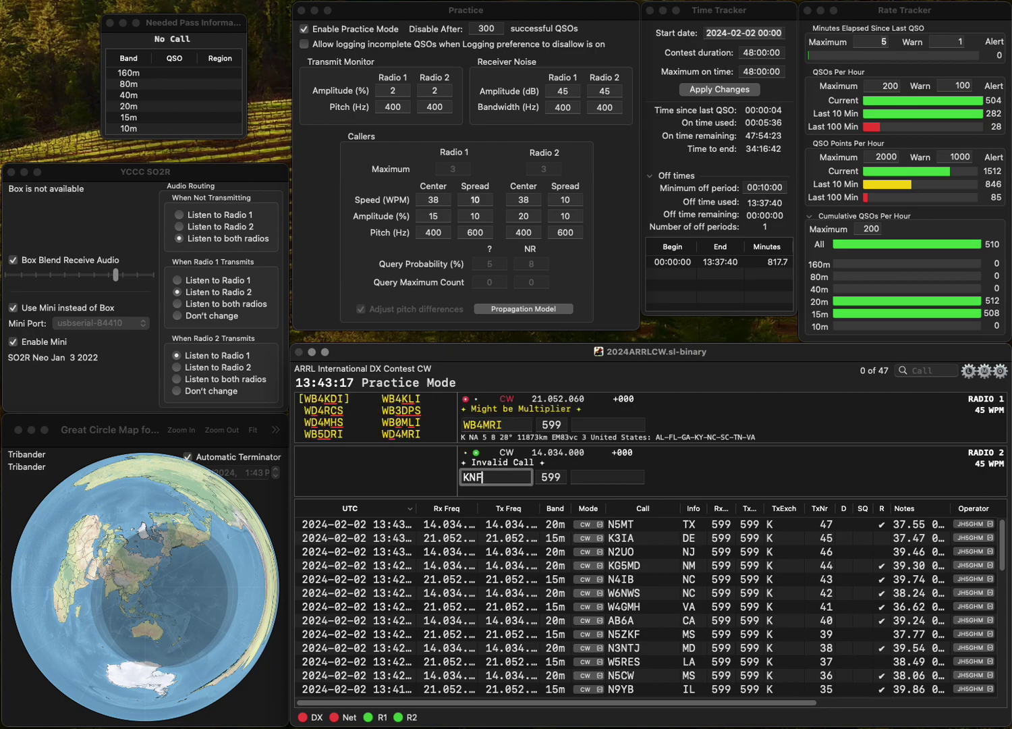
pyautogui.write('F')
pyautogui.hotkey('ctrl', 'a')
pyautogui.write('N2')
pyautogui.press('Return')
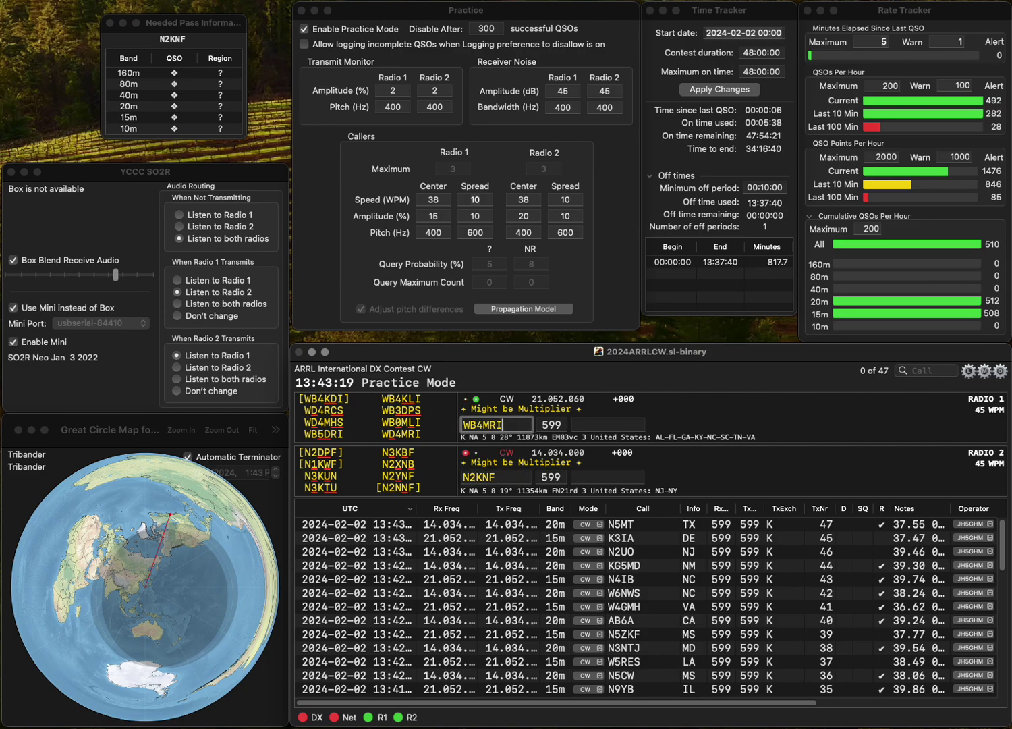
pyautogui.press('Right')
pyautogui.press('Delete')
pyautogui.write('D')
pyautogui.press('Return')
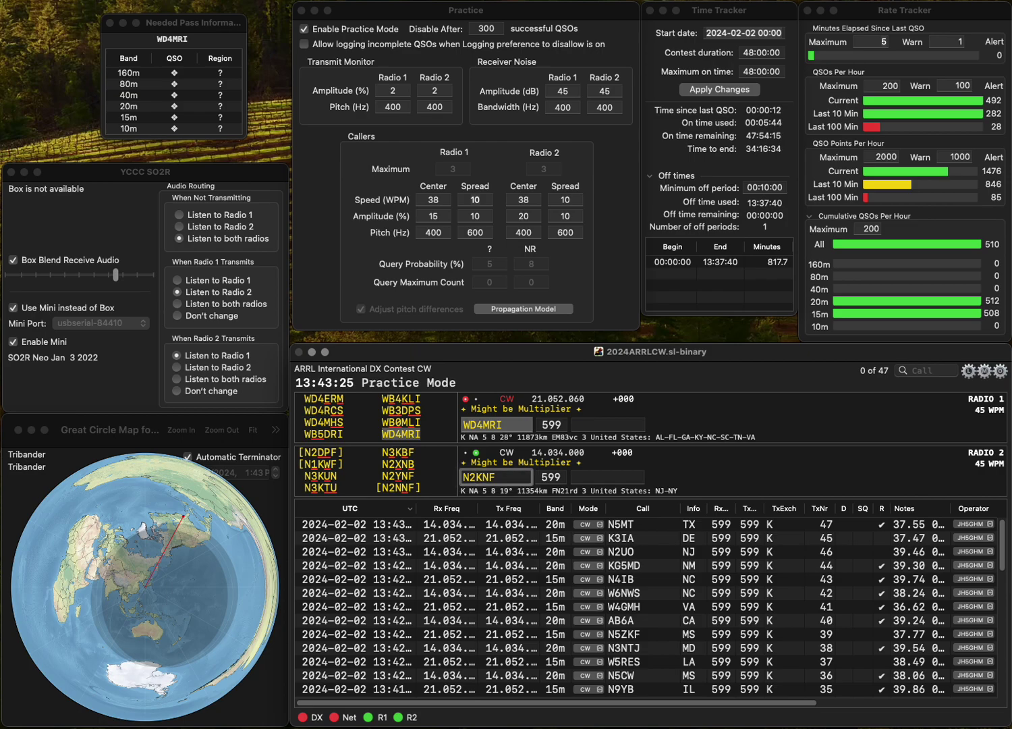
pyautogui.press('Delete')
pyautogui.write('Y')
pyautogui.press('Return')
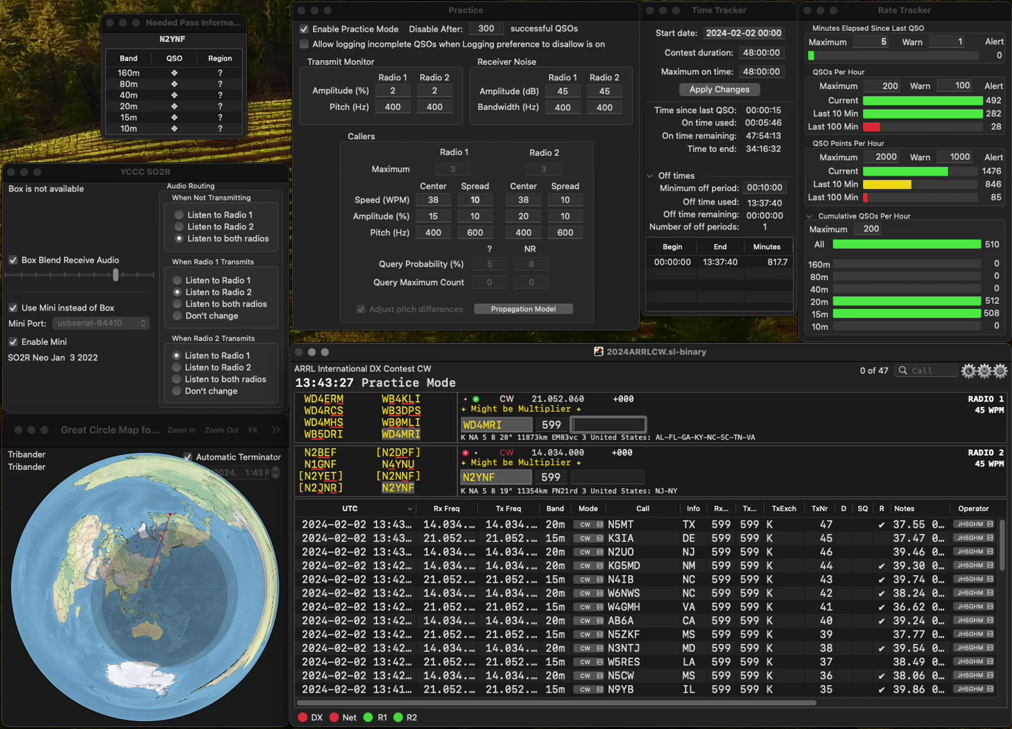
pyautogui.press('Return')
pyautogui.write('N')
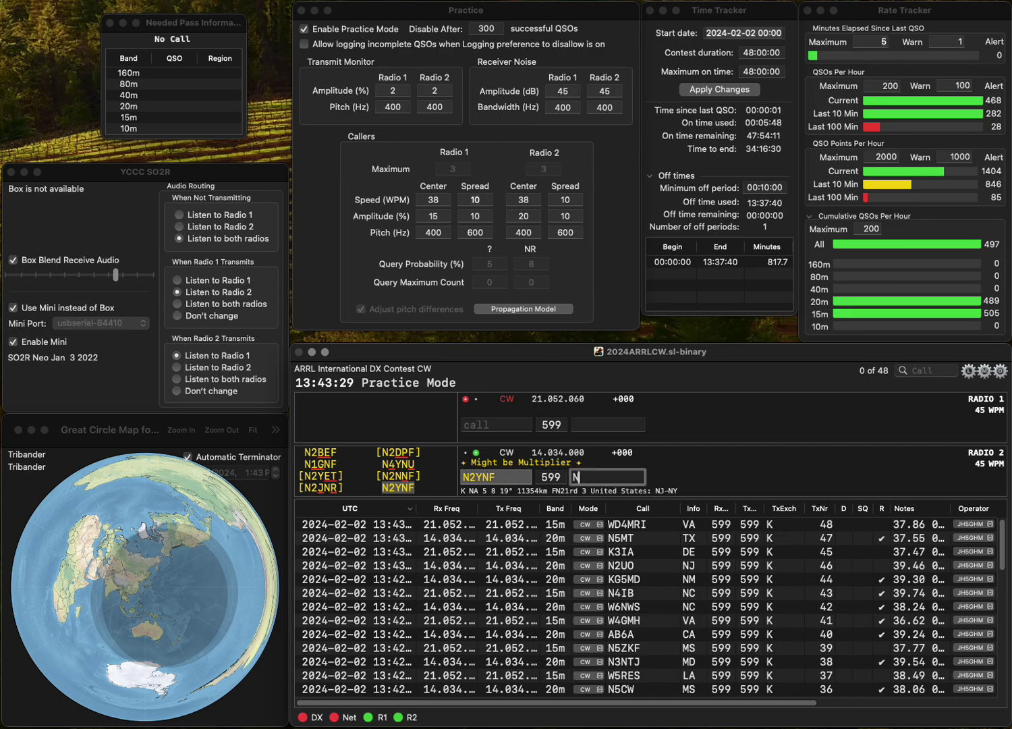
pyautogui.write('J')
pyautogui.press('Return')
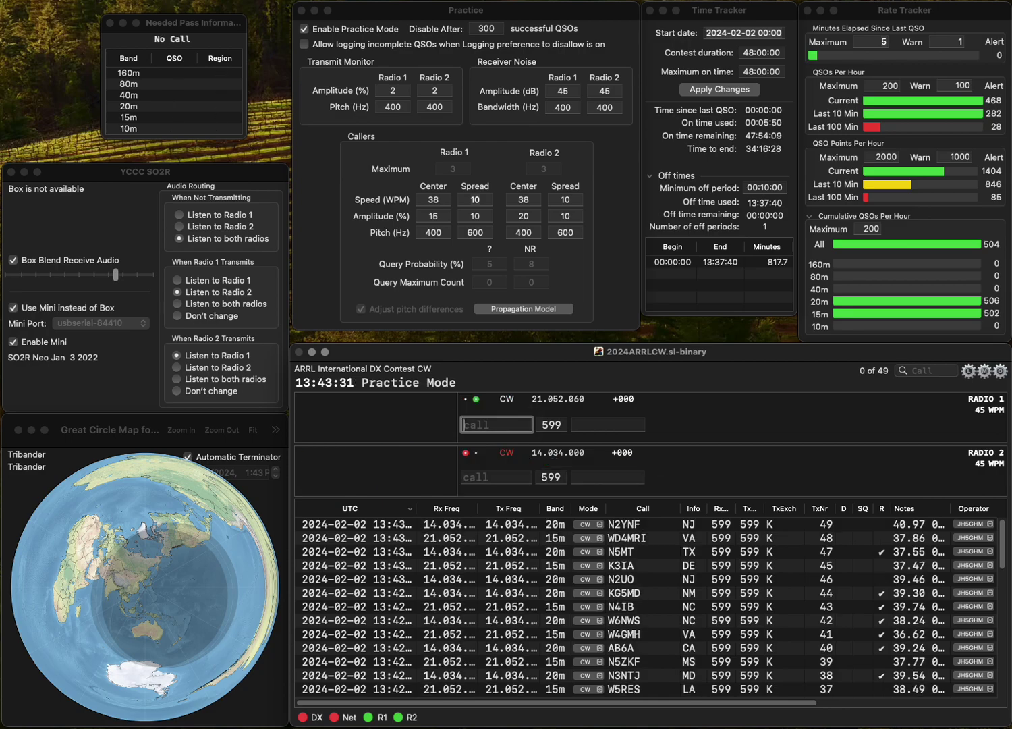
pyautogui.write('KE0P')
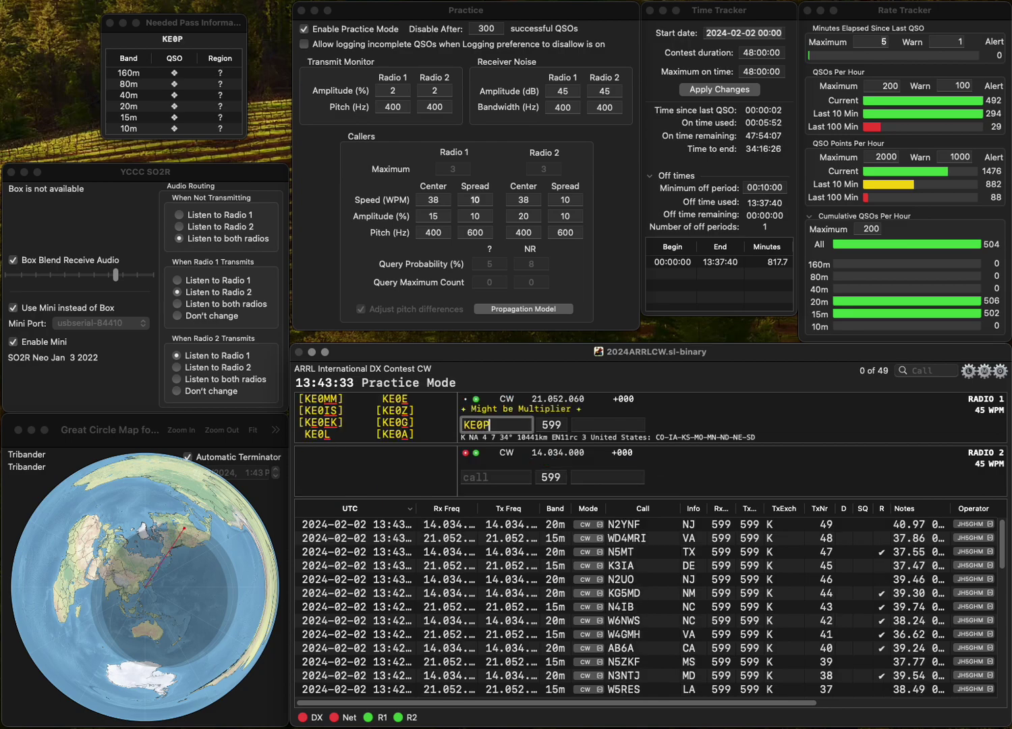
pyautogui.write('SR')
pyautogui.press('Return')
pyautogui.write('N1P')
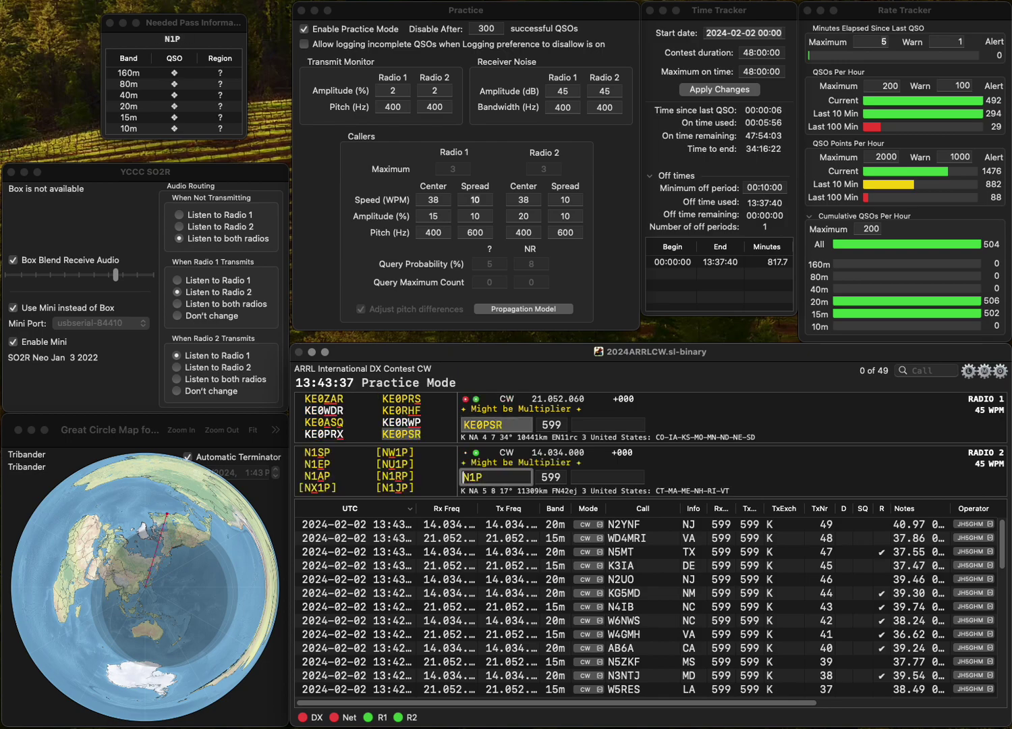
pyautogui.press('Return')
pyautogui.write('SD')
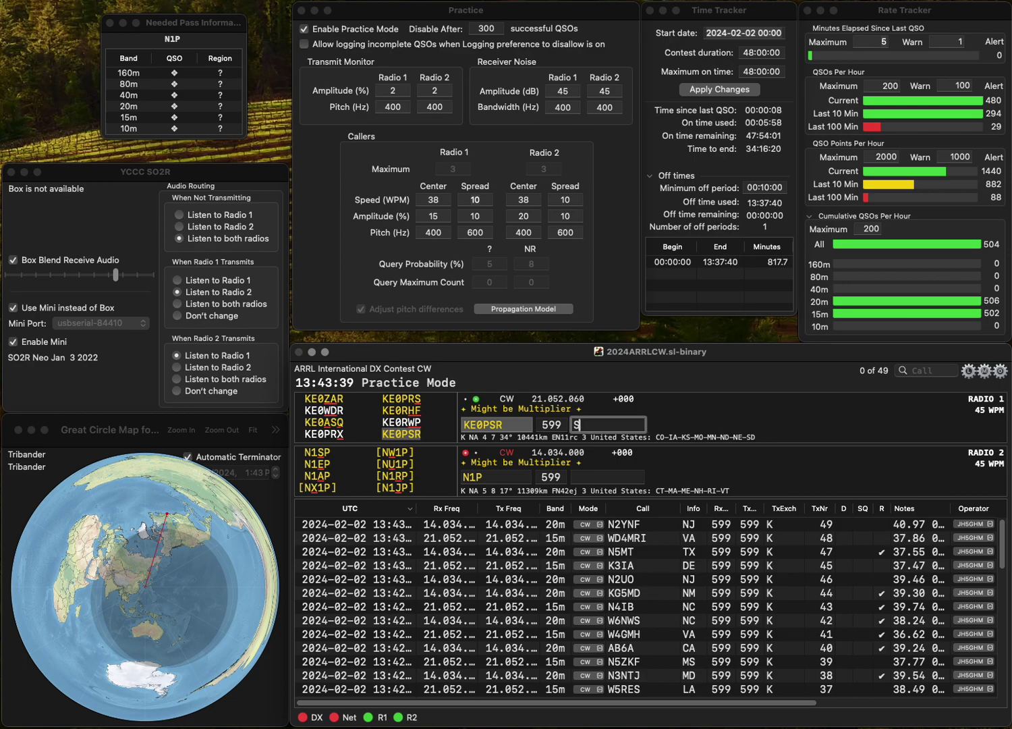
pyautogui.press('Return')
pyautogui.press('`')
pyautogui.write('Y')
pyautogui.press('Return')
pyautogui.write('VE3HS')
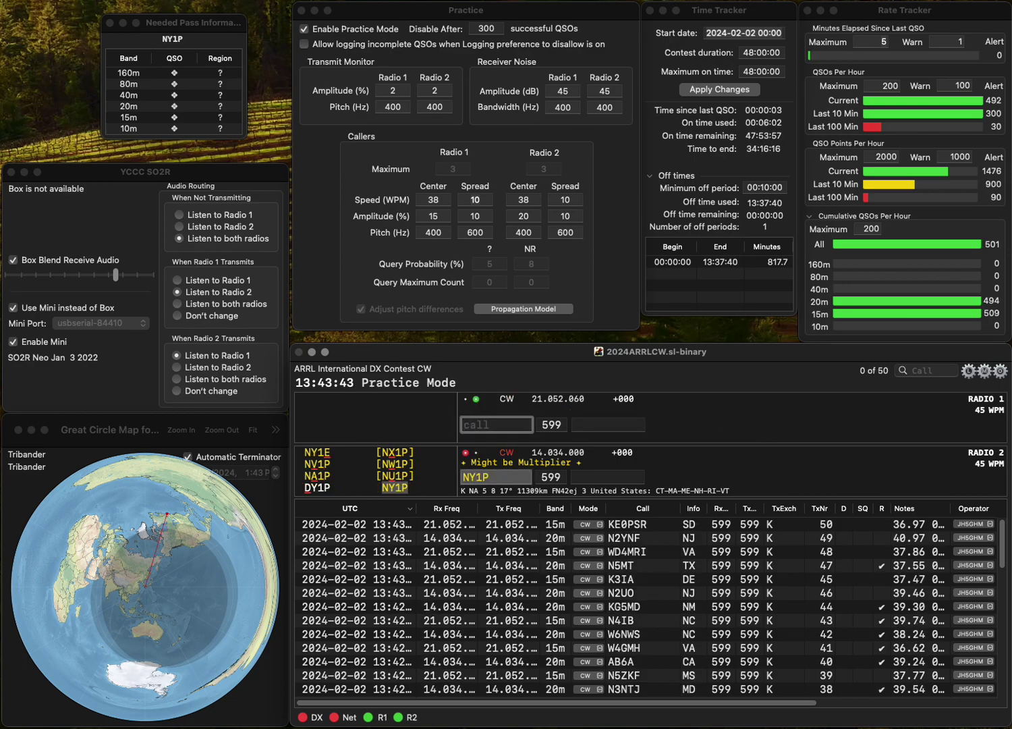
pyautogui.write('L')
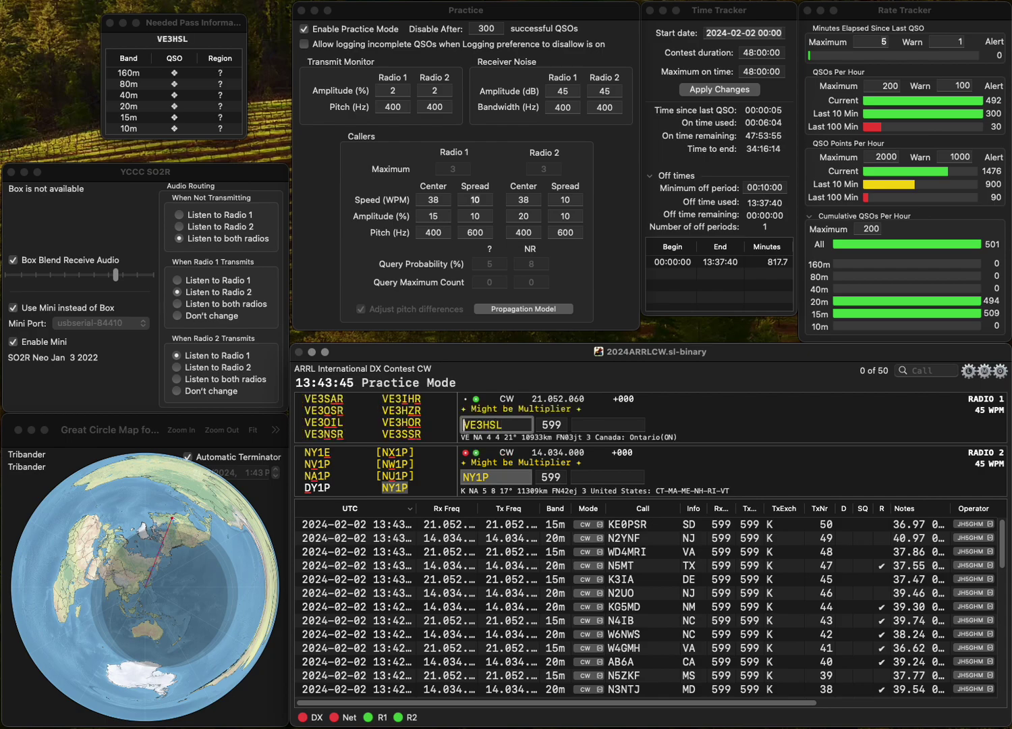
pyautogui.press('Return')
pyautogui.write('ME')
pyautogui.press('Return')
pyautogui.press('BackSpace')
pyautogui.write('V')
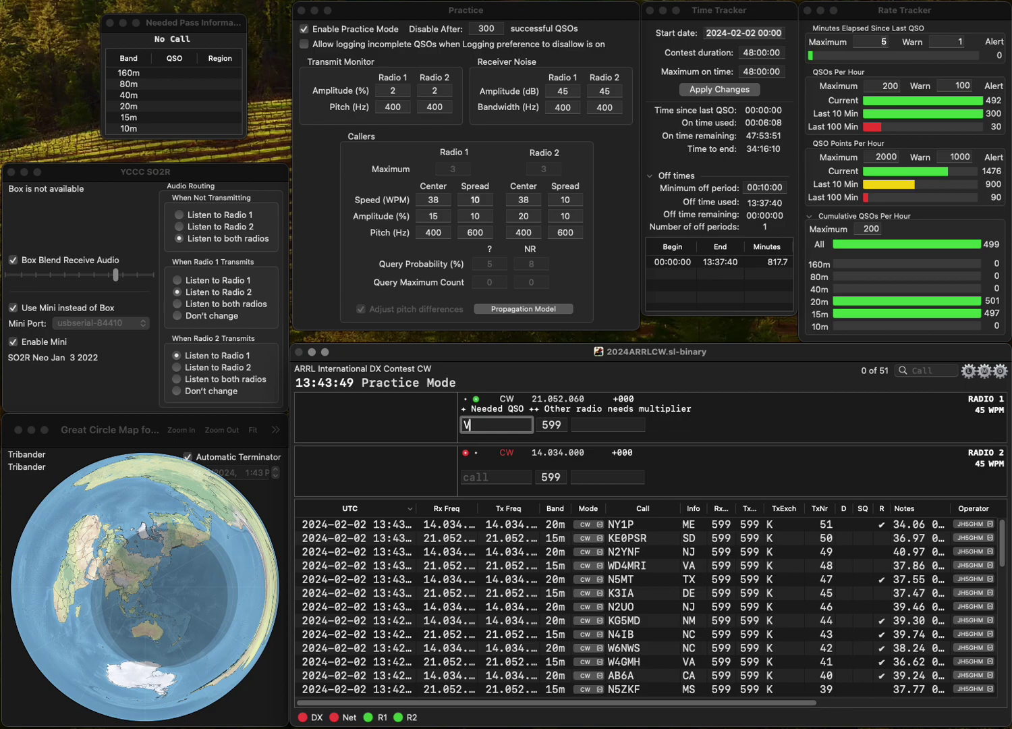
pyautogui.write('A3HDL')
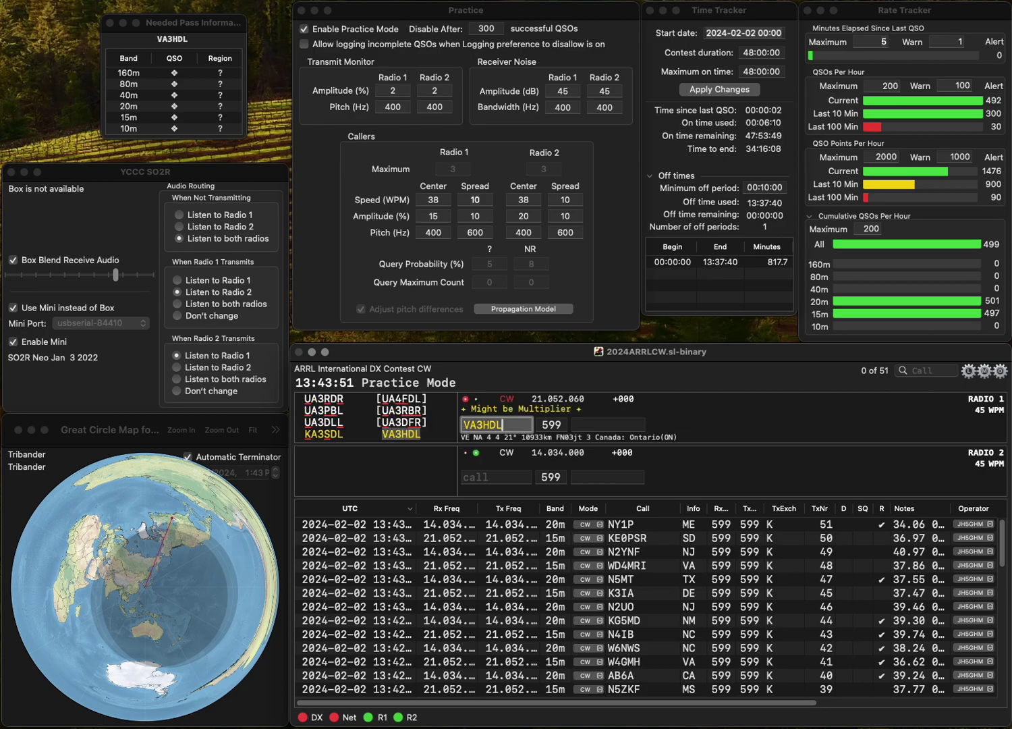
pyautogui.press('Return')
# Enter W1GSS as the caller on Radio 2 and send it.
pyautogui.write('W1GSI')
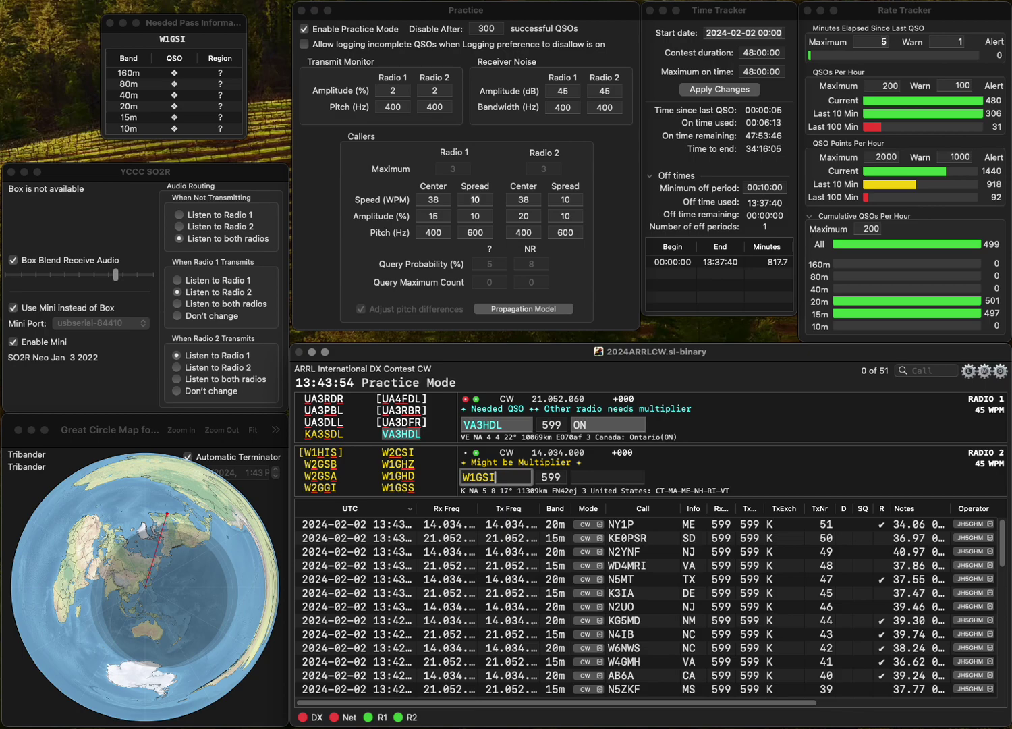
pyautogui.press('BackSpace')
pyautogui.write('S')
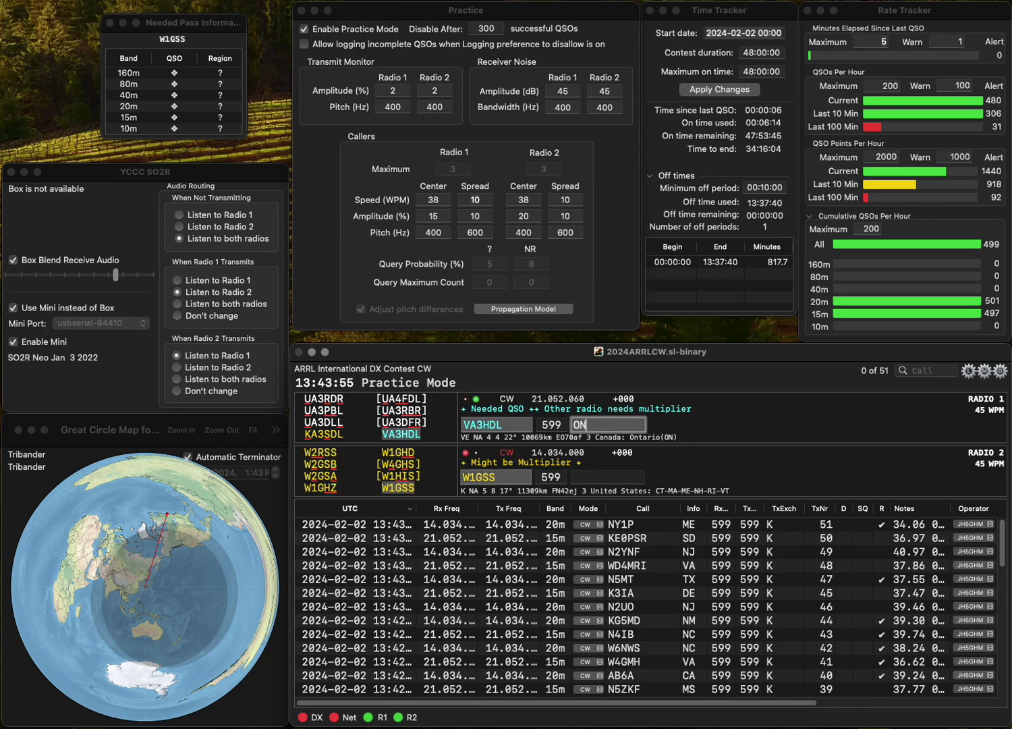
pyautogui.press('Return')
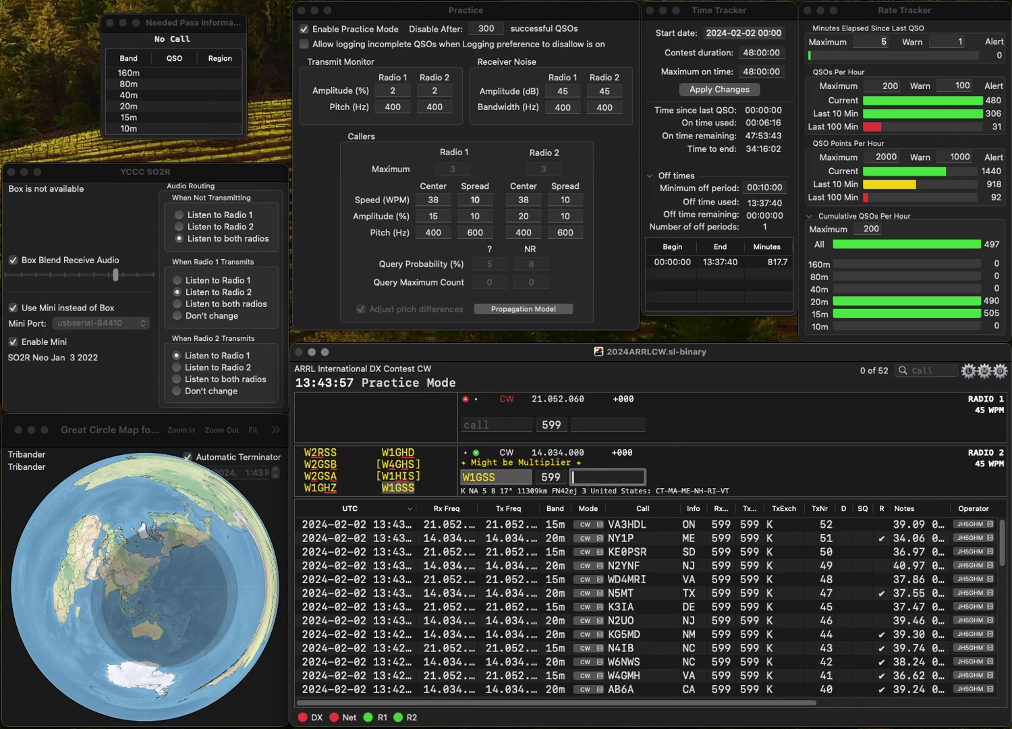
pyautogui.write('MA')
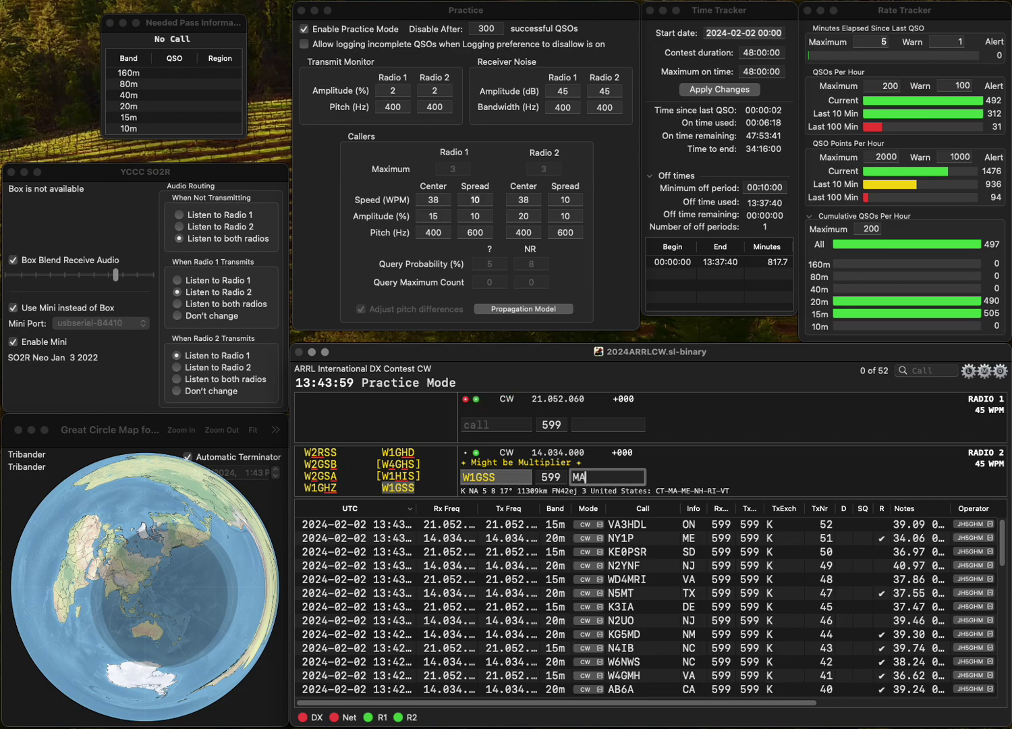
pyautogui.press('Return')
# Enter NY7Z as the caller on Radio 1 and AG6X on Radio 2, and send both calls.
pyautogui.write('N')
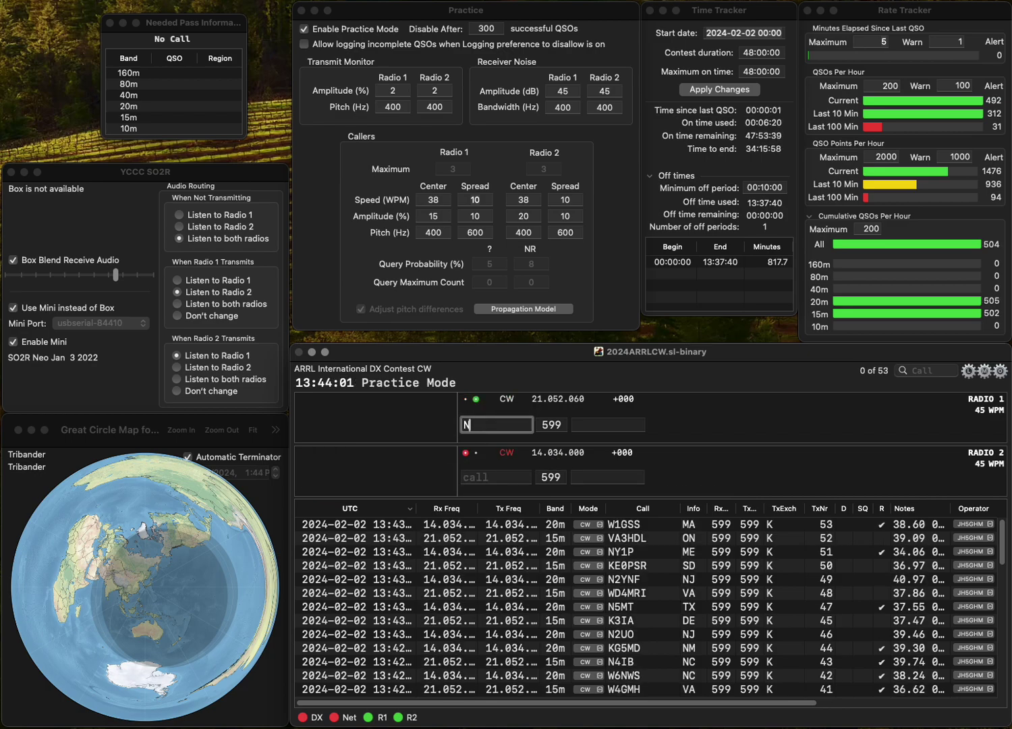
pyautogui.write('7Z')
pyautogui.press('Return')
pyautogui.write('G6X')
pyautogui.write('A')
pyautogui.press('Return')
pyautogui.write('Y')
pyautogui.press('Return')
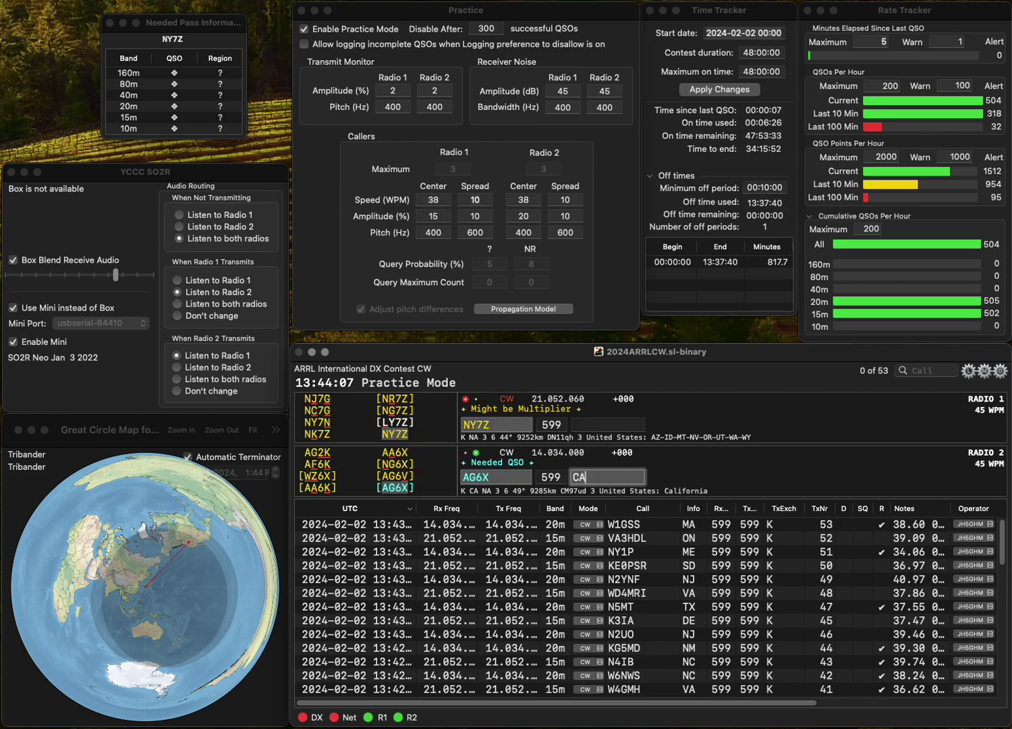
# Log AG6X on Radio 2 with exchange CA and NY7Z on Radio 1 with exchange ID.
pyautogui.click(573, 425)
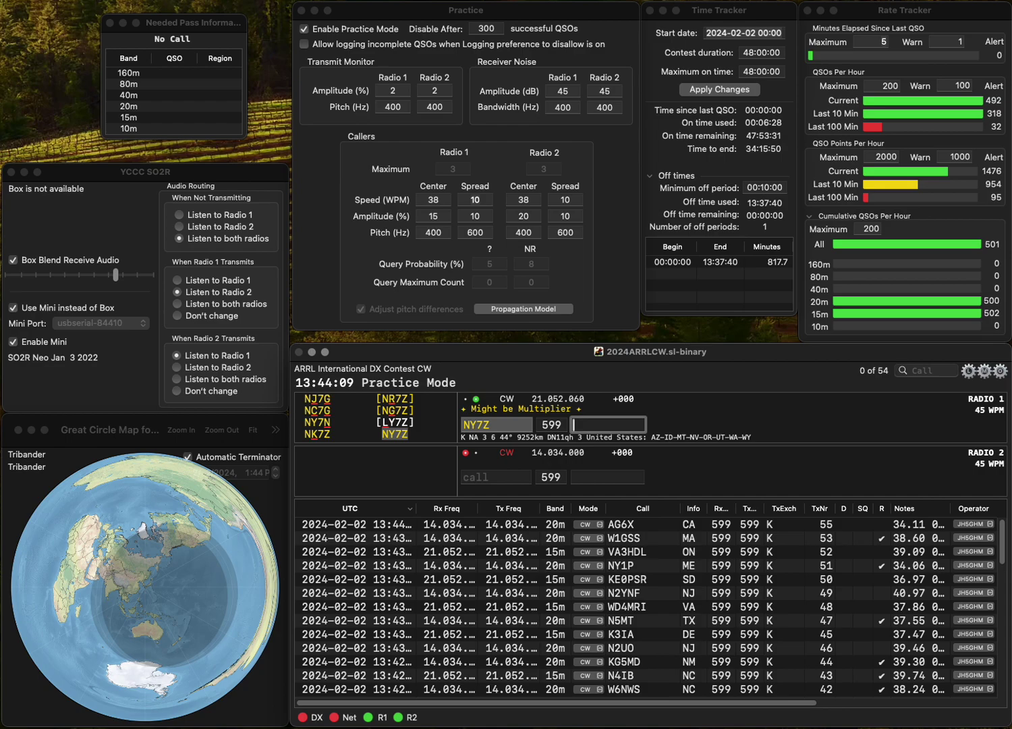
pyautogui.write('ID')
pyautogui.press('Return')
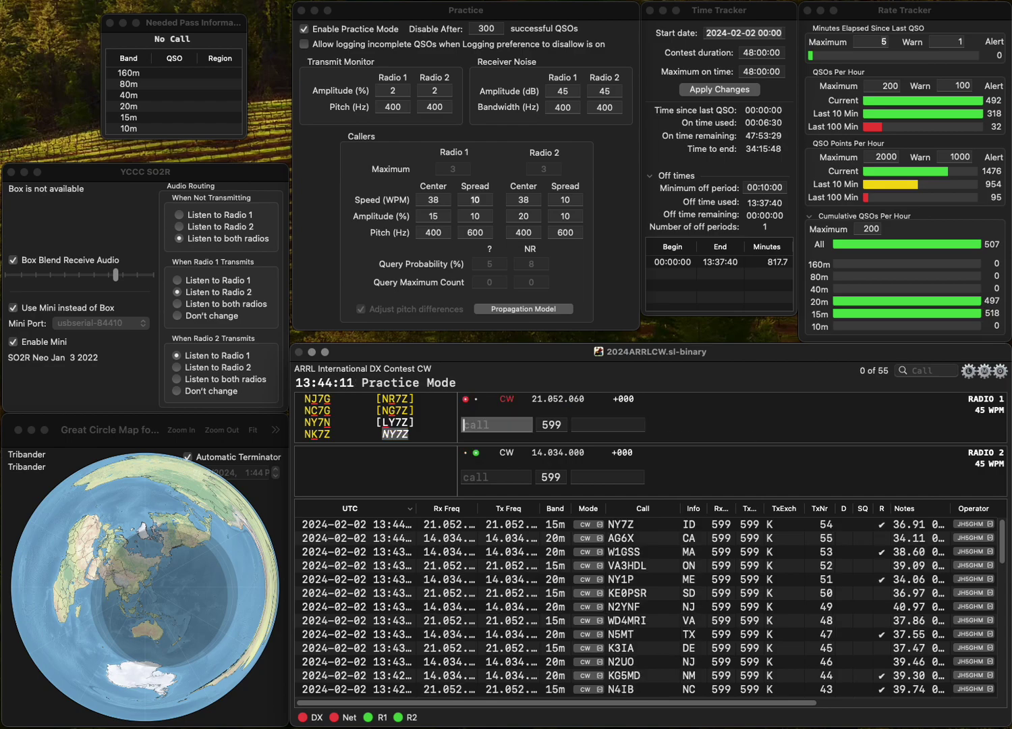
# Enter and send N4UHZ on Radio 2, and enter VE3CA as the caller on Radio 1.
pyautogui.write('N4UHZ')
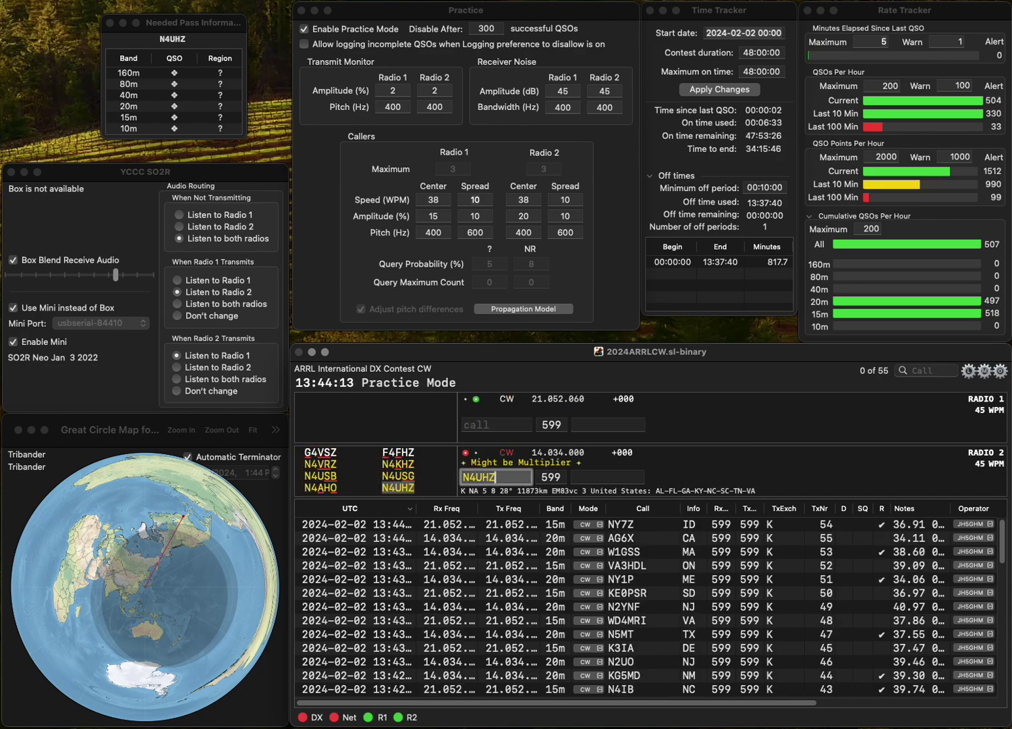
pyautogui.press('Return')
pyautogui.write('VE3CA')
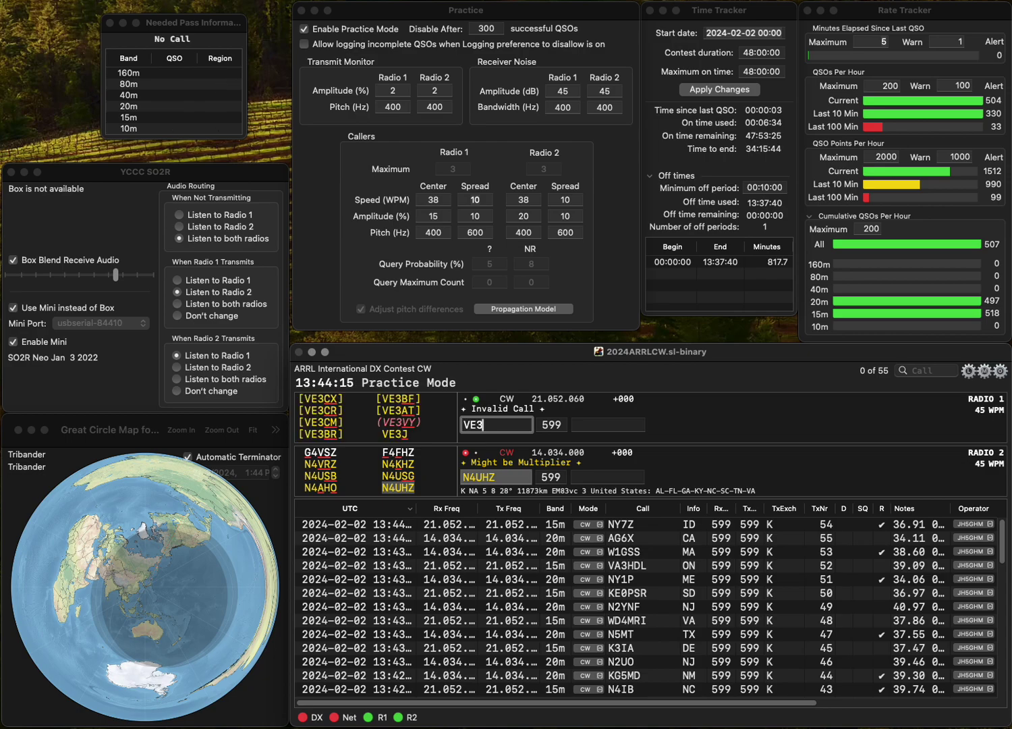
pyautogui.press('Tab')
pyautogui.press('Tab')
pyautogui.press('Tab')
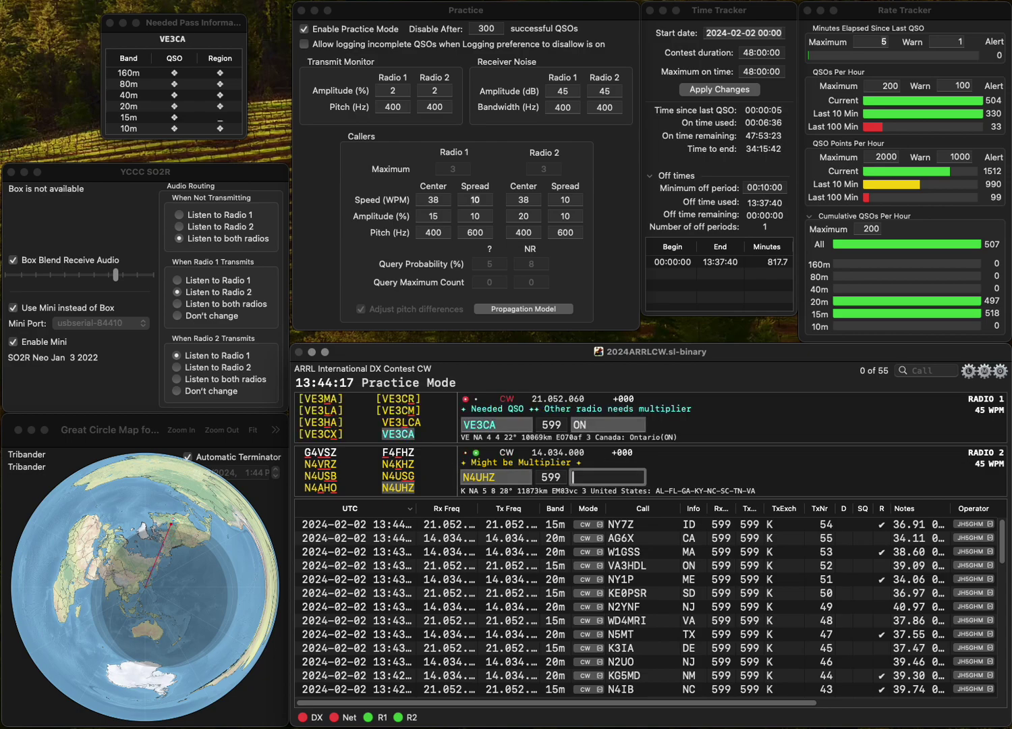
pyautogui.press('Return')
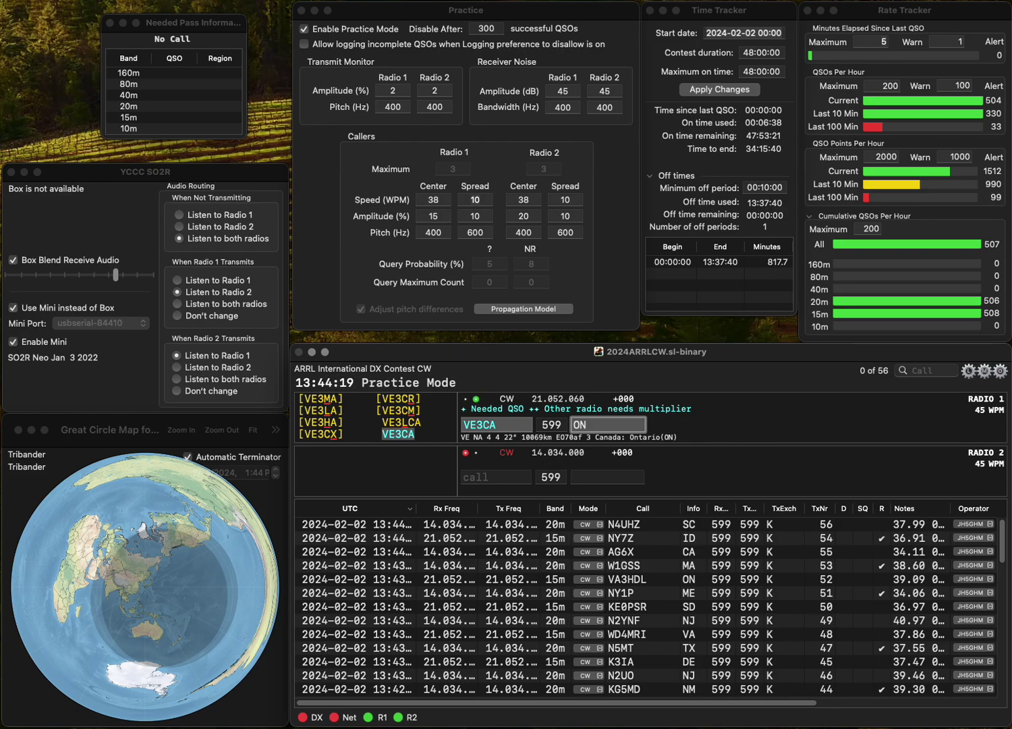
pyautogui.press('Return')
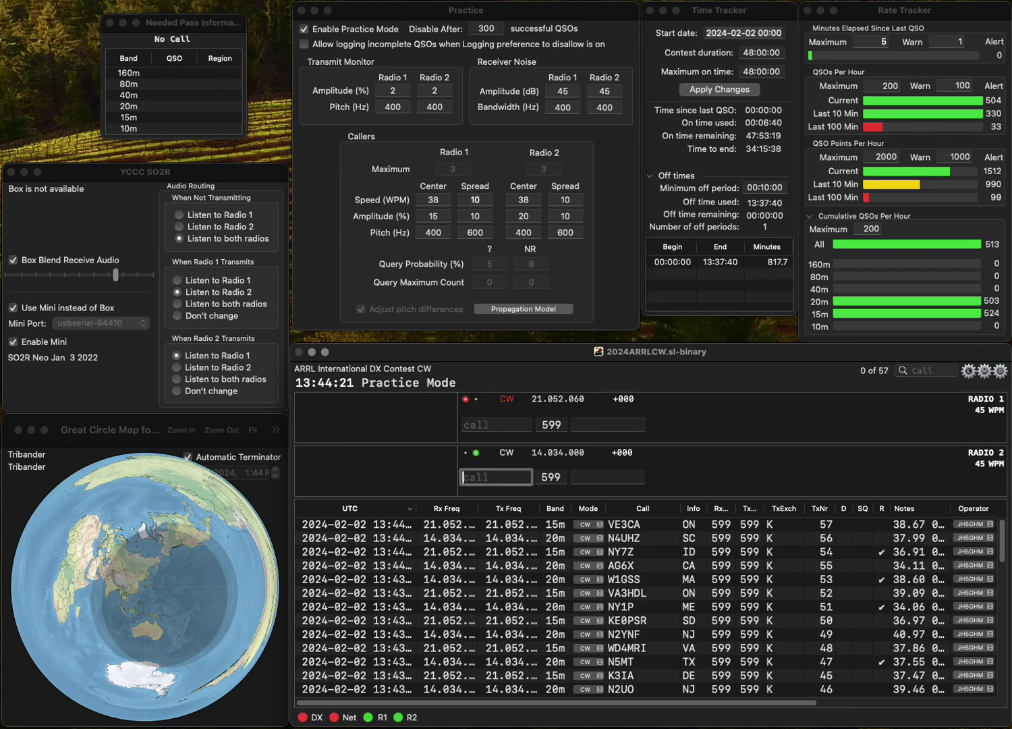
pyautogui.write('AD3DF')
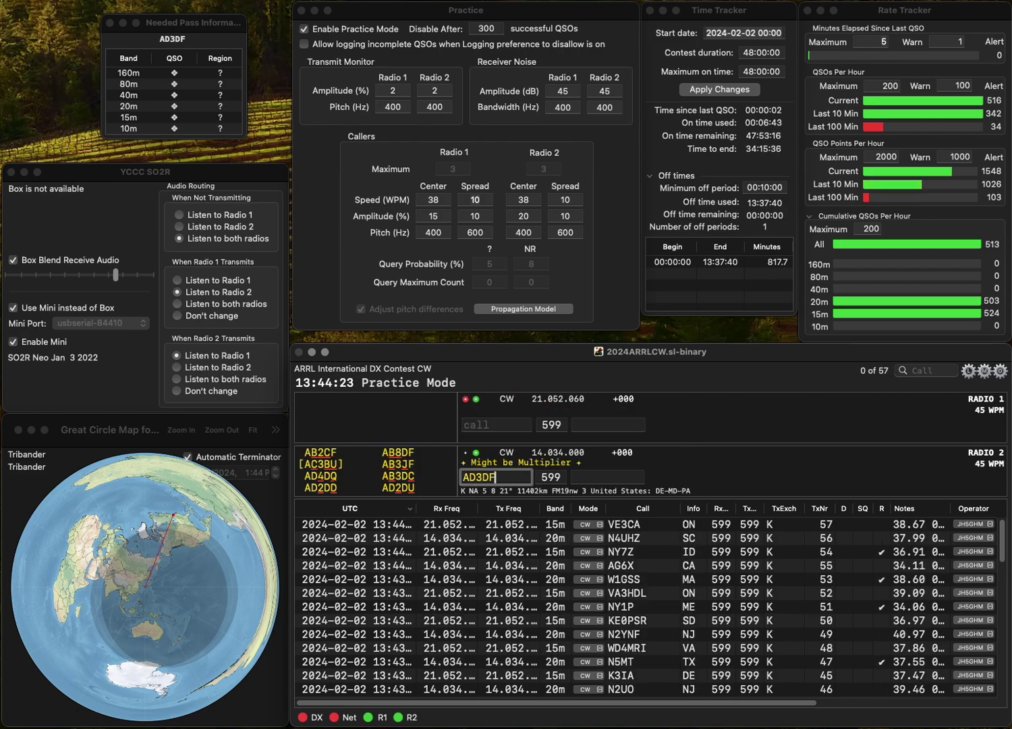
pyautogui.press('BackSpace')
pyautogui.write('R')
pyautogui.press('Return')
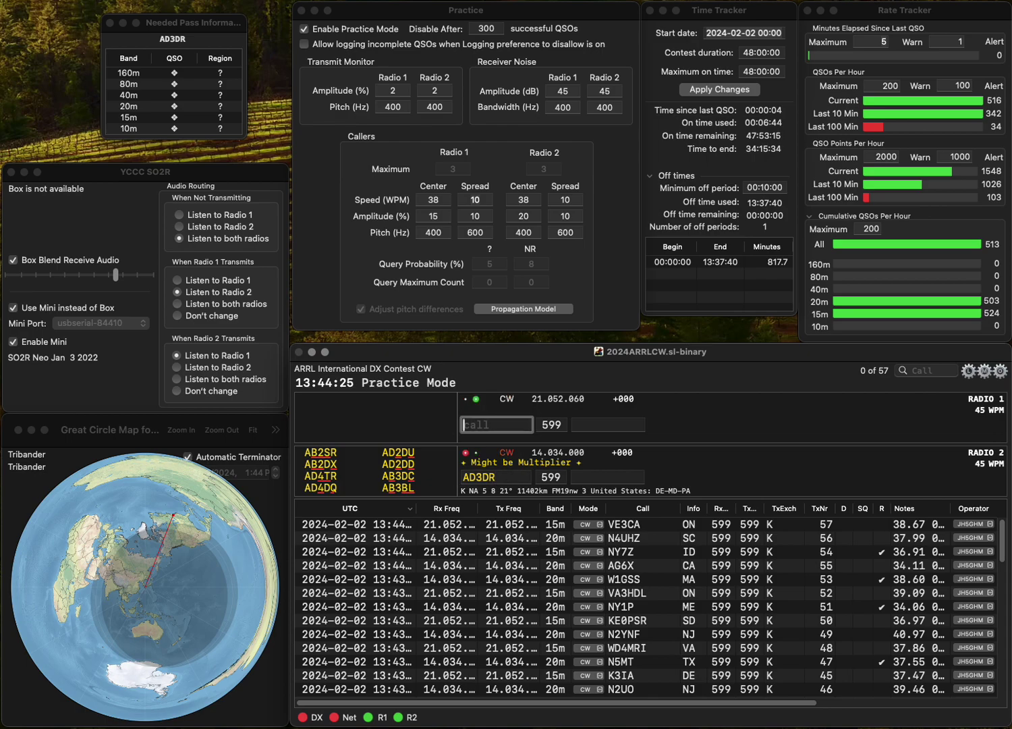
pyautogui.write('W3ML')
pyautogui.press('Return')
# Change Radio 2's call to AD2BL.
pyautogui.press('Delete')
pyautogui.write('2')
pyautogui.press('Delete')
pyautogui.write('B')
pyautogui.press('Delete')
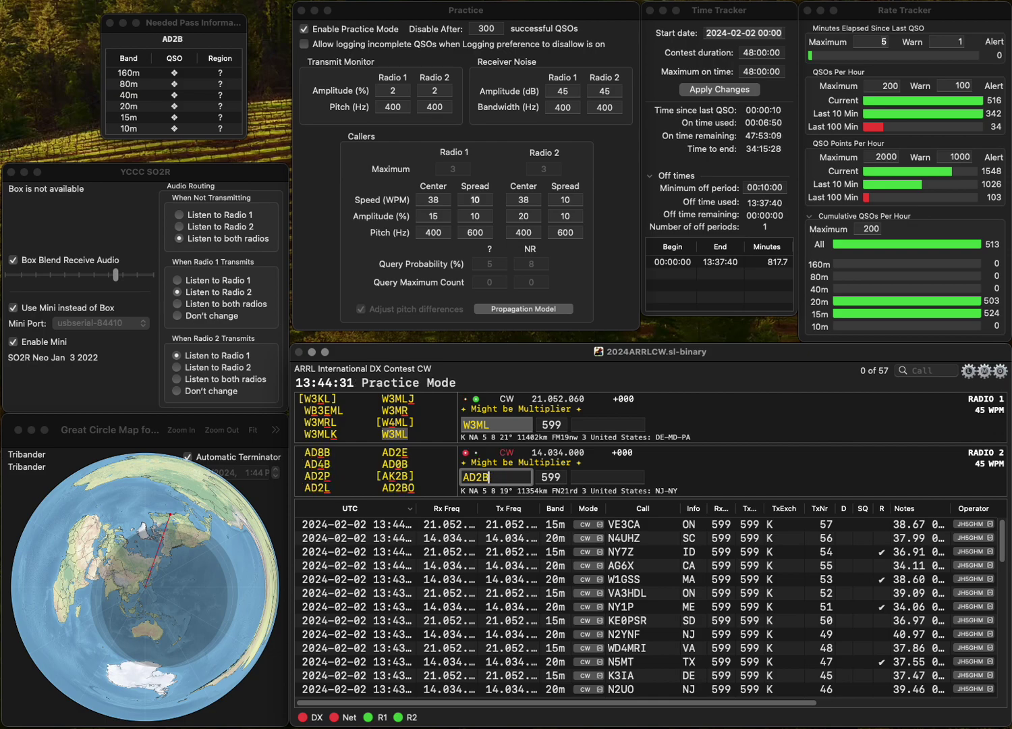
pyautogui.write('L')
pyautogui.press('Return')
# Log W3ML on Radio 1 with exchange PA.
pyautogui.press('space')
pyautogui.write('PA')
pyautogui.press('Return')
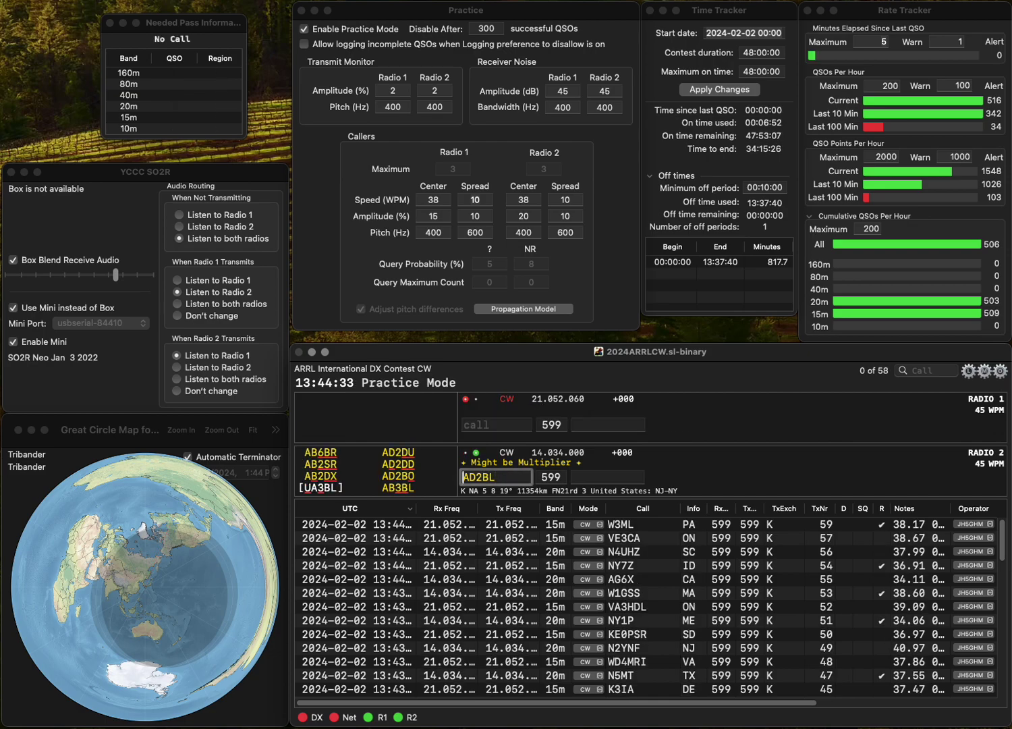
# Correct Radio 2's call to AB3BL, enter K5WPS as the caller on Radio 1, and send both.
pyautogui.press('Delete')
pyautogui.write('B')
pyautogui.press('Delete')
pyautogui.write('3')
pyautogui.press('Return')
pyautogui.write('K5WPS')
pyautogui.press('Return')
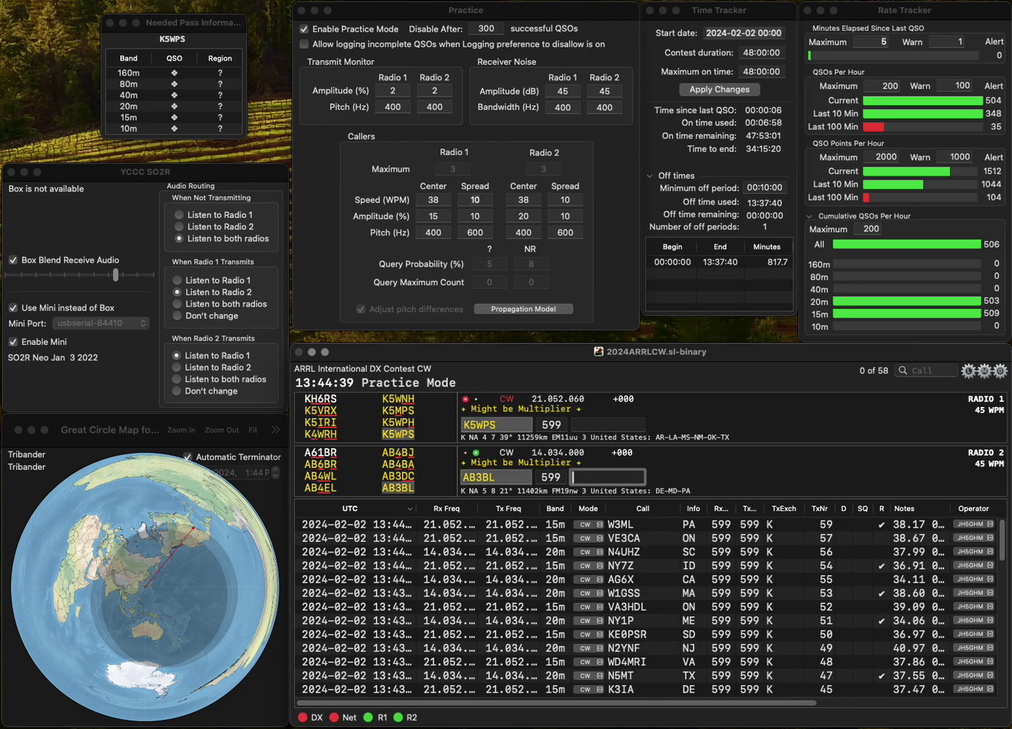
pyautogui.write('DE')
pyautogui.press('Return')
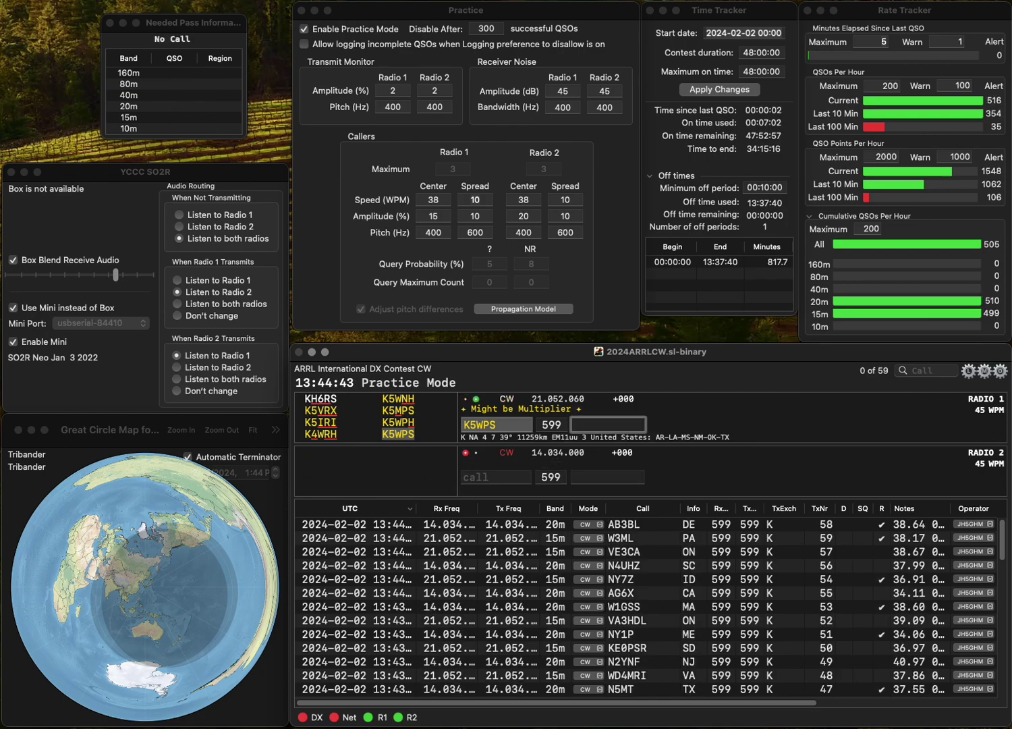
pyautogui.write('LA')
pyautogui.press('Return')
pyautogui.write('KC0M')
pyautogui.press('Return')
pyautogui.write('N')
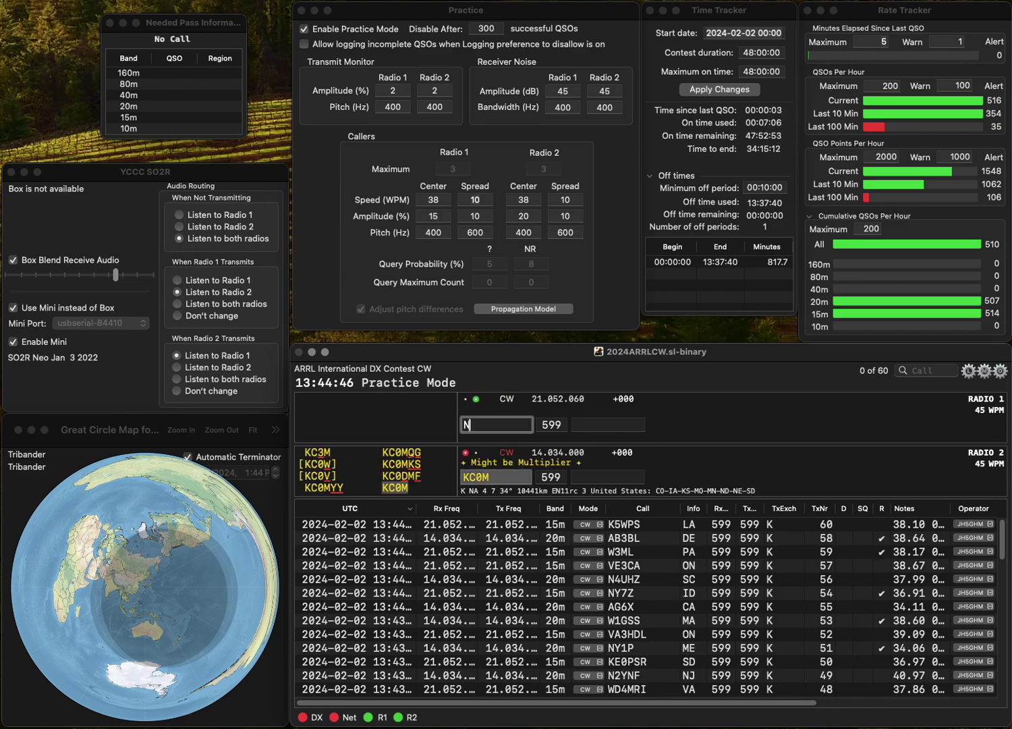
pyautogui.write('8HO')
pyautogui.press('Return')
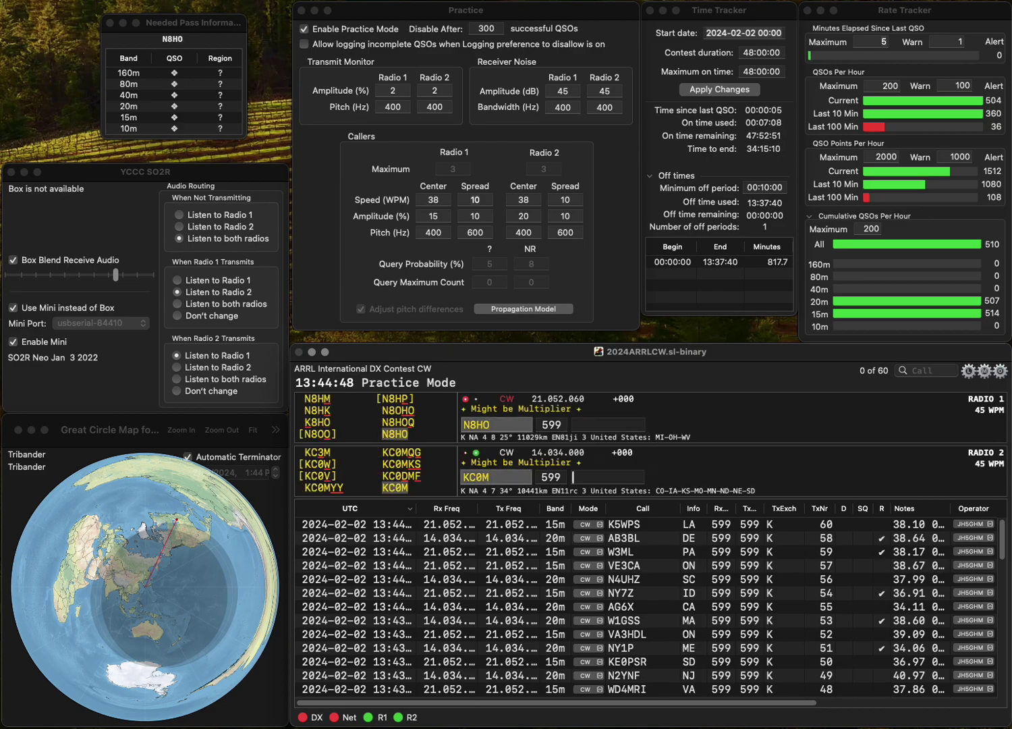
pyautogui.write('CO')
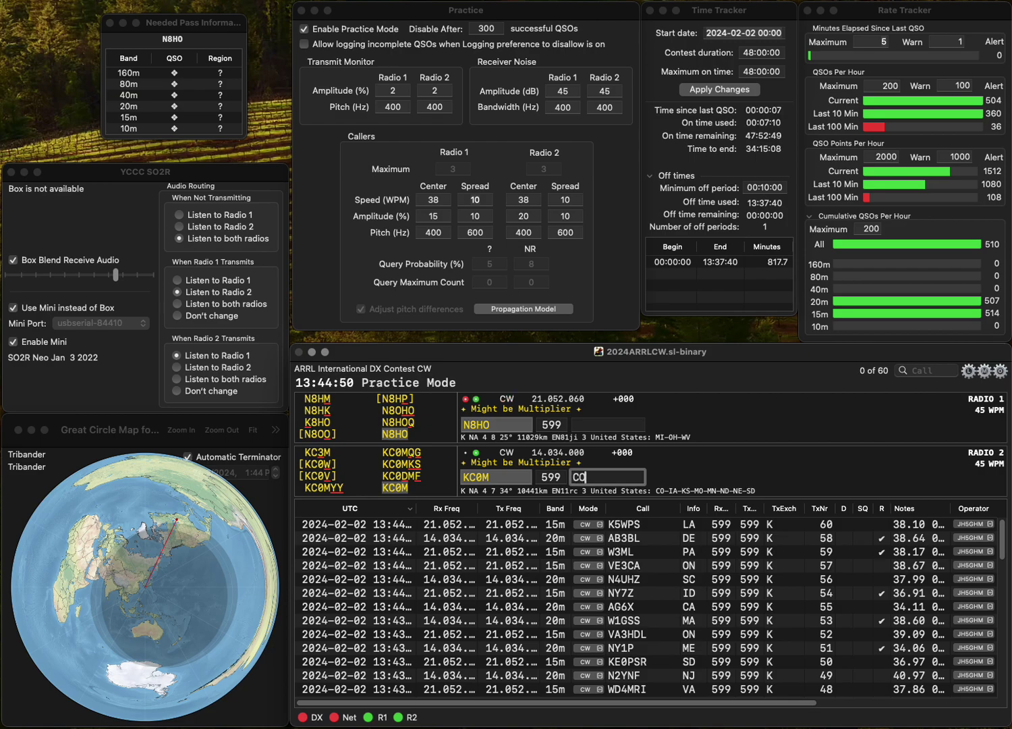
pyautogui.press('Return')
pyautogui.write('MI')
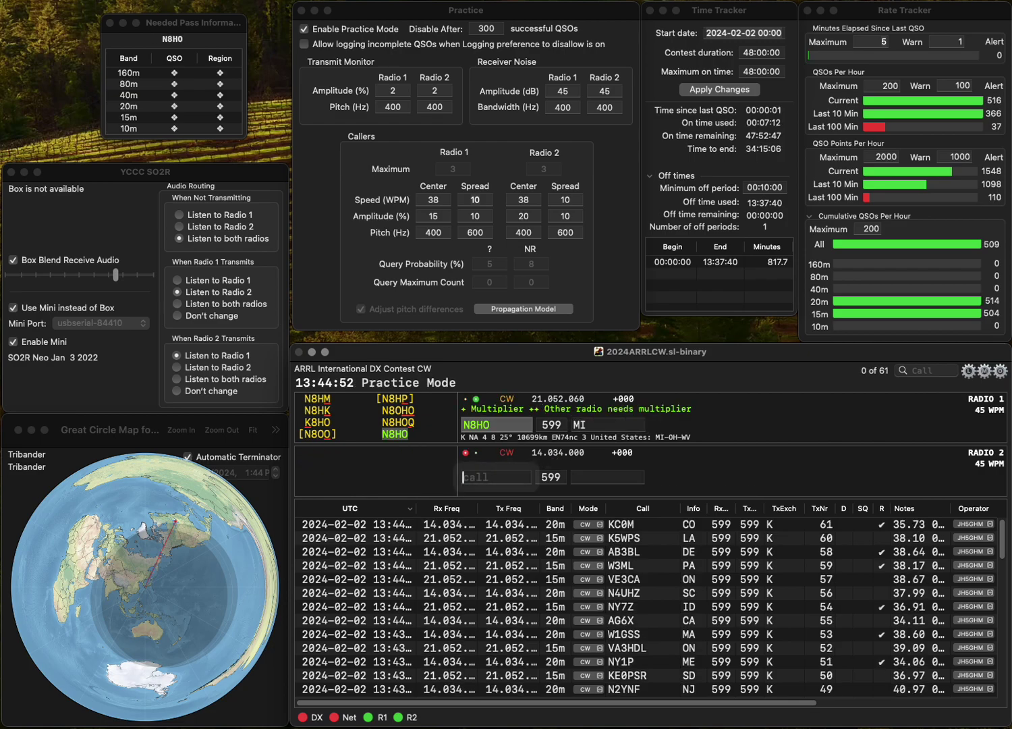
# Enter VA3IK as the caller on Radio 2 and W8CSO on Radio 1, and send both calls.
pyautogui.write('V')
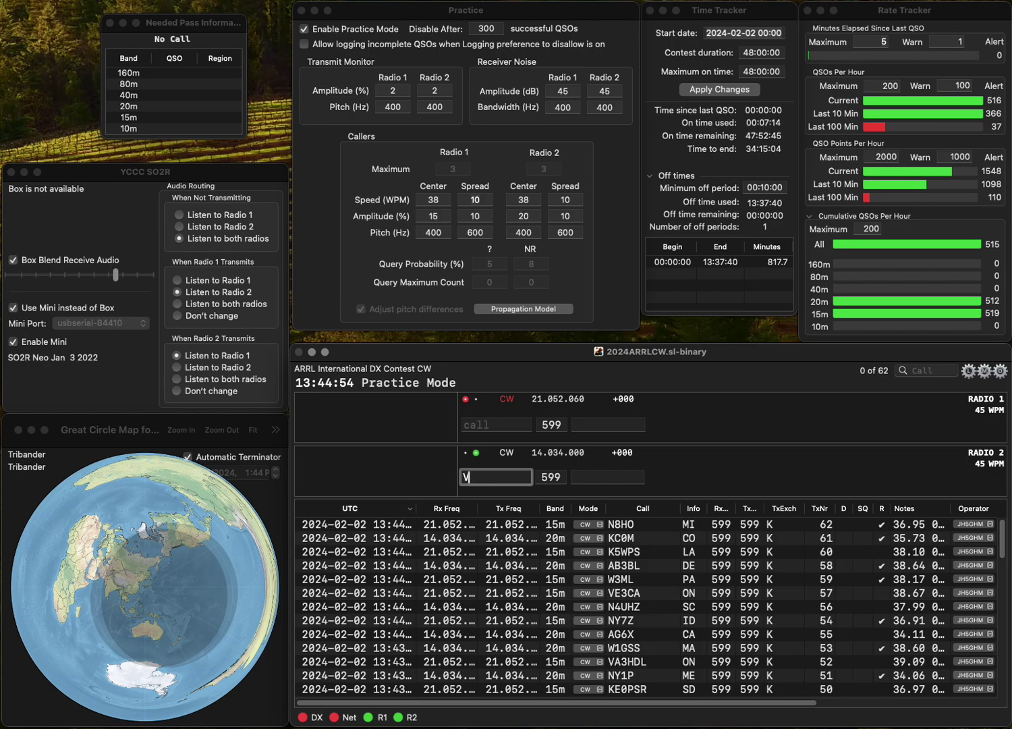
pyautogui.write('A3')
pyautogui.click(550, 478)
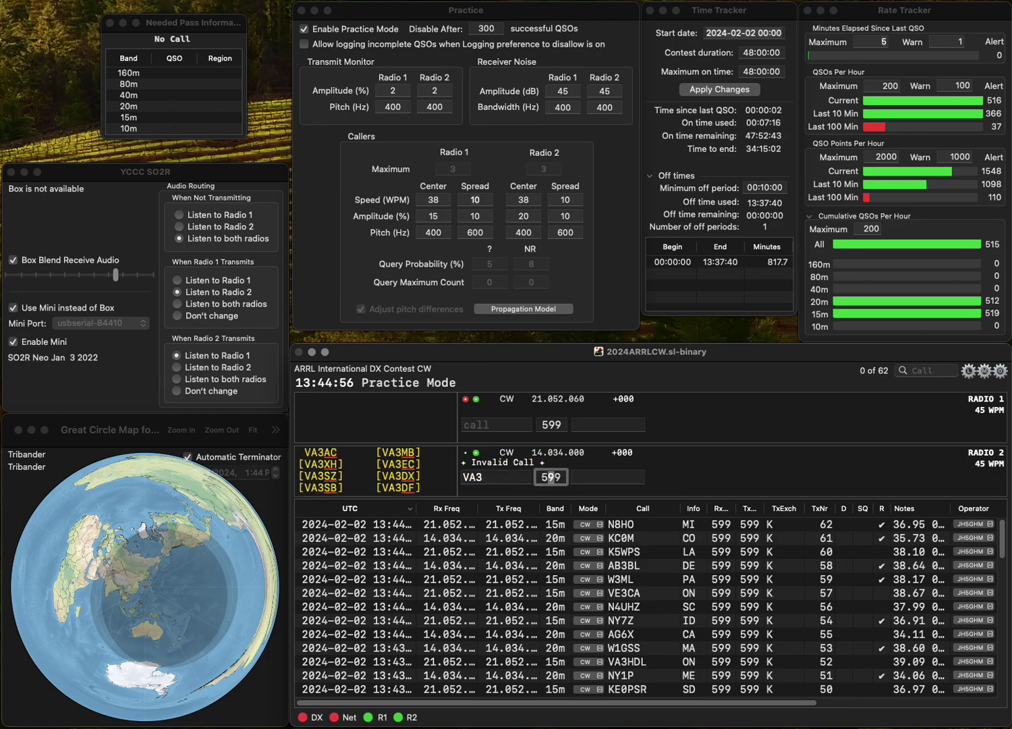
pyautogui.click(494, 477)
pyautogui.write('IK')
pyautogui.press('Return')
pyautogui.write('W8CSO')
pyautogui.press('Return')
pyautogui.press('Return')
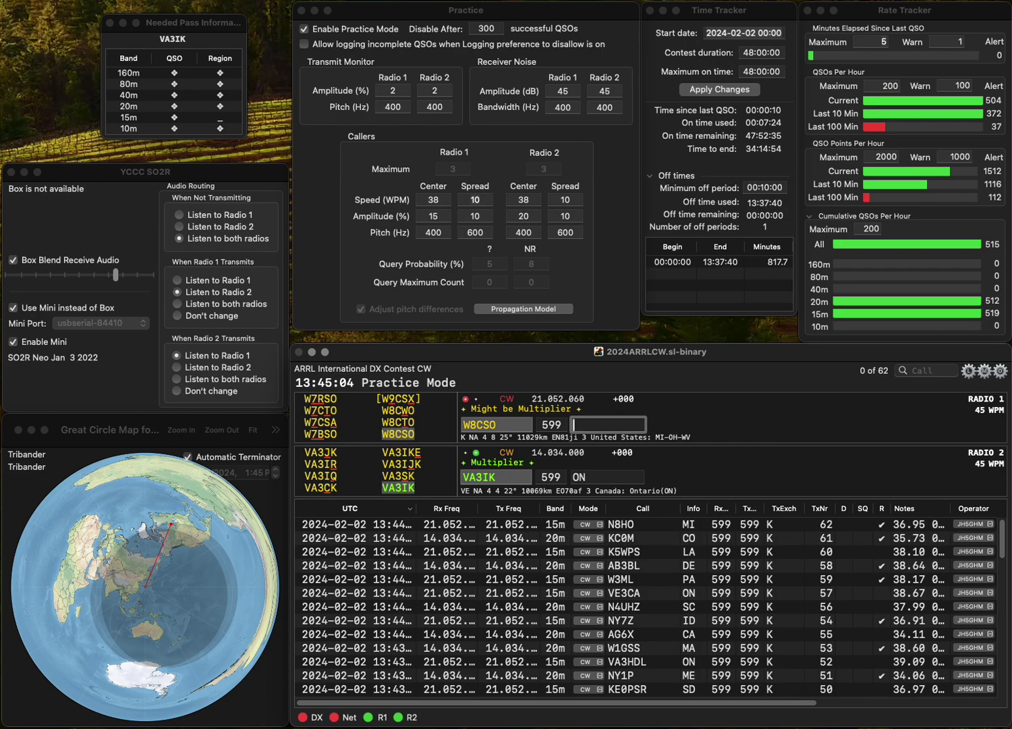
pyautogui.write('OH')
pyautogui.press('Return')
pyautogui.write('KG5GM')
pyautogui.press('Return')
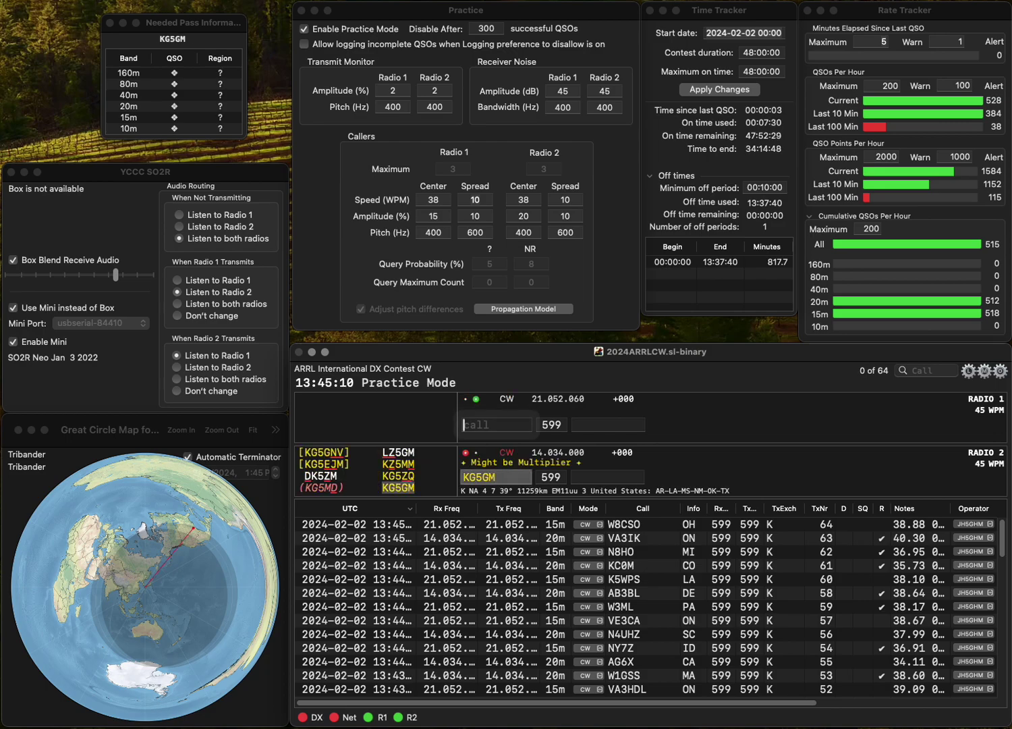
pyautogui.write('AG8DD')
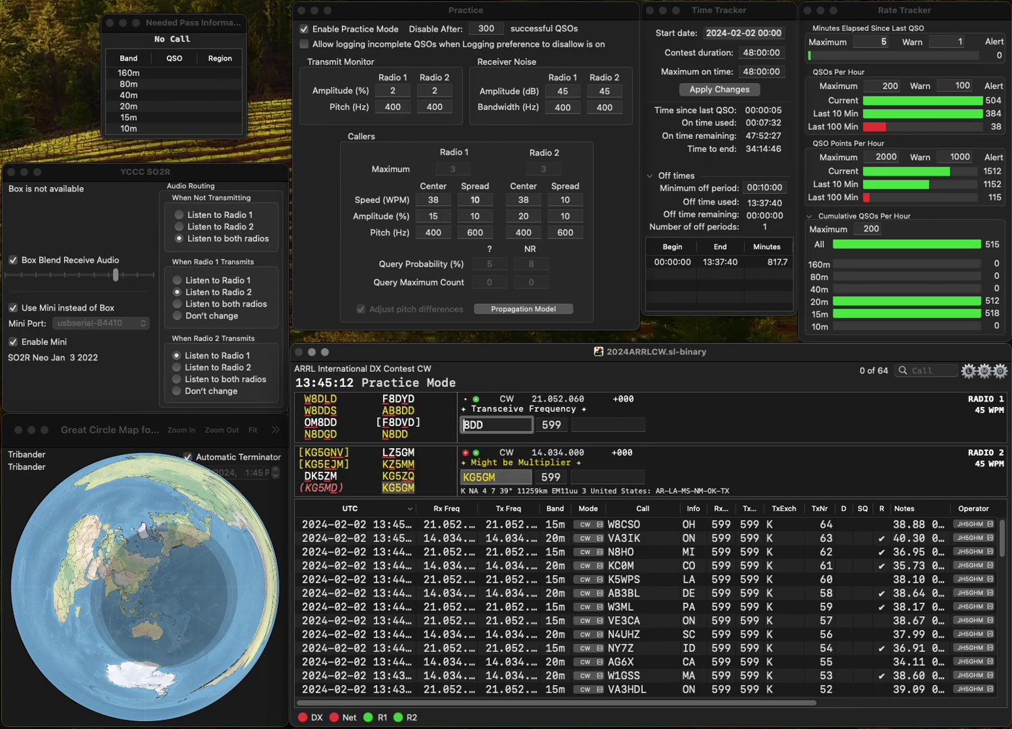
pyautogui.press('BackSpace')
pyautogui.write('B')
pyautogui.press('Return')
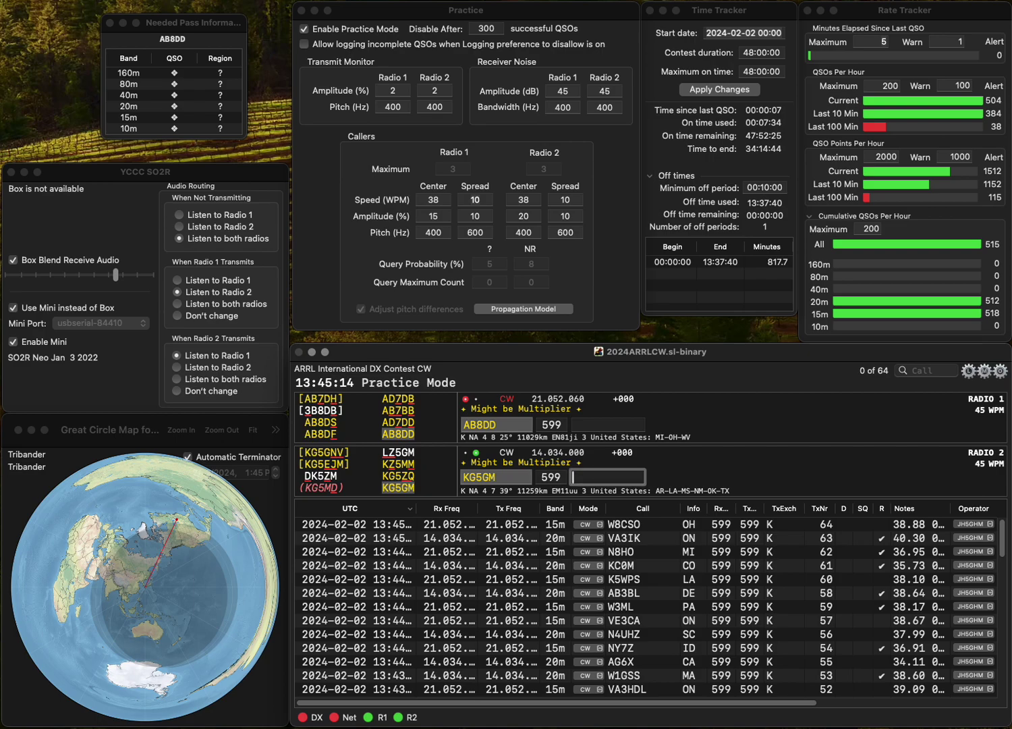
pyautogui.write('MS')
pyautogui.press('Return')
pyautogui.press('Tab')
pyautogui.write('WV')
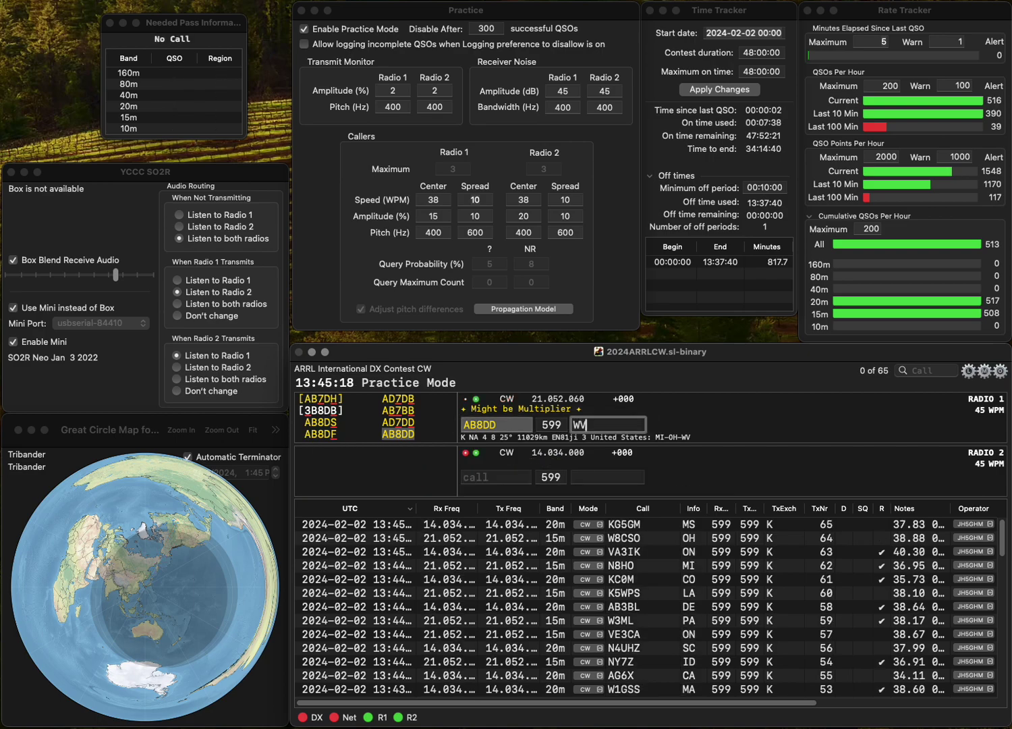
pyautogui.press('Return')
# Enter and send K6RTC on Radio 2, and enter WA4WZR as the caller on Radio 1.
pyautogui.write('K6RTC')
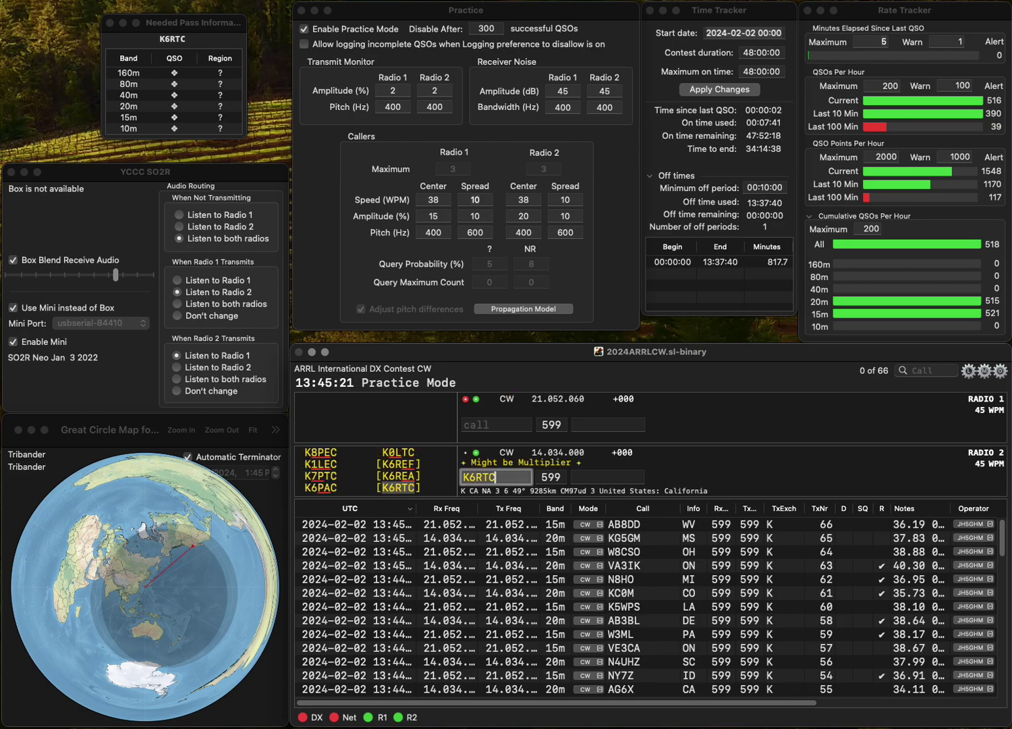
pyautogui.press('Return')
pyautogui.write('WA4WZR')
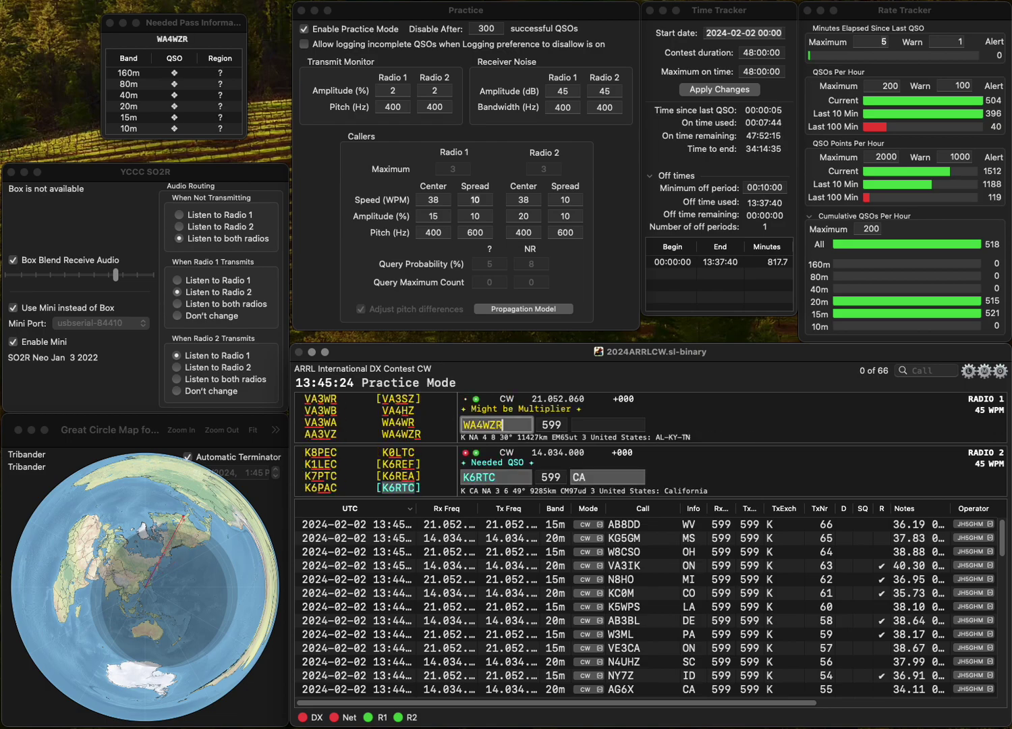
pyautogui.press('Return')
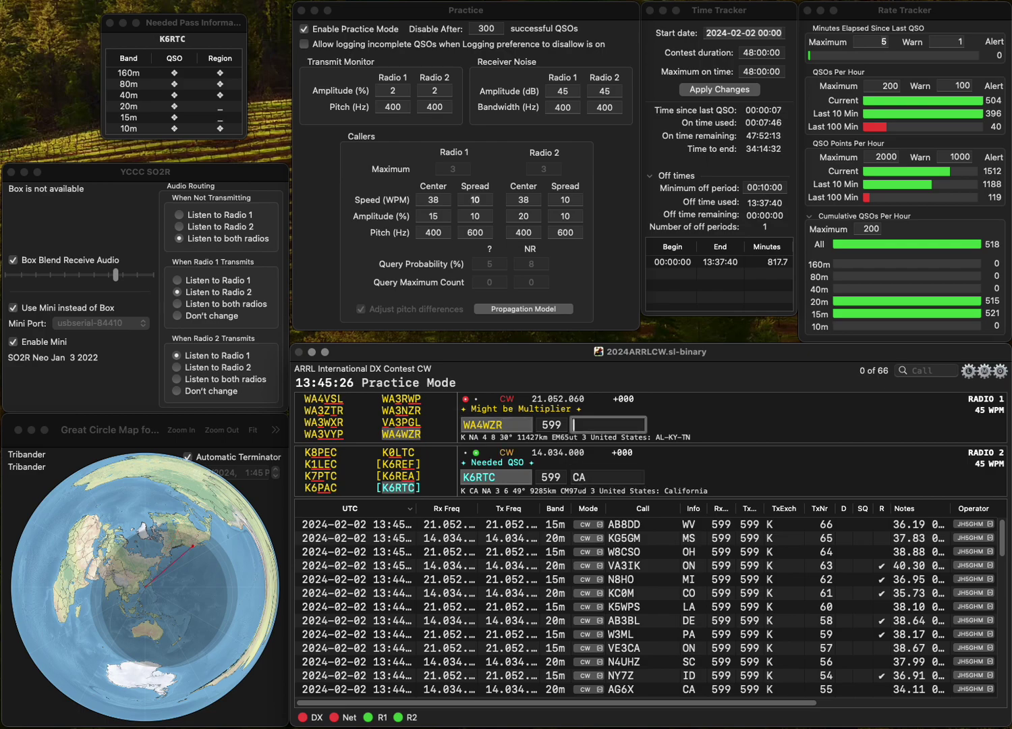
pyautogui.write('TN')
pyautogui.press('Return')
pyautogui.write('K')
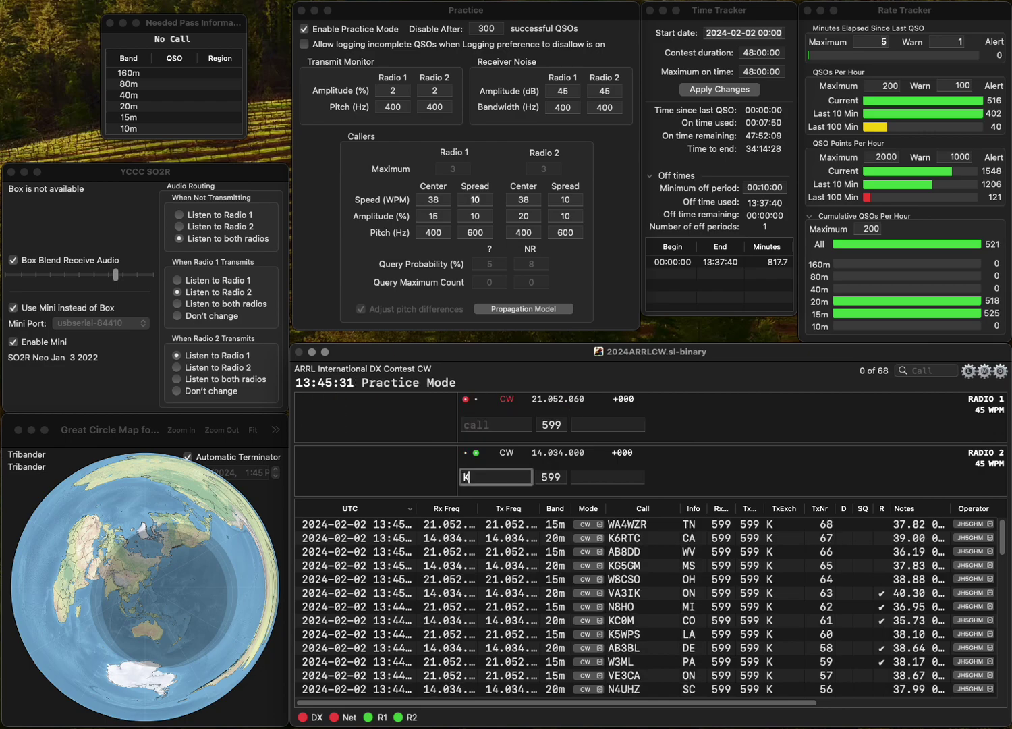
pyautogui.write('9EAMKC')
pyautogui.press('BackSpace')
pyautogui.press('BackSpace')
pyautogui.press('Up')
pyautogui.press('Down')
pyautogui.press('Up')
pyautogui.press('Return')
pyautogui.press('Down')
pyautogui.press('Return')
# Enter K4DH as the caller on Radio 1 and send it.
pyautogui.press('Up')
pyautogui.write('K4')
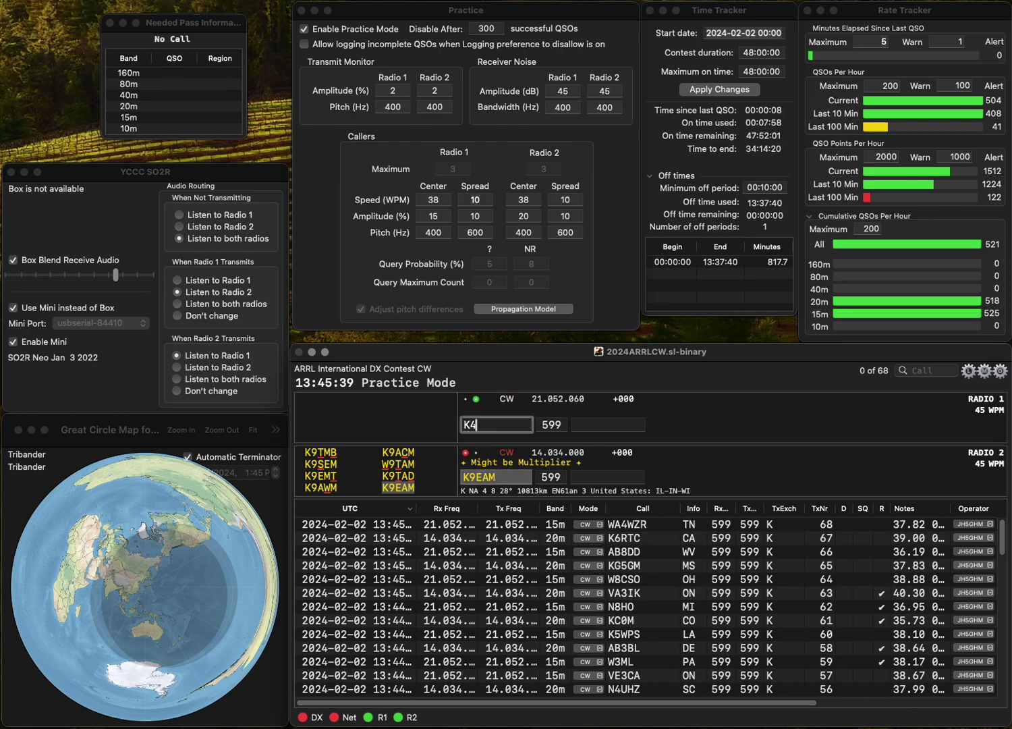
pyautogui.write('DH')
pyautogui.press('Return')
pyautogui.write('WI')
pyautogui.press('Return')
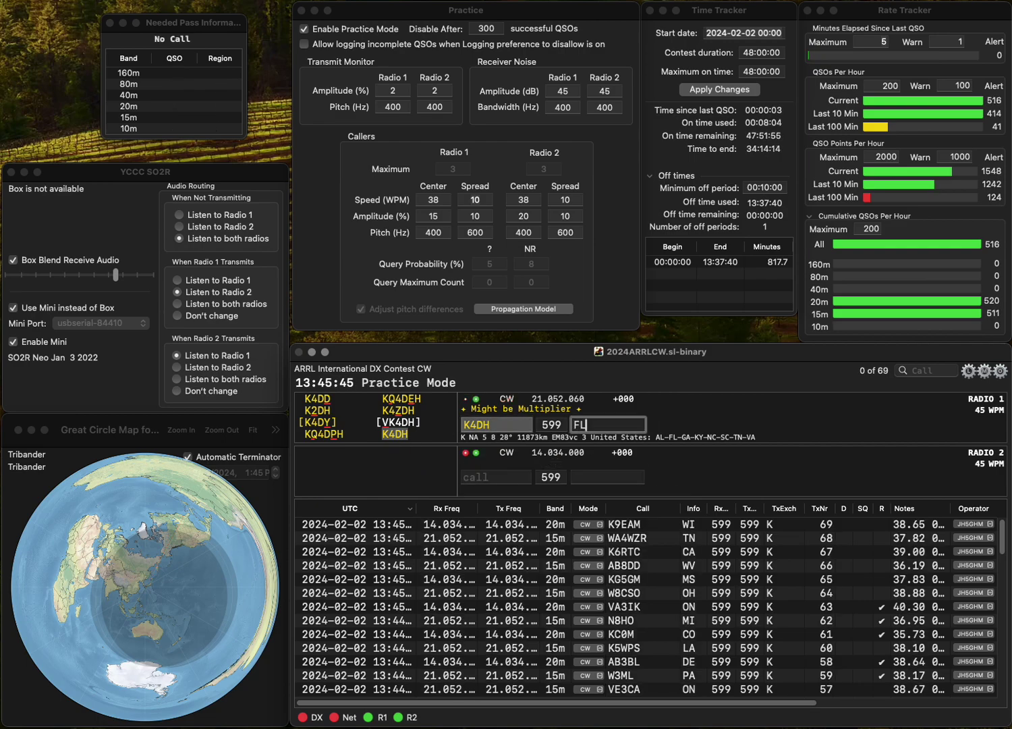
pyautogui.press('Return')
# Enter the caller on Radio 2, correct the call to NL7XT and send it.
pyautogui.write('N5XT')
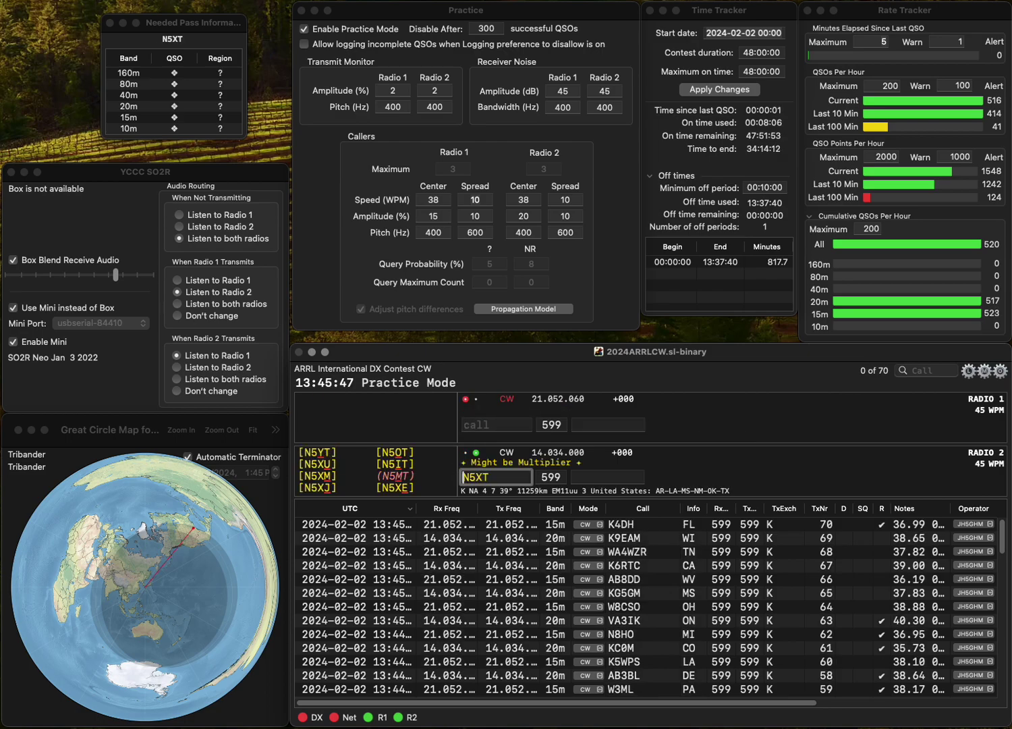
pyautogui.click(476, 476)
pyautogui.press('BackSpace')
pyautogui.write('L7')
pyautogui.press('Return')
pyautogui.write('K5RDS')
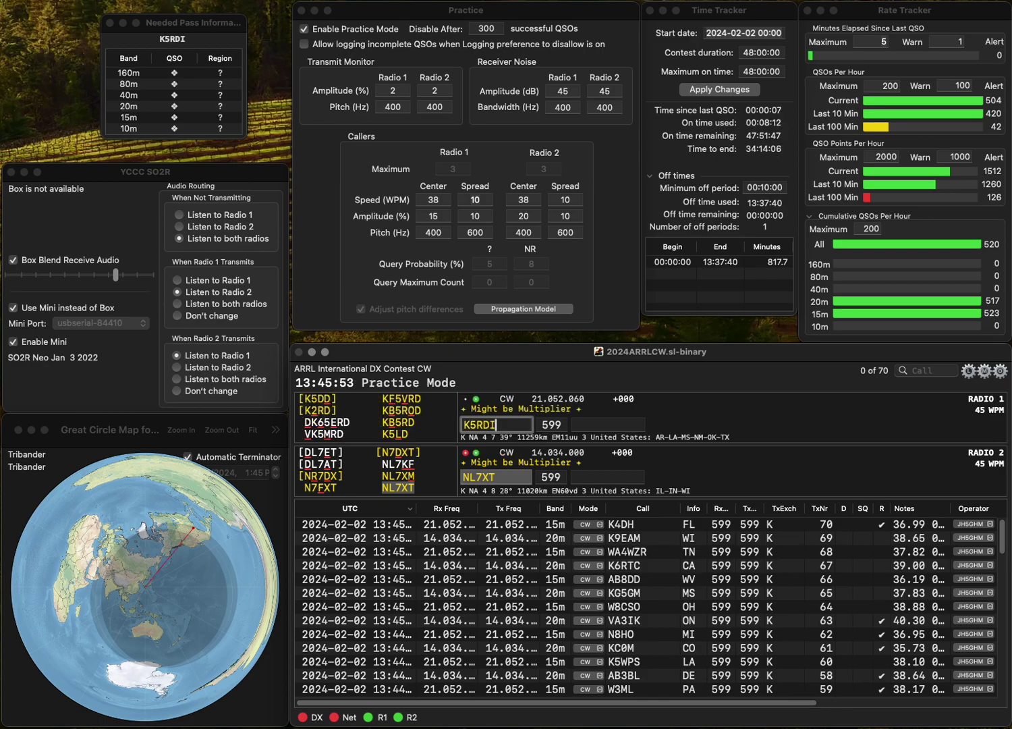
pyautogui.press('Return')
pyautogui.write('IN')
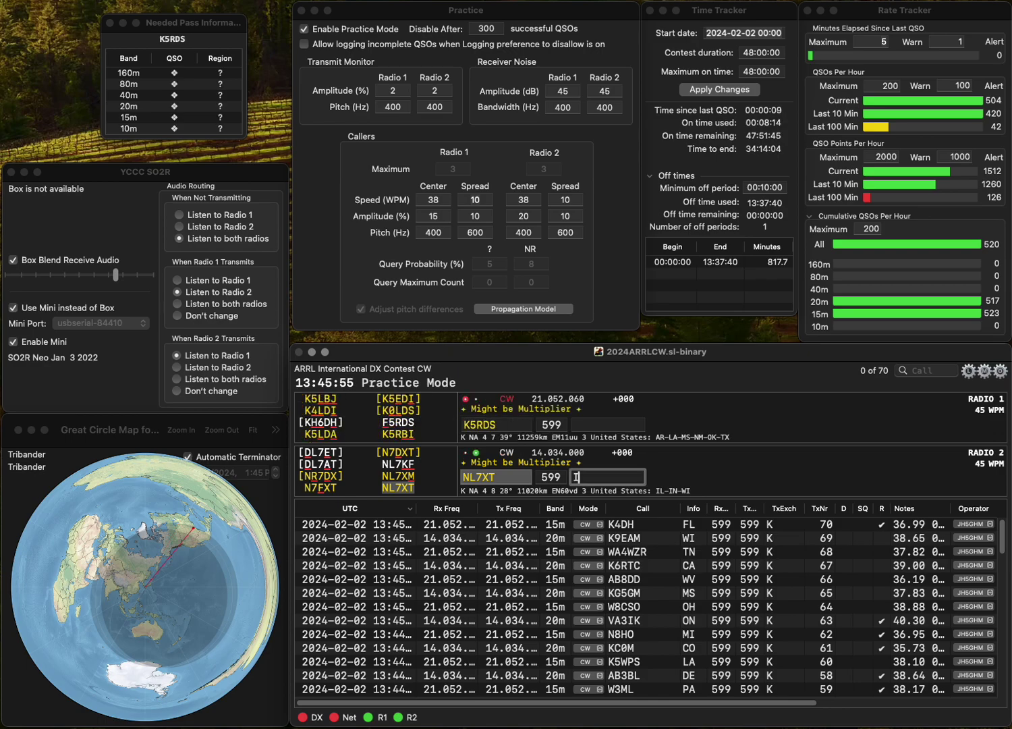
pyautogui.press('Return')
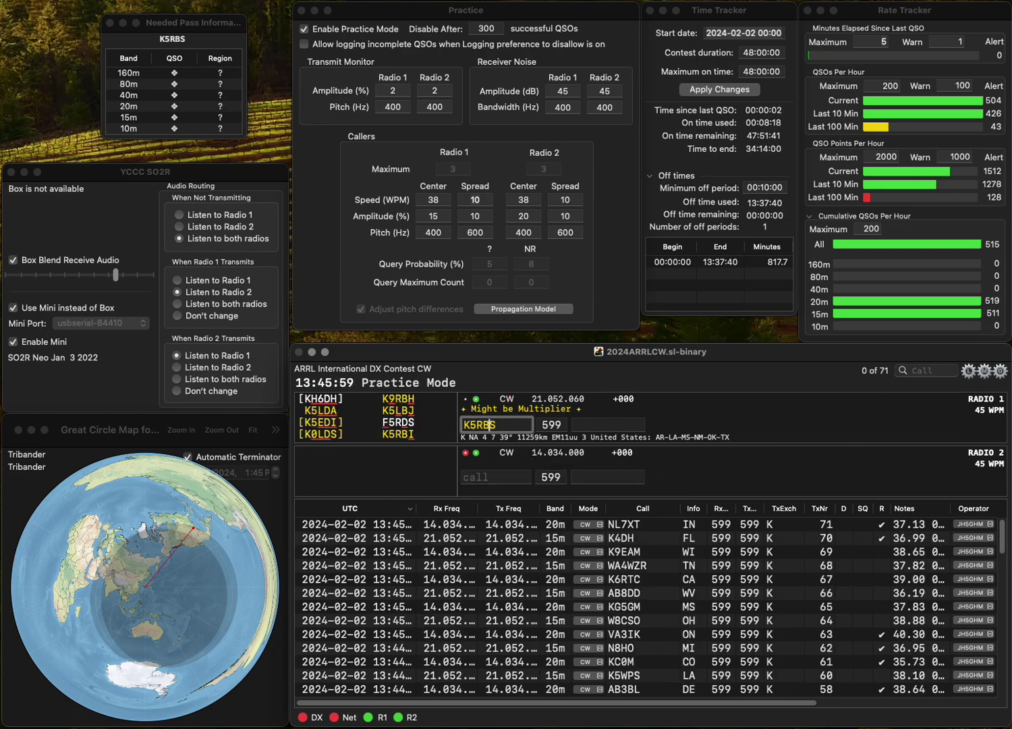
# Correct the Radio 1 call to K5RBI, send it and log the contact with exchange TX.
pyautogui.press('BackSpace')
pyautogui.press('BackSpace')
pyautogui.write('BI')
pyautogui.press('Return')
pyautogui.write('9K')
pyautogui.press('Up')
pyautogui.write('TX')
pyautogui.press('Return')
# Enter and send W9MAK as the caller on Radio 2 and N4GO as the caller on Radio 1.
pyautogui.press('Right')
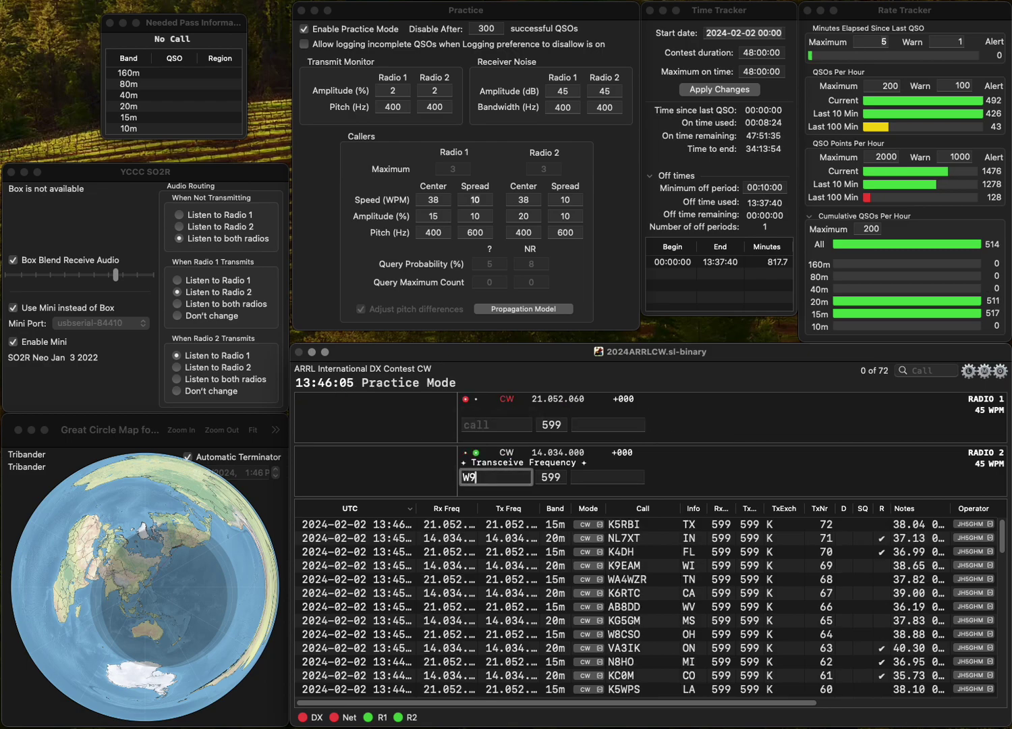
pyautogui.write('MAK')
pyautogui.press('Return')
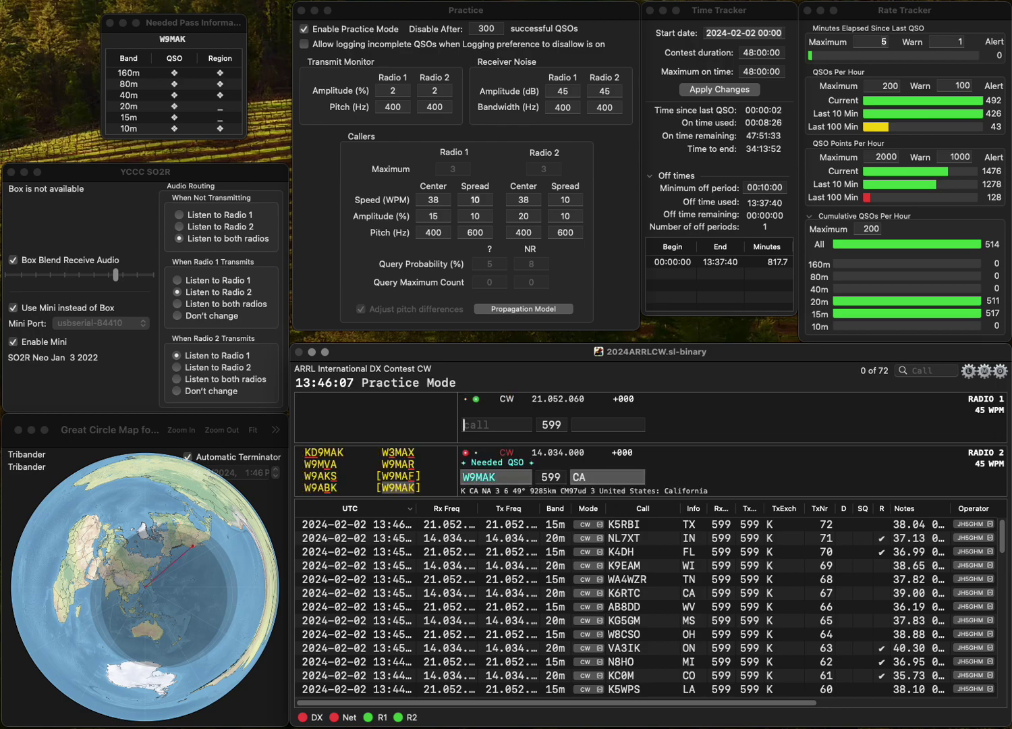
pyautogui.write('N4GO')
pyautogui.press('Return')
pyautogui.press('Tab')
pyautogui.press('Return')
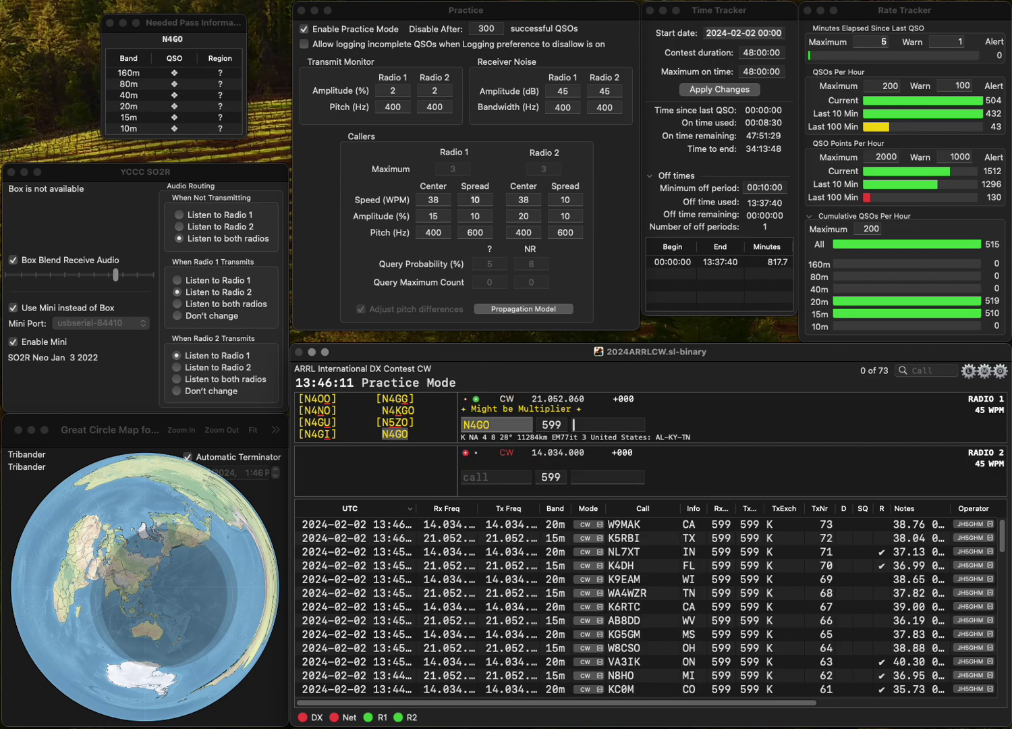
pyautogui.write('TN')
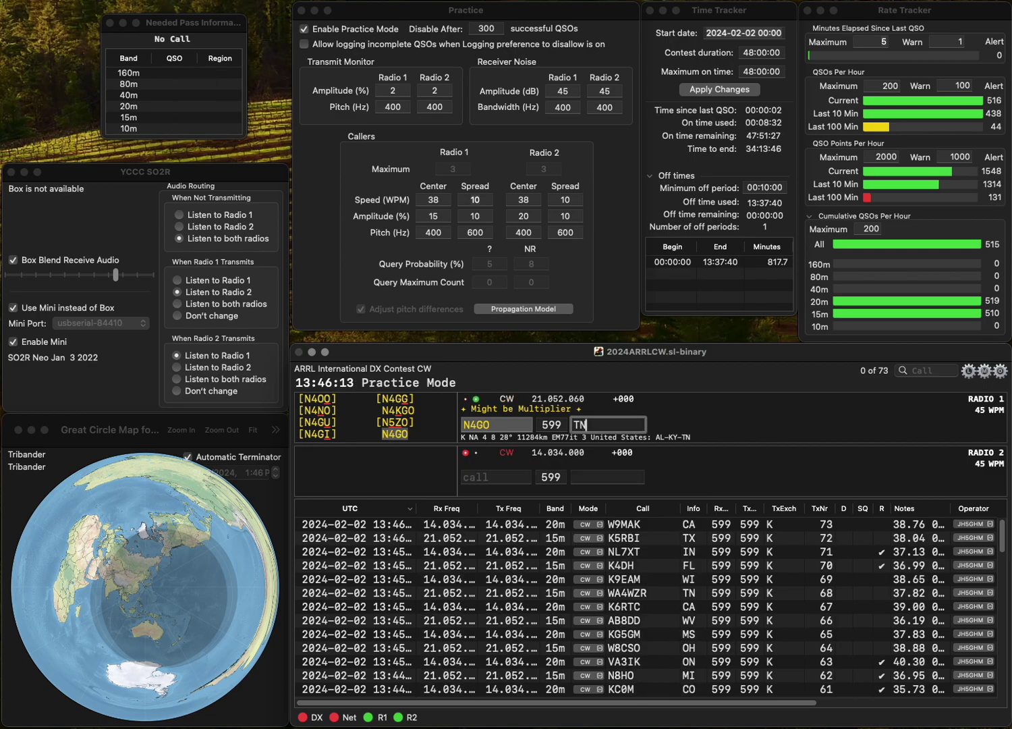
pyautogui.press('Return')
pyautogui.write('KE4KKG')
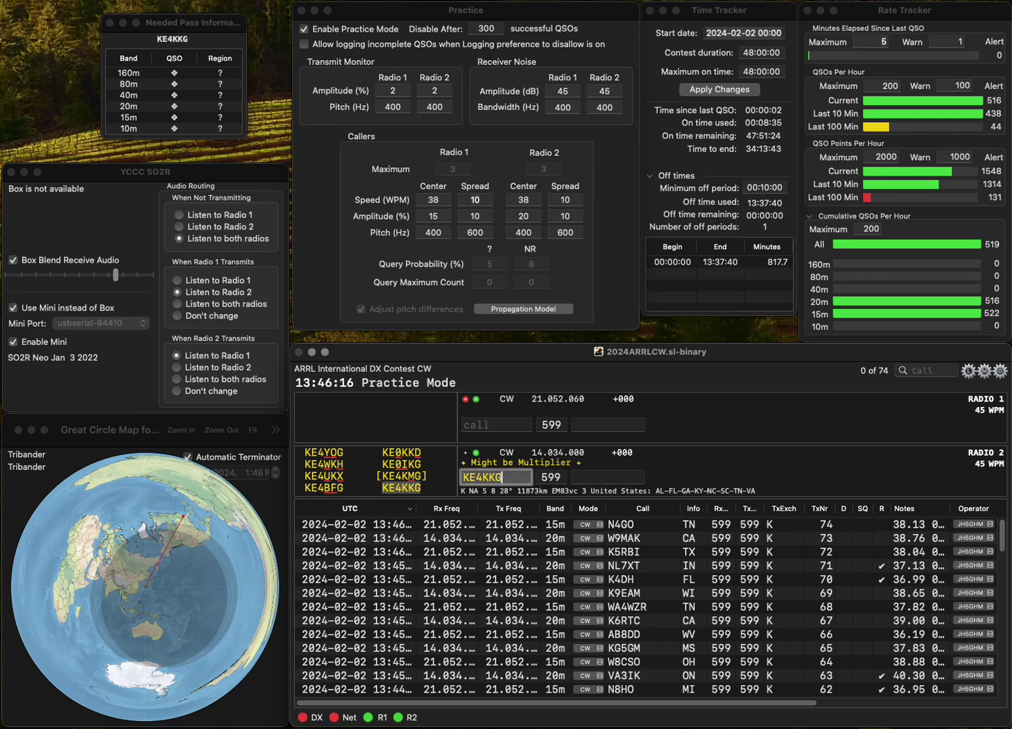
pyautogui.press('Return')
pyautogui.write('G')
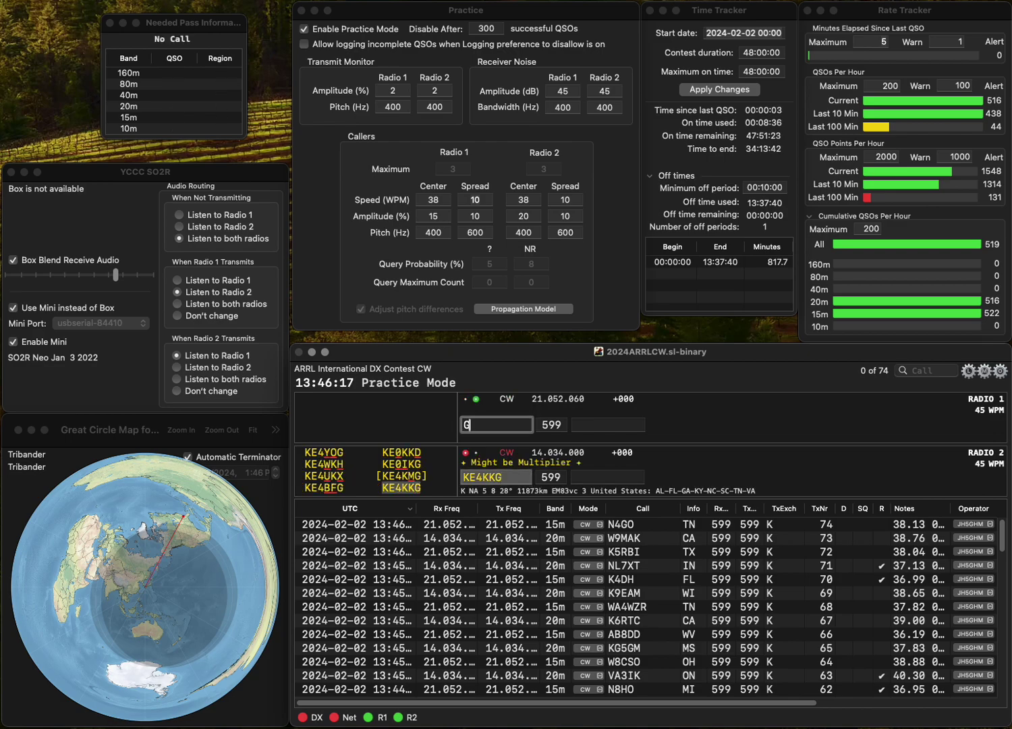
pyautogui.press('BackSpace')
pyautogui.write('KJ4P')
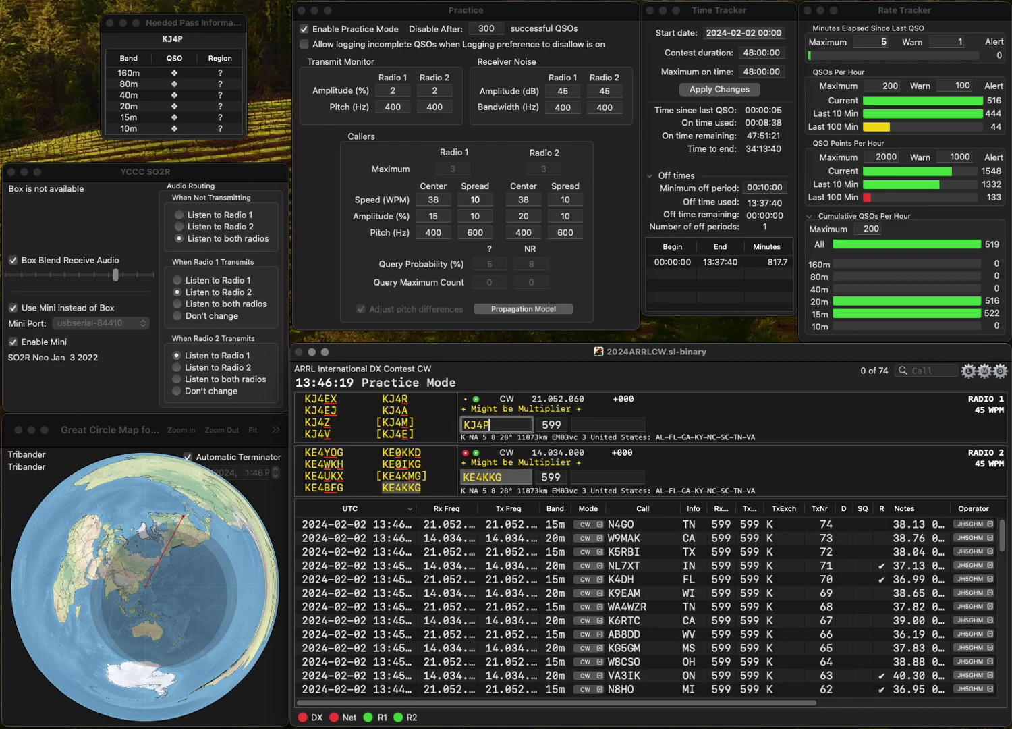
pyautogui.write('JU')
pyautogui.press('Return')
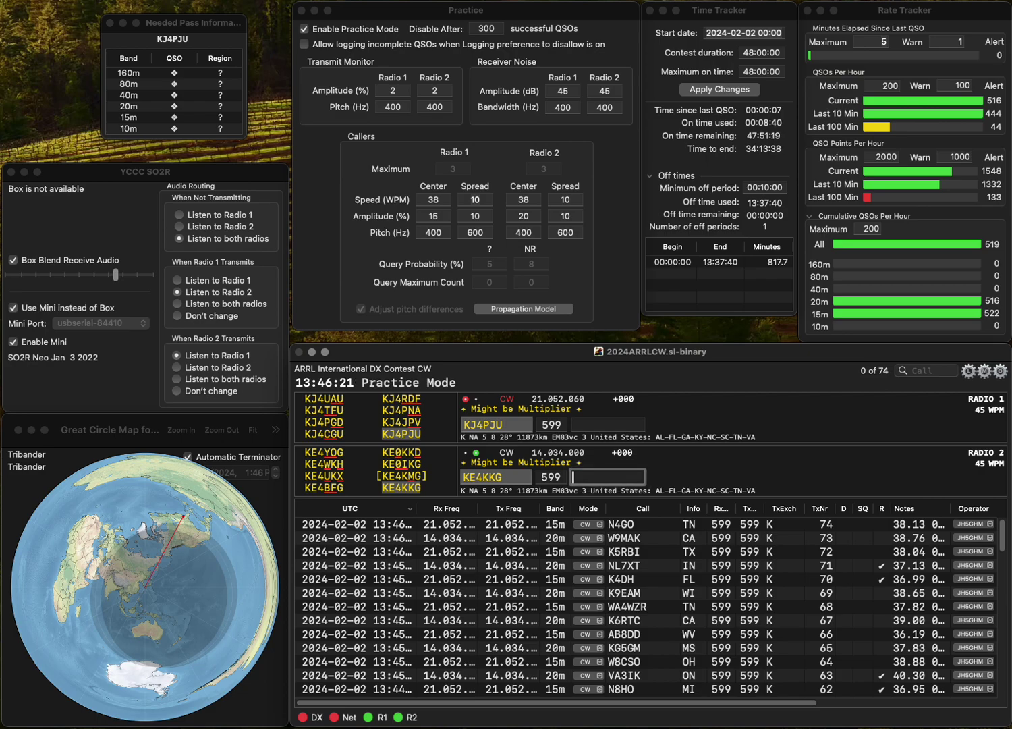
pyautogui.press('Return')
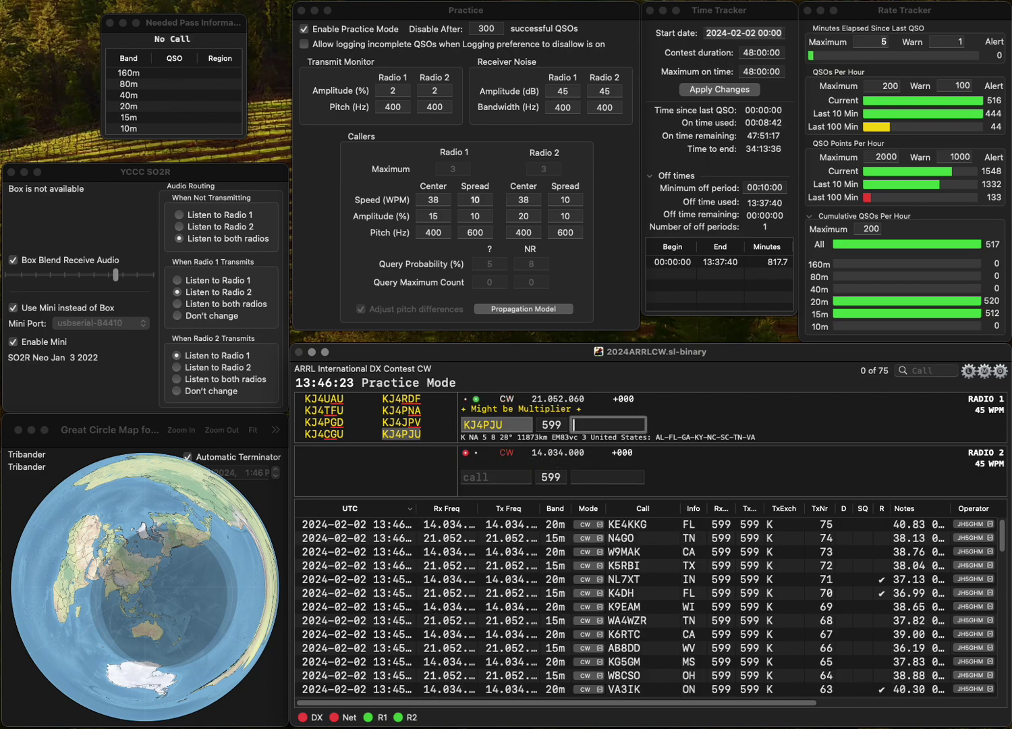
pyautogui.write('VA')
pyautogui.press('Return')
pyautogui.write('N')
pyautogui.write('CNX')
pyautogui.press('Home')
pyautogui.press('Delete')
pyautogui.write('VE3')
pyautogui.press('Return')
pyautogui.write('B4XK')
pyautogui.press('Home')
pyautogui.write('A')
pyautogui.press('Return')
pyautogui.press('space')
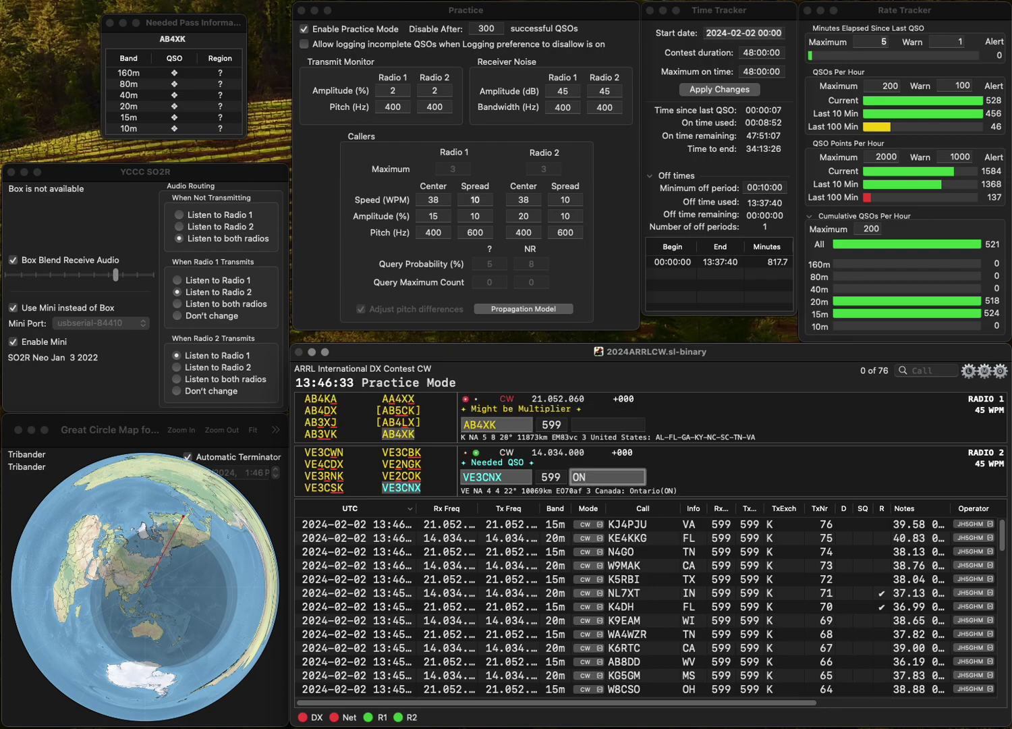
pyautogui.press('Return')
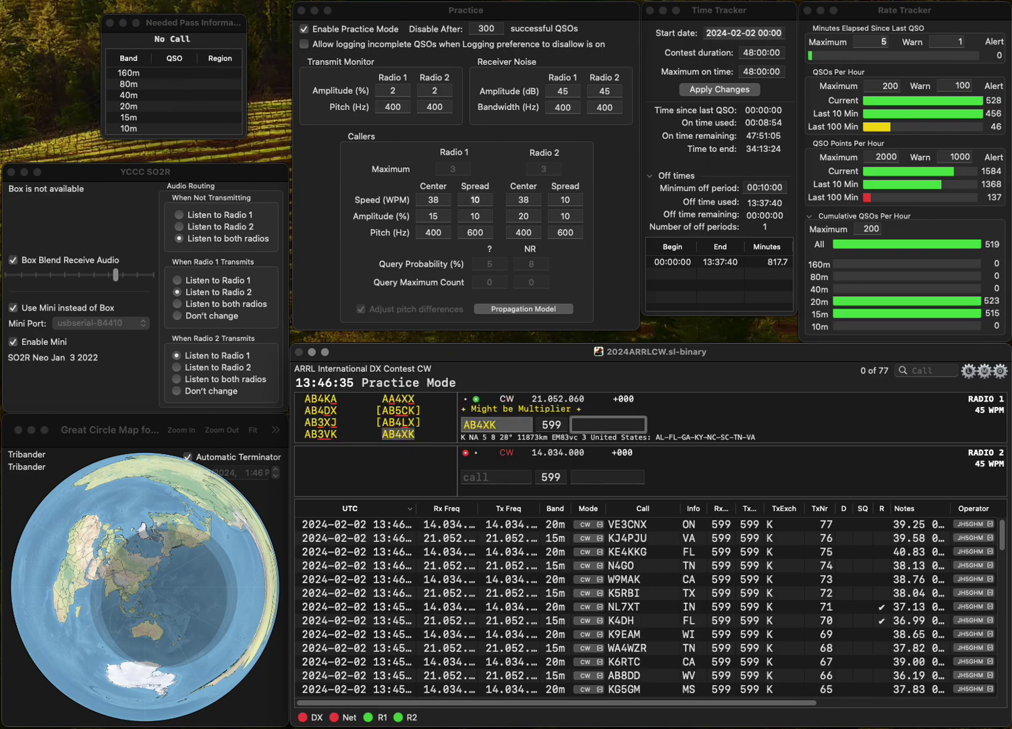
pyautogui.press('Return')
# Enter and send N3AF as the caller on Radio 2 and W9NZ as the caller on Radio 1.
pyautogui.write('N3AF')
pyautogui.press('Return')
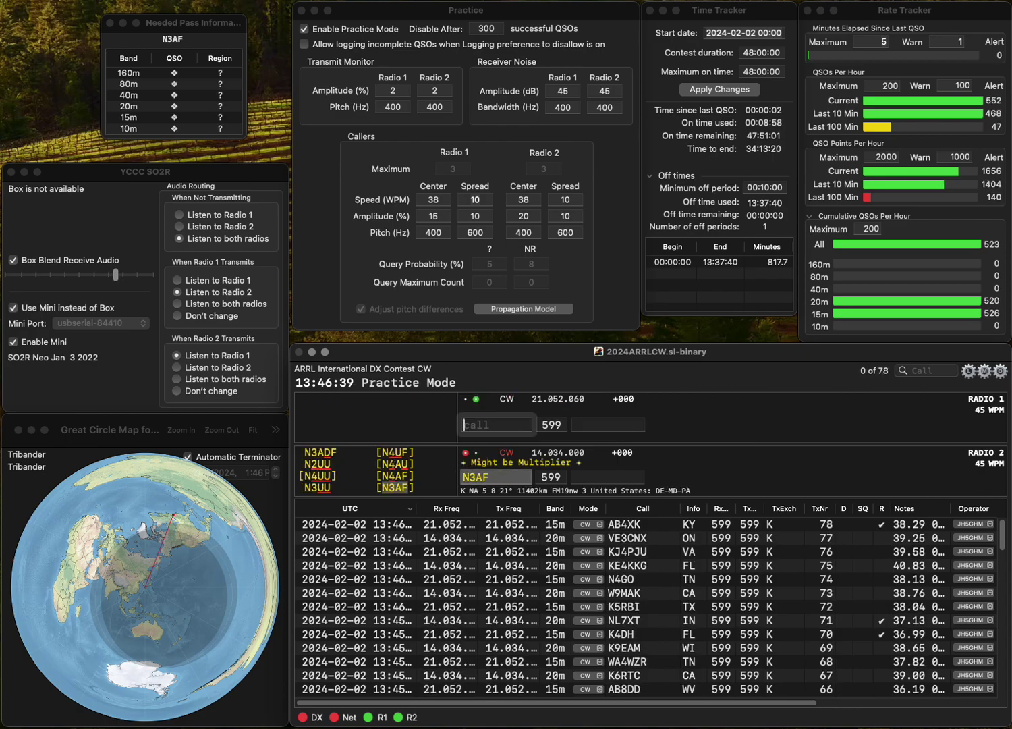
pyautogui.write('W9NG')
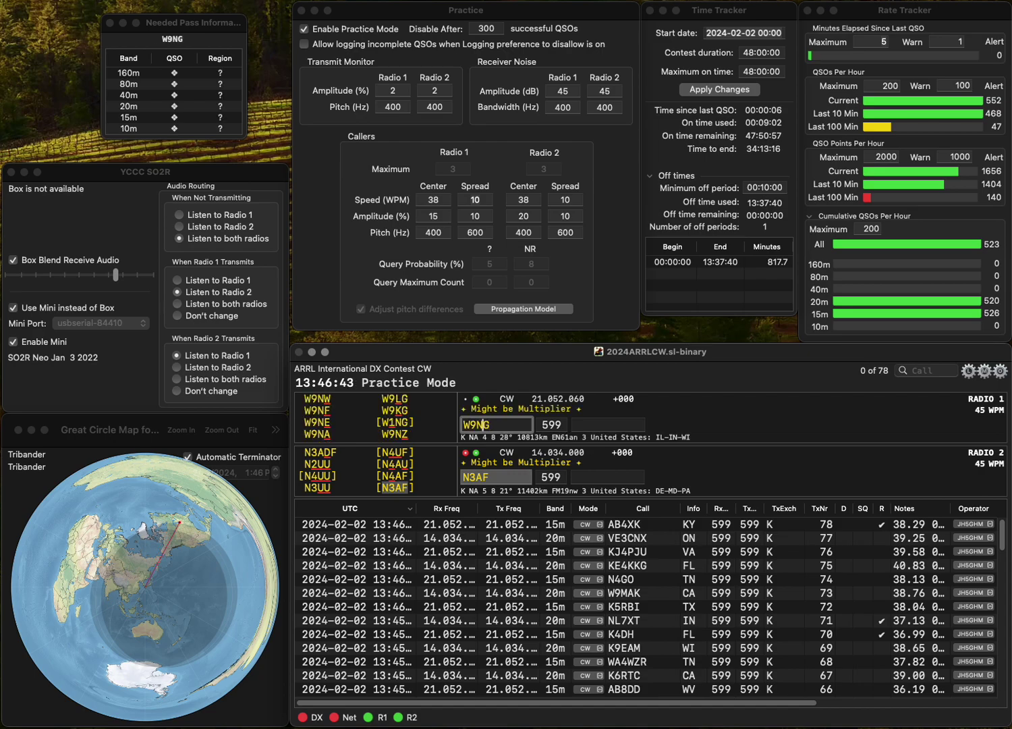
pyautogui.write('N')
pyautogui.press('Right')
pyautogui.press('BackSpace')
pyautogui.write('Z')
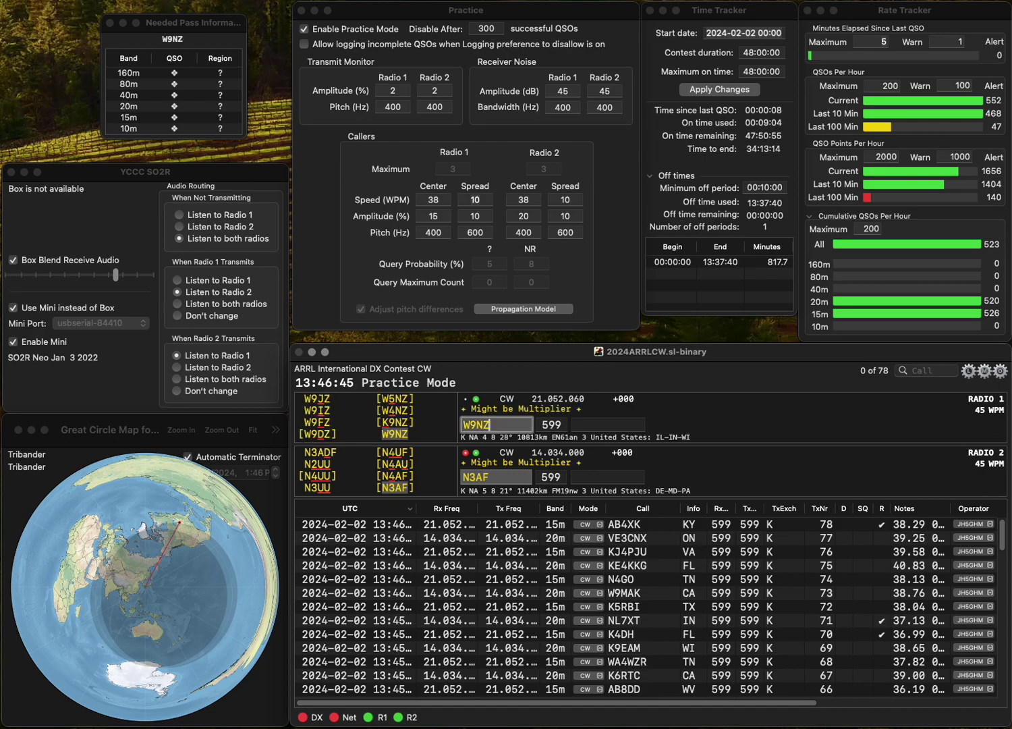
pyautogui.press('Tab')
pyautogui.press('Tab')
pyautogui.press('space')
pyautogui.press('Tab')
pyautogui.press('space')
pyautogui.write('MD')
pyautogui.press('Return')
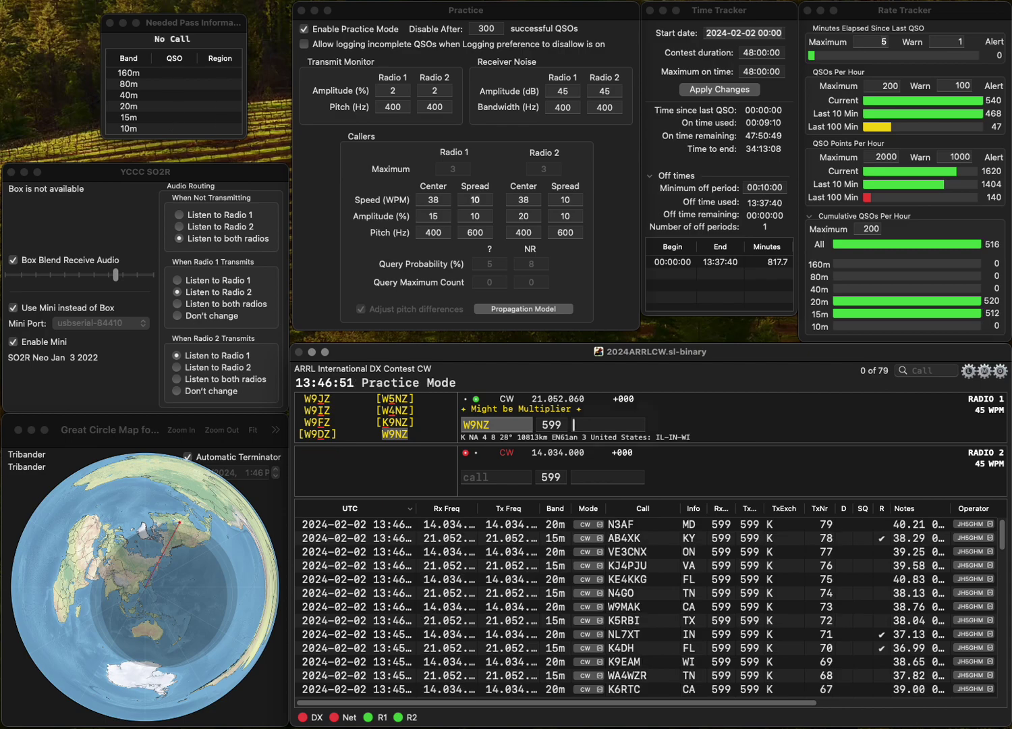
pyautogui.write('WI')
pyautogui.press('Return')
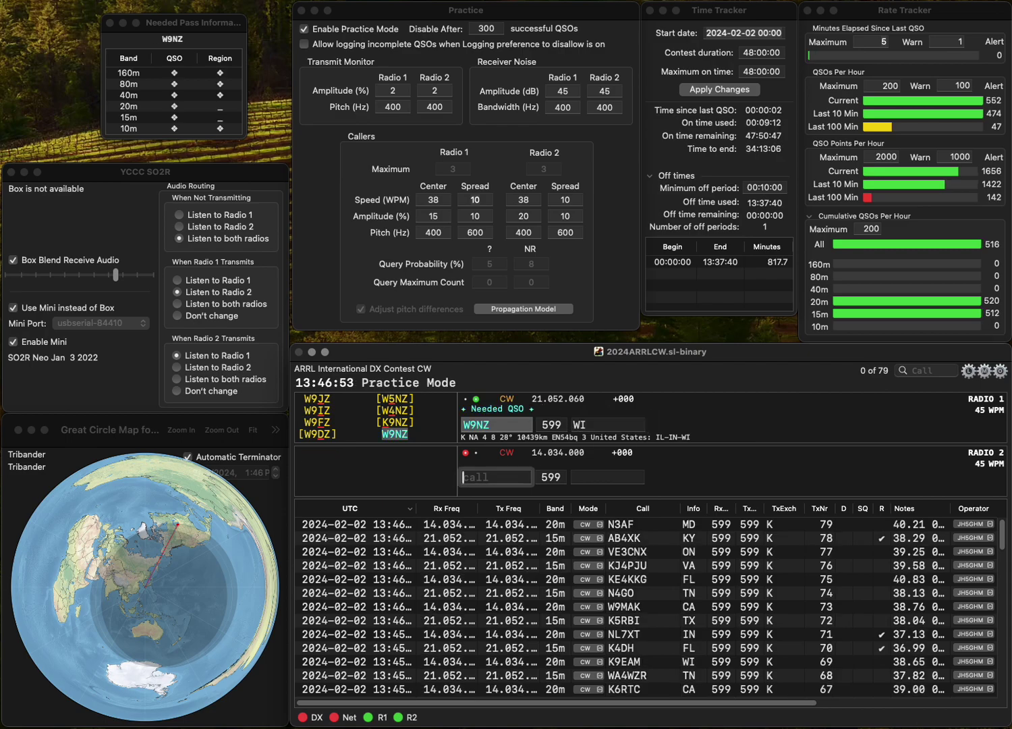
# Enter and send W2GHD as the caller on Radio 2 and N3UP as the caller on Radio 1.
pyautogui.write('W2GHD')
pyautogui.press('Return')
pyautogui.write('KN3U')
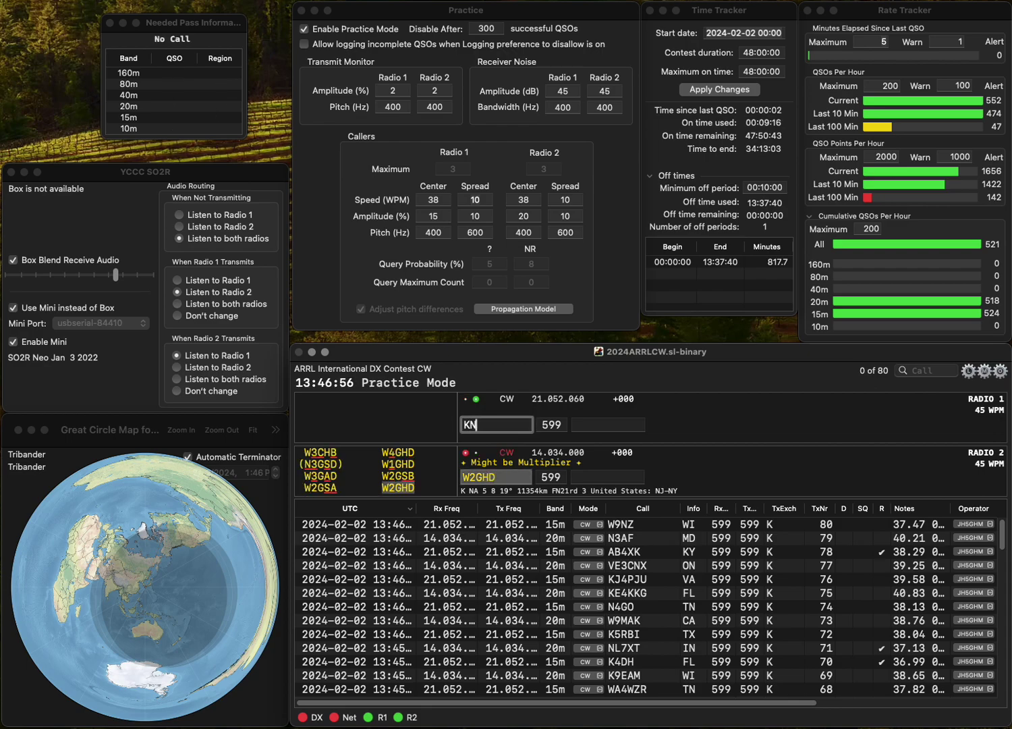
pyautogui.press('Home')
pyautogui.press('Delete')
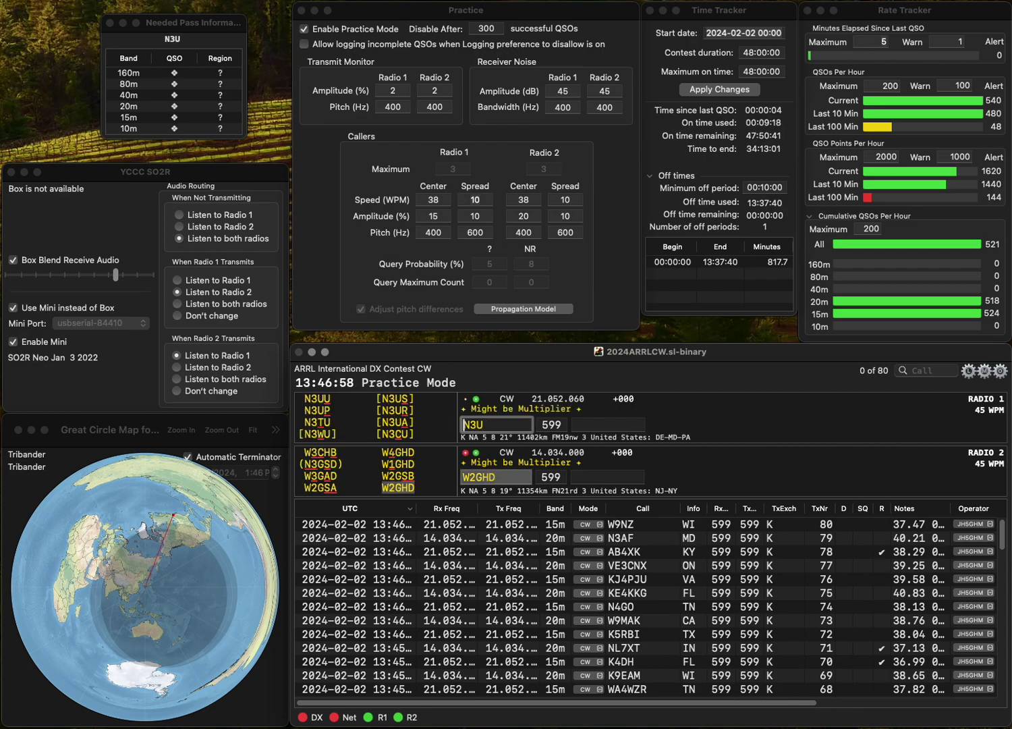
pyautogui.press('End')
pyautogui.write('P')
pyautogui.press('Return')
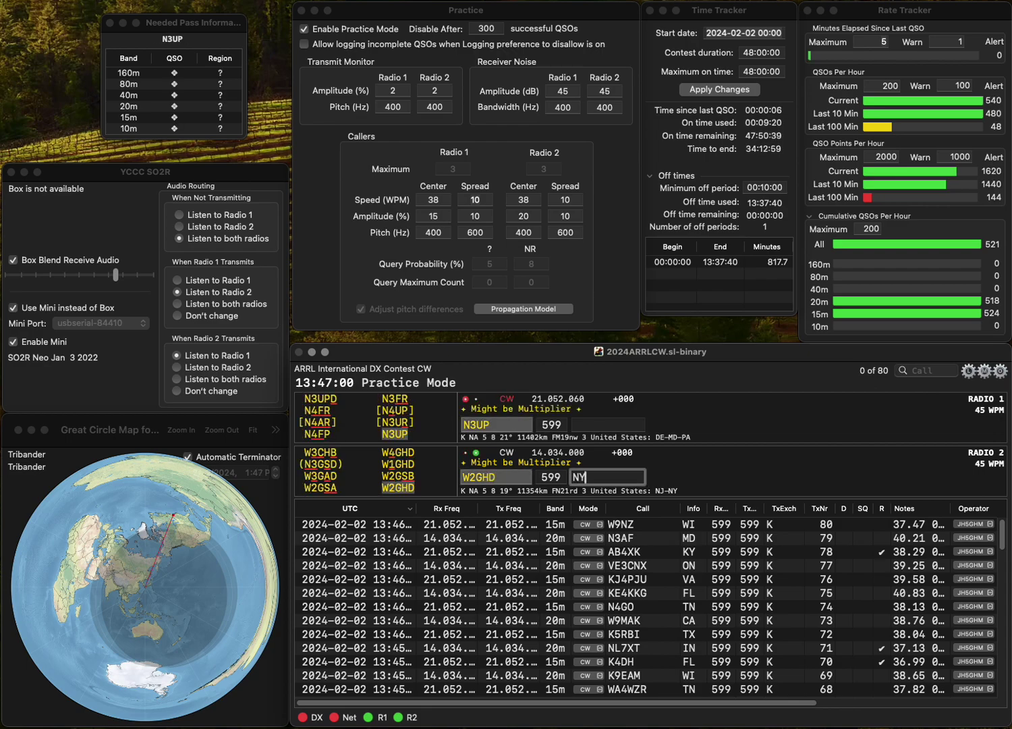
pyautogui.write('NY')
pyautogui.press('Return')
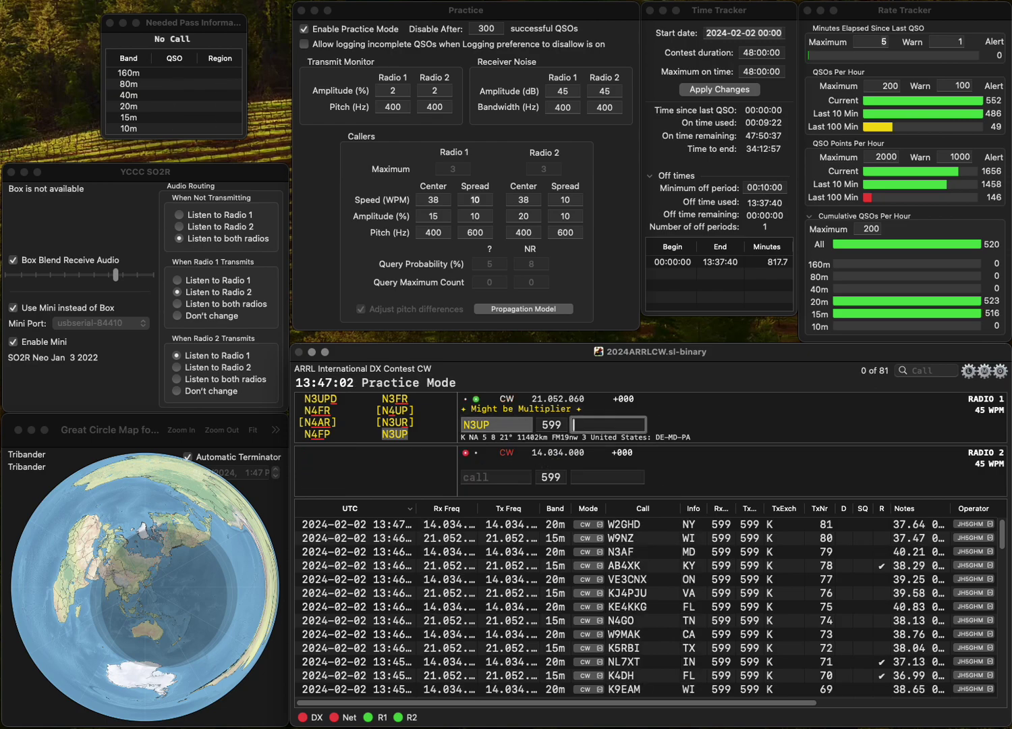
pyautogui.press('Return')
pyautogui.write('WC4J')
pyautogui.press('Return')
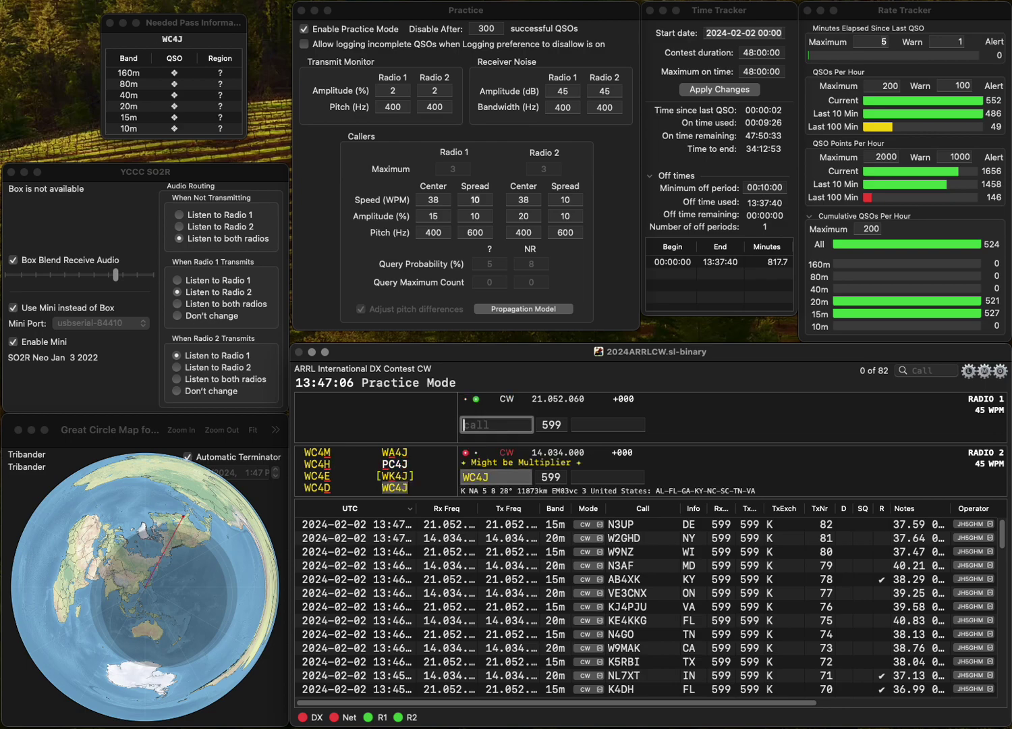
pyautogui.write('4DAO')
pyautogui.press('super+Left')
pyautogui.write('W')
pyautogui.press('Return')
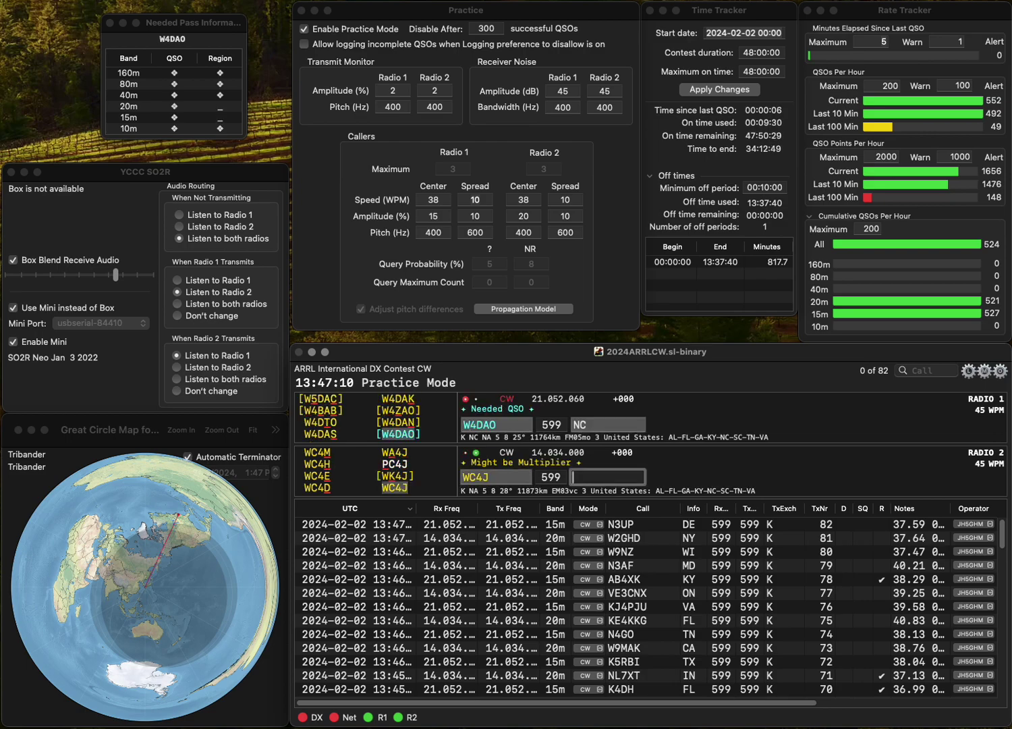
pyautogui.write('KY')
pyautogui.press('Return')
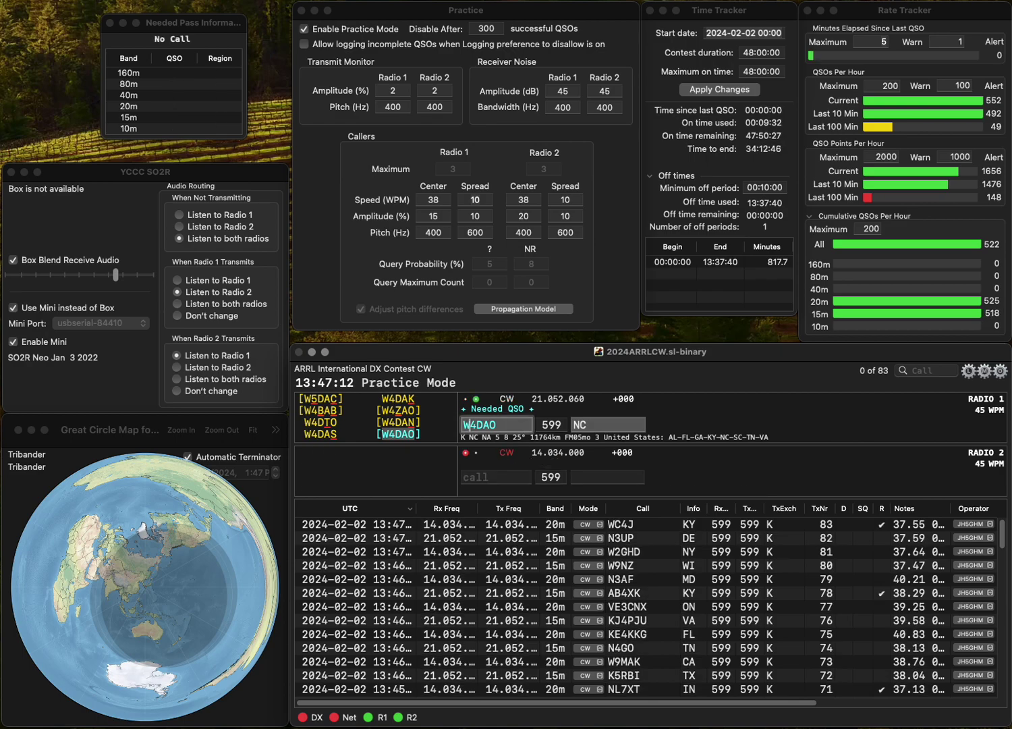
pyautogui.press('Return')
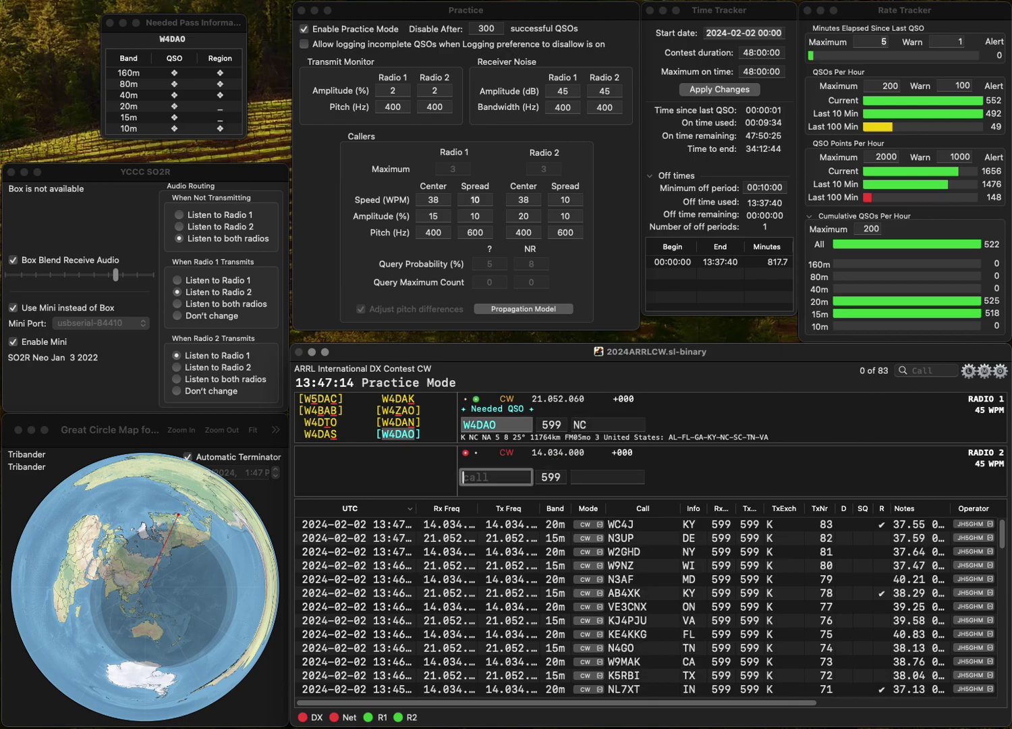
pyautogui.write('K8')
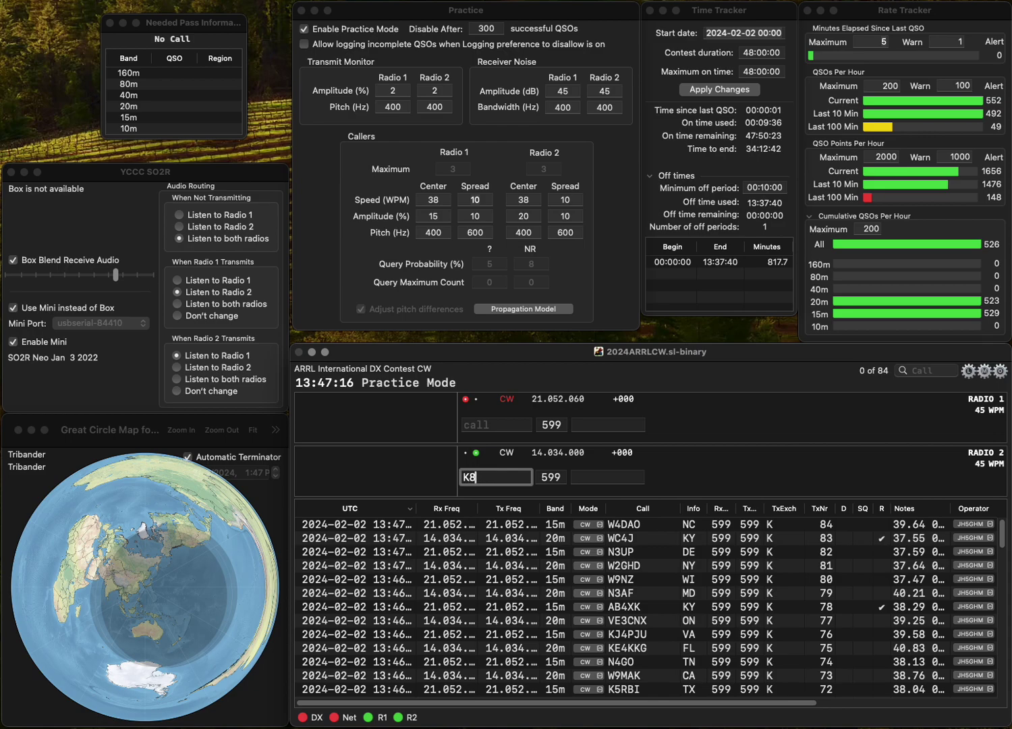
pyautogui.write('UO')
pyautogui.press('Return')
pyautogui.write('K5')
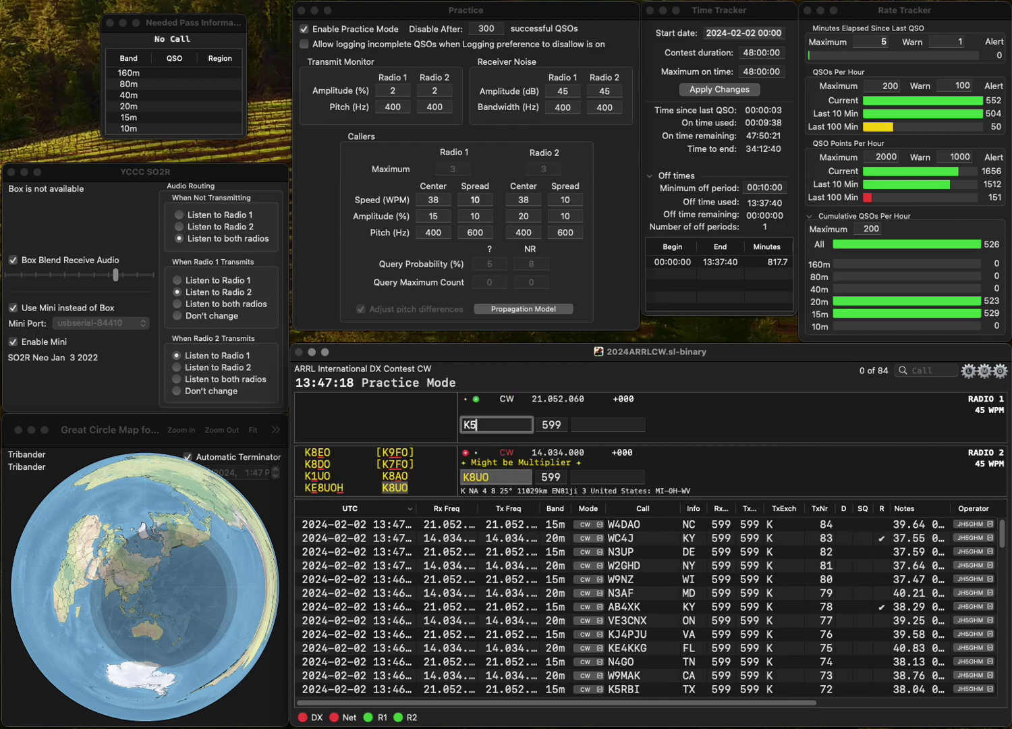
pyautogui.write('BBL')
pyautogui.press('BackSpace')
pyautogui.press('BackSpace')
pyautogui.write('DL')
pyautogui.press('Return')
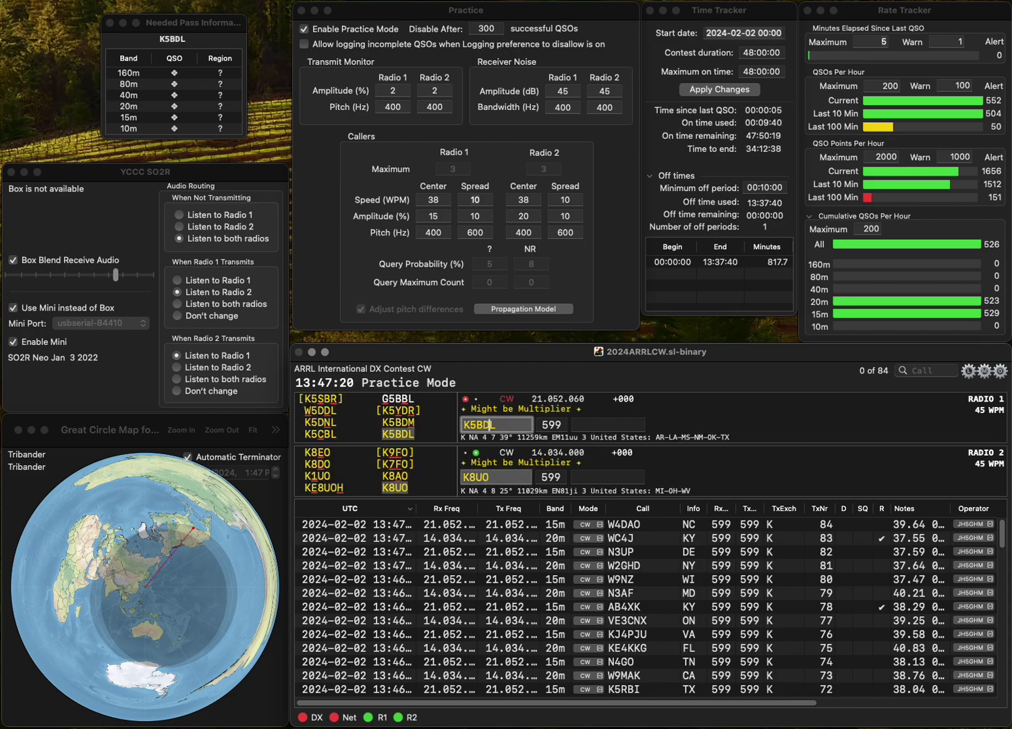
# Log K8UO on Radio 2 with exchange WV and K5BDL on Radio 1 with exchange AR.
pyautogui.write('WV')
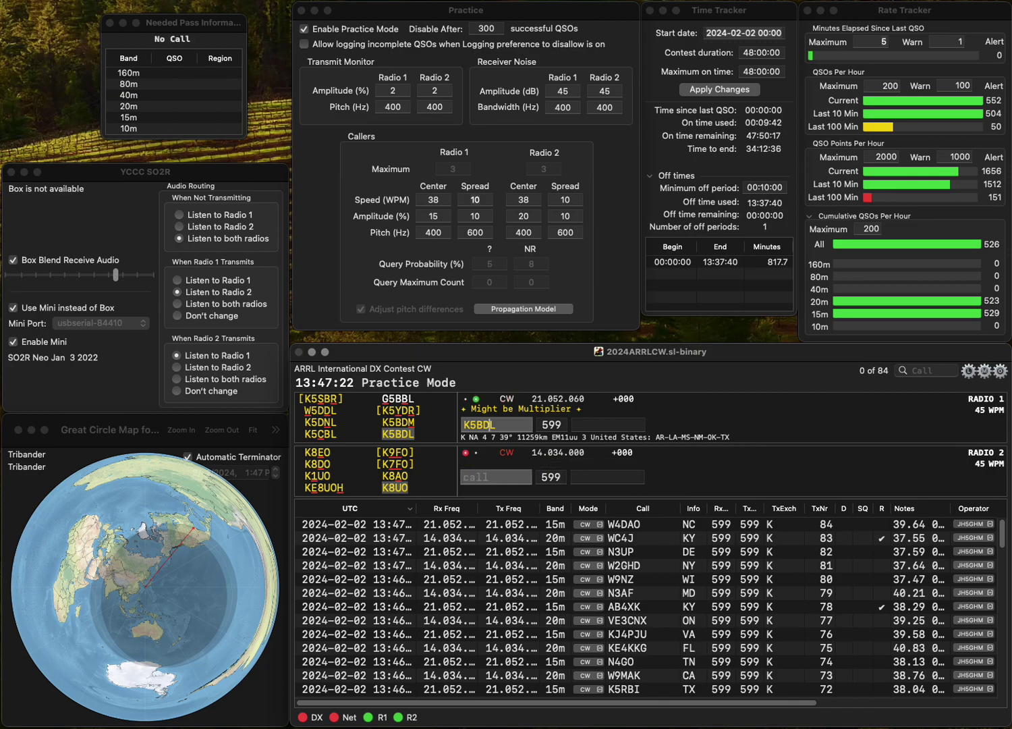
pyautogui.press('Return')
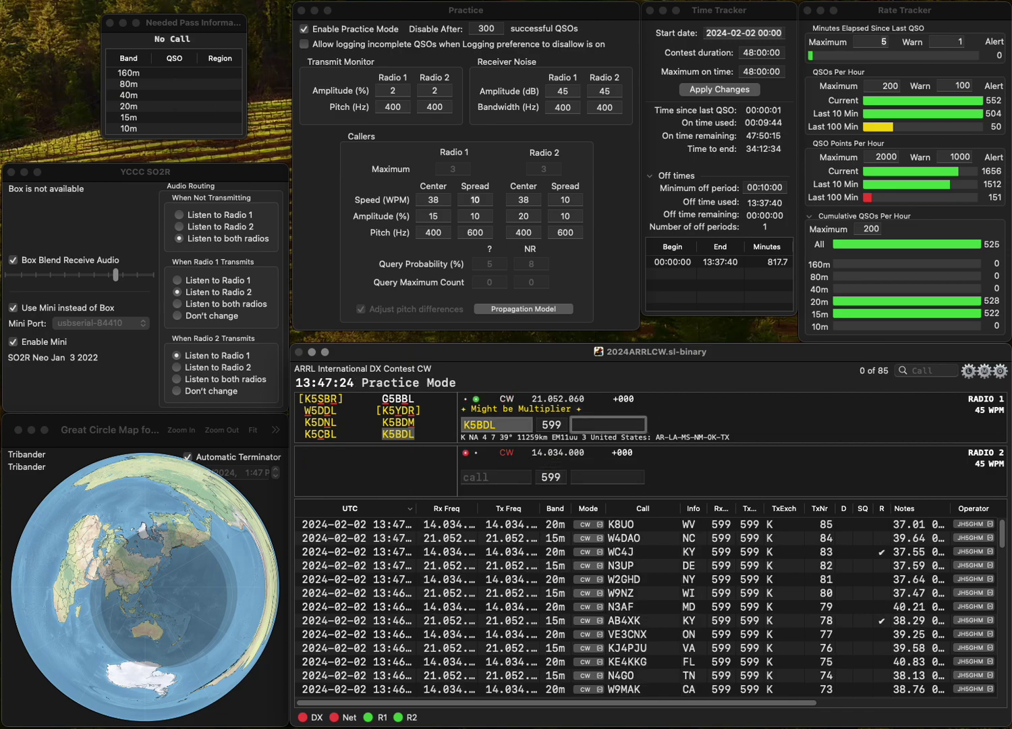
pyautogui.write('AR')
pyautogui.press('Return')
pyautogui.write('7')
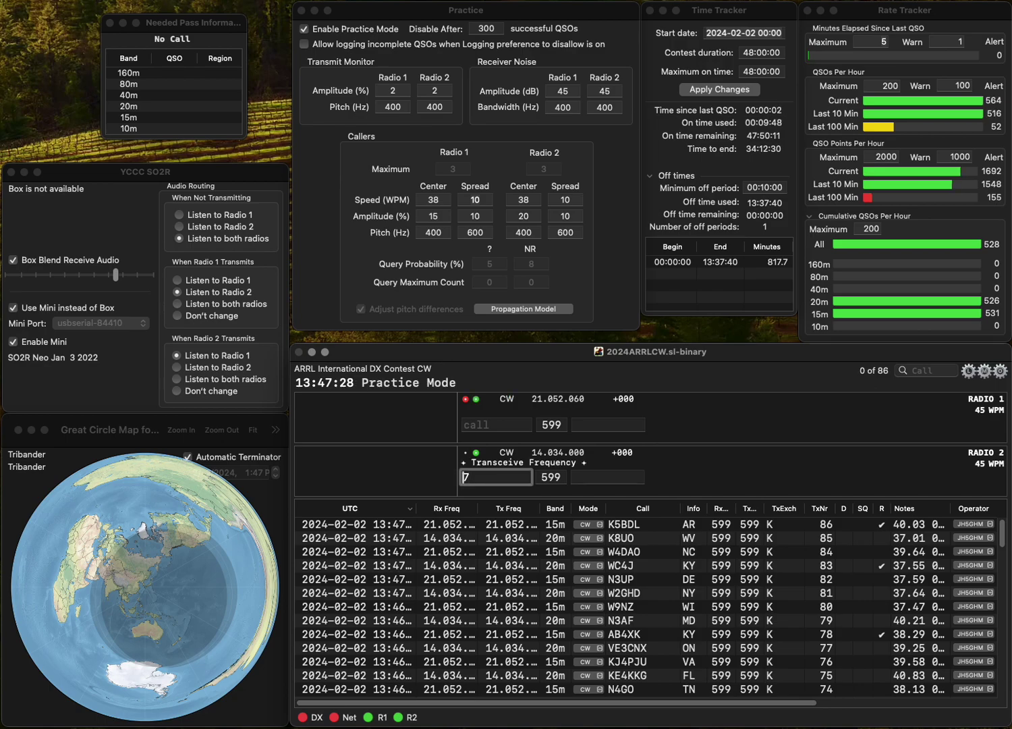
pyautogui.write('7')
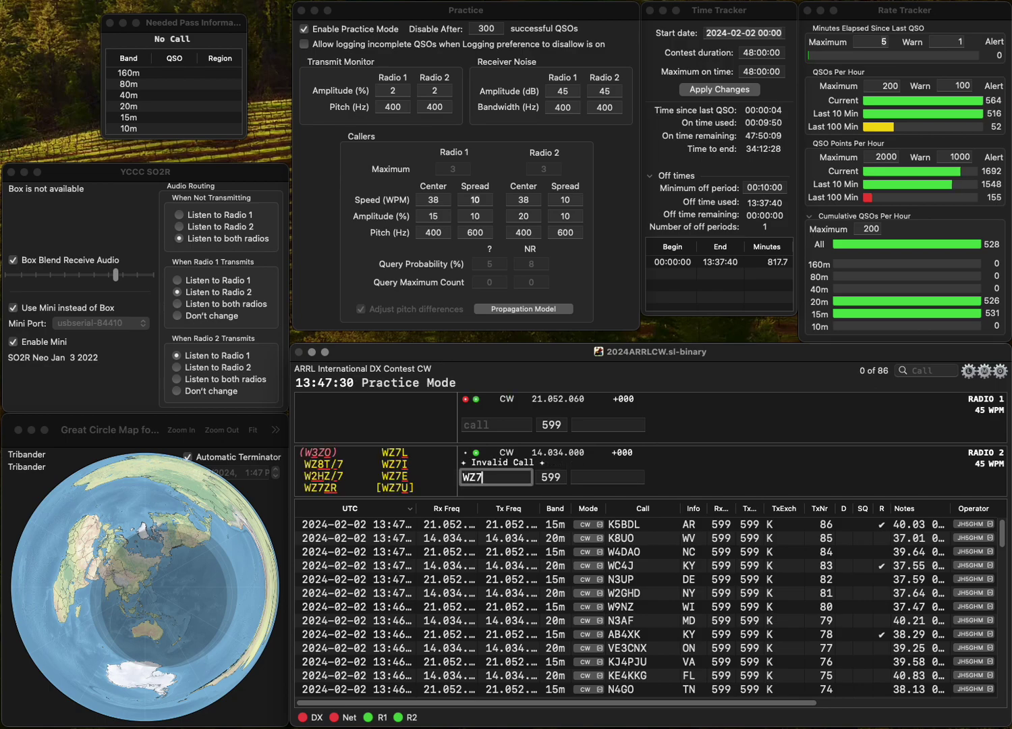
pyautogui.press('BackSpace')
pyautogui.write('8')
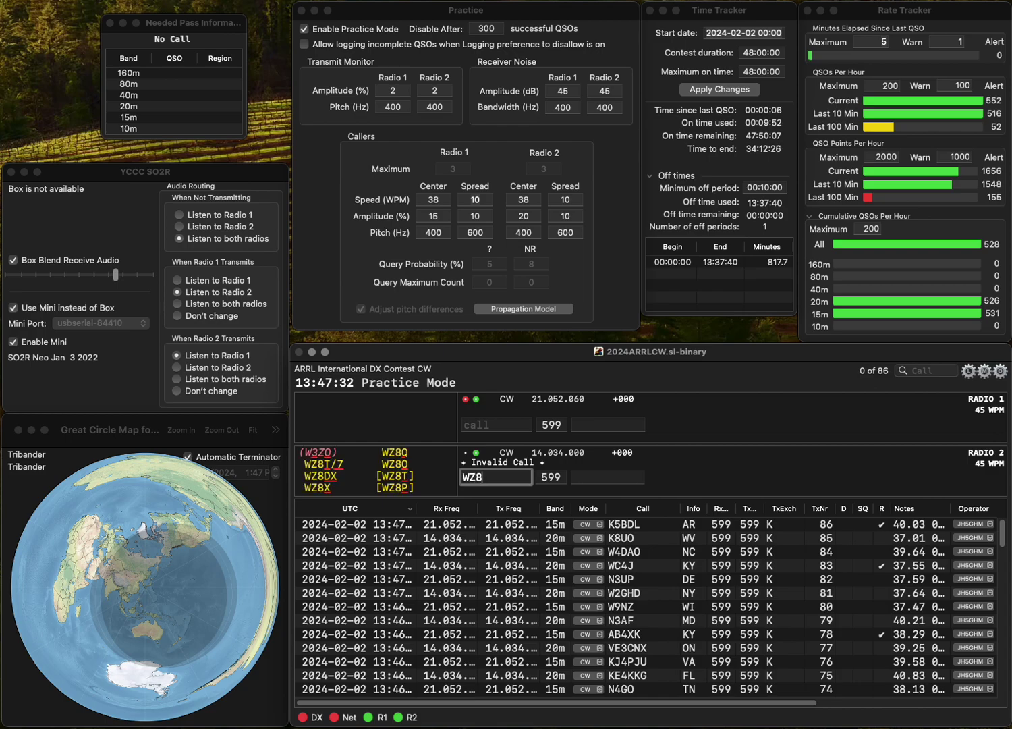
pyautogui.write('O')
pyautogui.press('Return')
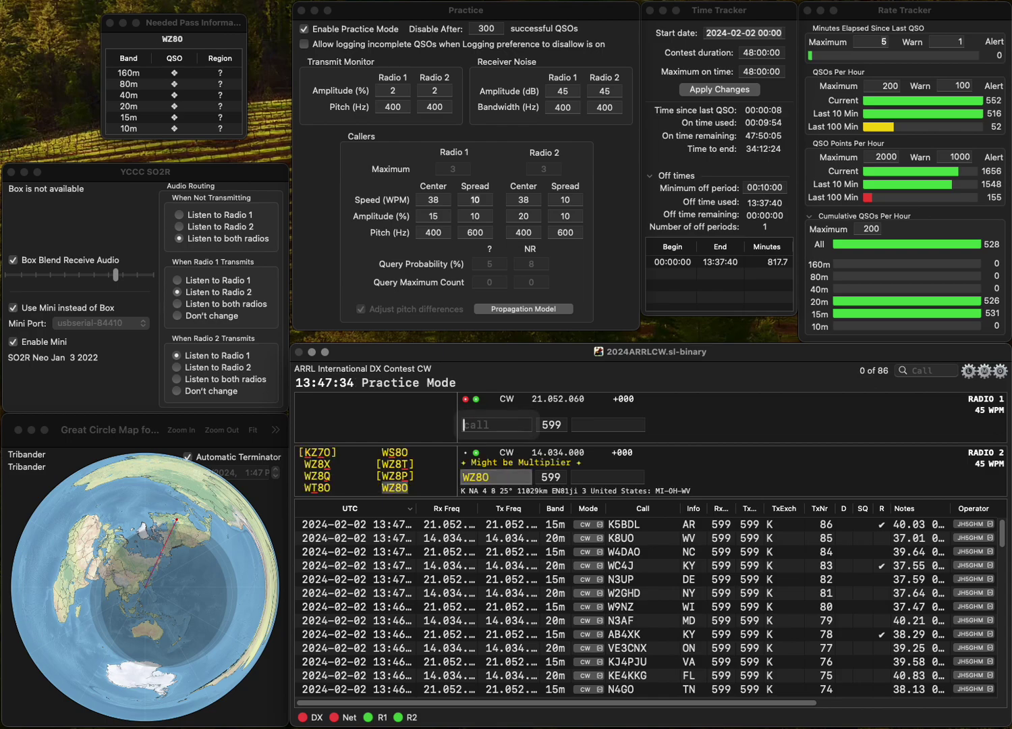
pyautogui.write('N7RQ')
pyautogui.press('Return')
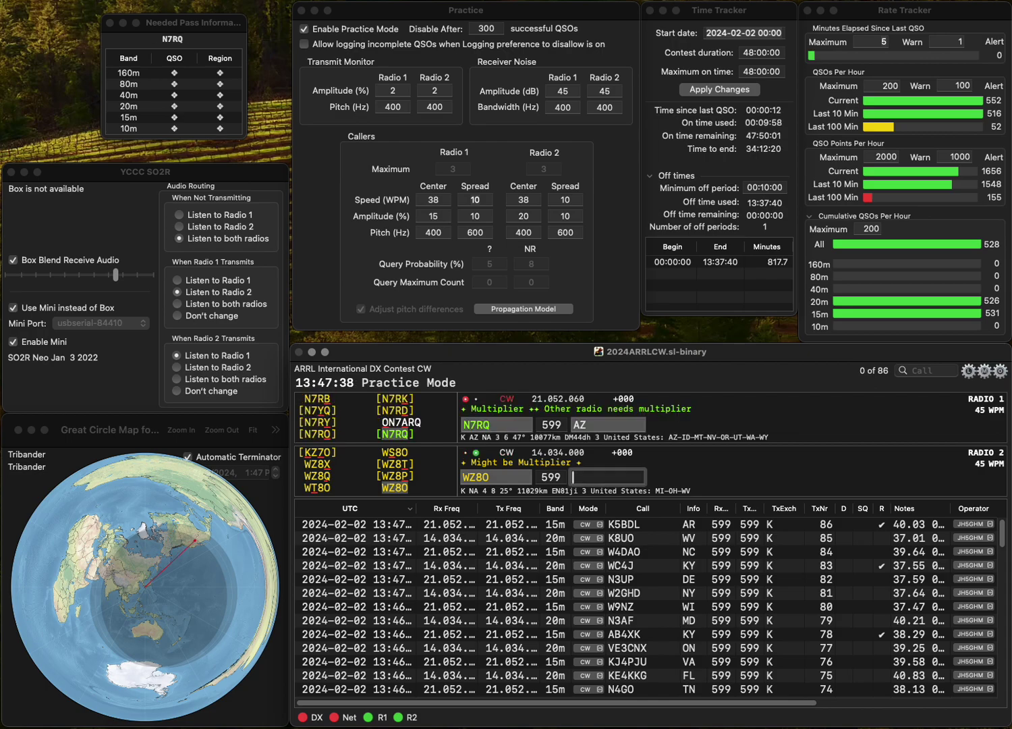
# Log WZ8O on Radio 2 with exchange MI and N7RQ on Radio 1 with exchange AZ.
pyautogui.write('MI')
pyautogui.press('Return')
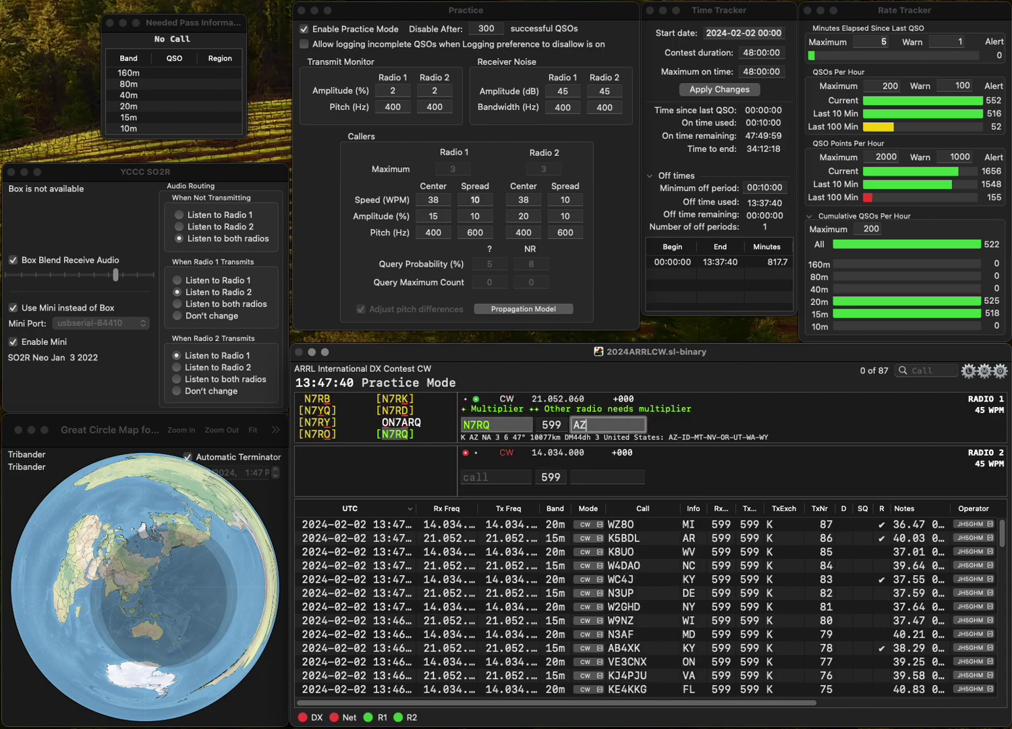
pyautogui.press('Return')
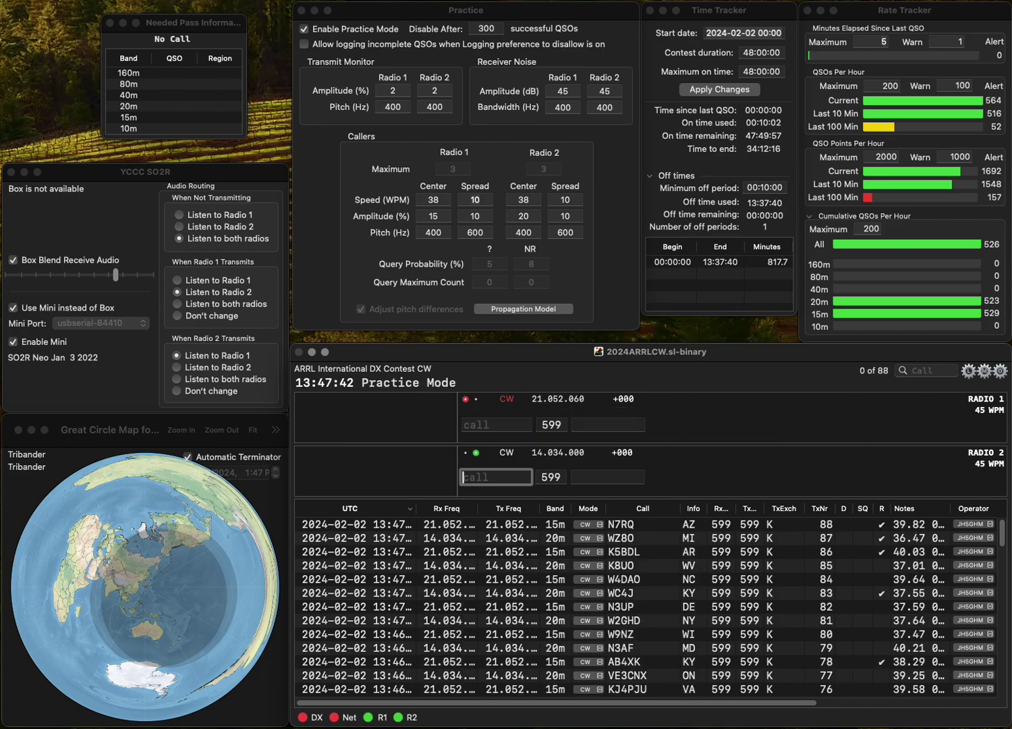
# Enter and send W1CW as the caller on Radio 2 and WA2ALP as the caller on Radio 1.
pyautogui.write('W1CW')
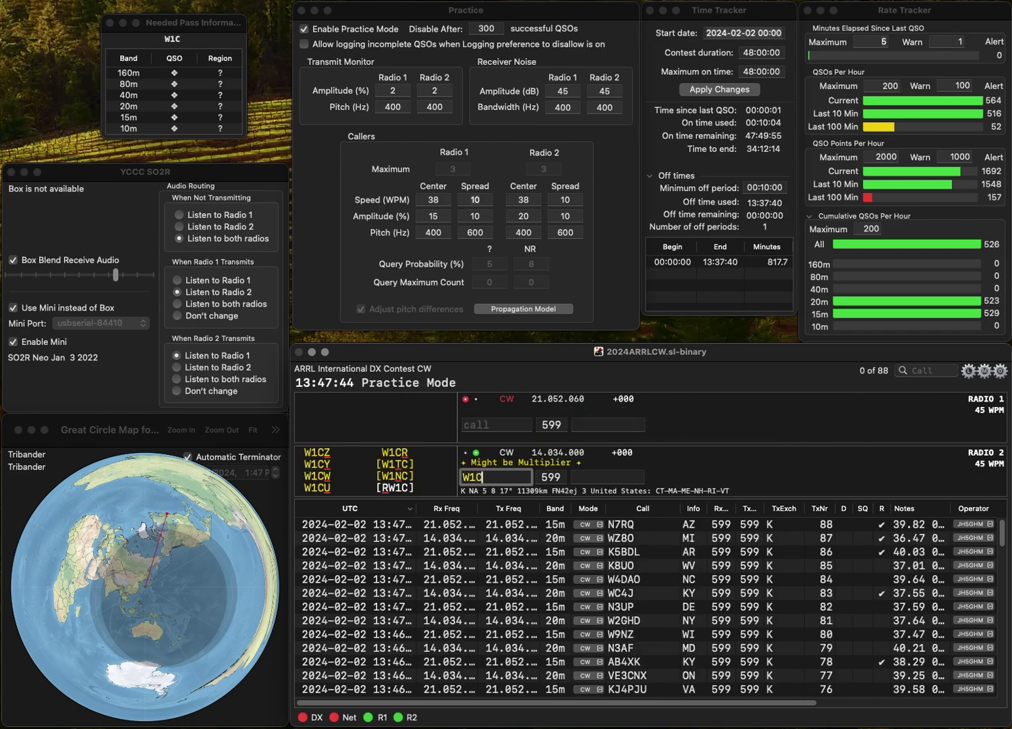
pyautogui.press('Return')
pyautogui.write('WA2ALP')
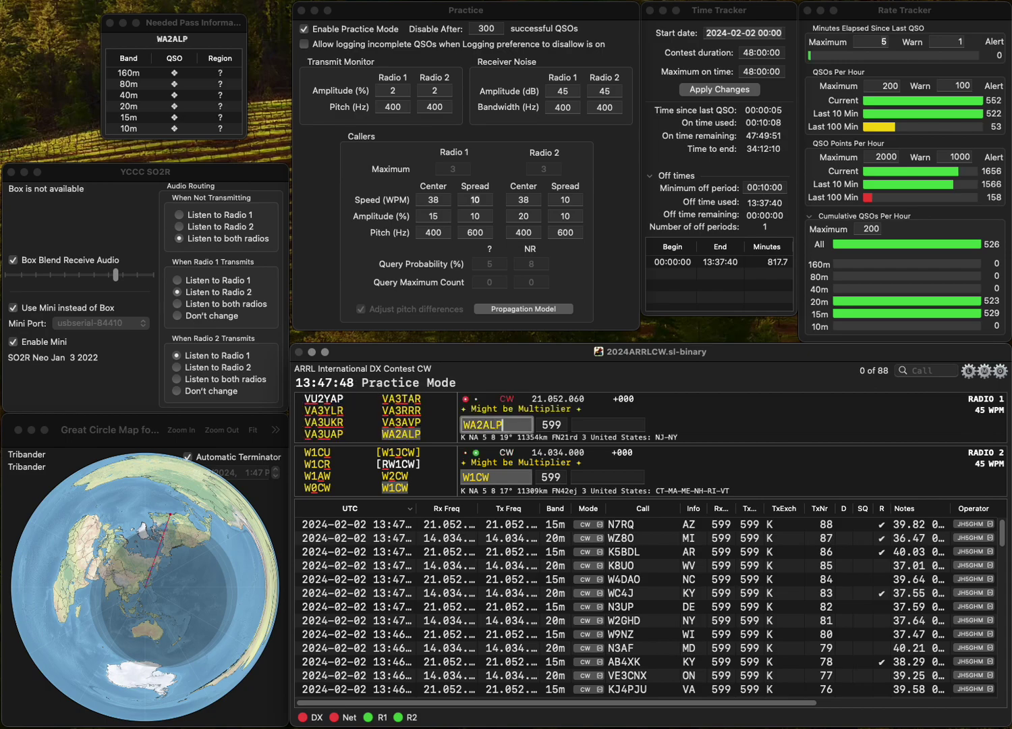
pyautogui.press('Return')
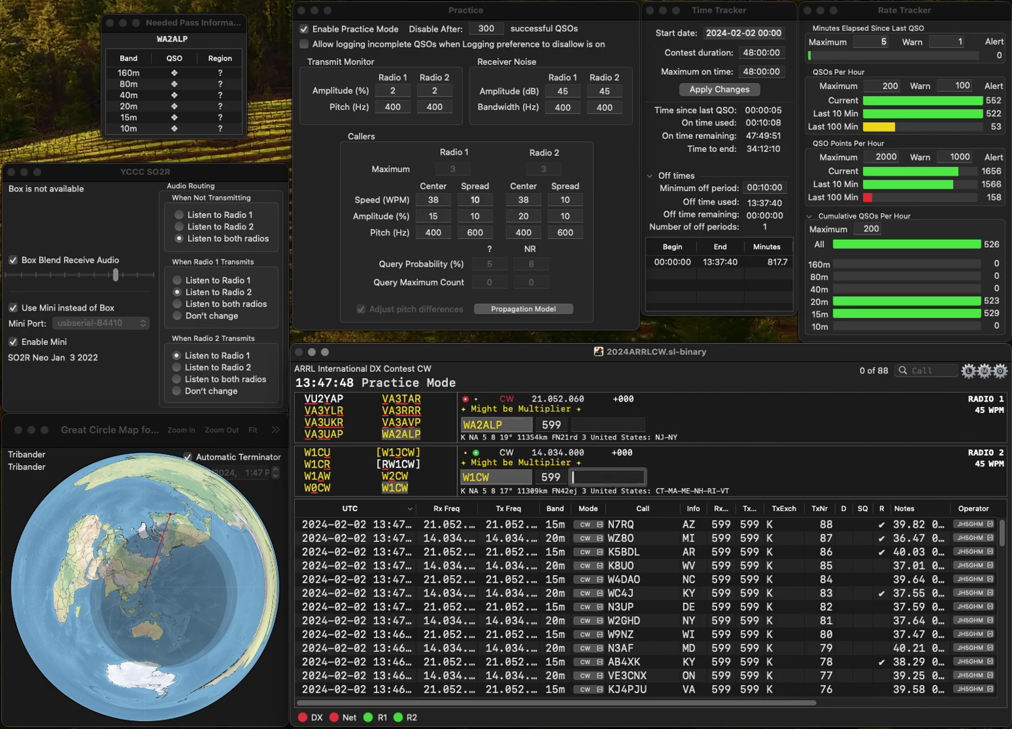
# Log W1CW on Radio 2 with exchange VT and WA2ALP on Radio 1 with exchange NY.
pyautogui.write('VT')
pyautogui.press('Return')
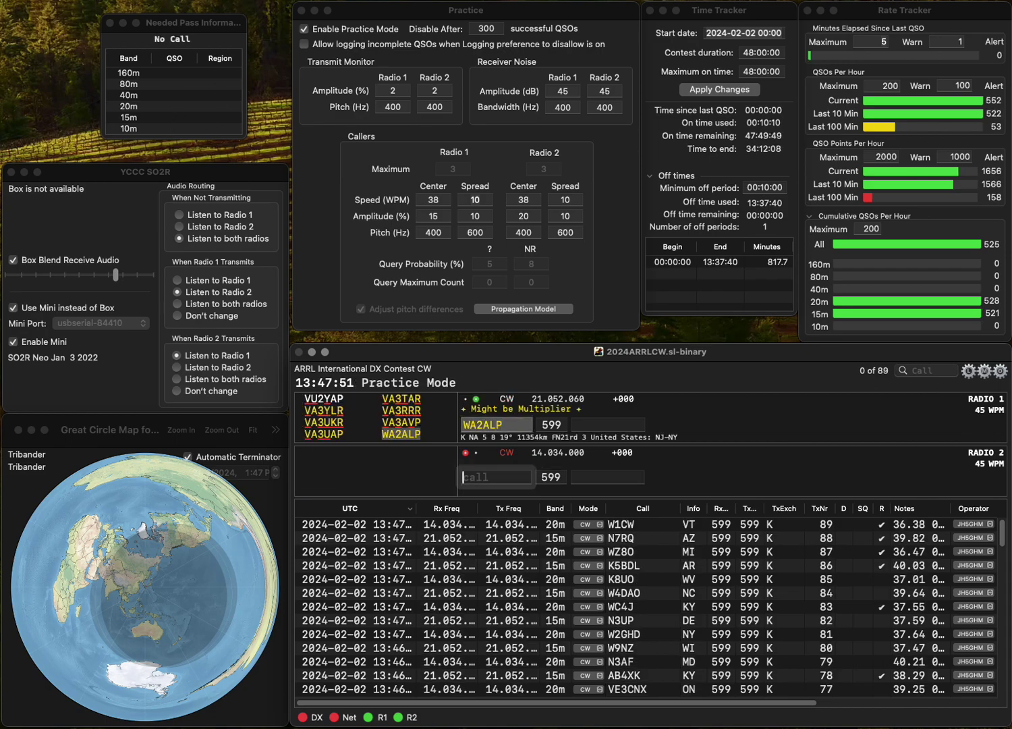
pyautogui.write('NY')
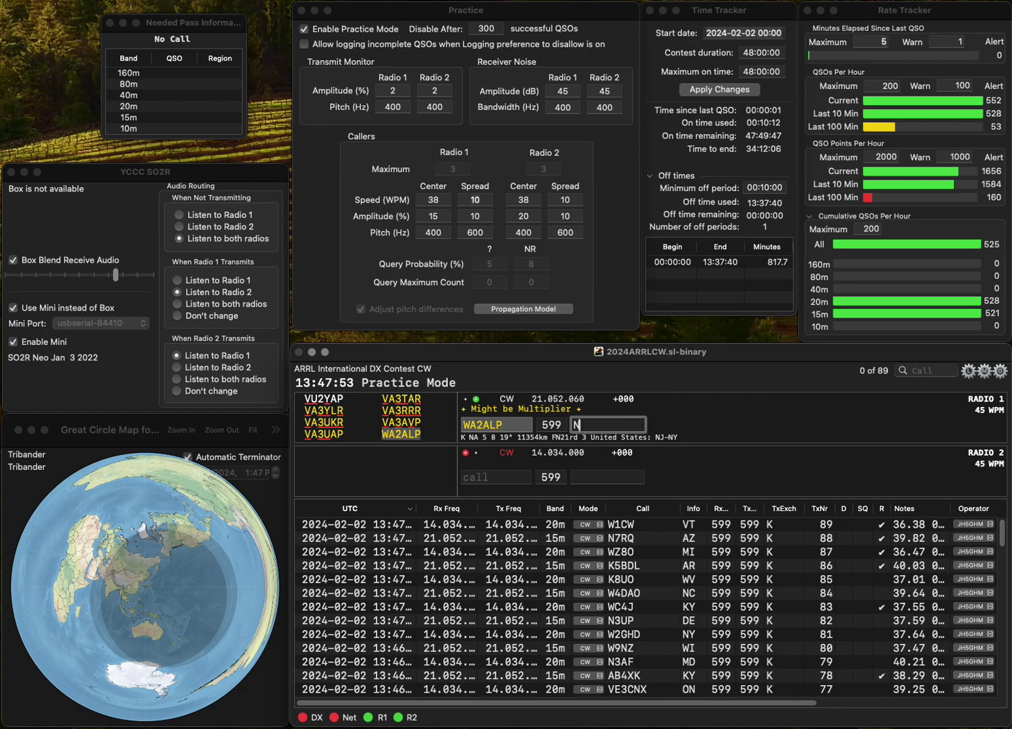
pyautogui.press('Return')
pyautogui.press('Tab')
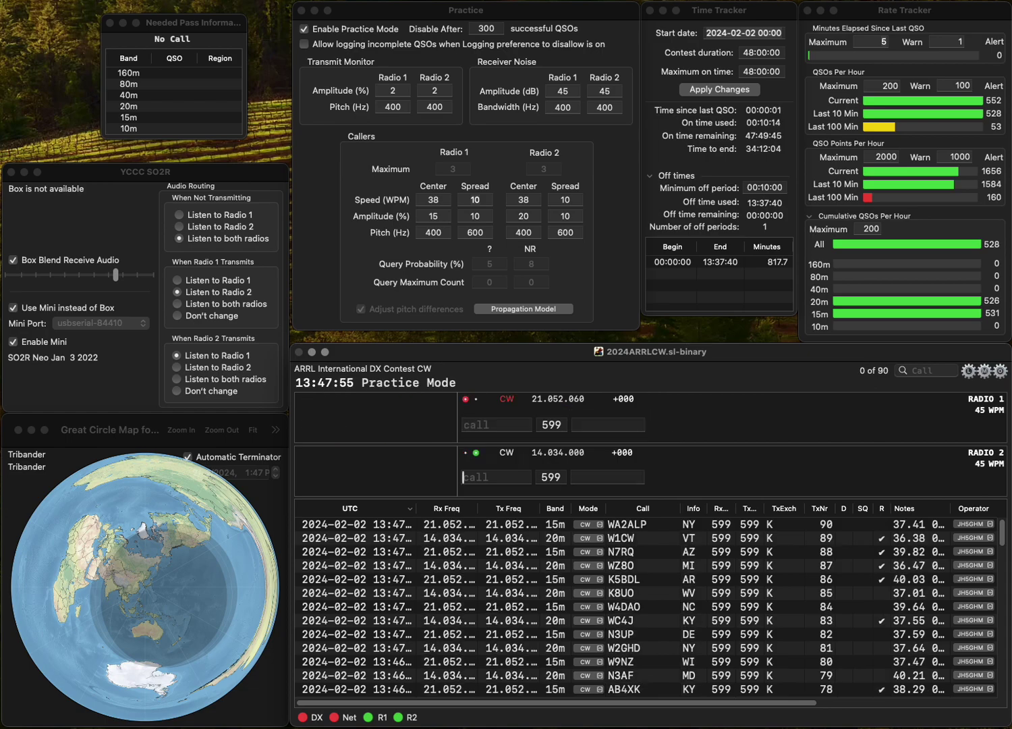
pyautogui.write('5SKM')
pyautogui.press('Home')
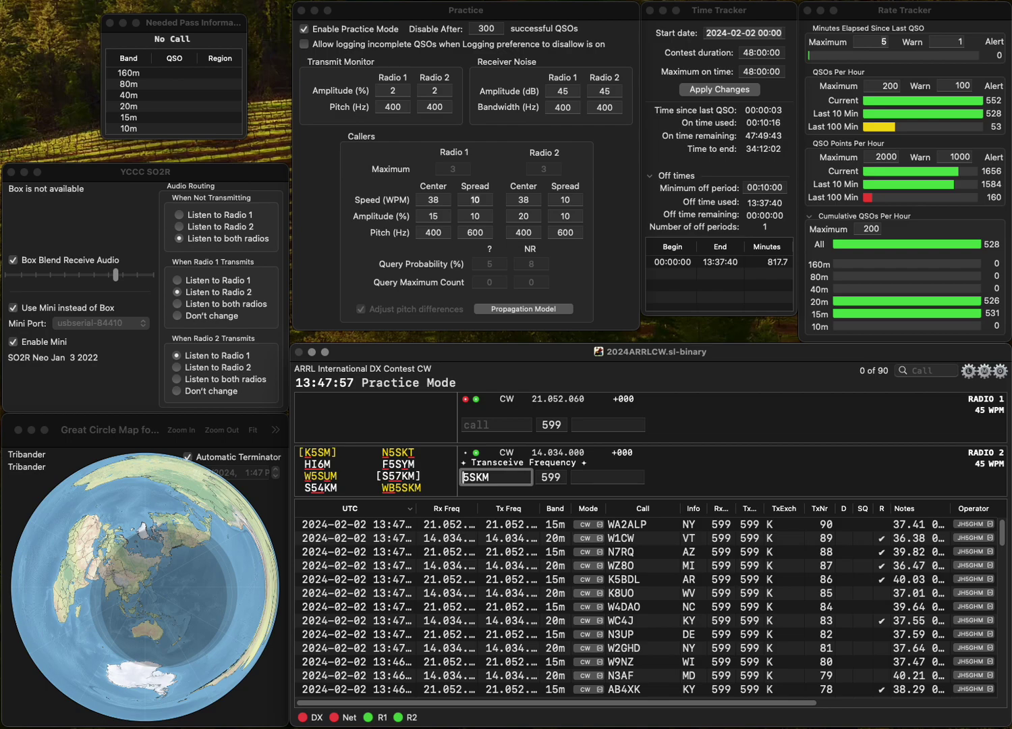
pyautogui.write('WB')
pyautogui.press('Return')
pyautogui.press('Down')
pyautogui.press('Return')
pyautogui.press('Up')
pyautogui.write('W3')
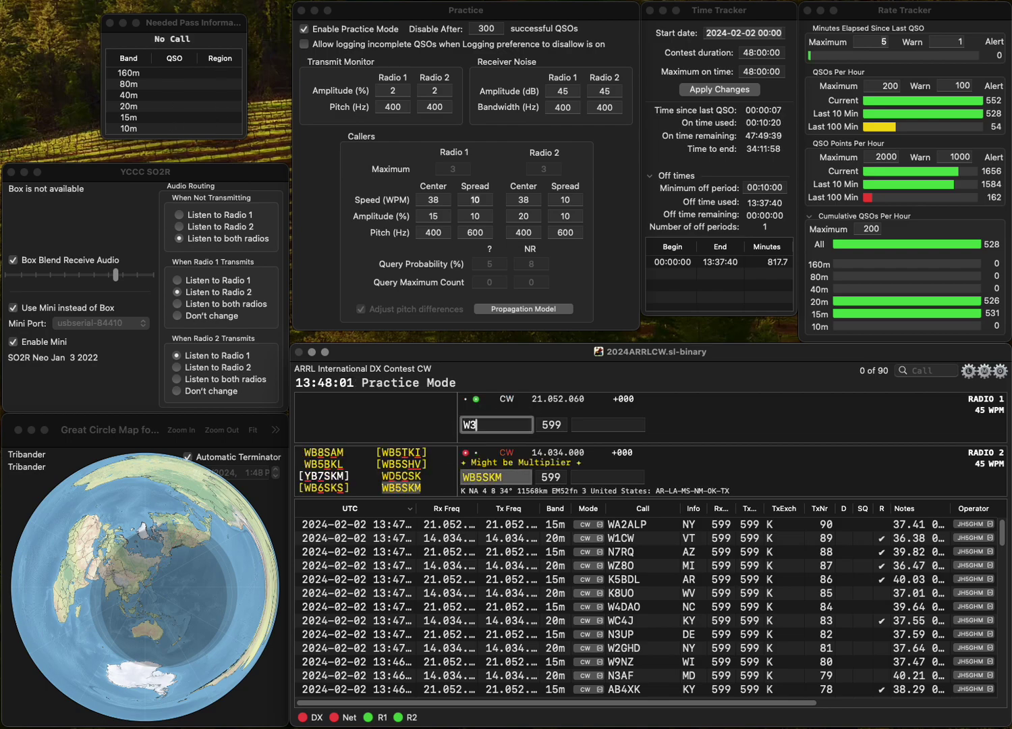
pyautogui.write('NU')
pyautogui.press('Return')
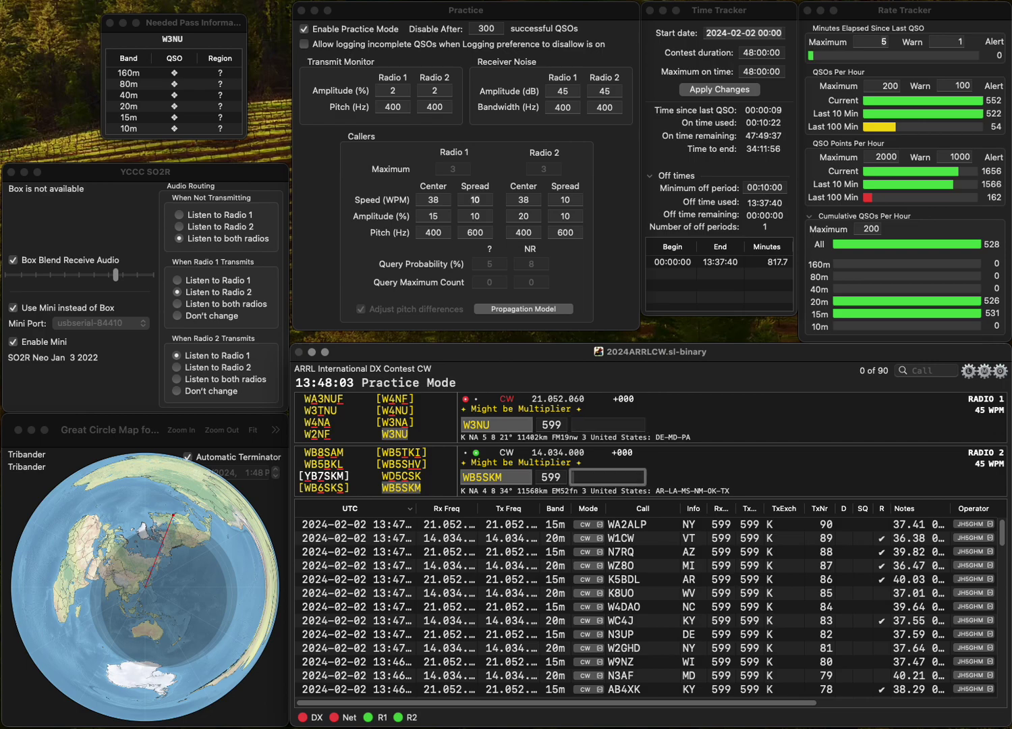
pyautogui.press('Return')
pyautogui.write('MD')
pyautogui.press('Return')
# Enter and send WI9P as the caller on Radio 2 and WN9ZJK as the caller on Radio 1.
pyautogui.write('WI9P')
pyautogui.press('Return')
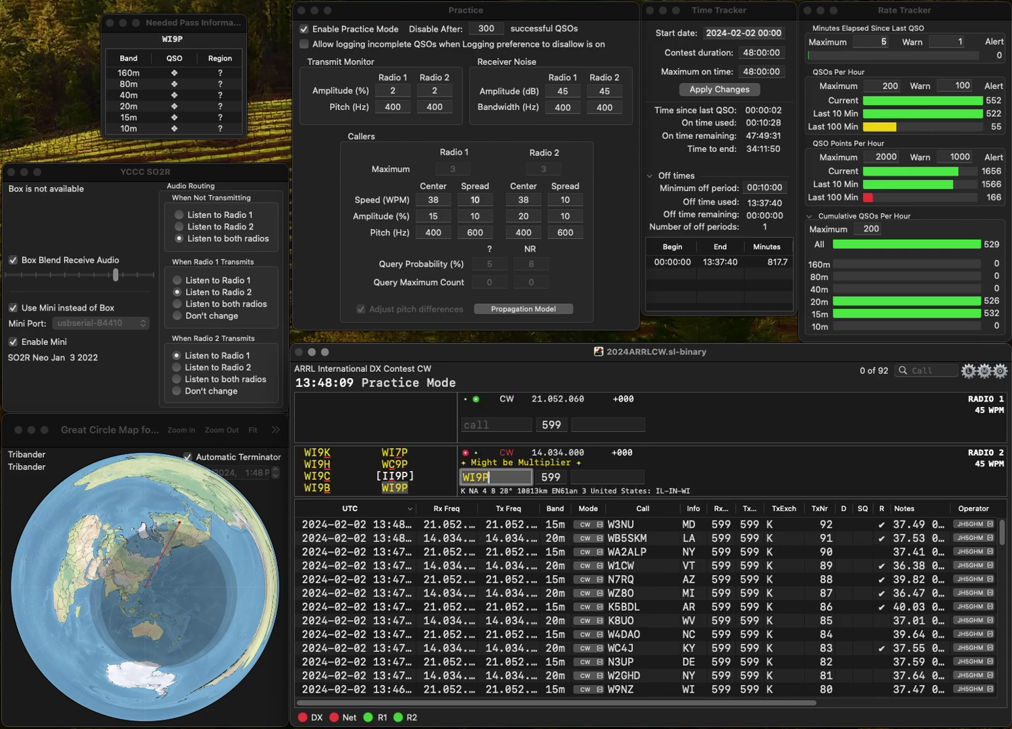
pyautogui.write('WN9ZJK')
pyautogui.press('Return')
pyautogui.write('IN')
pyautogui.press('Return')
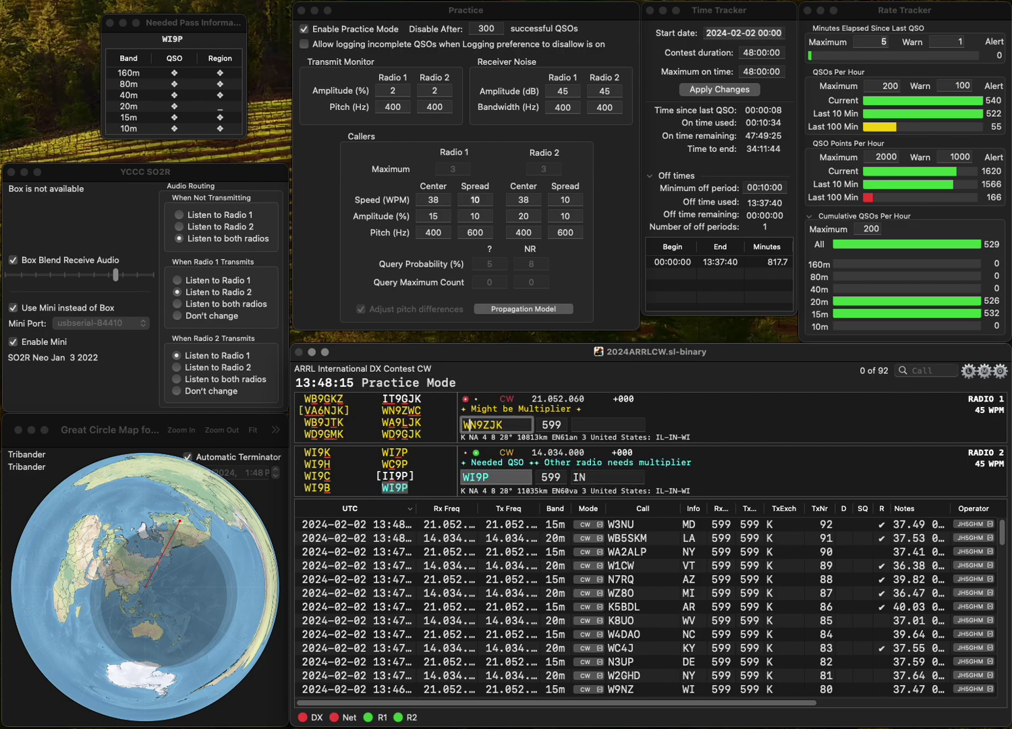
pyautogui.write('D')
pyautogui.click(490, 425)
pyautogui.press('BackSpace')
pyautogui.write('G')
pyautogui.click(496, 478)
pyautogui.write('2MM')
pyautogui.click(462, 477)
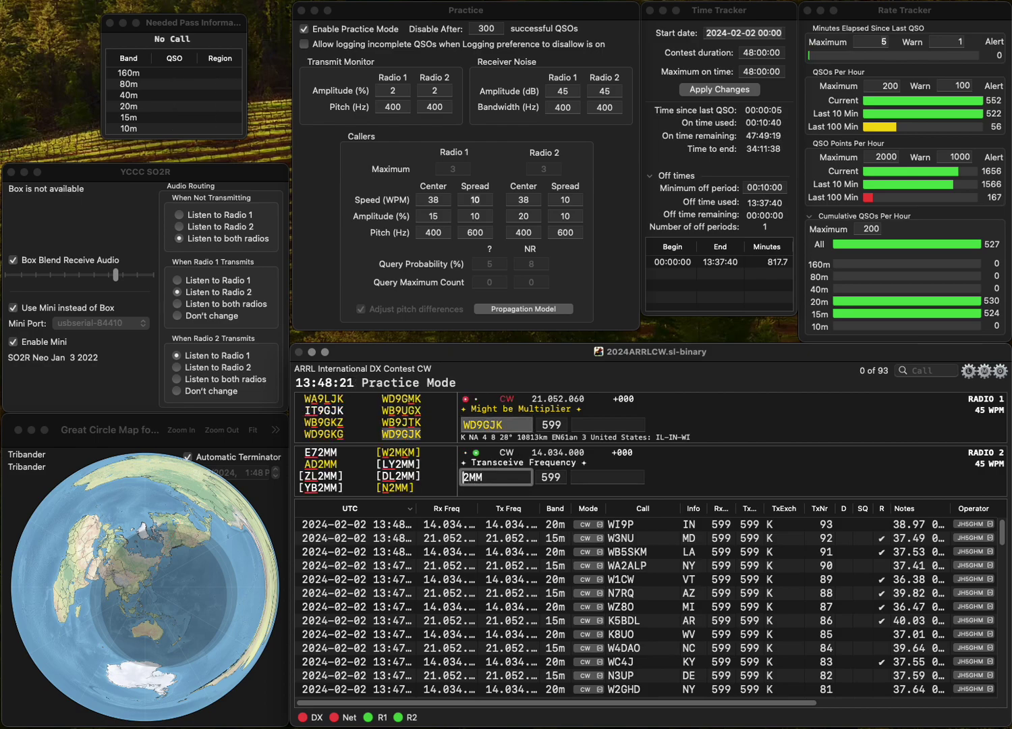
pyautogui.write('VA')
pyautogui.press('Return')
pyautogui.write('IN')
pyautogui.press('Return')
pyautogui.press('space')
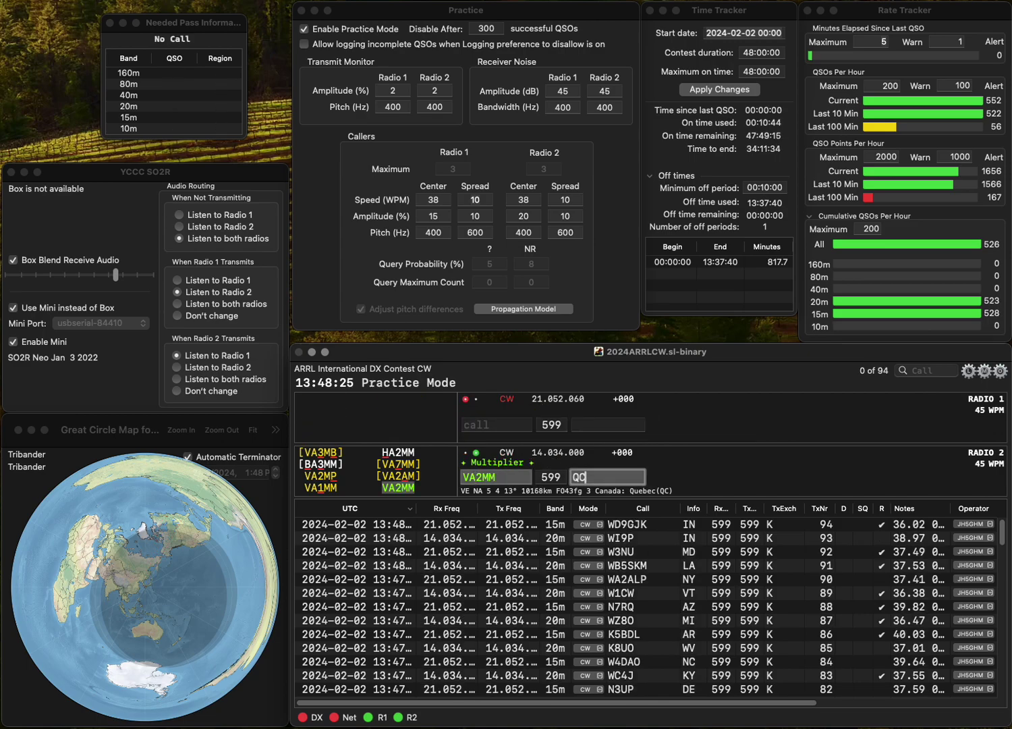
pyautogui.press('Return')
# Enter and send K0DD as the caller on Radio 1 and KT0W as the caller on Radio 2.
pyautogui.write('K0DD')
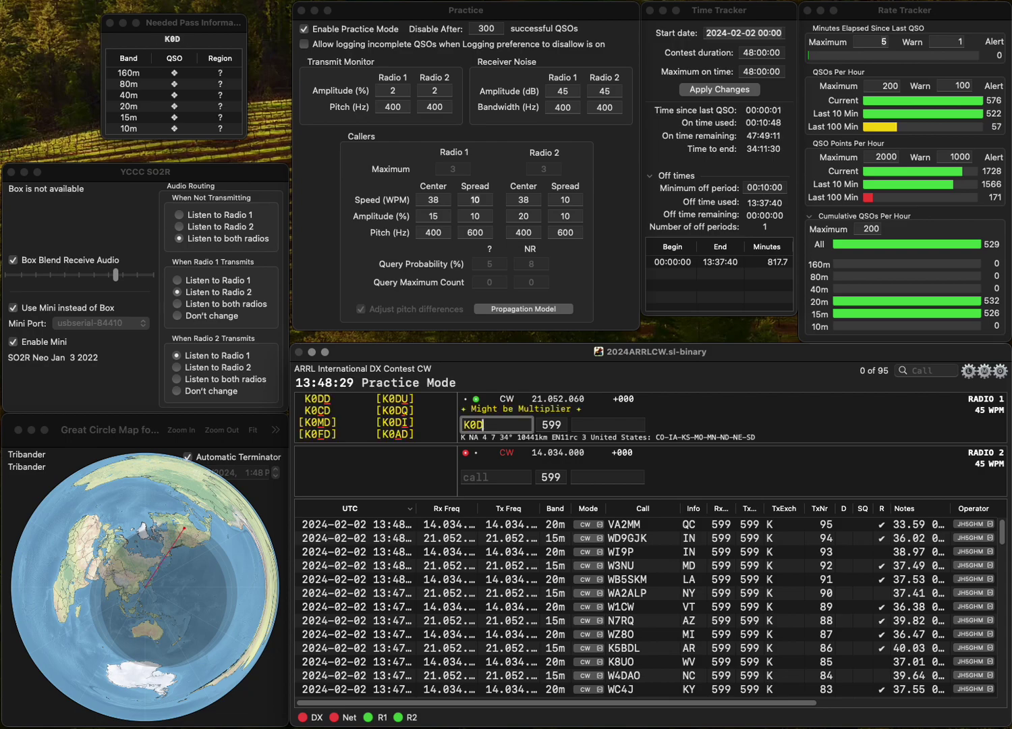
pyautogui.press('Return')
pyautogui.write('KT')
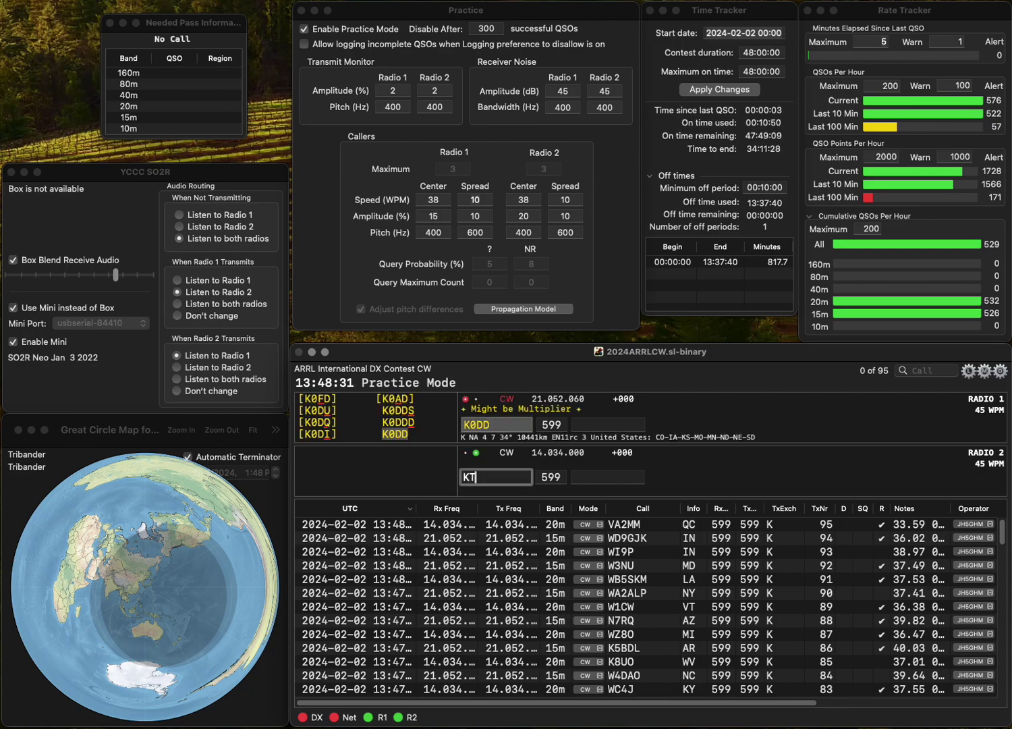
pyautogui.write('0W')
pyautogui.press('Return')
pyautogui.write('M')
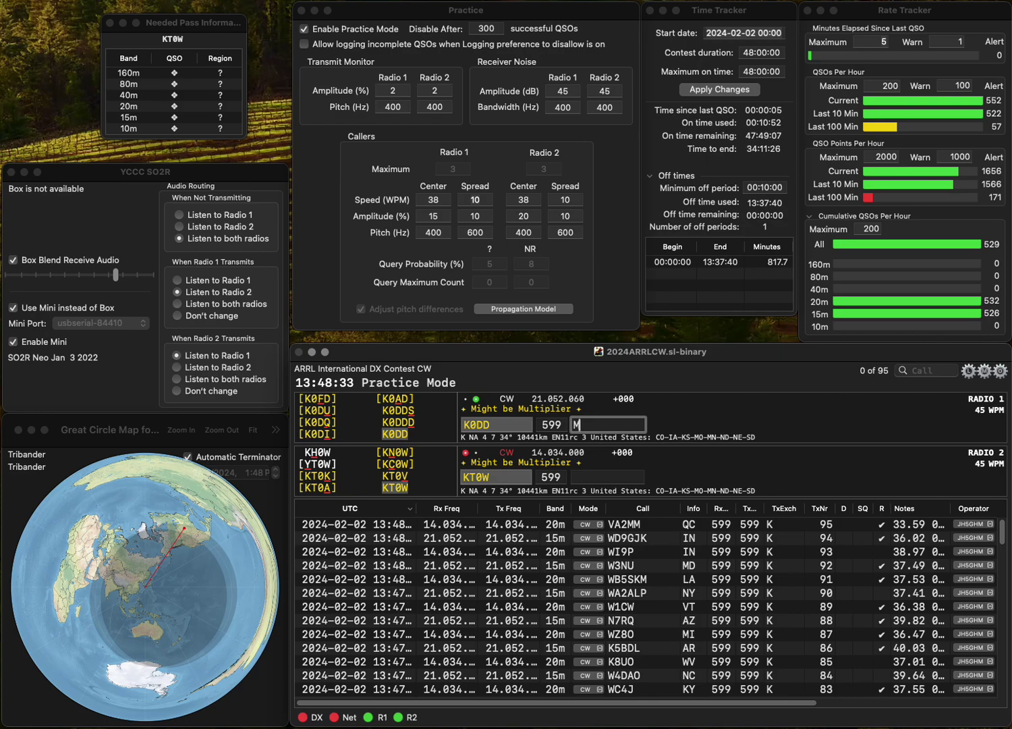
pyautogui.write('N')
pyautogui.press('Return')
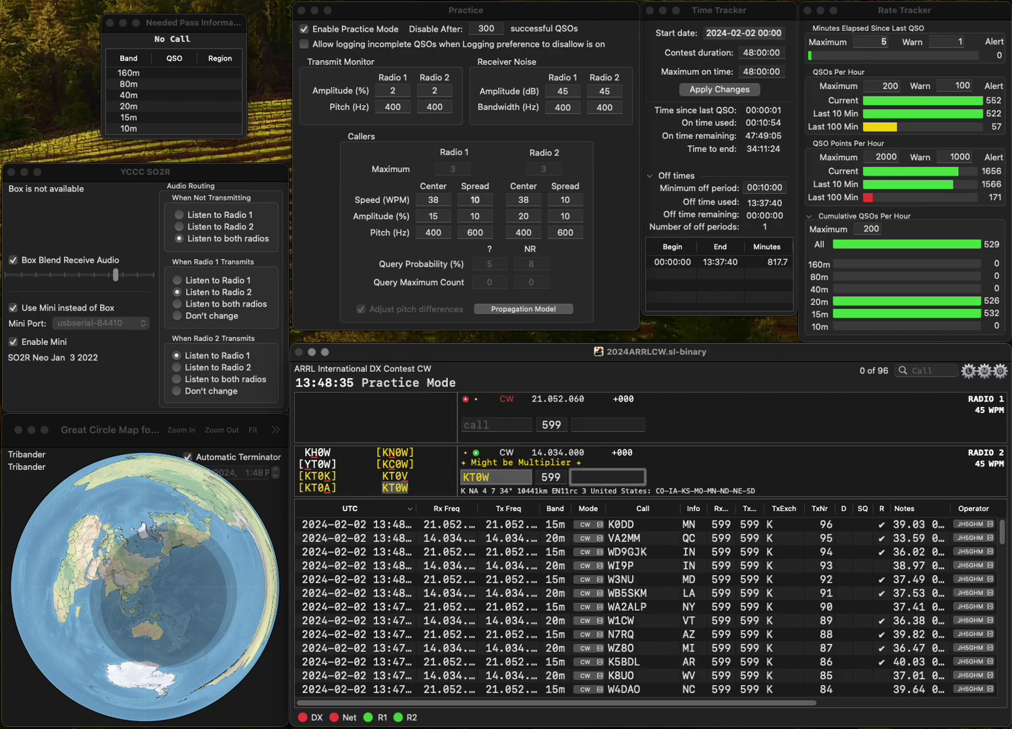
pyautogui.press('Return')
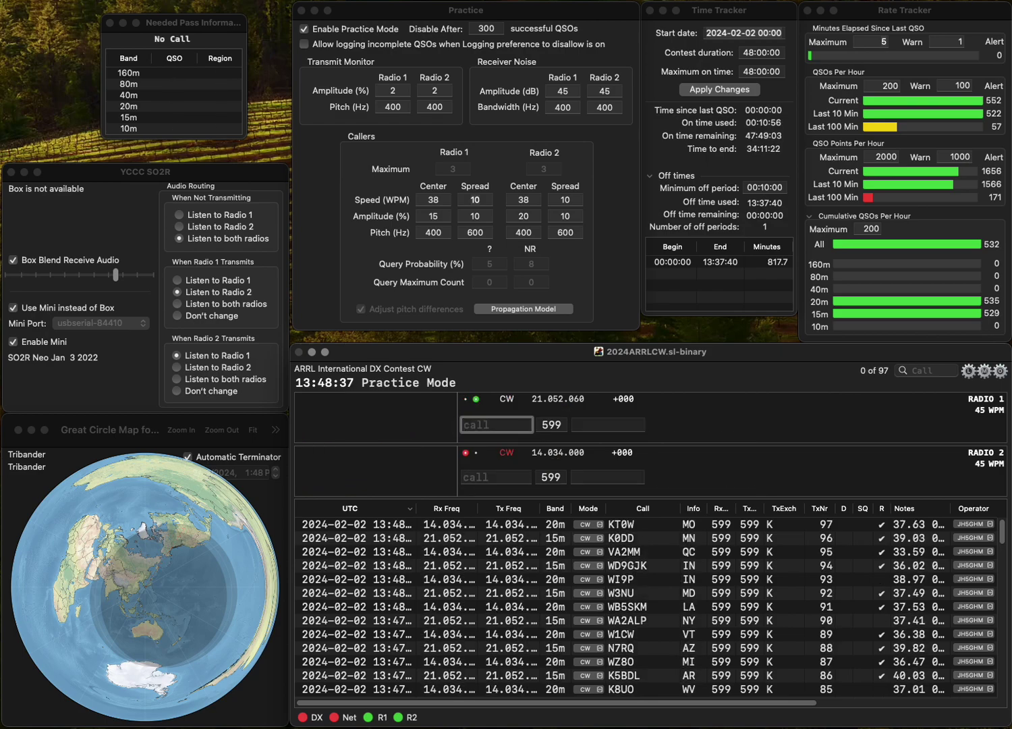
pyautogui.write('KC3')
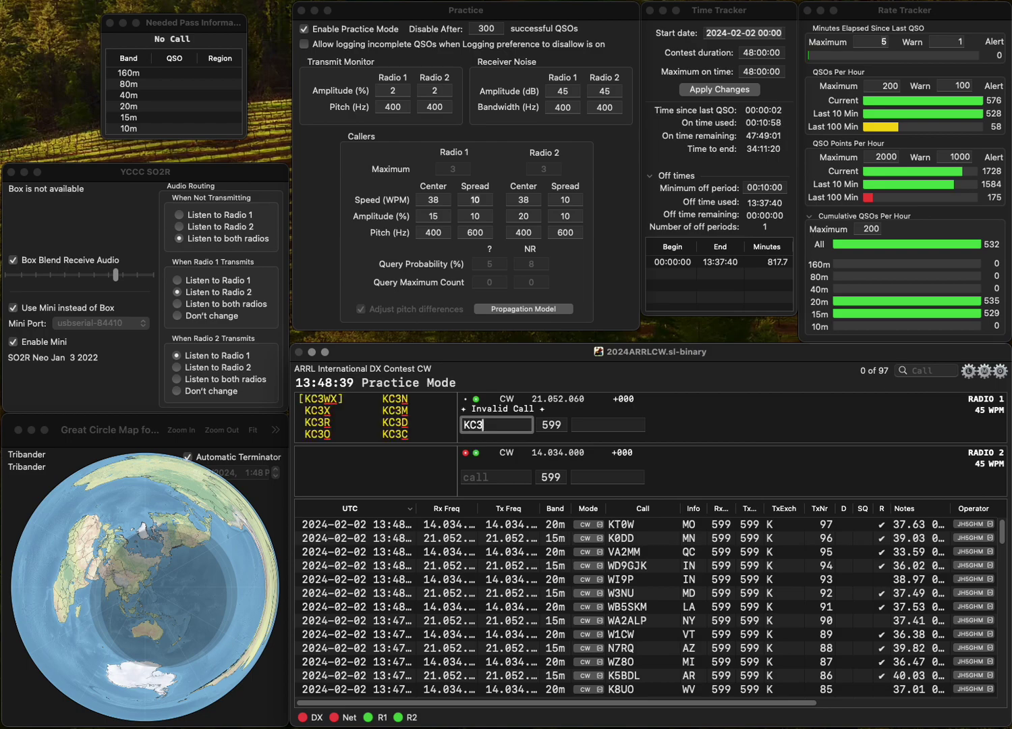
pyautogui.write('ACQ')
pyautogui.press('Return')
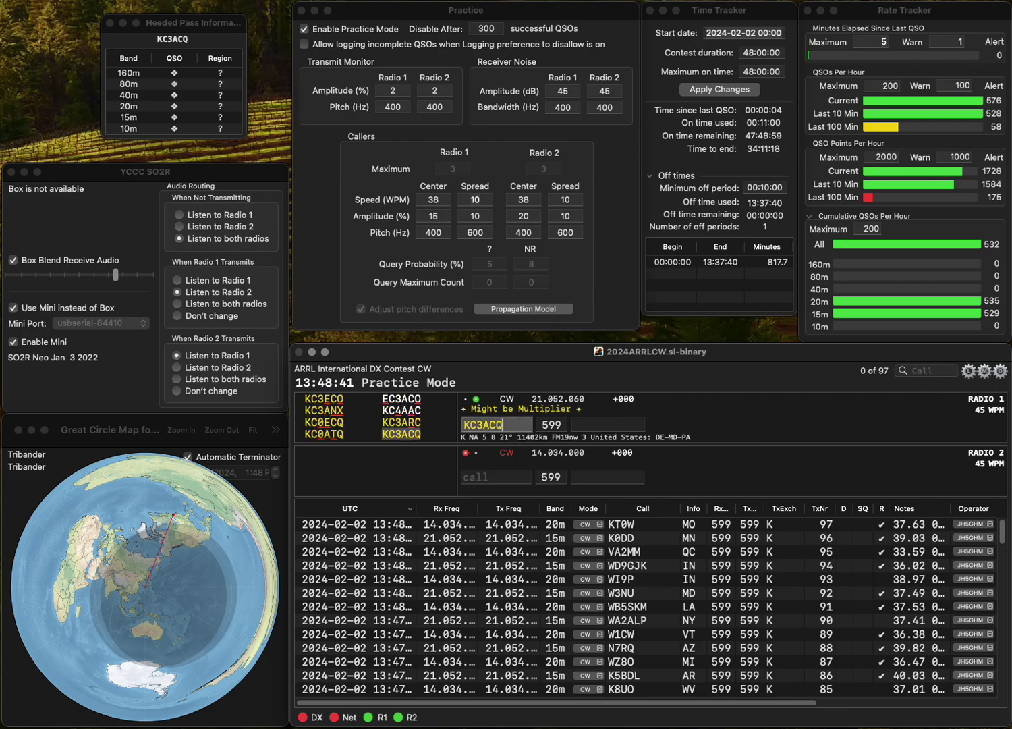
pyautogui.write('W3RJ')
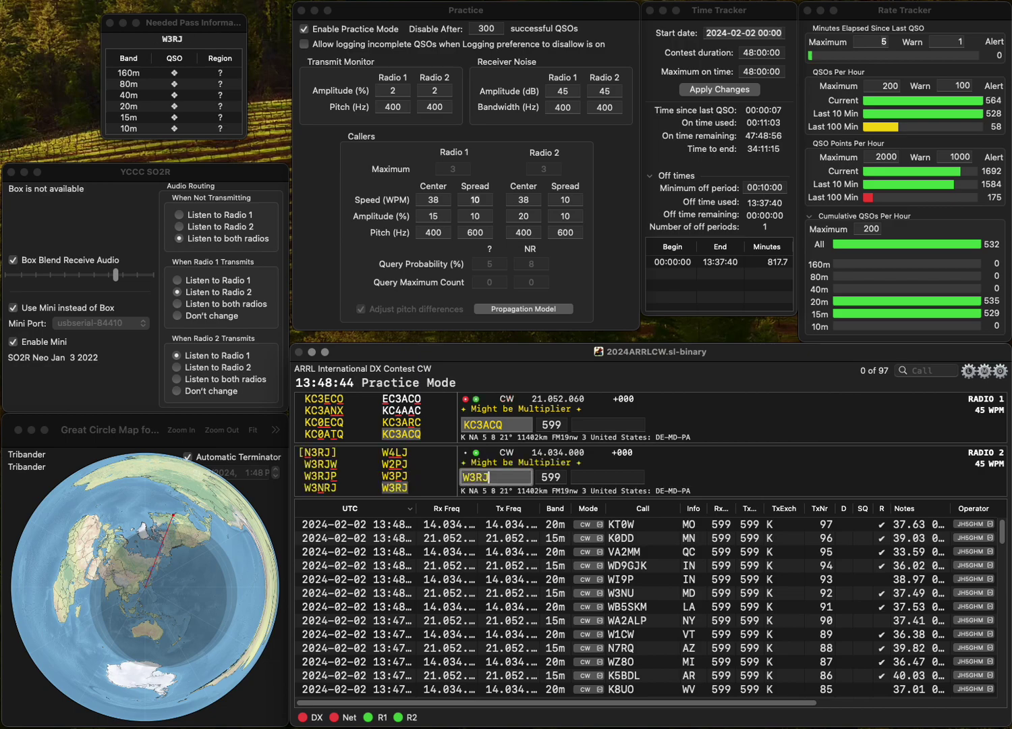
pyautogui.press('Return')
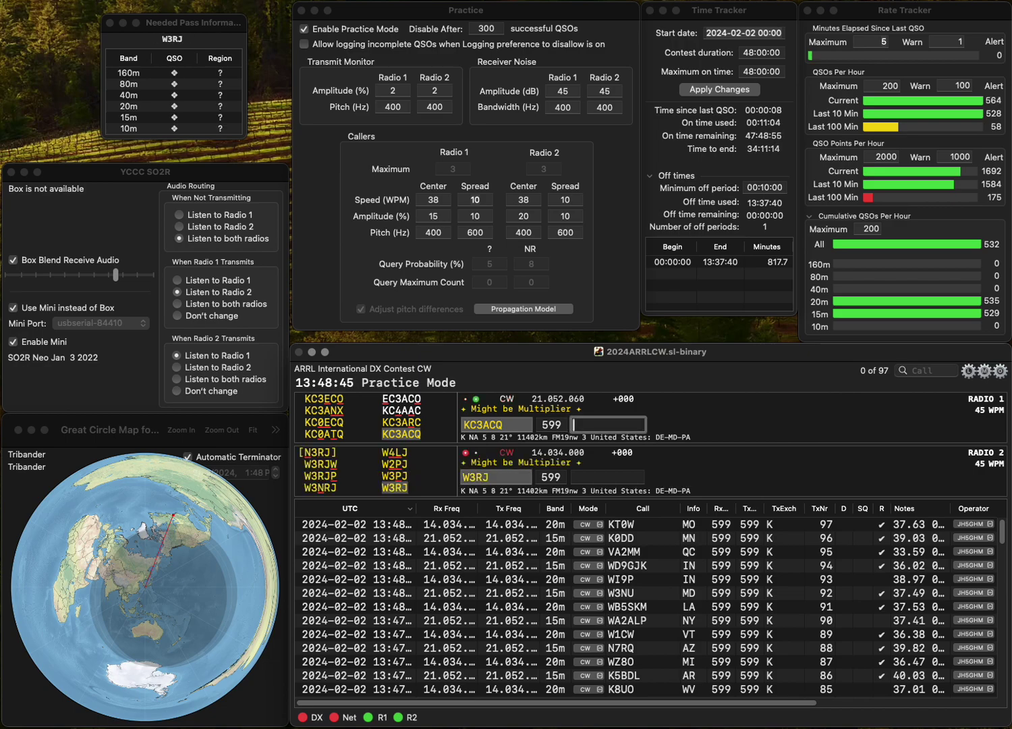
# Log KC3ACQ on Radio 1 with exchange DE and W3RJ on Radio 2 with exchange MD.
pyautogui.write('DE')
pyautogui.press('Return')
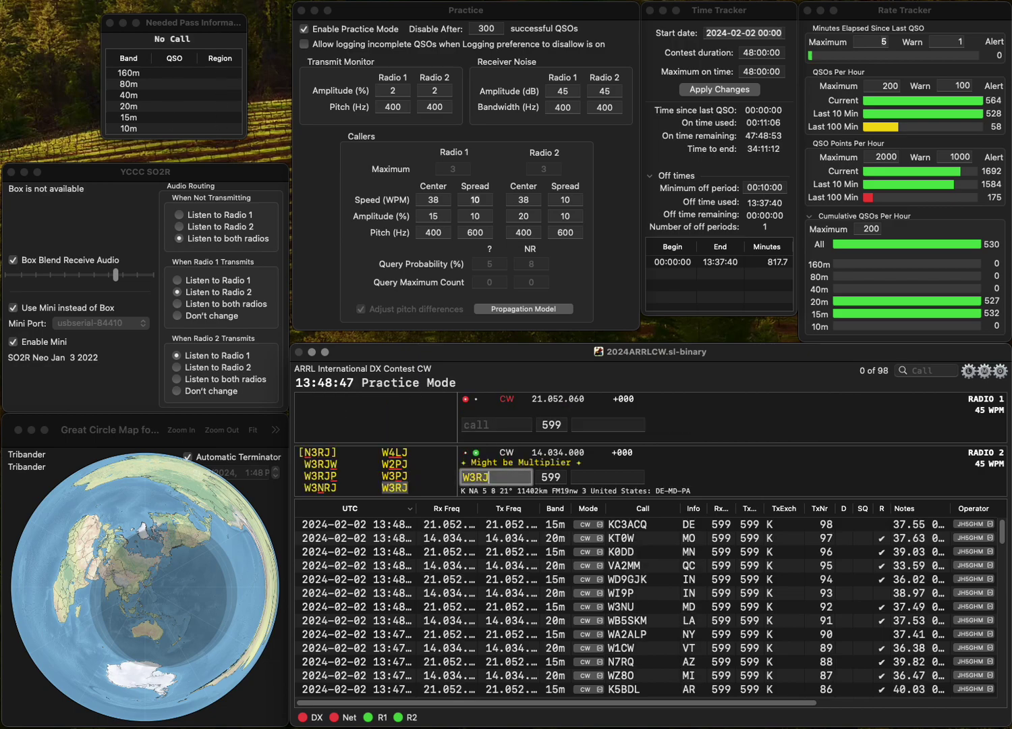
pyautogui.press('Tab')
pyautogui.write('ND')
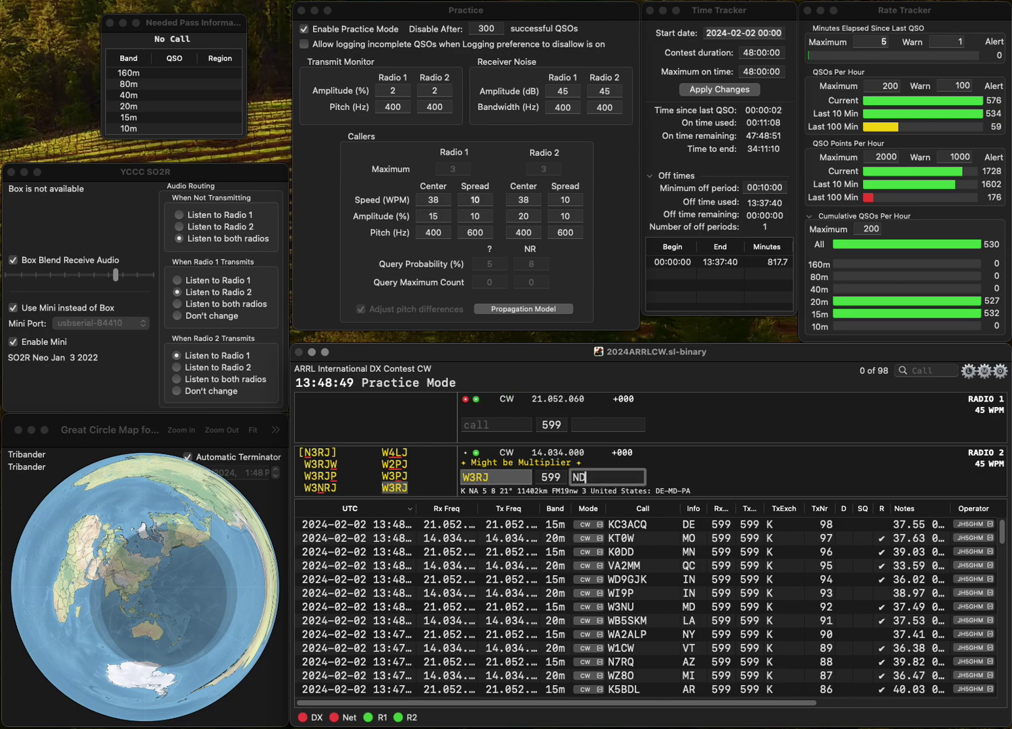
pyautogui.write('MD')
pyautogui.press('Return')
pyautogui.write('3P')
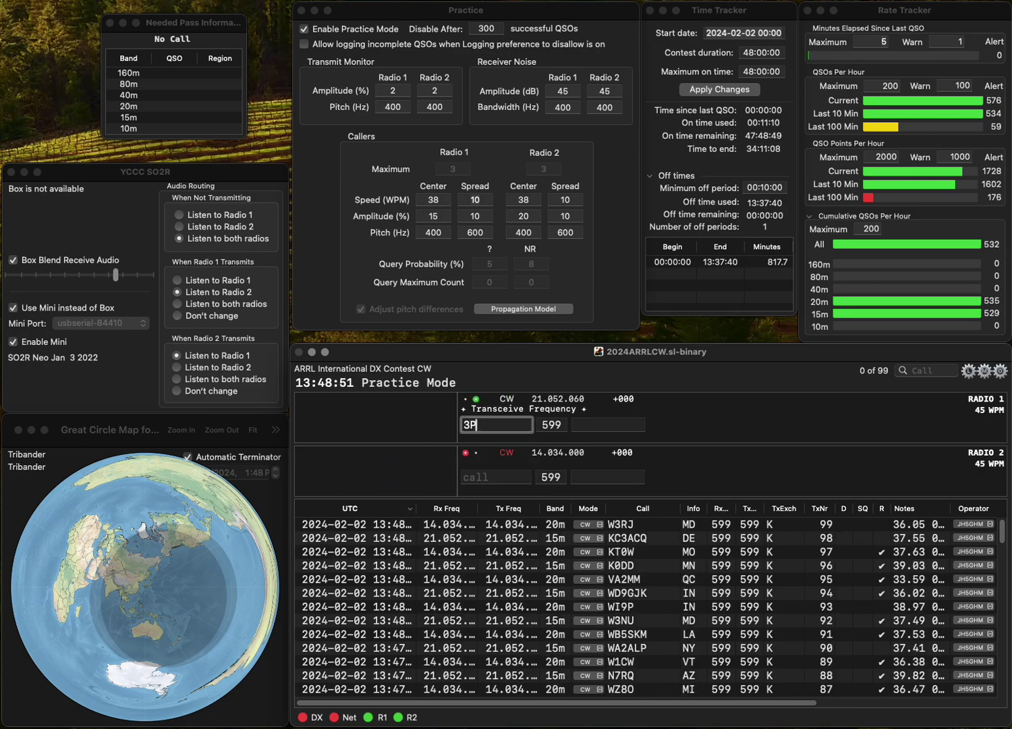
pyautogui.write('Q')
pyautogui.press('Home')
pyautogui.write('VE')
pyautogui.press('Return')
pyautogui.write('KD5DSQ')
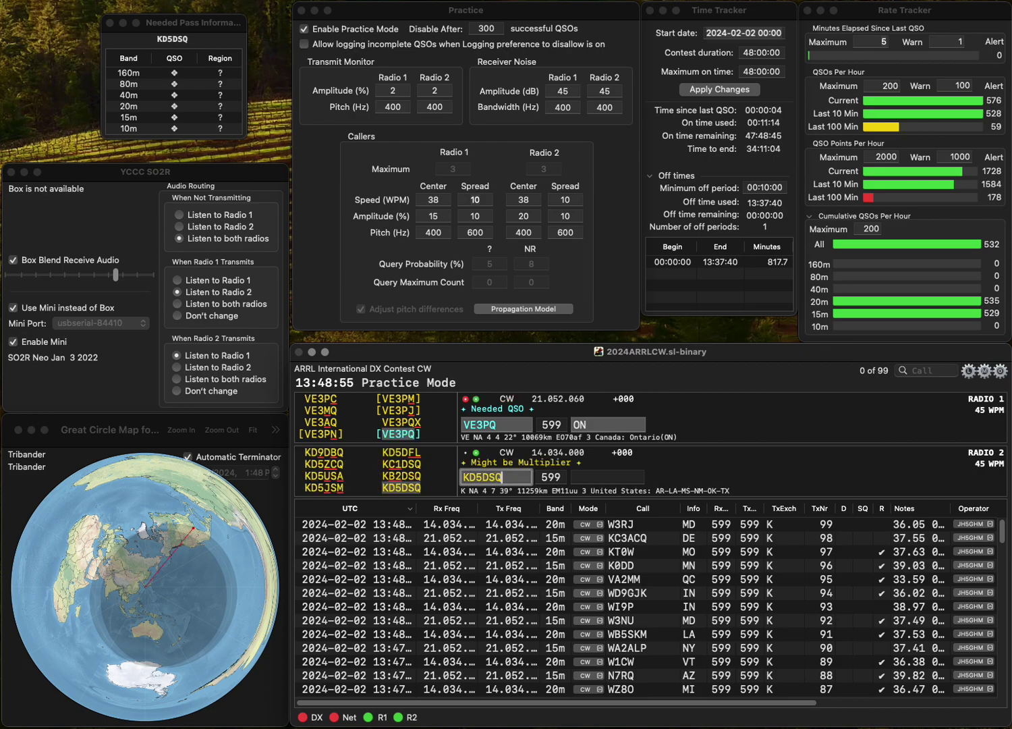
pyautogui.press('Return')
pyautogui.press('Return')
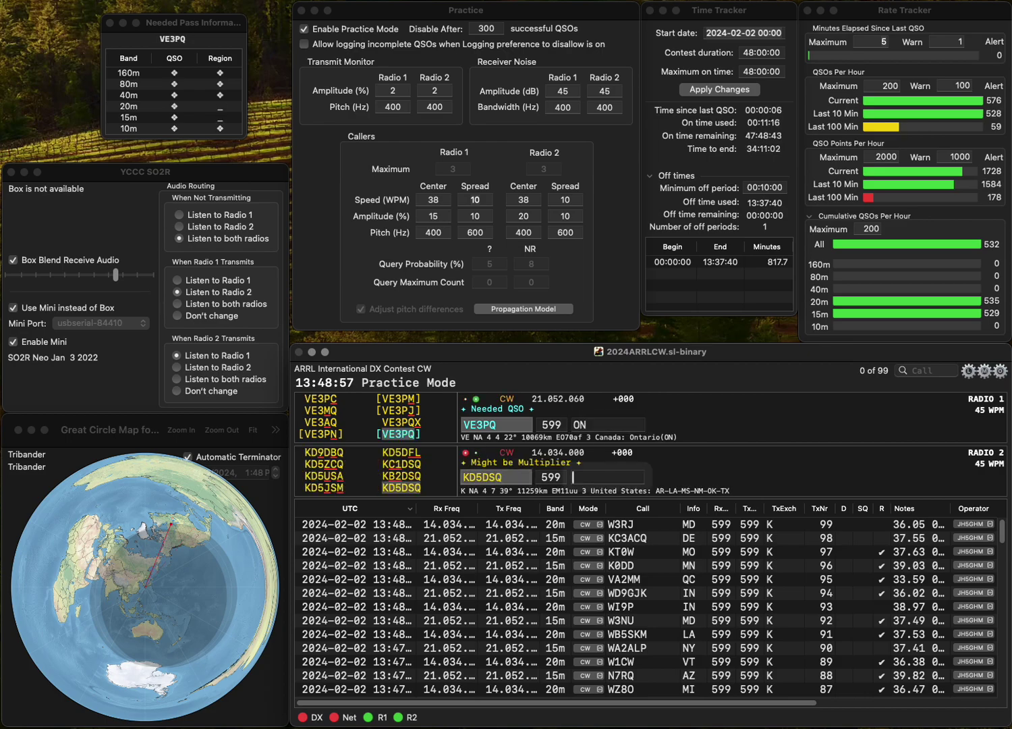
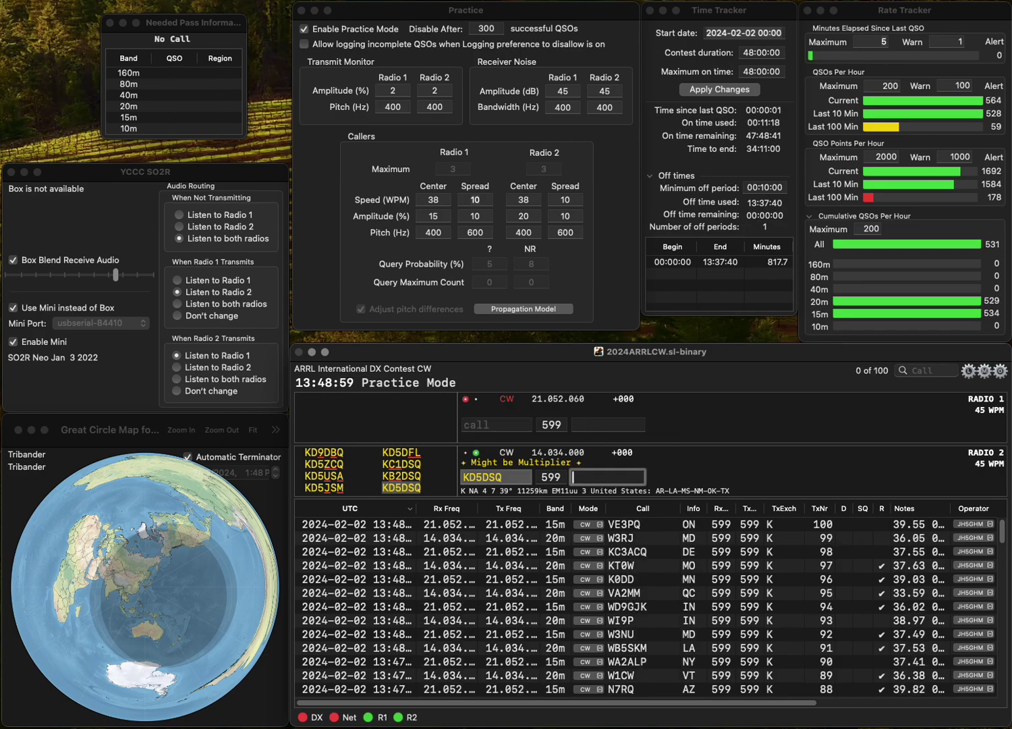
# Log KD5DSQ on Radio 2 with exchange MS, and enter and send W1MB as the caller on Radio 1.
pyautogui.write('MS')
pyautogui.press('Return')
pyautogui.write('W1MB')
pyautogui.press('Return')
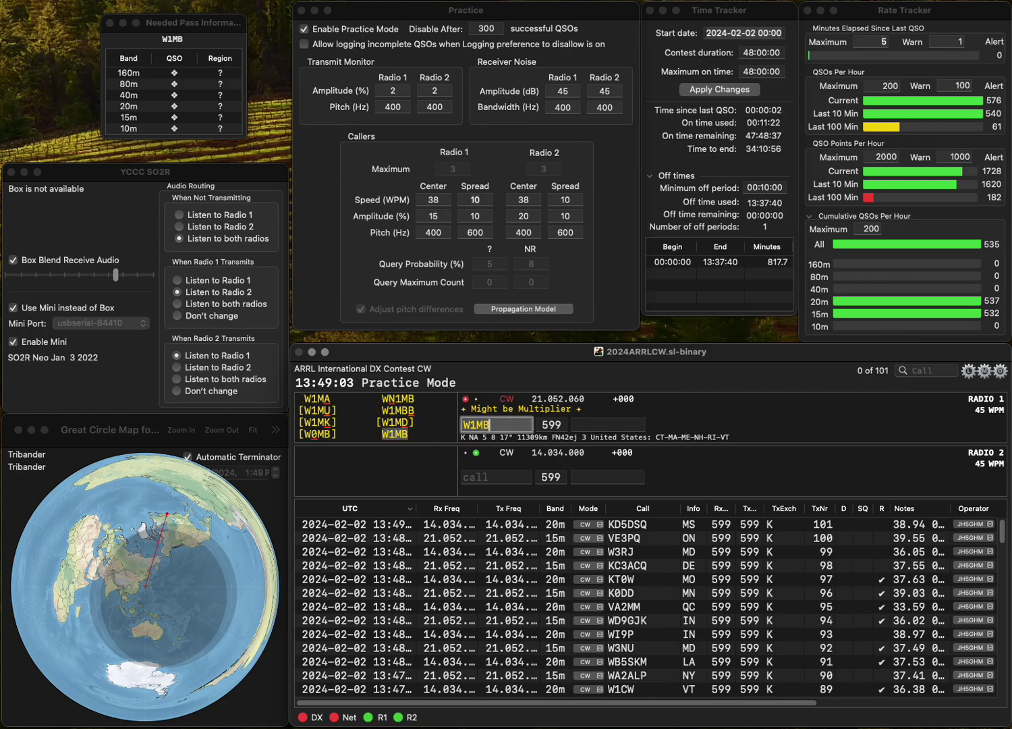
pyautogui.write('VE3NDB')
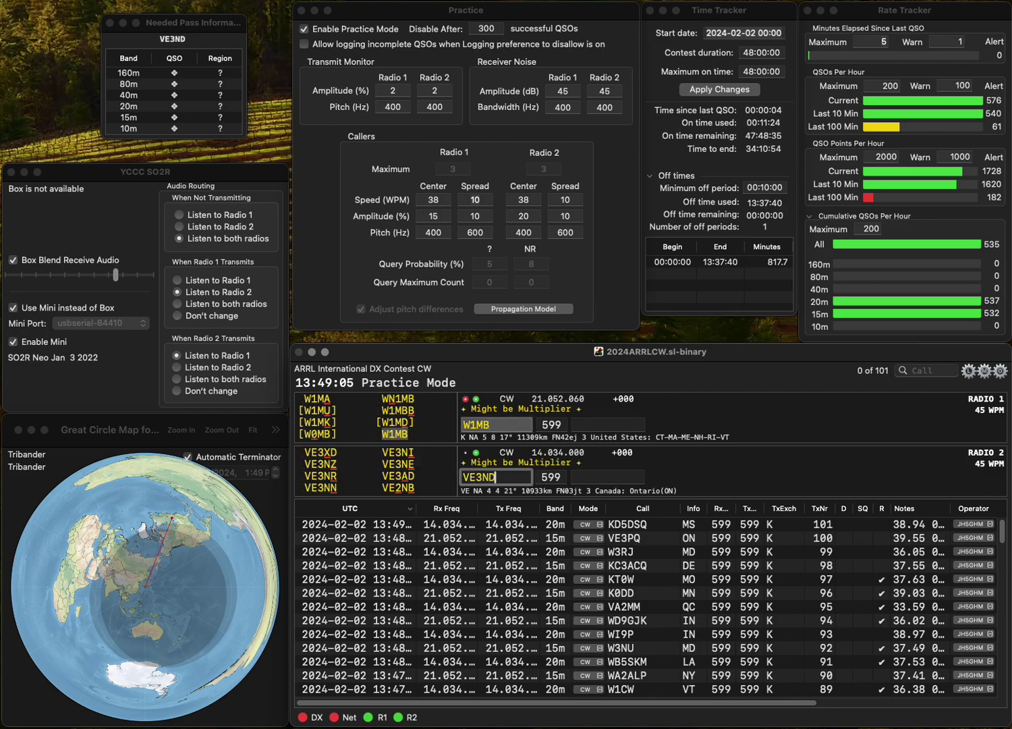
pyautogui.press('Right')
pyautogui.press('Right')
pyautogui.press('Right')
pyautogui.press('BackSpace')
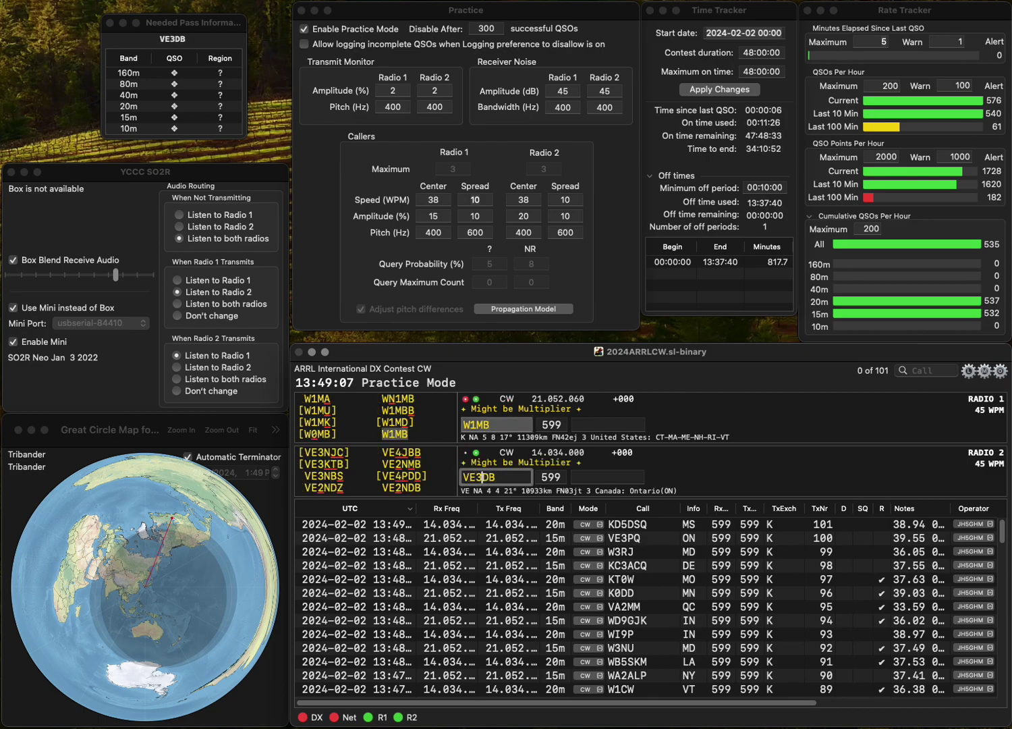
pyautogui.press('BackSpace')
pyautogui.write('2N')
pyautogui.press('Return')
# Log W1MB on Radio 1 with exchange VT and VE2NDB on Radio 2 with exchange QC.
pyautogui.press('Return')
pyautogui.press('Return')
pyautogui.press('space')
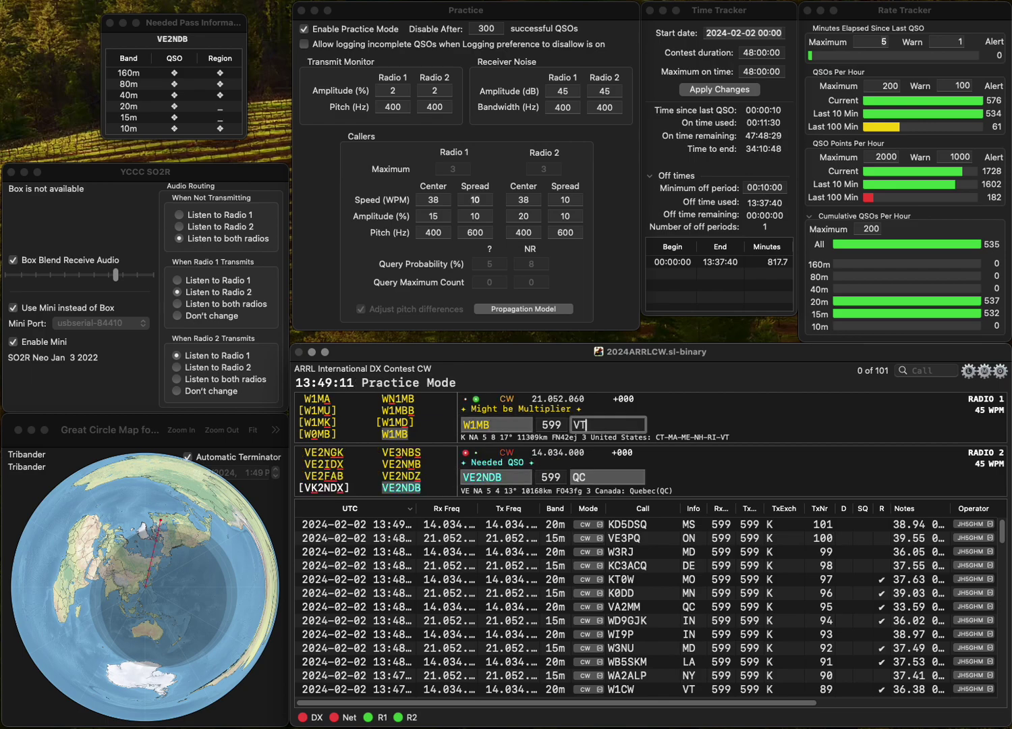
pyautogui.press('Return')
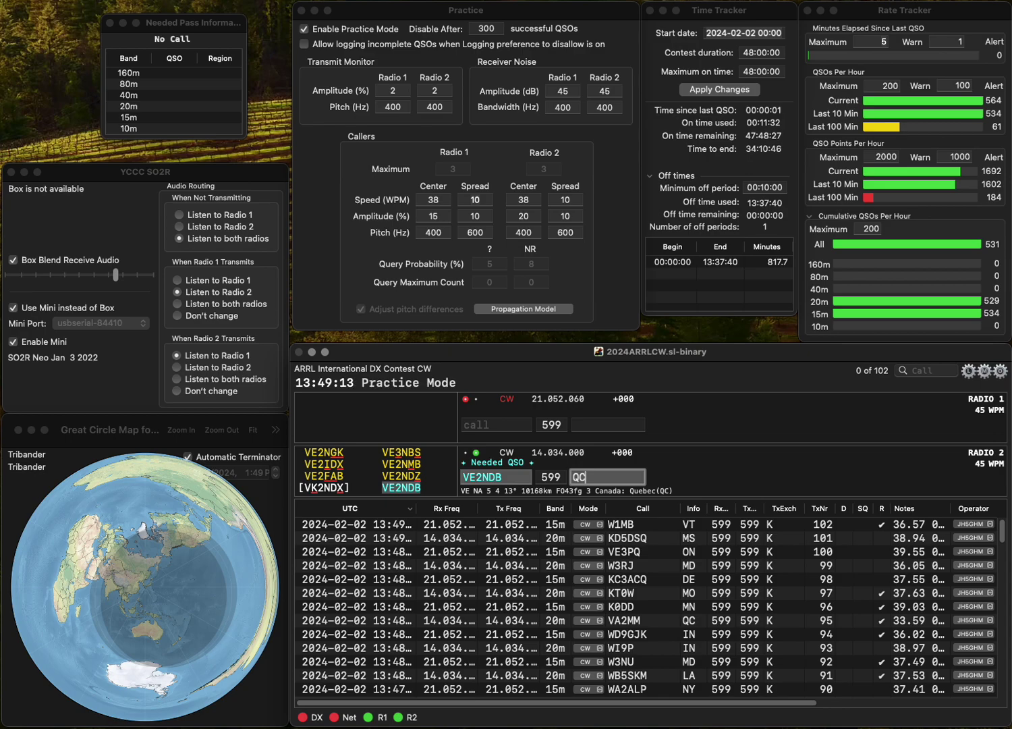
pyautogui.press('Return')
pyautogui.write('KB2GD')
pyautogui.press('Return')
pyautogui.write('KN7JNX')
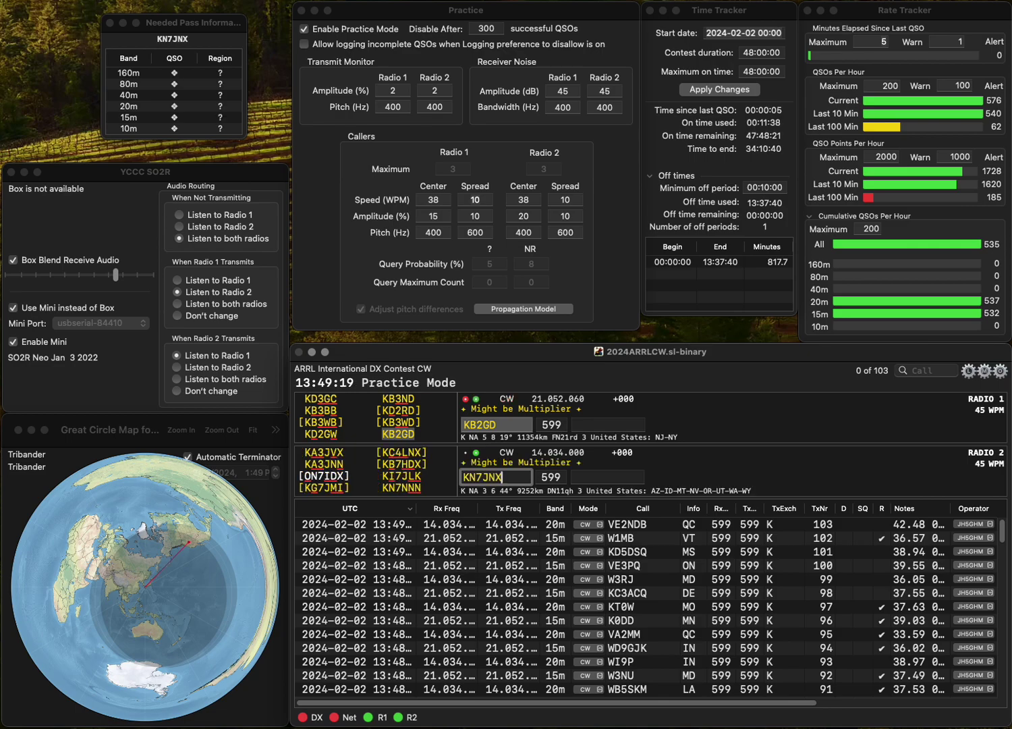
pyautogui.press('Delete')
pyautogui.press('Return')
# Log KB2GD on Radio 1 with exchange NY and K7JNX on Radio 2 with exchange MT.
pyautogui.write('N')
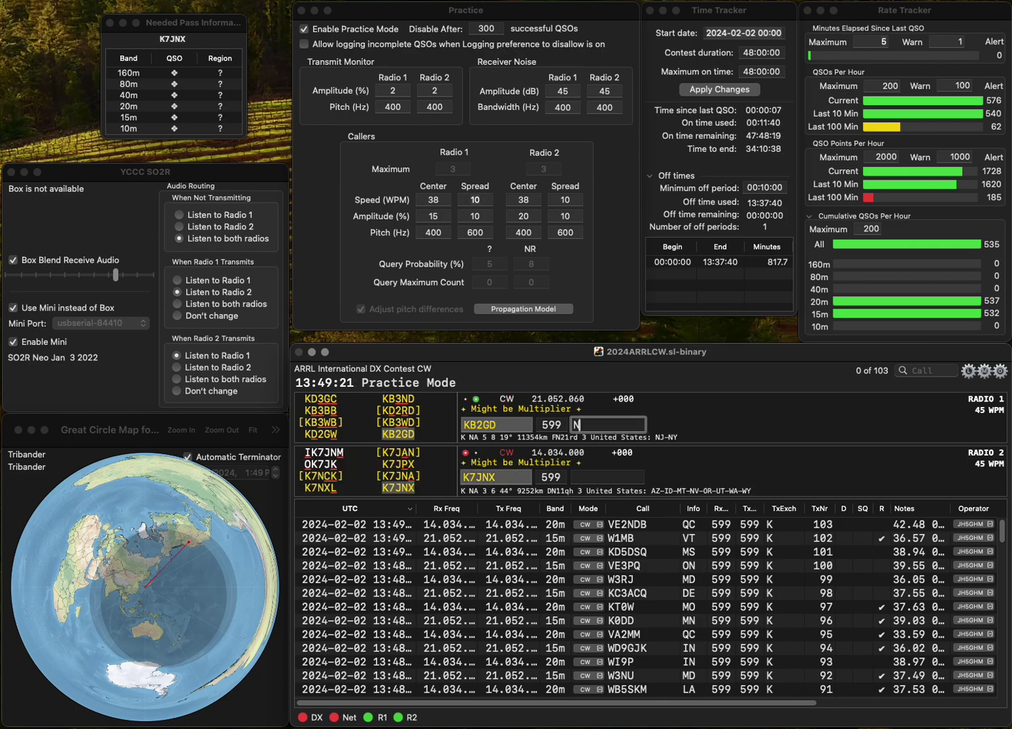
pyautogui.write('Y')
pyautogui.press('Return')
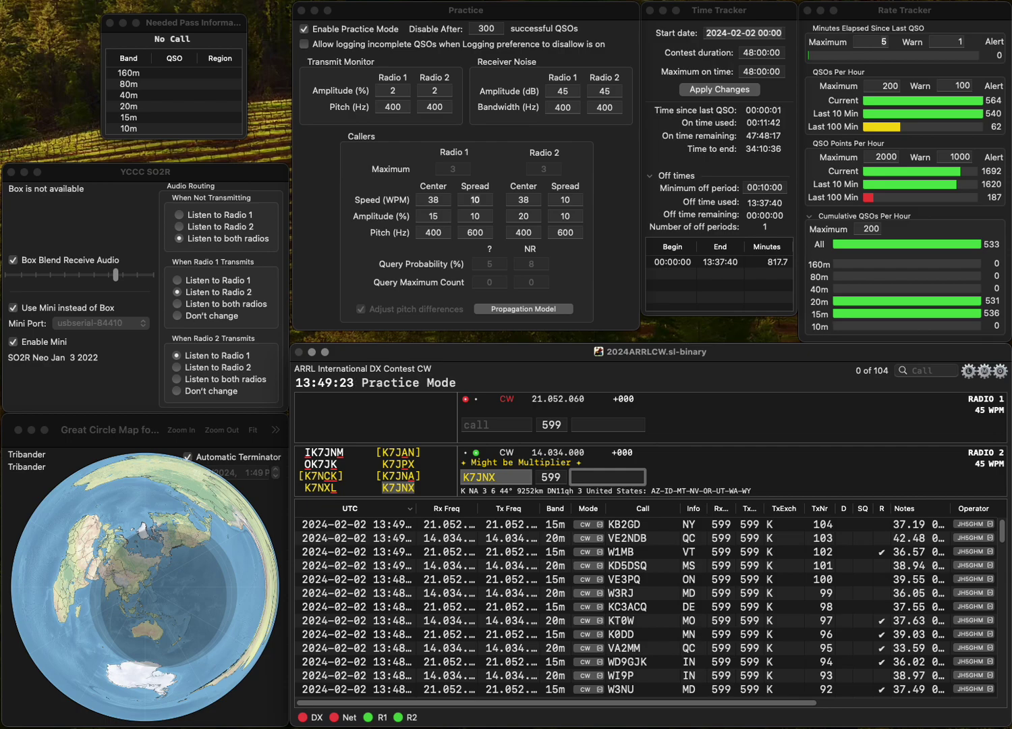
pyautogui.write('MT')
pyautogui.press('Return')
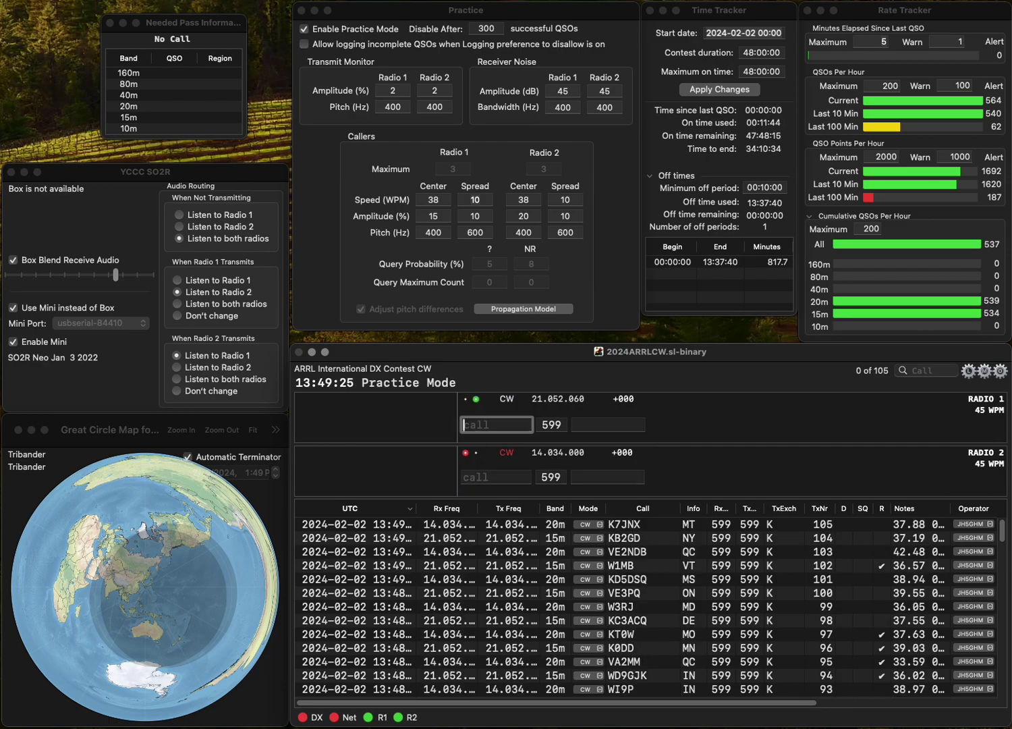
# Enter KA1N as the caller on Radio 1, correct the call sign to WA1N and send it.
pyautogui.write('KA1N')
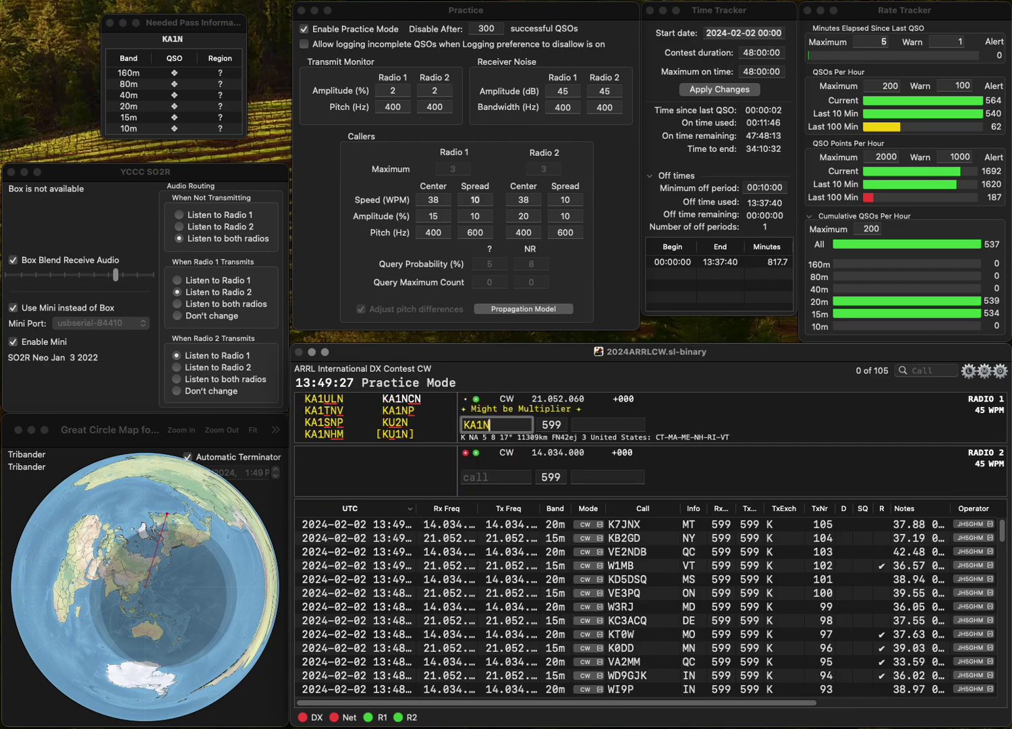
pyautogui.press('Delete')
pyautogui.write('W')
pyautogui.press('Return')
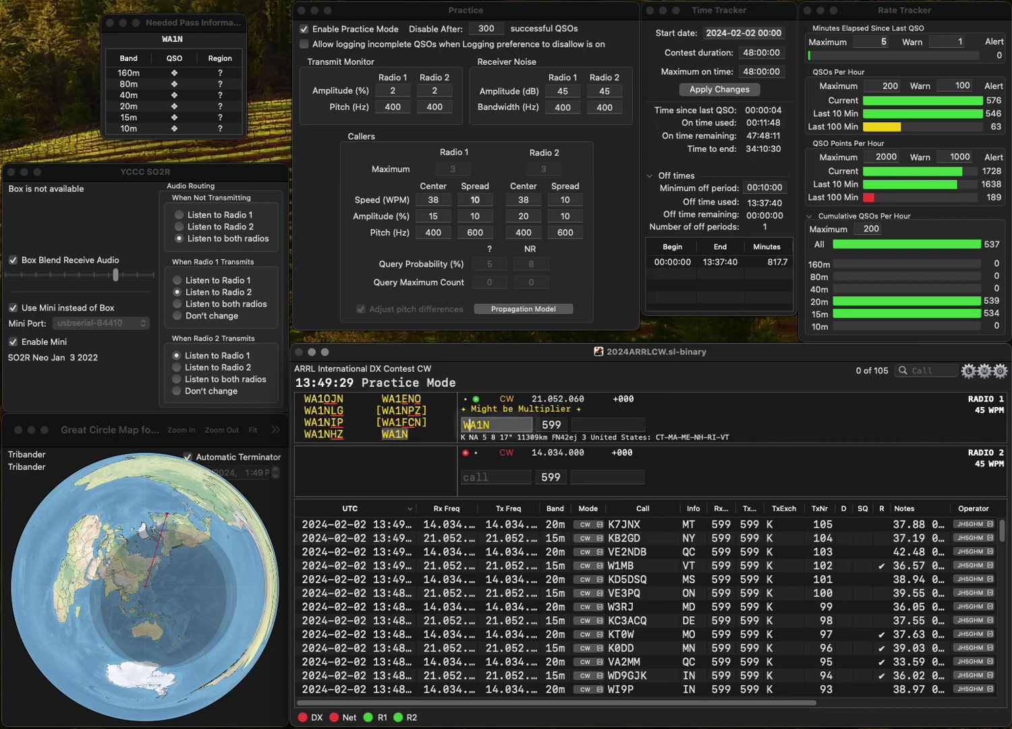
# Enter and send KO4KJD on Radio 2, and log WA1N with exchange ME and KO4KJD with exchange SC.
pyautogui.write('KO')
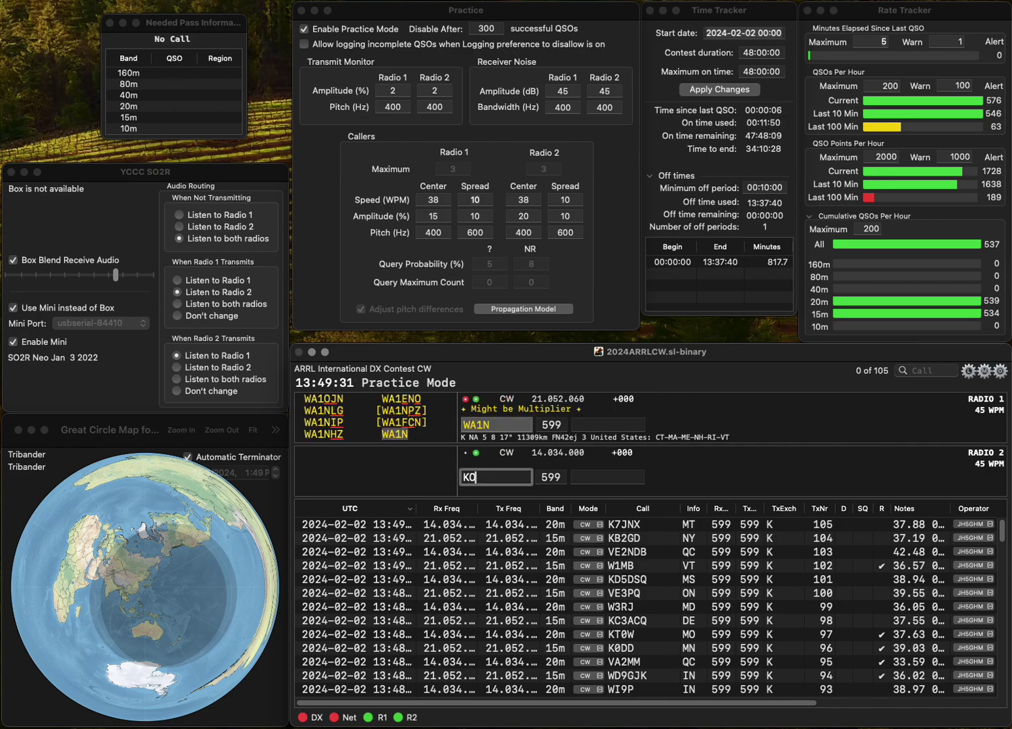
pyautogui.write('4KJD')
pyautogui.press('Return')
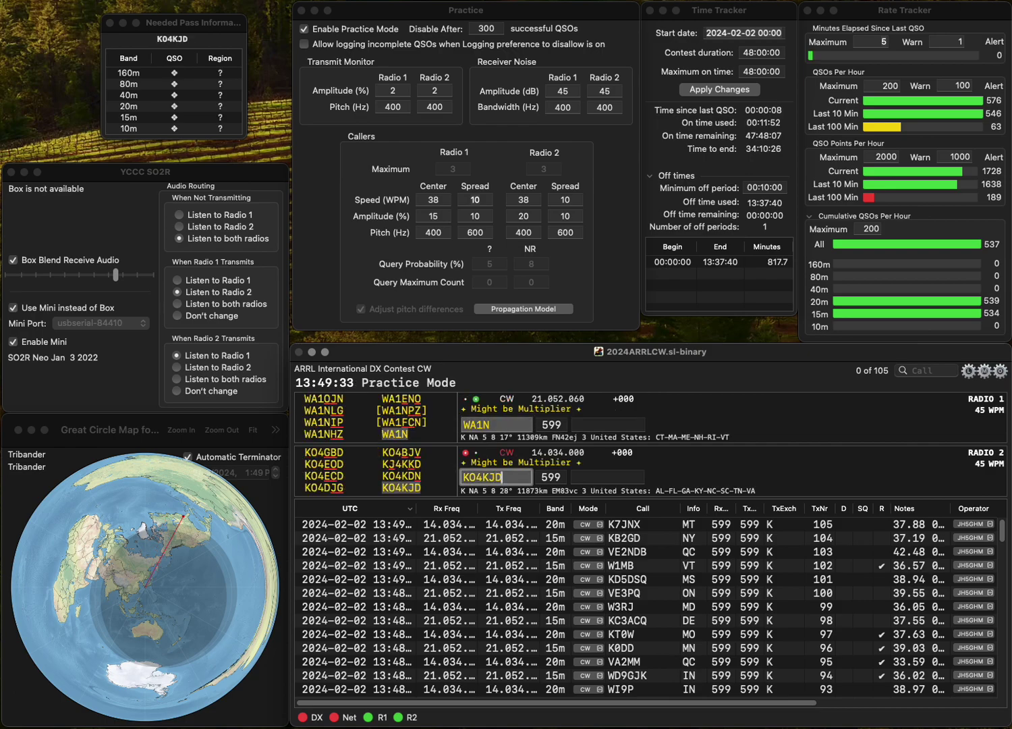
pyautogui.press('Return')
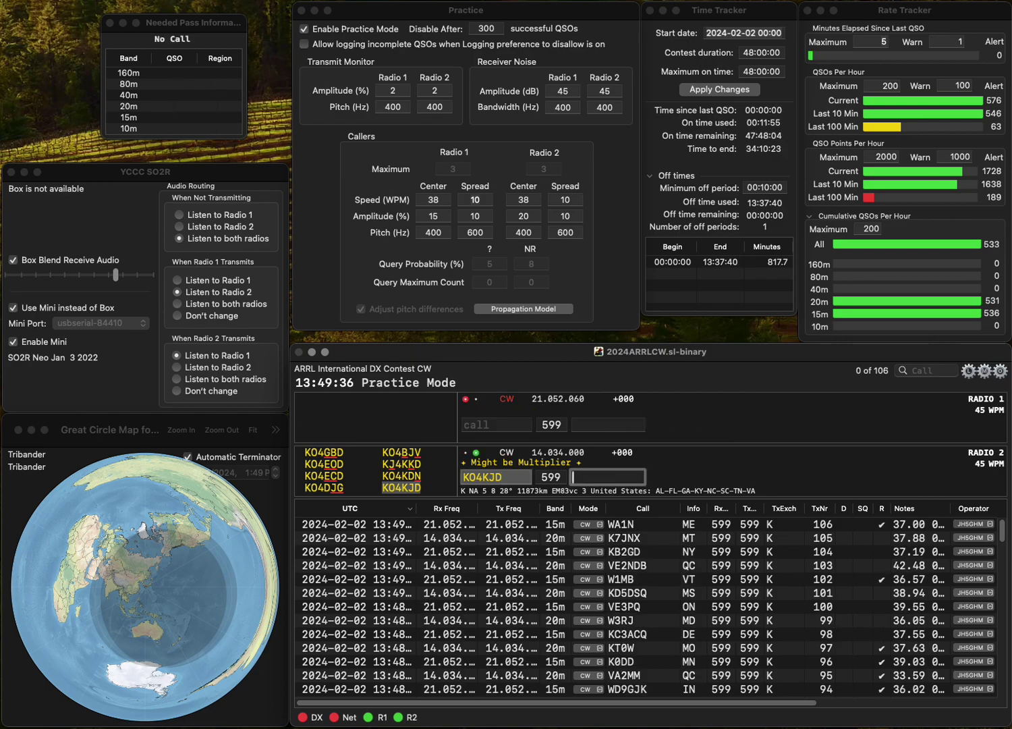
pyautogui.press('Return')
pyautogui.click(464, 424)
pyautogui.write('1DMA')
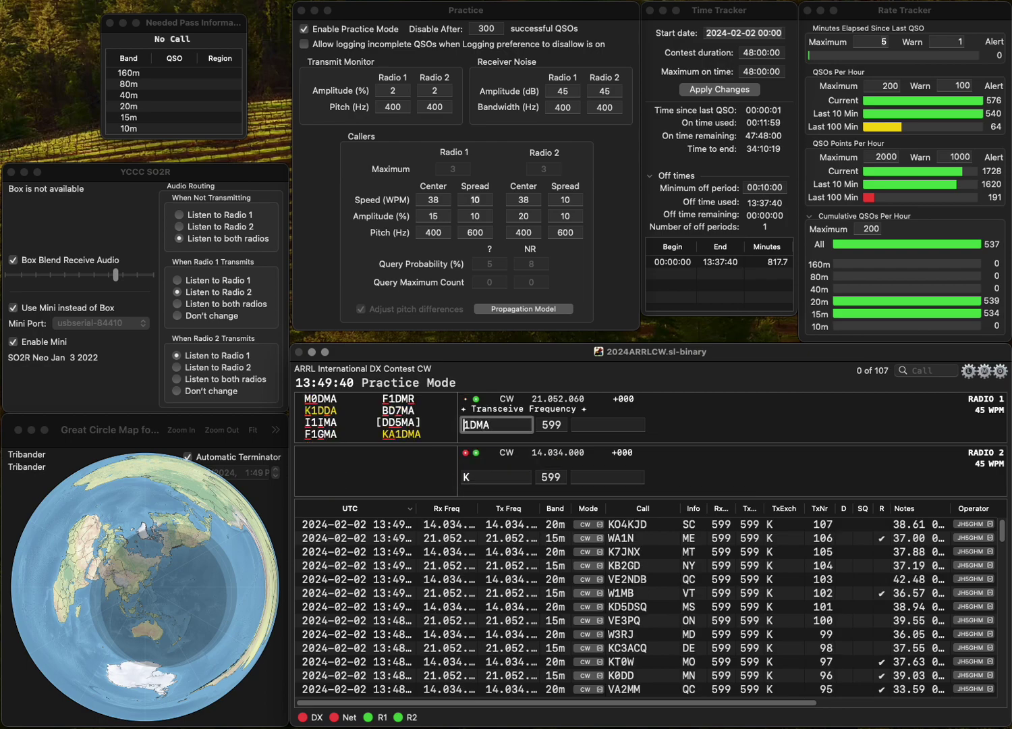
pyautogui.write('KA')
pyautogui.press('Return')
pyautogui.write('K9YTG')
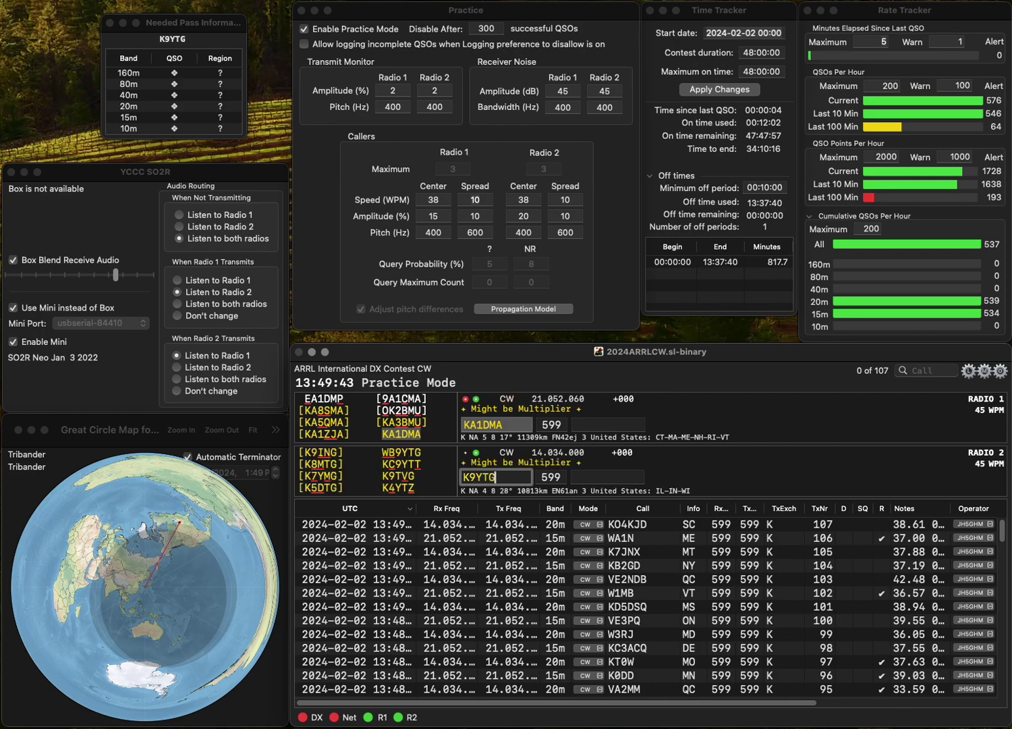
pyautogui.press('Home')
pyautogui.press('Delete')
pyautogui.write('WD')
pyautogui.press('BackSpace')
pyautogui.write('B')
pyautogui.press('Return')
pyautogui.write('NH')
pyautogui.press('Return')
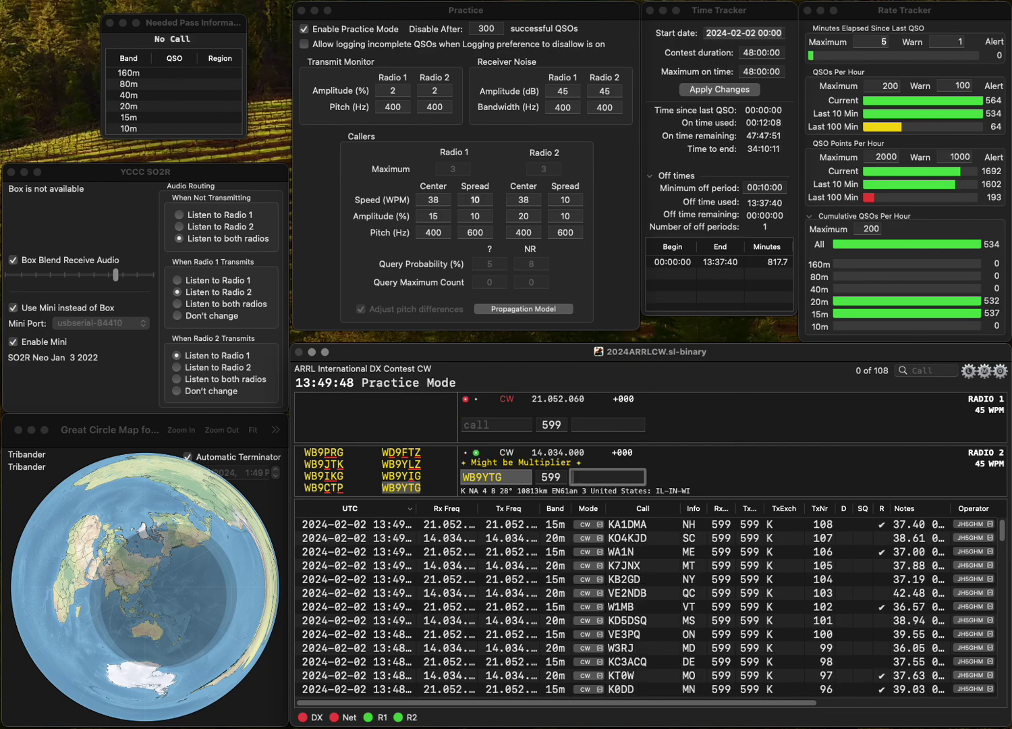
pyautogui.write('IL')
pyautogui.press('Return')
pyautogui.write('K')
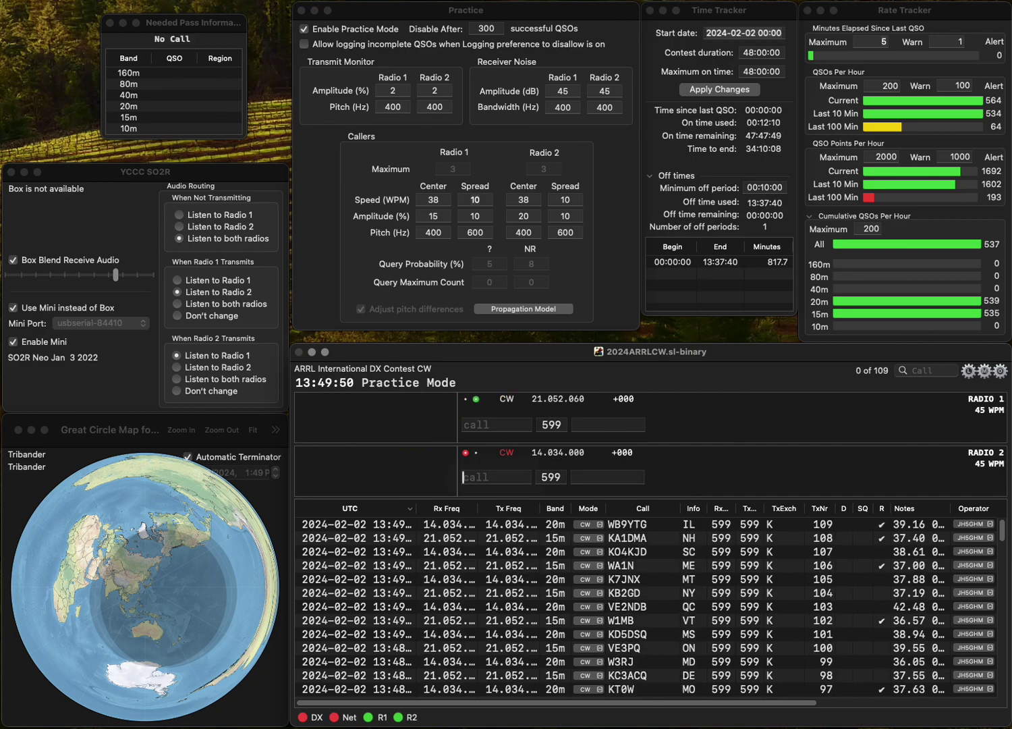
pyautogui.write('3MRK')
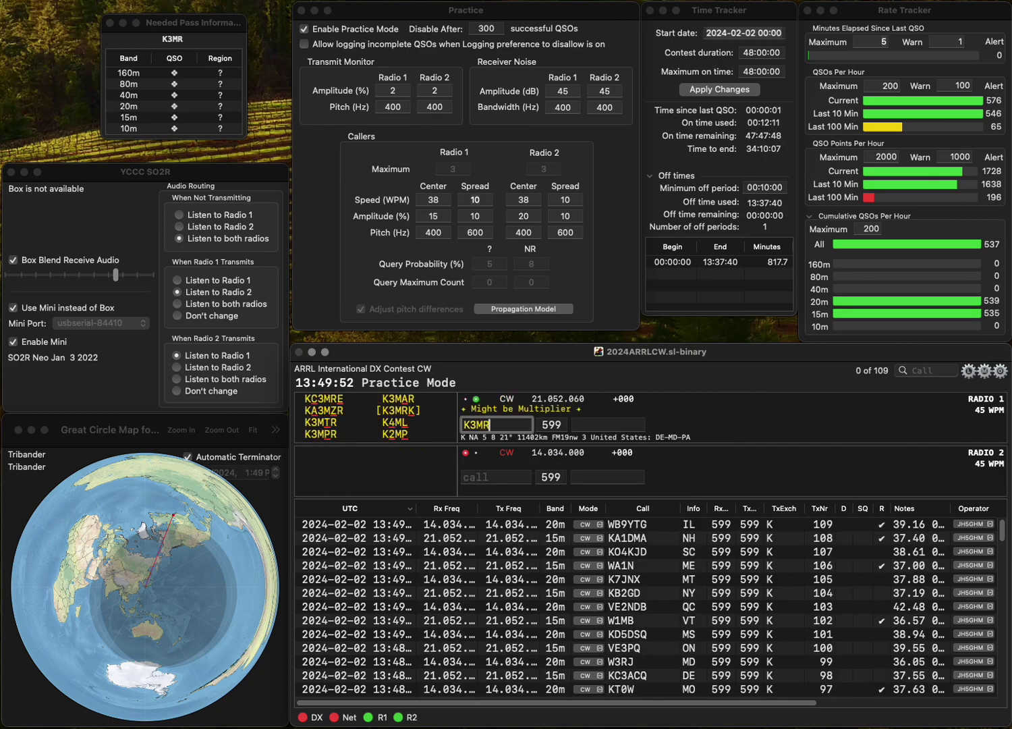
pyautogui.press('Return')
pyautogui.write('N')
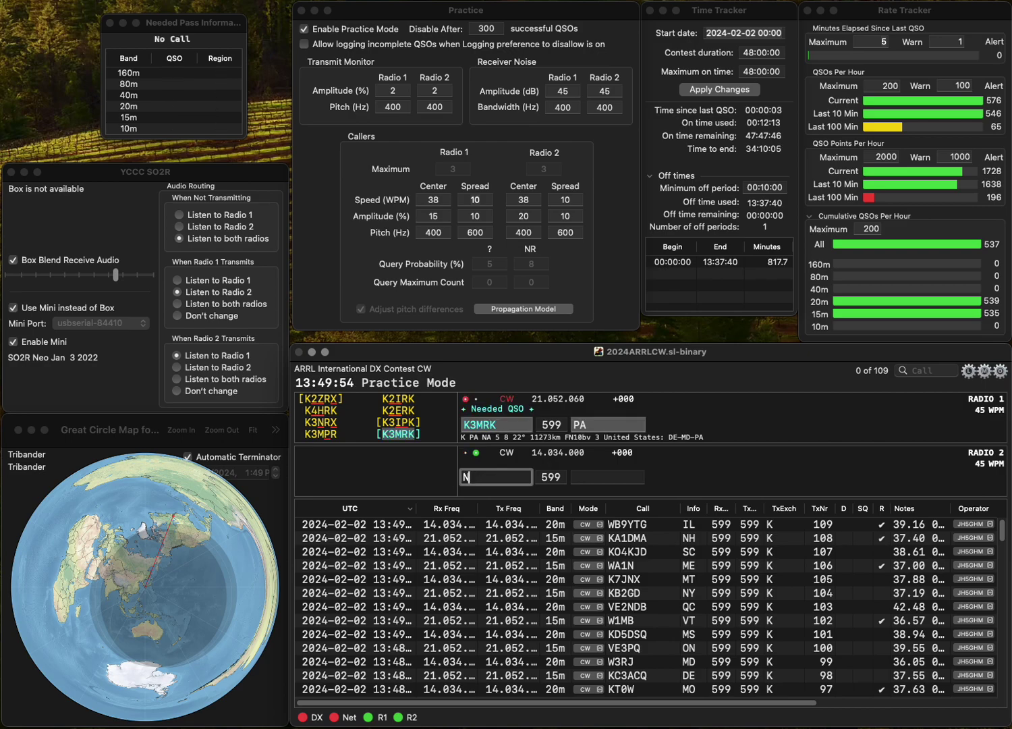
pyautogui.write('9DWH')
pyautogui.press('Return')
pyautogui.press('Return')
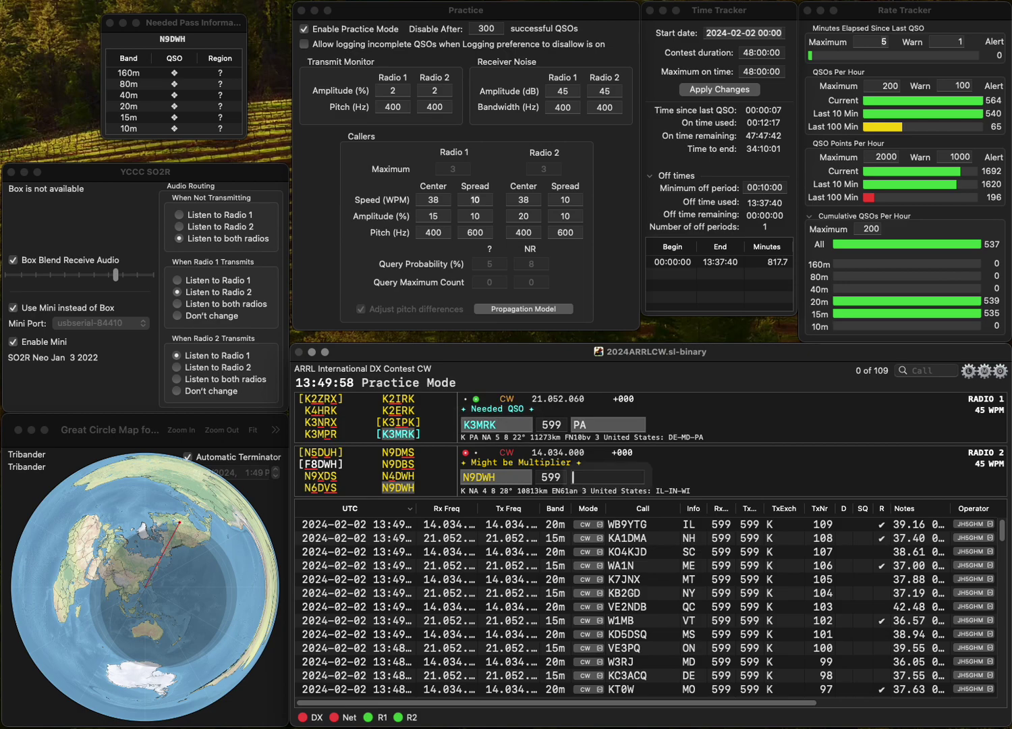
pyautogui.write('WI')
pyautogui.press('Return')
pyautogui.write('K')
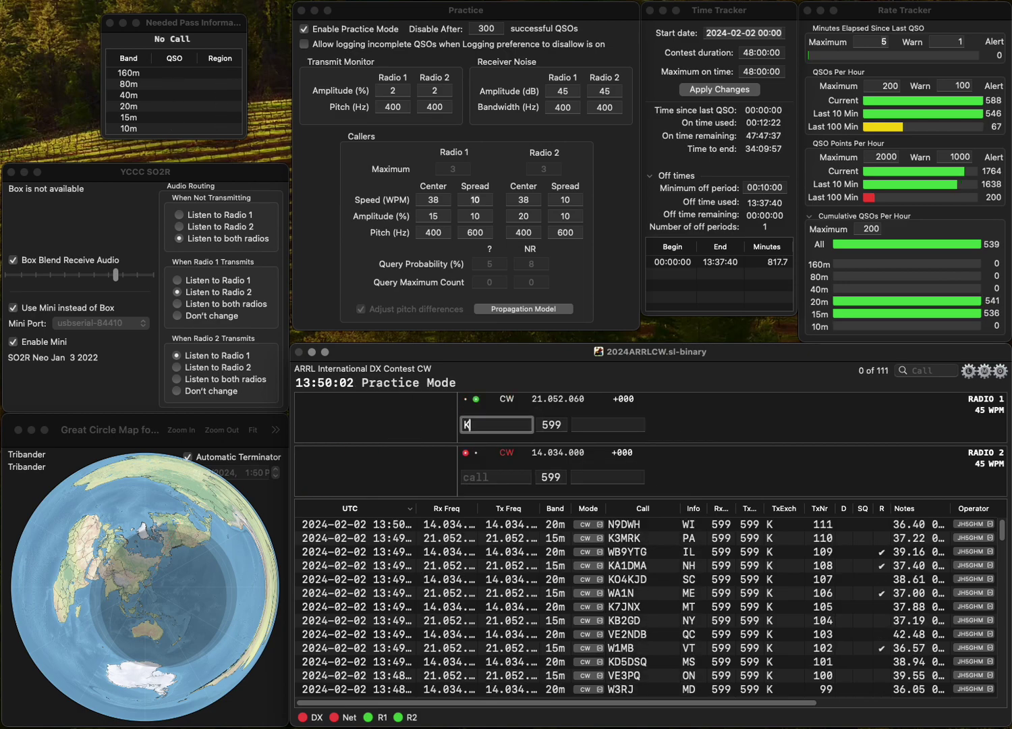
pyautogui.write('F0LAX')
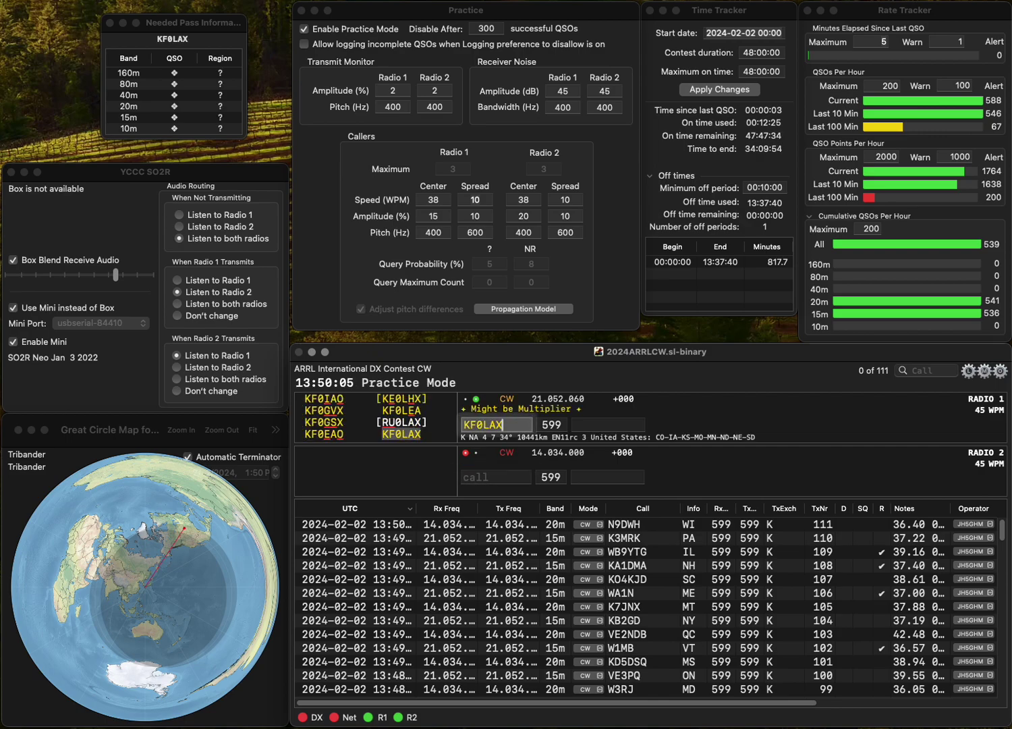
pyautogui.press('Return')
pyautogui.write('W9TD')
pyautogui.press('Return')
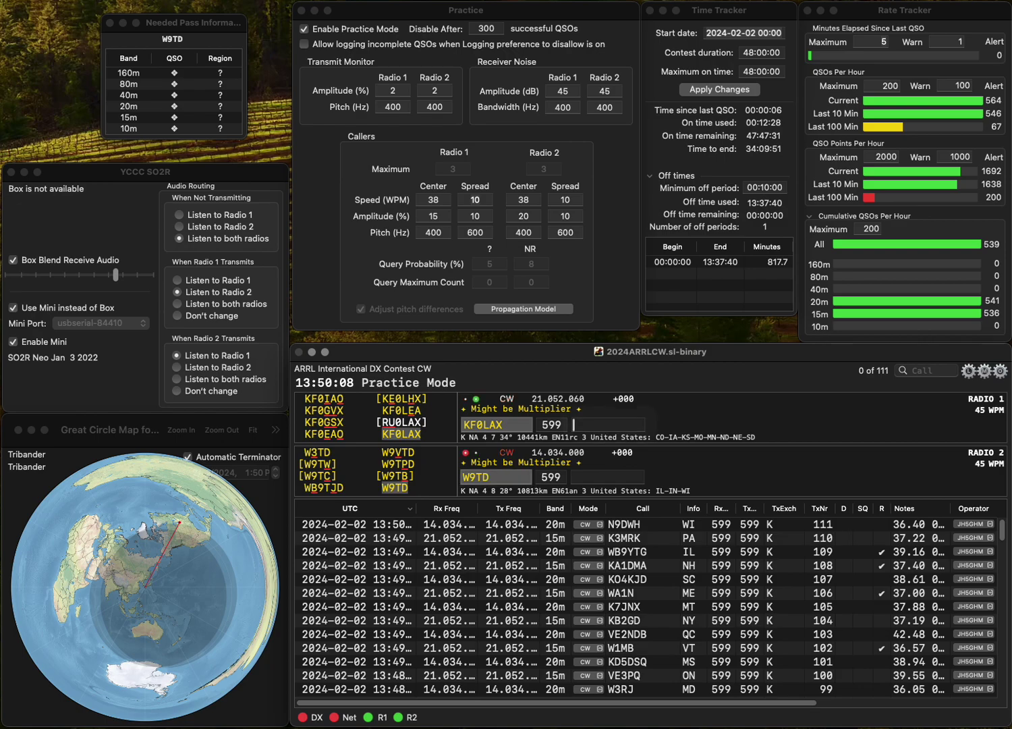
pyautogui.write('CO')
pyautogui.press('Return')
pyautogui.write('IL')
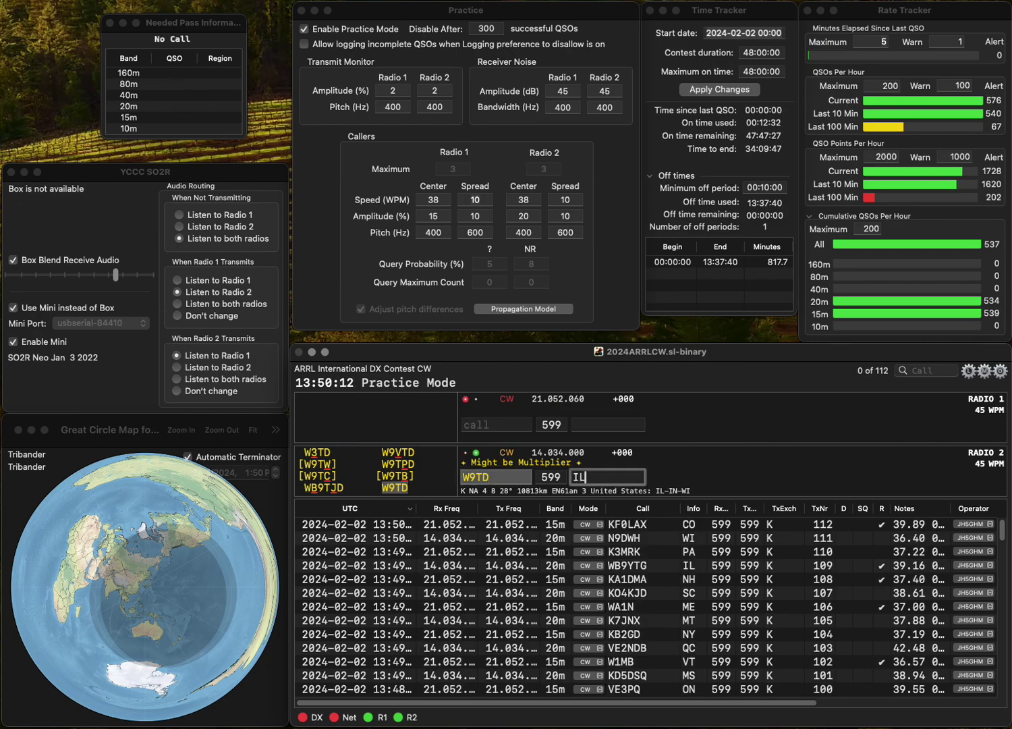
pyautogui.press('Return')
# Enter KWT on Radio 1, correct it to K0WT and send it, and enter and send KQ4GUZ on Radio 2.
pyautogui.write('KWT')
pyautogui.press('Return')
pyautogui.write('KQ')
pyautogui.click(477, 424)
pyautogui.write('0')
pyautogui.press('Return')
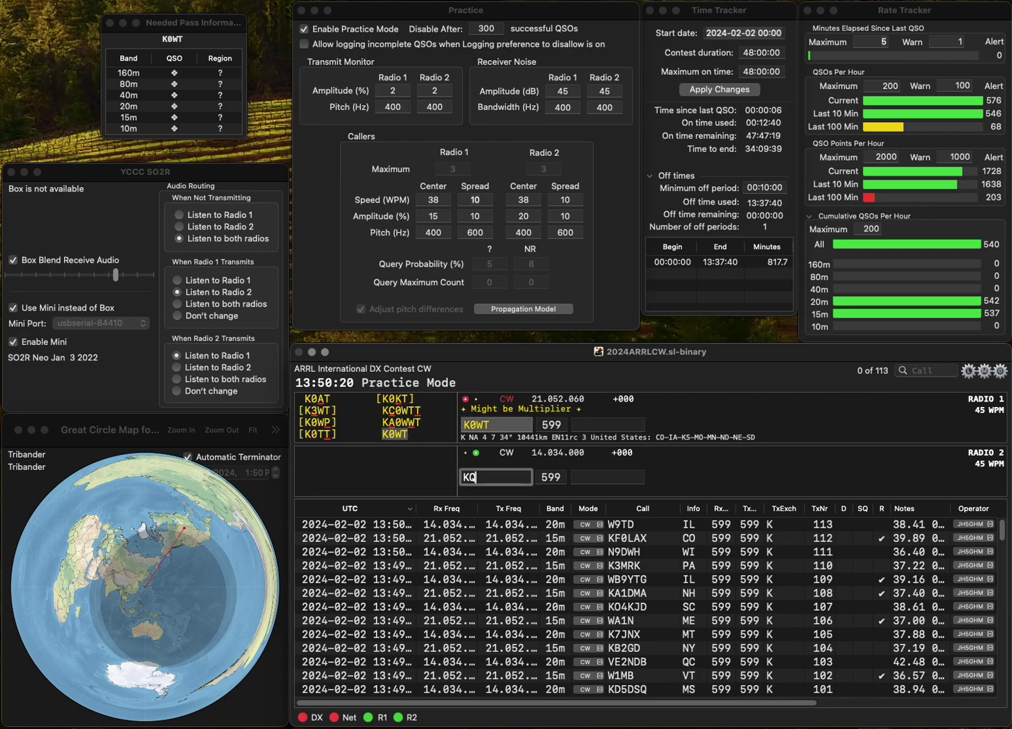
pyautogui.write('4GUZ')
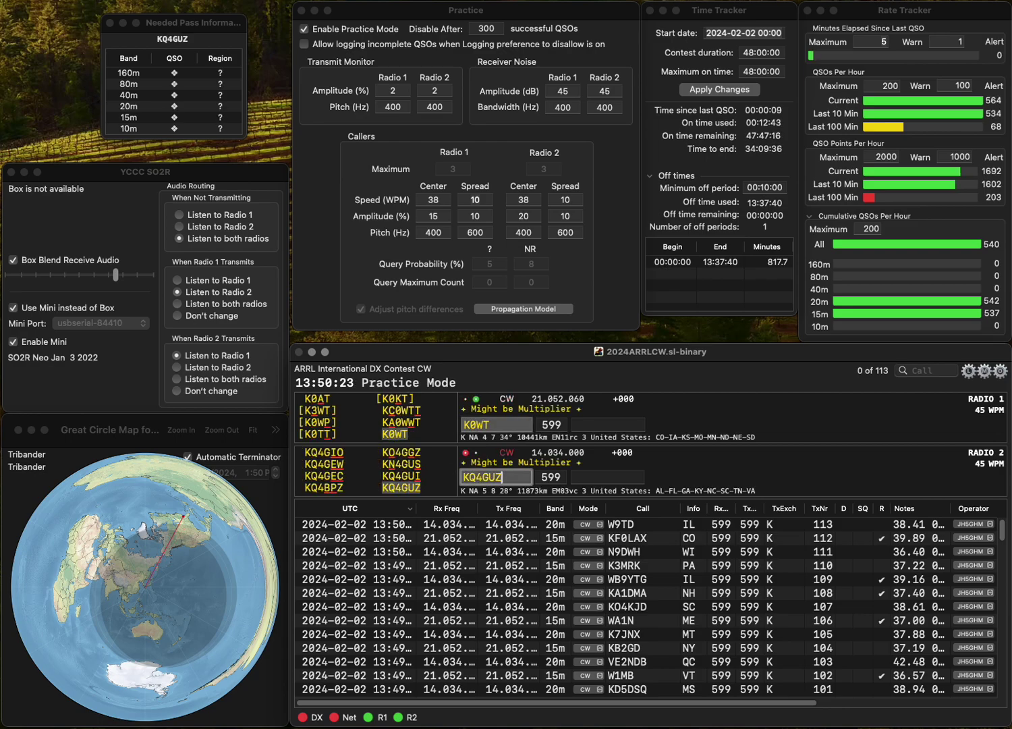
pyautogui.press('Return')
# Log K0WT on Radio 1 with exchange ND and KQ4GUZ on Radio 2 with exchange KY.
pyautogui.write('ND')
pyautogui.press('Return')
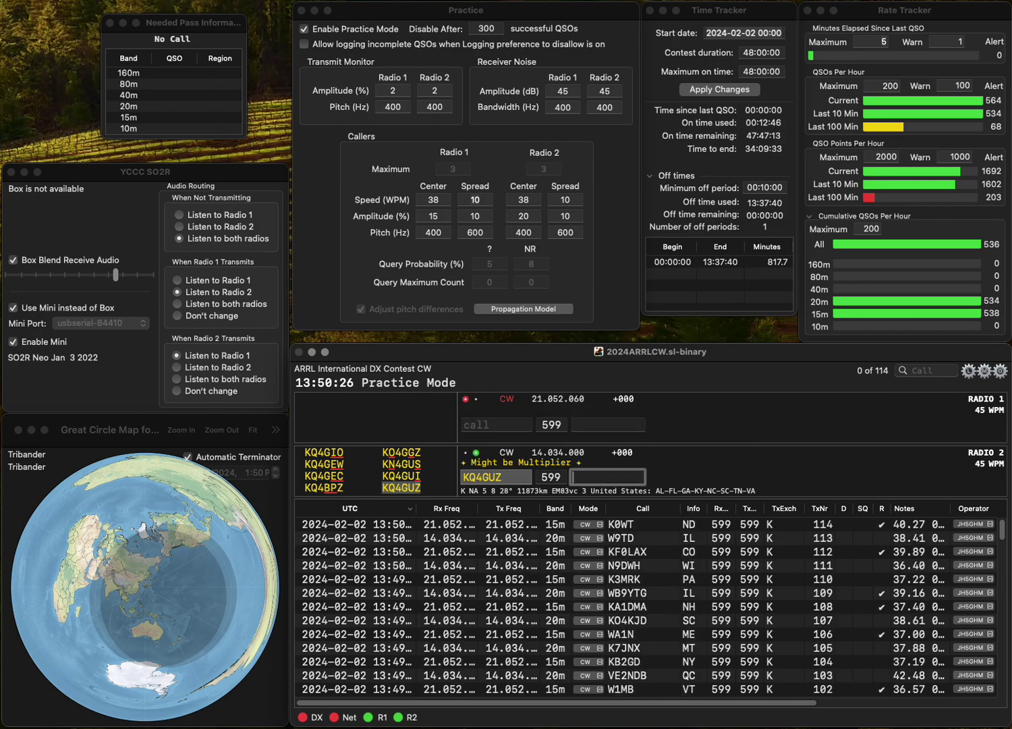
pyautogui.write('KY')
pyautogui.press('Return')
pyautogui.write('VE7BST')
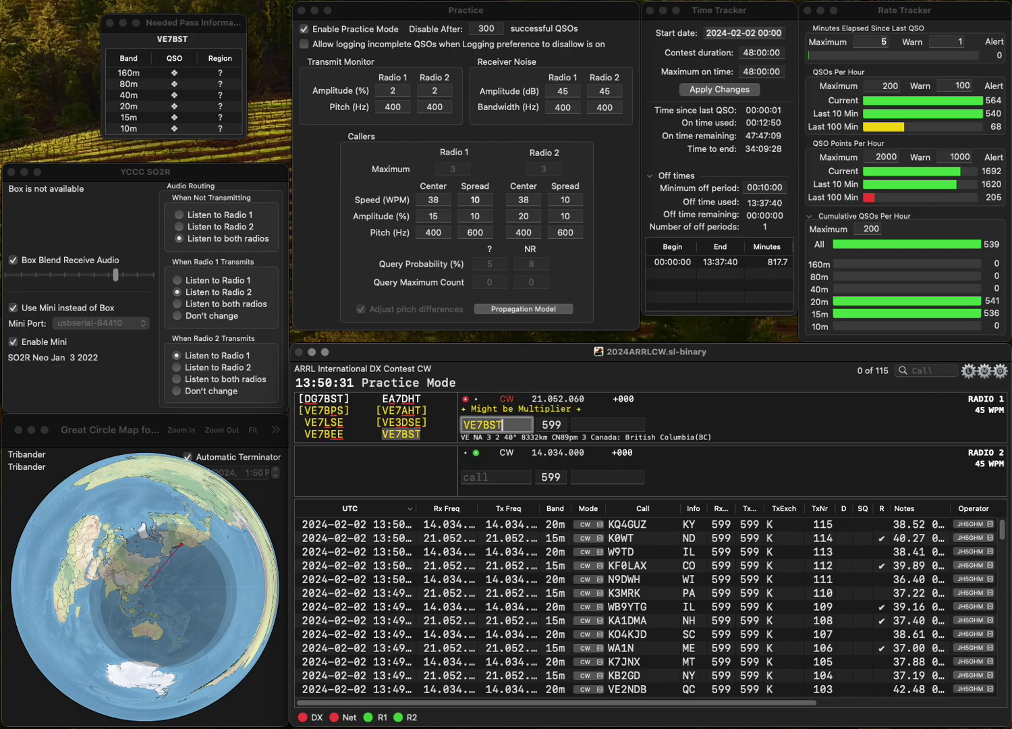
pyautogui.press('Return')
pyautogui.write('K7KVH')
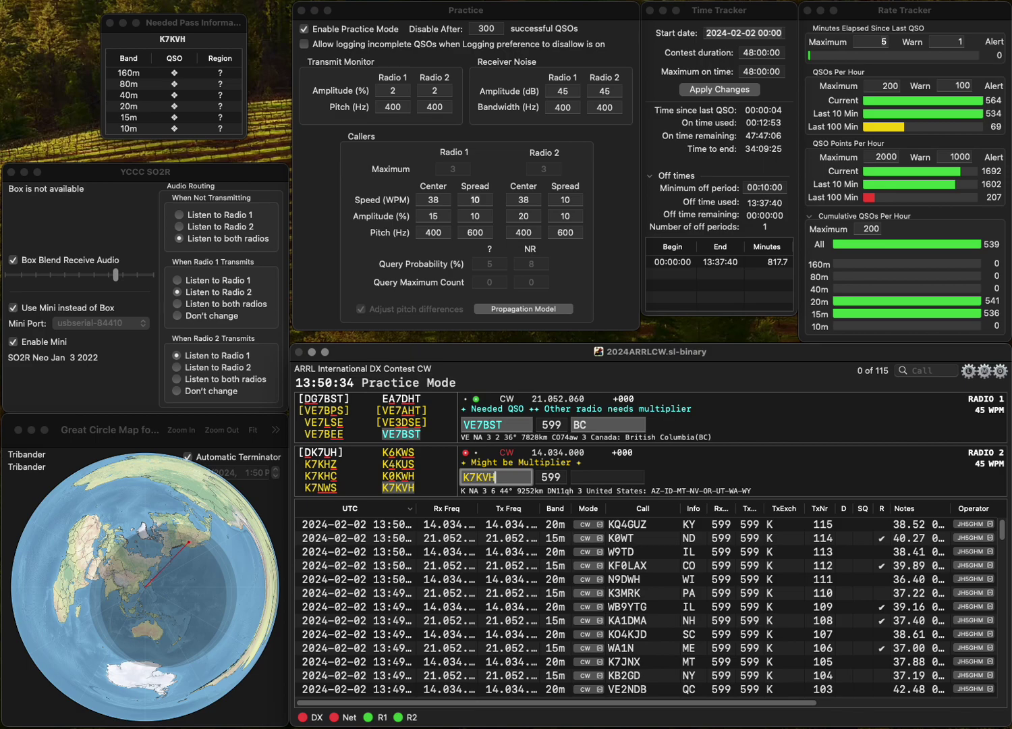
pyautogui.press('Return')
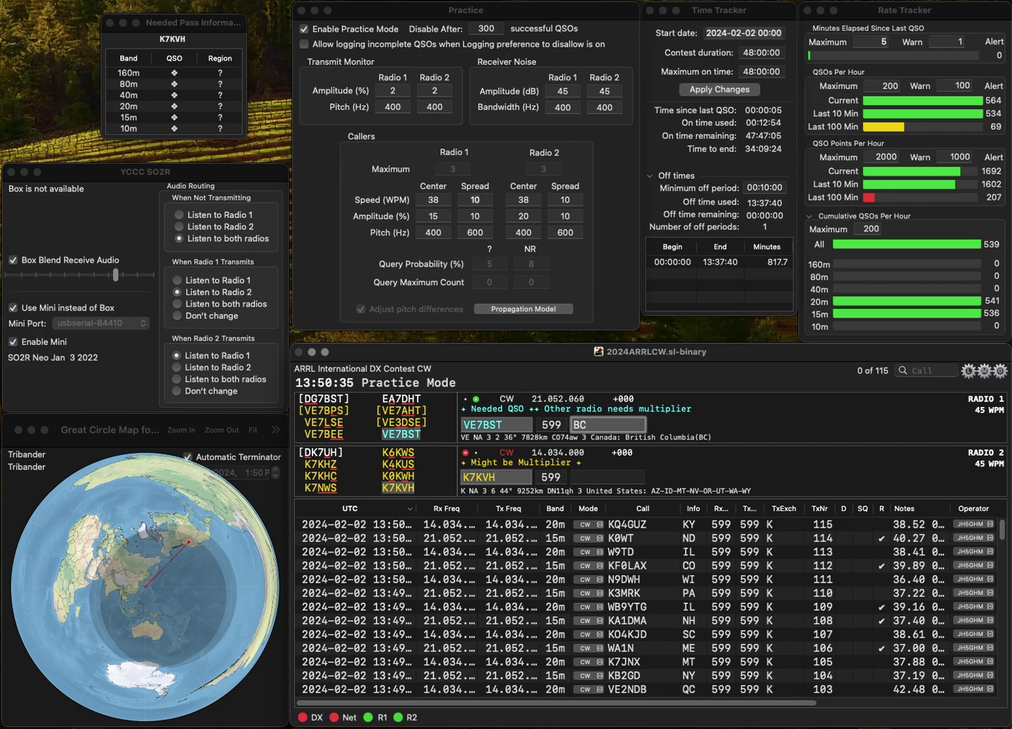
pyautogui.press('Return')
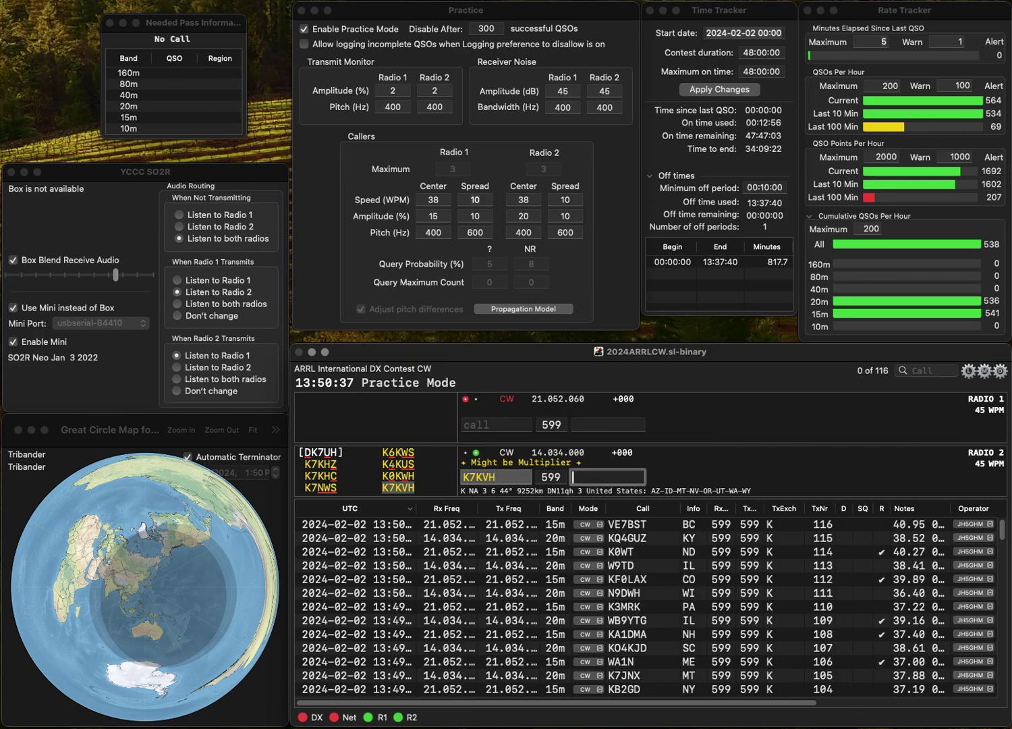
pyautogui.write('WY')
pyautogui.press('Return')
pyautogui.write('K')
pyautogui.write('NG8S')
pyautogui.press('Return')
pyautogui.write('AB6Z')
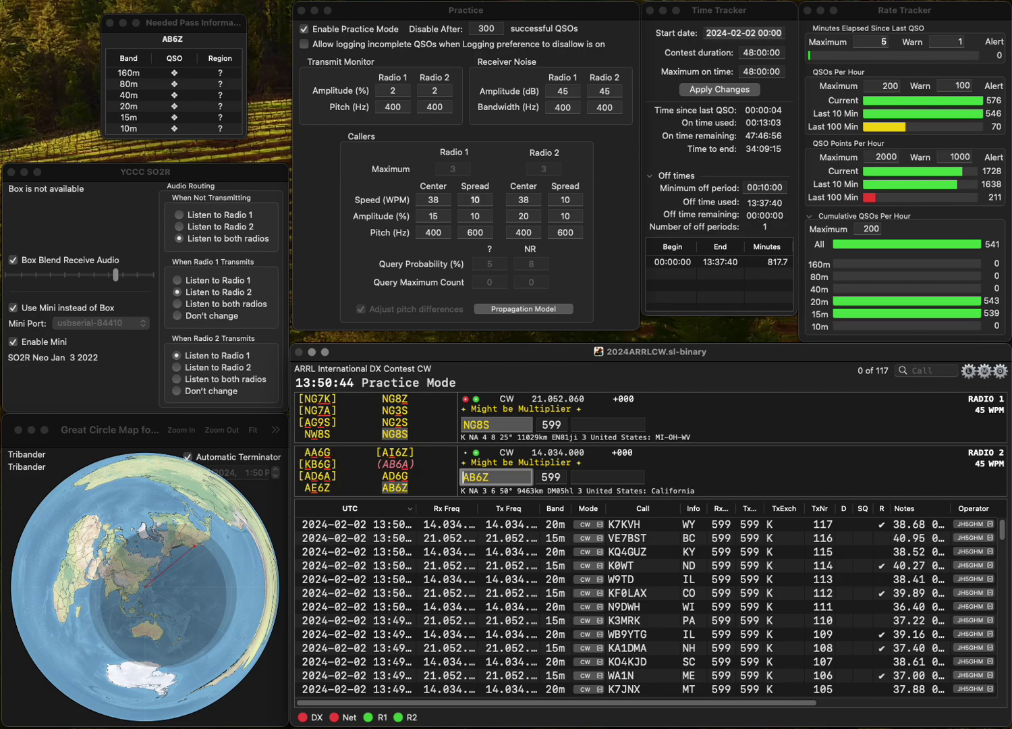
pyautogui.press('Return')
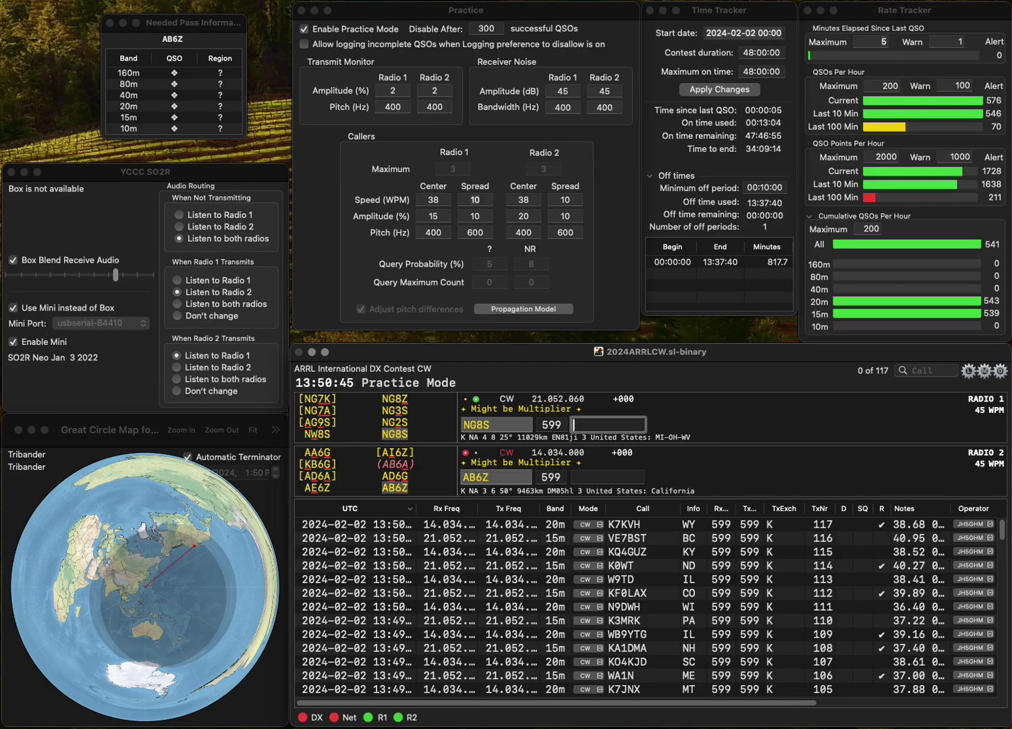
pyautogui.write('MI')
pyautogui.press('Return')
pyautogui.write('CA')
pyautogui.press('Return')
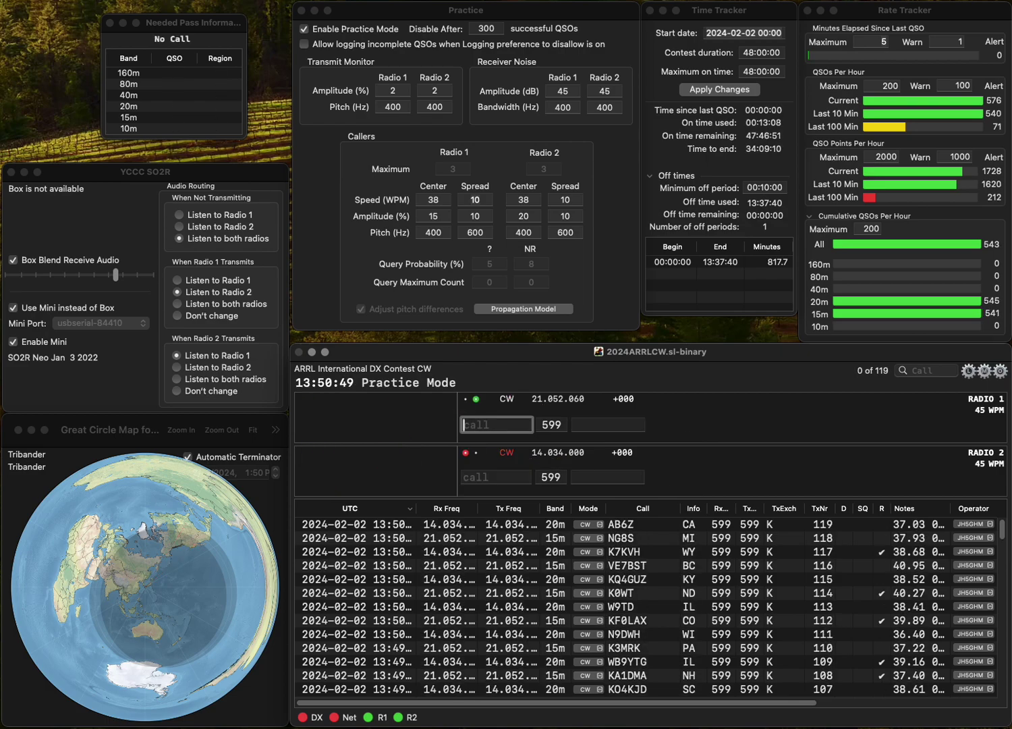
# Enter and send AA4SS as the caller on Radio 1 and the partial call KF3 on Radio 2.
pyautogui.write('A4S')
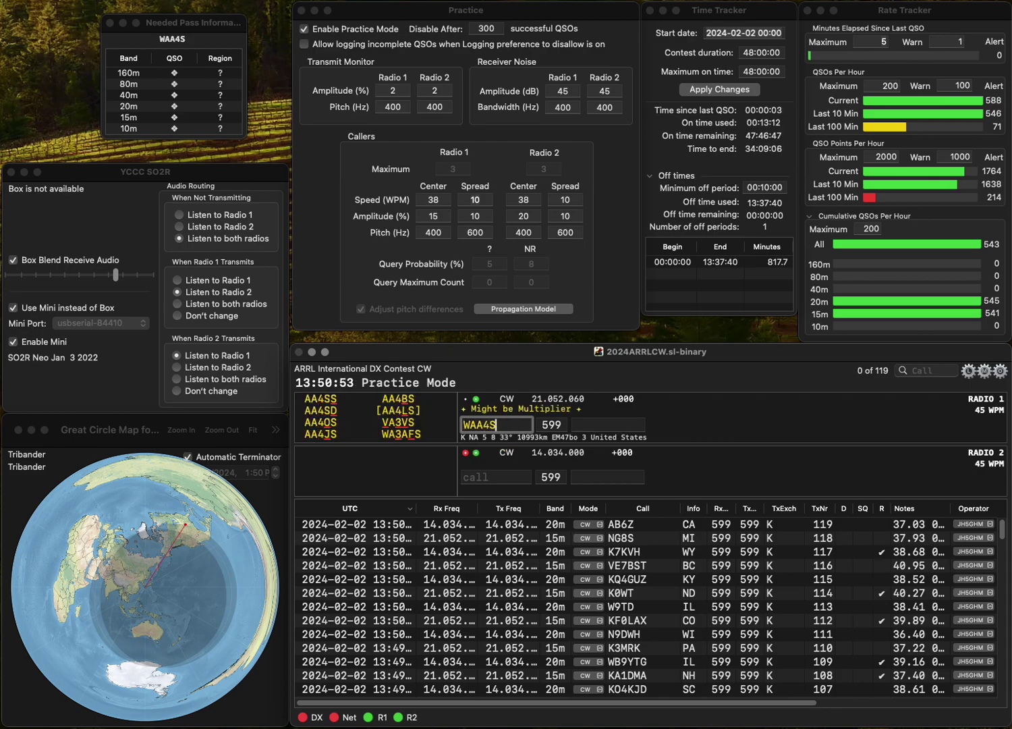
pyautogui.write('S')
pyautogui.press('Home')
pyautogui.press('Delete')
pyautogui.press('Return')
pyautogui.write('KF')
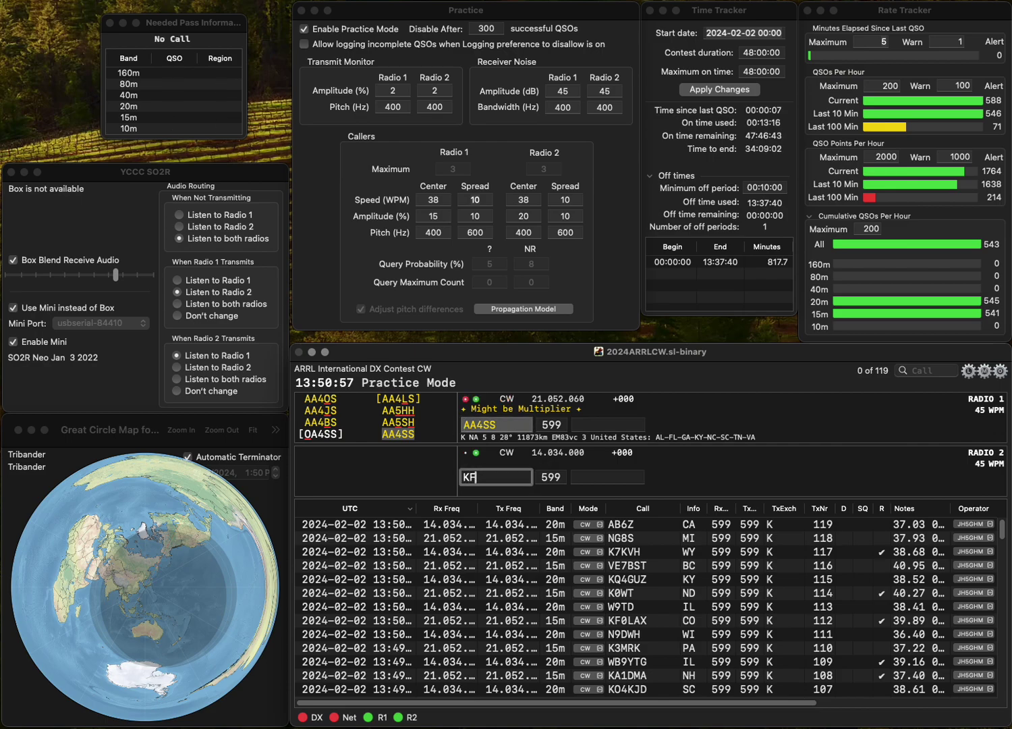
pyautogui.write('3')
pyautogui.press('Return')
# Log AA4SS on Radio 1 with exchange KY.
pyautogui.write('K')
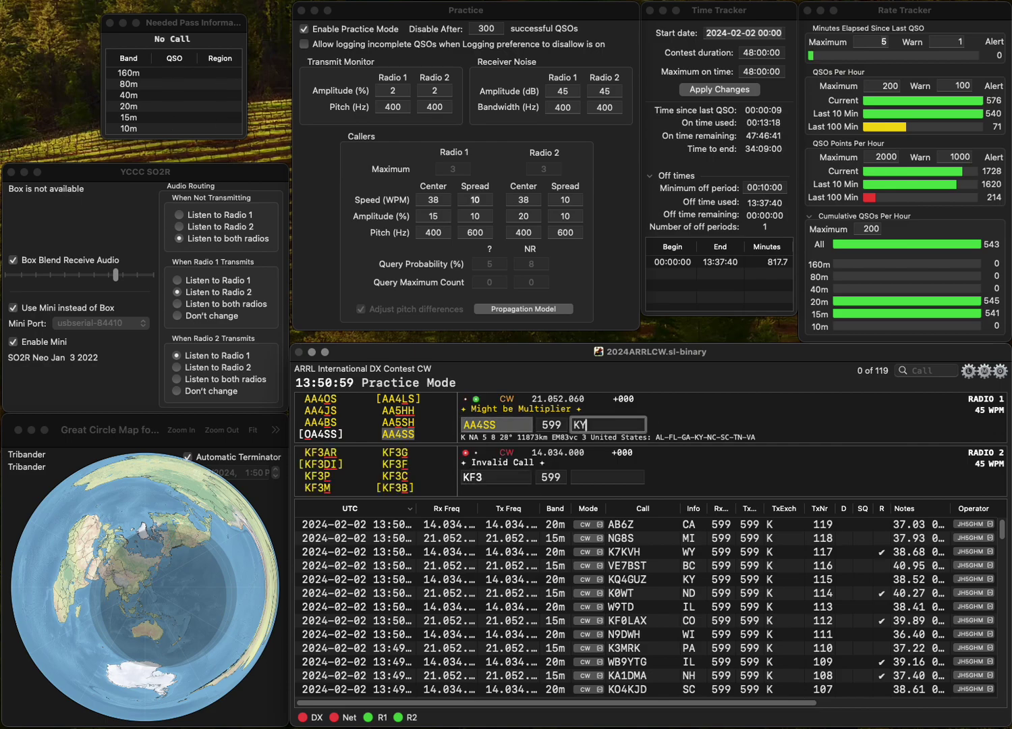
pyautogui.write('Y')
pyautogui.press('Return')
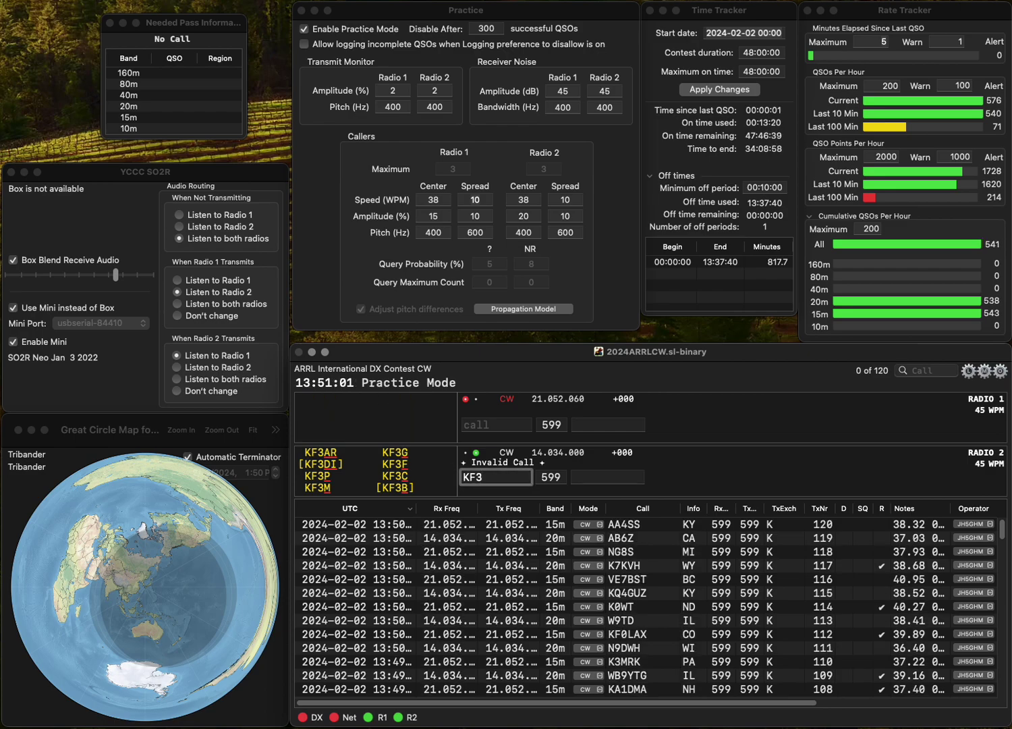
pyautogui.write('RSA')
pyautogui.click(481, 477)
pyautogui.press('BackSpace')
pyautogui.write('4')
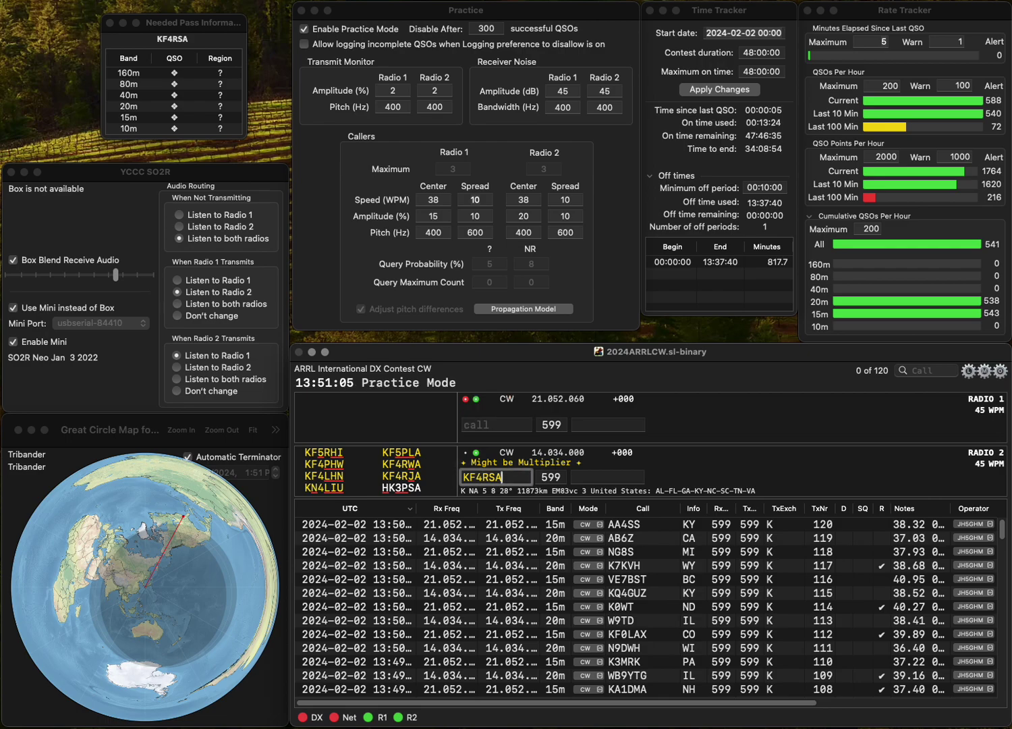
pyautogui.press('Return')
pyautogui.write('KDCR')
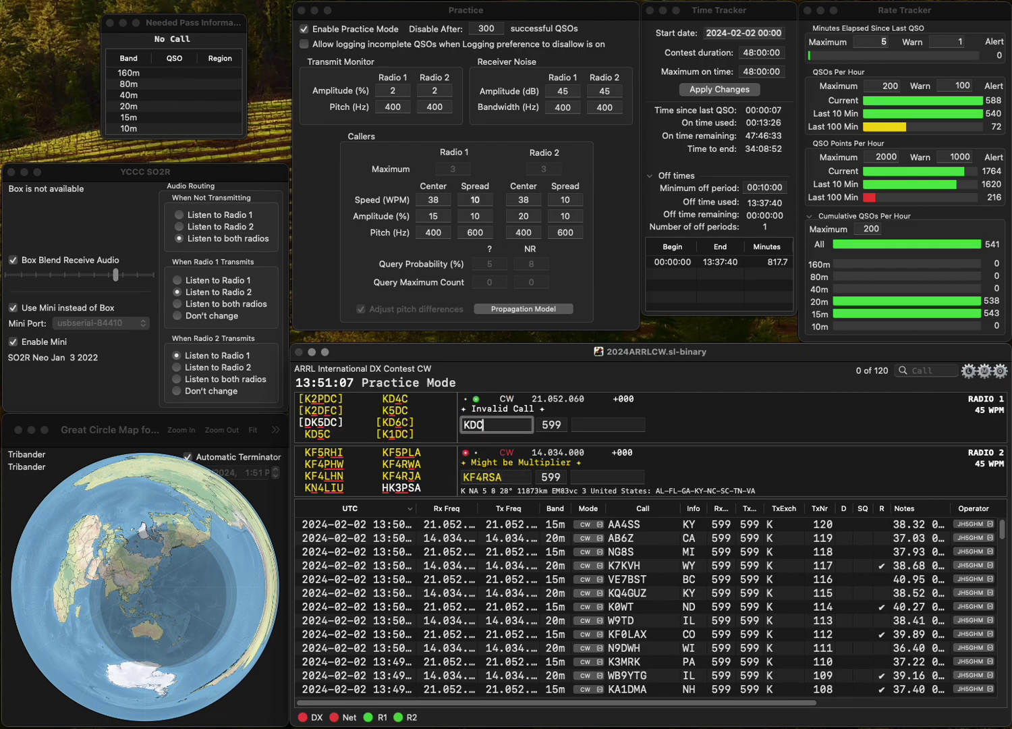
pyautogui.press('Return')
pyautogui.press('Left')
pyautogui.press('Right')
pyautogui.press('Right')
pyautogui.press('Right')
pyautogui.press('BackSpace')
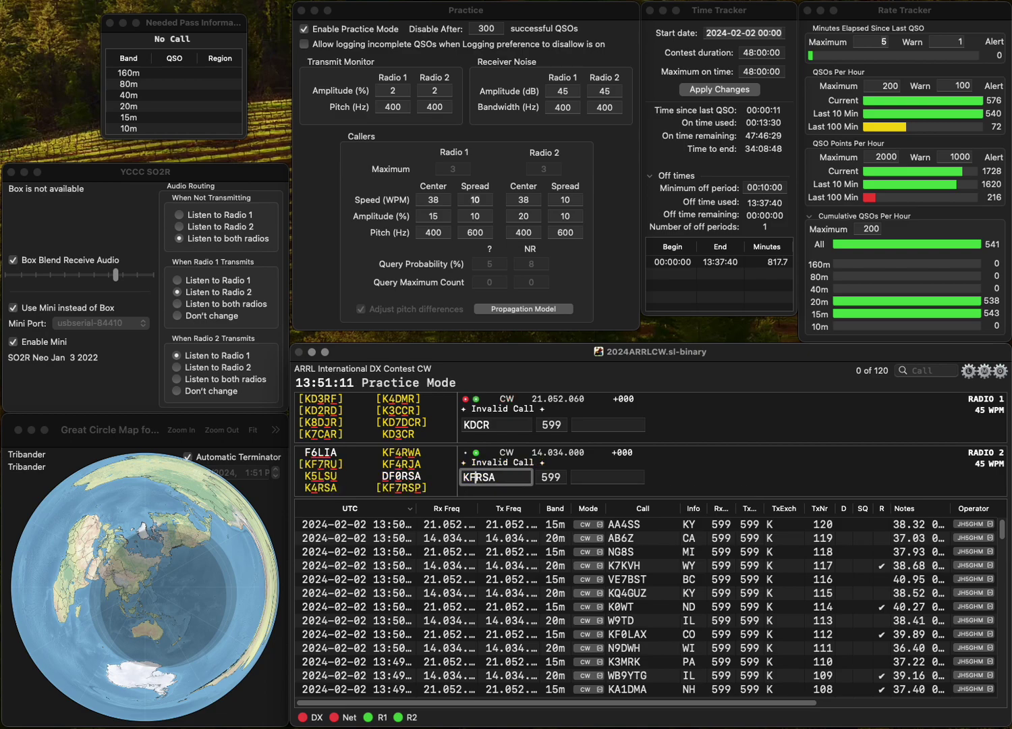
pyautogui.press('Delete')
pyautogui.press('Delete')
pyautogui.write('4F')
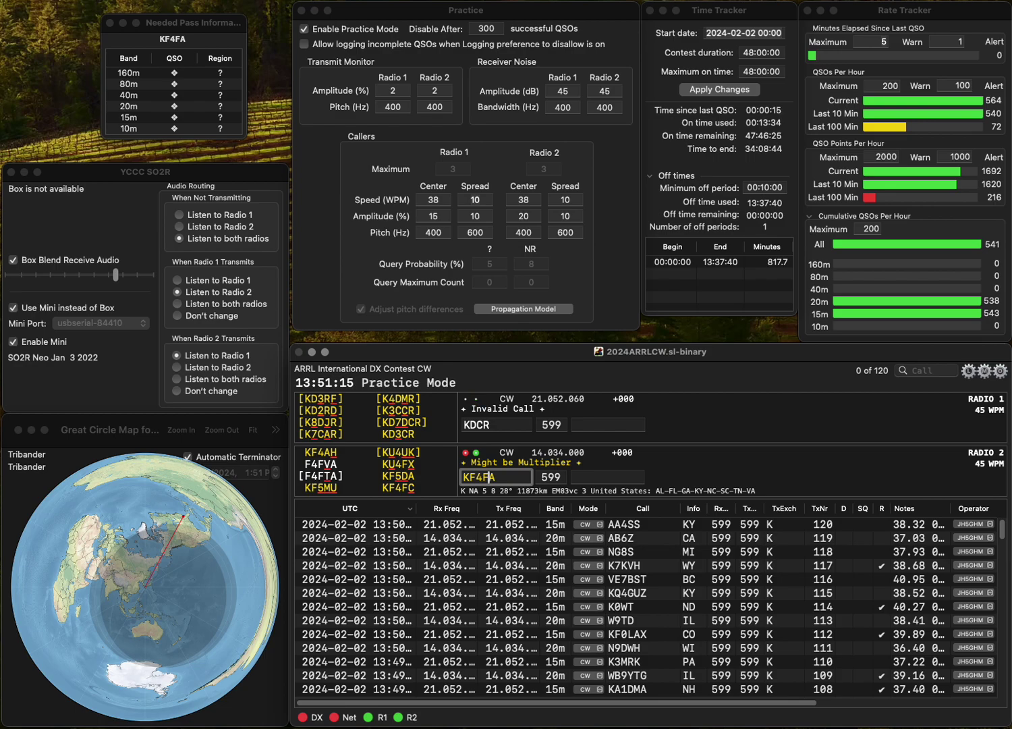
pyautogui.press('BackSpace')
pyautogui.write('RR')
pyautogui.press('BackSpace')
pyautogui.write('W')
pyautogui.press('Return')
# Correct the caller's call sign on Radio 1 to KC5RPF and send it.
pyautogui.press('BackSpace')
pyautogui.press('BackSpace')
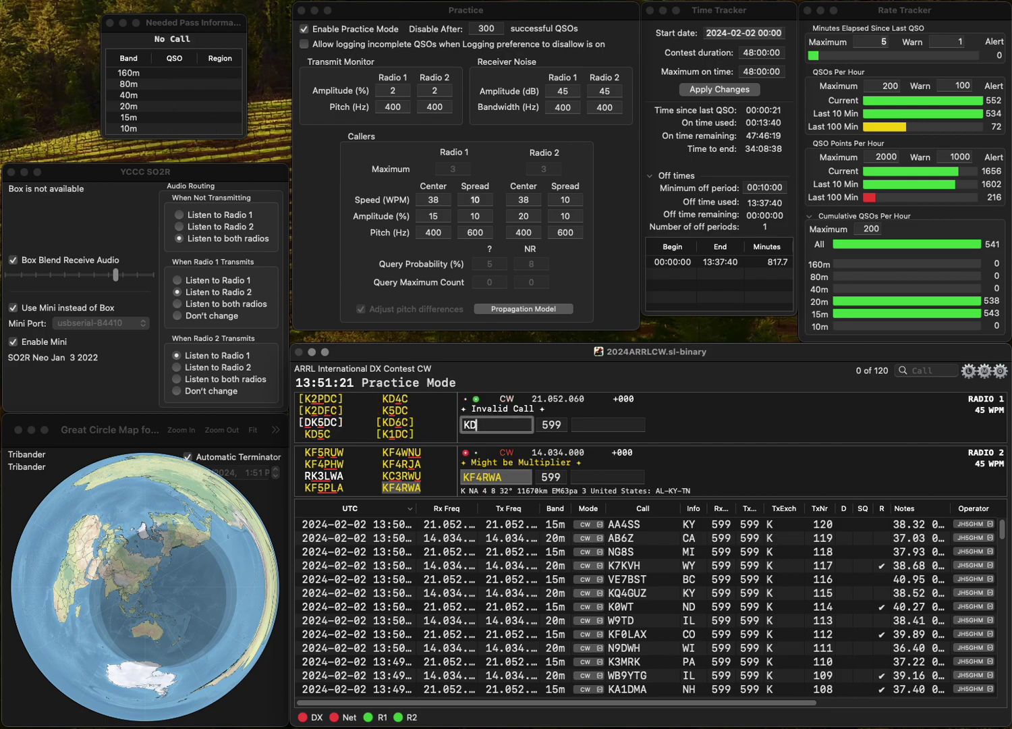
pyautogui.write('C5RPF')
pyautogui.press('Home')
pyautogui.press('Right')
pyautogui.press('Delete')
pyautogui.press('Return')
pyautogui.write('AL')
pyautogui.press('Return')
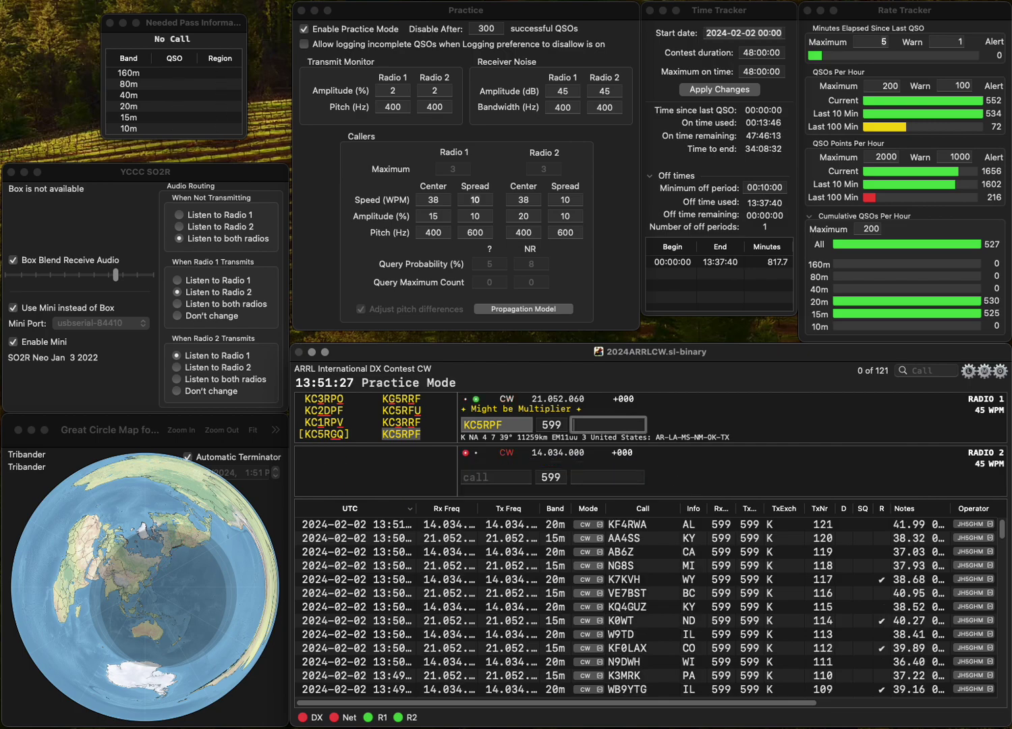
pyautogui.press('Return')
pyautogui.write('K6OAU')
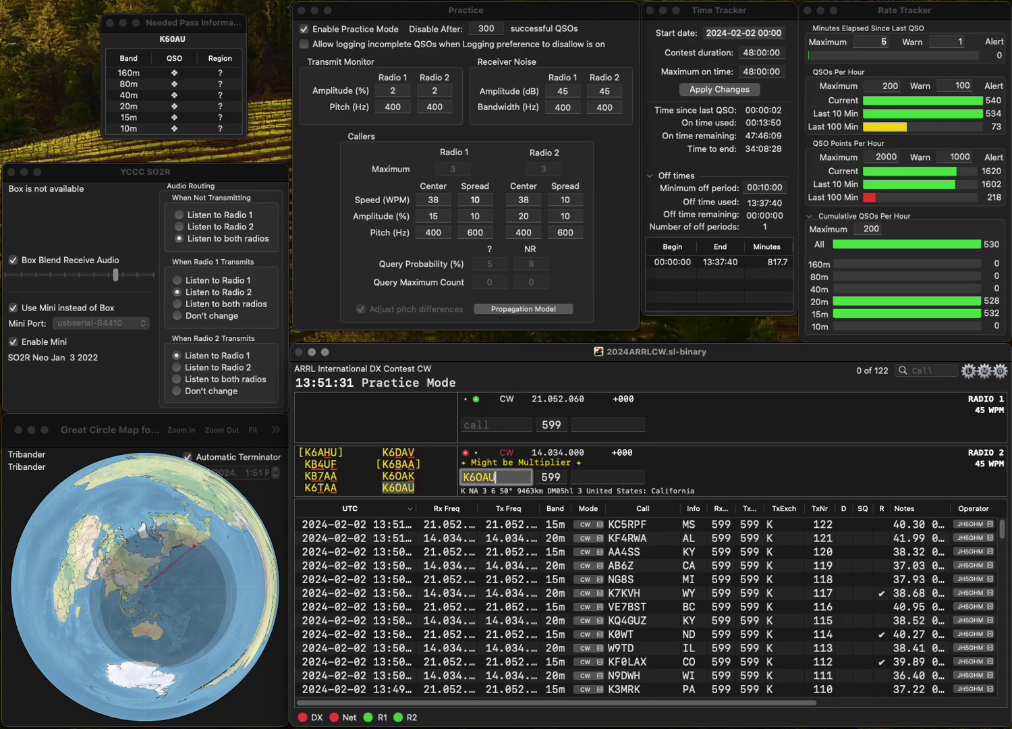
pyautogui.press('Return')
pyautogui.write('N')
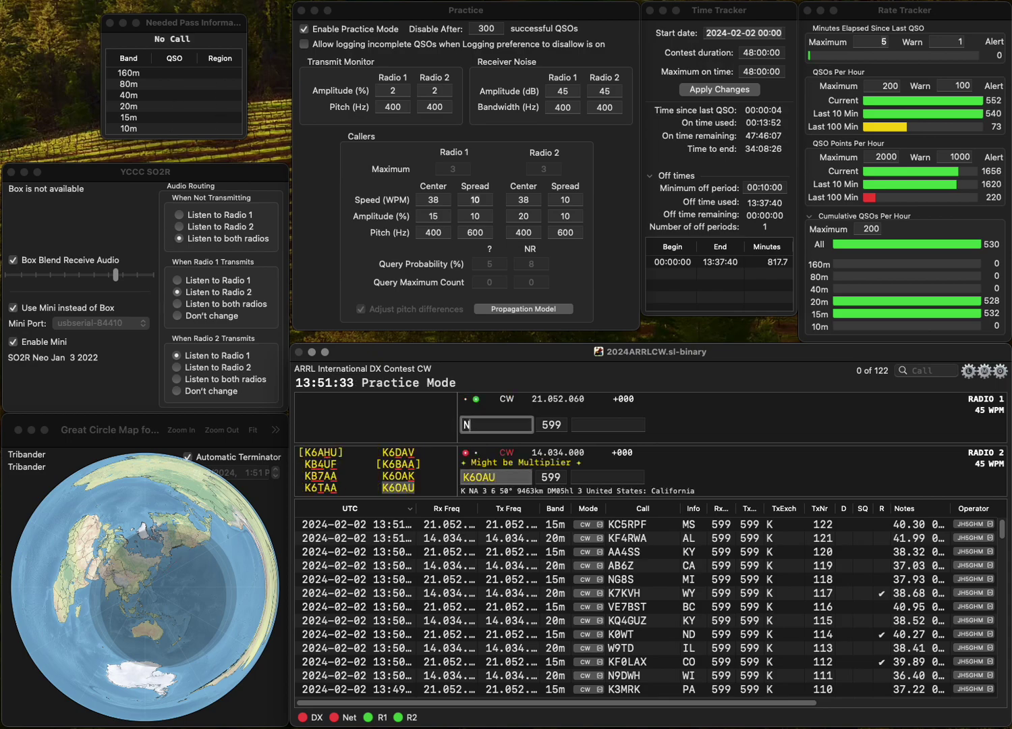
pyautogui.write('AAE')
pyautogui.press('Home')
pyautogui.press('Delete')
pyautogui.press('Return')
pyautogui.write('CA')
pyautogui.press('Return')
pyautogui.write('4AWE')
pyautogui.press('Home')
pyautogui.write('W')
pyautogui.press('Return')
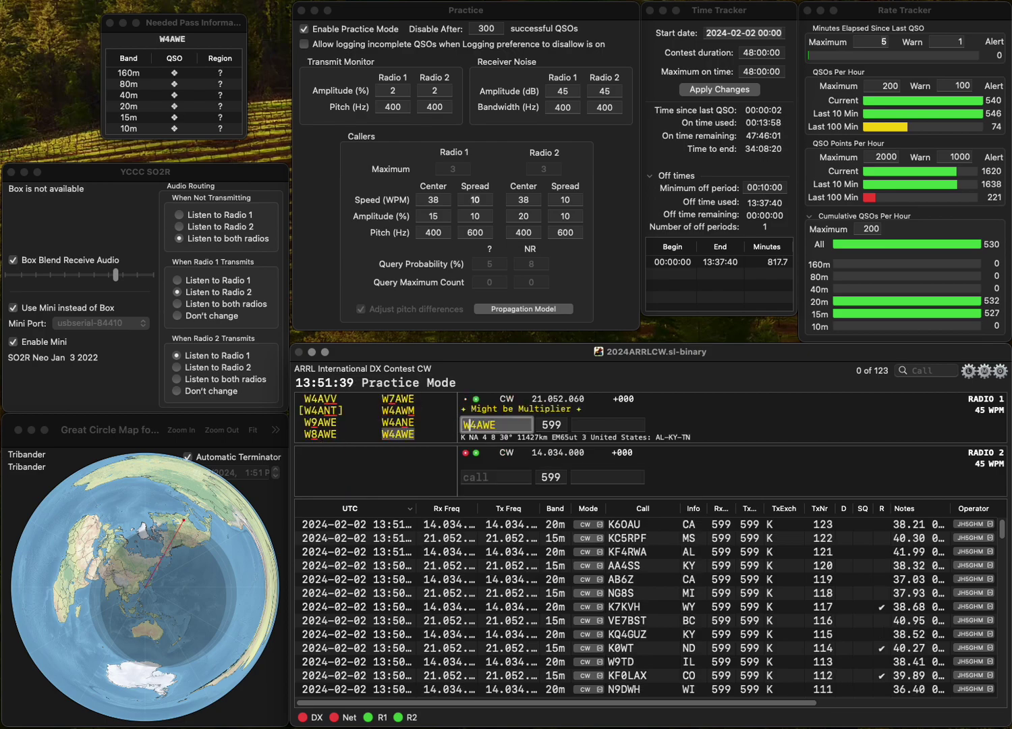
pyautogui.write('KB5MMM')
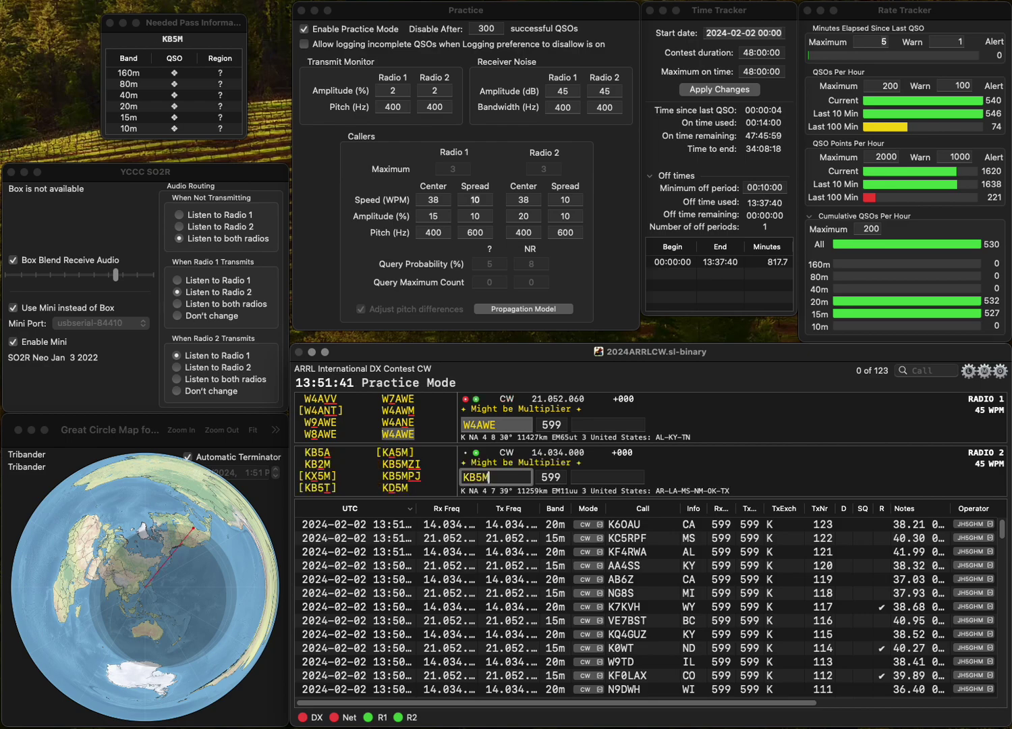
pyautogui.press('Return')
pyautogui.write('TN')
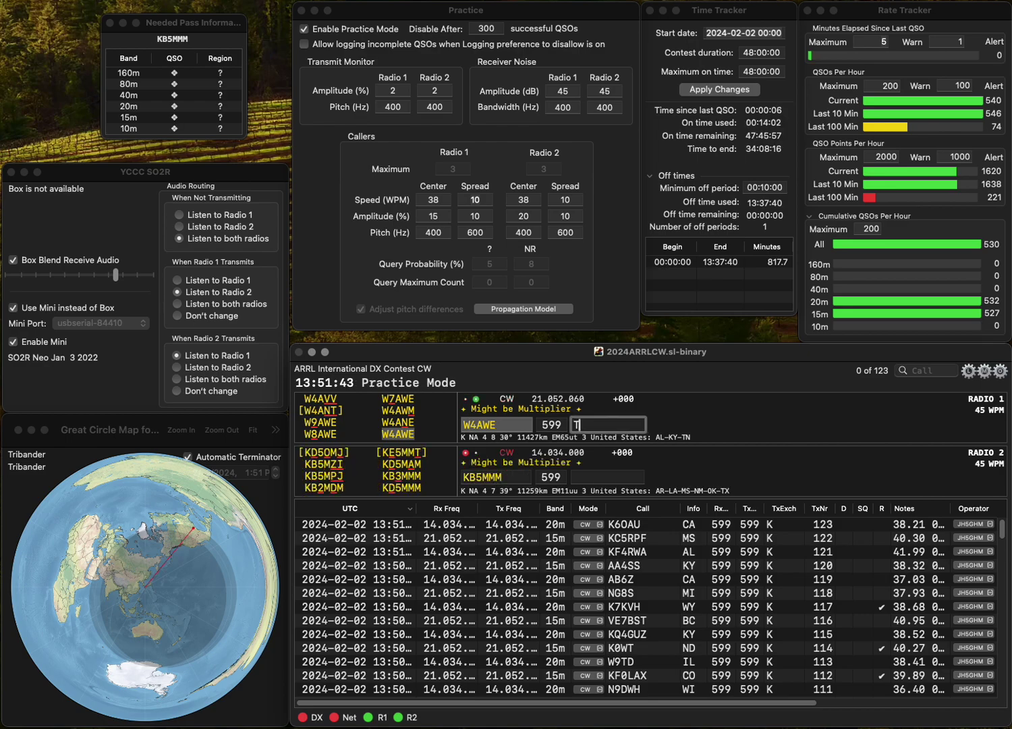
pyautogui.press('Return')
pyautogui.press('Home')
pyautogui.press('Right')
pyautogui.press('Right')
pyautogui.press('BackSpace')
pyautogui.write('D')
pyautogui.press('Return')
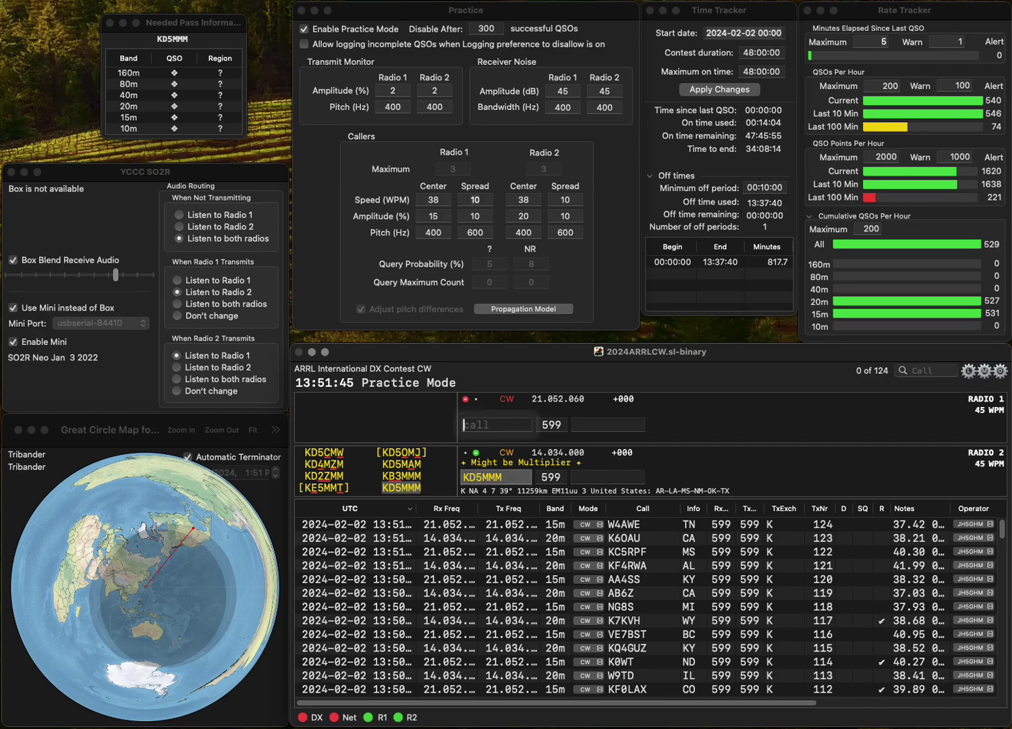
pyautogui.write('KB')
pyautogui.press('Return')
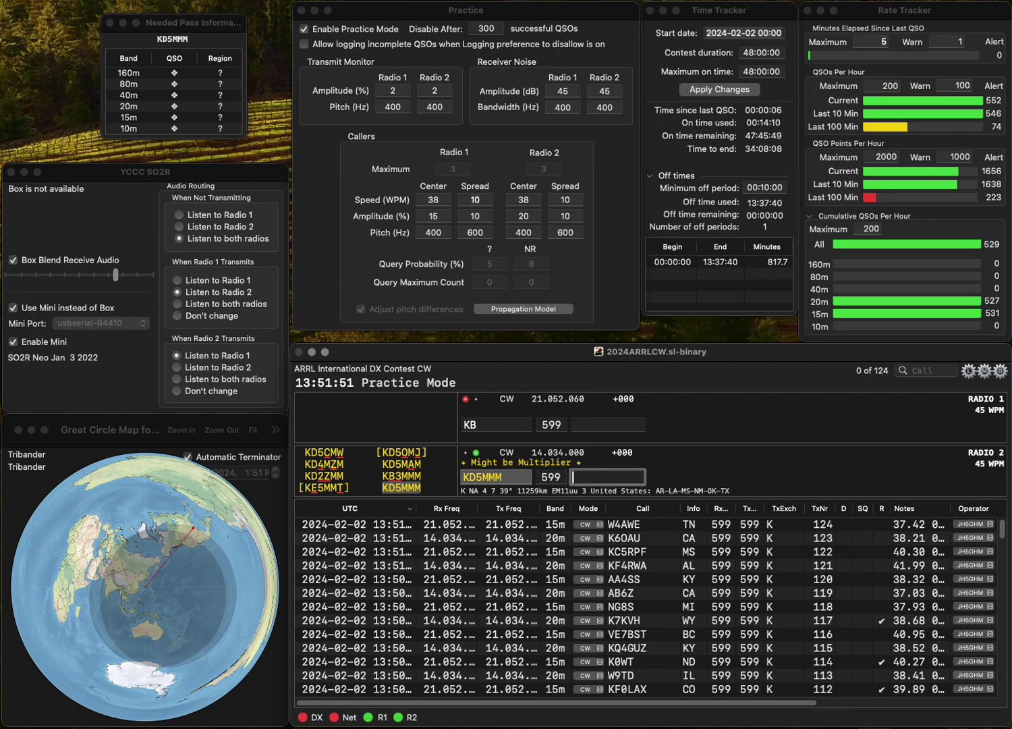
pyautogui.press('Return')
pyautogui.press('BackSpace')
pyautogui.write('6HQR')
pyautogui.press('Return')
pyautogui.write('N6D')
pyautogui.press('Return')
pyautogui.press('BackSpace')
pyautogui.write('B')
pyautogui.press('BackSpace')
pyautogui.press('Delete')
pyautogui.write('B5QR')
pyautogui.press('Return')
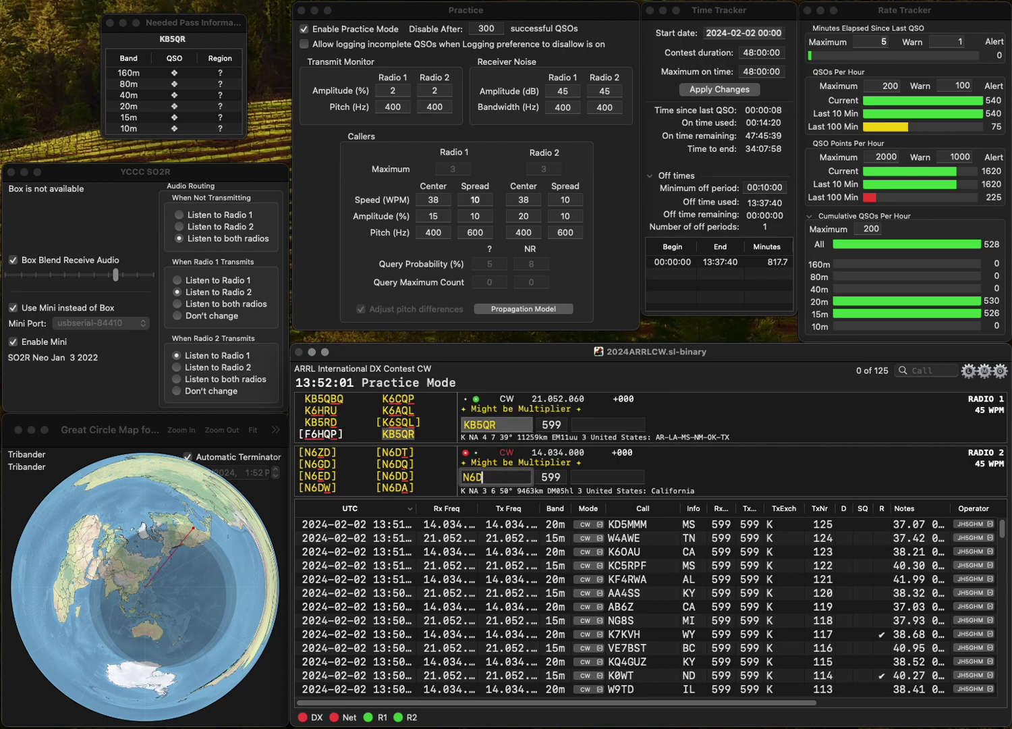
pyautogui.hotkey('ctrl', 'w')
pyautogui.write('ND6DRD')
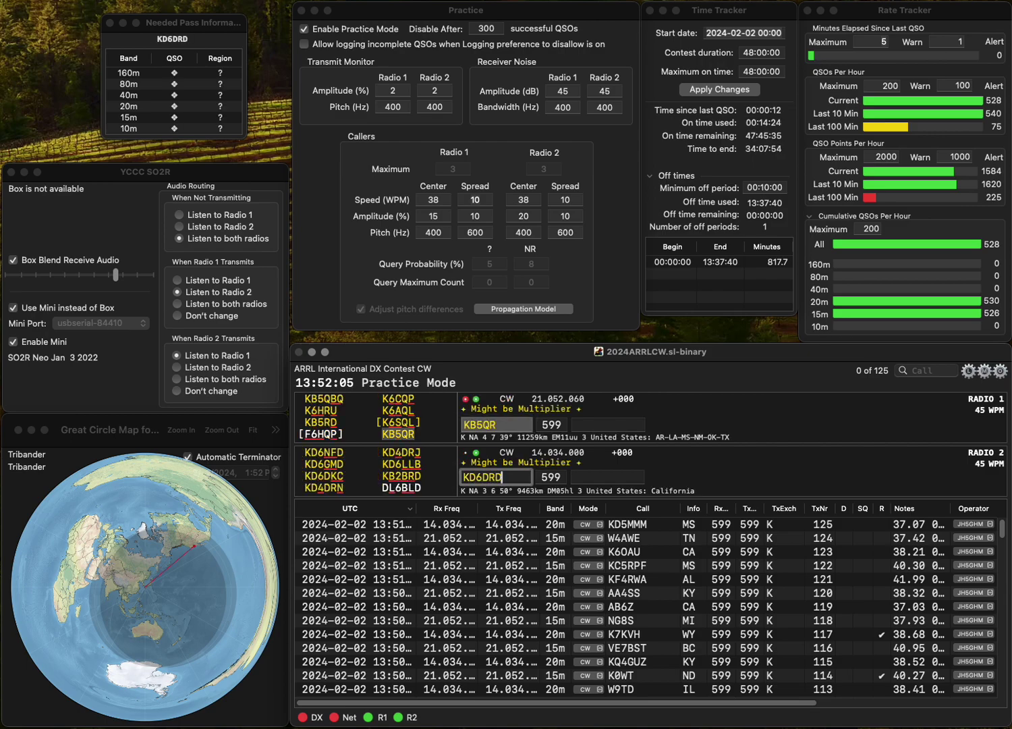
pyautogui.press('Return')
pyautogui.write('X')
pyautogui.press('Return')
pyautogui.press('Left')
pyautogui.press('Left')
pyautogui.press('Left')
pyautogui.press('Left')
pyautogui.press('BackSpace')
pyautogui.write('I6')
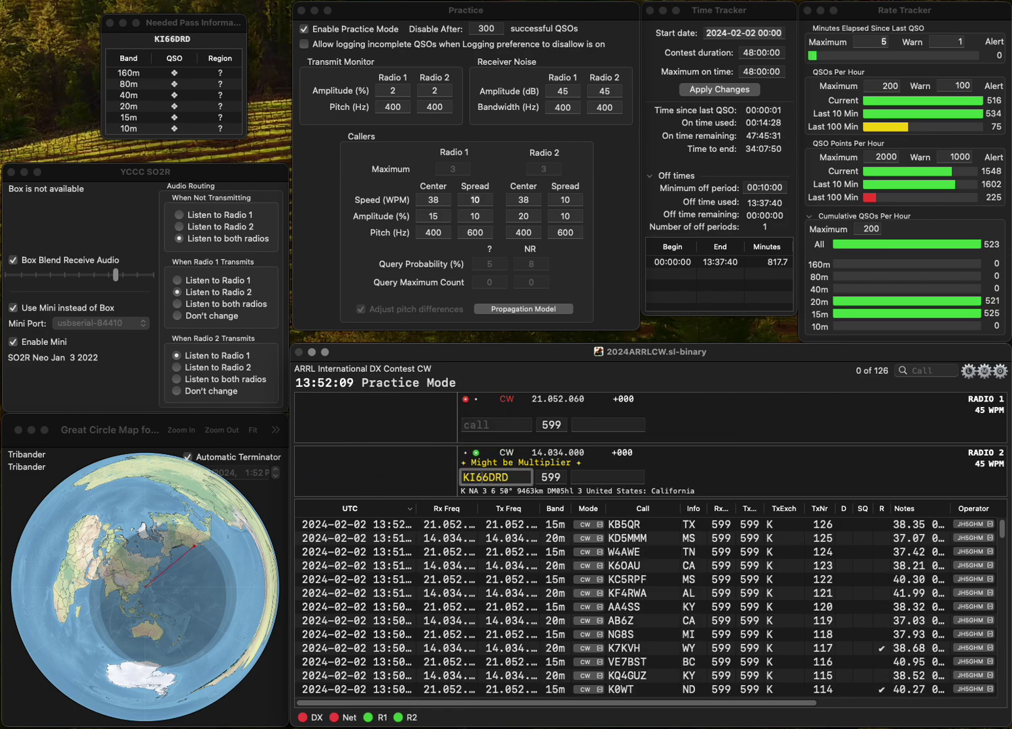
pyautogui.press('BackSpace')
pyautogui.press('Right')
pyautogui.press('Right')
pyautogui.press('BackSpace')
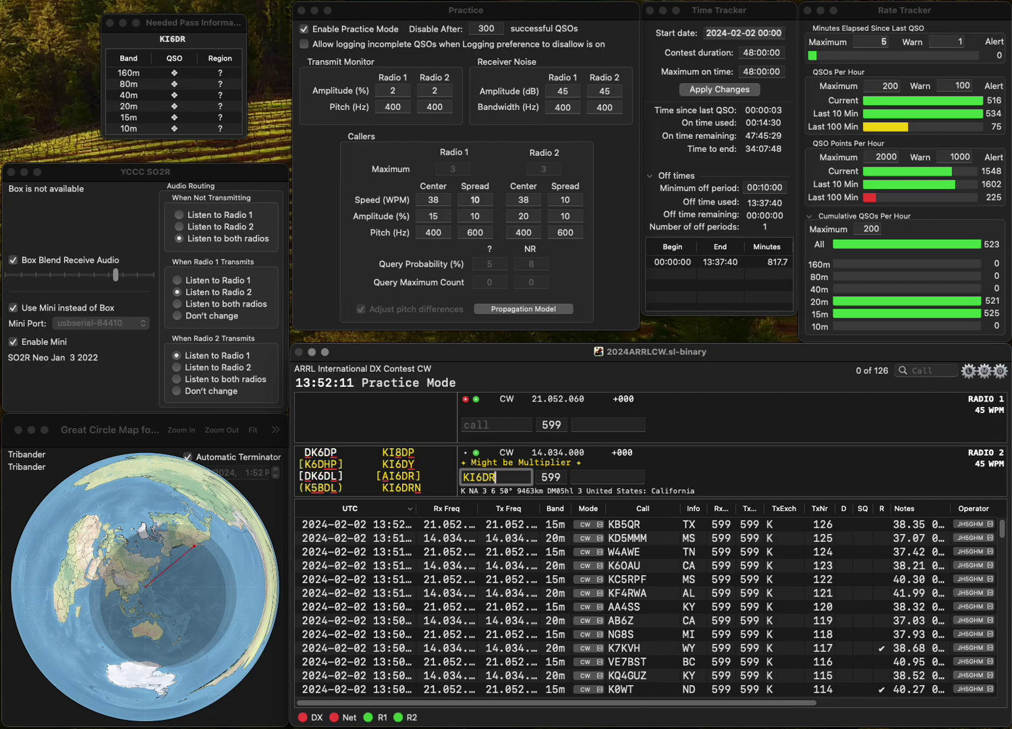
pyautogui.write('N')
pyautogui.press('Return')
pyautogui.press('Return')
pyautogui.press('Return')
pyautogui.write('N')
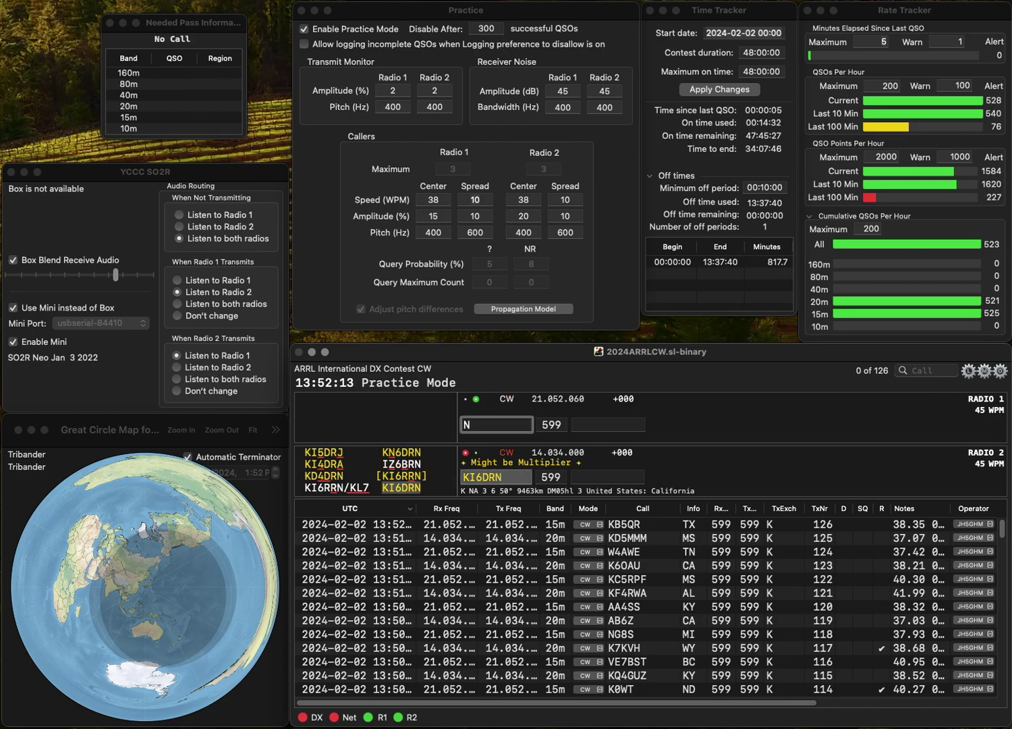
pyautogui.write('1WEN')
pyautogui.press('Return')
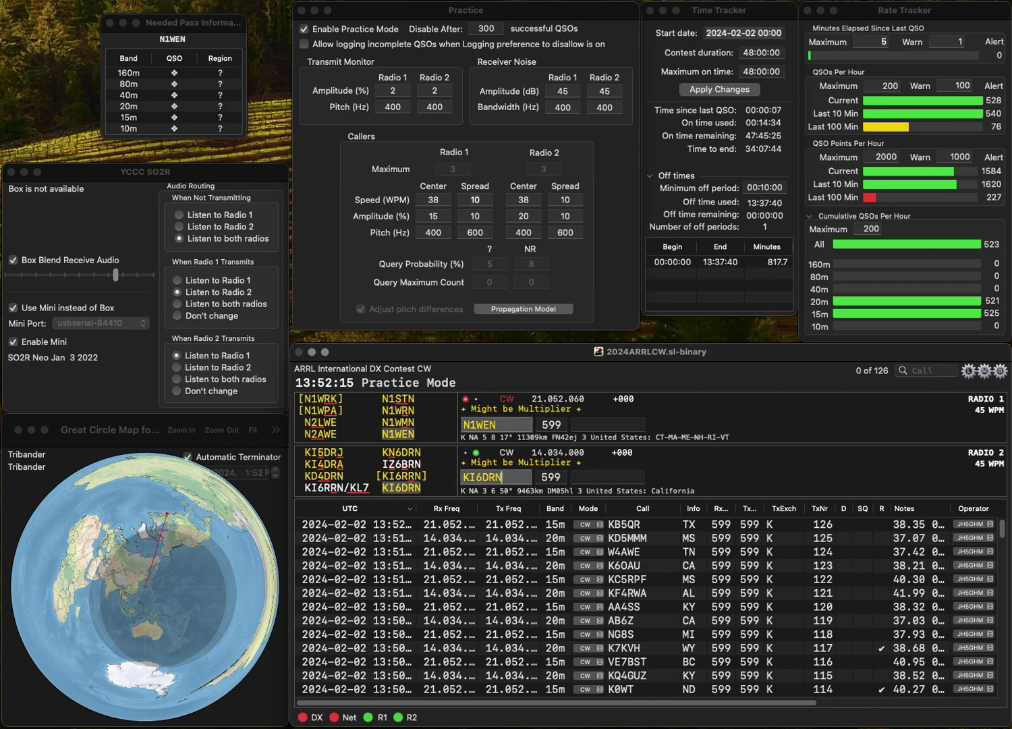
pyautogui.write('CA')
pyautogui.press('Return')
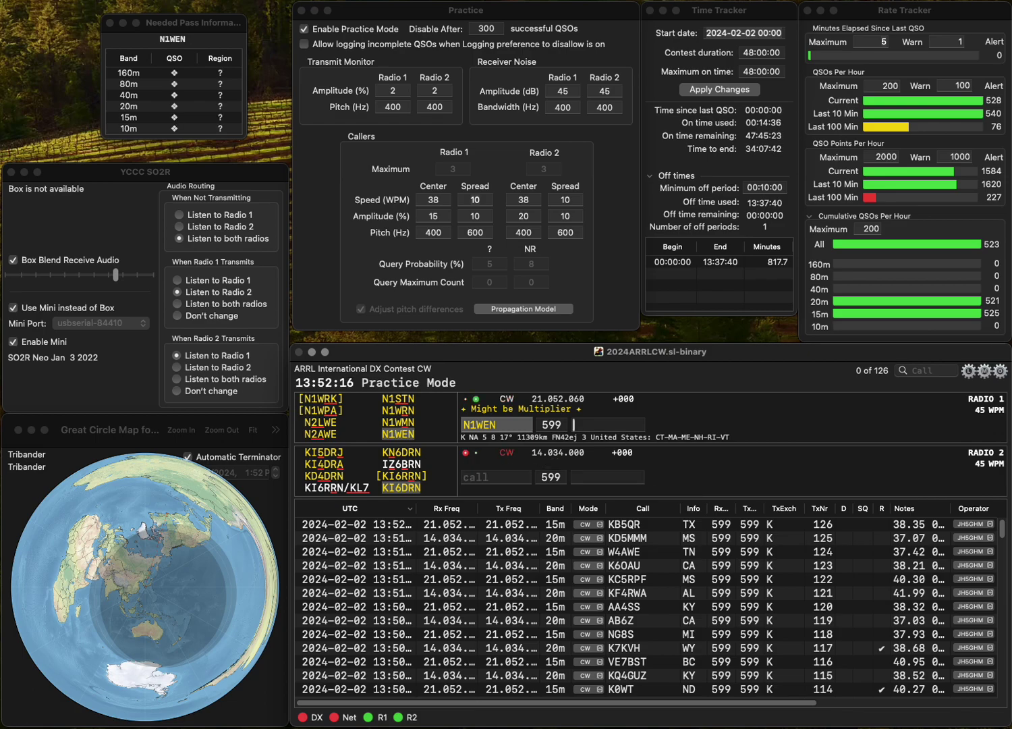
# Log N1WEN on Radio 1 with exchange CT.
pyautogui.write('C')
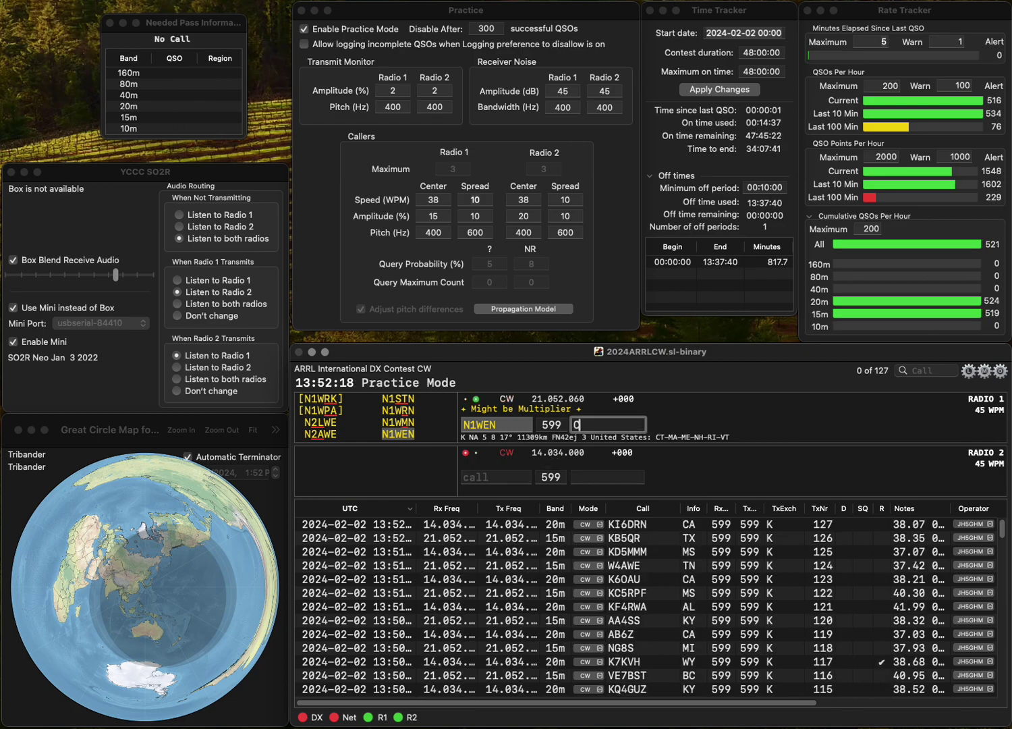
pyautogui.write('T')
pyautogui.press('Return')
# Enter and send KE0UNV as the caller on Radio 2 and KN5TR as the caller on Radio 1.
pyautogui.write('KE')
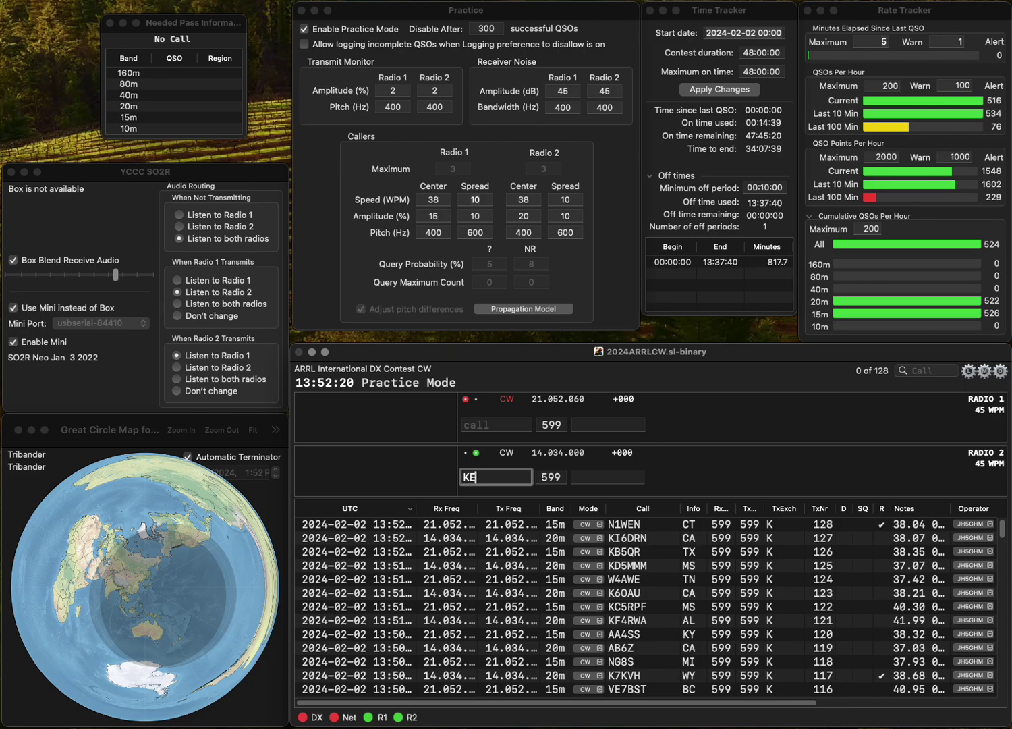
pyautogui.write('0UNV')
pyautogui.press('Return')
pyautogui.write('KNTR')
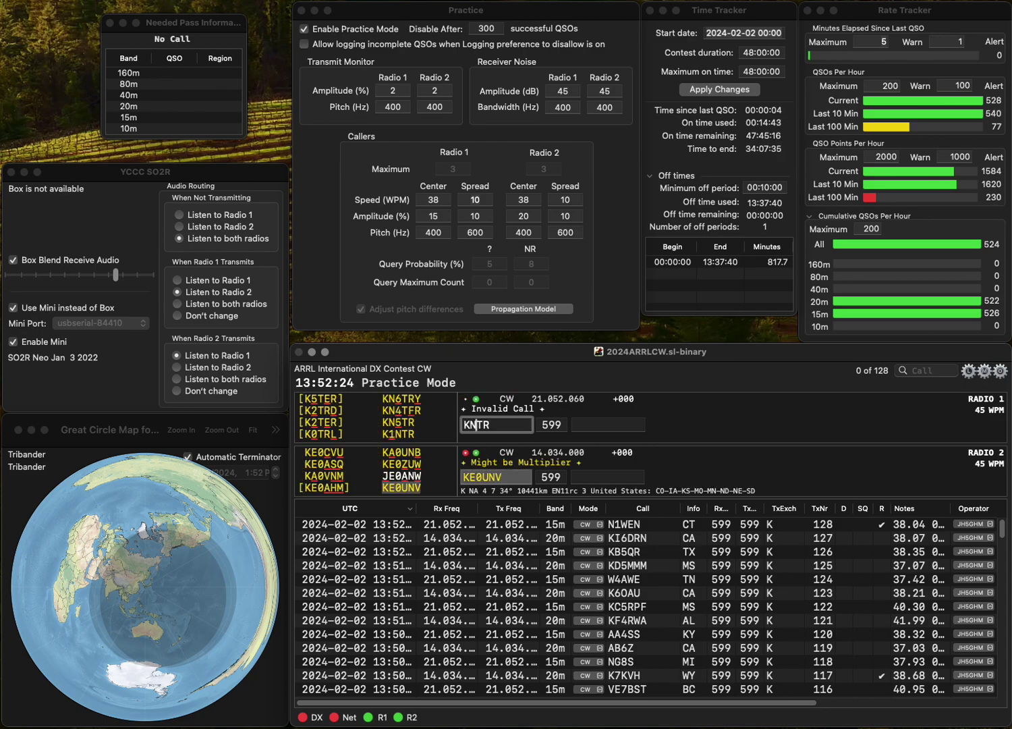
pyautogui.write('5')
pyautogui.press('Return')
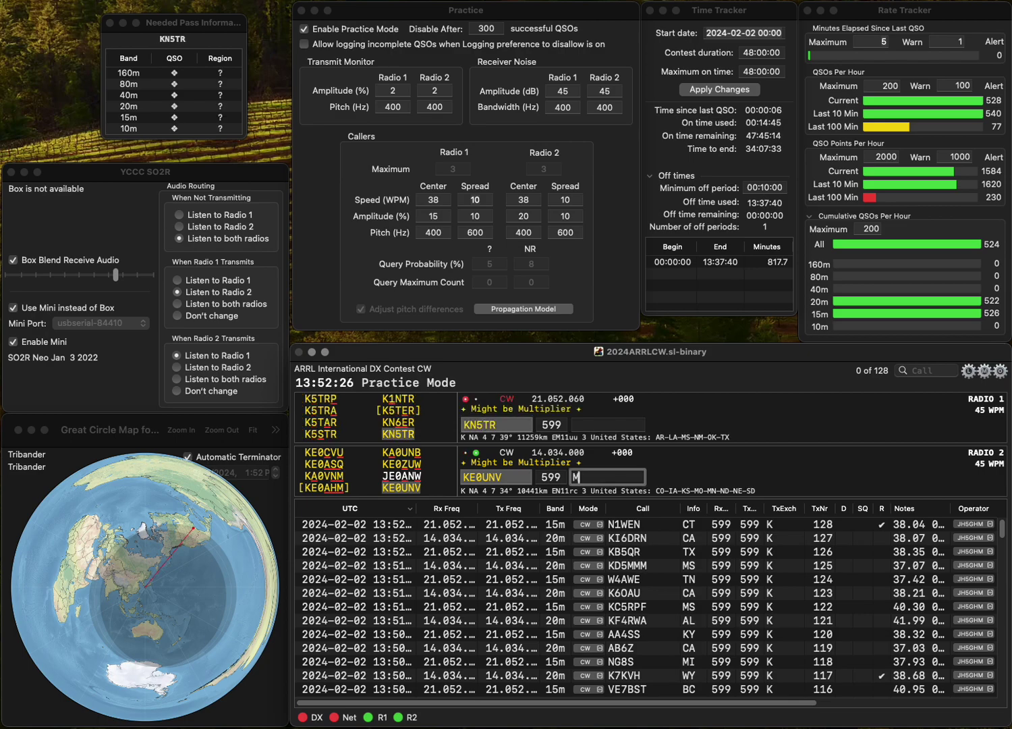
pyautogui.press('Return')
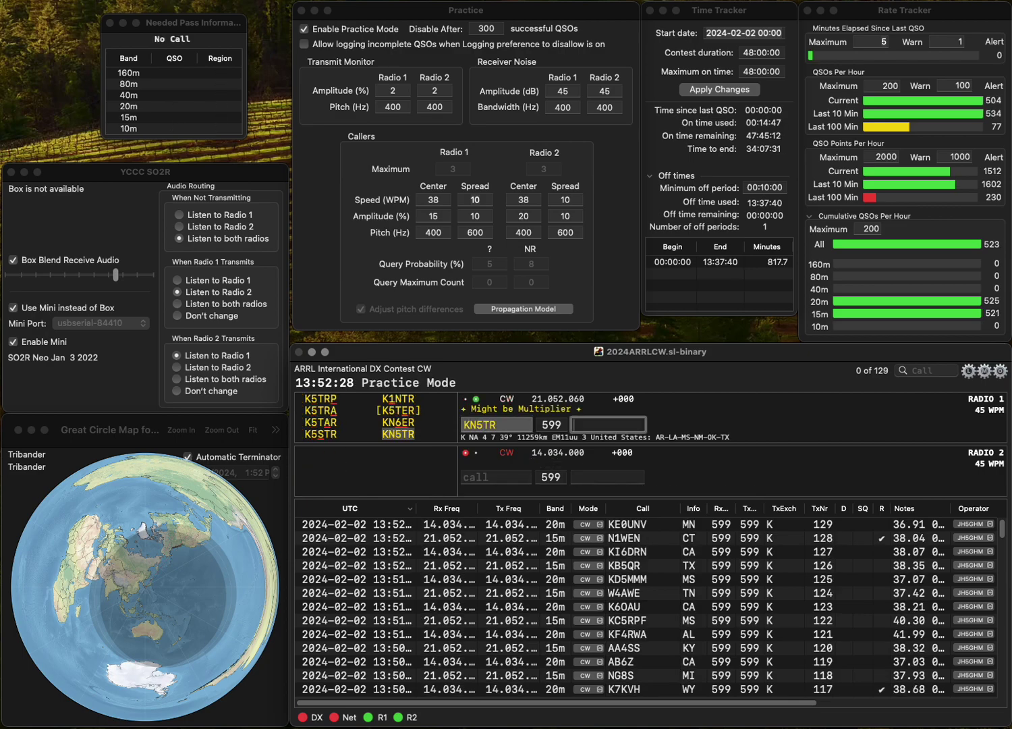
pyautogui.write('NM')
pyautogui.press('Return')
# Enter and send KA2AYR as the caller on Radio 2 and AD5MQ as the caller on Radio 1.
pyautogui.write('KA2AYR')
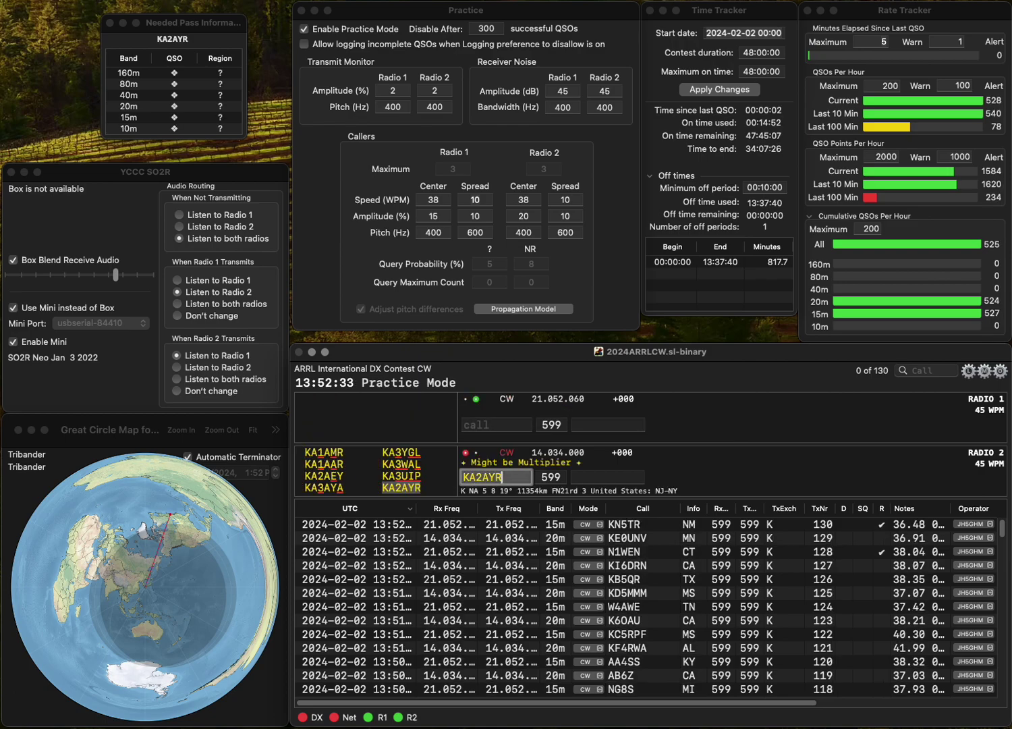
pyautogui.press('Return')
pyautogui.write('ADM')
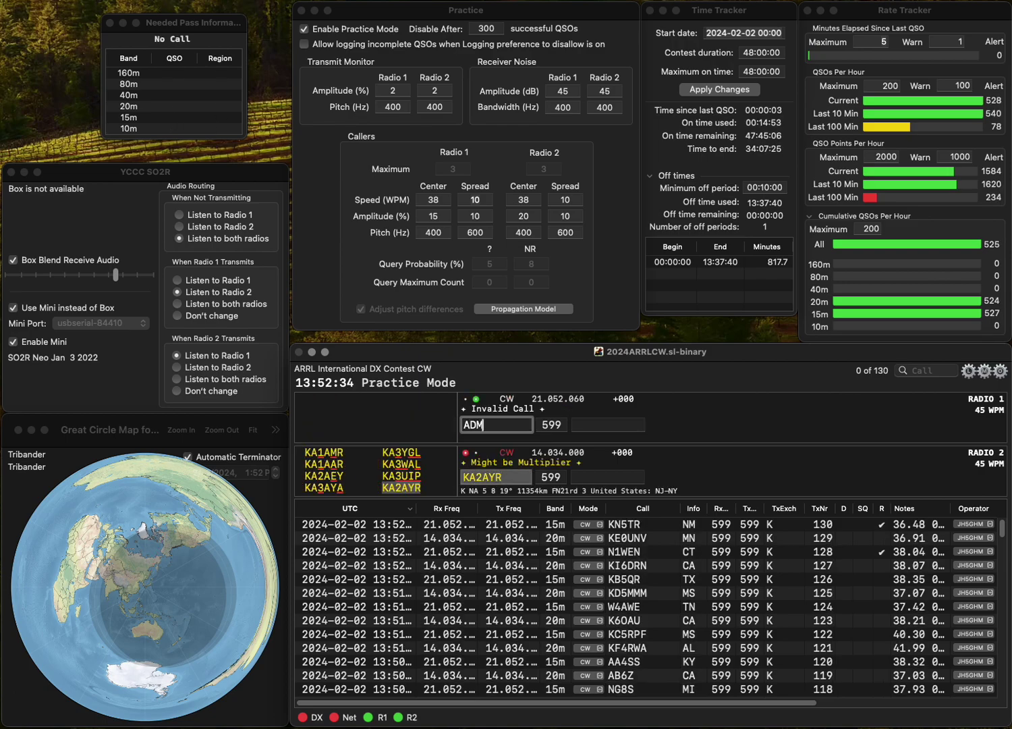
pyautogui.write('Q5')
pyautogui.press('Return')
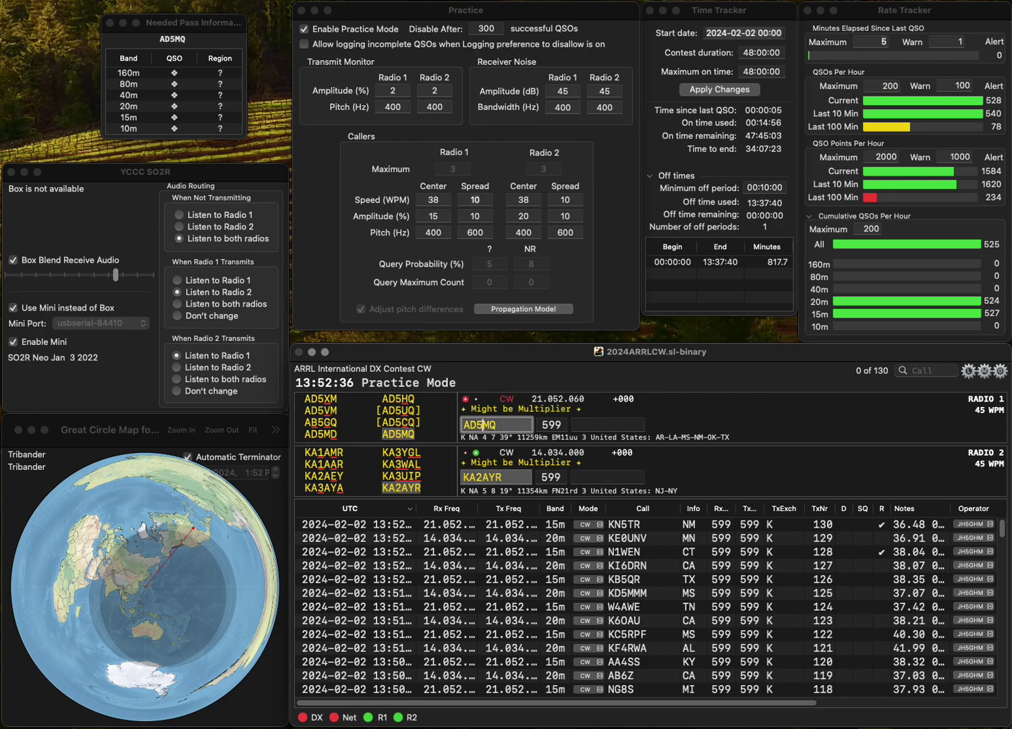
pyautogui.write('NY')
pyautogui.press('Return')
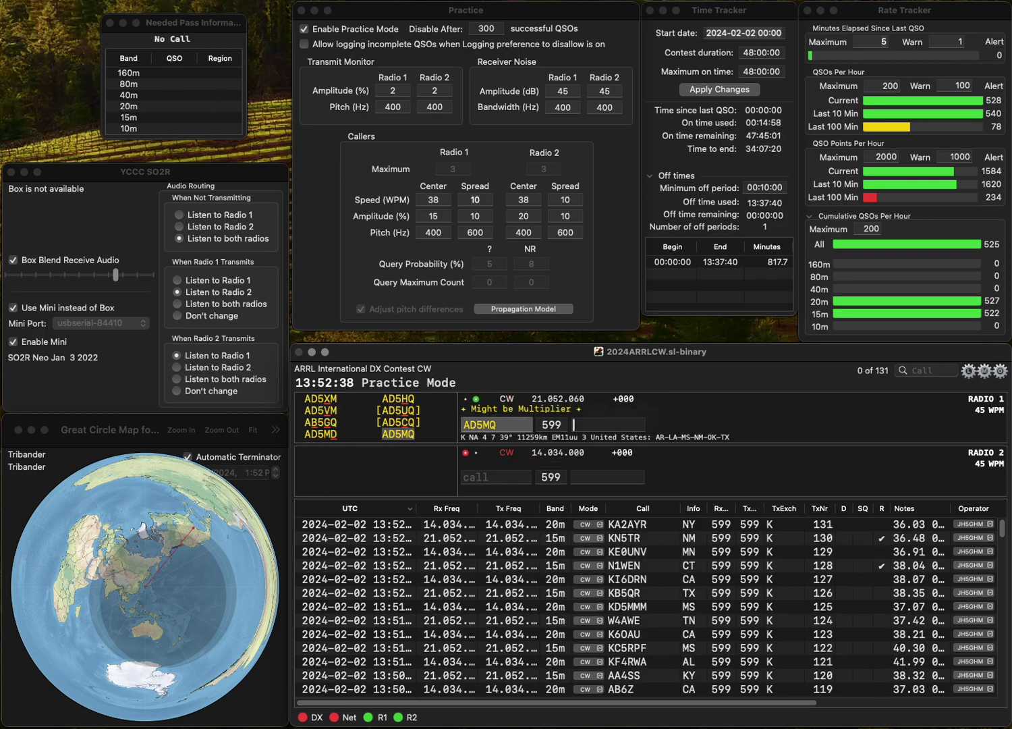
pyautogui.write('M')
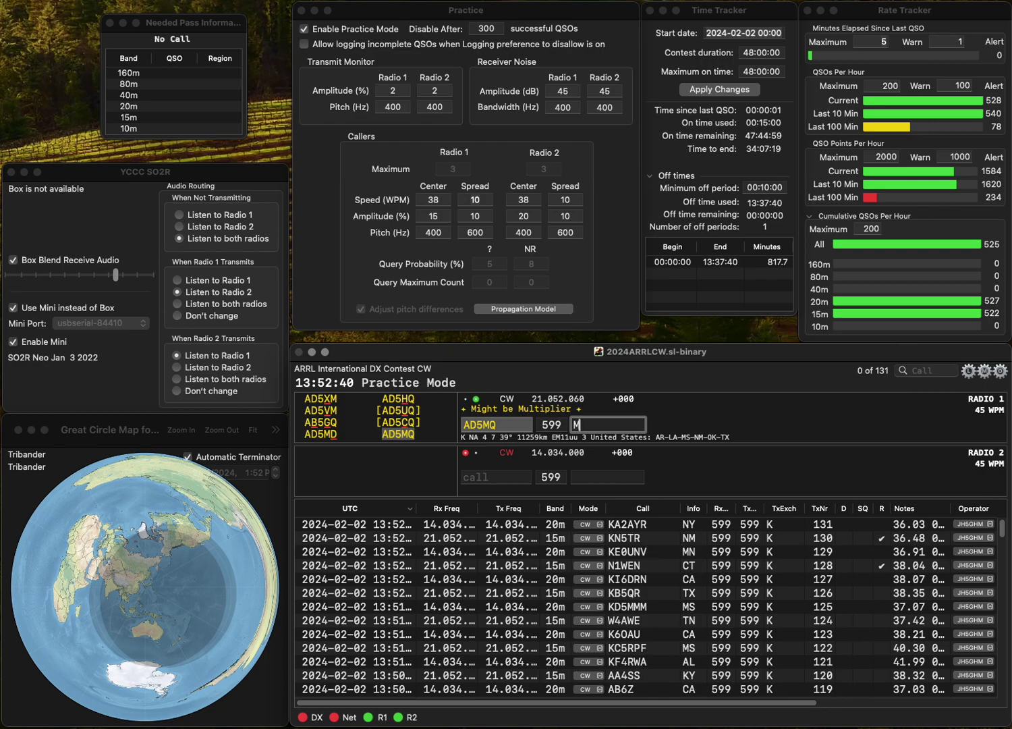
pyautogui.write('S')
pyautogui.press('Return')
# Enter and send WO7V as the caller on Radio 2 and KD9M as the caller on Radio 1.
pyautogui.write('WO7V')
pyautogui.press('Return')
pyautogui.write('KD9M')
pyautogui.press('Return')
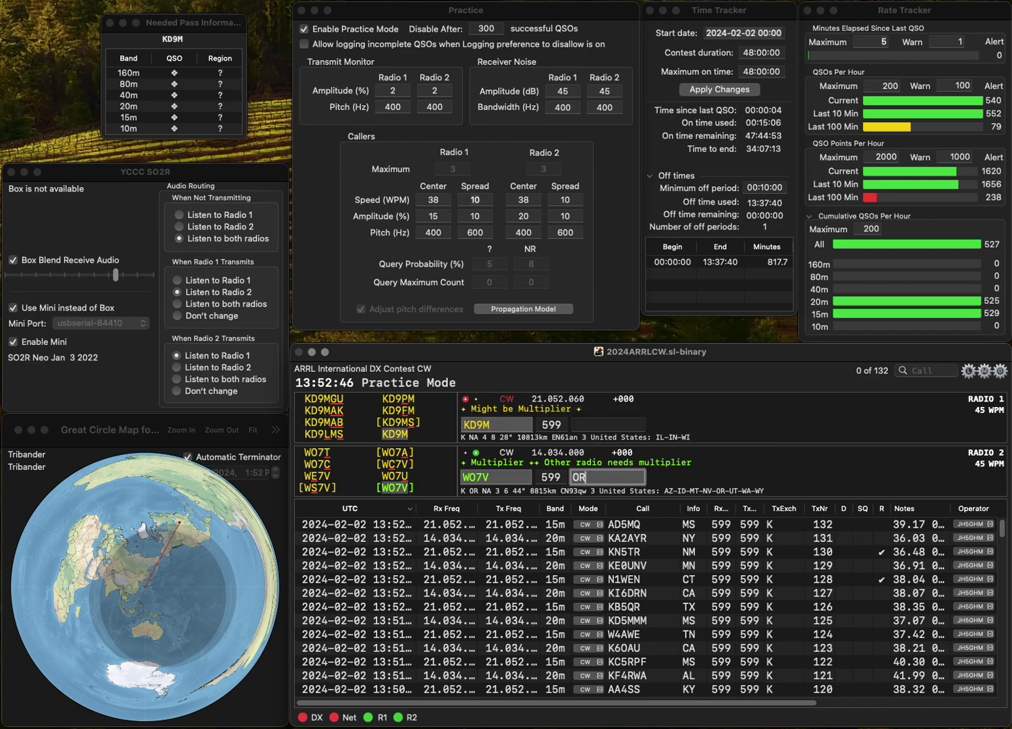
# Log WO7V on Radio 2 with exchange OR and KD9M on Radio 1 with exchange IN, and send VE6GTZ on Radio 2.
pyautogui.press('Return')
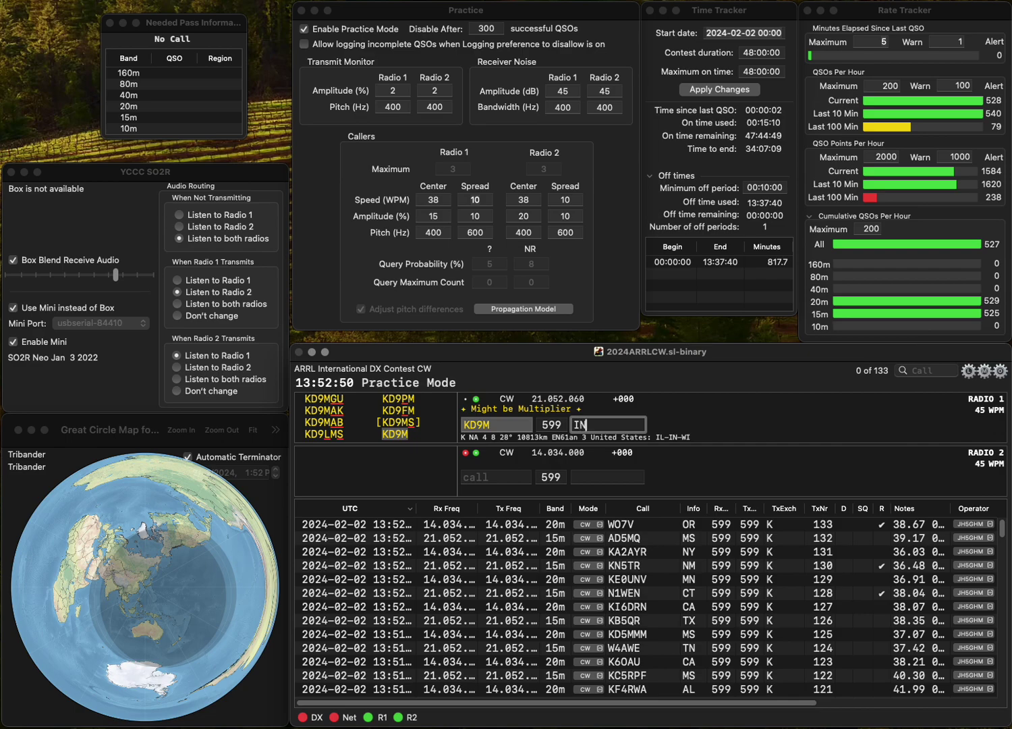
pyautogui.press('Return')
pyautogui.write('VE6GT')
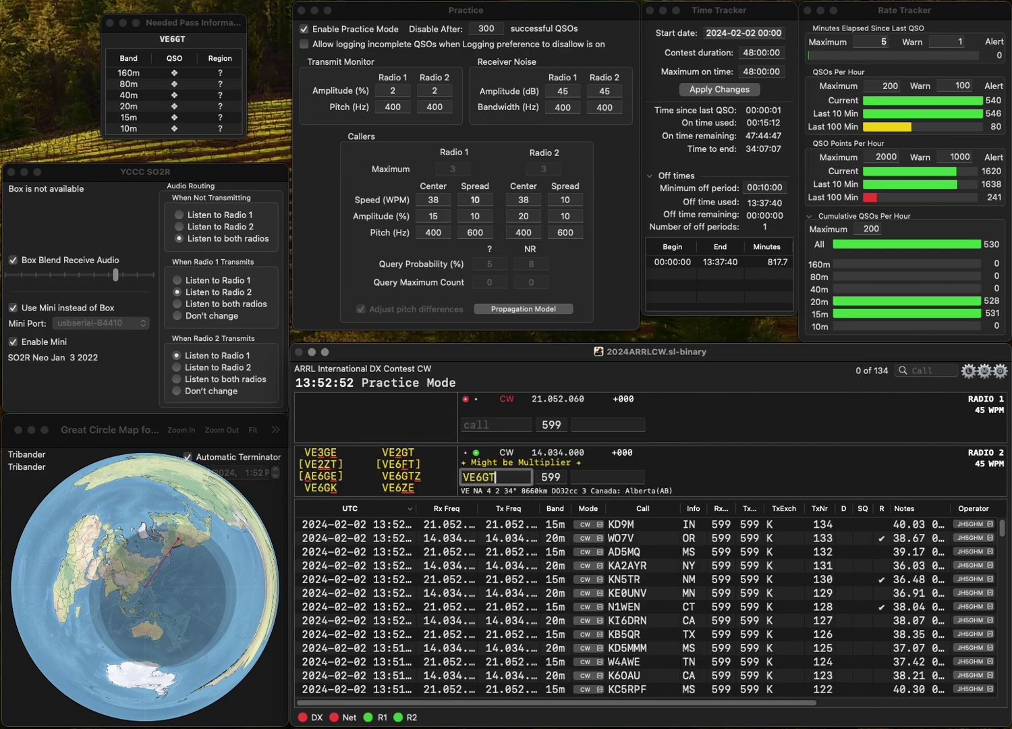
pyautogui.write('Z')
pyautogui.press('Return')
pyautogui.write('KD')
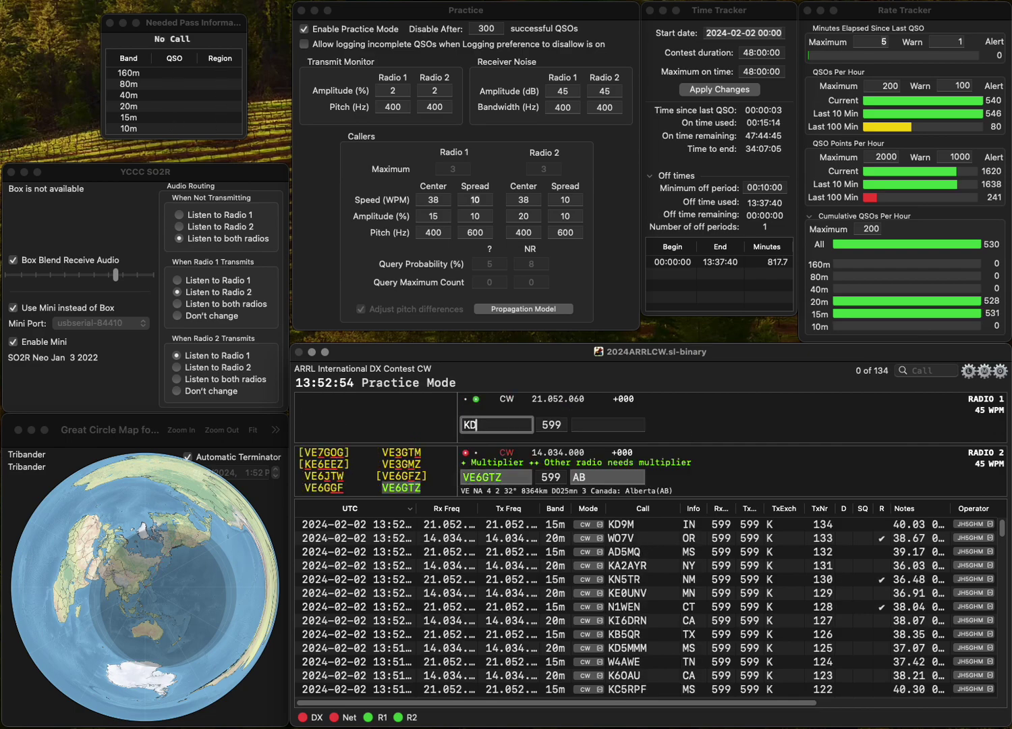
pyautogui.write('AN')
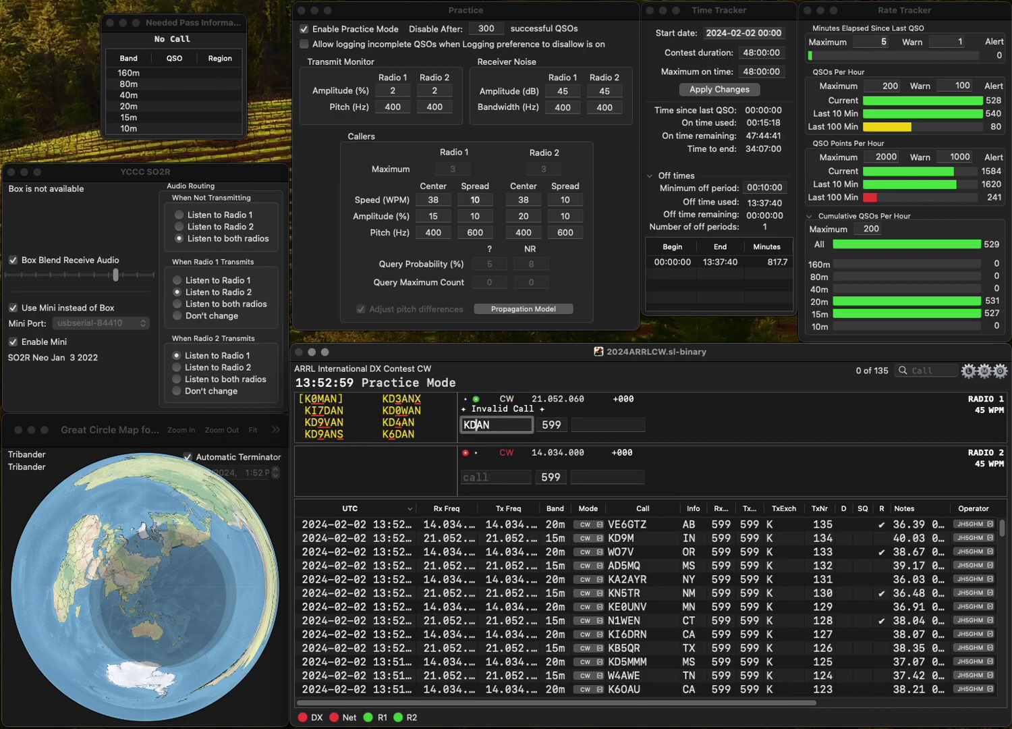
pyautogui.write('4')
pyautogui.press('Return')
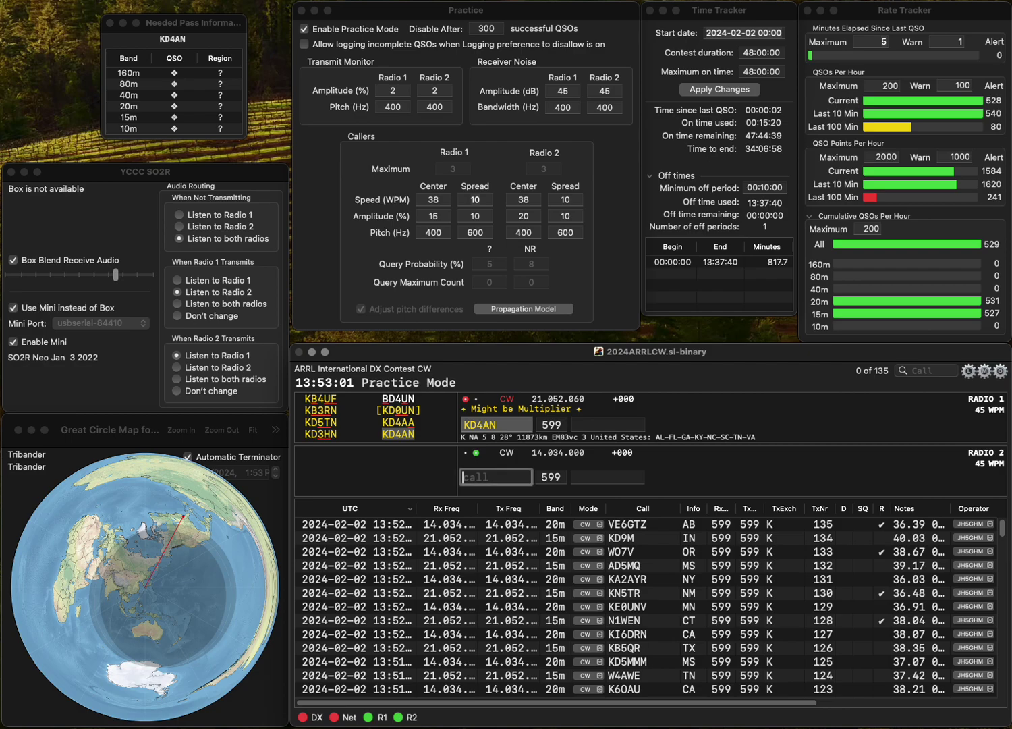
pyautogui.write('K8IJ')
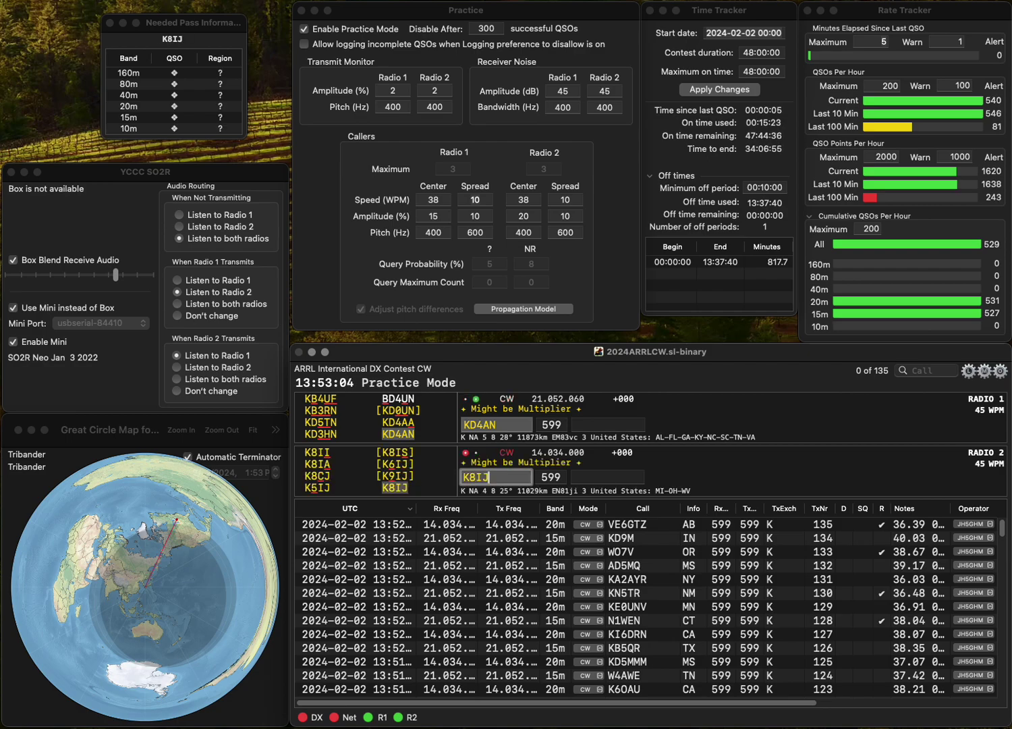
pyautogui.press('Return')
pyautogui.write('FL')
pyautogui.press('Return')
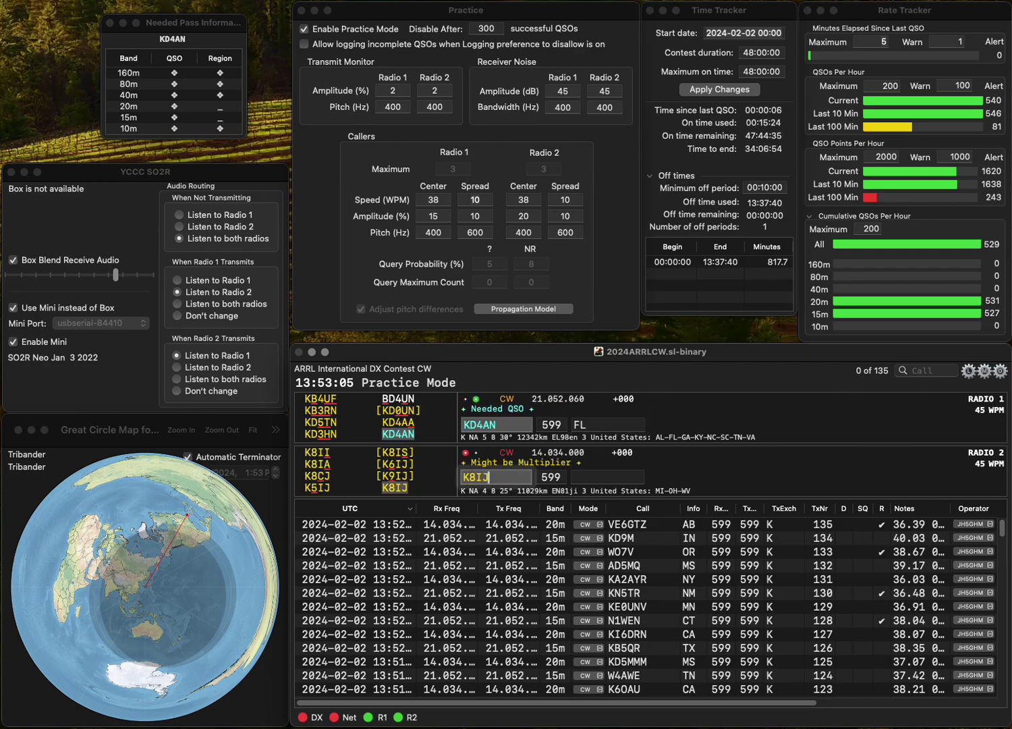
pyautogui.write('WV')
pyautogui.press('Return')
pyautogui.write('AC9QM')
pyautogui.press('Return')
# Enter and send NA9US as the caller on Radio 2, correcting the mistyped call.
pyautogui.write('KNA0U')
pyautogui.press('BackSpace')
pyautogui.press('BackSpace')
pyautogui.press('Up')
pyautogui.press('space')
pyautogui.press('Down')
pyautogui.press('Up')
pyautogui.press('Return')
pyautogui.press('Down')
pyautogui.write('9US')
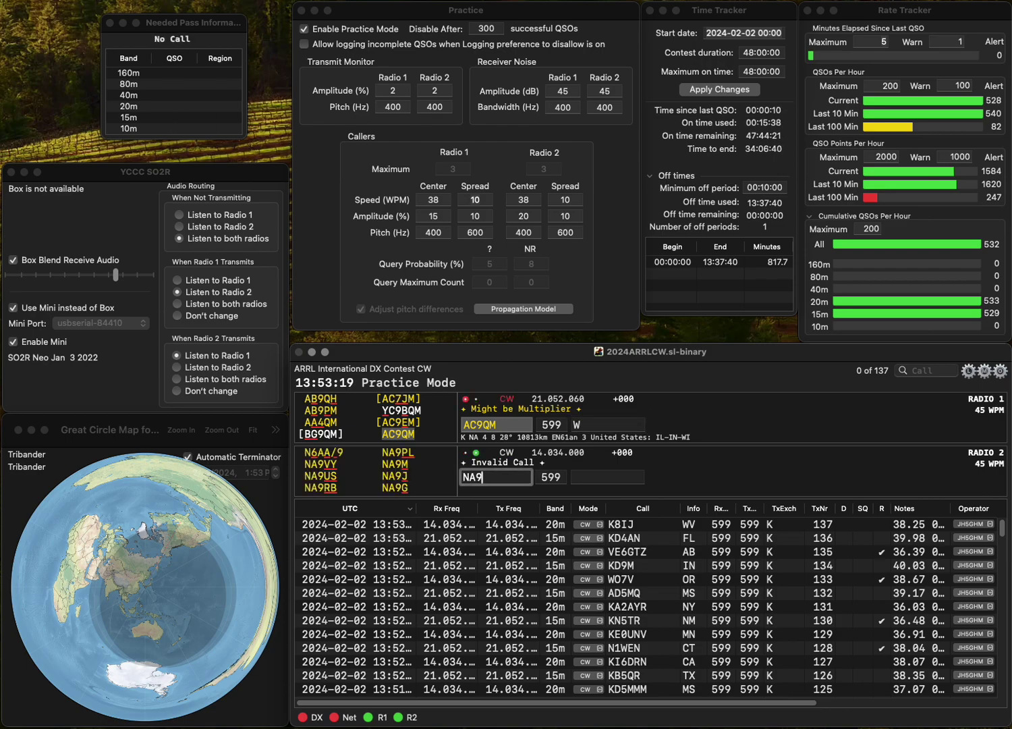
pyautogui.press('Return')
pyautogui.press('\\')
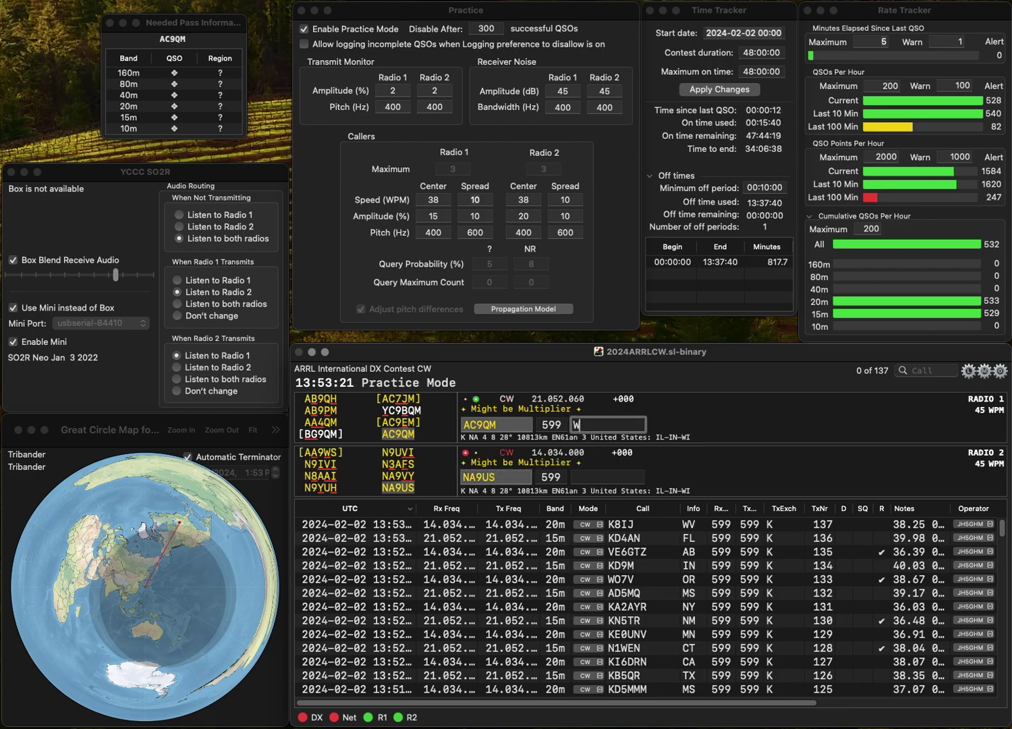
pyautogui.press('Return')
pyautogui.press('\\')
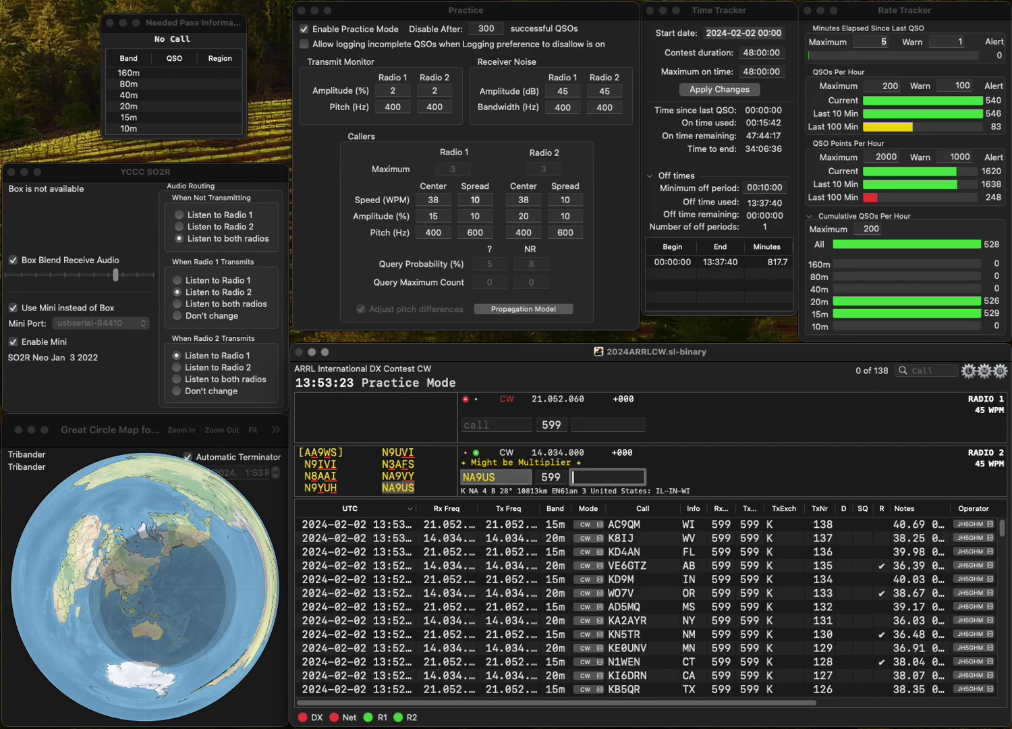
pyautogui.press('Return')
pyautogui.write('AA5JH')
pyautogui.press('BackSpace')
pyautogui.write('S')
pyautogui.press('Return')
pyautogui.write('8XY')
pyautogui.press('Home')
pyautogui.write('W')
pyautogui.press('Return')
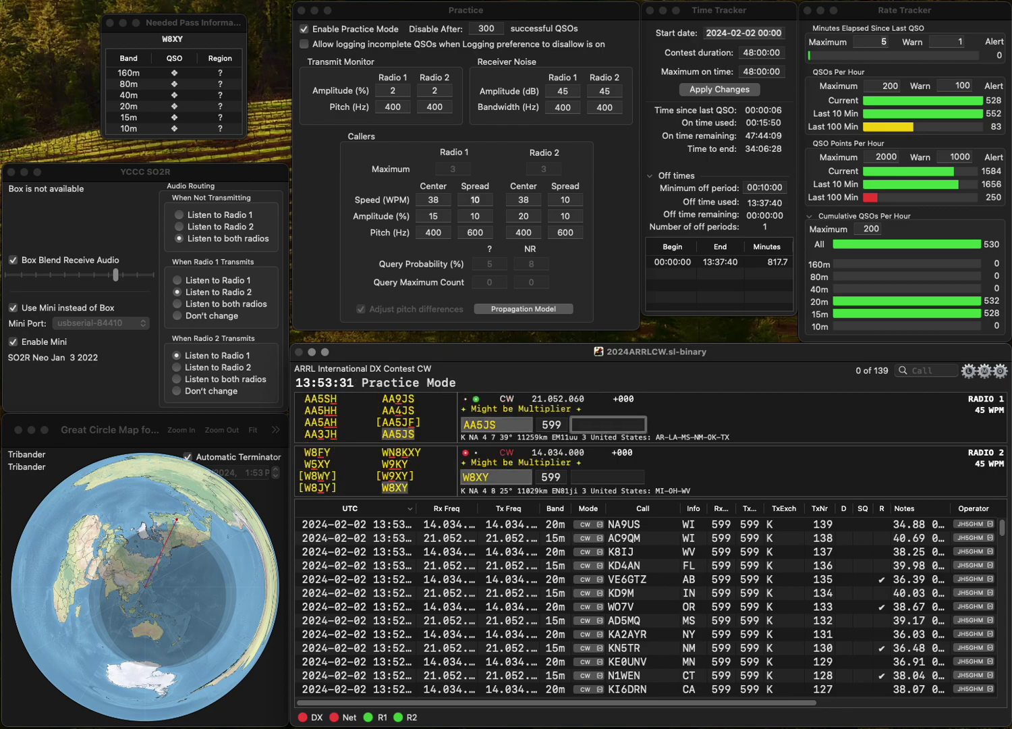
pyautogui.write('NM')
pyautogui.press('Return')
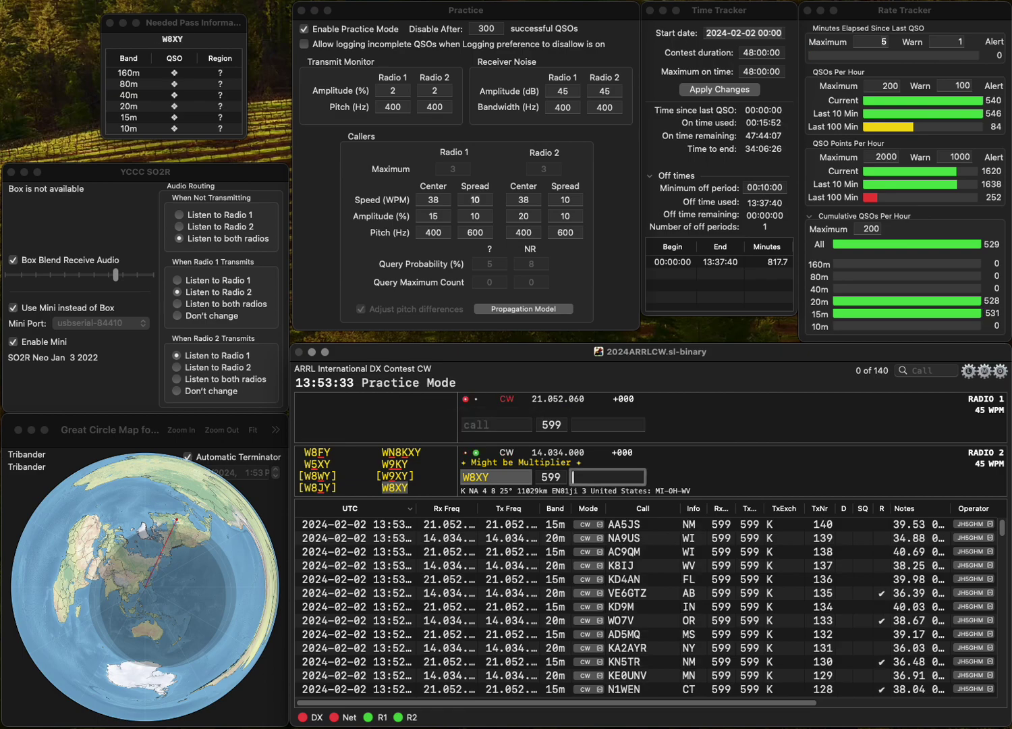
pyautogui.write('OH')
pyautogui.press('Return')
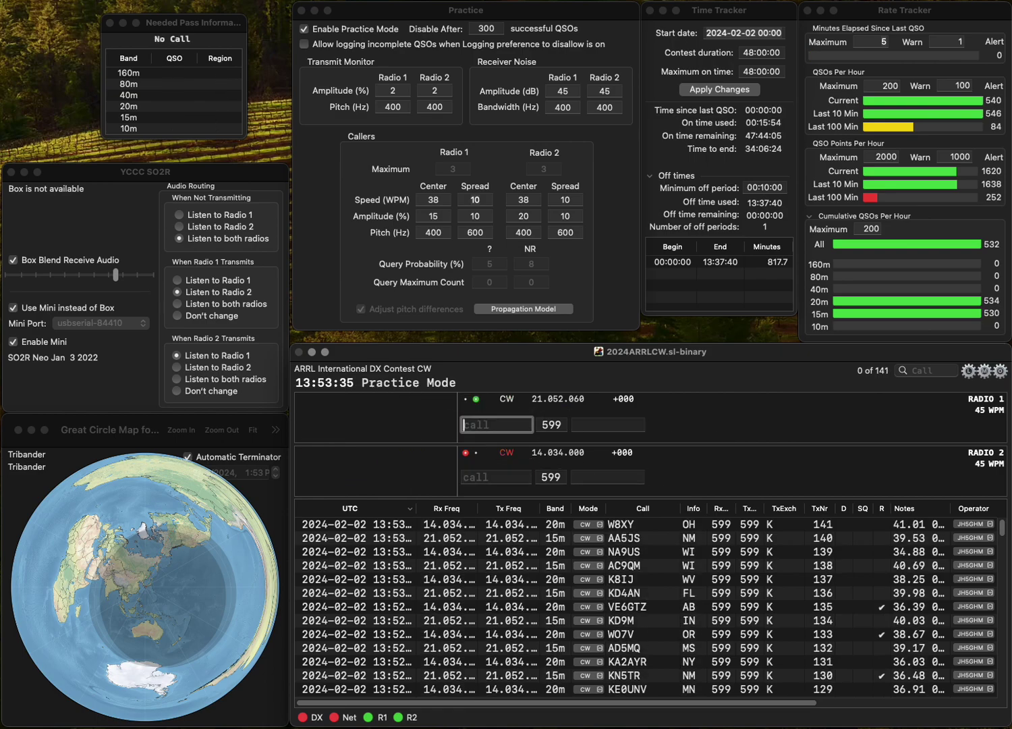
# Send the partial call K6 on Radio 1 and complete it as K6AER, and send VE5CON as the caller on Radio 2.
pyautogui.write('KB')
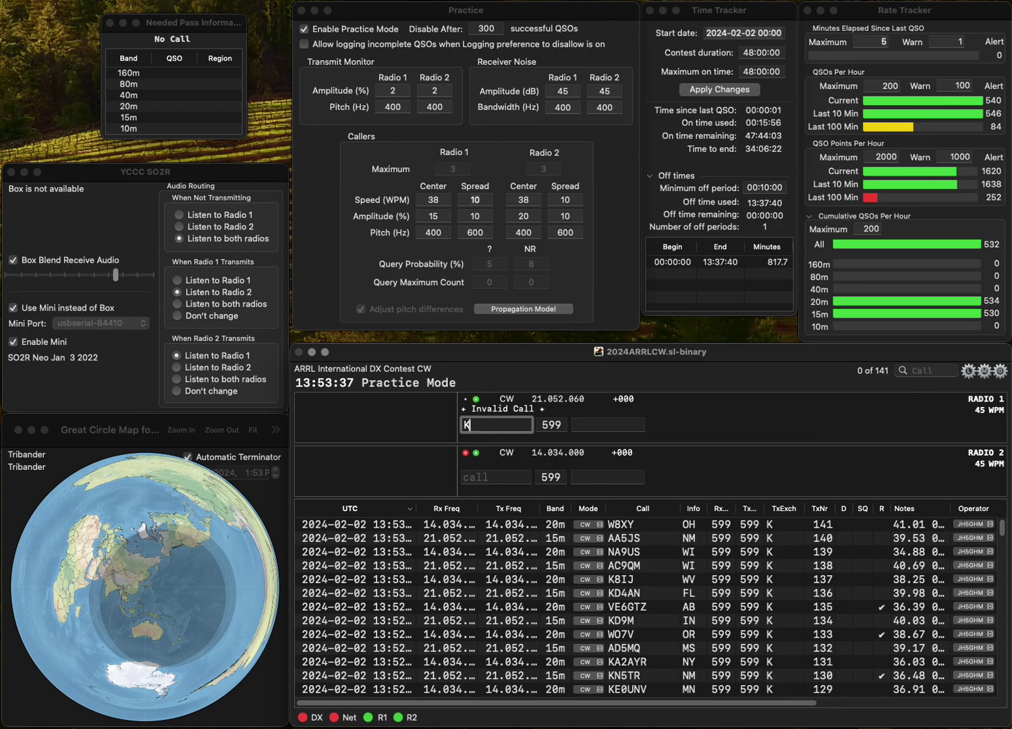
pyautogui.press('Return')
pyautogui.write('KVE5')
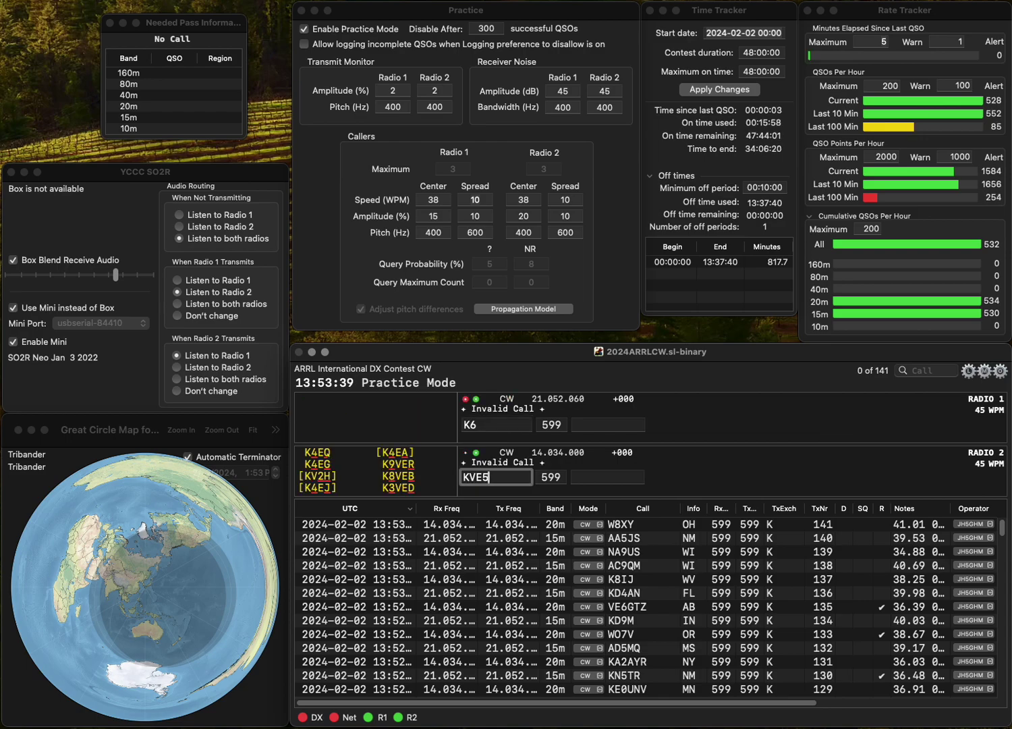
pyautogui.write('CON')
pyautogui.press('Home')
pyautogui.press('Delete')
pyautogui.press('Return')
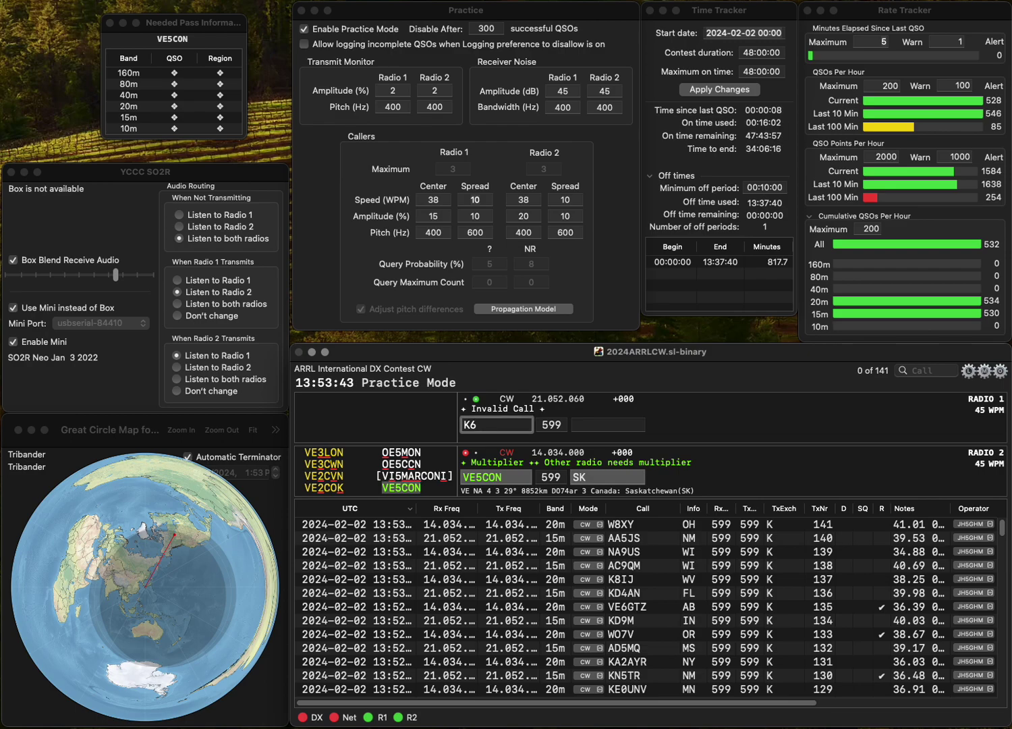
pyautogui.write('AER')
pyautogui.press('Return')
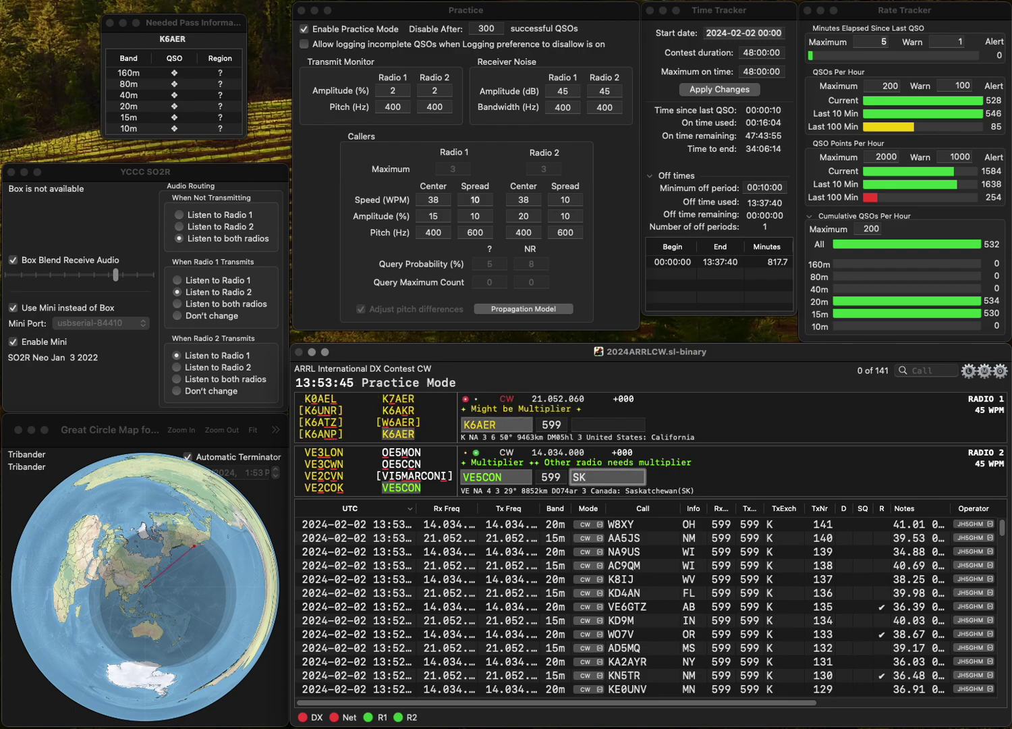
pyautogui.press('Return')
pyautogui.write('CA')
pyautogui.press('Return')
pyautogui.write('K0DWQ')
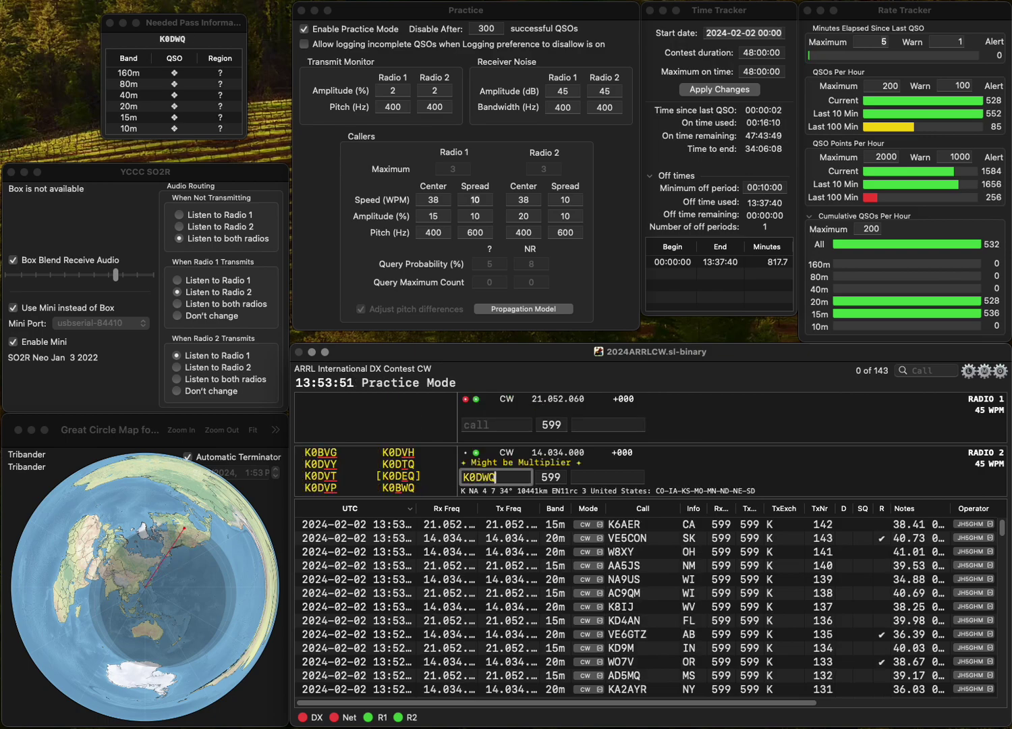
pyautogui.press('Return')
pyautogui.write('NAAFX')
pyautogui.press('Home')
pyautogui.press('Delete')
pyautogui.press('Right')
pyautogui.write('4')
pyautogui.press('Return')
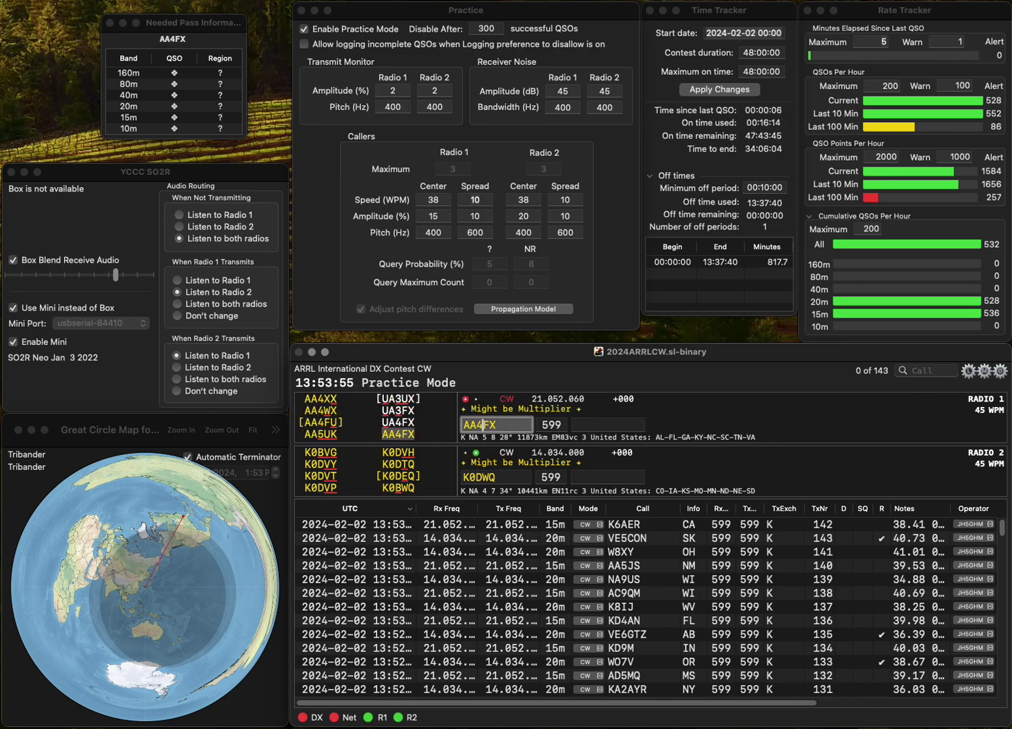
pyautogui.press('Left')
pyautogui.press('BackSpace')
pyautogui.write('B')
pyautogui.press('Return')
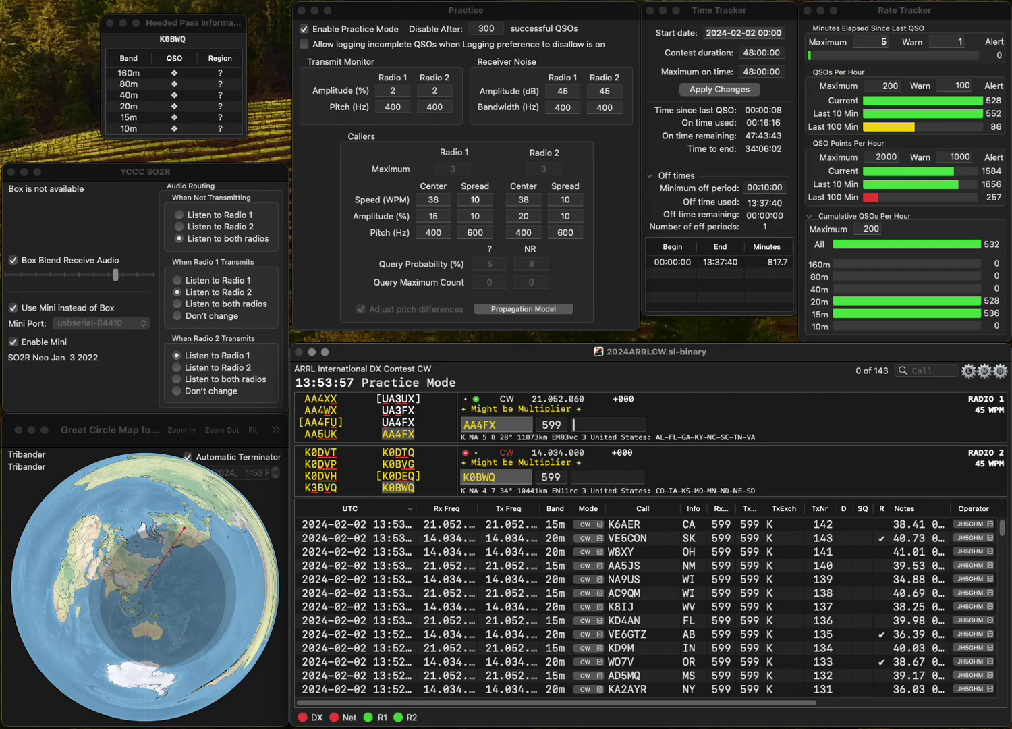
pyautogui.write('W')
pyautogui.press('BackSpace')
pyautogui.write('SD')
pyautogui.press('BackSpace')
pyautogui.write('C')
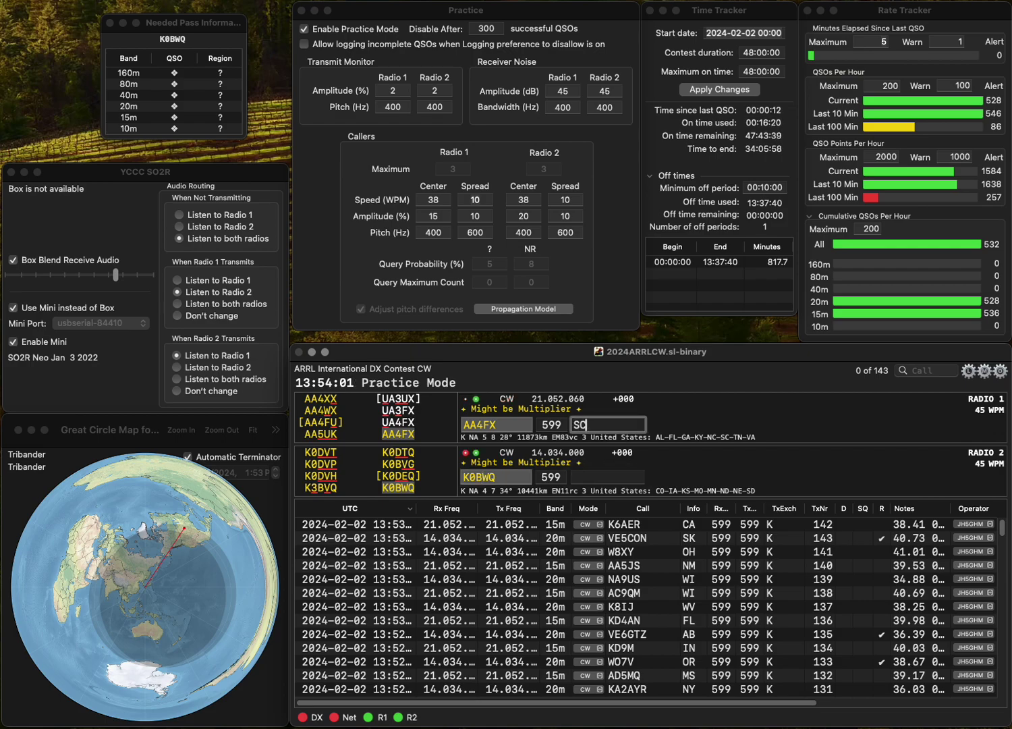
pyautogui.press('Return')
pyautogui.write('MN')
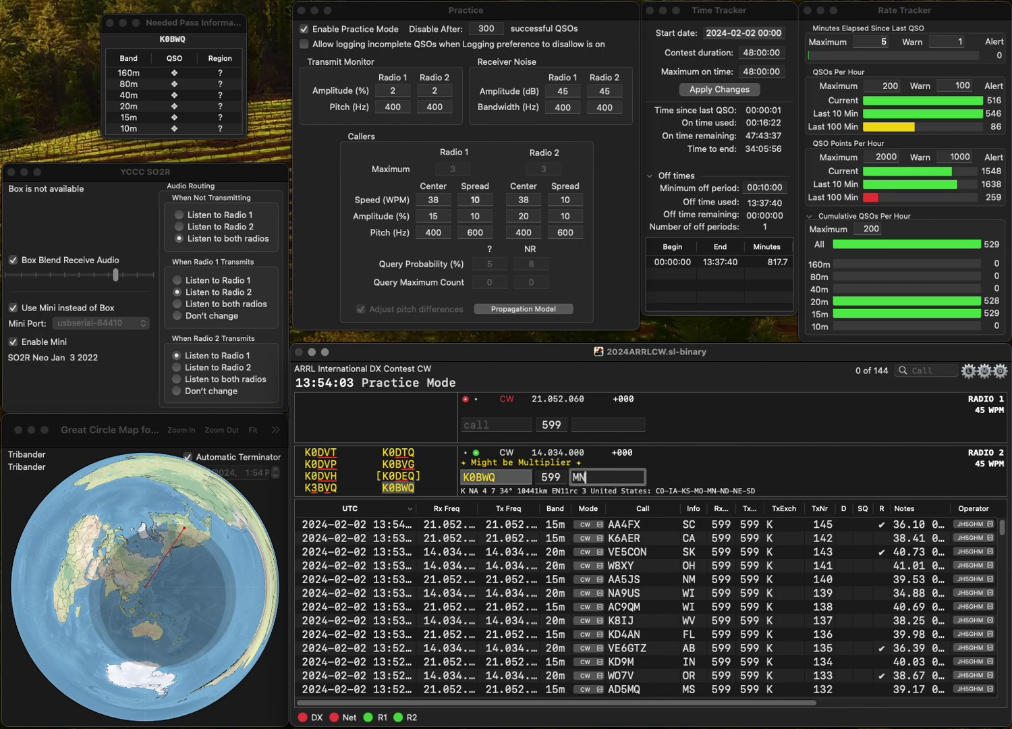
pyautogui.press('Return')
pyautogui.write('N0GJW')
pyautogui.press('Return')
pyautogui.write('B8')
pyautogui.press('BackSpace')
pyautogui.write('WB9')
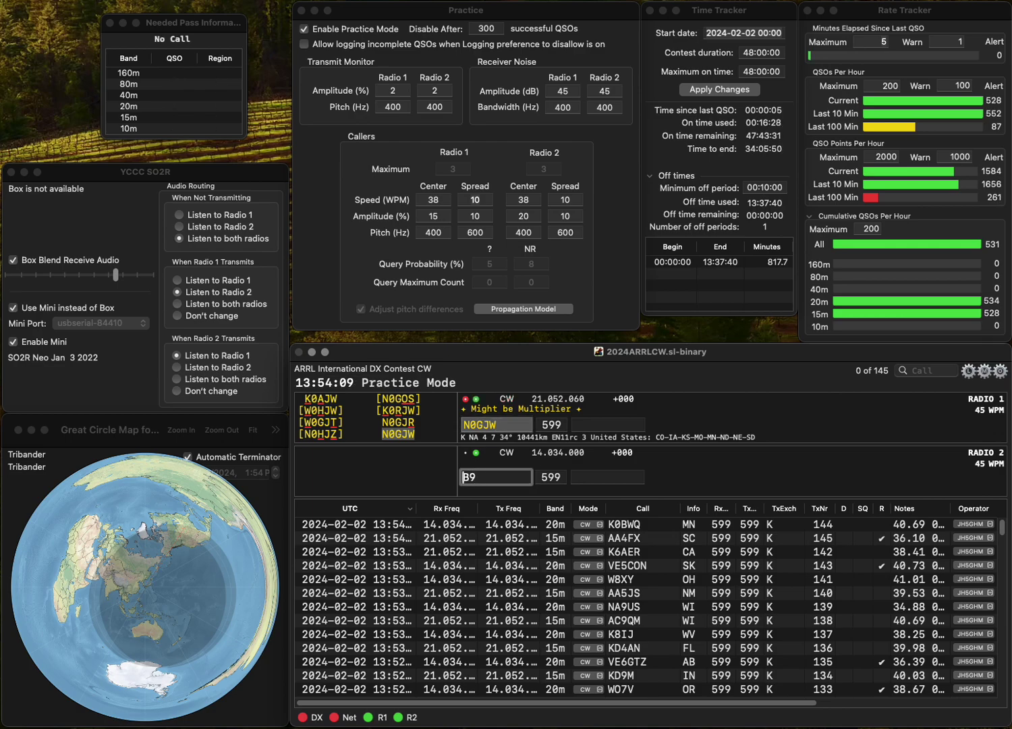
pyautogui.press('Return')
pyautogui.write('N')
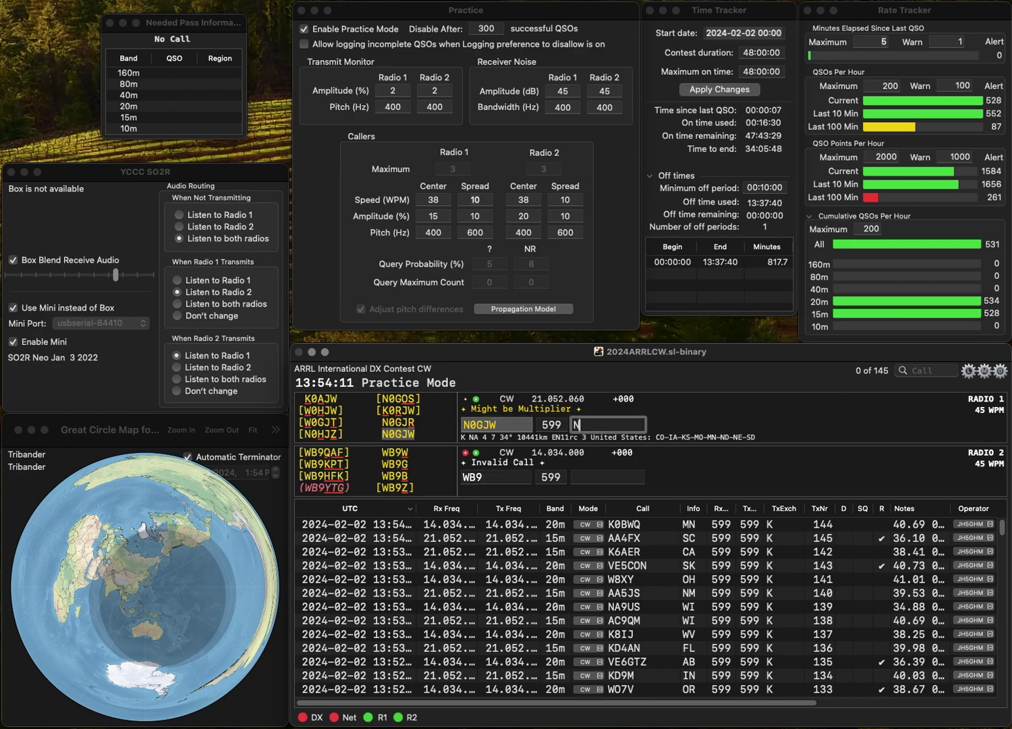
pyautogui.write('E')
pyautogui.press('Return')
pyautogui.write('WOZ')
pyautogui.press('Return')
pyautogui.write('K')
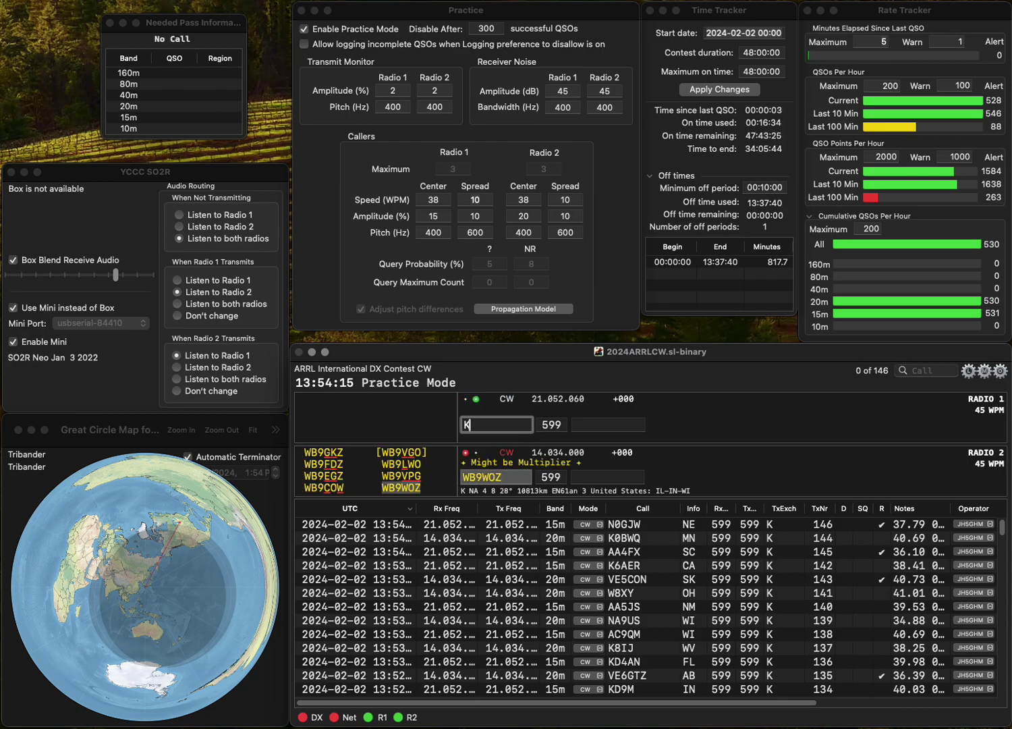
pyautogui.write('P3U')
pyautogui.press('Return')
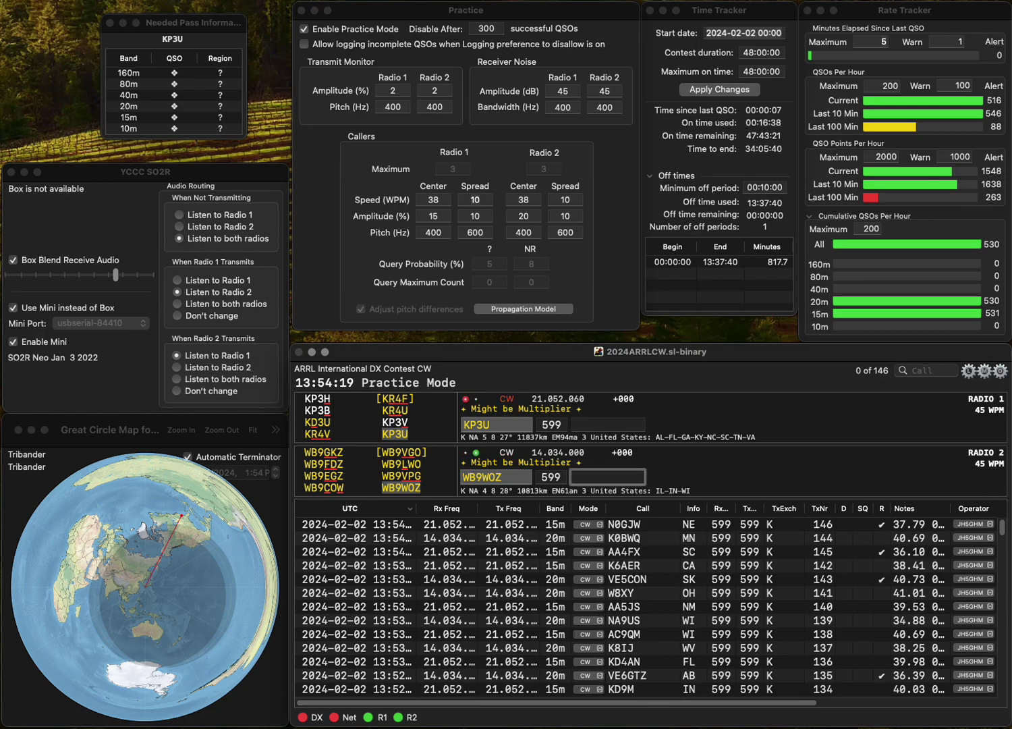
pyautogui.press('Return')
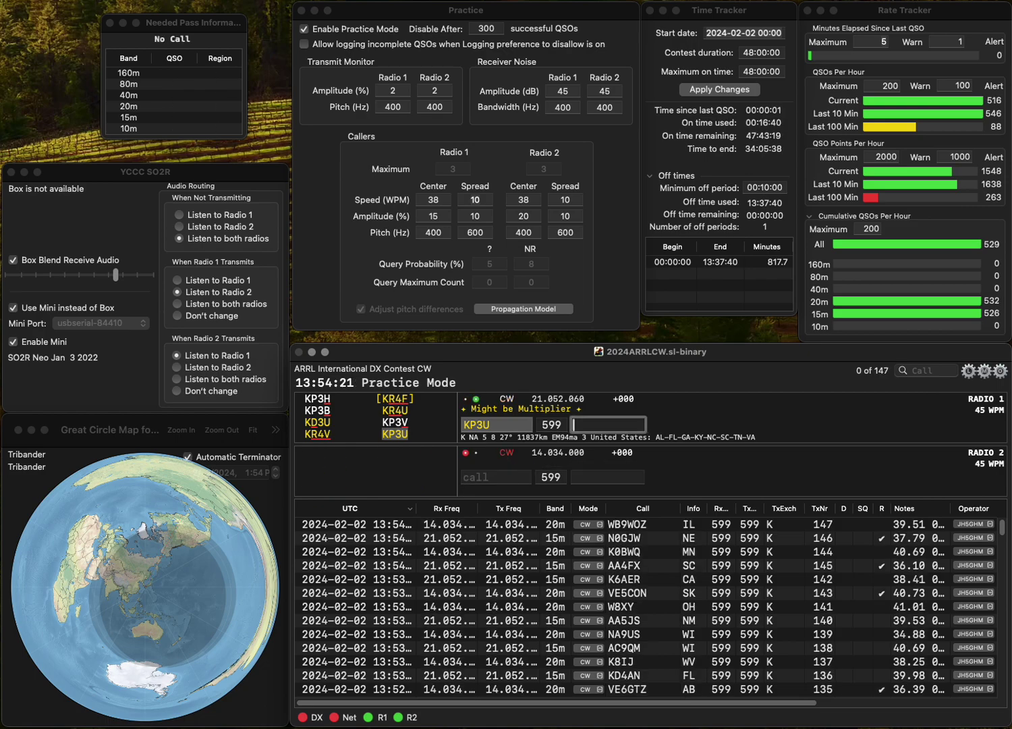
# Log KP3U on Radio 1 with exchange FL and enter and send W4EXT as the caller on Radio 2.
pyautogui.press('Return')
pyautogui.write('W4EKT')
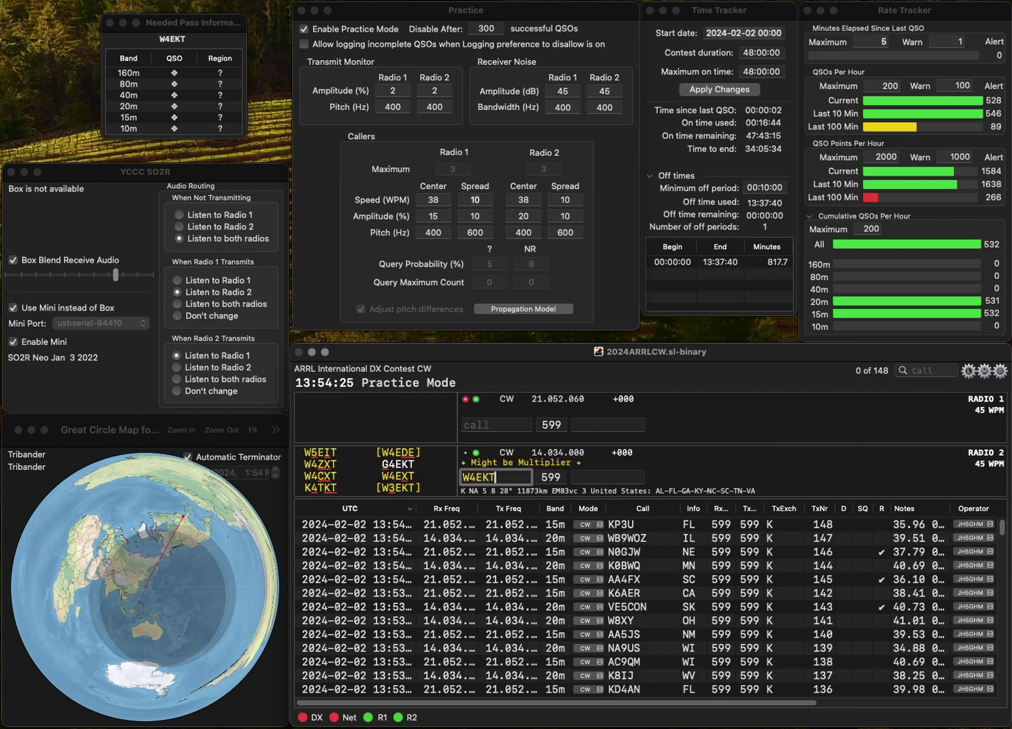
pyautogui.press('BackSpace')
pyautogui.write('X')
pyautogui.press('Return')
pyautogui.write('P')
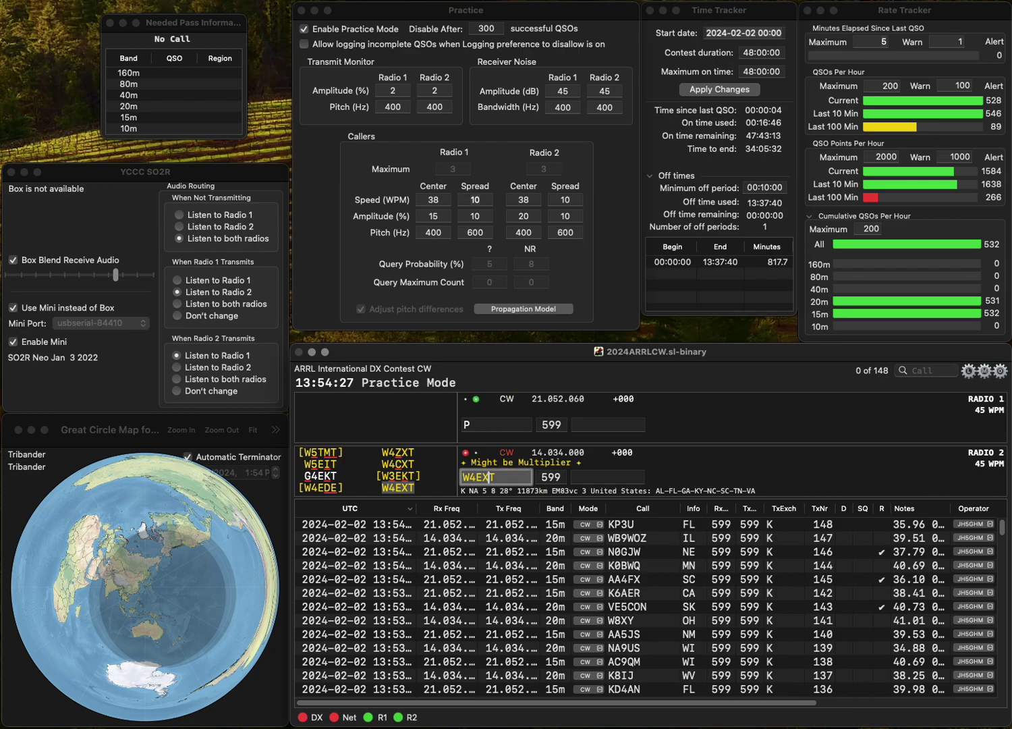
pyautogui.write('HWA')
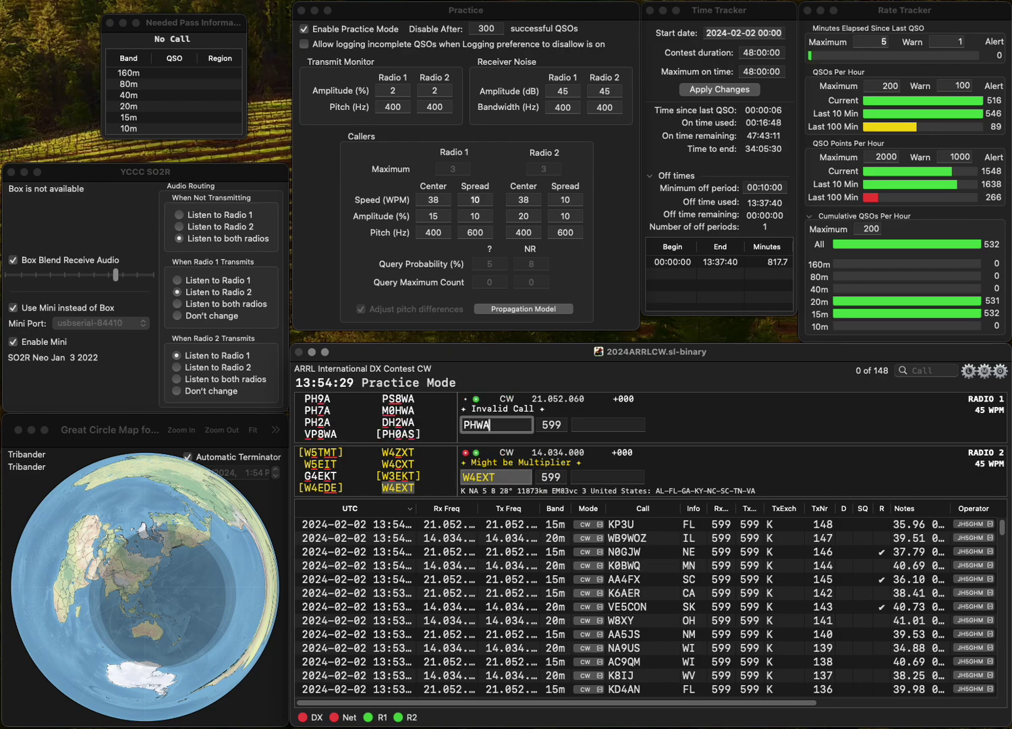
pyautogui.write('8UPB')
pyautogui.press('Home')
pyautogui.press('Delete')
pyautogui.press('Delete')
pyautogui.press('Return')
pyautogui.write('KY')
pyautogui.press('Return')
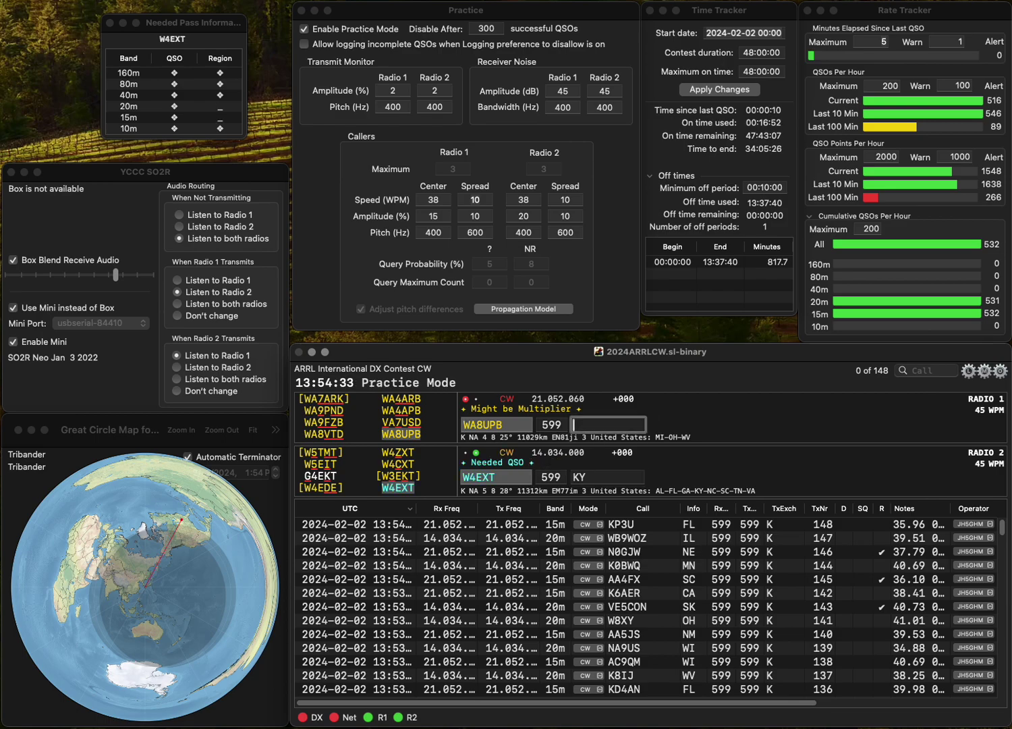
pyautogui.write('WV')
pyautogui.press('Return')
pyautogui.write('VE3MA')
pyautogui.press('Return')
pyautogui.write('N9MT')
pyautogui.press('Return')
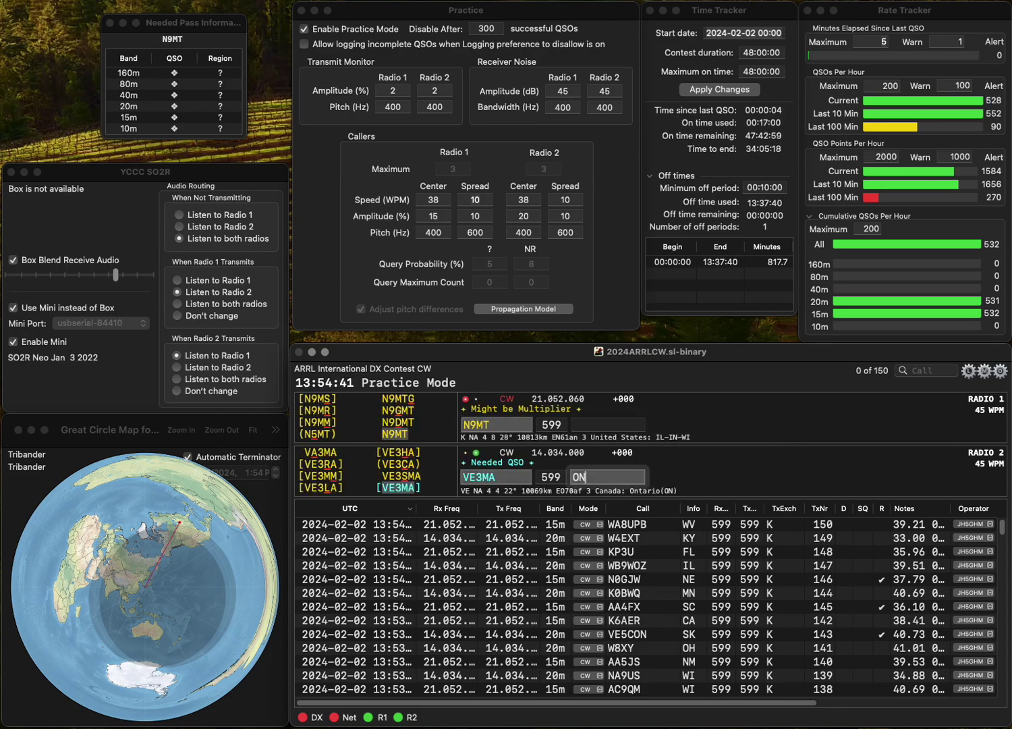
pyautogui.press('Return')
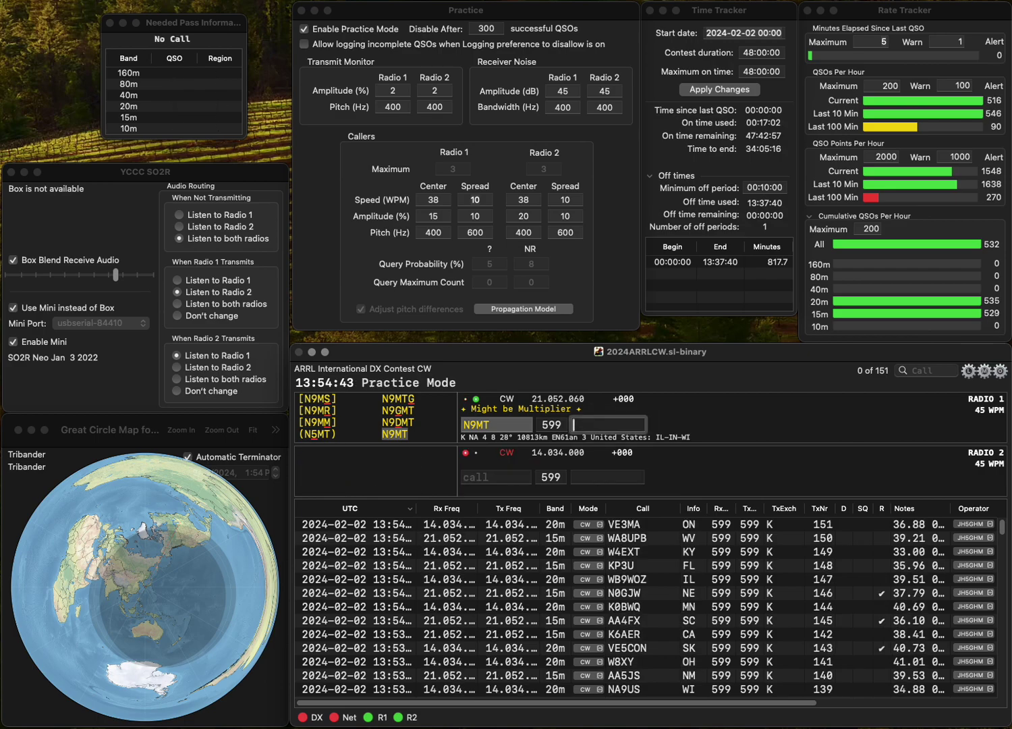
pyautogui.press('Return')
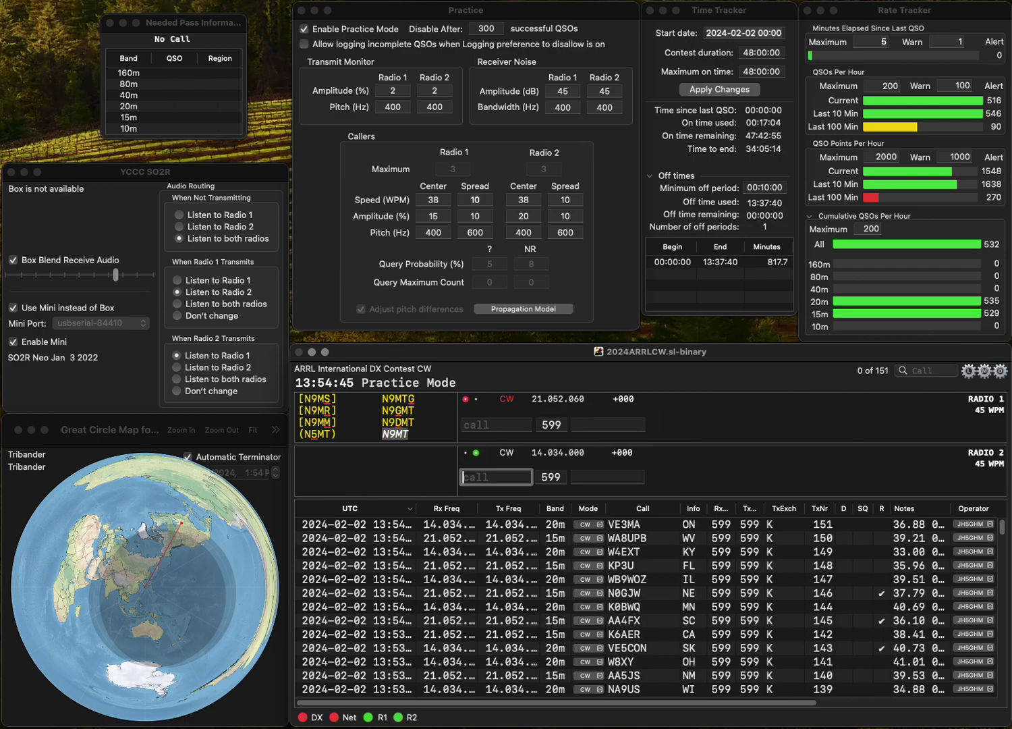
pyautogui.write('VE4ACM')
pyautogui.press('Return')
# Enter and send K1GNP as the caller on Radio 1 and log VE4ACM on Radio 2 with exchange MB.
pyautogui.write('K1GNP')
pyautogui.press('Return')
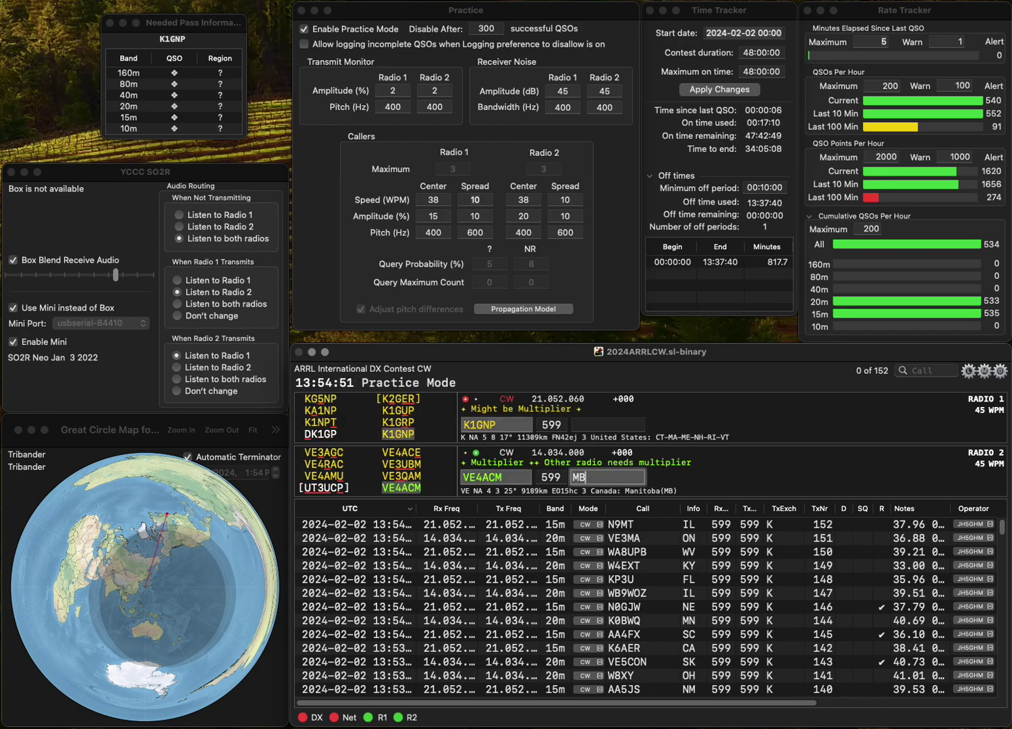
pyautogui.press('Return')
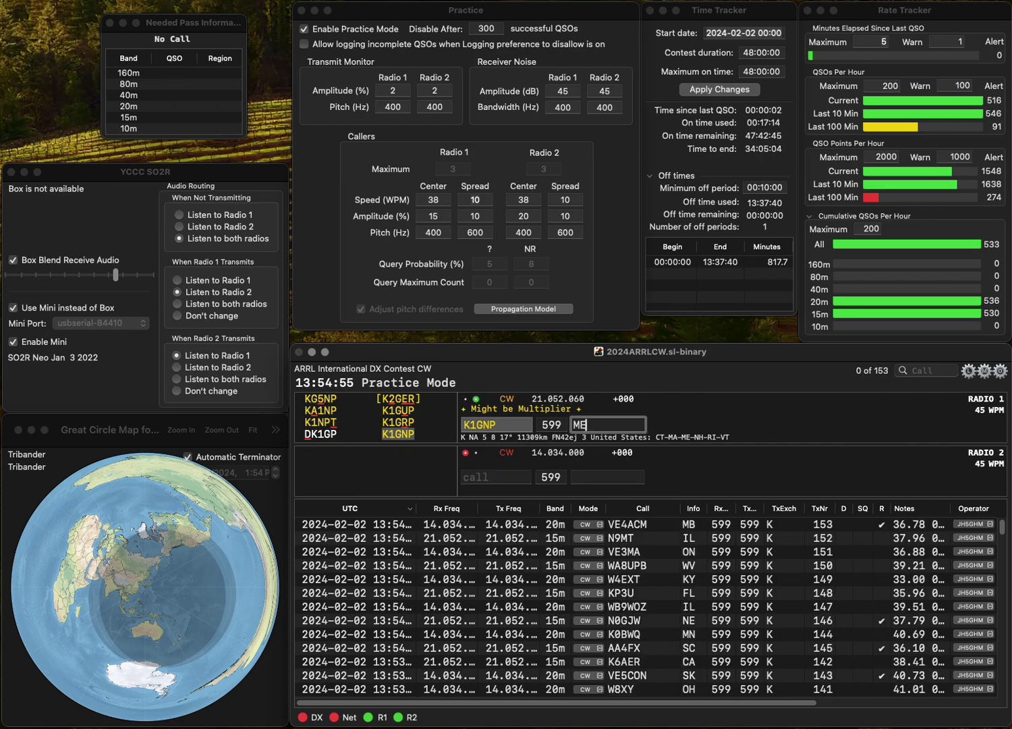
pyautogui.press('Return')
pyautogui.write('VEA3E')
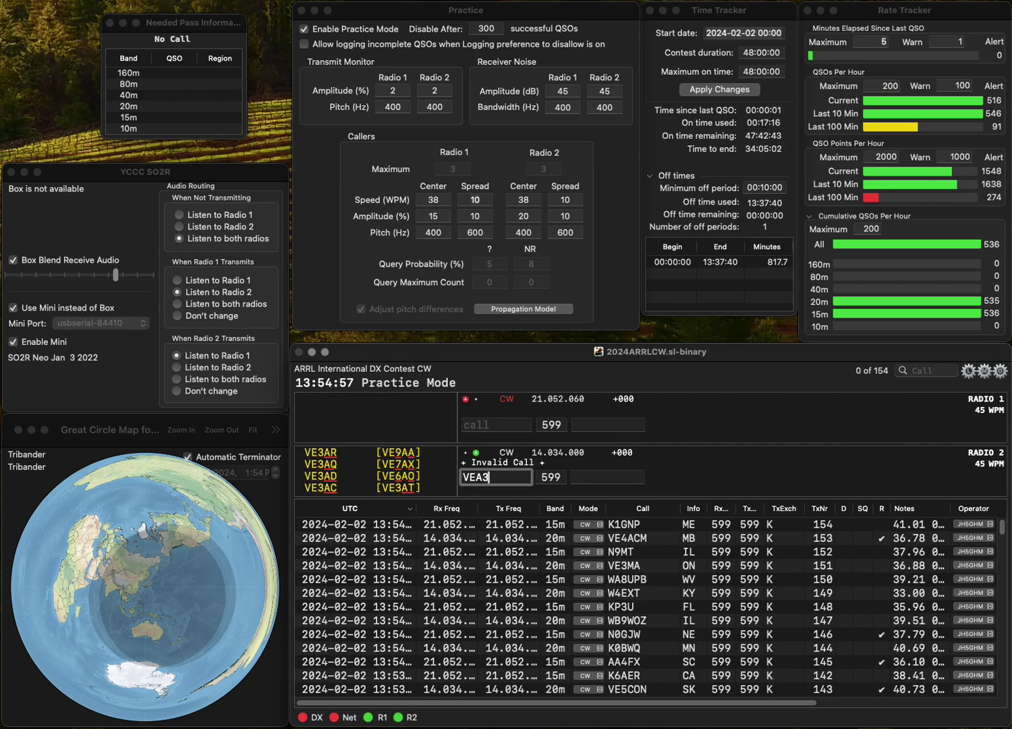
pyautogui.press('BackSpace')
pyautogui.press('Left')
pyautogui.press('Left')
pyautogui.press('Left')
pyautogui.press('BackSpace')
pyautogui.press('Delete')
pyautogui.write('V')
pyautogui.press('Return')
pyautogui.press('Return')
pyautogui.write('NN')
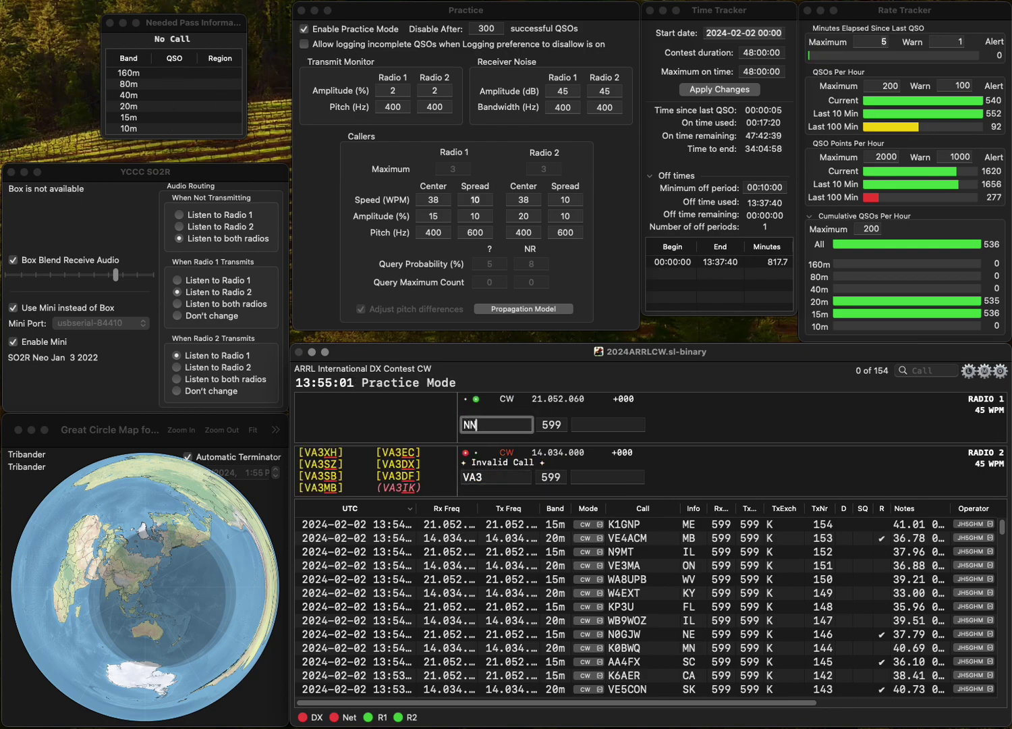
pyautogui.write('4X')
pyautogui.press('Return')
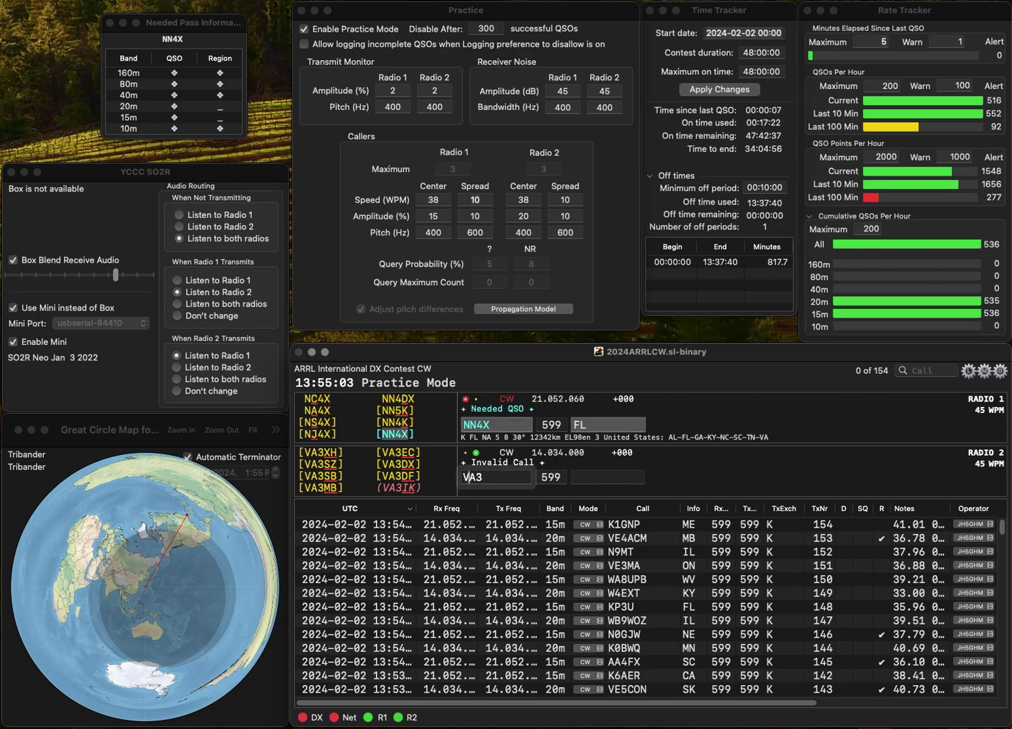
pyautogui.write('EJN')
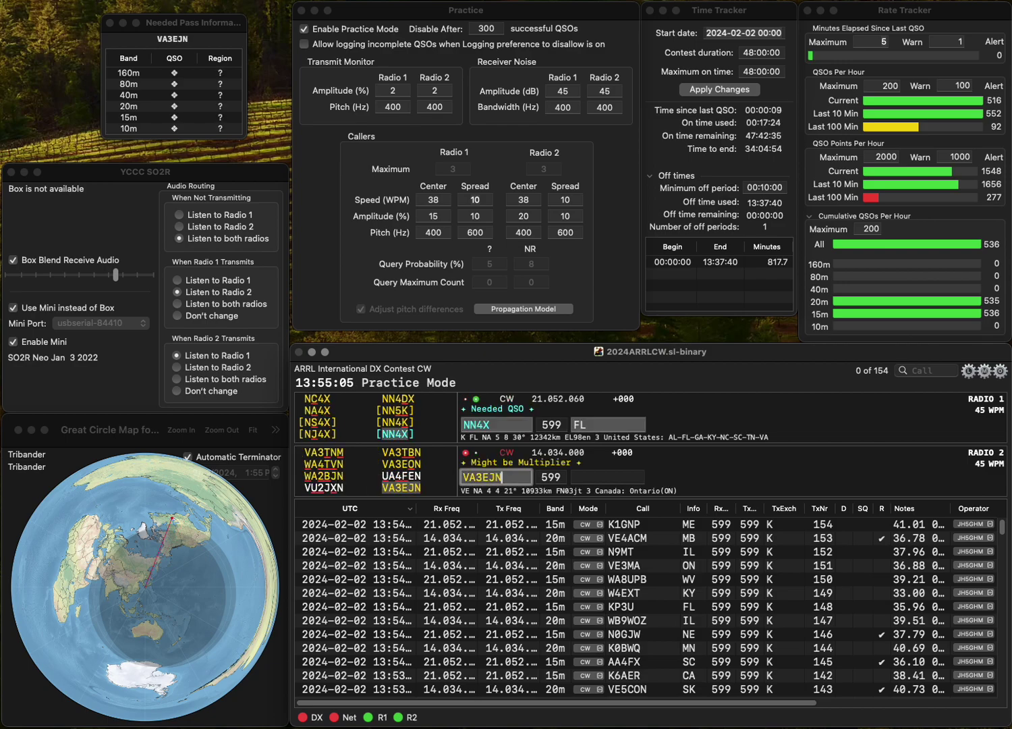
pyautogui.press('Return')
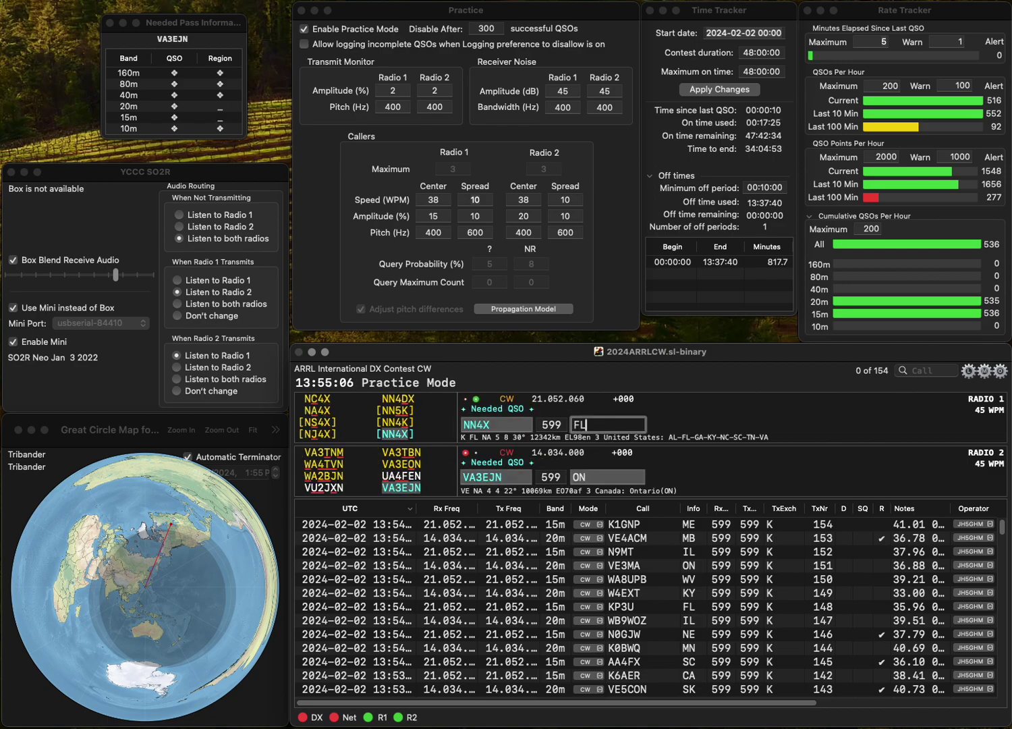
pyautogui.press('Return')
pyautogui.press('Return')
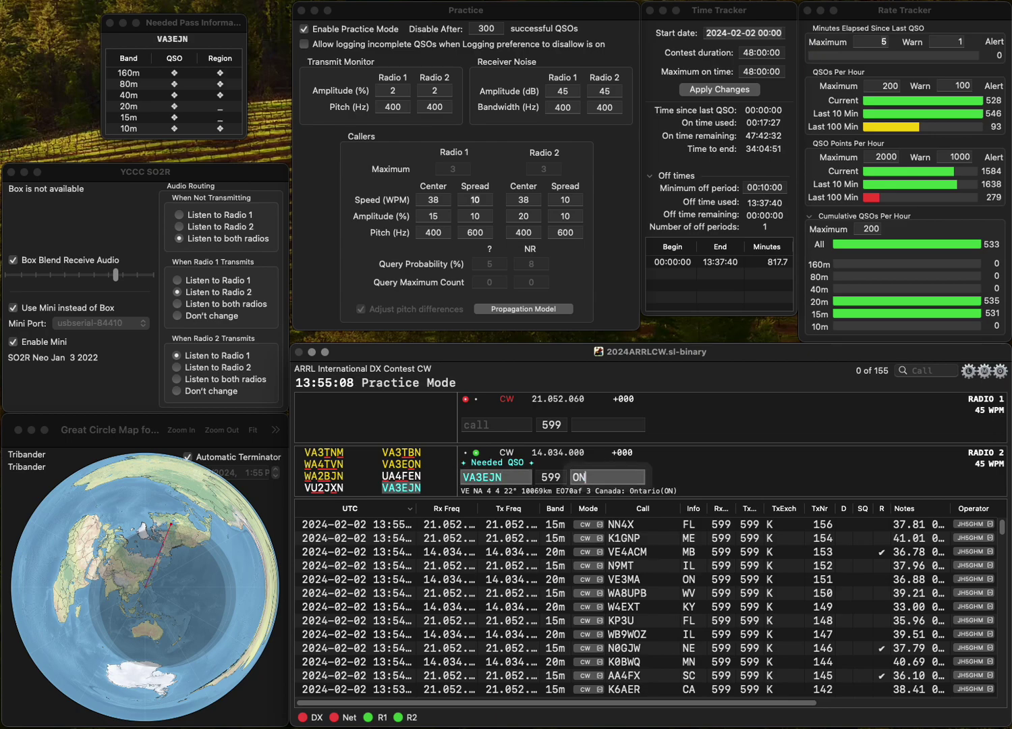
pyautogui.write('K4BYN')
pyautogui.press('Return')
pyautogui.write('N8JCR')
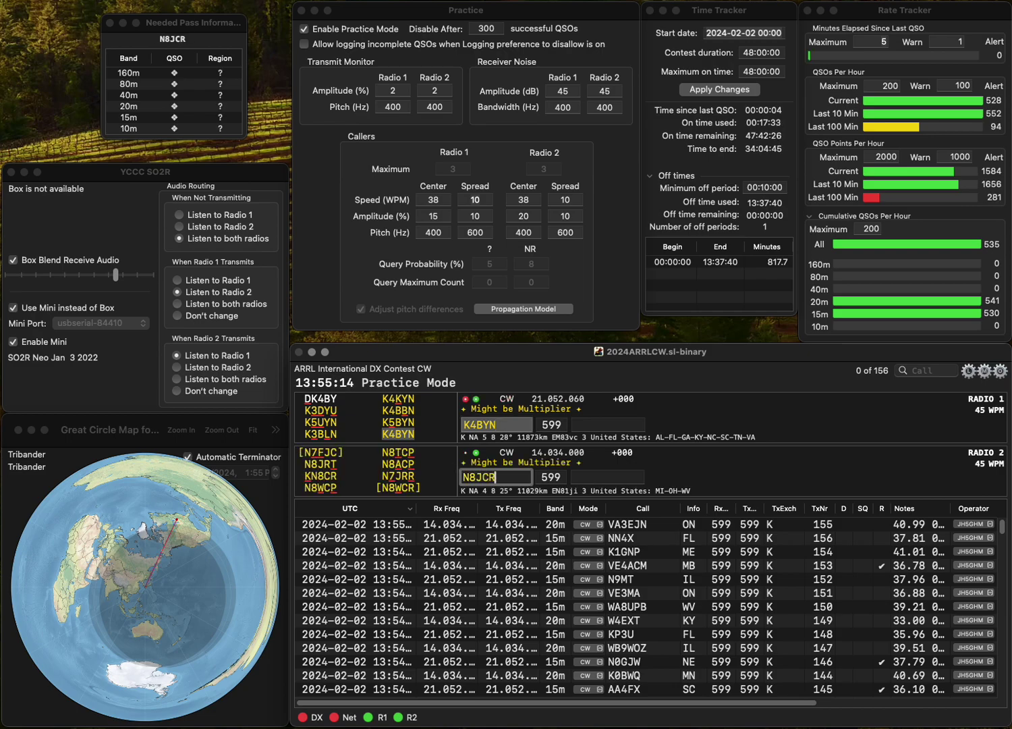
pyautogui.write('P')
pyautogui.press('Return')
pyautogui.write('NC')
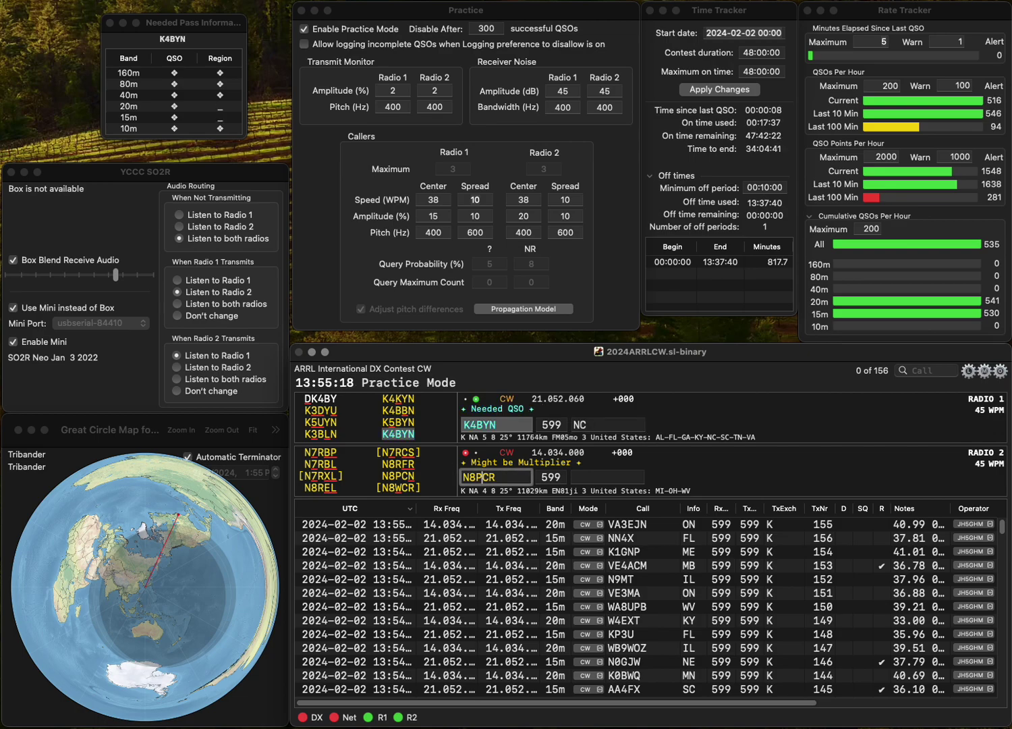
pyautogui.press('Return')
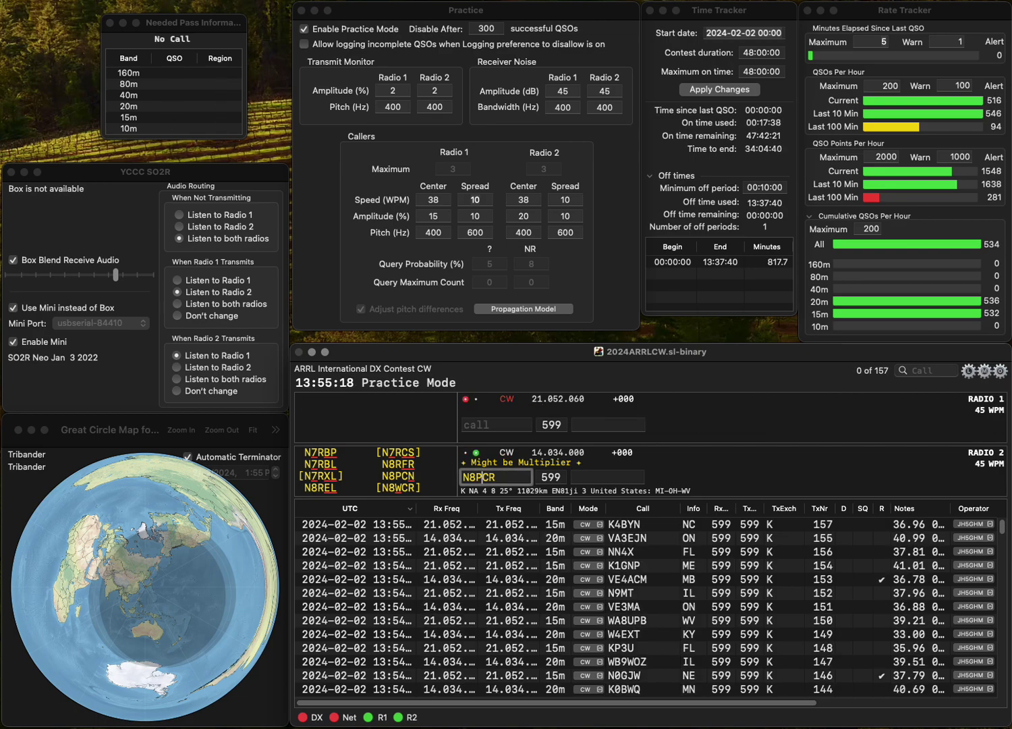
# Correct the Radio 2 call to N8WCR and log it with WA, entering W5IJ on Radio 1 meanwhile.
pyautogui.write('W')
pyautogui.press('Return')
pyautogui.write('W5IJ')
pyautogui.press('Return')
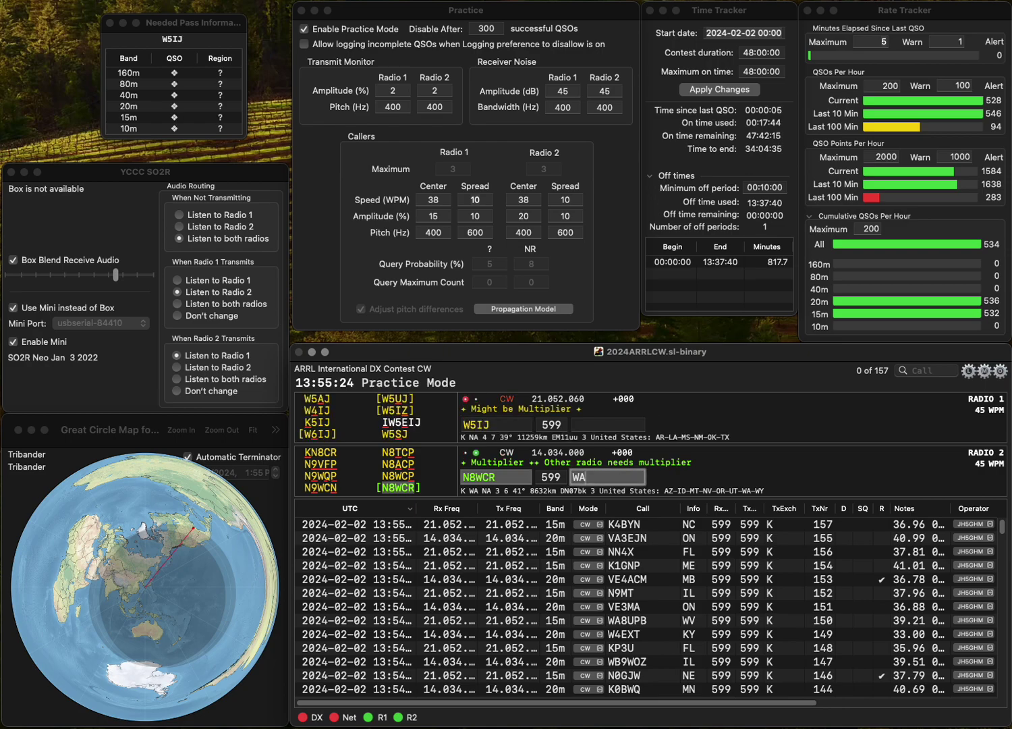
pyautogui.press('Return')
# Correct the call on Radio 1 to W5SJ and send it.
pyautogui.press('space')
pyautogui.press('Left')
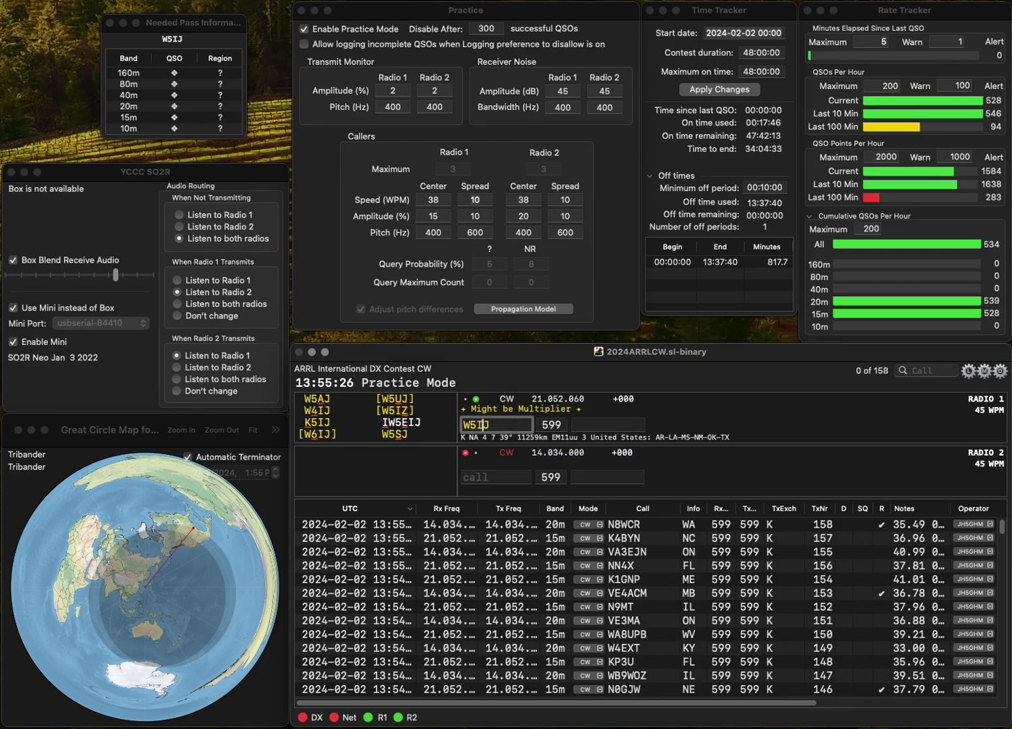
pyautogui.press('BackSpace')
pyautogui.write('S')
pyautogui.press('Return')
pyautogui.press('Return')
pyautogui.write('W1FAR')
pyautogui.press('Return')
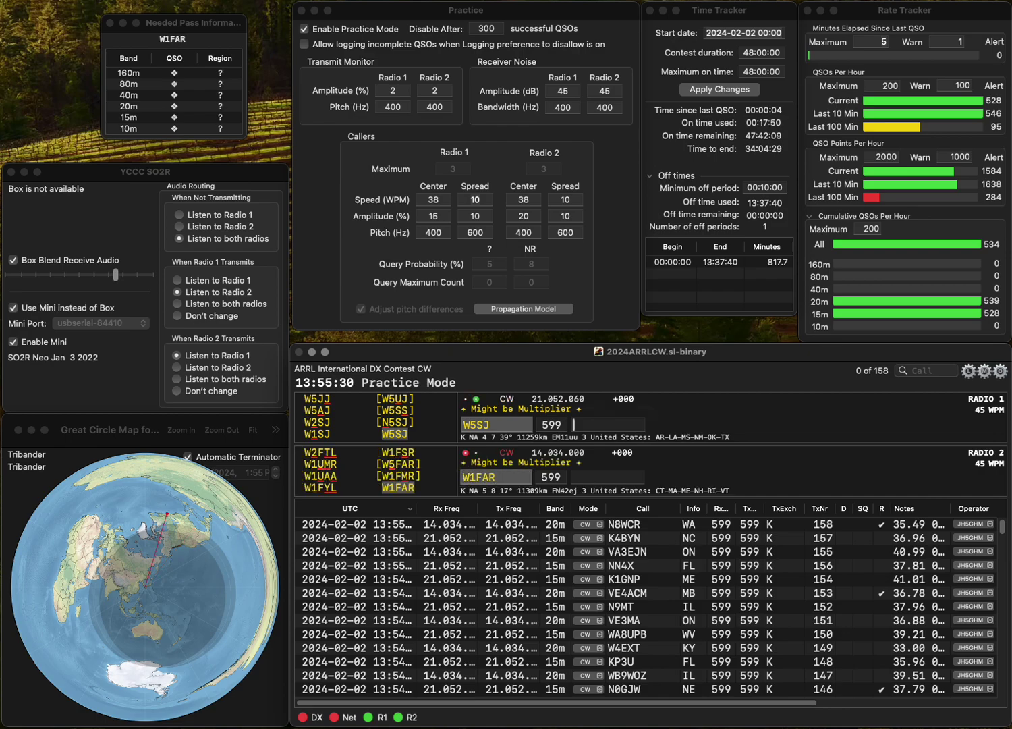
pyautogui.write('TX')
pyautogui.press('Return')
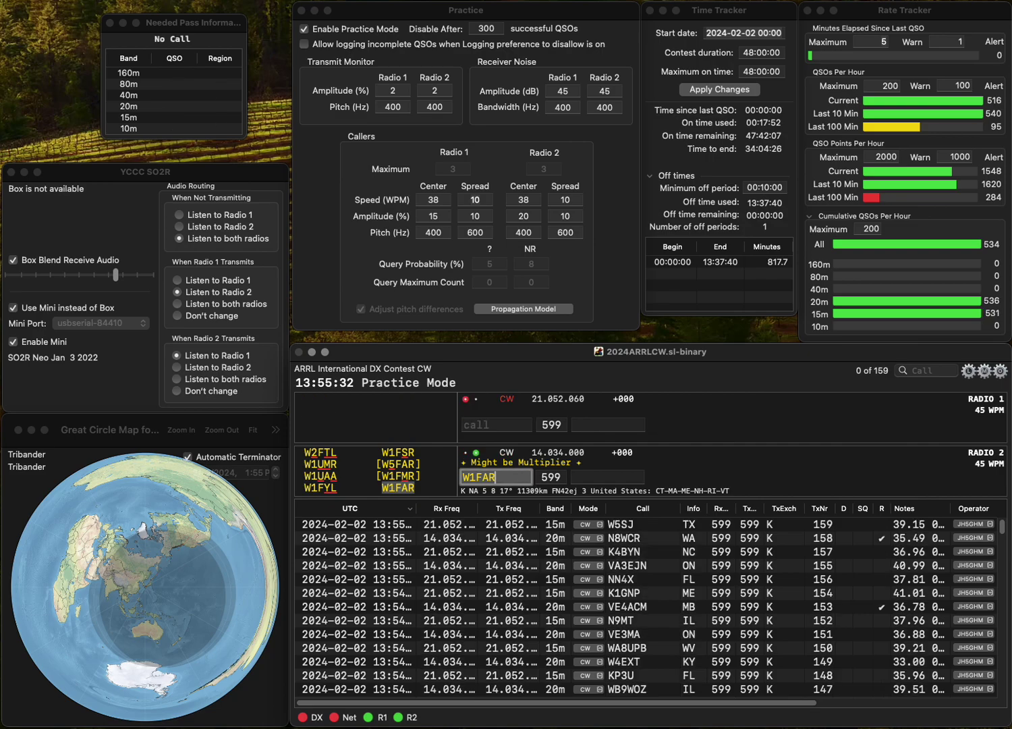
# Log the W1FAR contact on Radio 2 with exchange CT.
pyautogui.write('C')
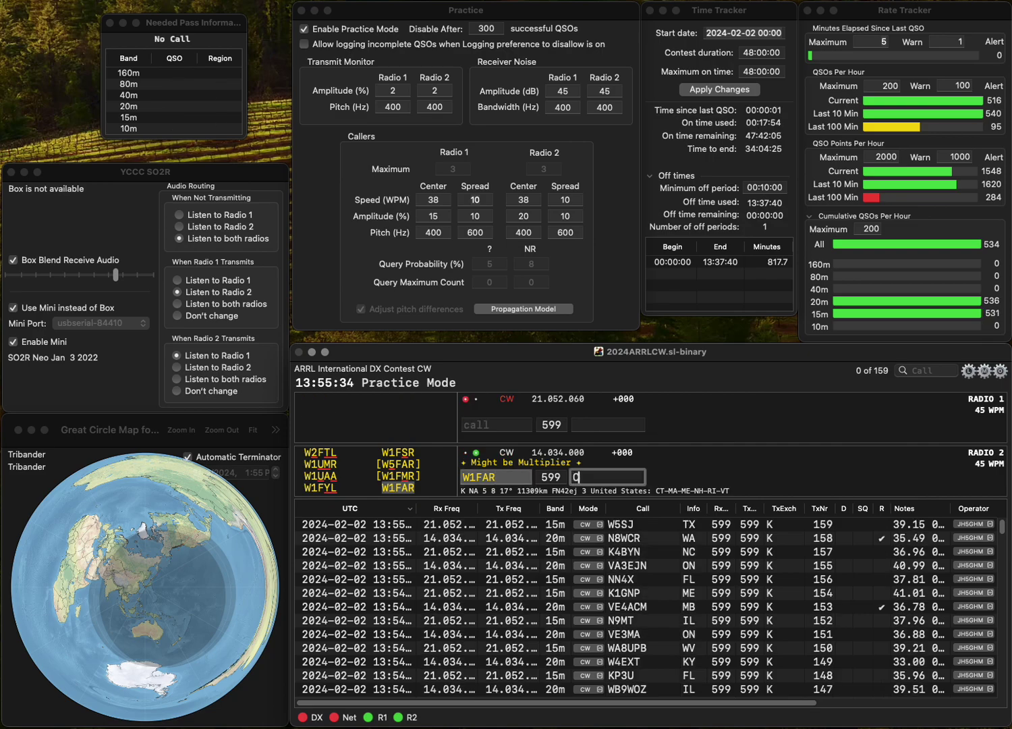
pyautogui.write('T')
pyautogui.press('Return')
# Enter KD0DRI as the call on Radio 1 and send the partial call N6 on Radio 2.
pyautogui.write('KD0DRI')
pyautogui.press('Return')
pyautogui.write('K')
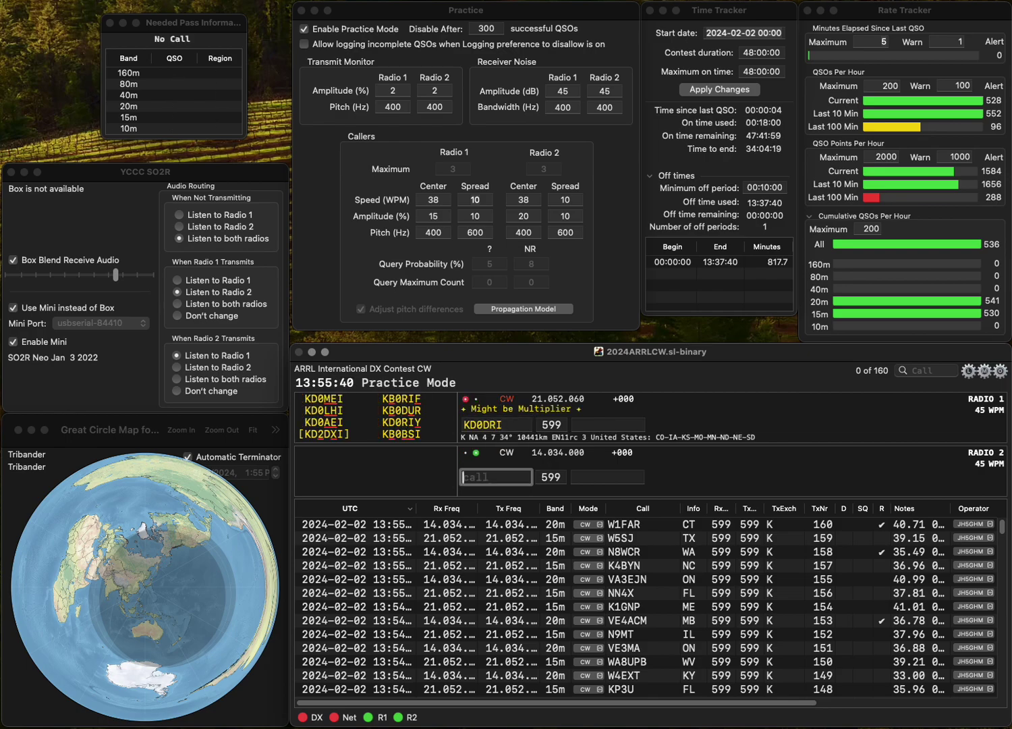
pyautogui.write('N56')
pyautogui.press('BackSpace')
pyautogui.press('Return')
# Change the Radio 1 call to KB0DRI and complete the Radio 2 call as N6ERL, sending both.
pyautogui.press('Home')
pyautogui.press('Delete')
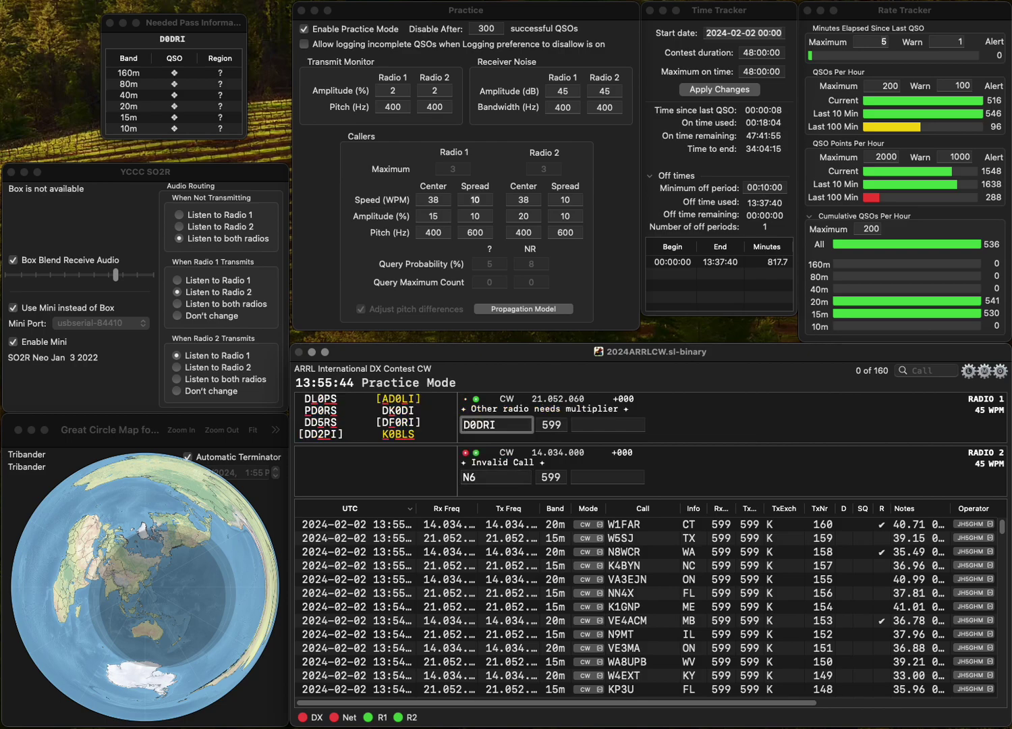
pyautogui.press('Delete')
pyautogui.write('KB')
pyautogui.press('Down')
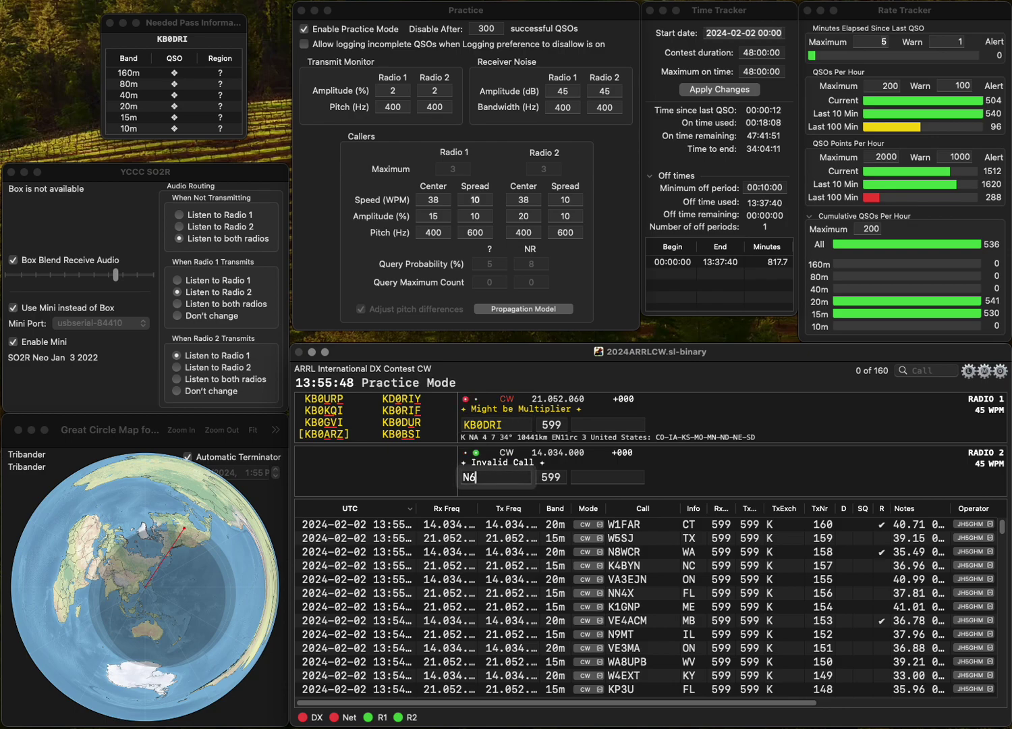
pyautogui.write('ERL')
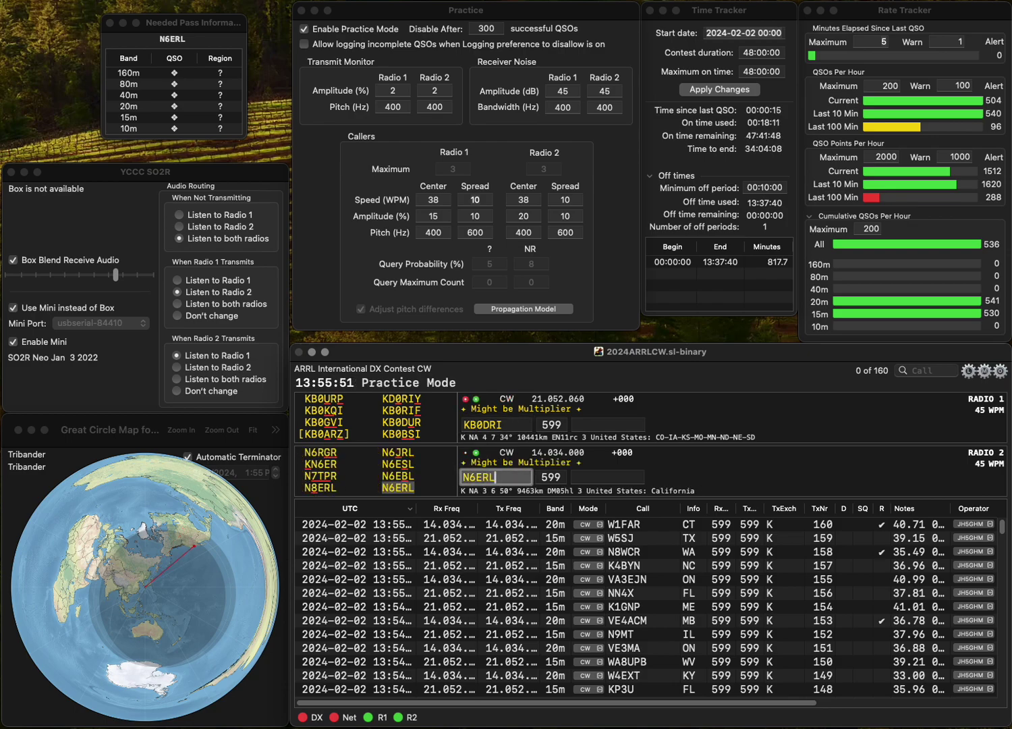
pyautogui.press('Return')
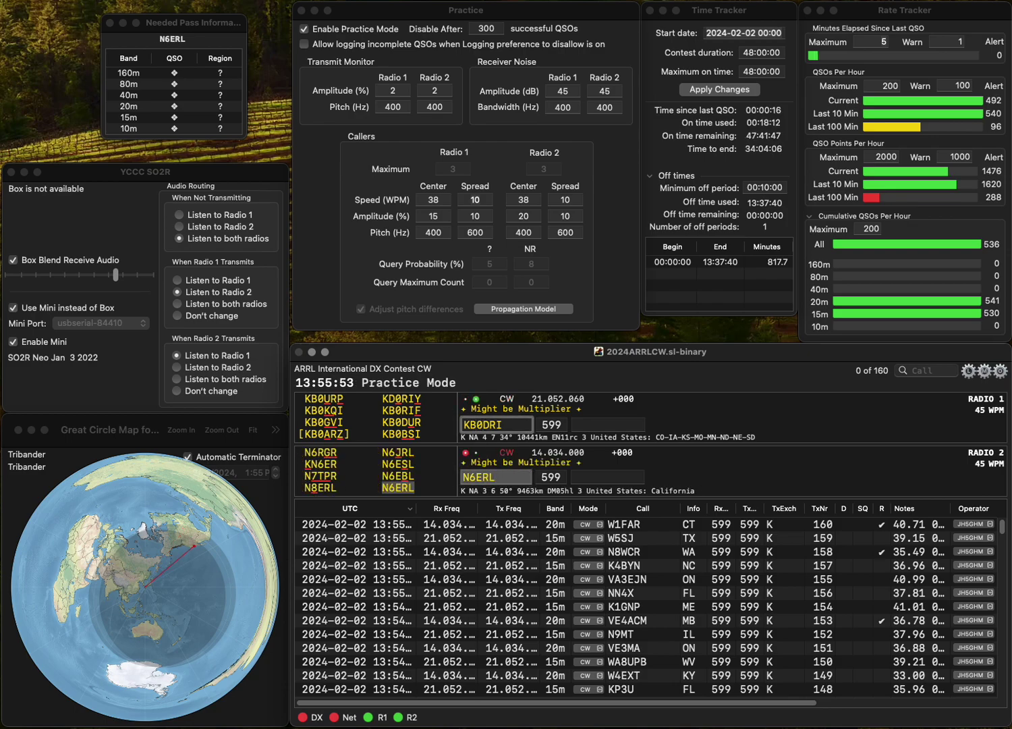
pyautogui.press('Right')
pyautogui.press('BackSpace')
pyautogui.press('BackSpace')
pyautogui.write('BS')
pyautogui.press('Return')
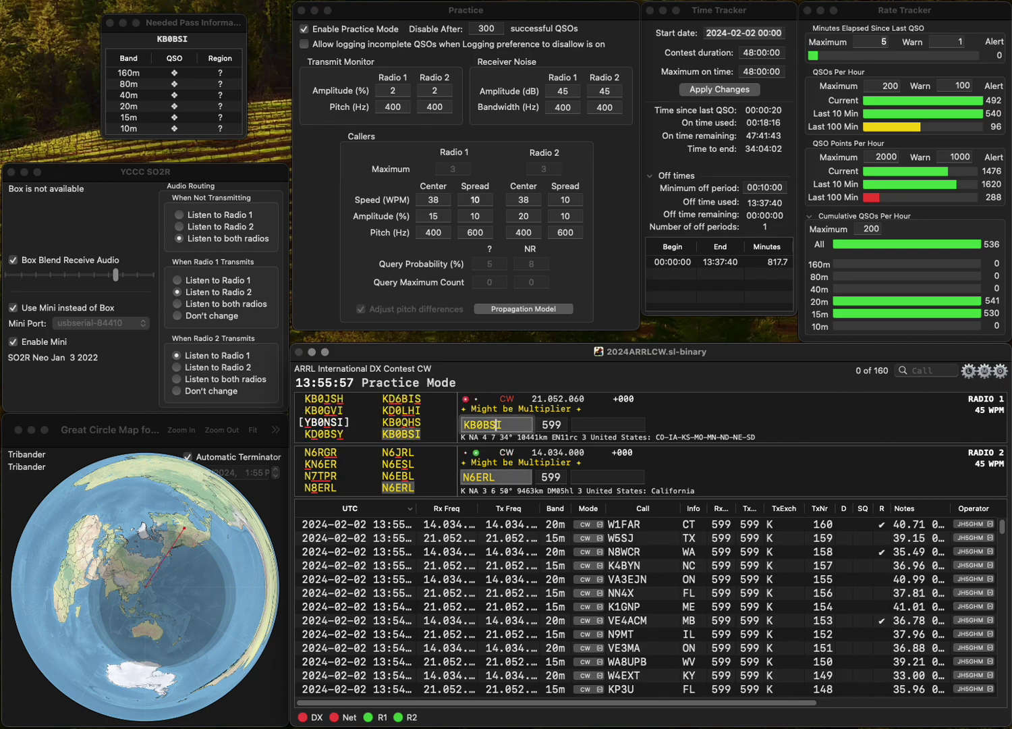
pyautogui.write('CA')
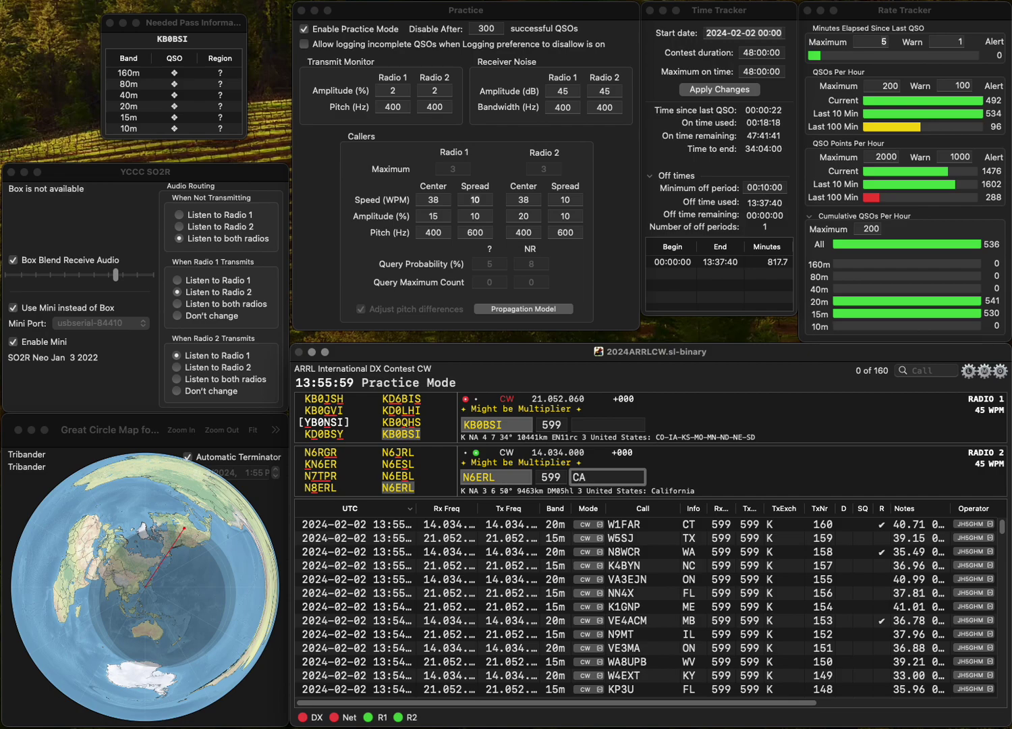
pyautogui.press('Return')
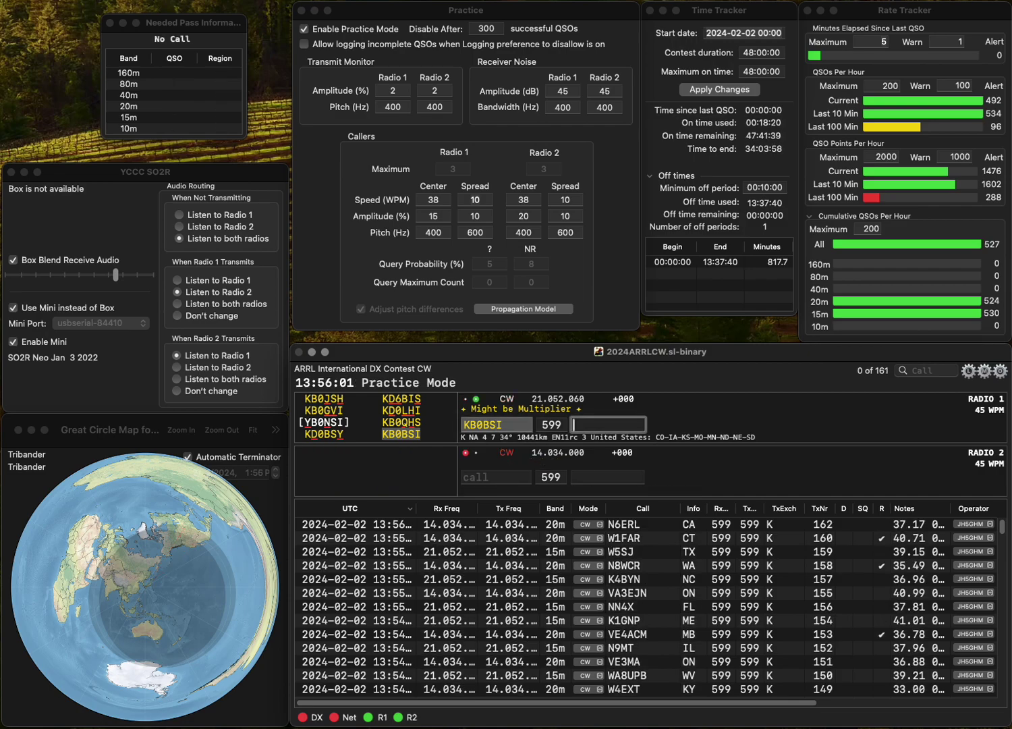
pyautogui.press('Return')
pyautogui.write('K')
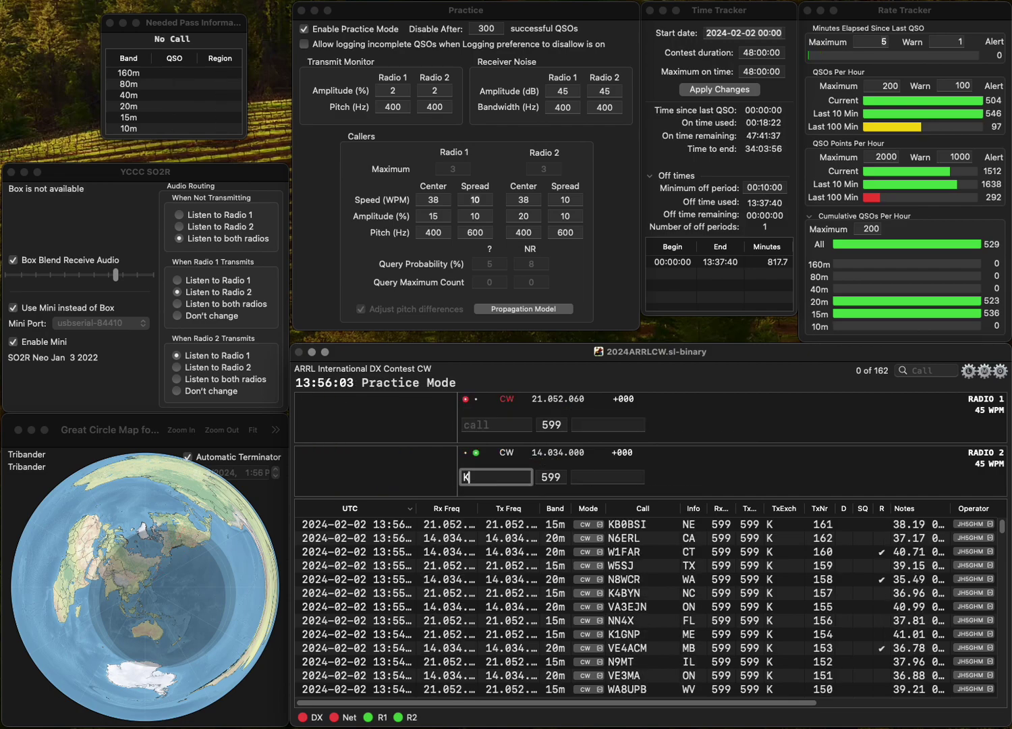
pyautogui.write('1FQL')
pyautogui.press('Return')
# Enter K6RM on Radio 1, correct it to KB3RM and send the call.
pyautogui.write('K6RM')
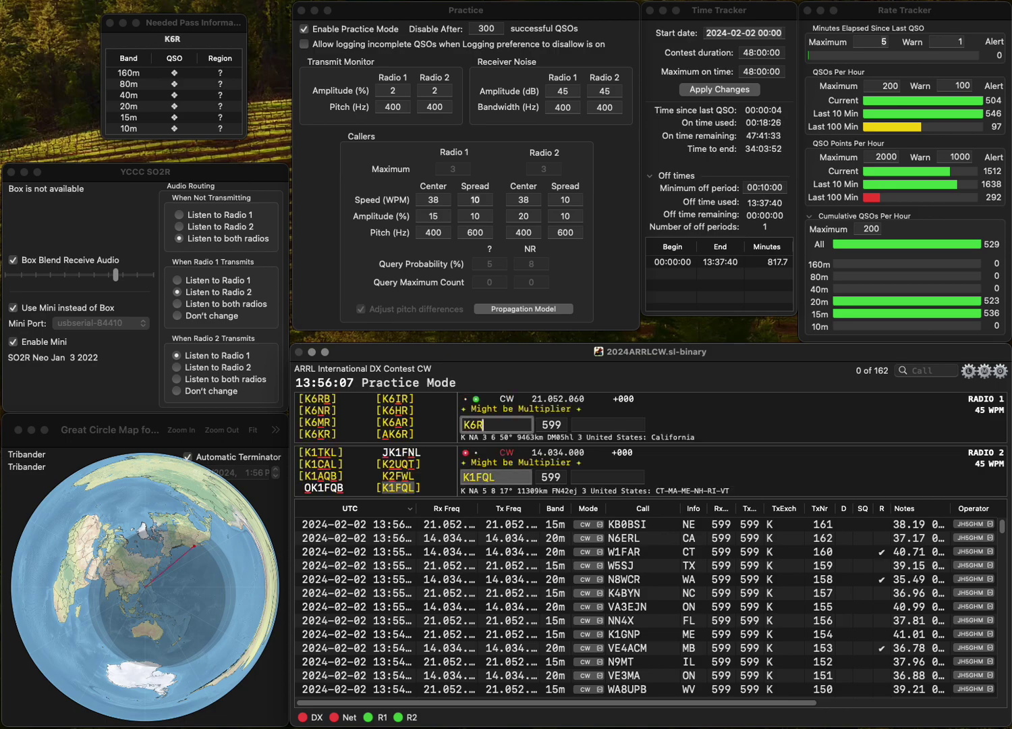
pyautogui.press('Left')
pyautogui.press('Left')
pyautogui.press('BackSpace')
pyautogui.write('B3')
pyautogui.press('Return')
pyautogui.press('Return')
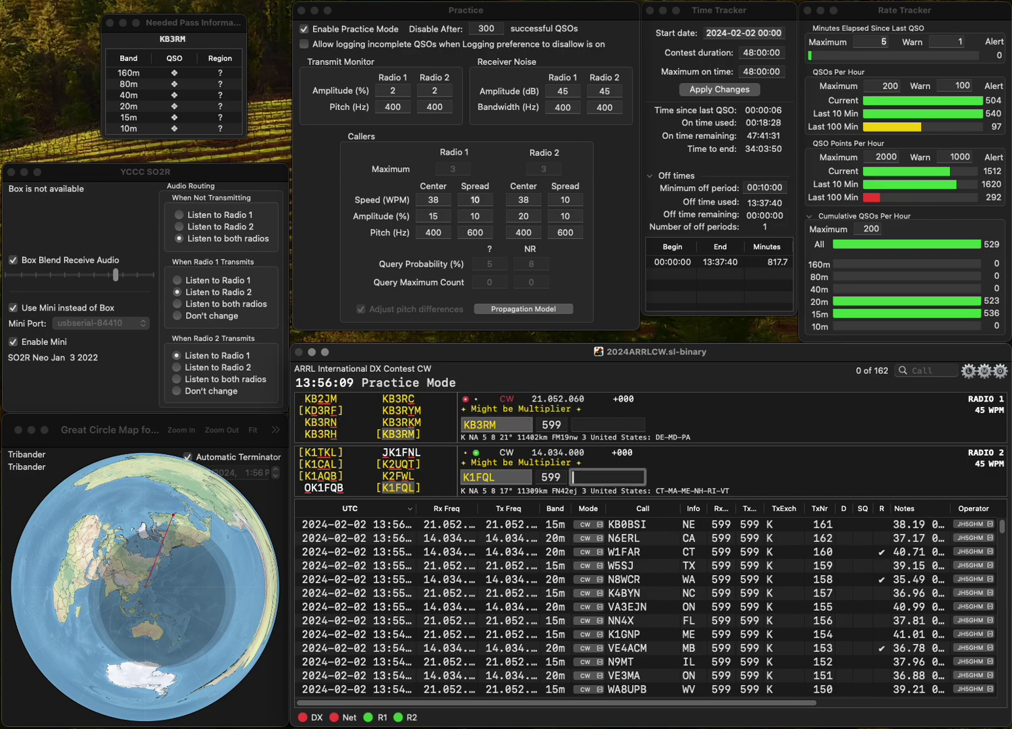
pyautogui.press('Return')
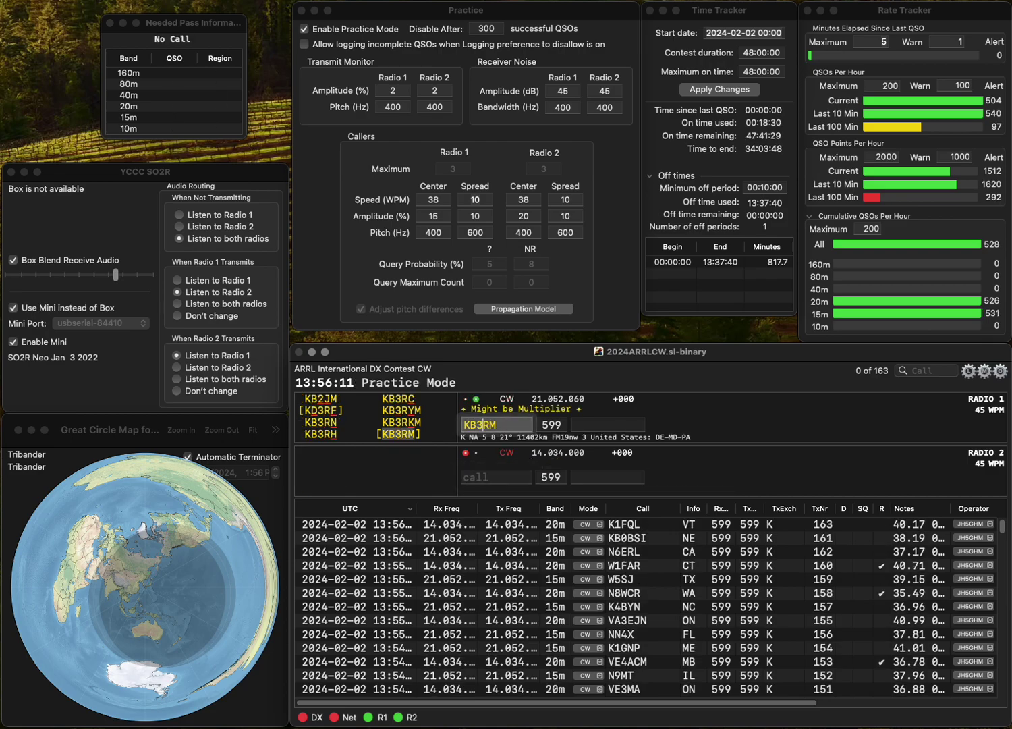
pyautogui.write('W')
pyautogui.press('BackSpace')
pyautogui.write('PA')
pyautogui.press('Return')
# Enter N1LUG as the new call on Radio 2 and send it.
pyautogui.write('LUG')
pyautogui.press('Home')
pyautogui.write('N1')
pyautogui.press('Return')
# Enter W1GSS as the new call on Radio 1 and send it.
pyautogui.write('N')
pyautogui.press('BackSpace')
pyautogui.write('1GSS')
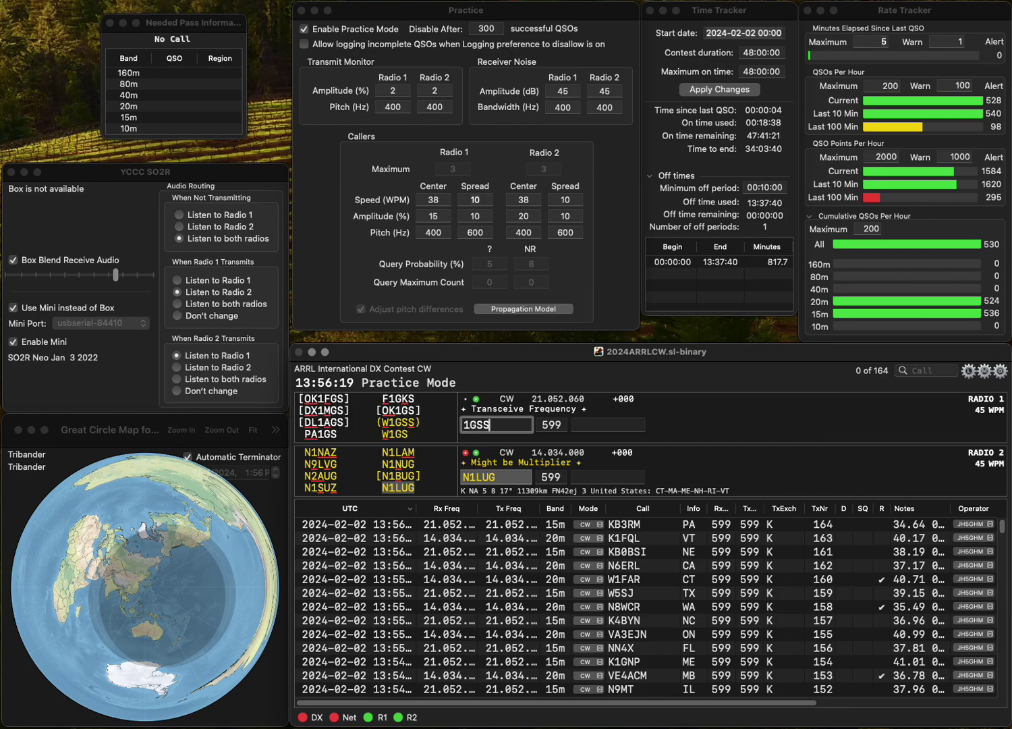
pyautogui.write('W')
pyautogui.press('Return')
pyautogui.write('CT')
pyautogui.press('Return')
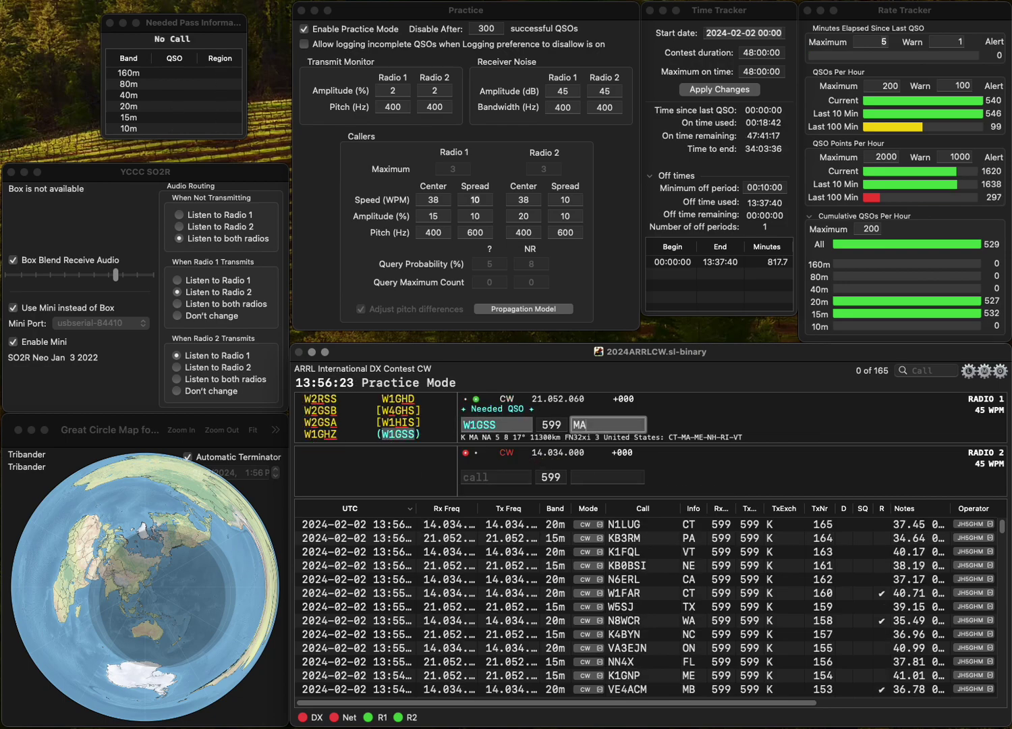
pyautogui.press('Return')
# Enter N3GP as the new call on Radio 2 and send it.
pyautogui.write('W')
pyautogui.press('BackSpace')
pyautogui.write('N3')
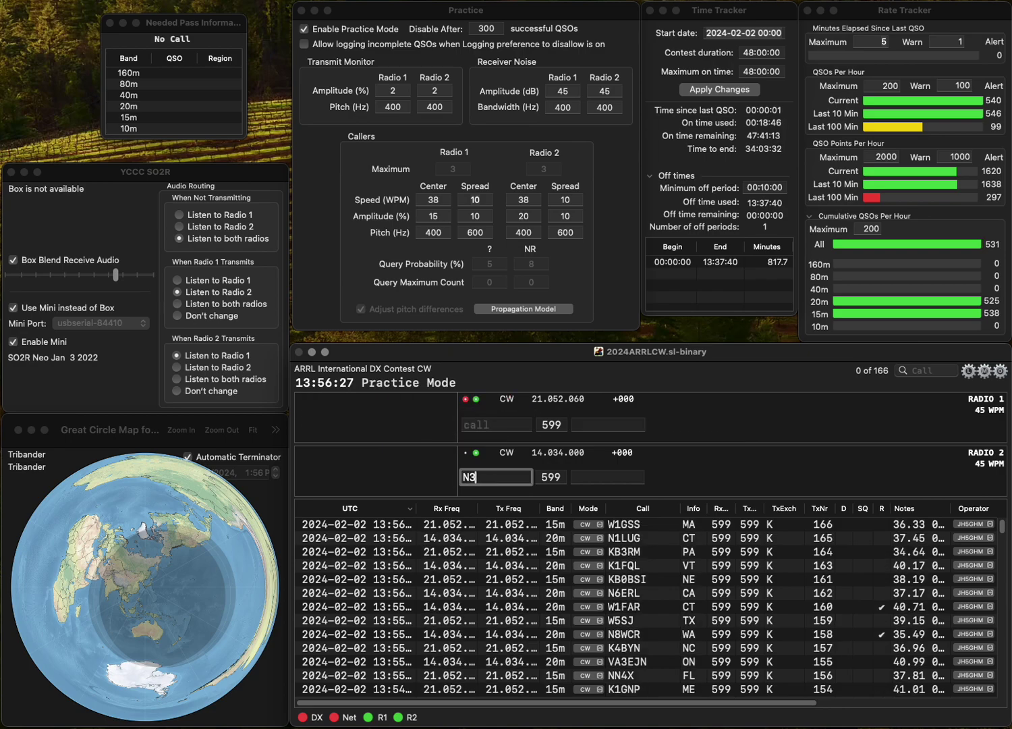
pyautogui.write('GP')
pyautogui.press('Return')
pyautogui.write('D')
pyautogui.write('A')
pyautogui.press('Return')
pyautogui.write('DE')
pyautogui.press('Return')
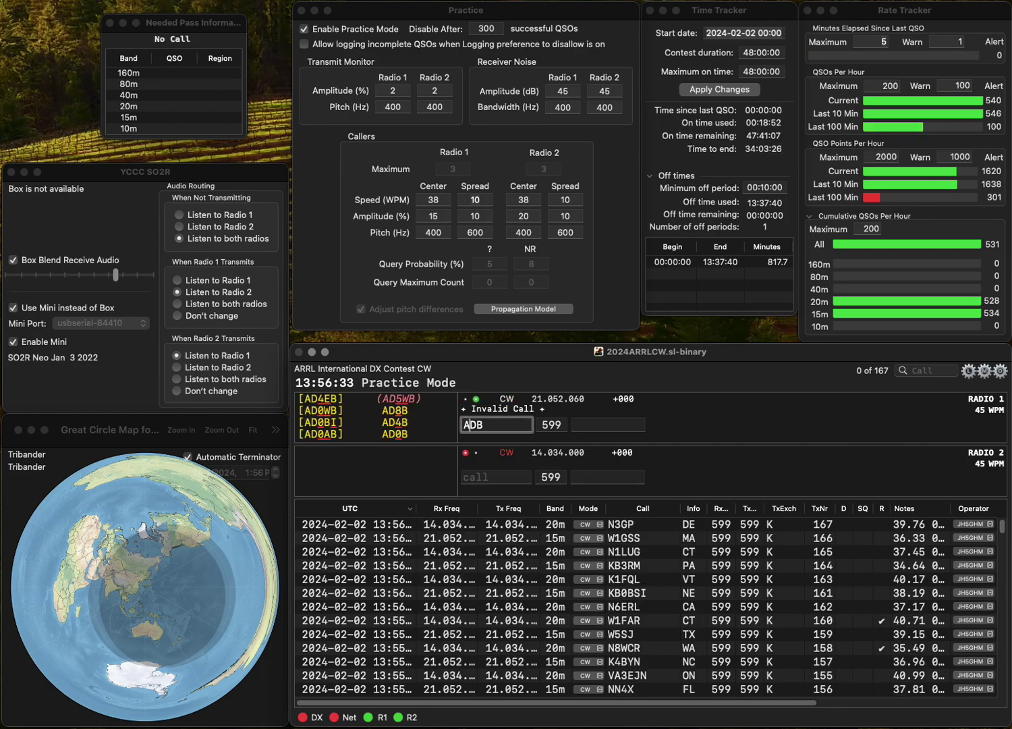
pyautogui.write('I4')
pyautogui.press('Return')
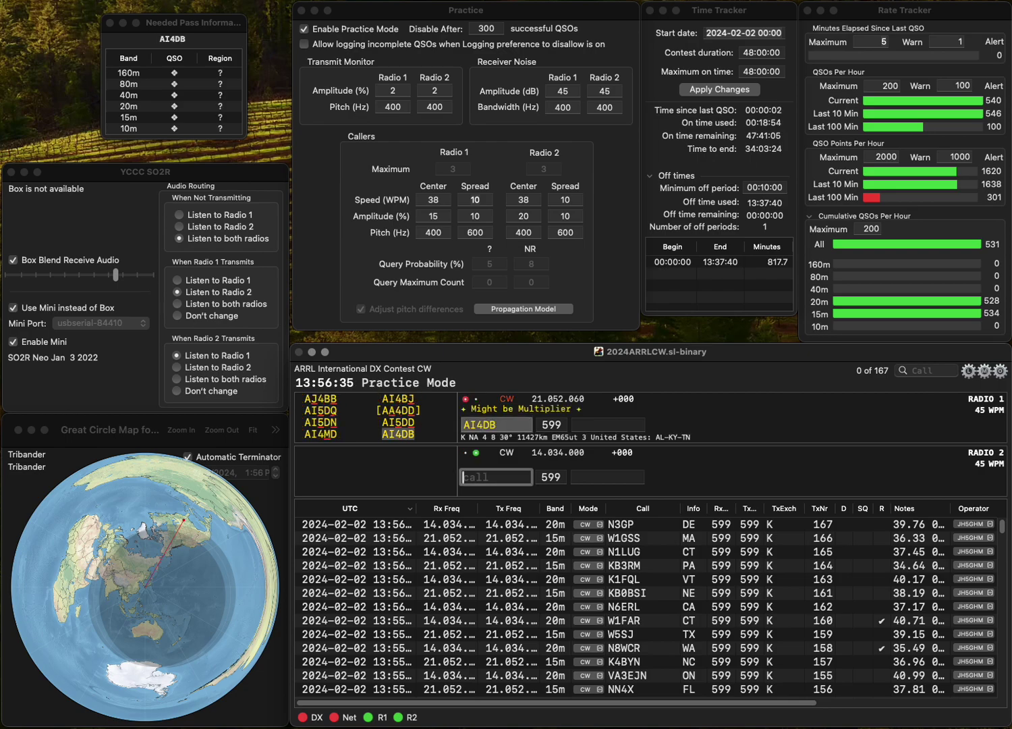
pyautogui.write('WD6DNR')
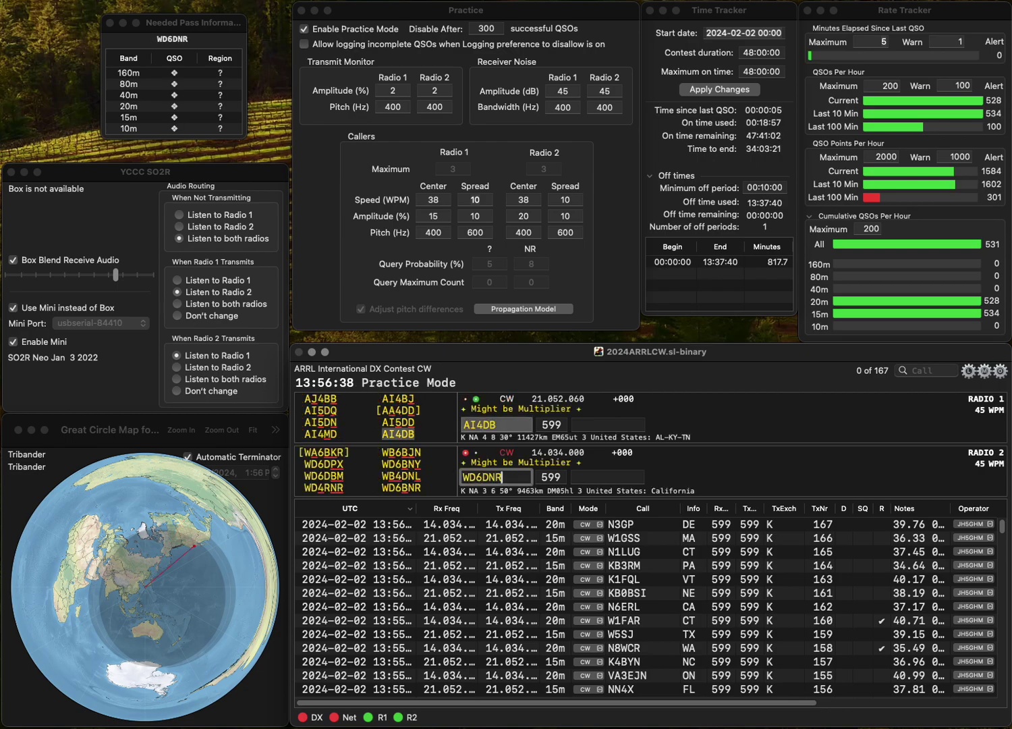
pyautogui.press('Return')
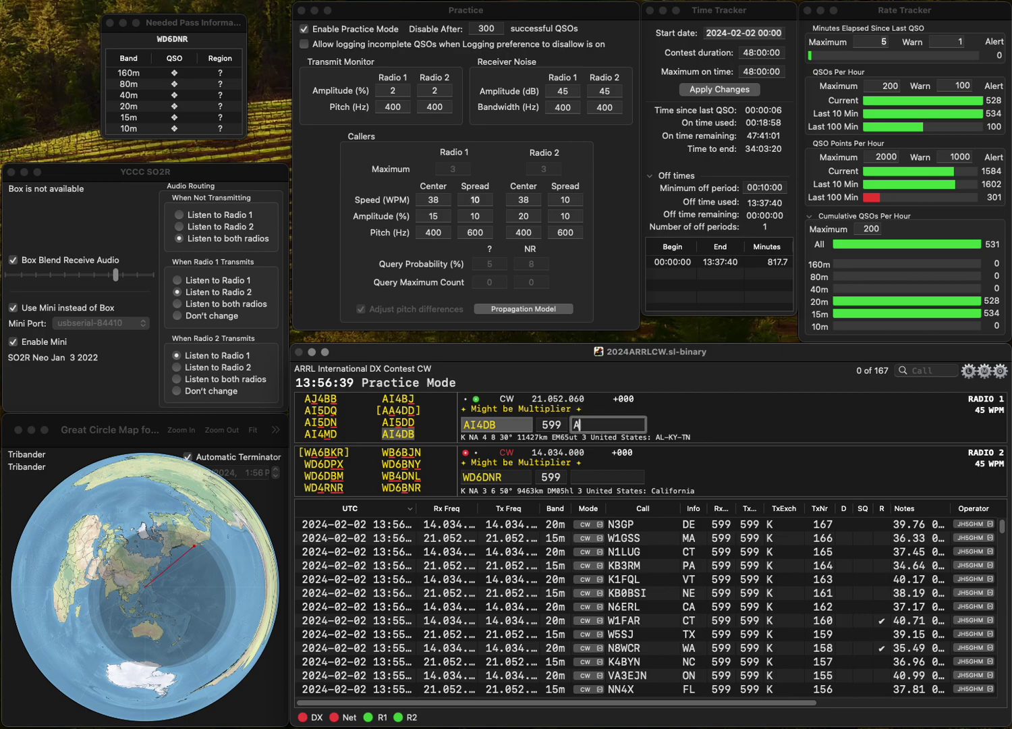
pyautogui.write('AL')
pyautogui.press('Return')
pyautogui.press('BackSpace')
pyautogui.write('B')
pyautogui.press('Return')
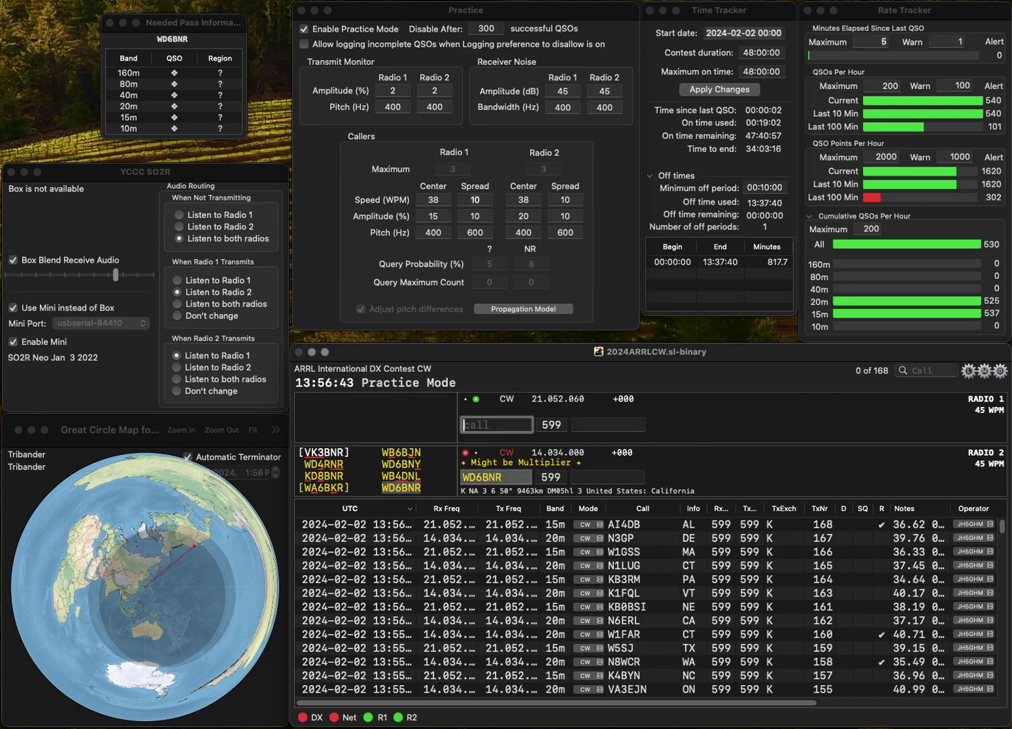
pyautogui.write('N7AKG')
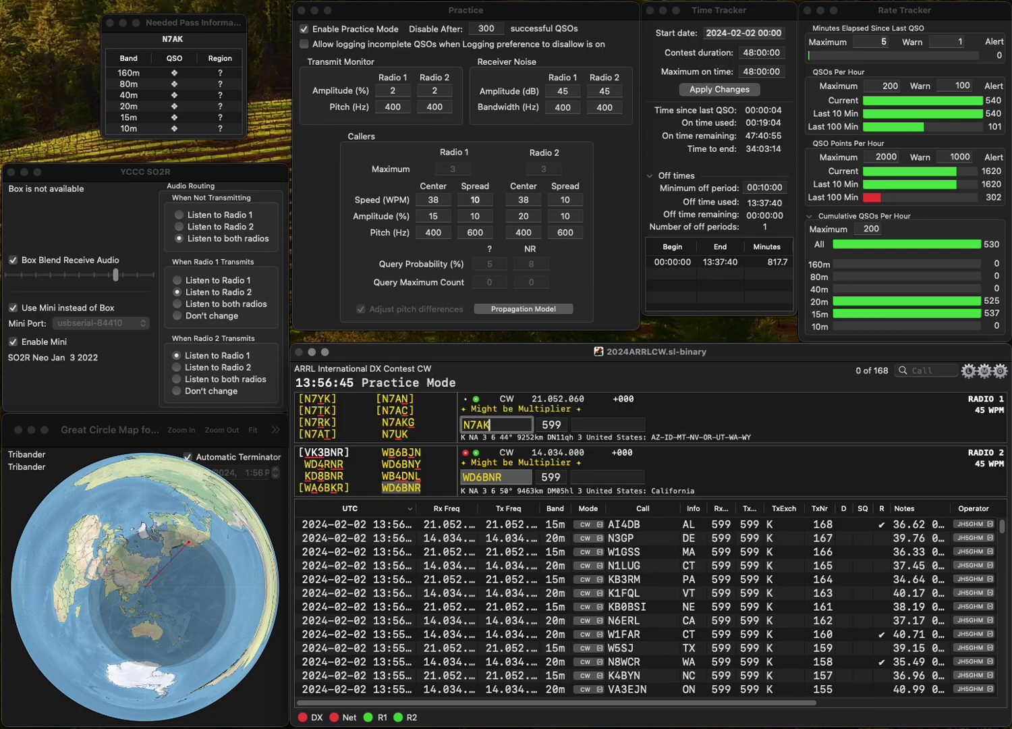
pyautogui.press('Return')
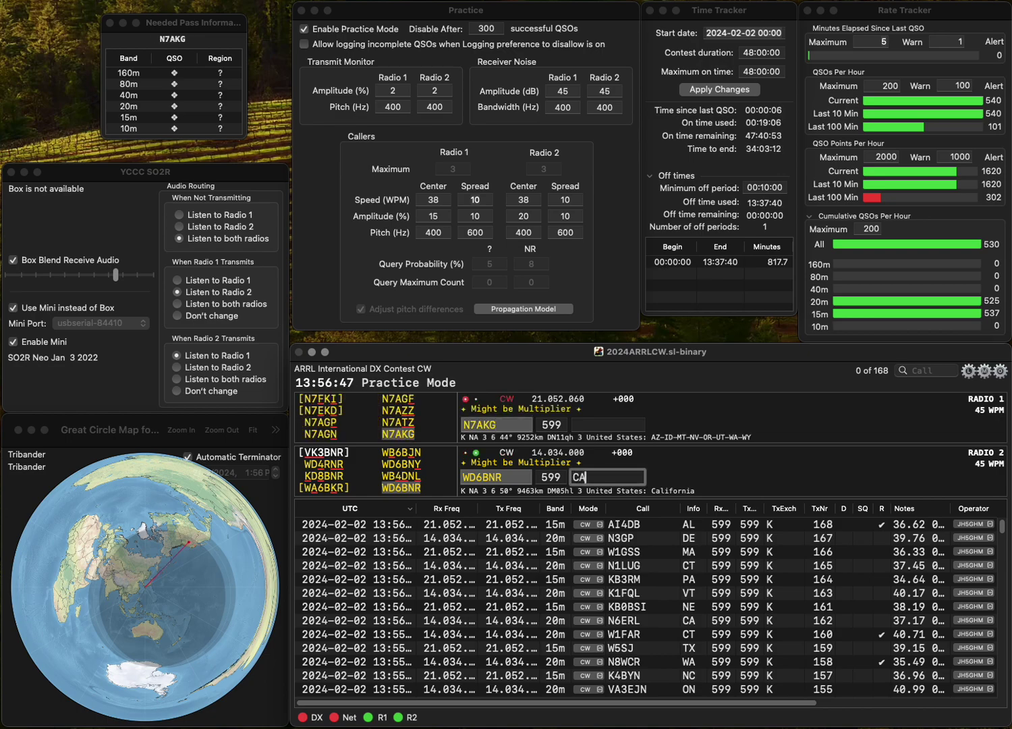
pyautogui.press('Return')
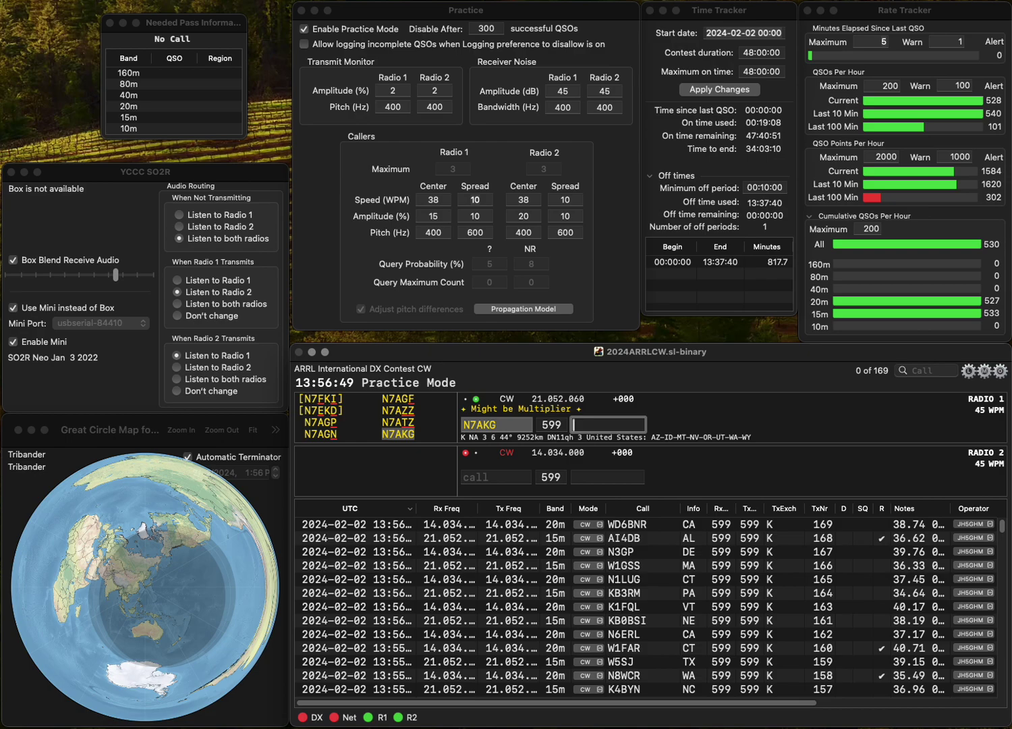
pyautogui.write('WY')
pyautogui.press('Return')
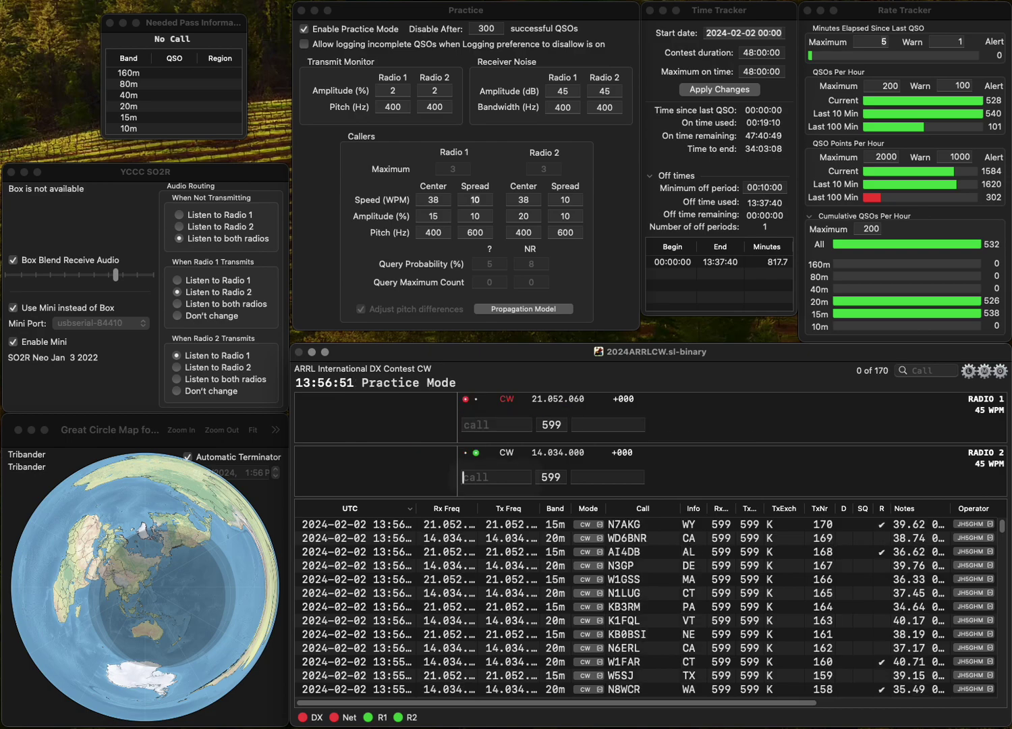
pyautogui.write('W4SVI')
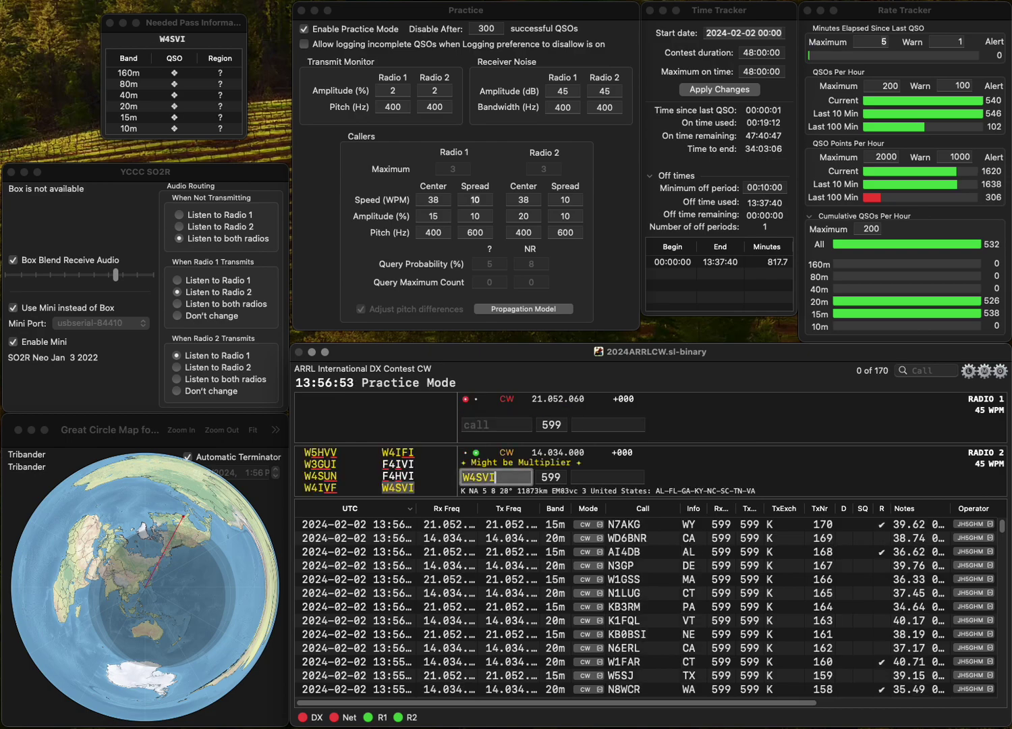
pyautogui.write('K')
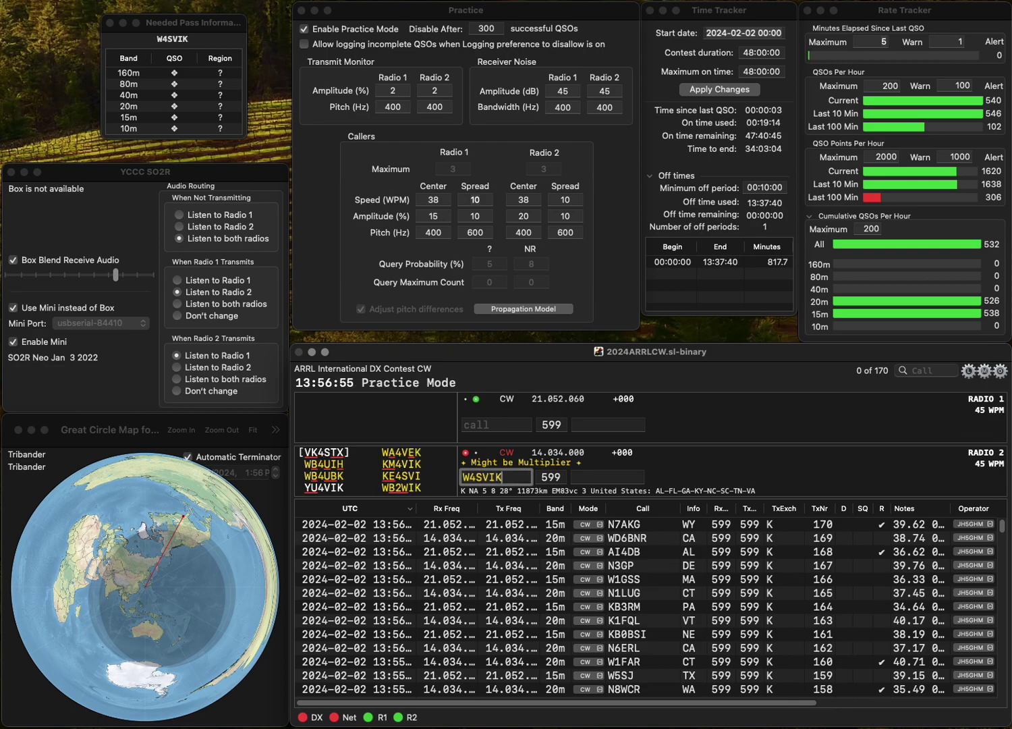
pyautogui.press('BackSpace')
pyautogui.press('BackSpace')
pyautogui.write('I')
pyautogui.press('Return')
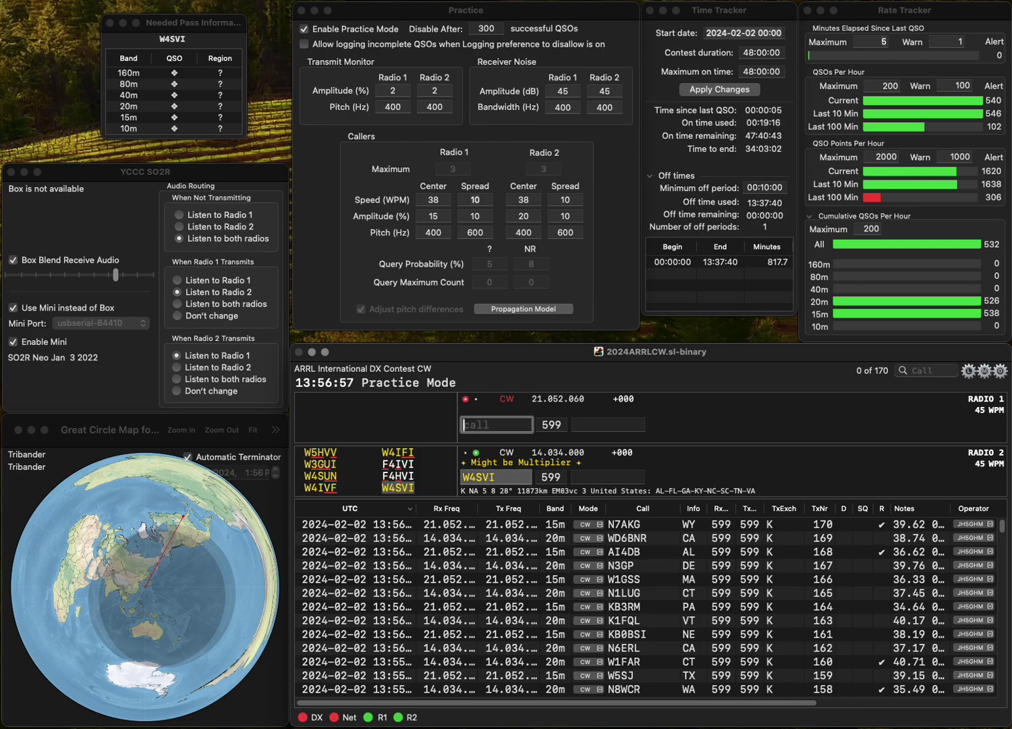
pyautogui.write('K1')
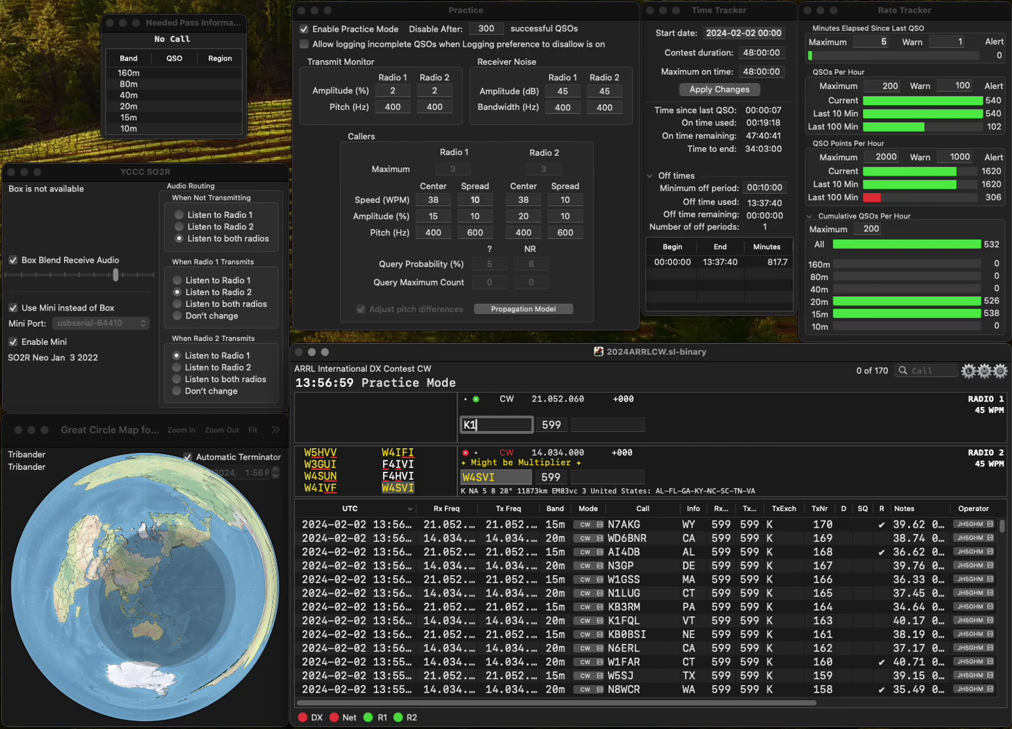
pyautogui.write('VWQ')
pyautogui.press('Return')
pyautogui.write('SC')
pyautogui.press('Tab')
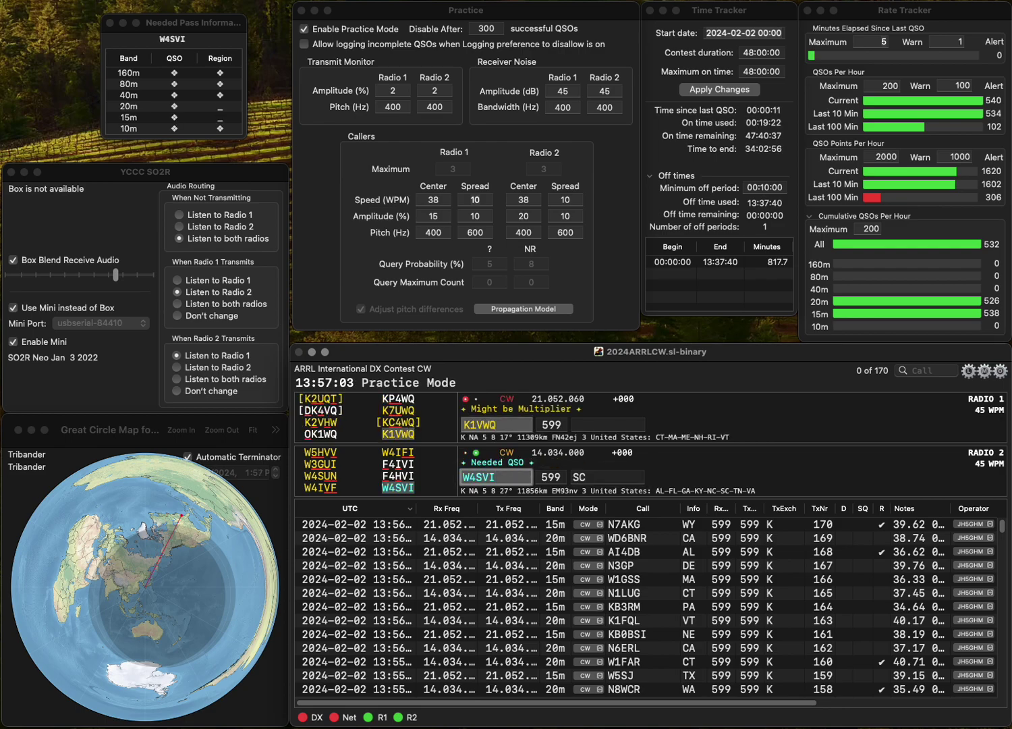
pyautogui.press('Return')
pyautogui.write('MA')
pyautogui.press('Return')
pyautogui.write('A9WJ')
pyautogui.press('Left')
pyautogui.press('Left')
pyautogui.press('Left')
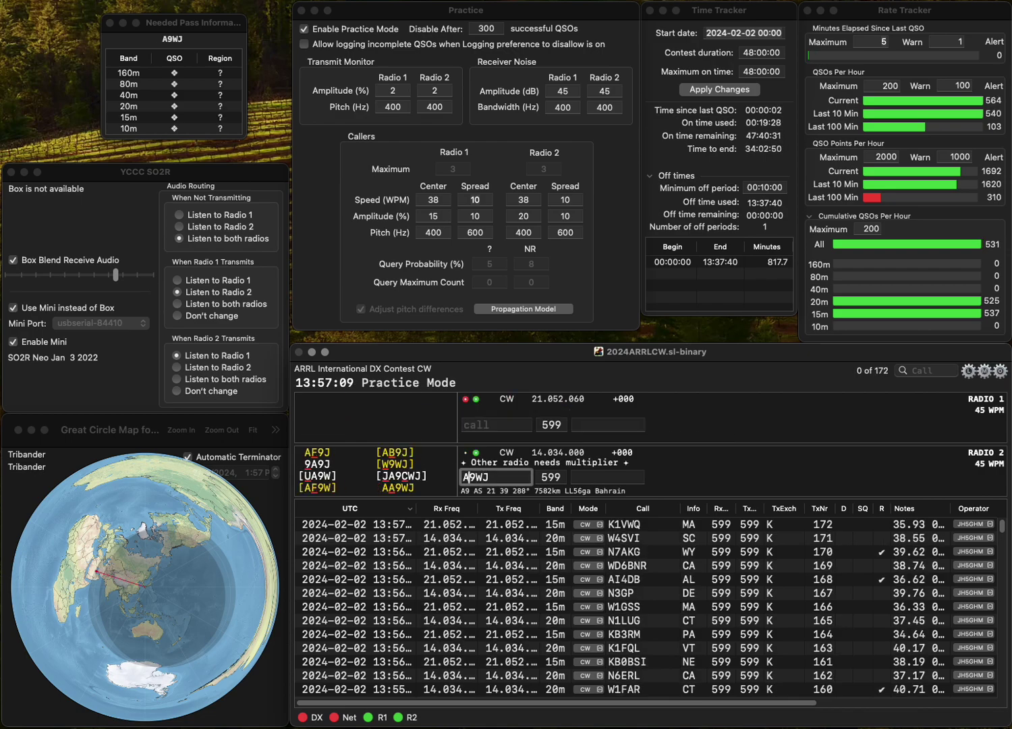
pyautogui.write('A')
pyautogui.press('Return')
pyautogui.write('GM')
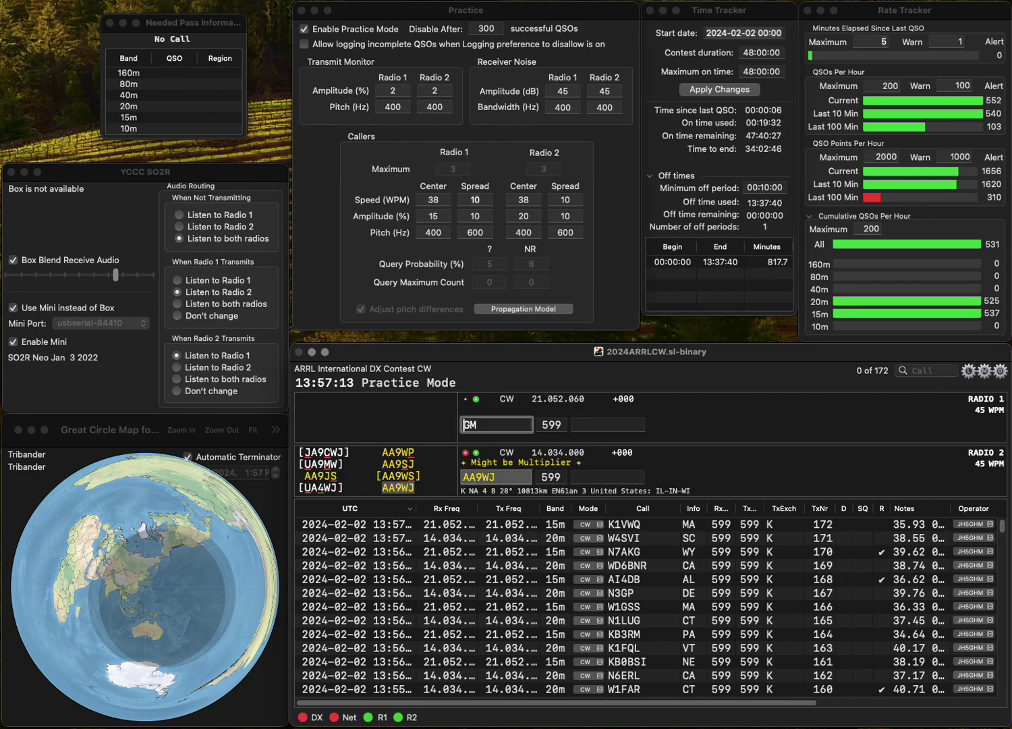
pyautogui.write('W4')
pyautogui.press('Return')
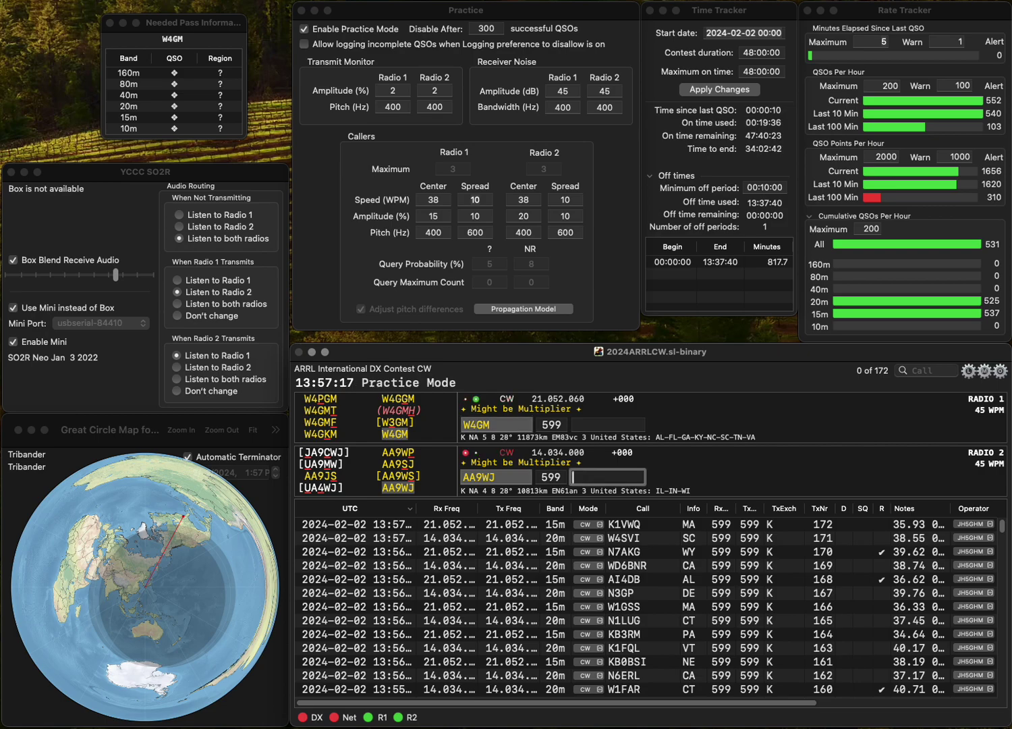
pyautogui.write('M')
pyautogui.press('BackSpace')
pyautogui.write('WI')
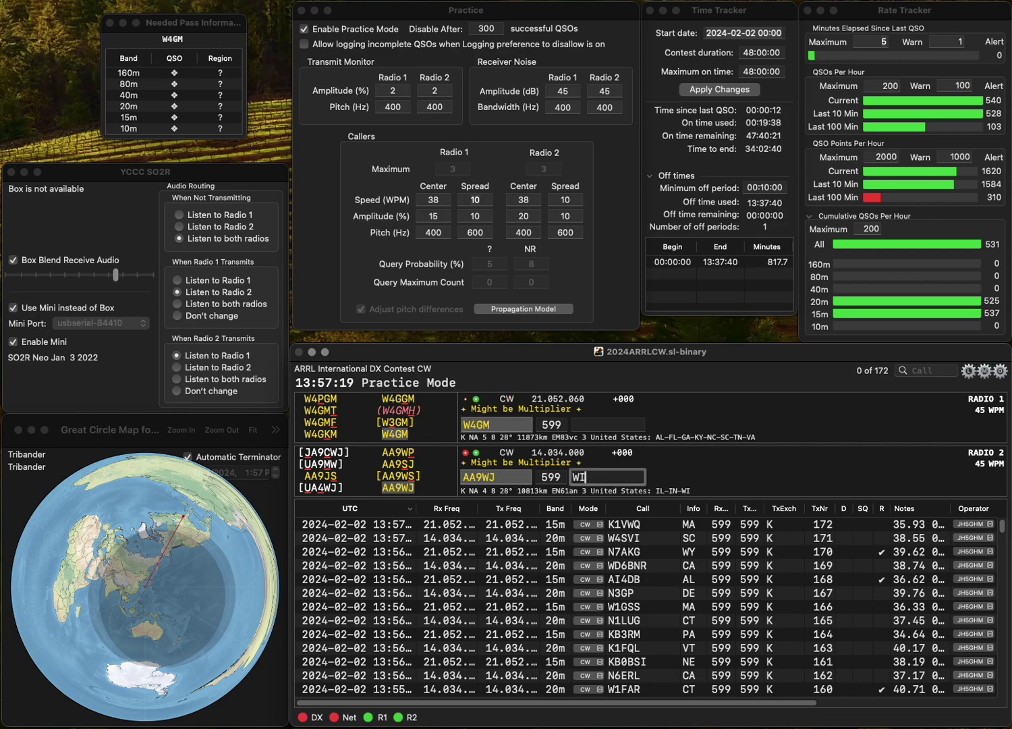
pyautogui.press('Return')
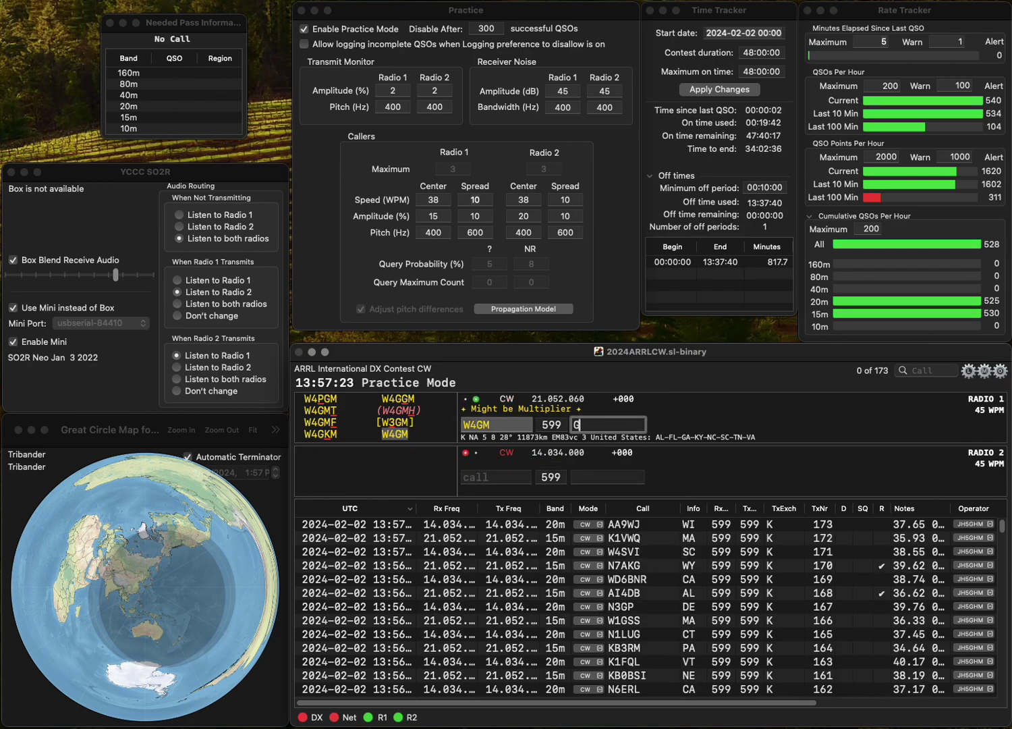
# Log W4GM with exchange GA on Radio 1 and enter and send NY6Y on Radio 2.
pyautogui.write('GA')
pyautogui.press('Return')
pyautogui.write('NY6Y')
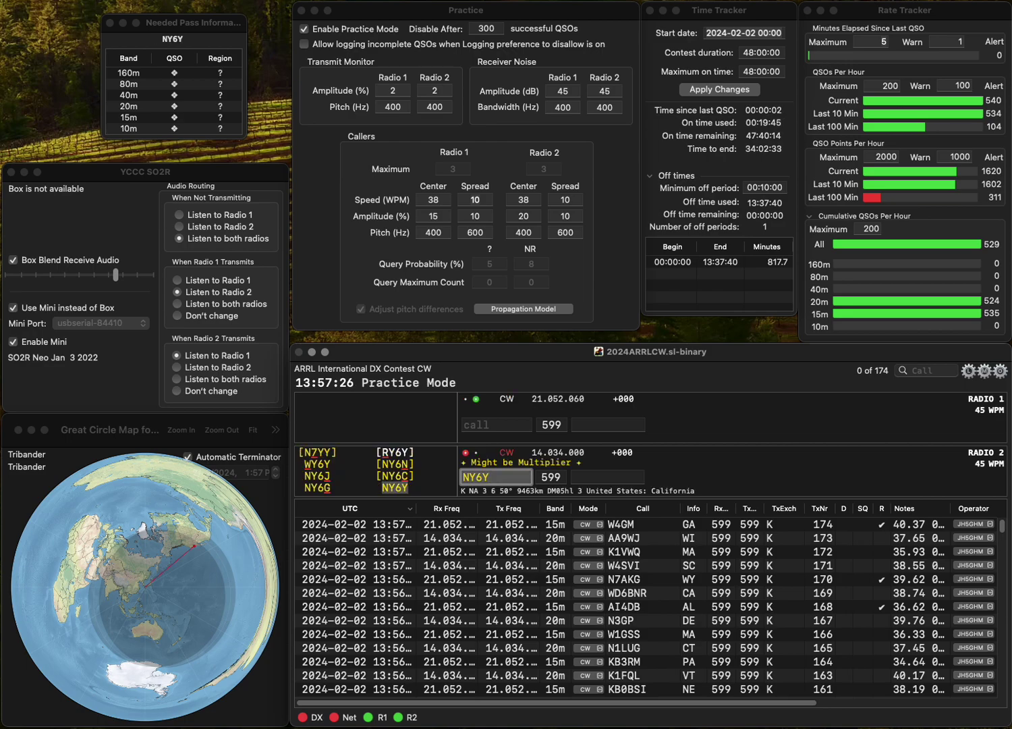
pyautogui.press('Up')
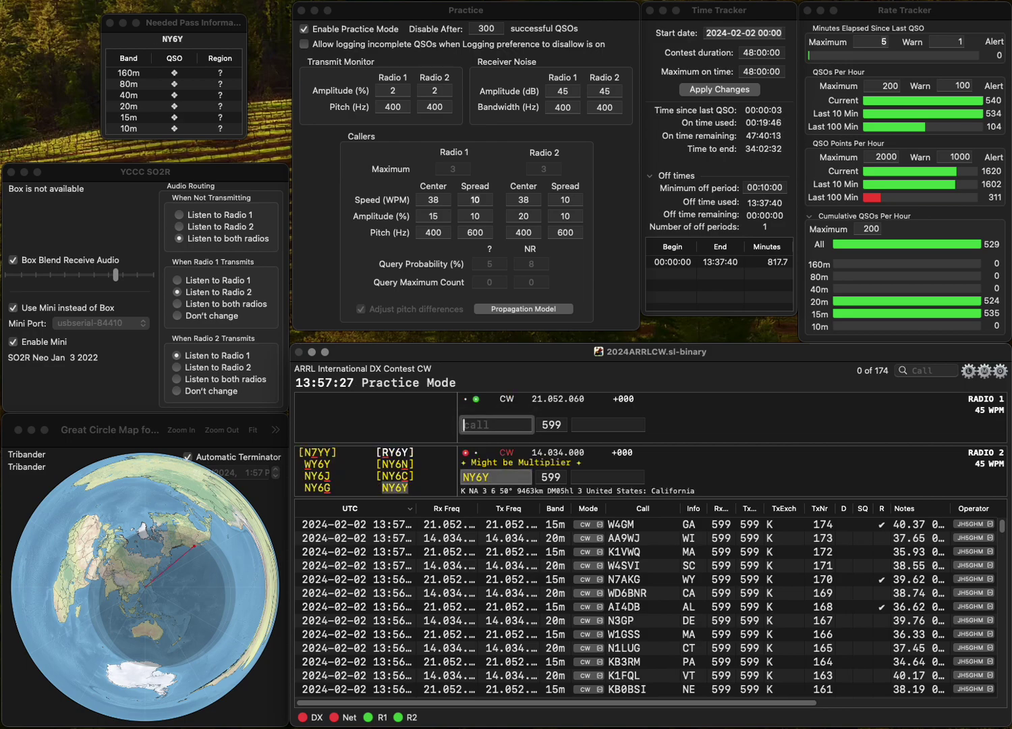
pyautogui.write('1S')
pyautogui.write('Q')
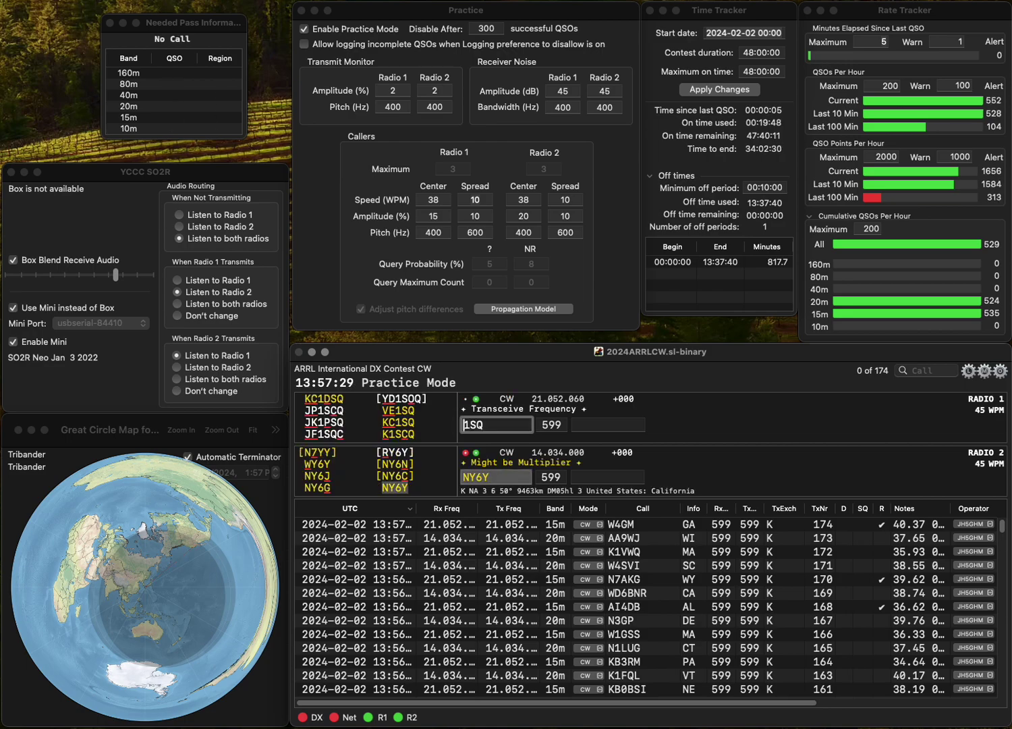
pyautogui.press('super+Left')
pyautogui.write('VE')
pyautogui.press('Return')
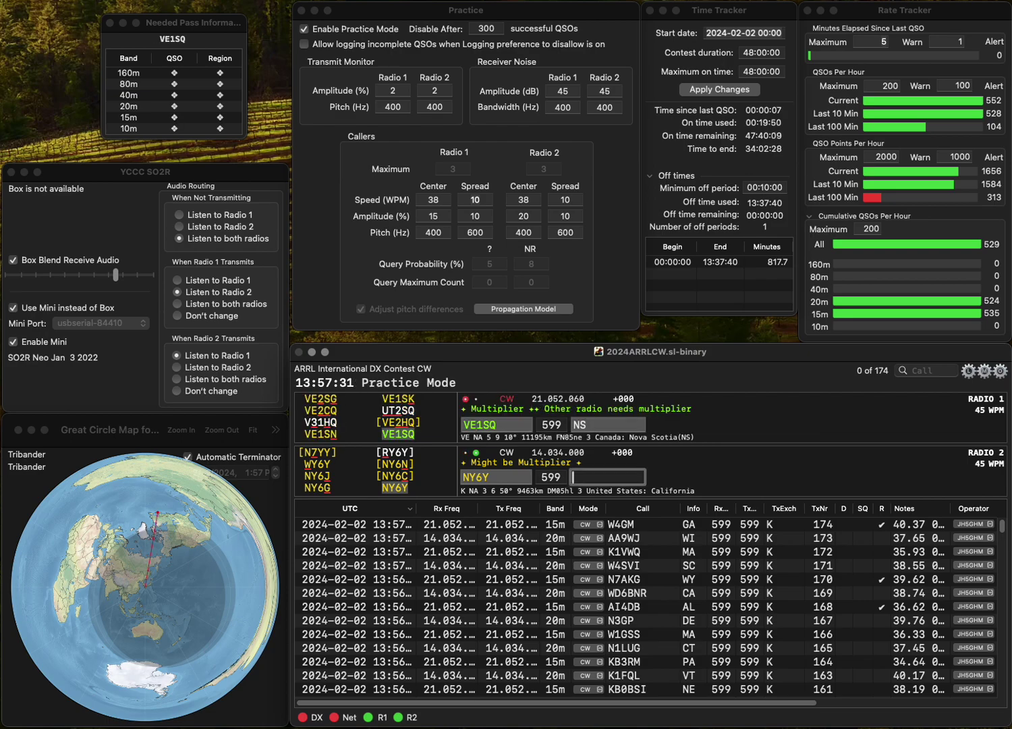
pyautogui.write('CA')
pyautogui.press('Return')
pyautogui.press('Tab')
pyautogui.press('Return')
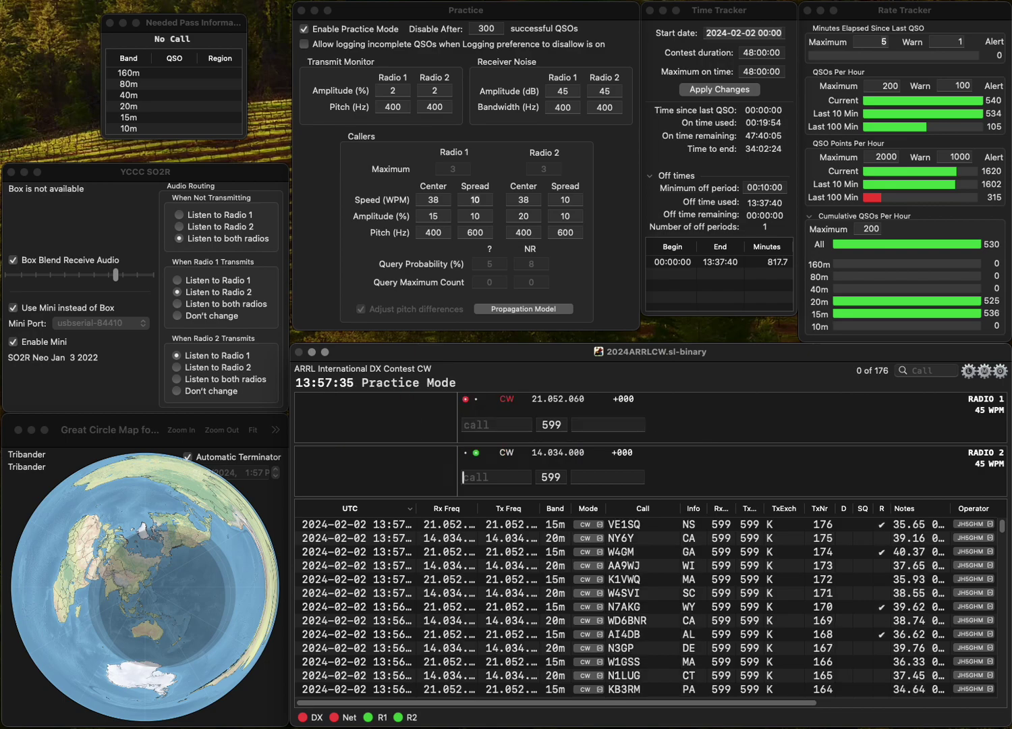
# Enter KF8IY on Radio 2 and KJ6VCF on Radio 1, sending both calls.
pyautogui.write('KF8IY')
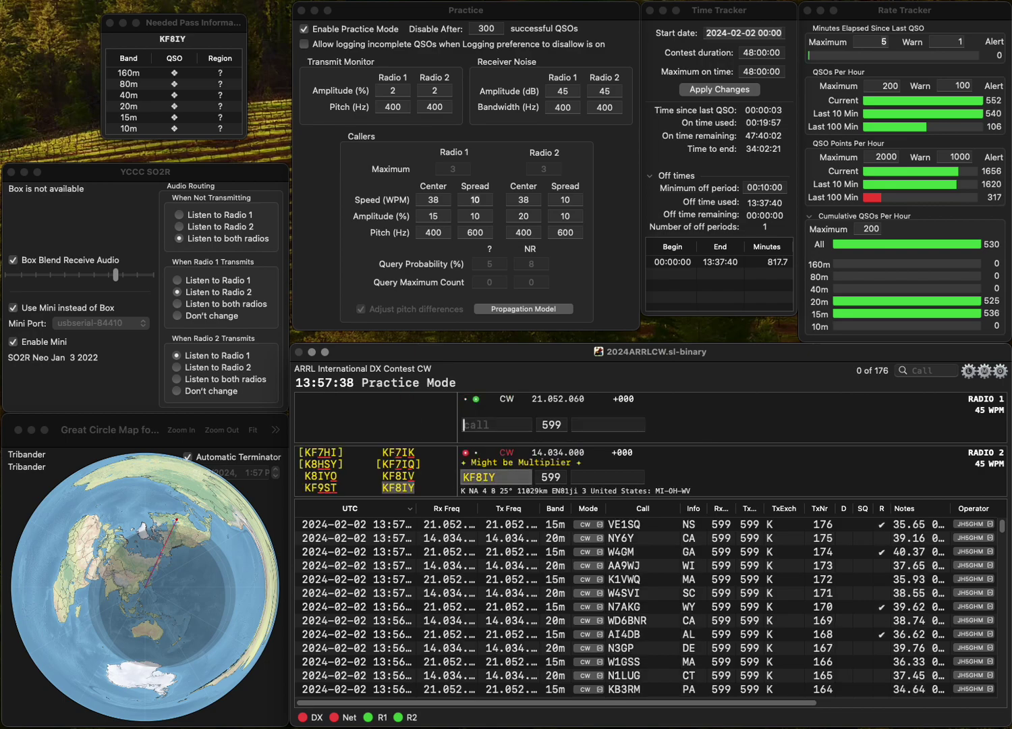
pyautogui.press('Return')
pyautogui.write('KJ')
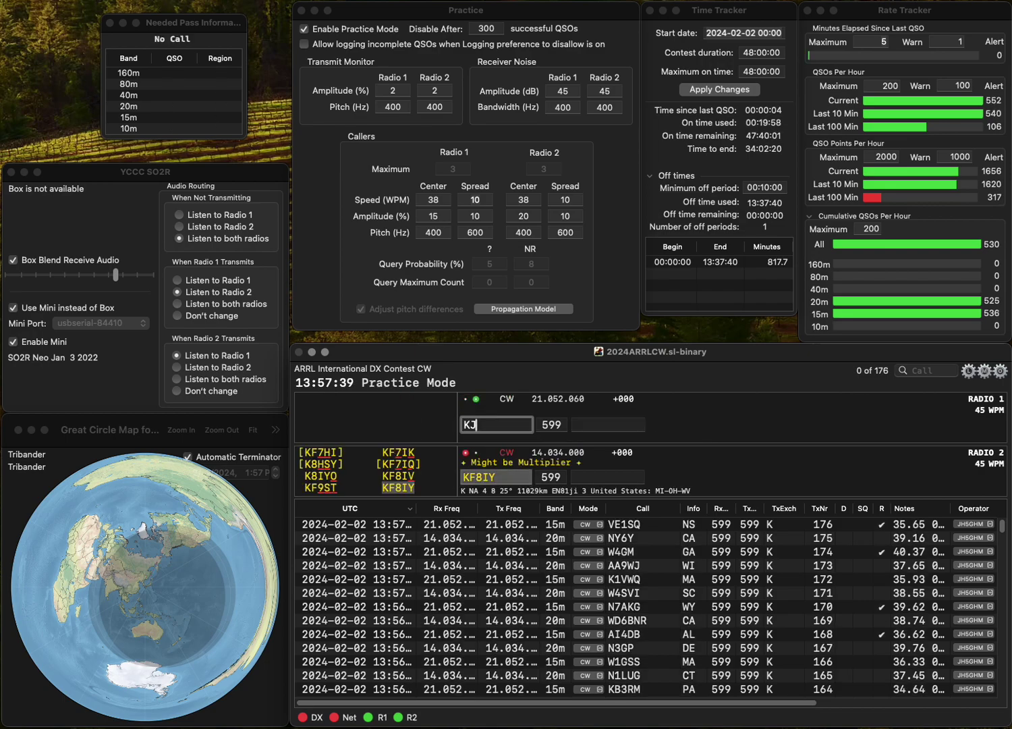
pyautogui.write('6VCF')
pyautogui.press('Return')
pyautogui.write('OH')
pyautogui.press('Return')
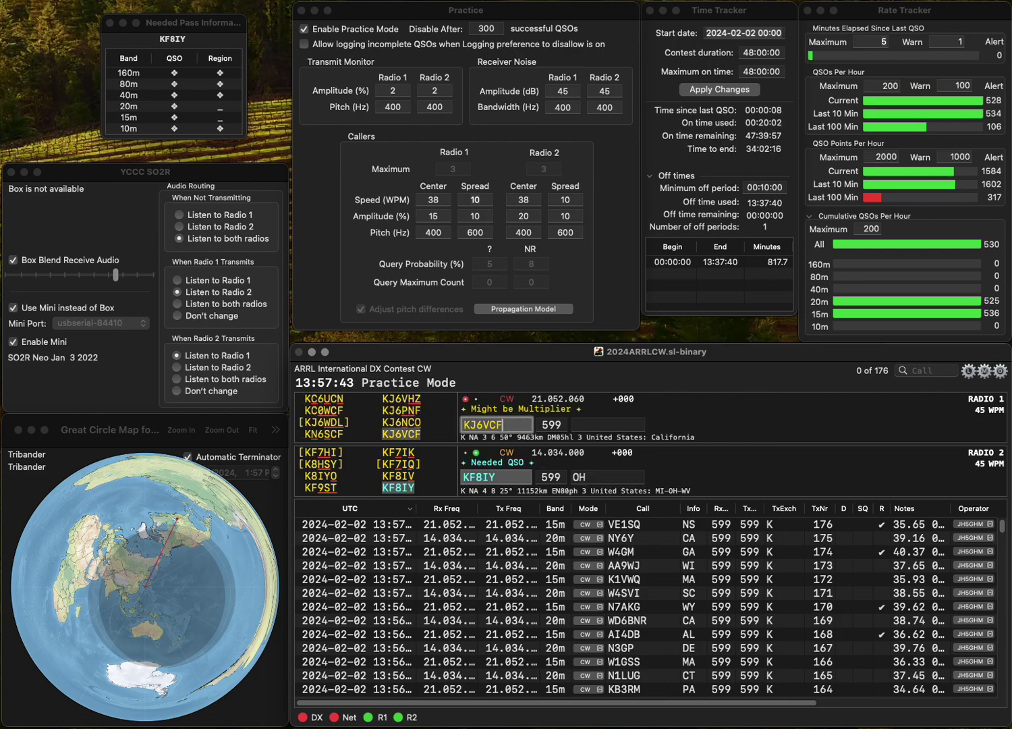
pyautogui.write('O')
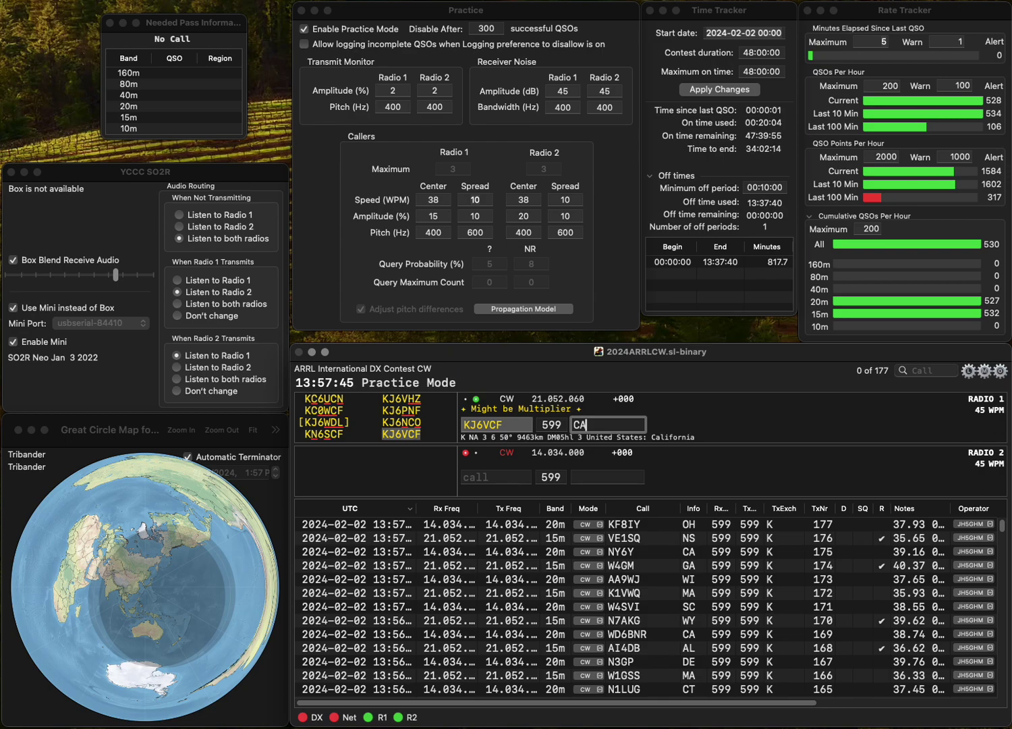
pyautogui.press('Return')
# Send W5KS as the new call on Radio 2 and the partial call WPB on Radio 1.
pyautogui.write('W5KS')
pyautogui.press('Return')
pyautogui.write('WPB')
pyautogui.press('Return')
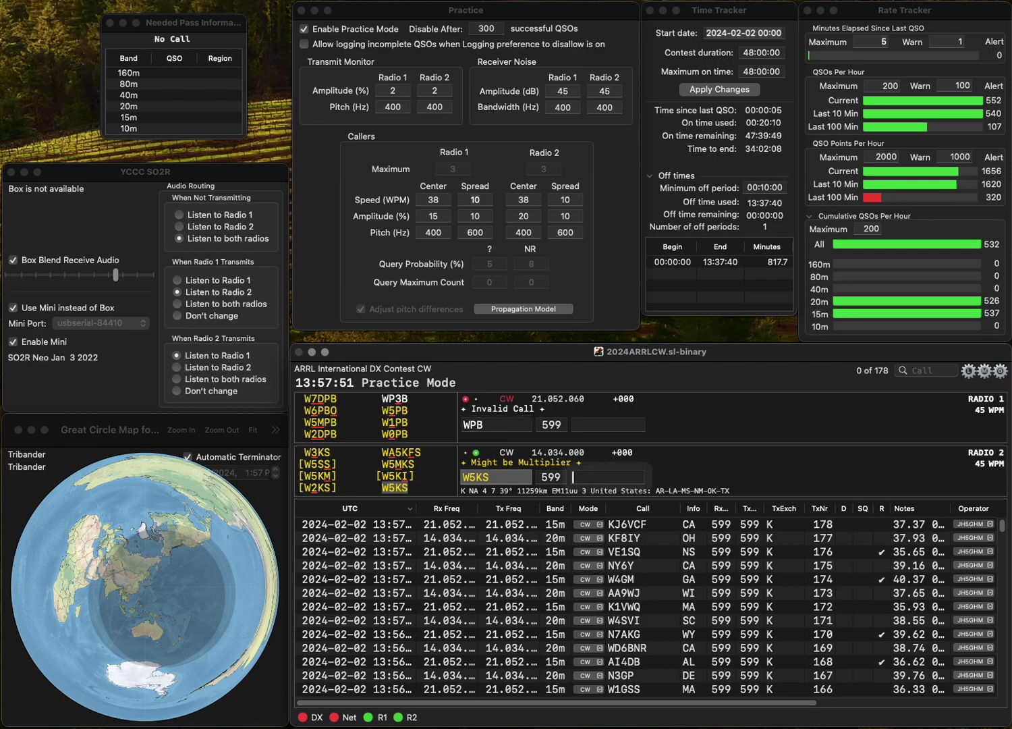
# Log W5KS with exchange MS on Radio 2 and complete the Radio 1 call as W5PB, sending it.
pyautogui.press('Return')
pyautogui.press('Left')
pyautogui.press('Left')
pyautogui.write('5')
pyautogui.press('Return')
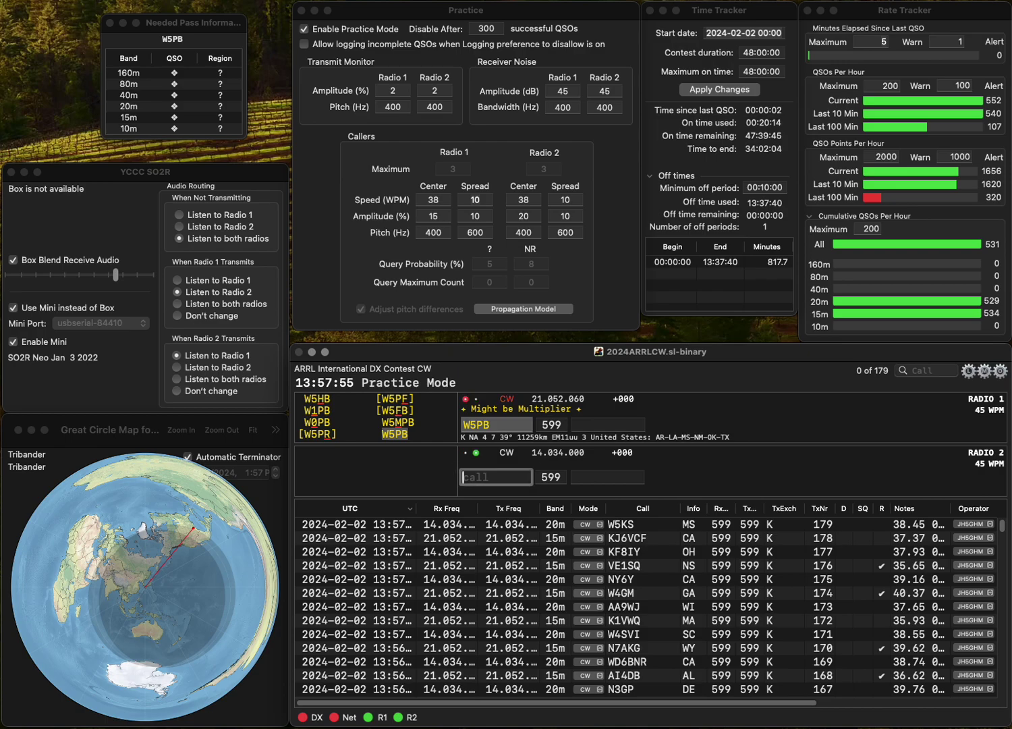
pyautogui.write('W8')
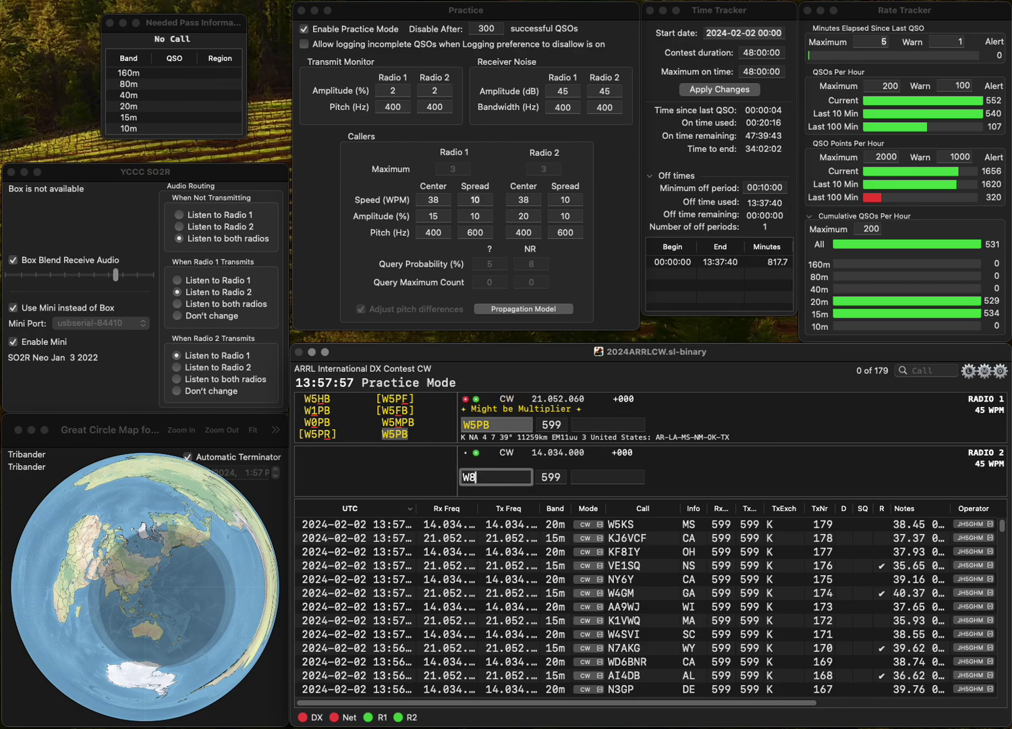
pyautogui.write('UA')
pyautogui.press('Return')
pyautogui.write('NM')
pyautogui.press('Return')
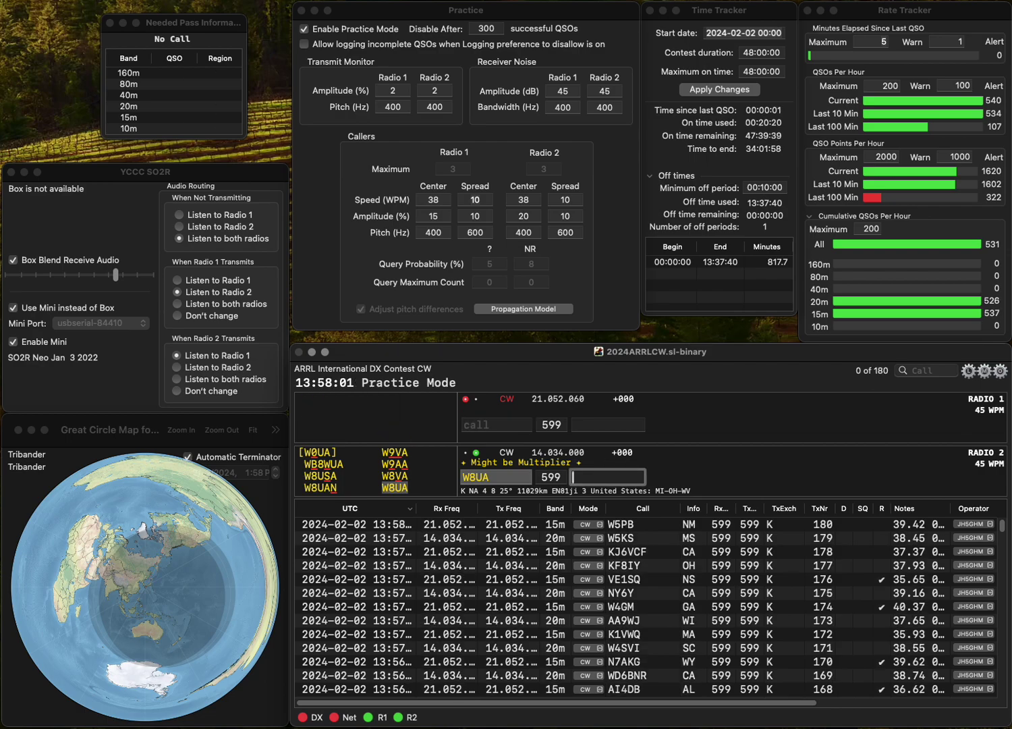
pyautogui.press('space')
pyautogui.press('Left')
pyautogui.press('BackSpace')
pyautogui.write('V')
pyautogui.press('Return')
# Enter and send NA9PL on Radio 1, and log W8VA with exchange CA on Radio 2.
pyautogui.write('9PR')
pyautogui.press('BackSpace')
pyautogui.write('L')
pyautogui.press('Home')
pyautogui.write('NA')
pyautogui.press('Return')
pyautogui.write('CA')
pyautogui.press('Return')
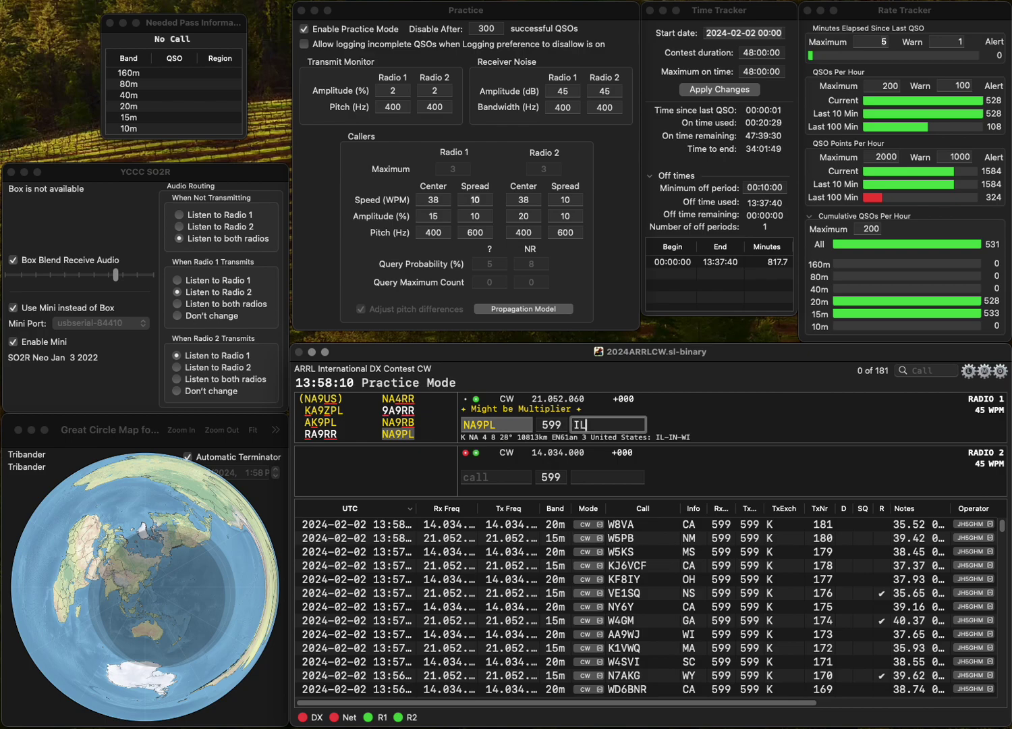
pyautogui.press('Return')
pyautogui.write('KM4MT')
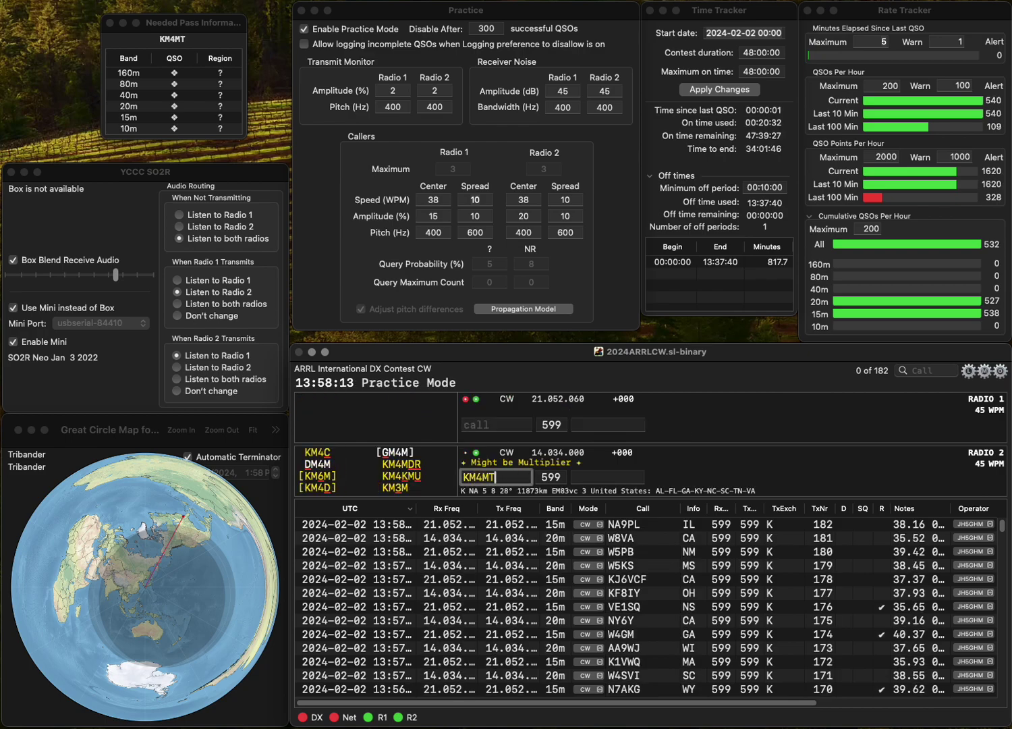
pyautogui.press('Return')
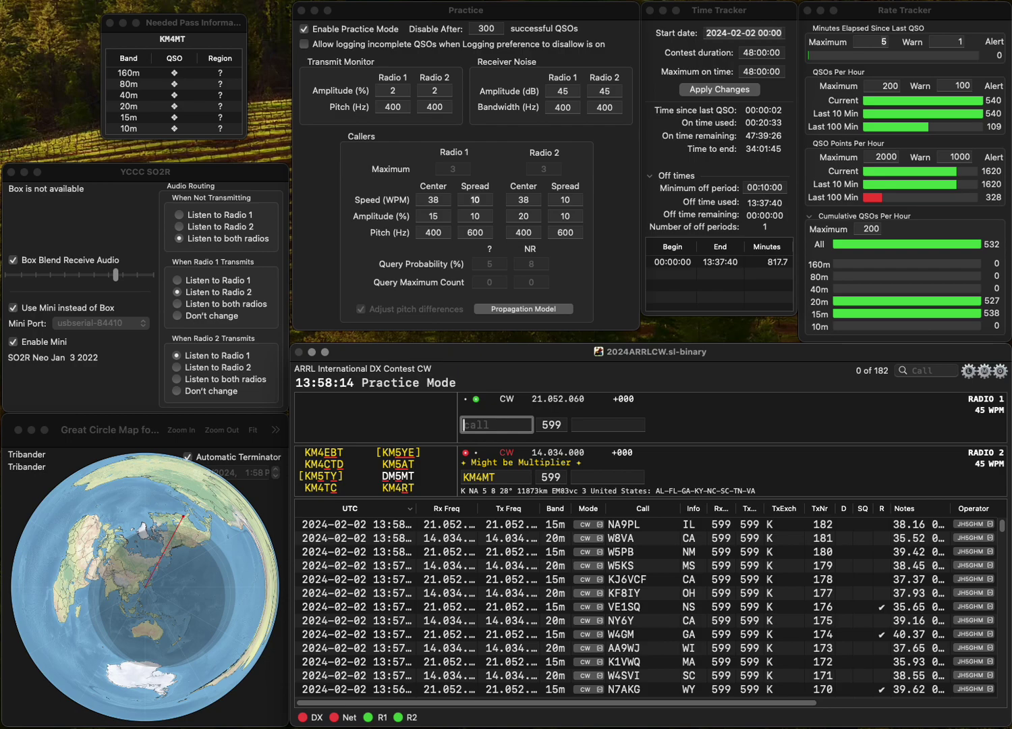
# Enter the partial call 5BVM on Radio 1 and correct the Radio 2 call to KM5AT, sending it.
pyautogui.write('5BVM')
pyautogui.click(490, 477)
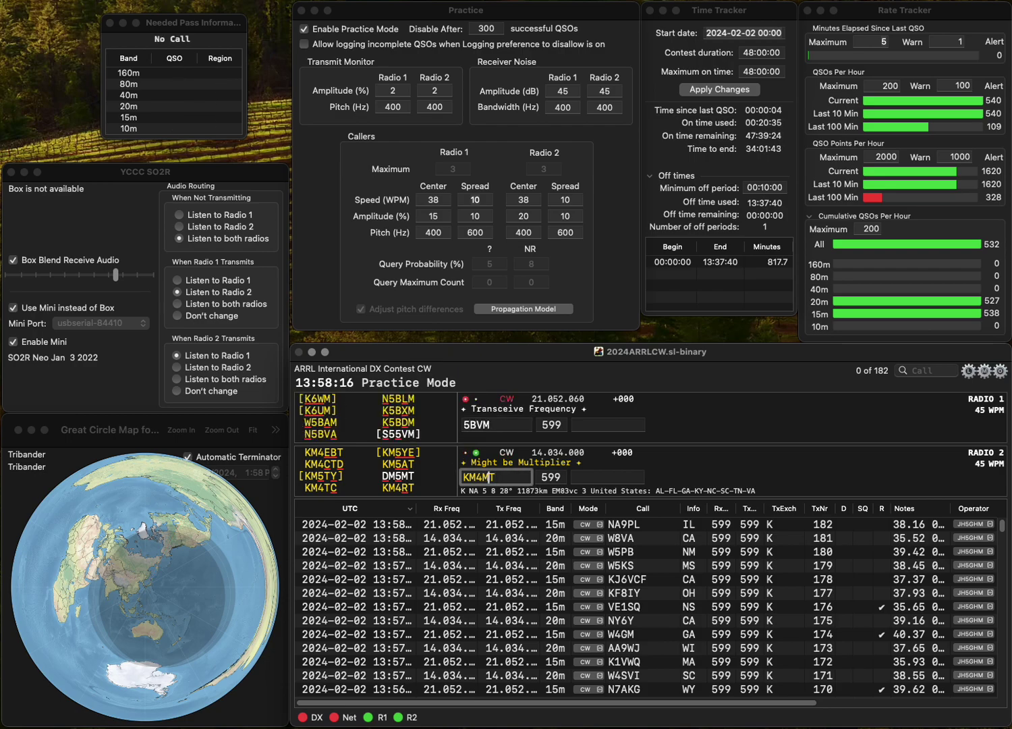
pyautogui.press('BackSpace')
pyautogui.press('BackSpace')
pyautogui.write('5A')
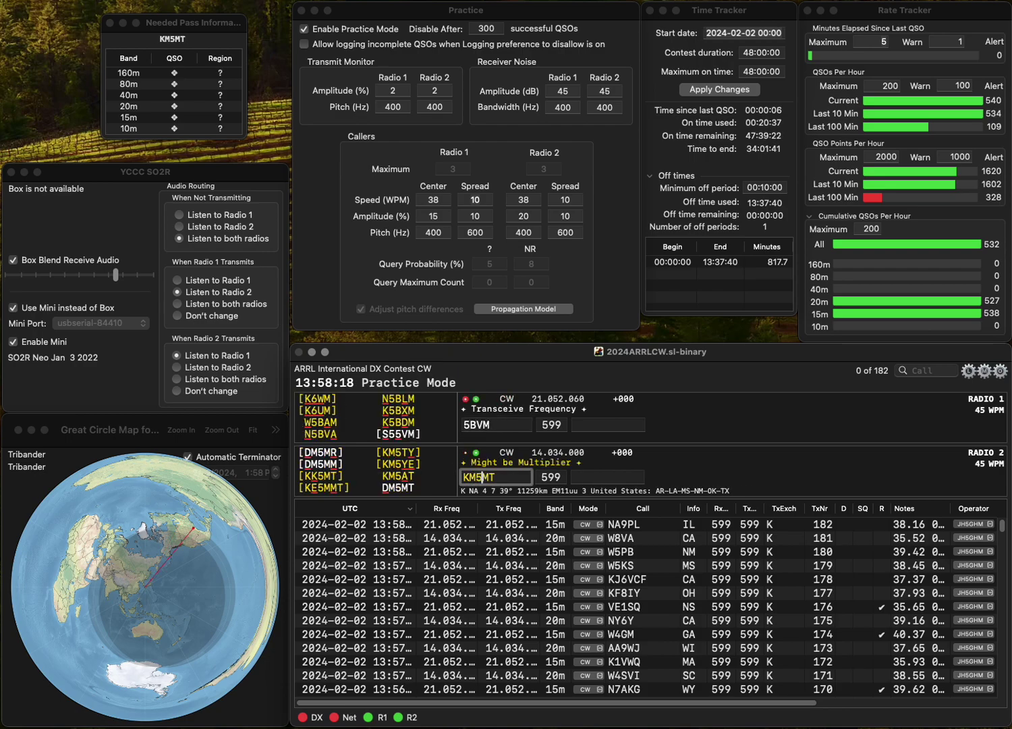
pyautogui.press('Return')
pyautogui.click(464, 425)
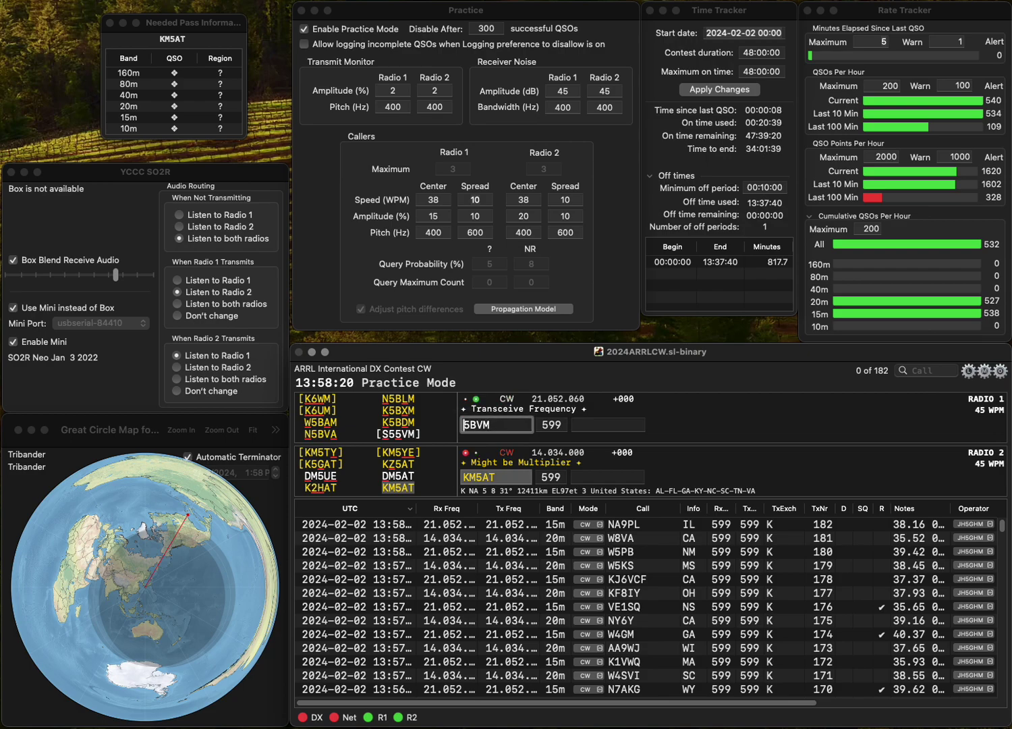
pyautogui.write('KH')
pyautogui.press('Delete')
pyautogui.press('Delete')
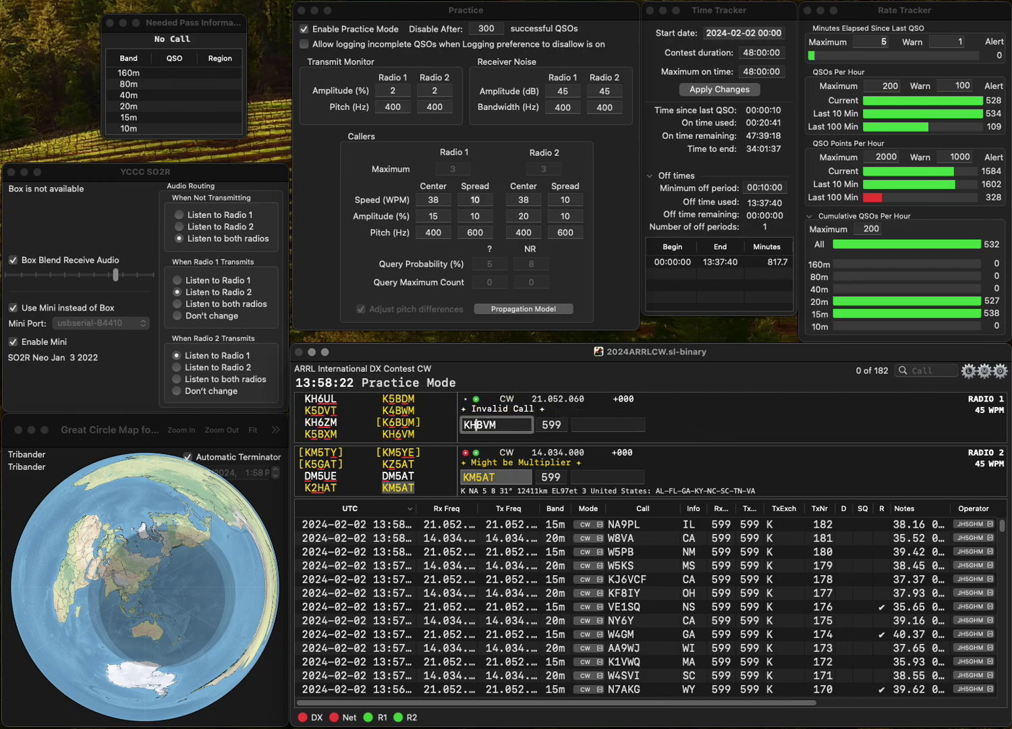
pyautogui.write('6')
pyautogui.press('Return')
pyautogui.write('FL')
pyautogui.press('Return')
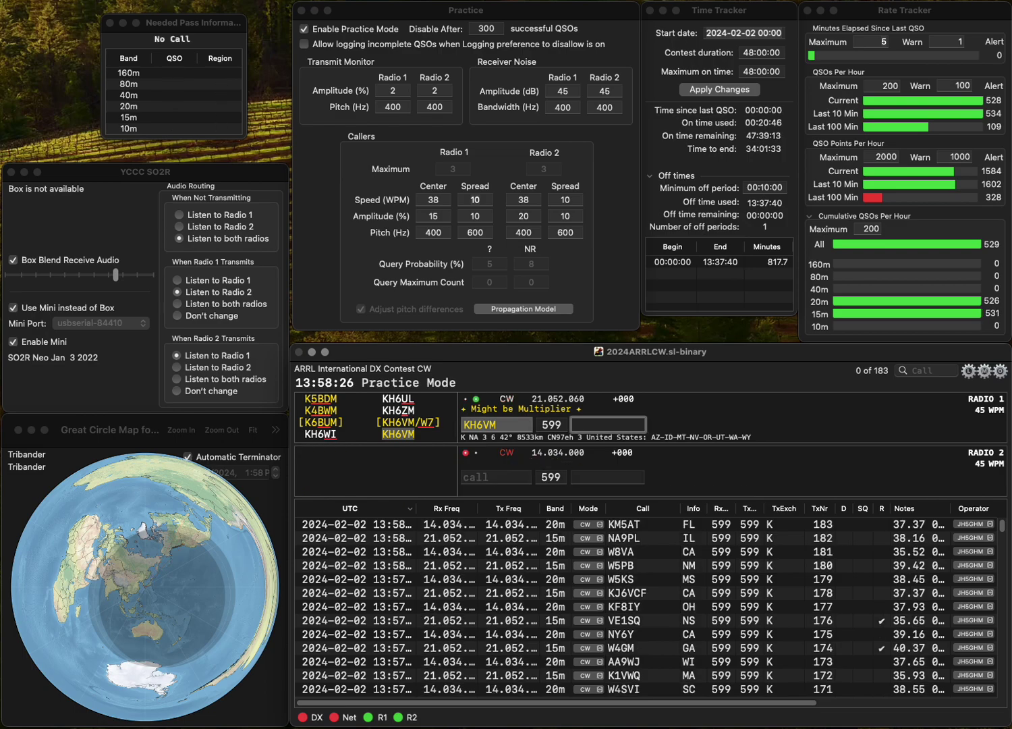
# Log KH6VM with exchange MT on Radio 1, and enter and send K7DXX as the new call on Radio 2.
pyautogui.write('MT')
pyautogui.press('Return')
pyautogui.write('K7DXXK')
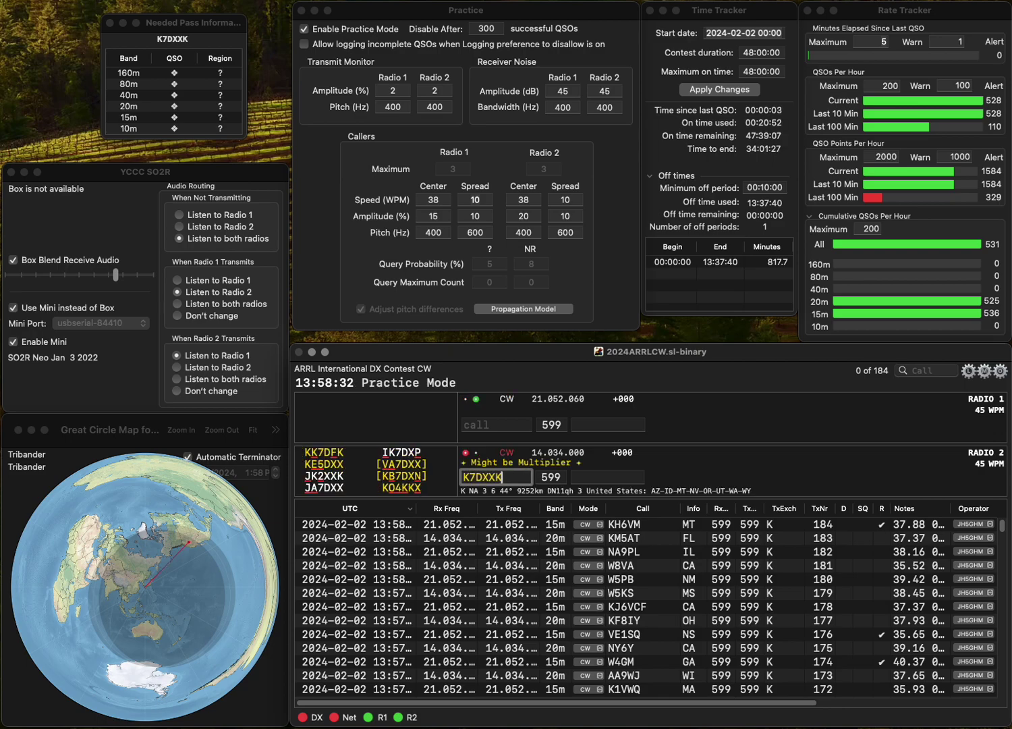
pyautogui.press('BackSpace')
pyautogui.press('Return')
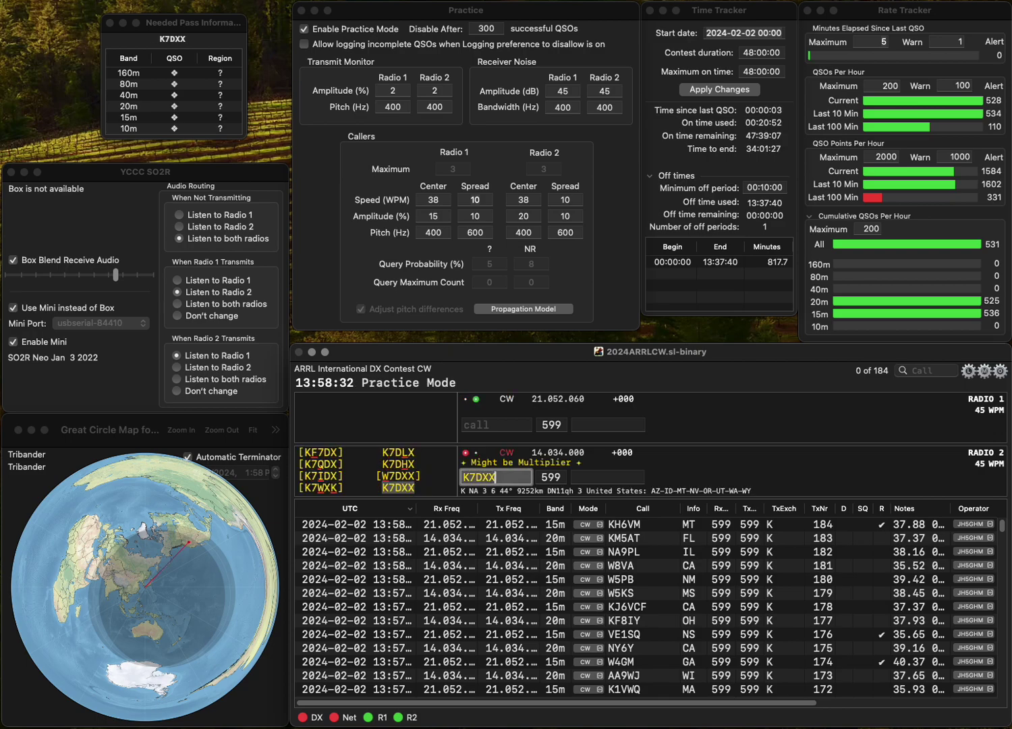
# Log K7DXX with exchange WY on Radio 2.
pyautogui.press('Return')
pyautogui.press('space')
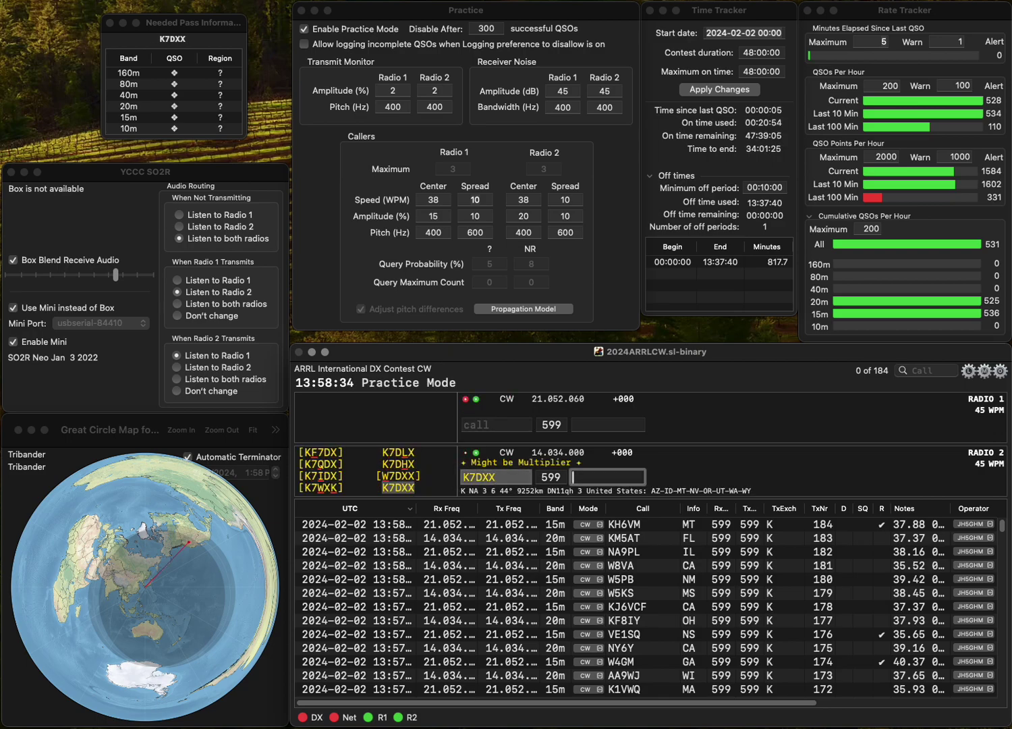
pyautogui.press('Return')
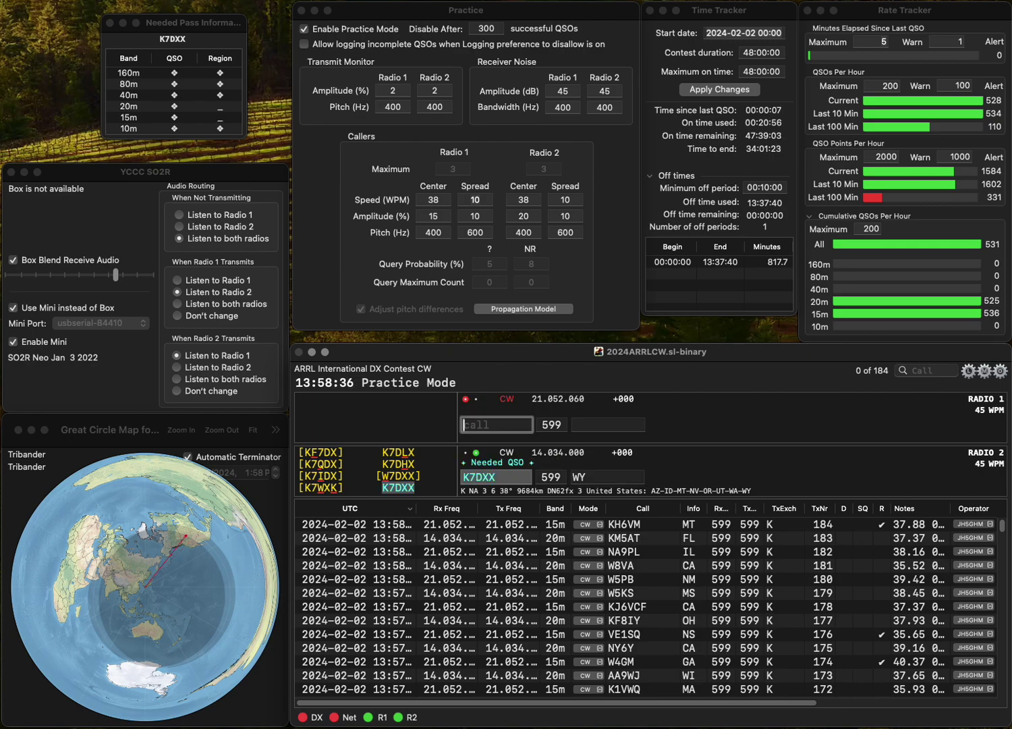
pyautogui.write('K3ZV')
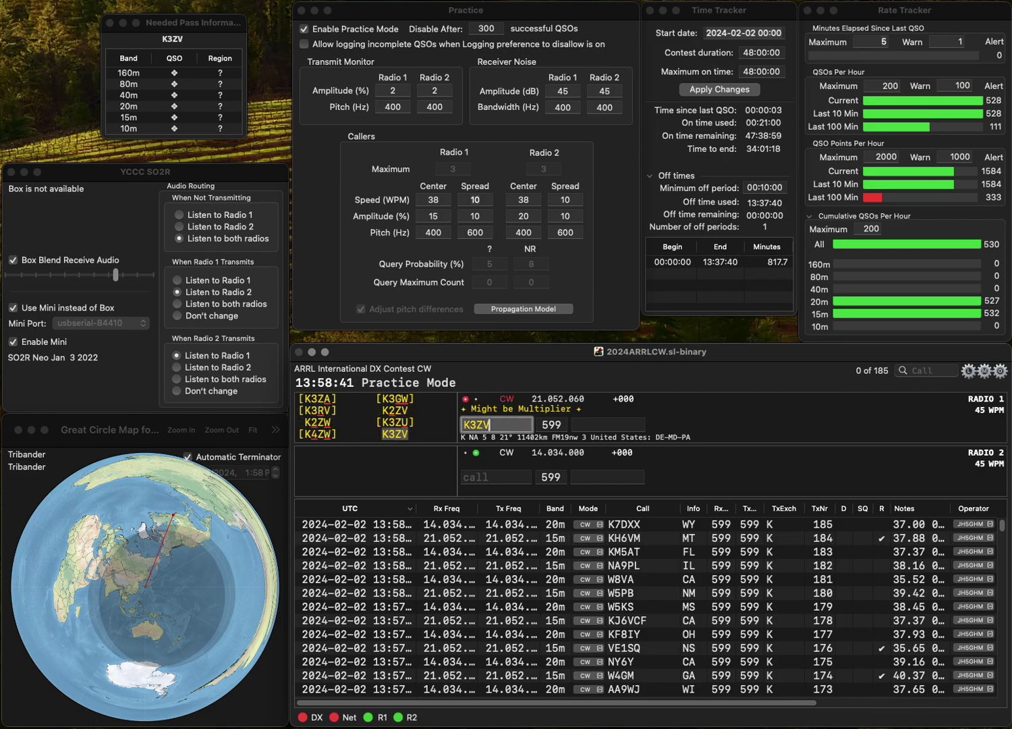
pyautogui.press('Return')
pyautogui.write('O7BS')
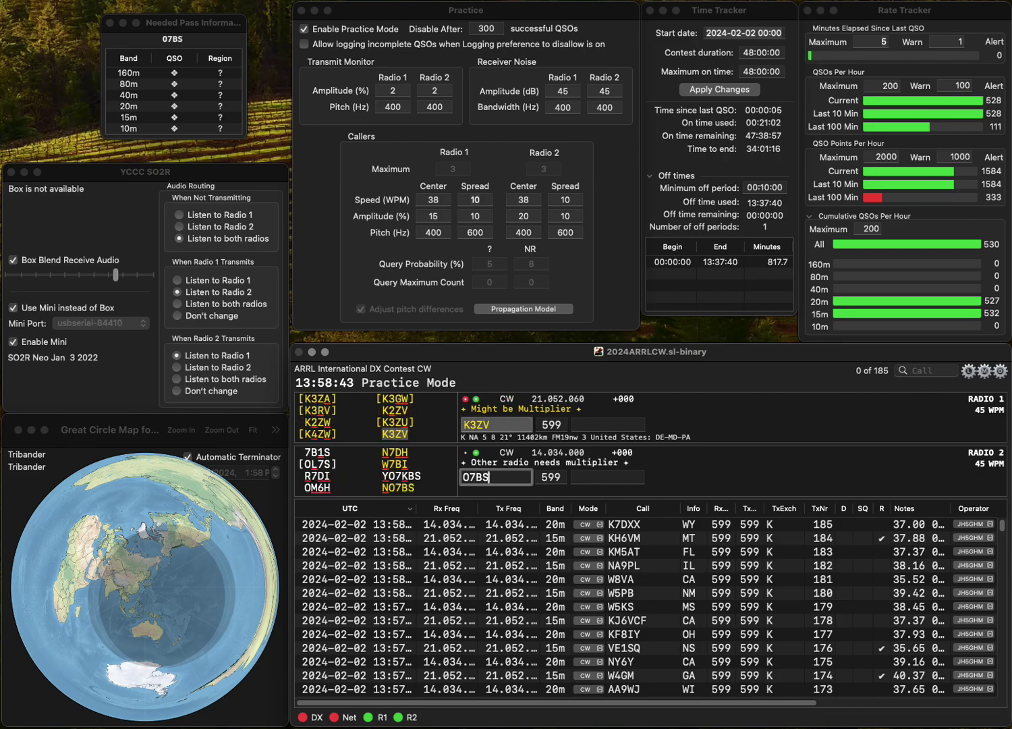
pyautogui.press('Home')
pyautogui.write('N')
pyautogui.press('Return')
pyautogui.press('space')
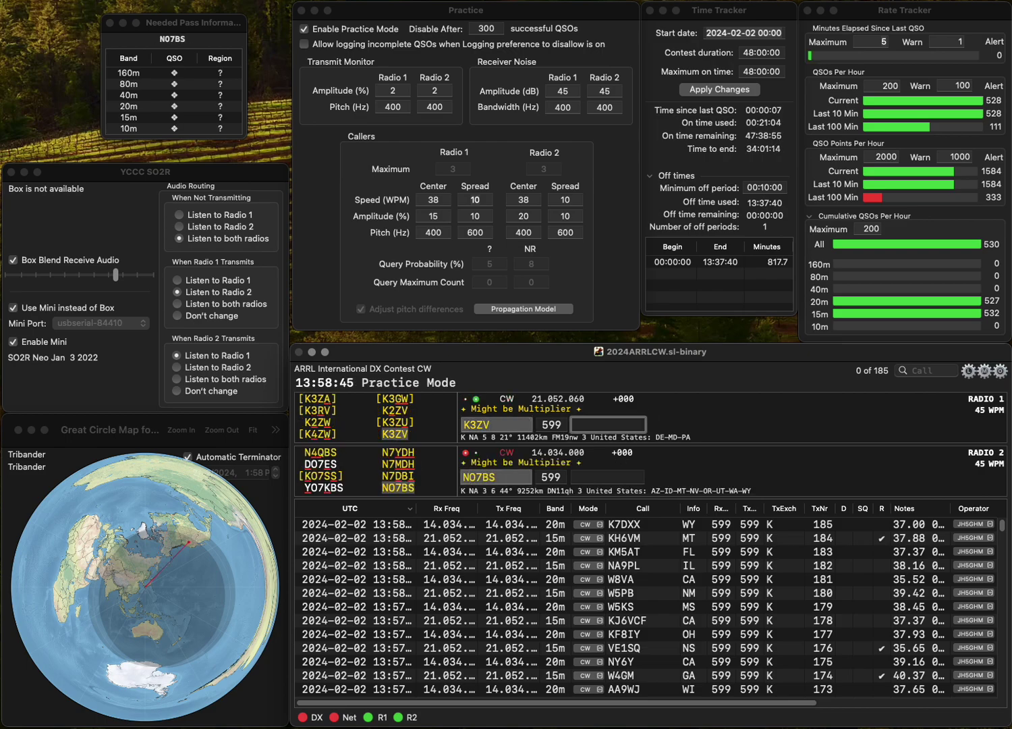
pyautogui.press('space')
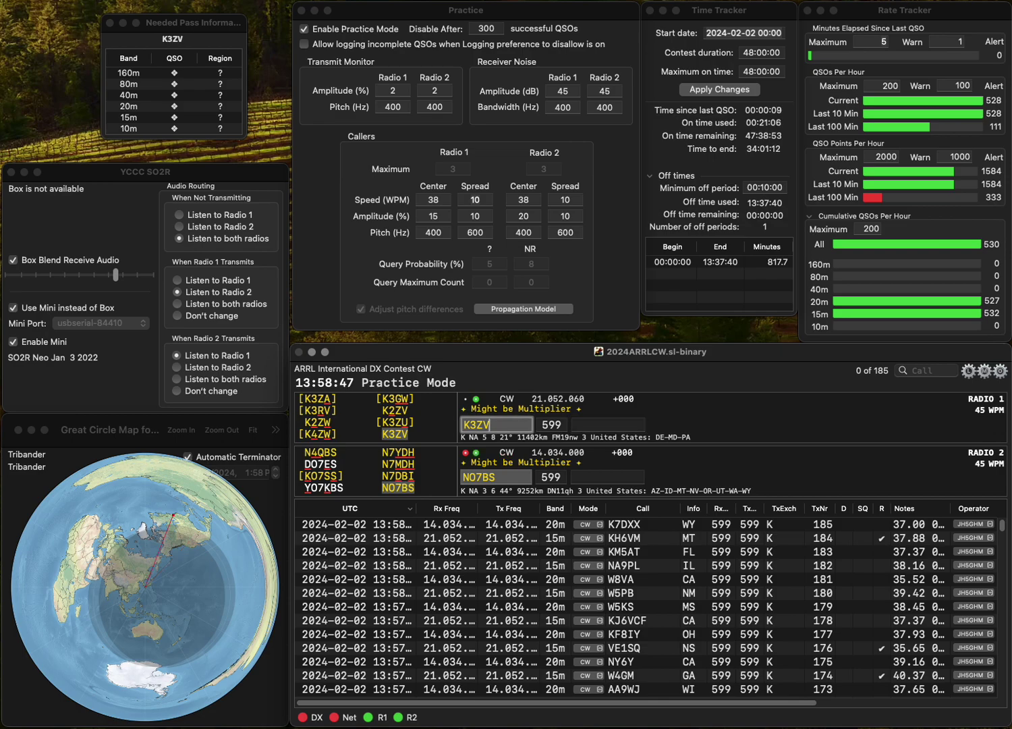
pyautogui.press('BackSpace')
pyautogui.write('U')
pyautogui.press('Return')
pyautogui.write('WA')
pyautogui.press('Return')
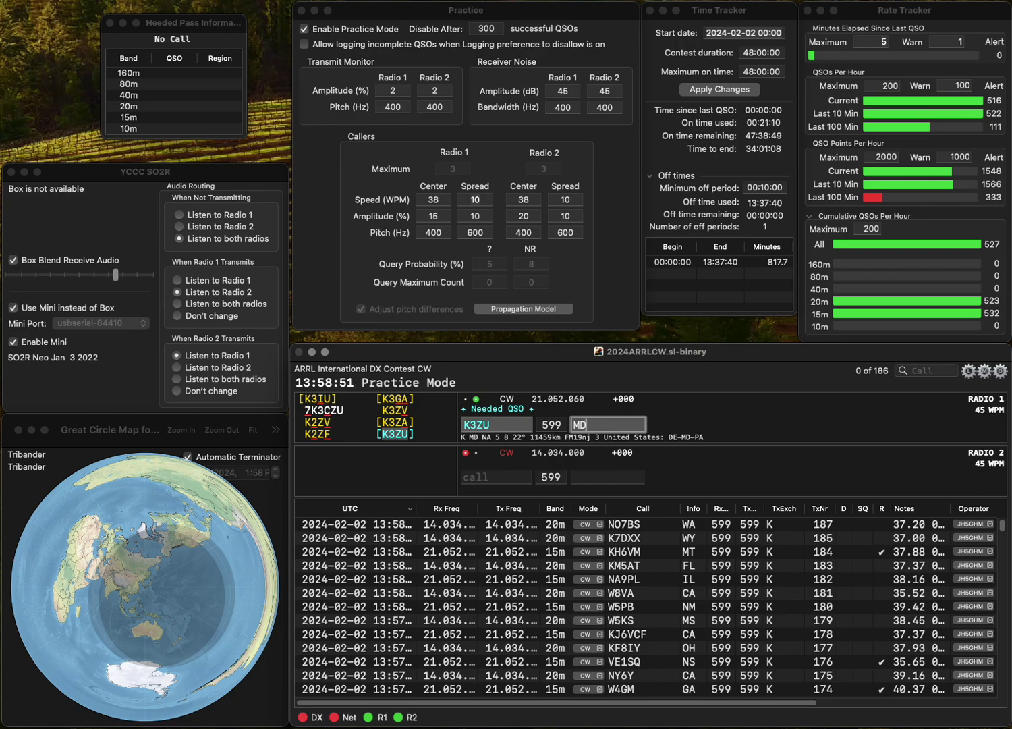
pyautogui.press('Return')
# Enter and send VE5GC on Radio 2 and WU0L on Radio 1.
pyautogui.write('VE5GC')
pyautogui.press('Return')
pyautogui.write('WU0L')
pyautogui.press('Return')
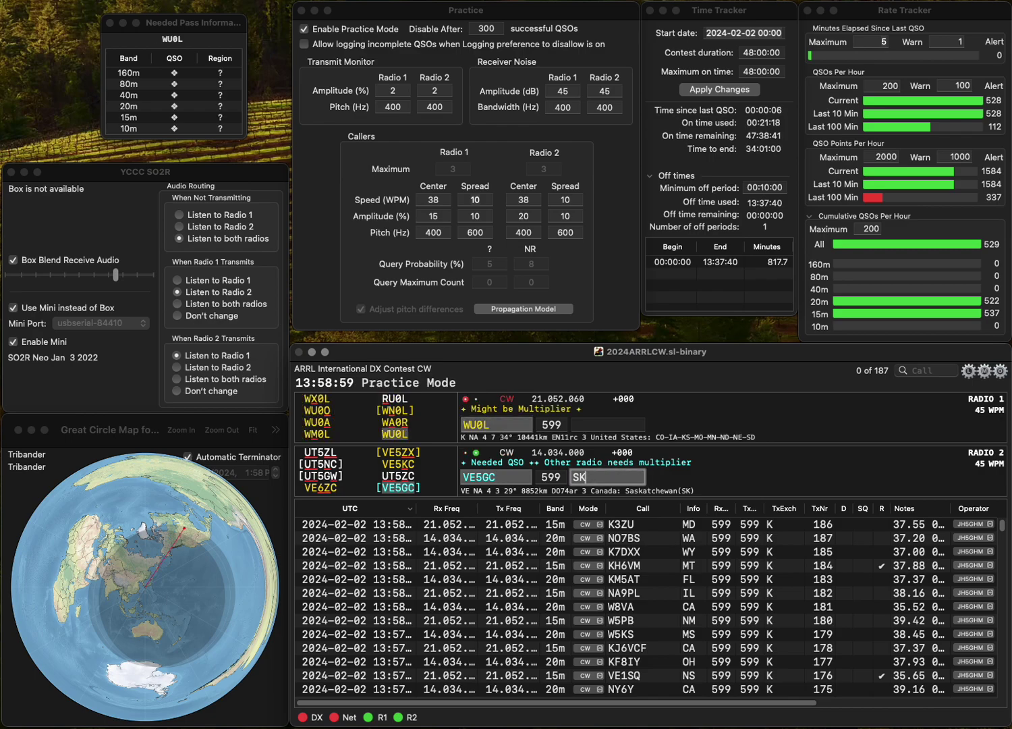
pyautogui.press('Return')
pyautogui.write('NE')
pyautogui.press('Return')
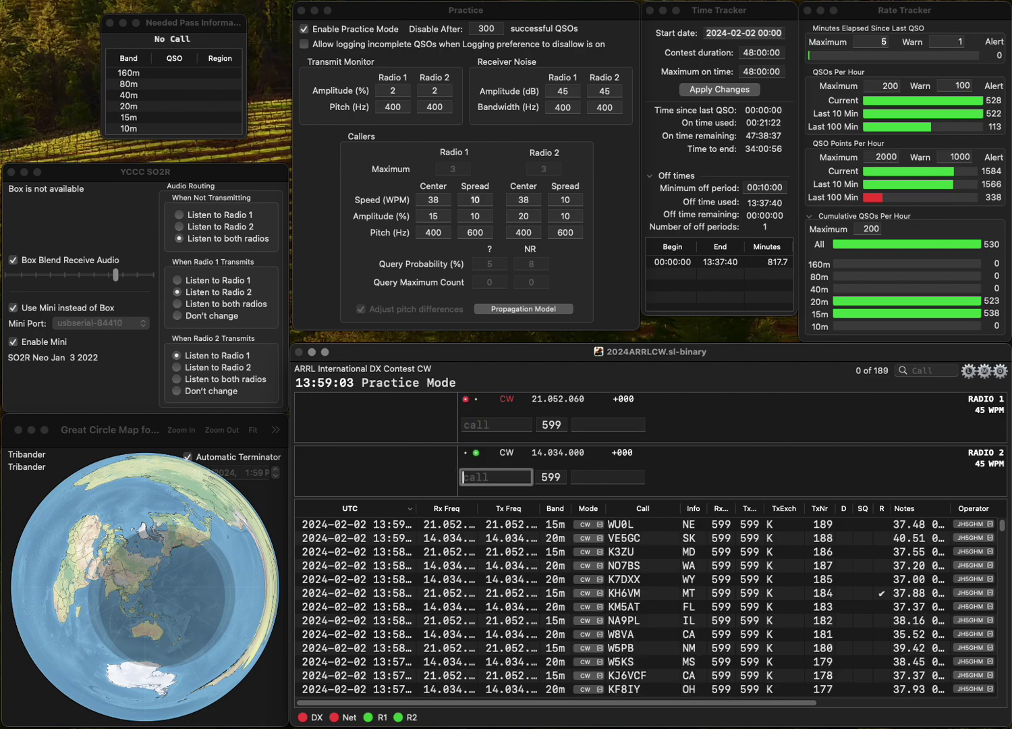
# Enter the partial call WA9P on Radio 2, complete it to WA9PWP and send it.
pyautogui.write('WA9P')
pyautogui.press('Return')
pyautogui.press('Return')
pyautogui.press('Return')
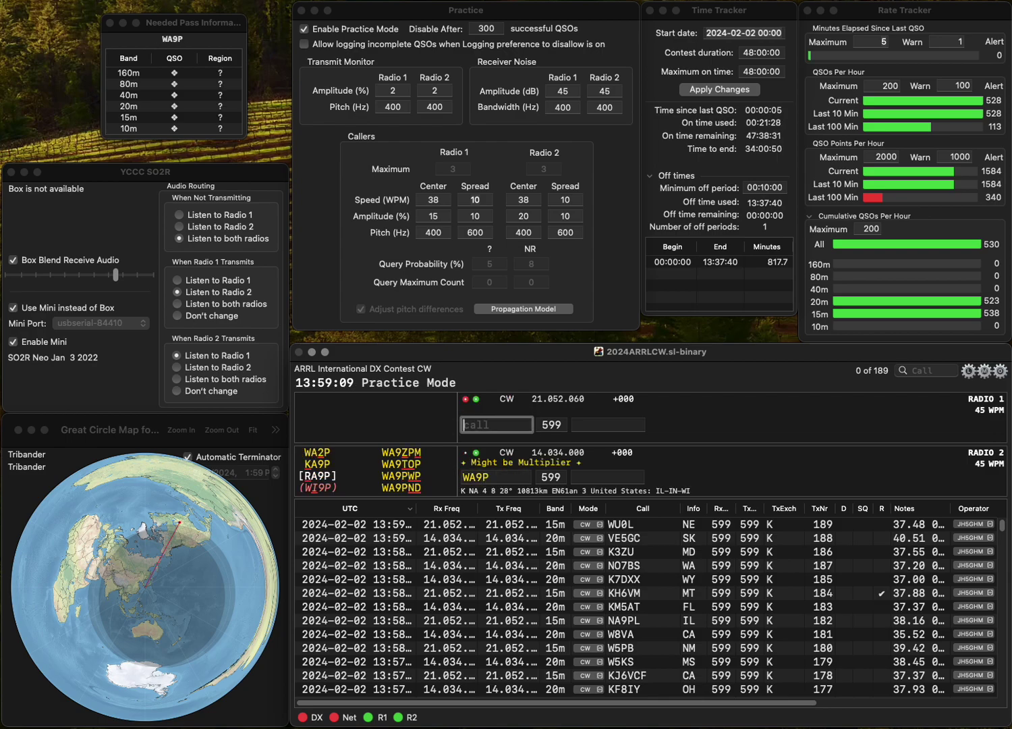
pyautogui.press('Return')
pyautogui.write('W')
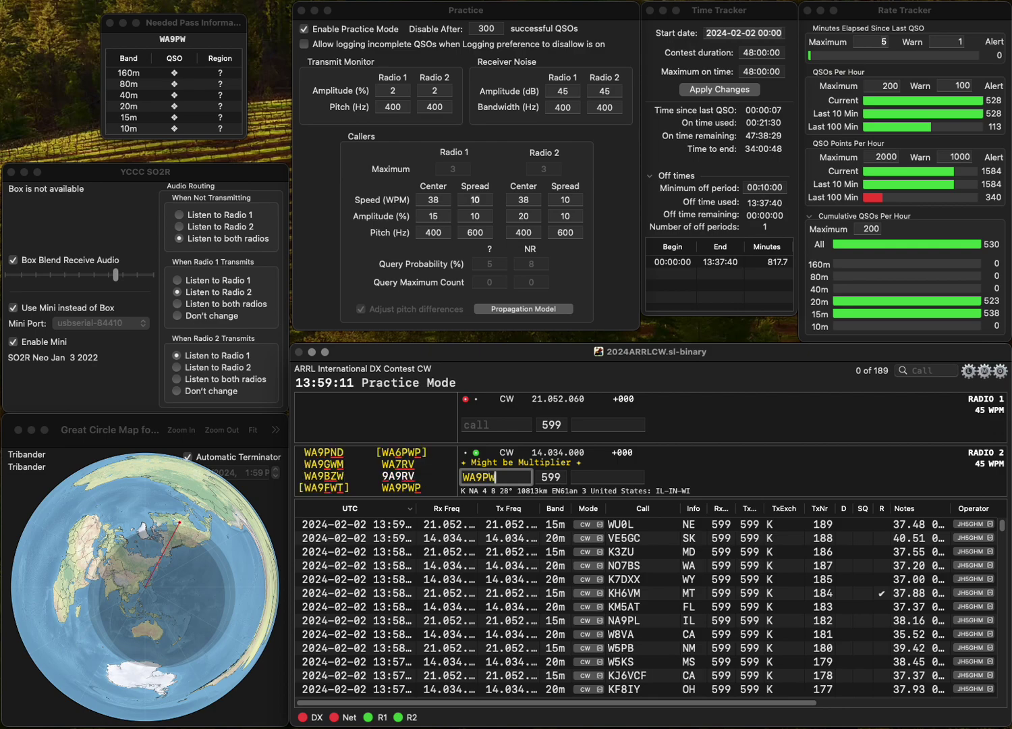
pyautogui.write('P')
pyautogui.press('Return')
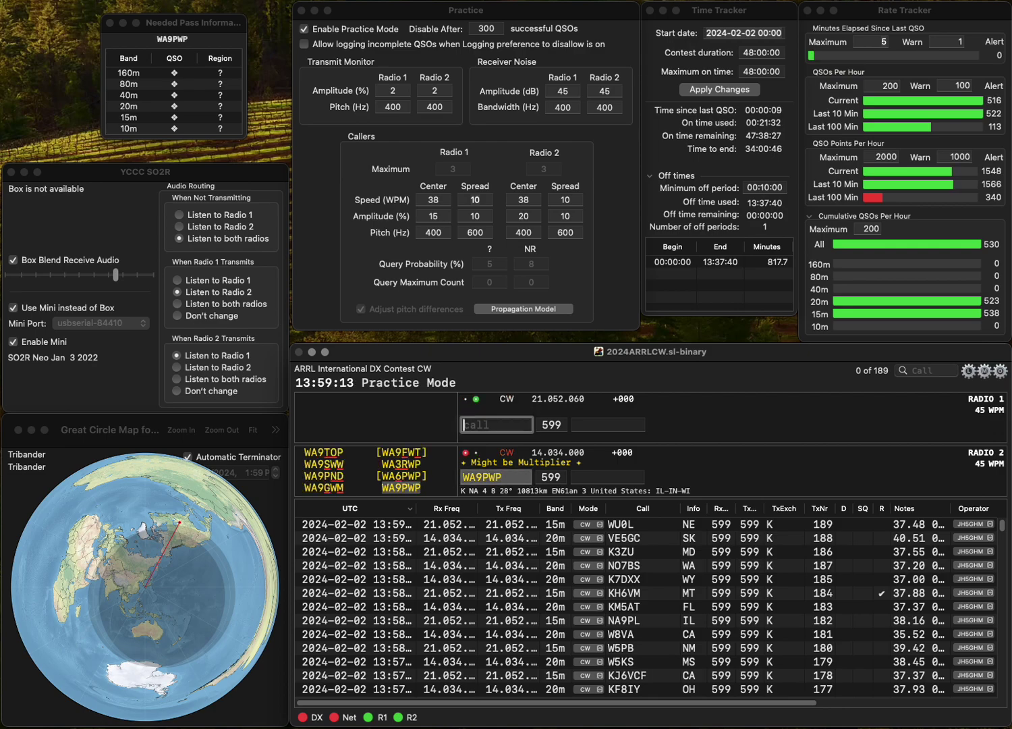
pyautogui.write('AF4AA')
pyautogui.press('Return')
pyautogui.press('`')
pyautogui.write('WI')
pyautogui.press('Return')
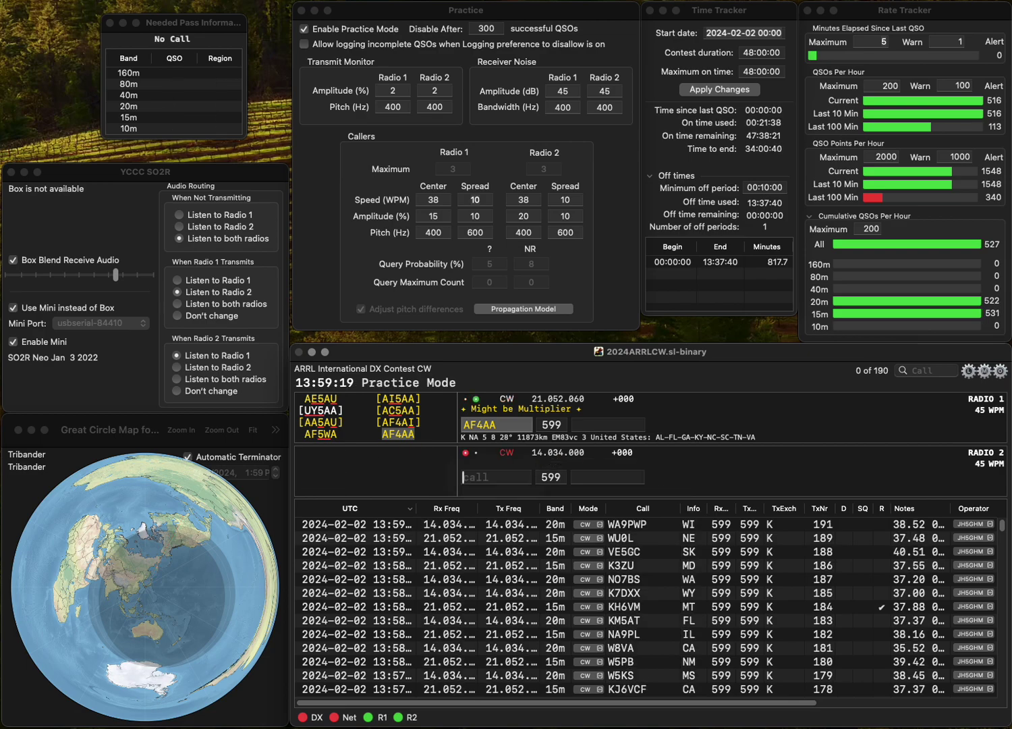
pyautogui.write('SC')
pyautogui.press('Return')
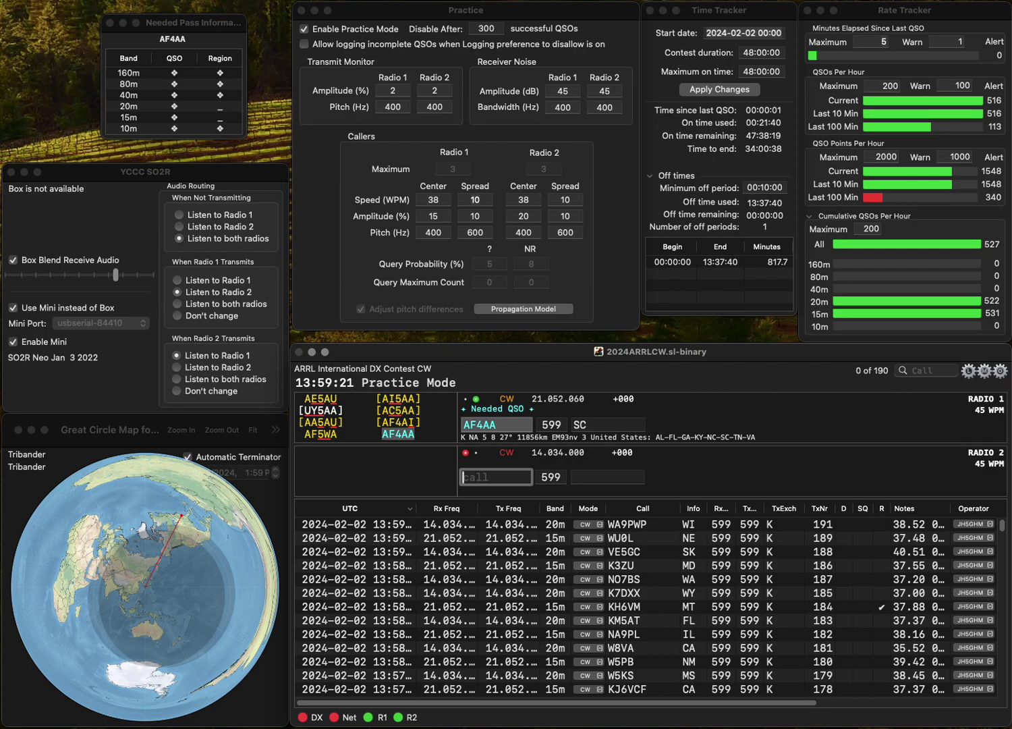
# Enter AB6X as the call on Radio 2, and enter and send WB7EUJ on Radio 1.
pyautogui.write('AB6X')
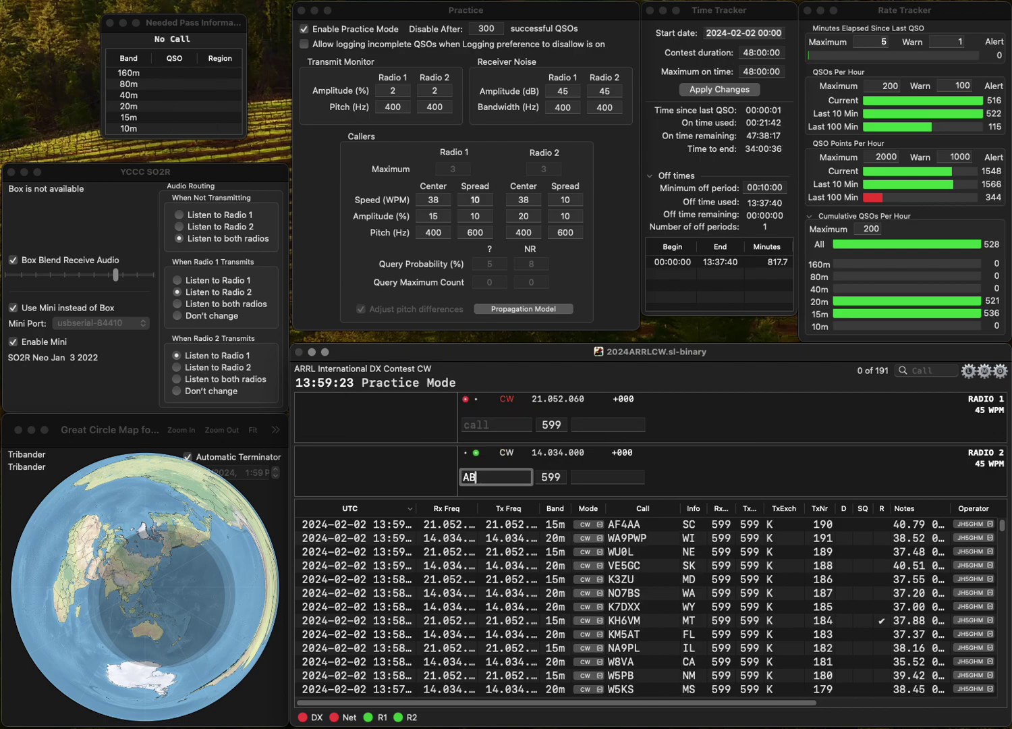
pyautogui.press('Return')
pyautogui.write('WB7EUJ')
pyautogui.press('Return')
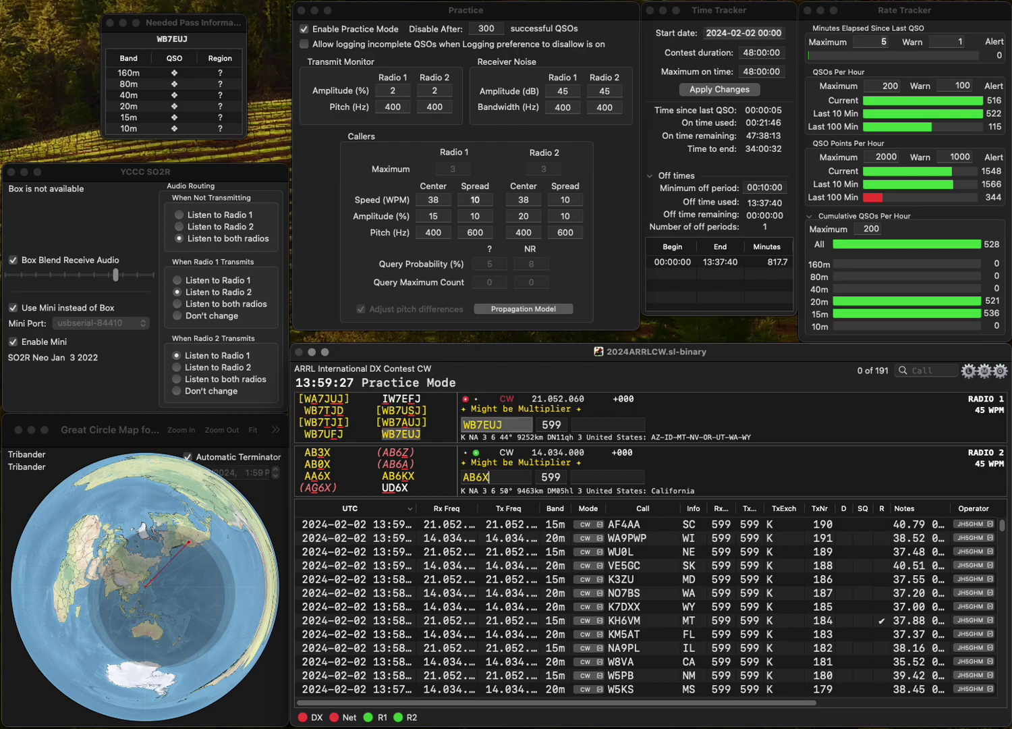
pyautogui.press('Left')
pyautogui.press('BackSpace')
pyautogui.write('G')
pyautogui.press('Return')
pyautogui.press('space')
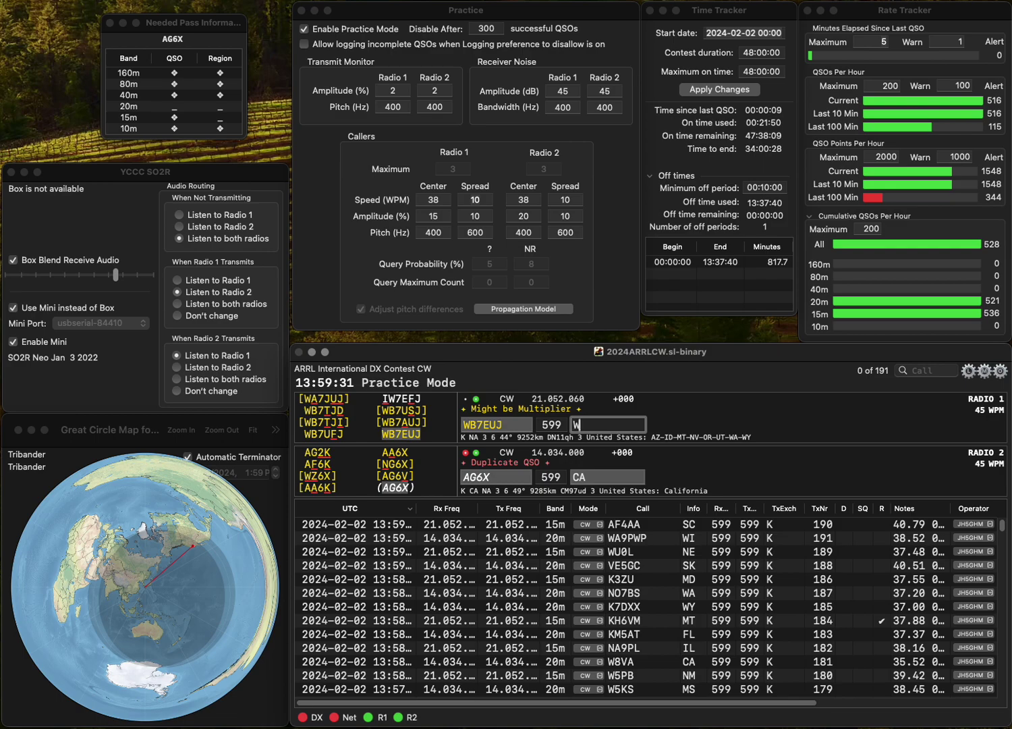
pyautogui.write('ID')
pyautogui.press('Return')
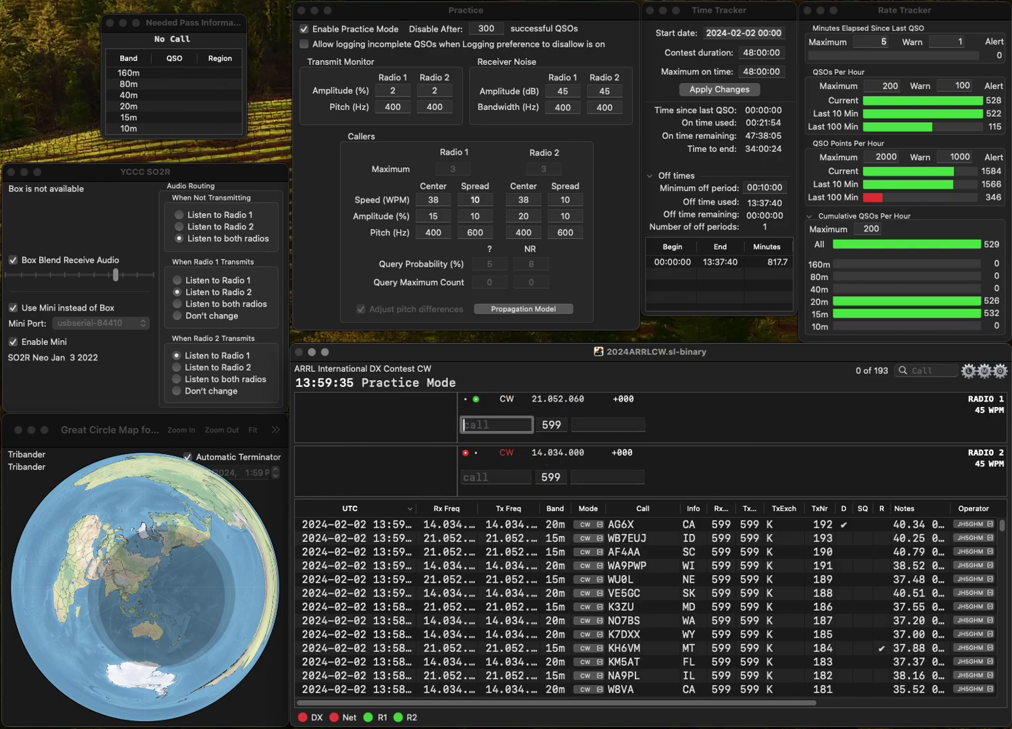
pyautogui.write('N1WDL')
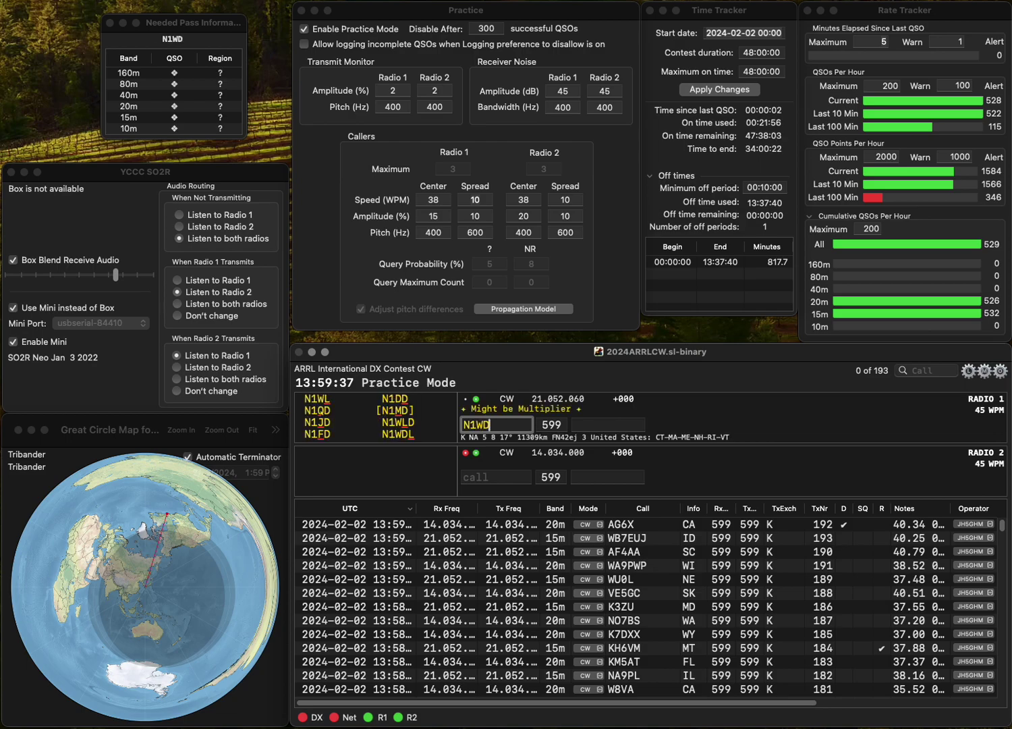
pyautogui.press('Return')
pyautogui.write('KE4EA')
pyautogui.press('Return')
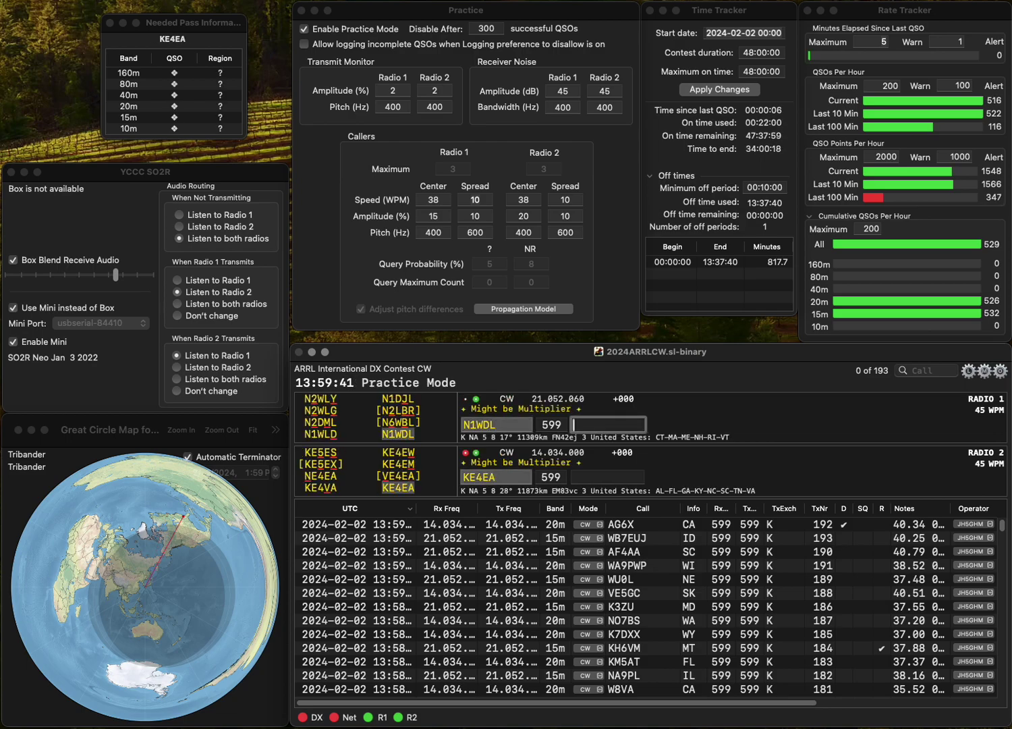
pyautogui.write('CT')
pyautogui.press('Return')
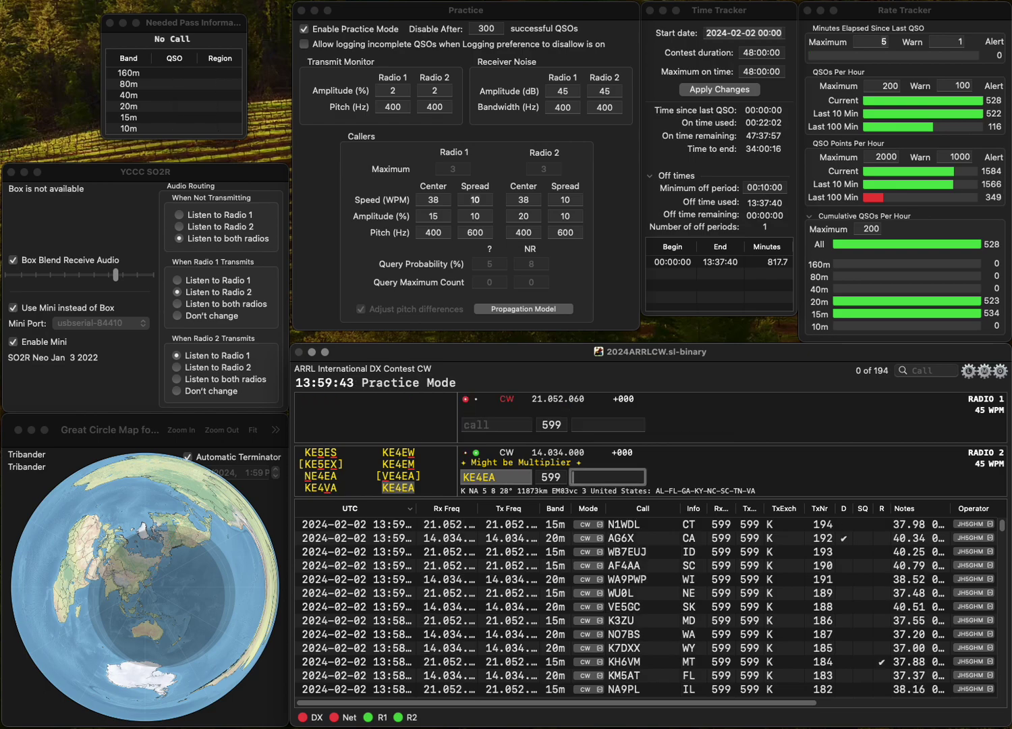
pyautogui.write('VA')
pyautogui.press('Return')
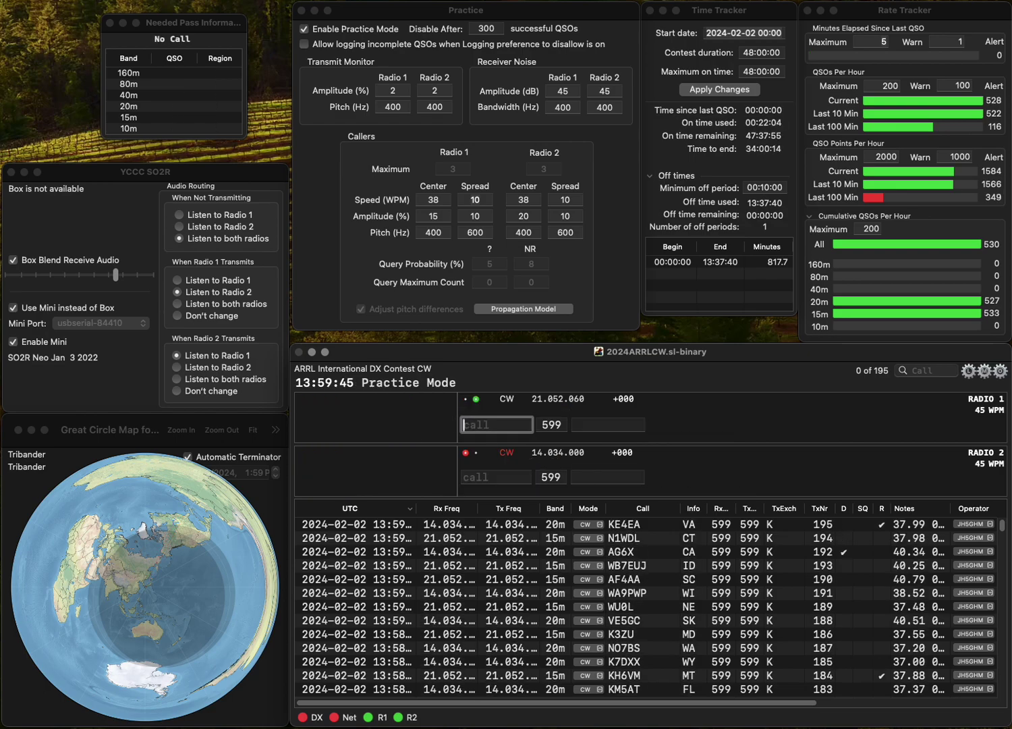
# Enter and send W4YFJ on Radio 1 and AG1RL on Radio 2.
pyautogui.write('W4YFJ')
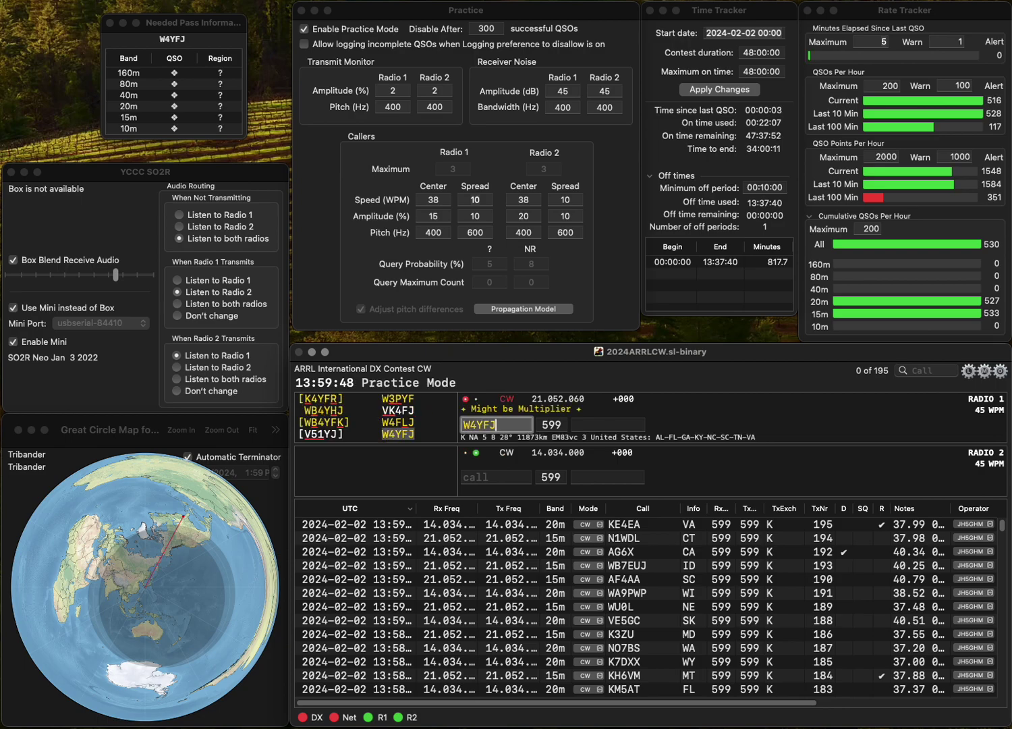
pyautogui.press('Return')
pyautogui.write('G1')
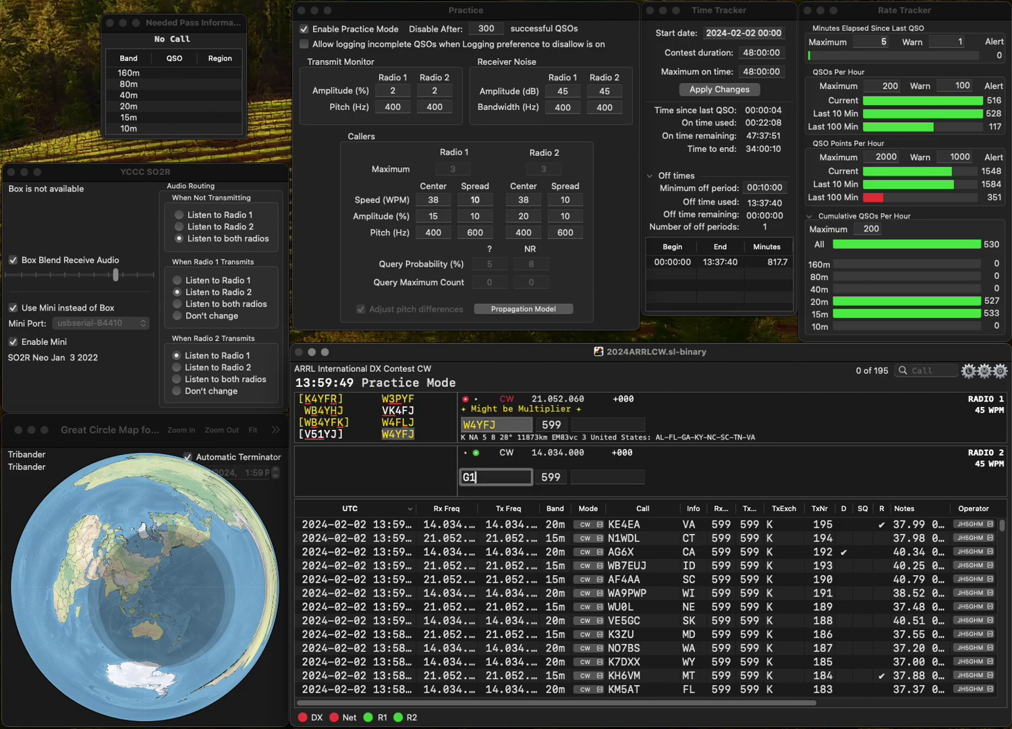
pyautogui.write('RR')
pyautogui.write('AG1R')
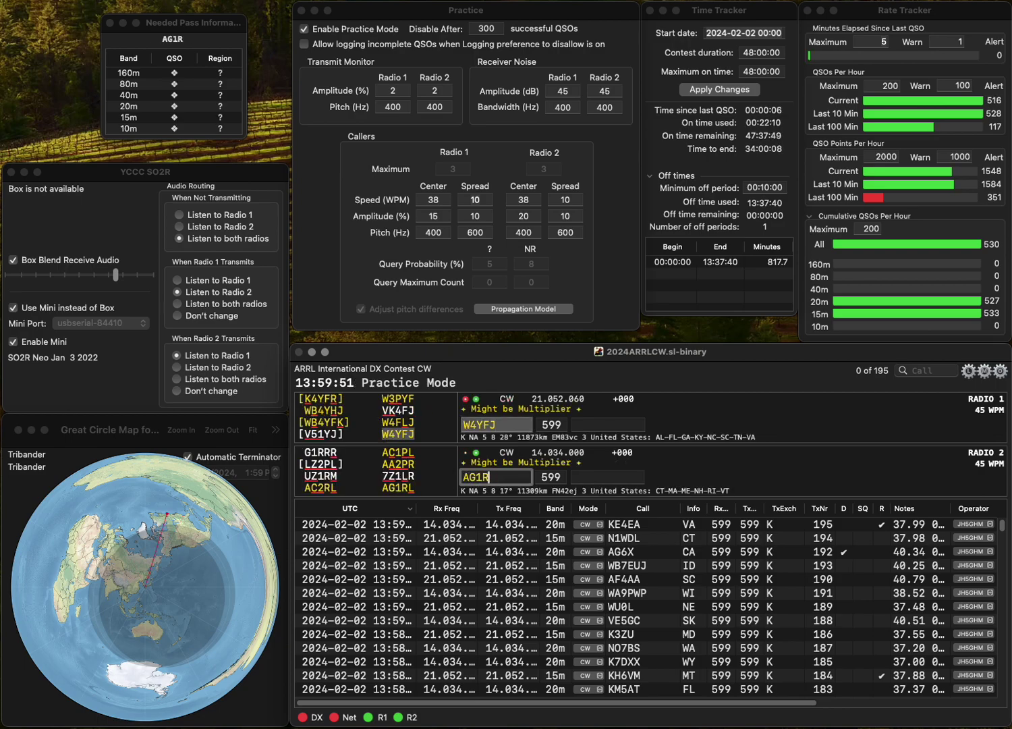
pyautogui.press('End')
pyautogui.press('BackSpace')
pyautogui.write('L')
pyautogui.press('Return')
pyautogui.write('V')
pyautogui.press('Return')
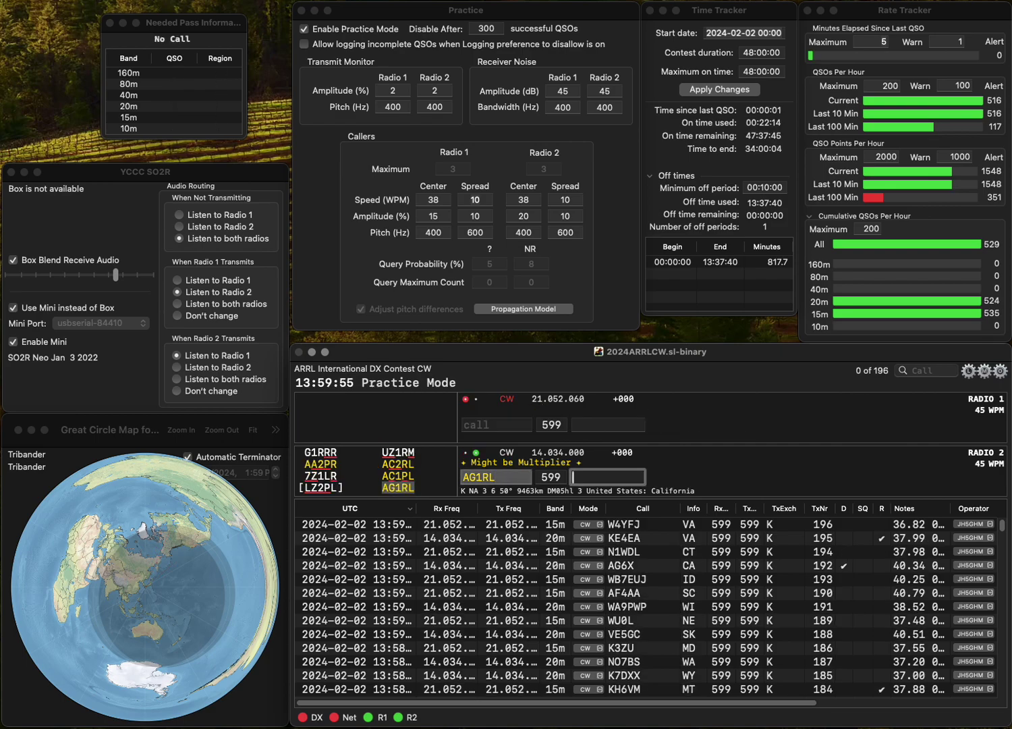
pyautogui.write('CA')
pyautogui.press('Return')
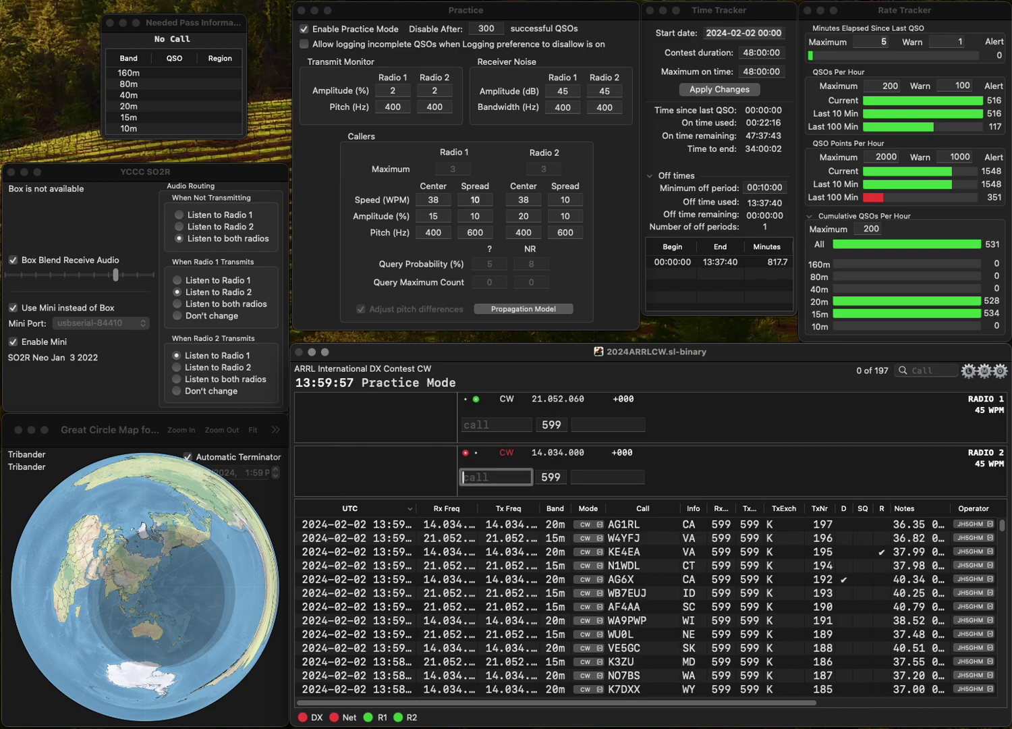
# Enter and send KG4WQZ on Radio 1, and start the Radio 2 call with K.
pyautogui.press('Up')
pyautogui.write('WQZ')
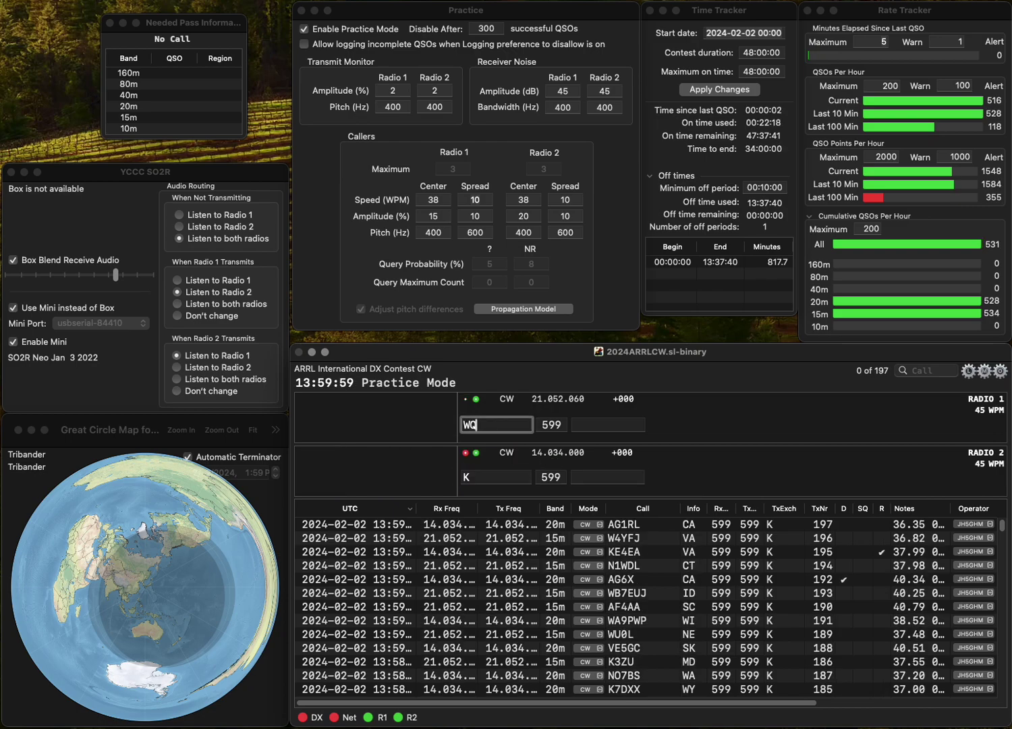
pyautogui.press('Left')
pyautogui.press('Left')
pyautogui.press('Left')
pyautogui.write('KG')
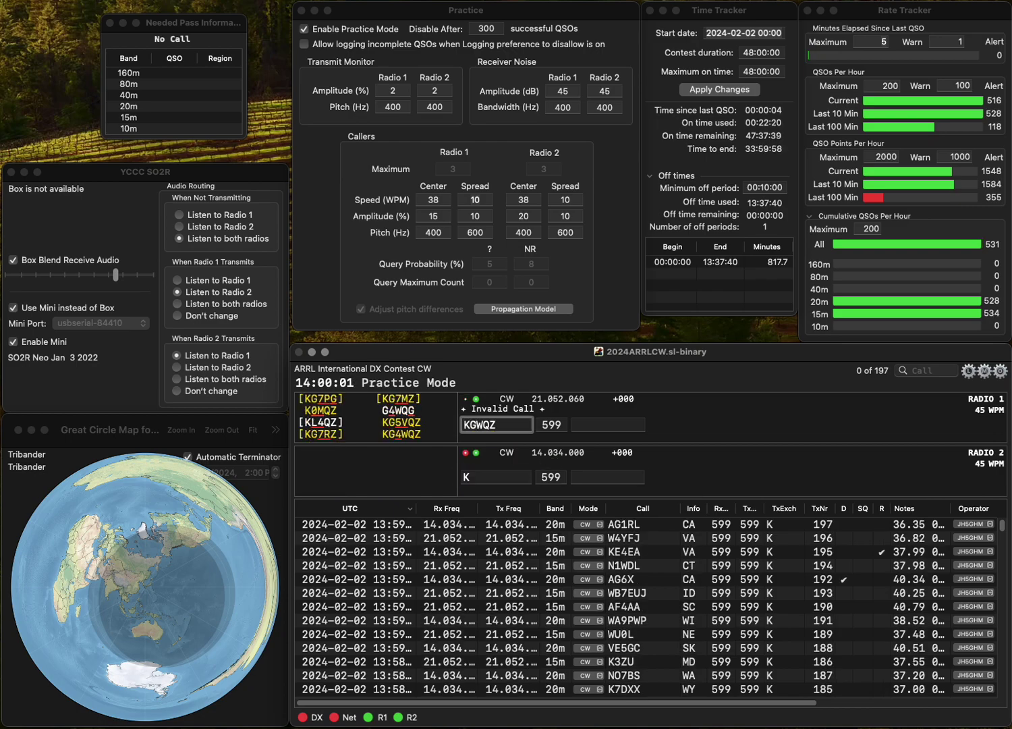
pyautogui.write('4')
pyautogui.press('Down')
pyautogui.press('Return')
pyautogui.press('Up')
pyautogui.press('Return')
pyautogui.press('Down')
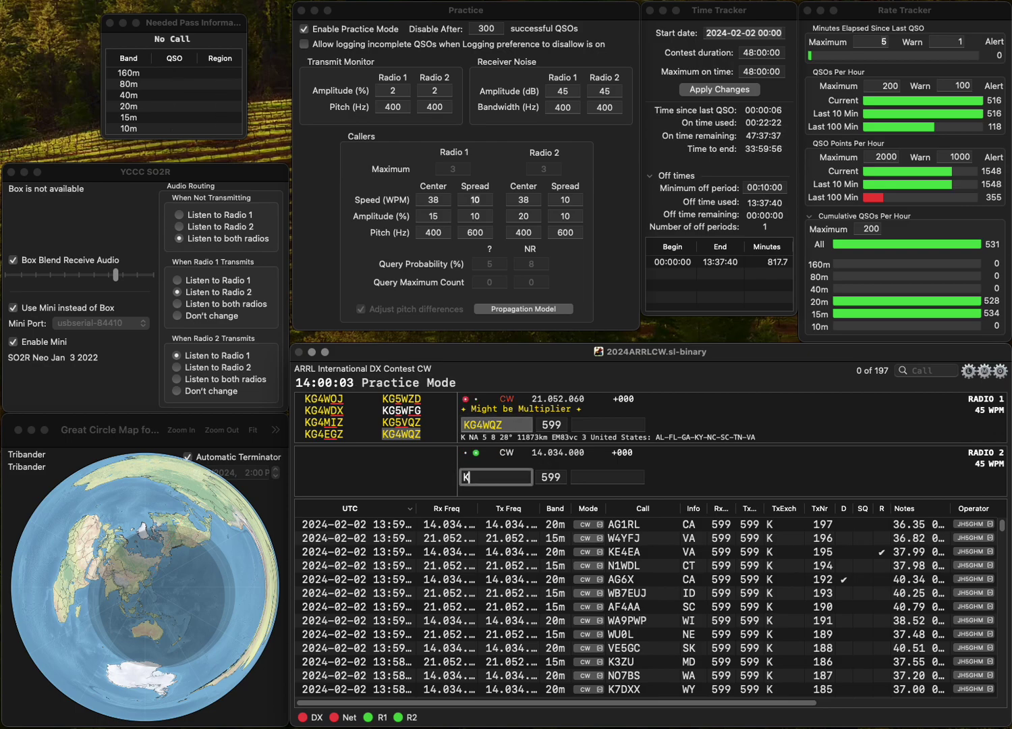
pyautogui.write('6UKK')
pyautogui.press('Return')
pyautogui.press('\\')
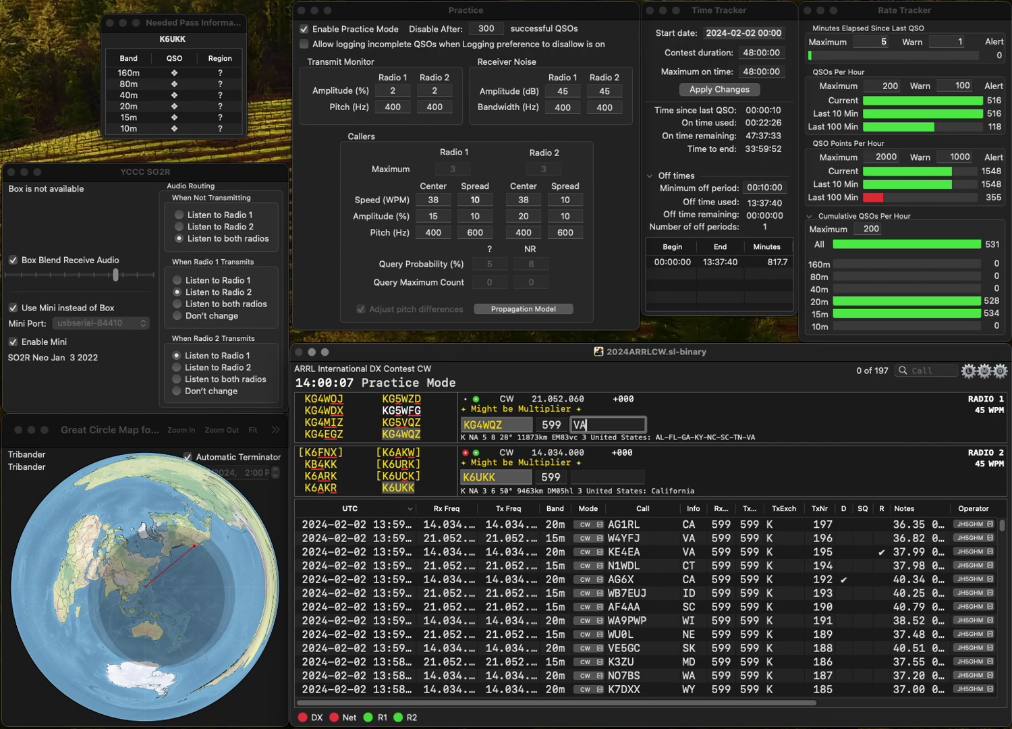
pyautogui.press('Return')
pyautogui.press('\\')
pyautogui.write('CC')
pyautogui.press('BackSpace')
pyautogui.write('A')
pyautogui.press('Return')
pyautogui.press('\\')
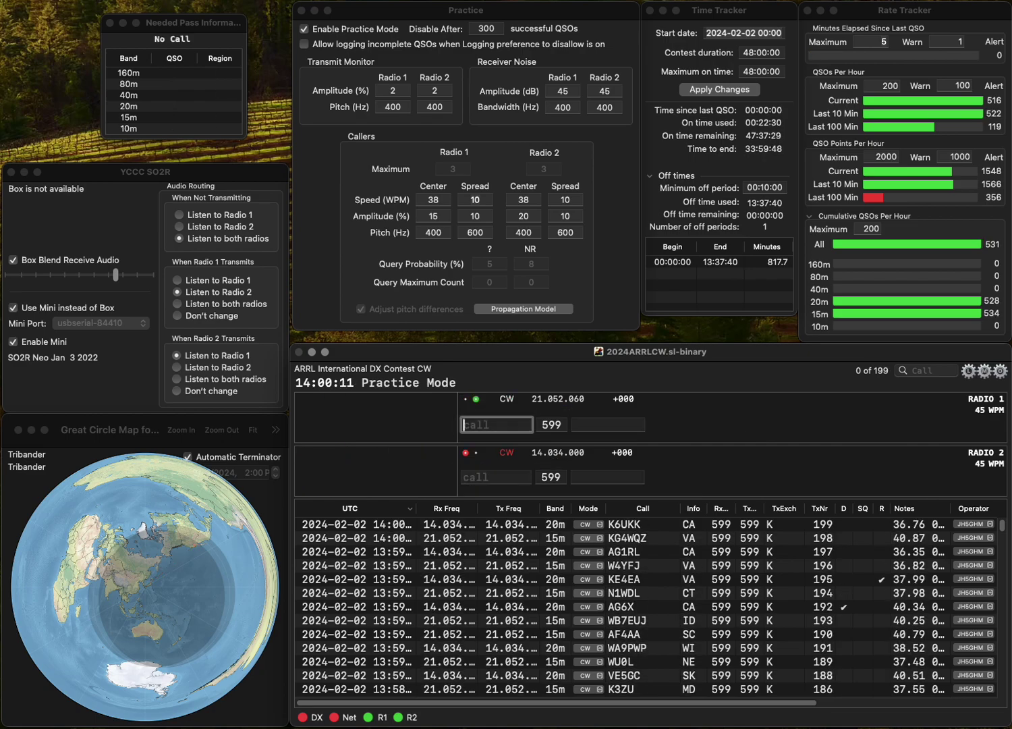
pyautogui.write('VE6GK')
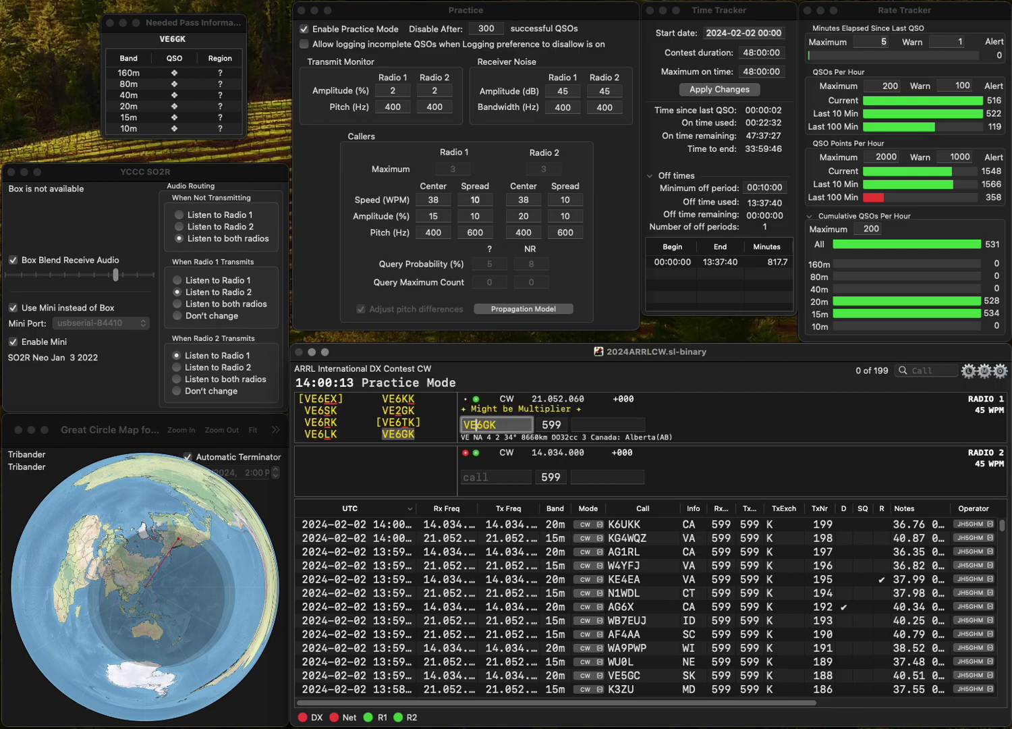
pyautogui.press('Return')
pyautogui.write('VE3TCC')
pyautogui.press('Return')
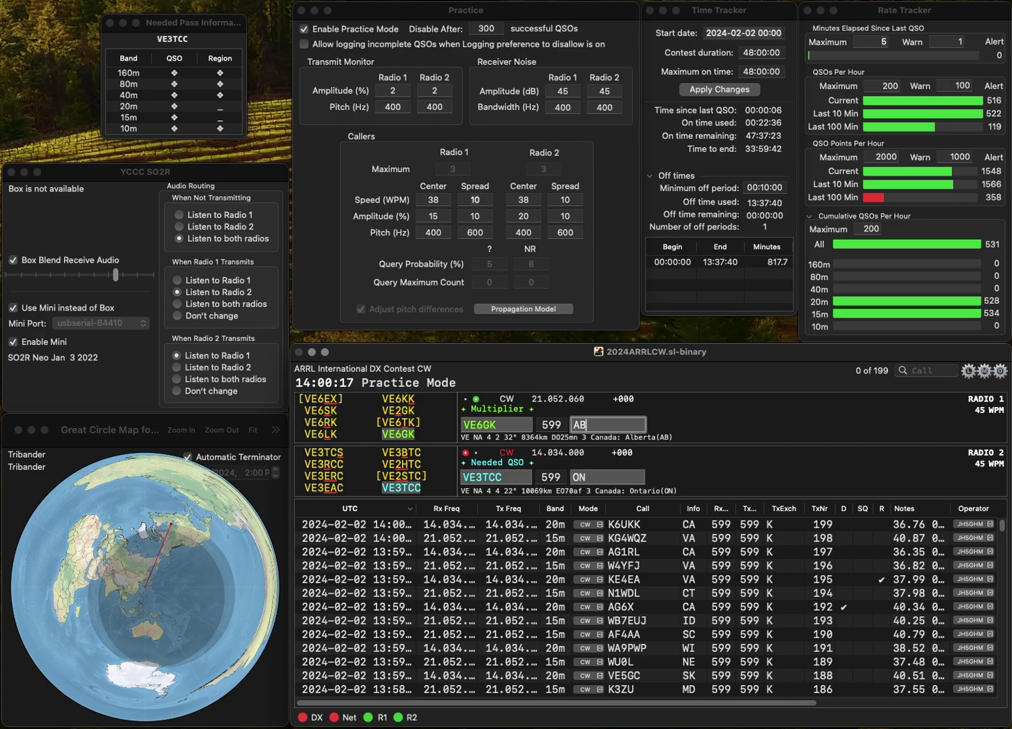
pyautogui.press('Return')
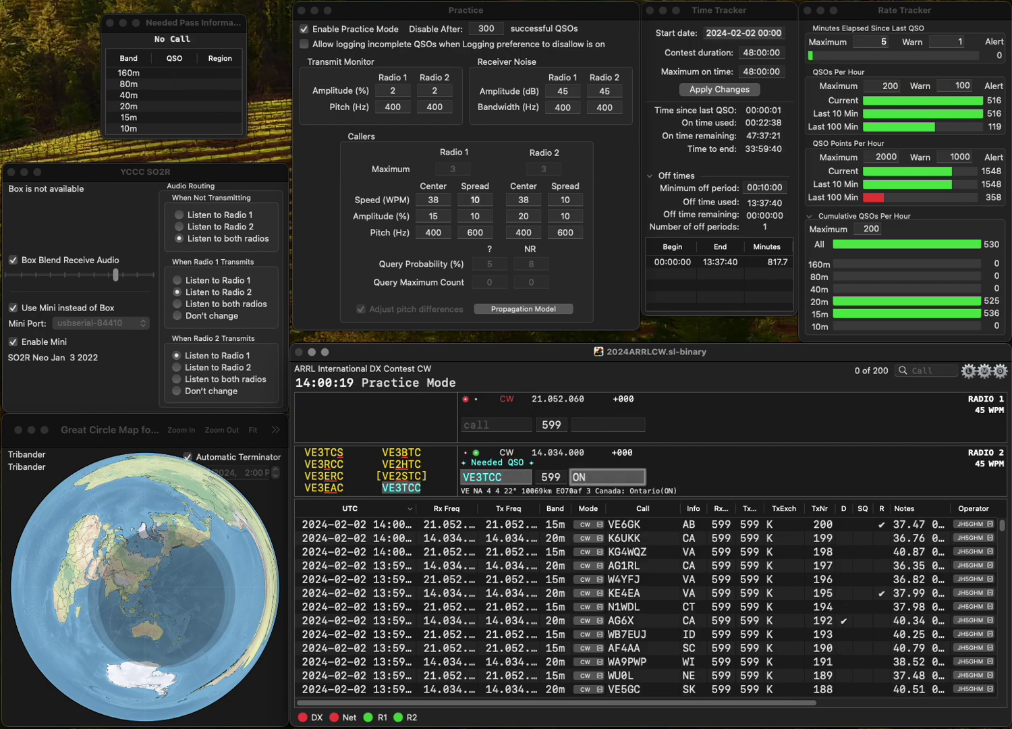
pyautogui.press('Return')
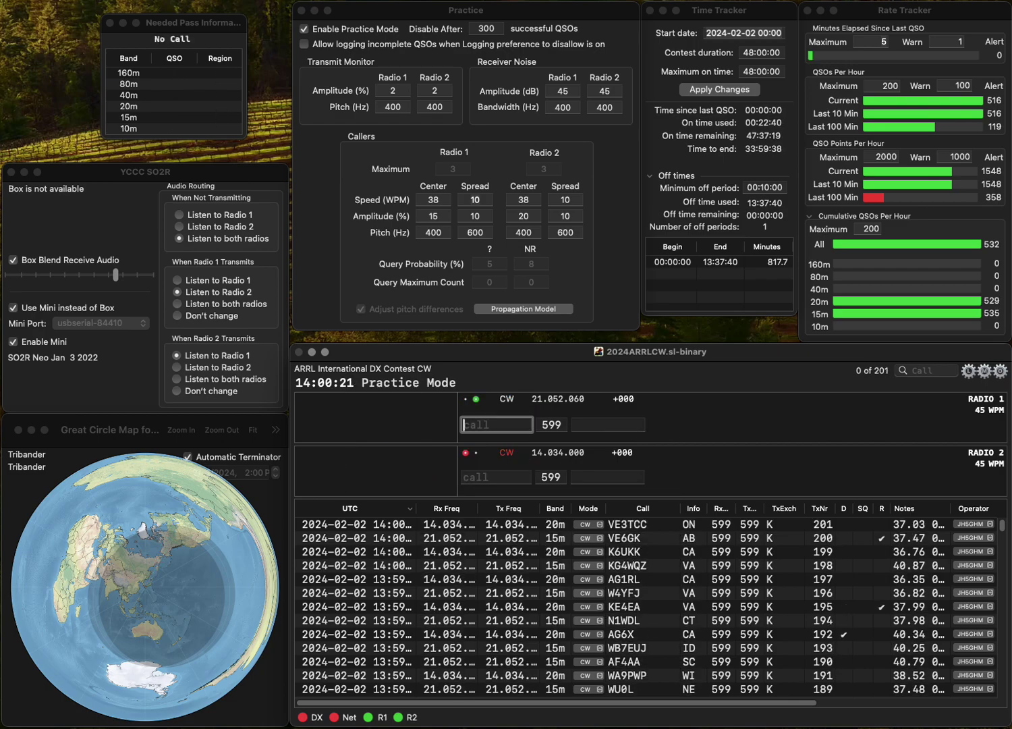
# Enter and send the calls K1XT on Radio 1 and N3CKI on Radio 2.
pyautogui.write('K1XT')
pyautogui.press('Return')
pyautogui.write('N3CKI')
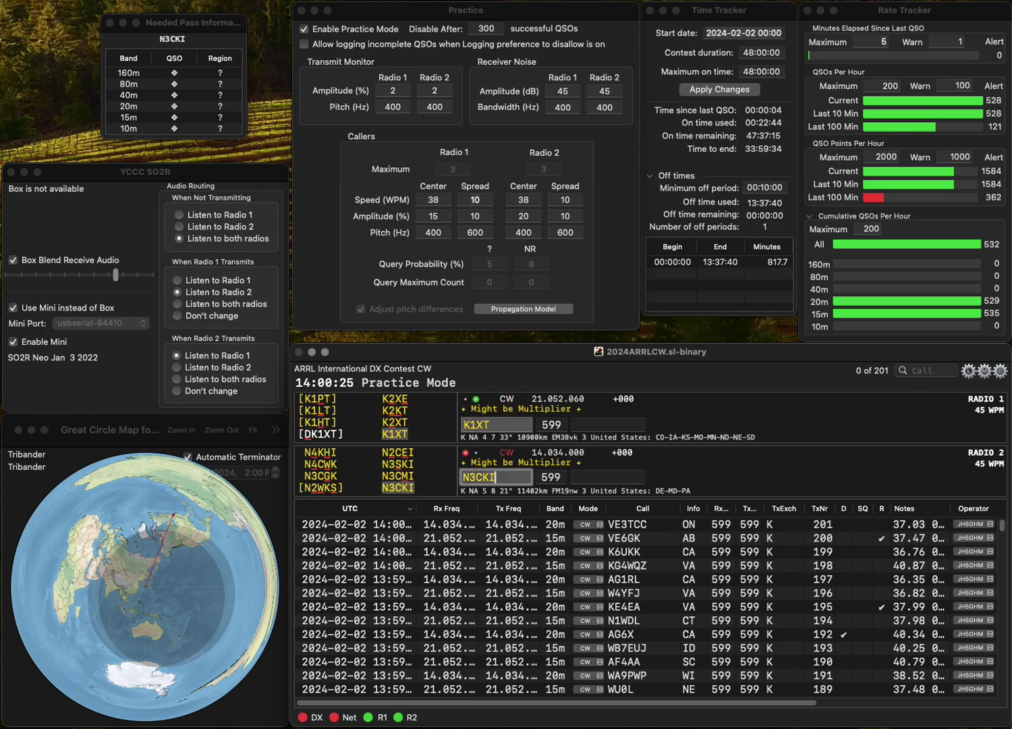
pyautogui.press('Return')
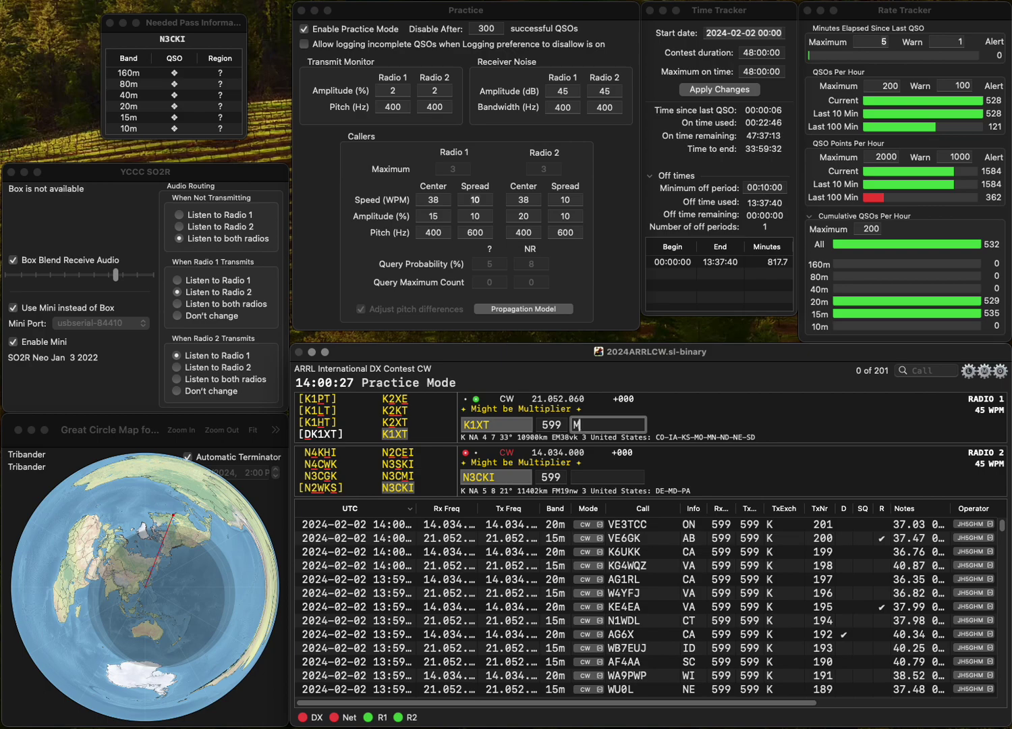
pyautogui.write('MO')
pyautogui.press('Return')
pyautogui.write('MD')
pyautogui.press('Return')
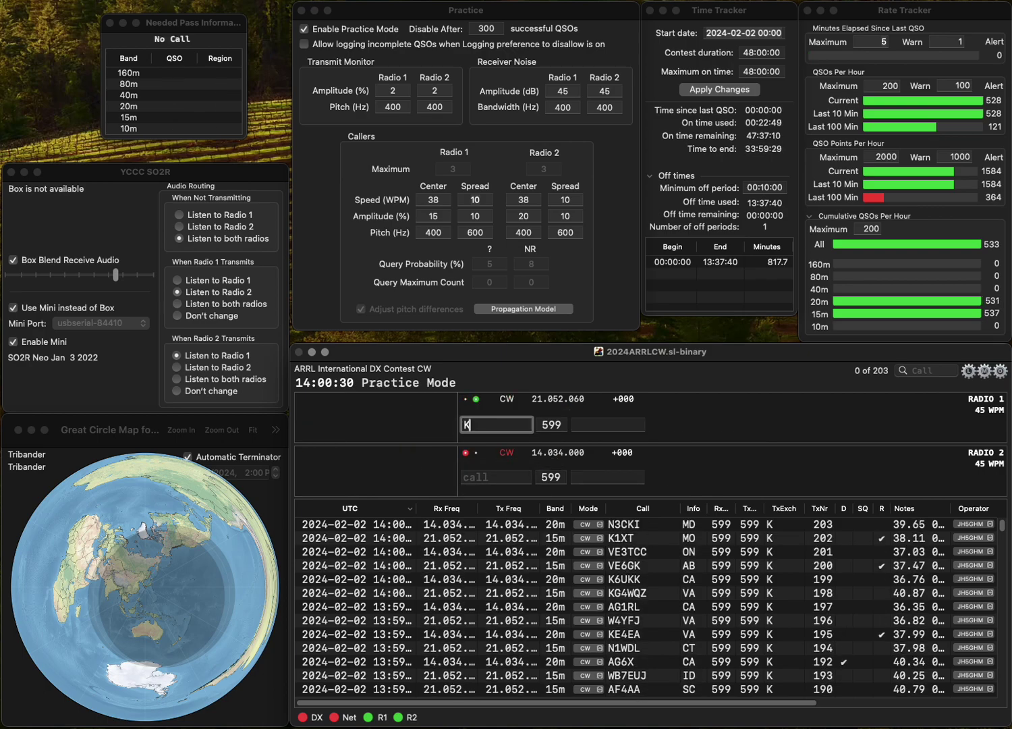
pyautogui.write('KBL')
pyautogui.press('Return')
pyautogui.write('K1OTR')
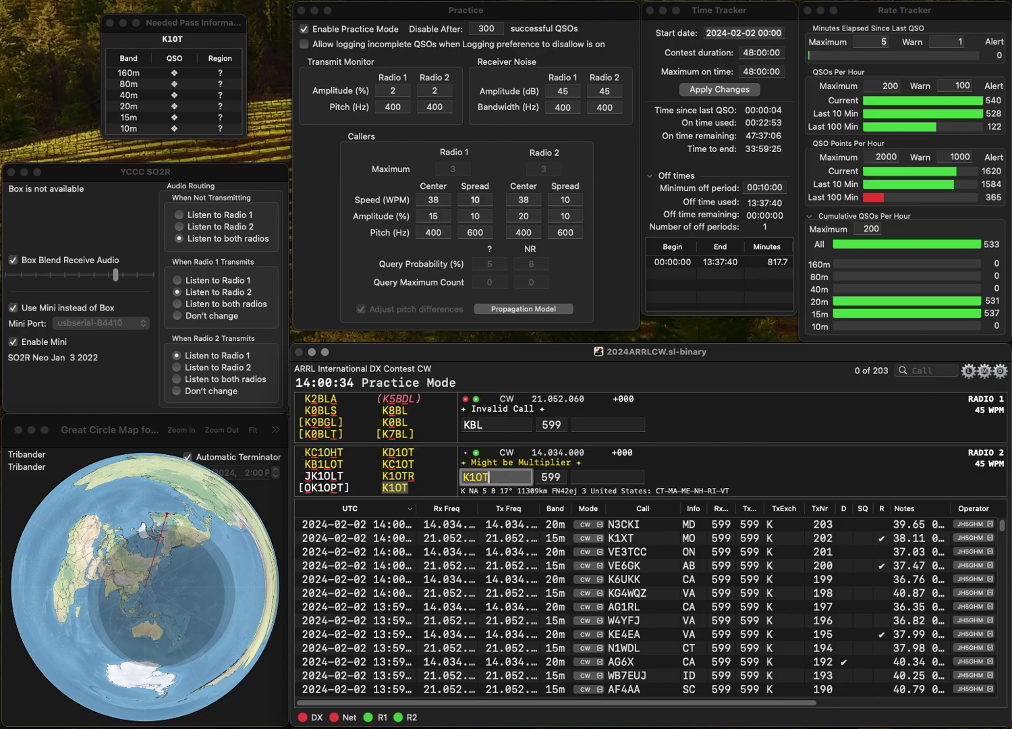
pyautogui.press('Return')
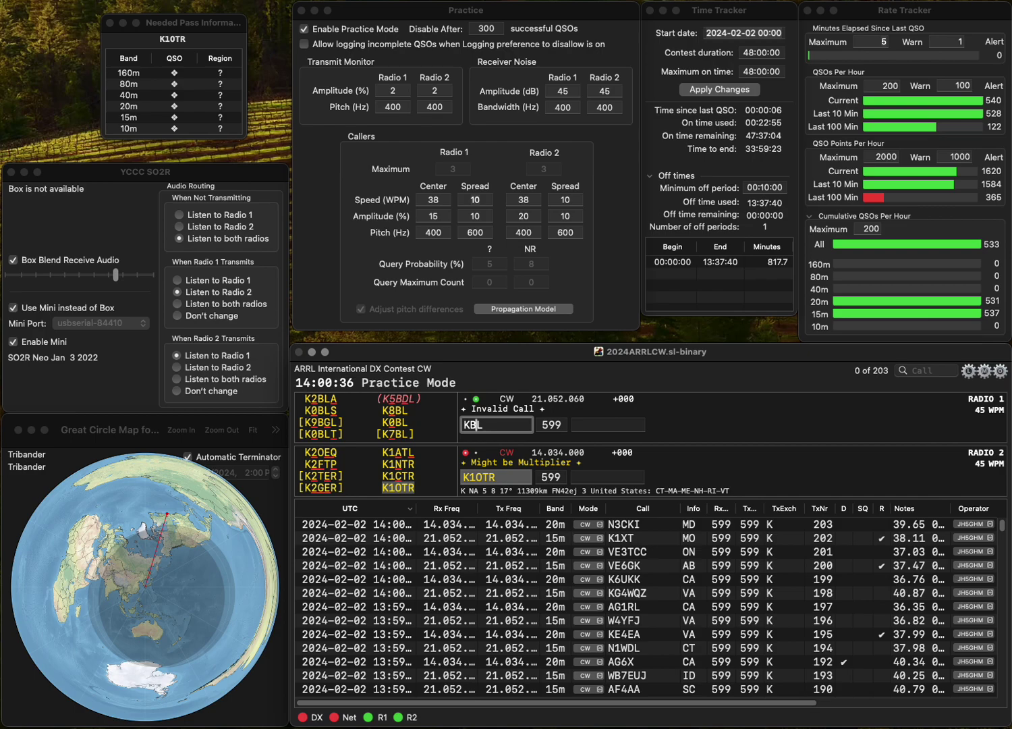
pyautogui.press('BackSpace')
pyautogui.write('6J')
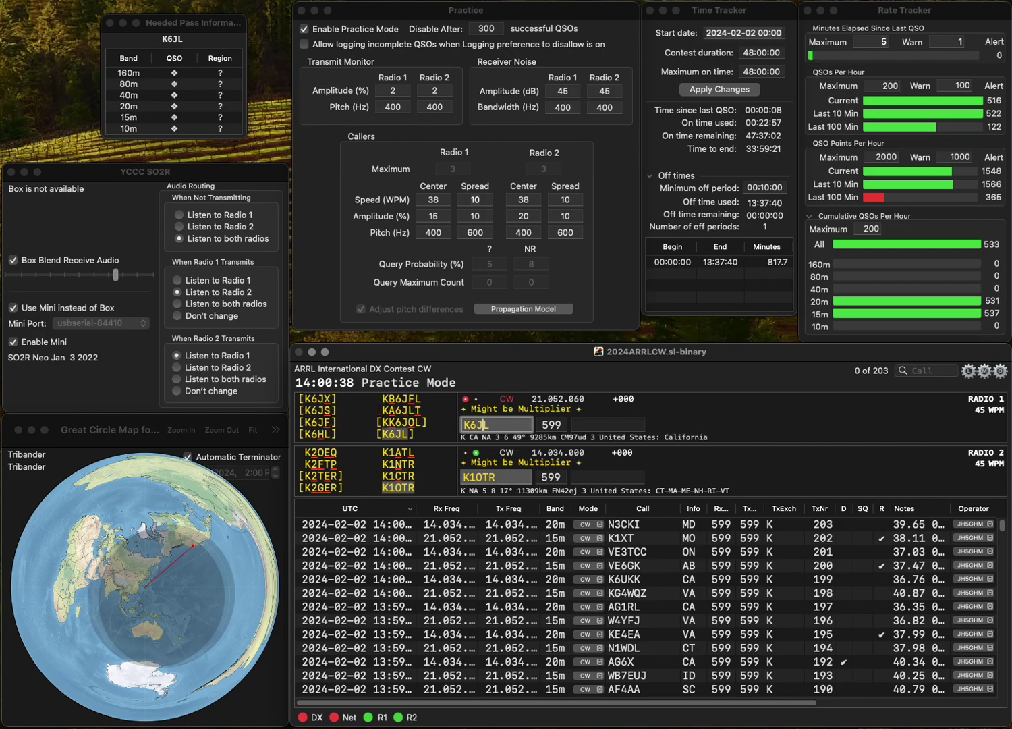
pyautogui.press('Return')
pyautogui.write('CT')
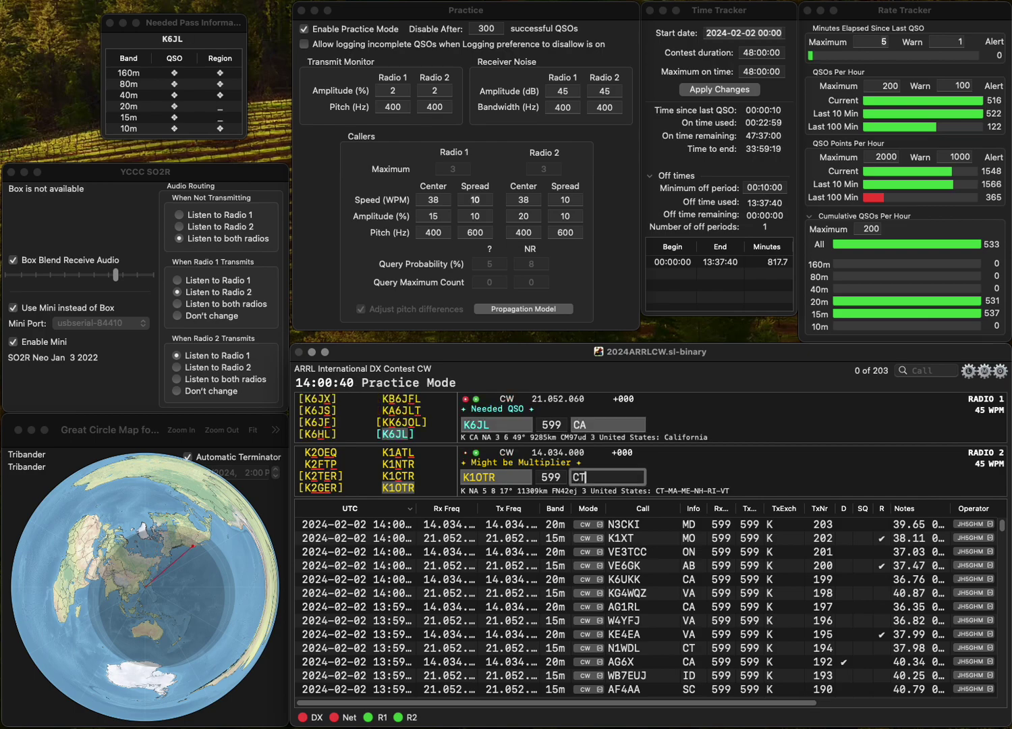
pyautogui.press('Return')
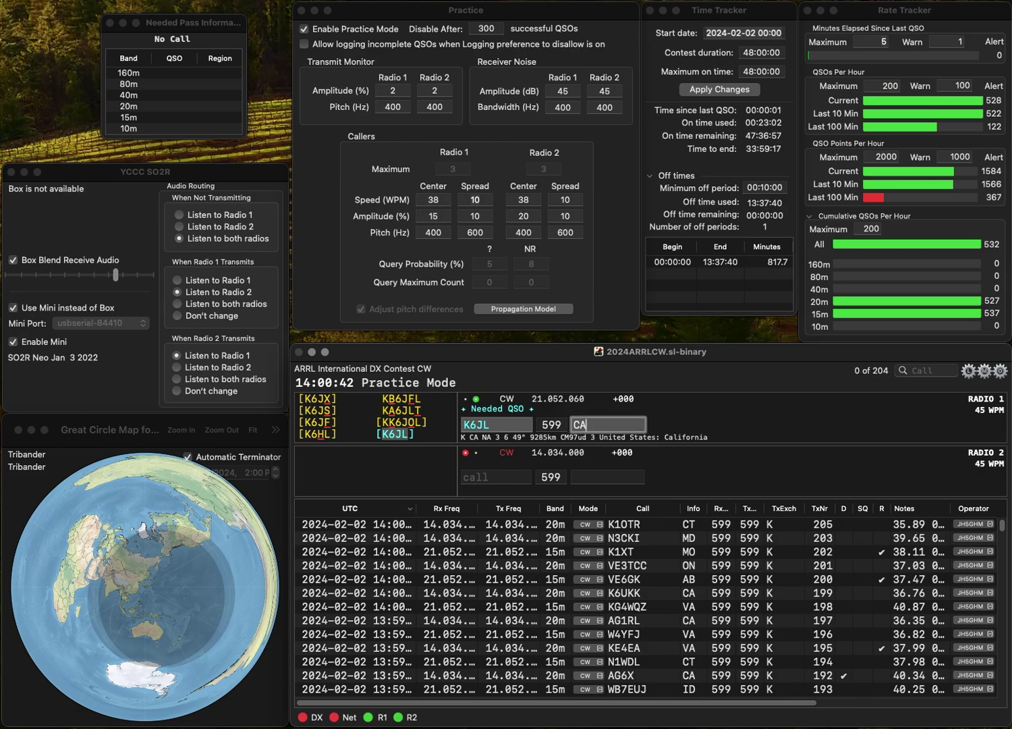
pyautogui.press('Return')
# Enter and send the calls WB6MIO on Radio 2 and KC9EE on Radio 1.
pyautogui.write('WB6MIO')
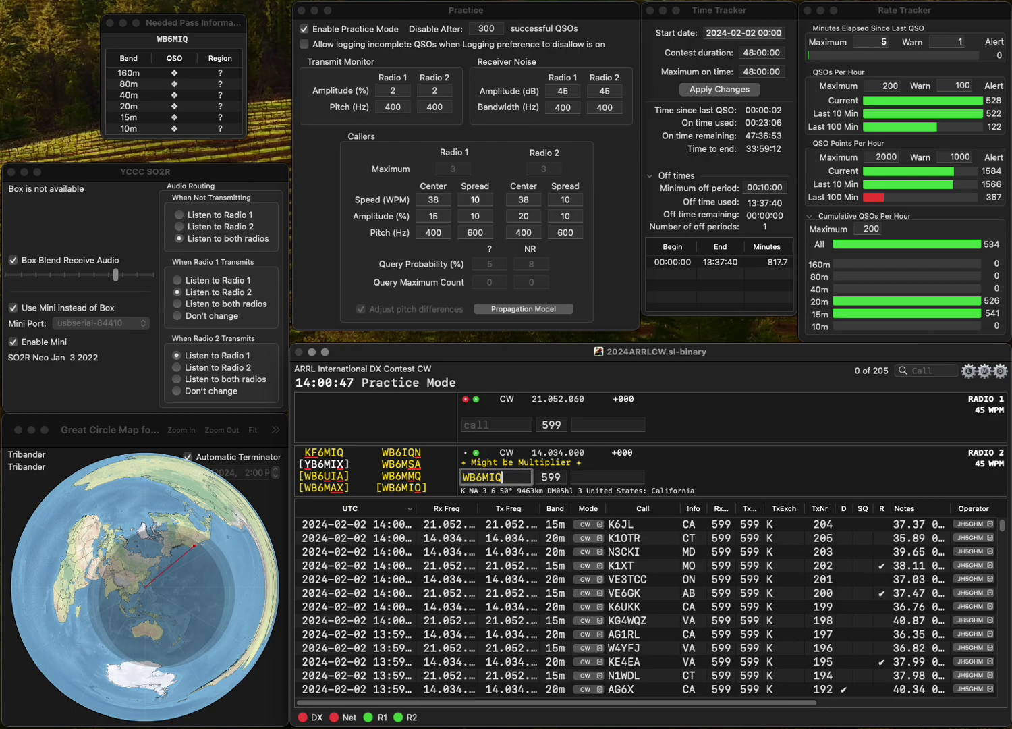
pyautogui.press('Return')
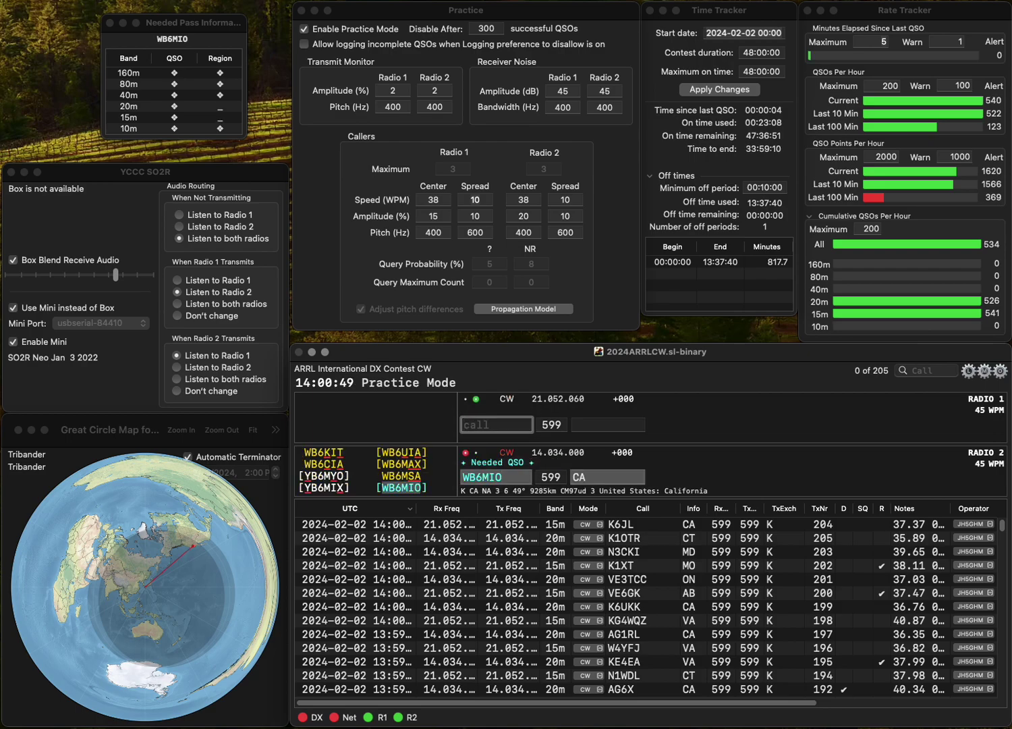
pyautogui.write('KC')
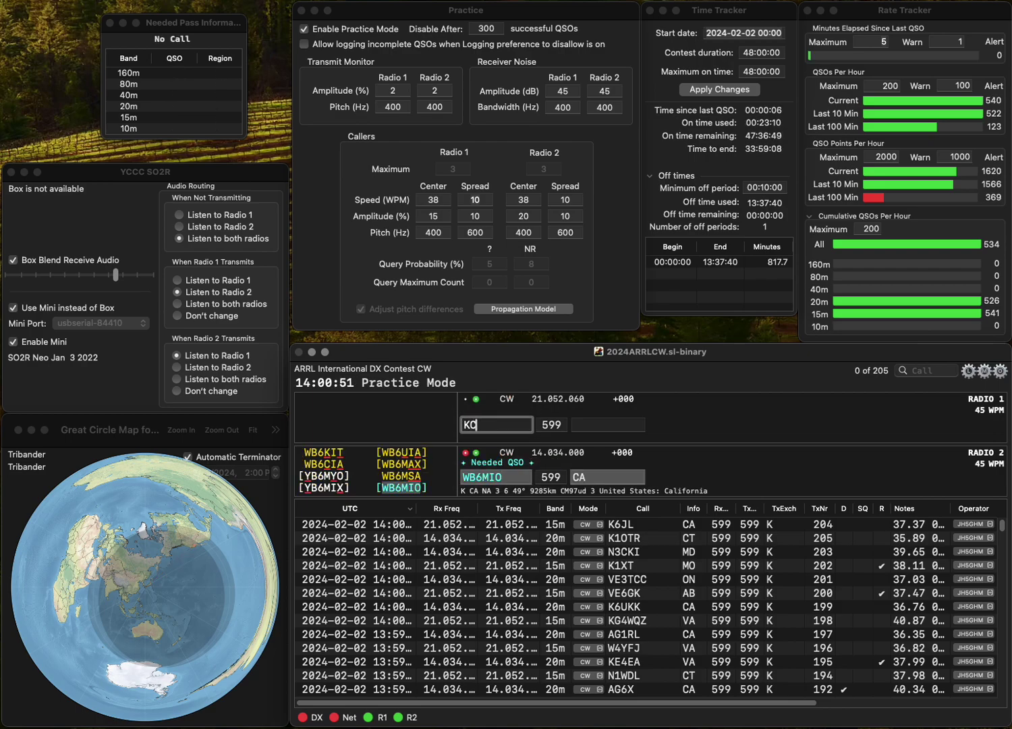
pyautogui.write('9EE')
pyautogui.press('Return')
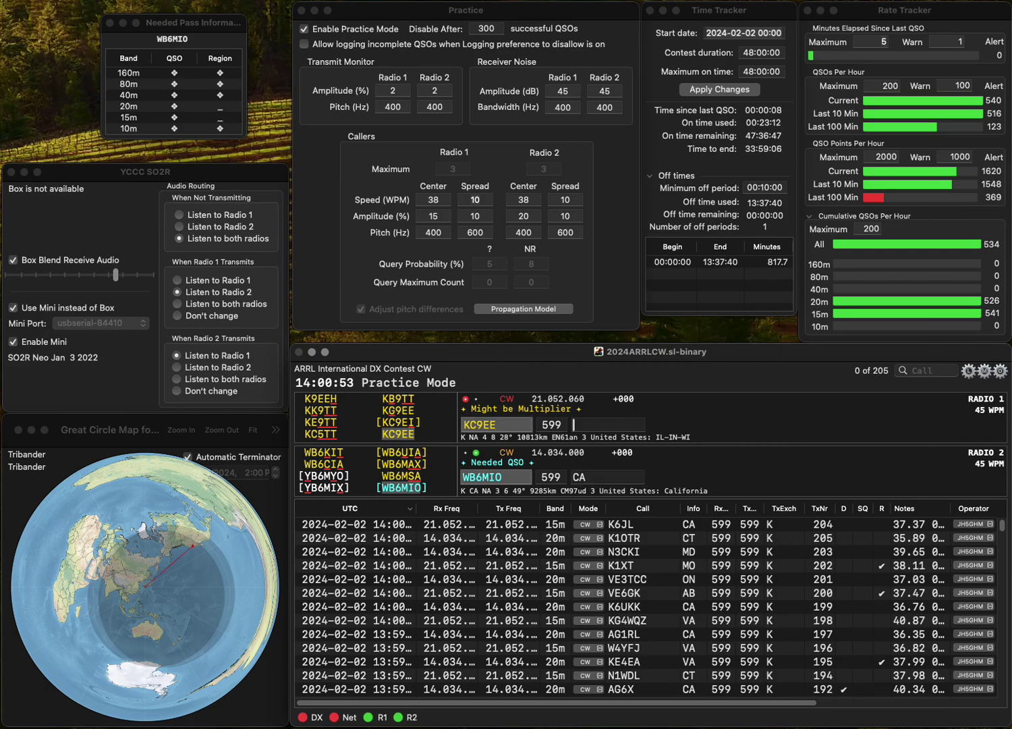
pyautogui.press('Return')
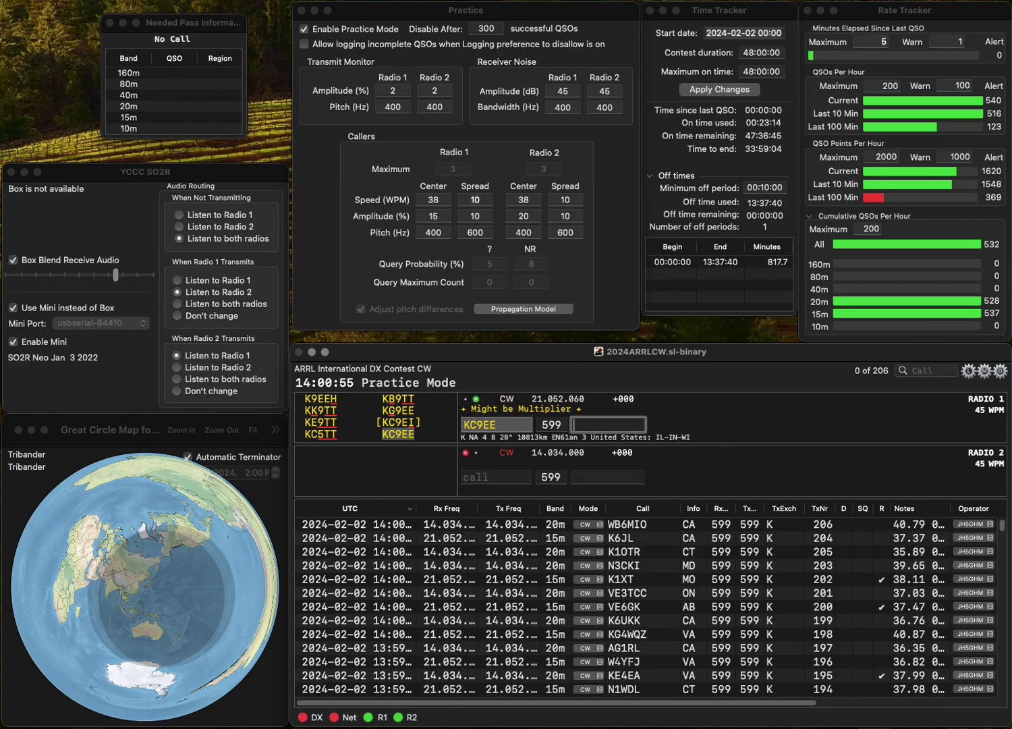
pyautogui.write('IN')
pyautogui.press('Return')
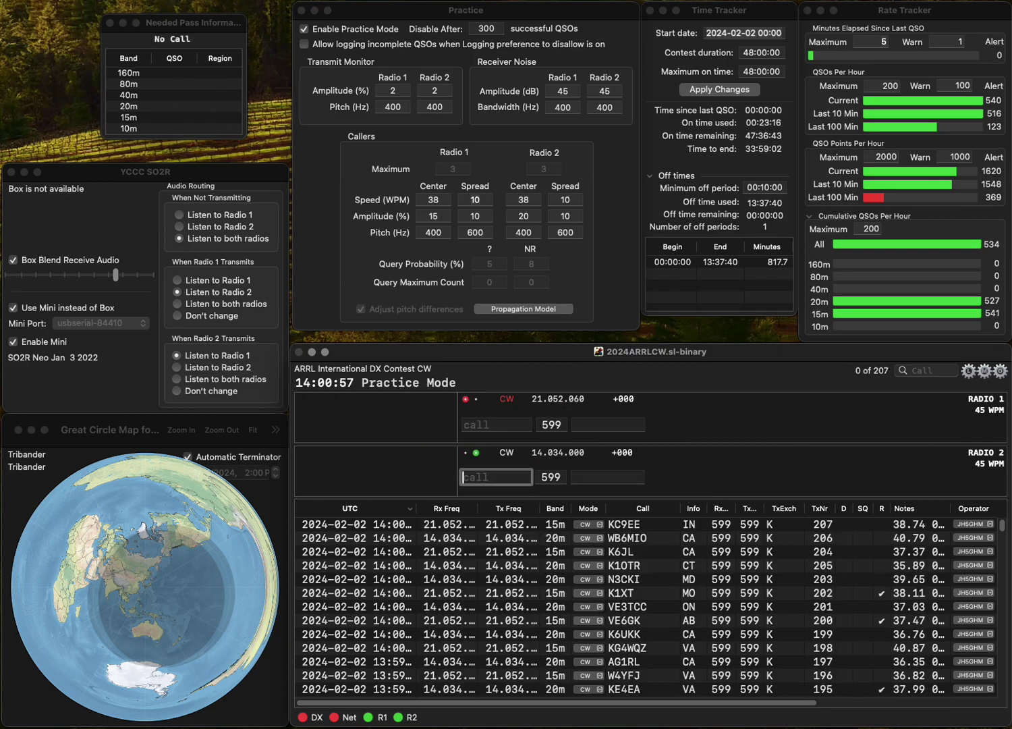
# Enter and send the calls W9LF on Radio 2 and KI1G on Radio 1.
pyautogui.write('W9LF')
pyautogui.press('Return')
pyautogui.write('KI1G')
pyautogui.press('Return')
# Log W9LF with exchange WI on Radio 2 and KI1G with exchange RI on Radio 1.
pyautogui.write('WI')
pyautogui.press('Return')
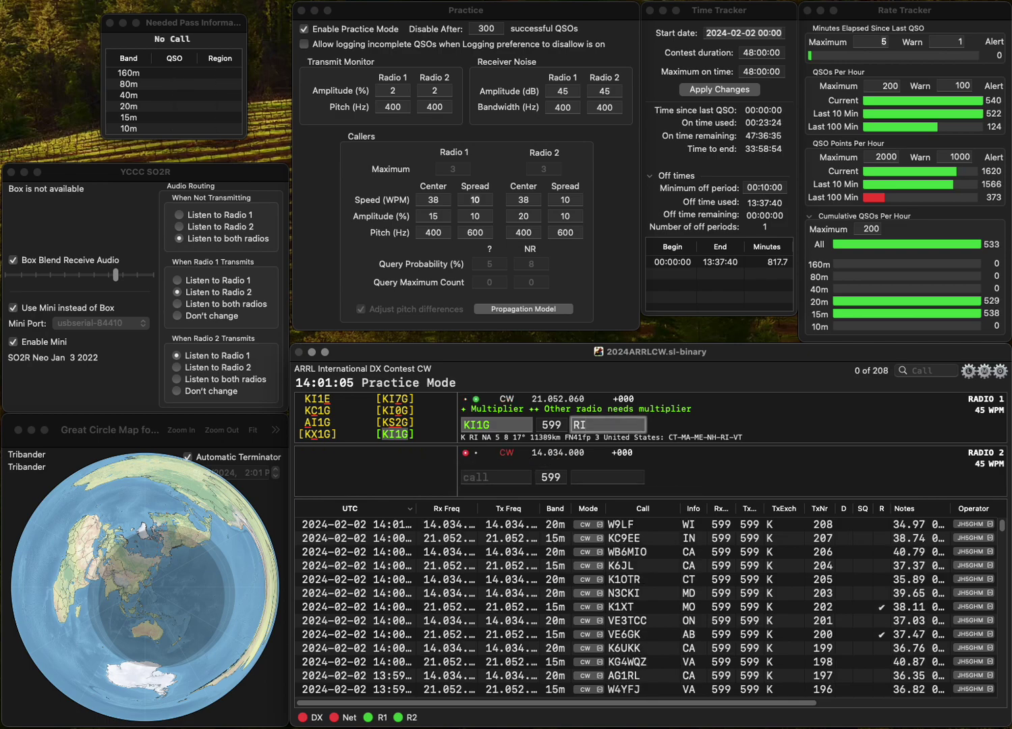
pyautogui.press('Return')
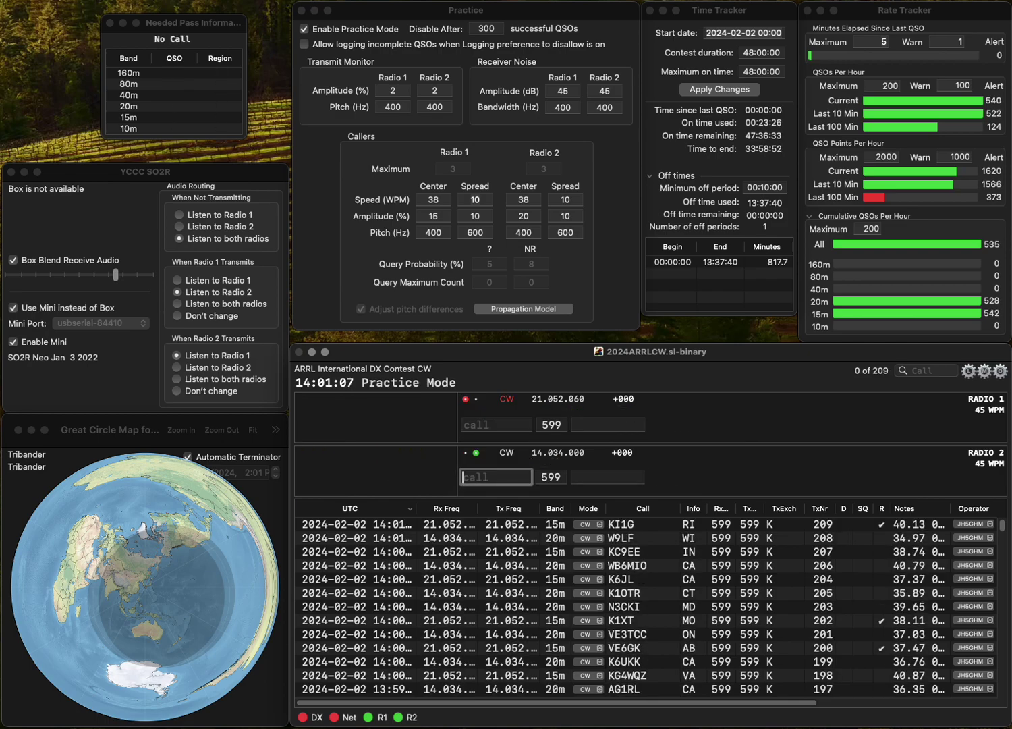
# Enter and send the calls WE2Z on Radio 2 and WG4MC on Radio 1.
pyautogui.write('WE2Z')
pyautogui.press('Return')
pyautogui.write('WG4MC')
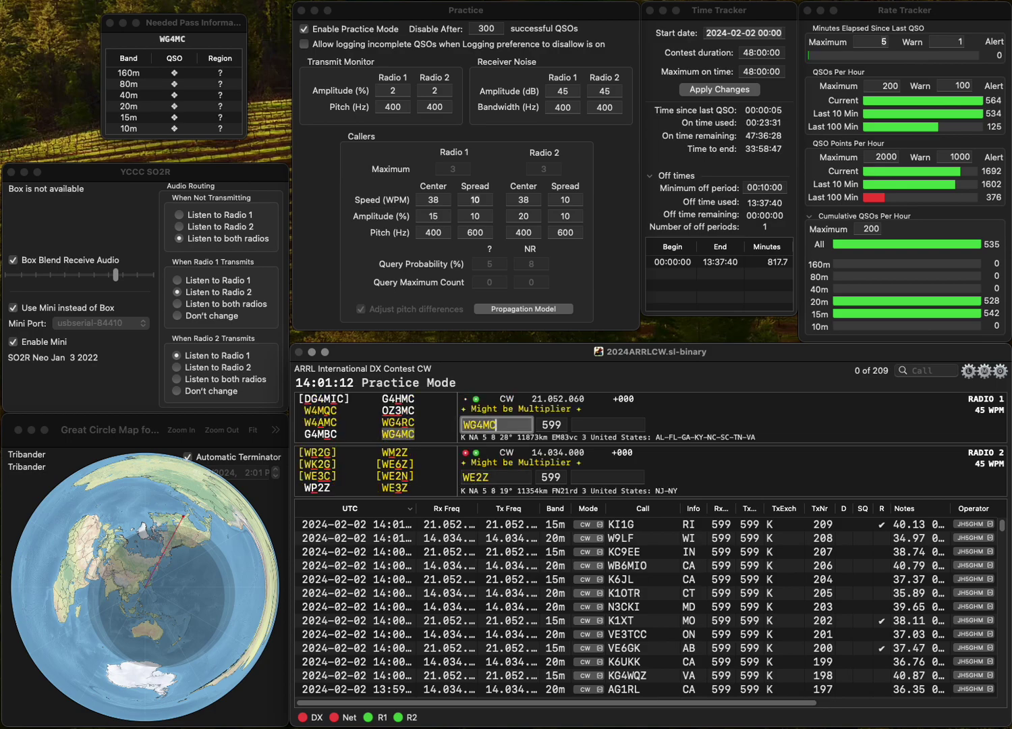
pyautogui.press('Return')
pyautogui.press('BackSpace')
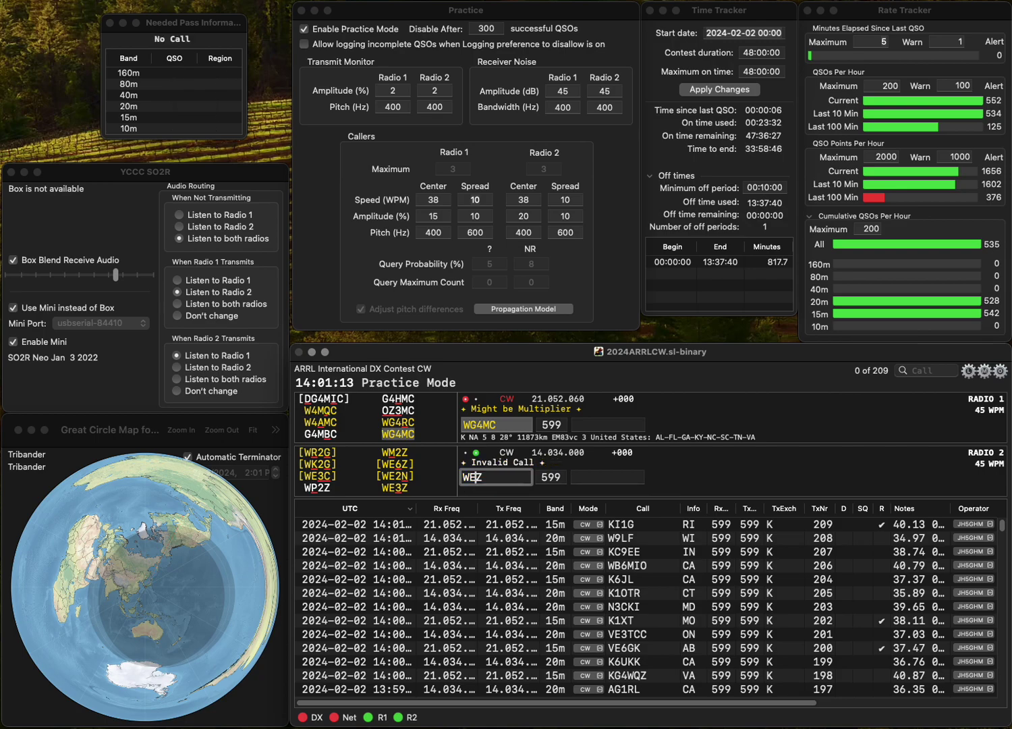
pyautogui.write('3')
pyautogui.press('Return')
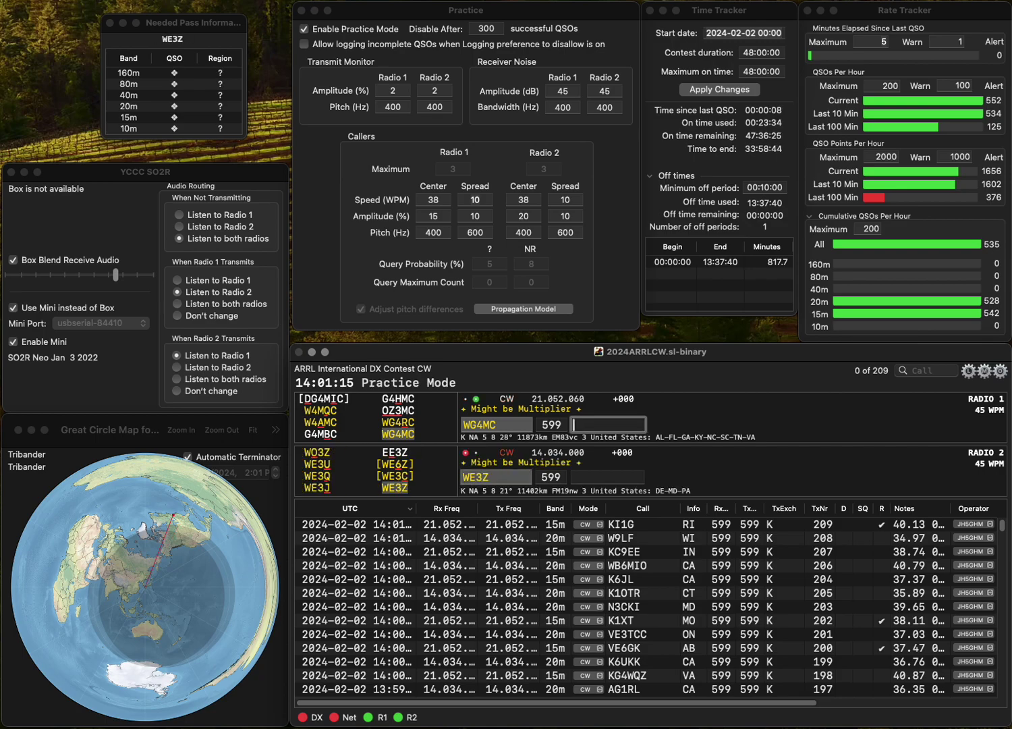
pyautogui.write('TN')
pyautogui.press('Return')
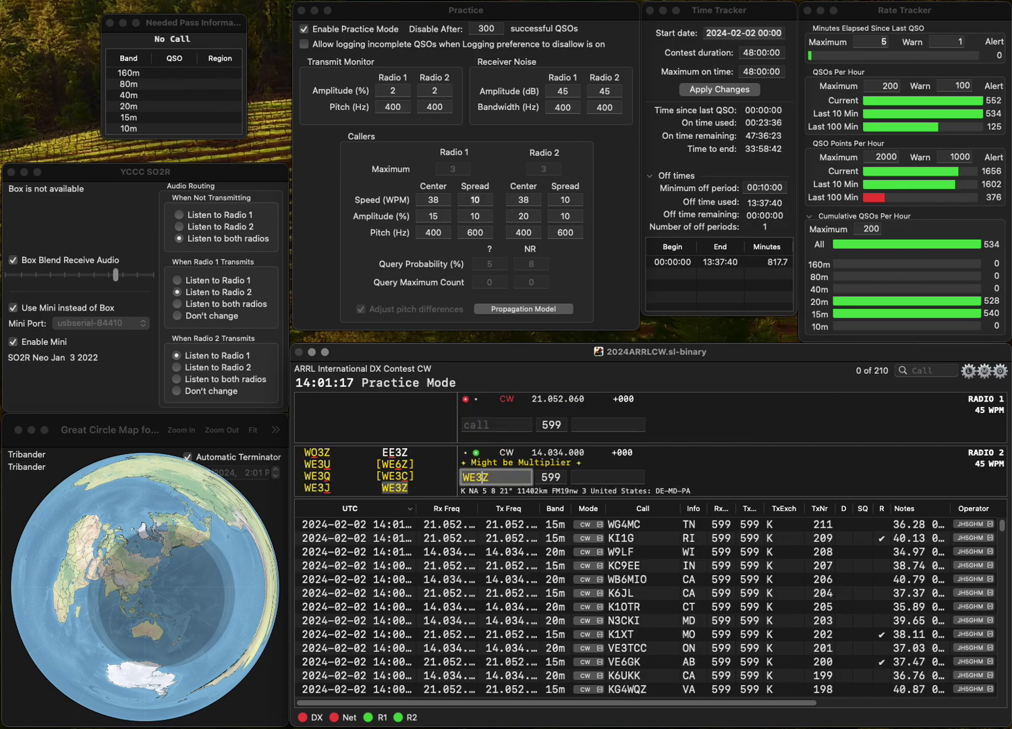
pyautogui.write('MD')
pyautogui.press('Return')
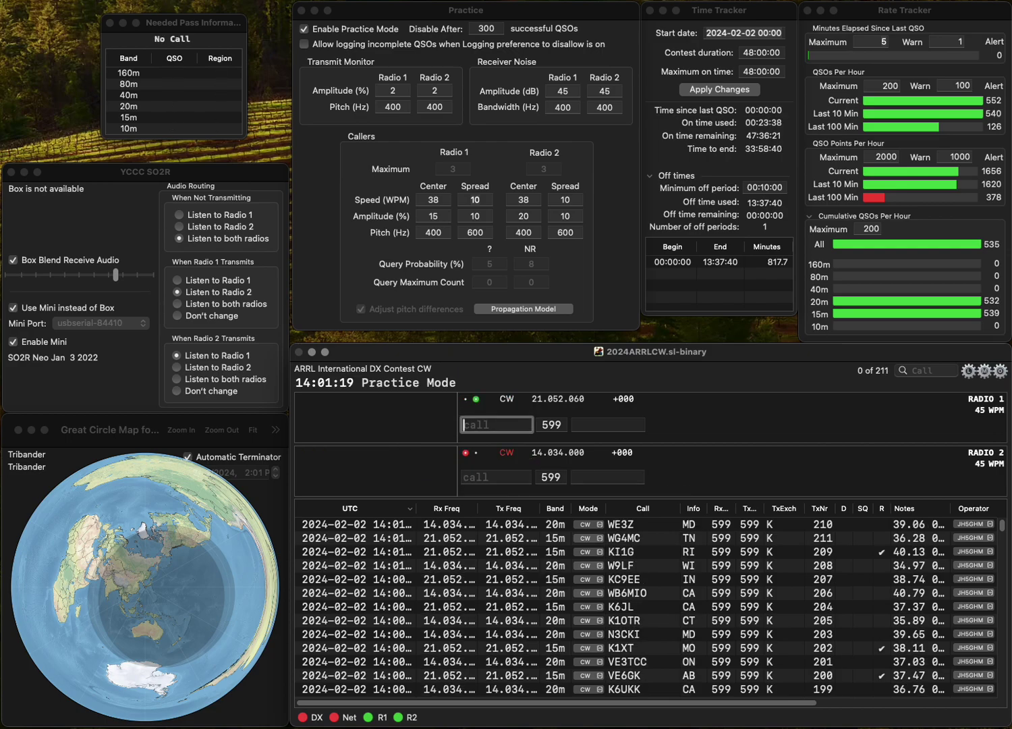
pyautogui.write('K7ZKM')
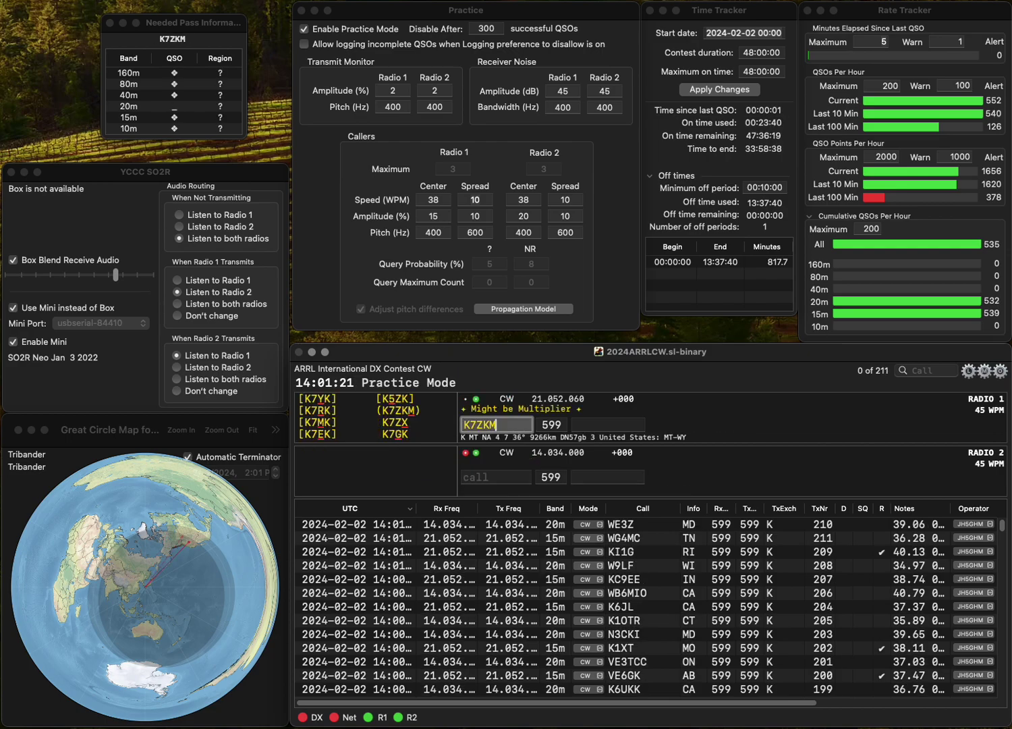
pyautogui.press('Return')
pyautogui.write('W2ZPJ')
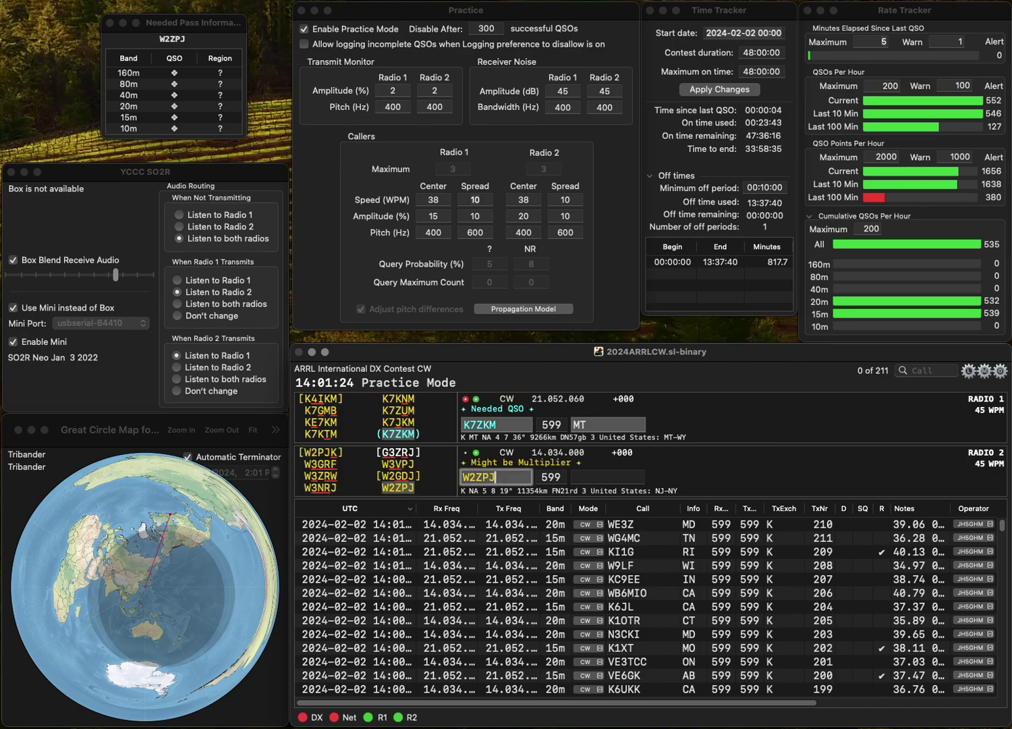
pyautogui.press('Return')
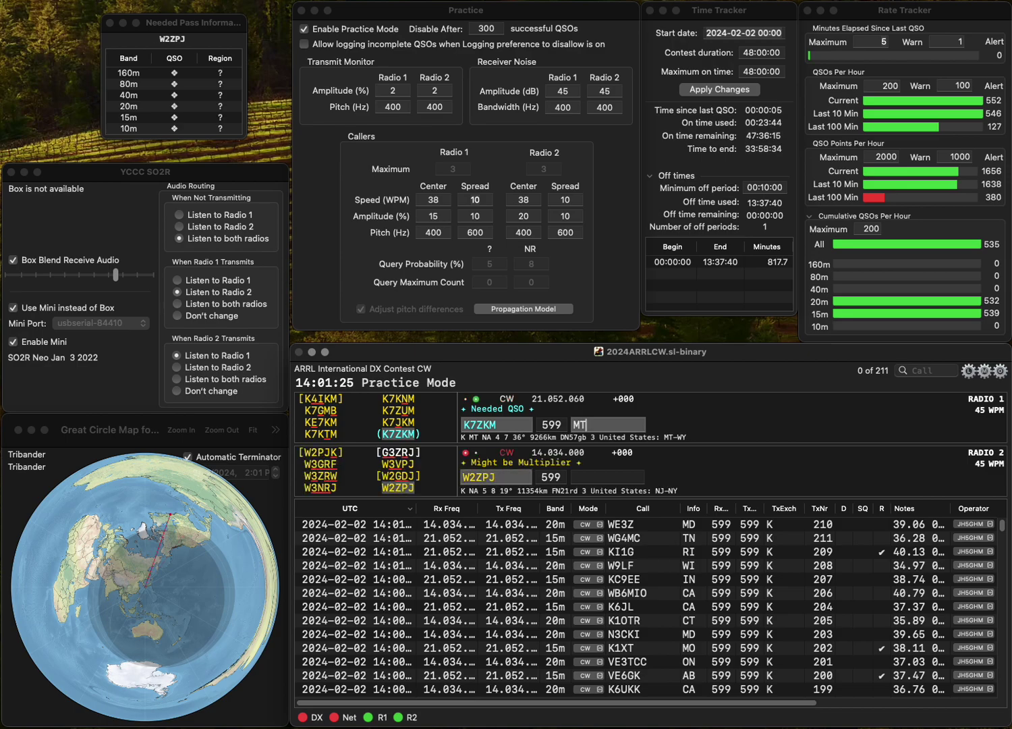
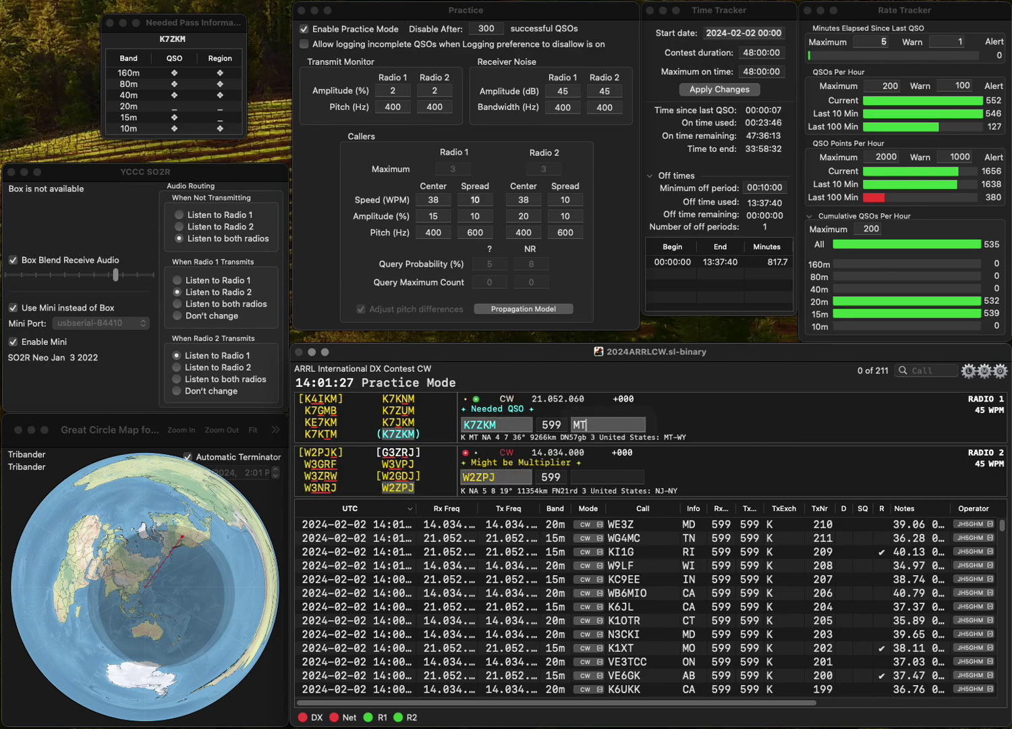
# Log K7ZKM with exchange MT on Radio 1 and W2ZPJ with exchange NY on Radio 2.
pyautogui.press('Return')
pyautogui.press('space')
pyautogui.write('NY')
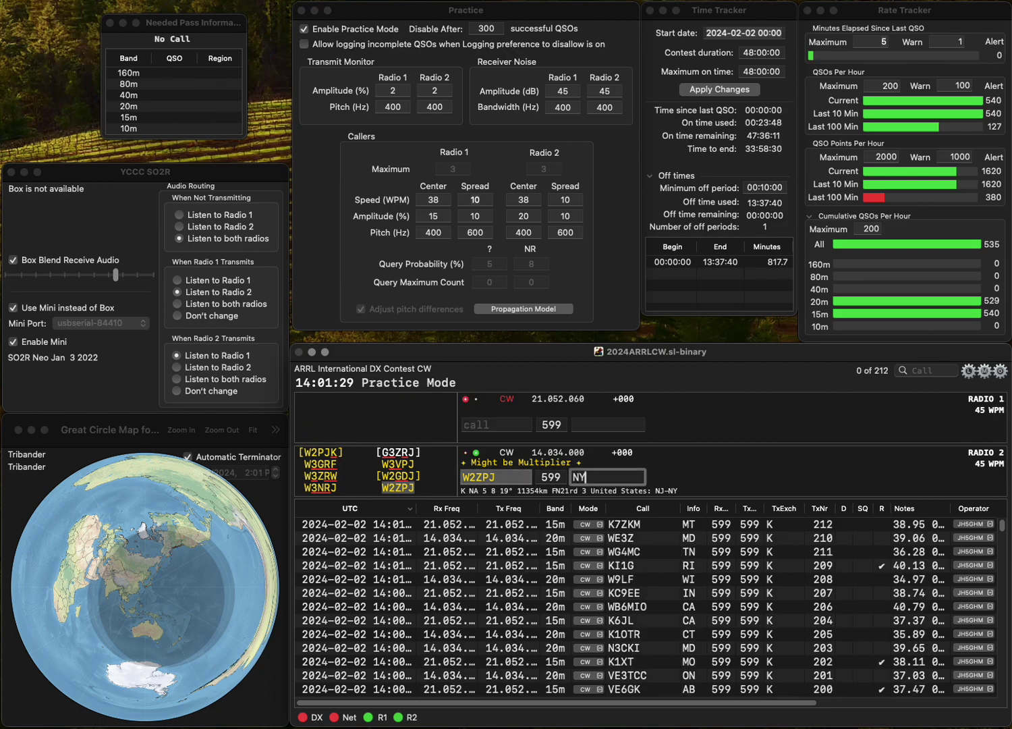
pyautogui.press('Return')
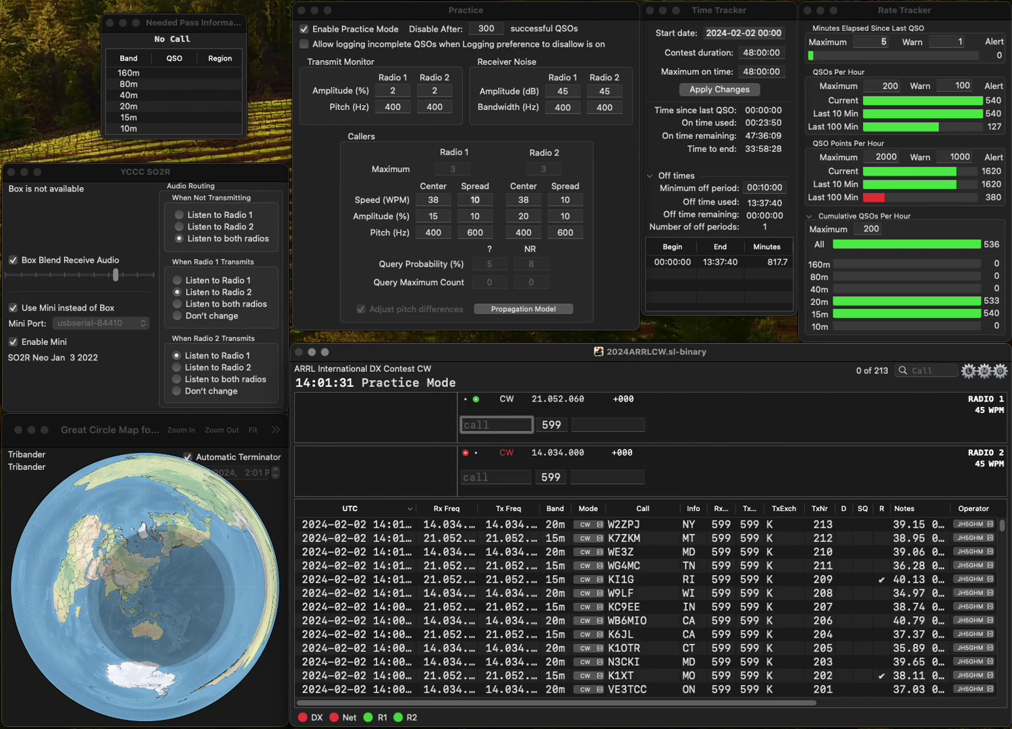
# Enter the partial call 8JHC on Radio 1 and send it to query the caller's prefix.
pyautogui.write('8JHC')
pyautogui.press('Return')
pyautogui.press('Return')
pyautogui.press('Return')
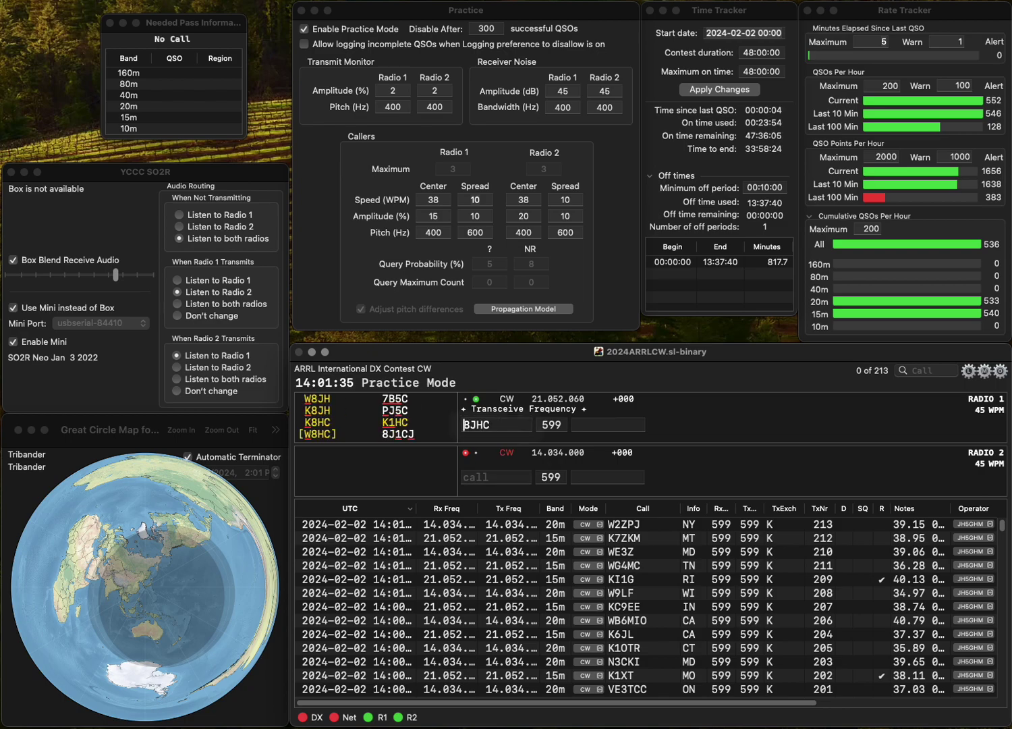
pyautogui.write('W0CW')
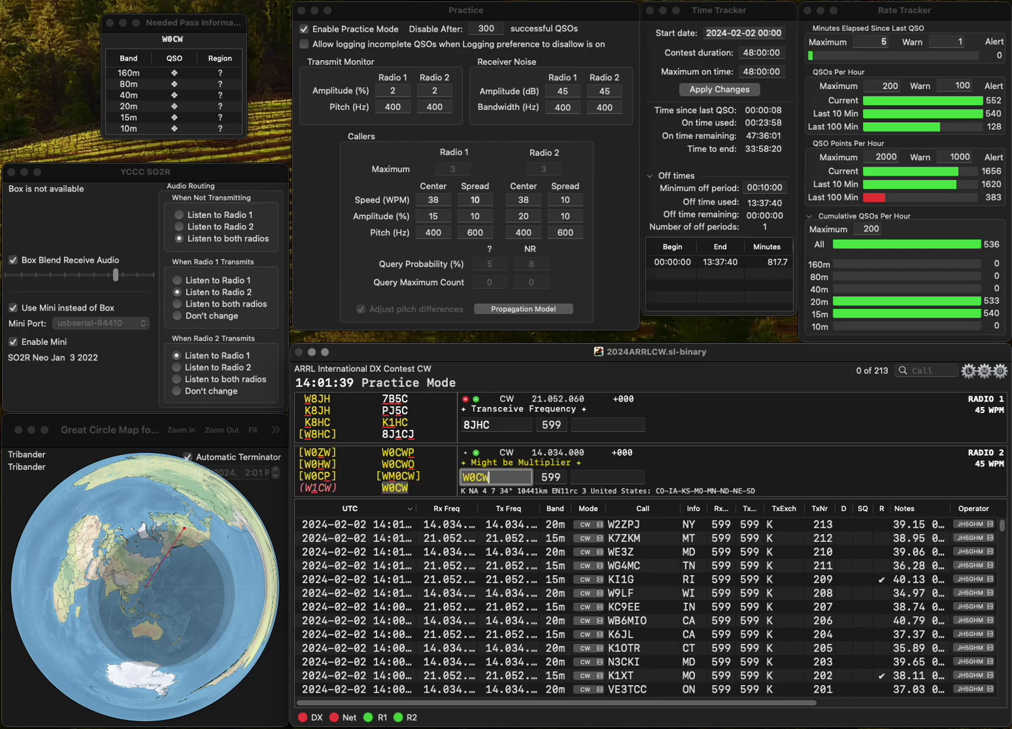
pyautogui.press('Return')
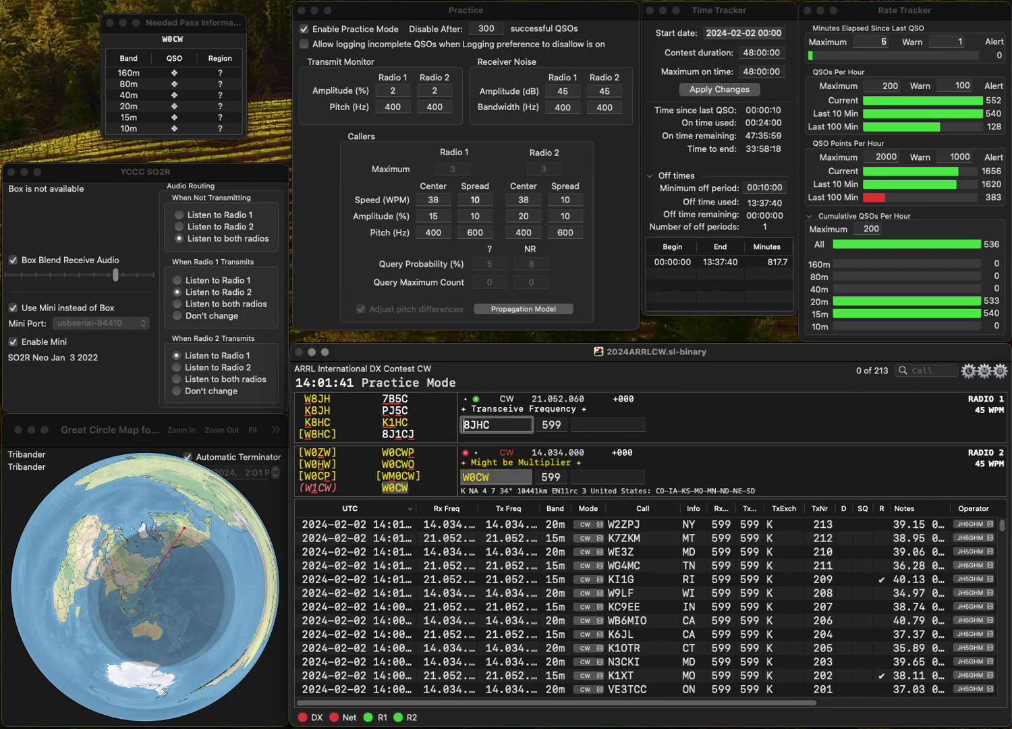
pyautogui.write('WD')
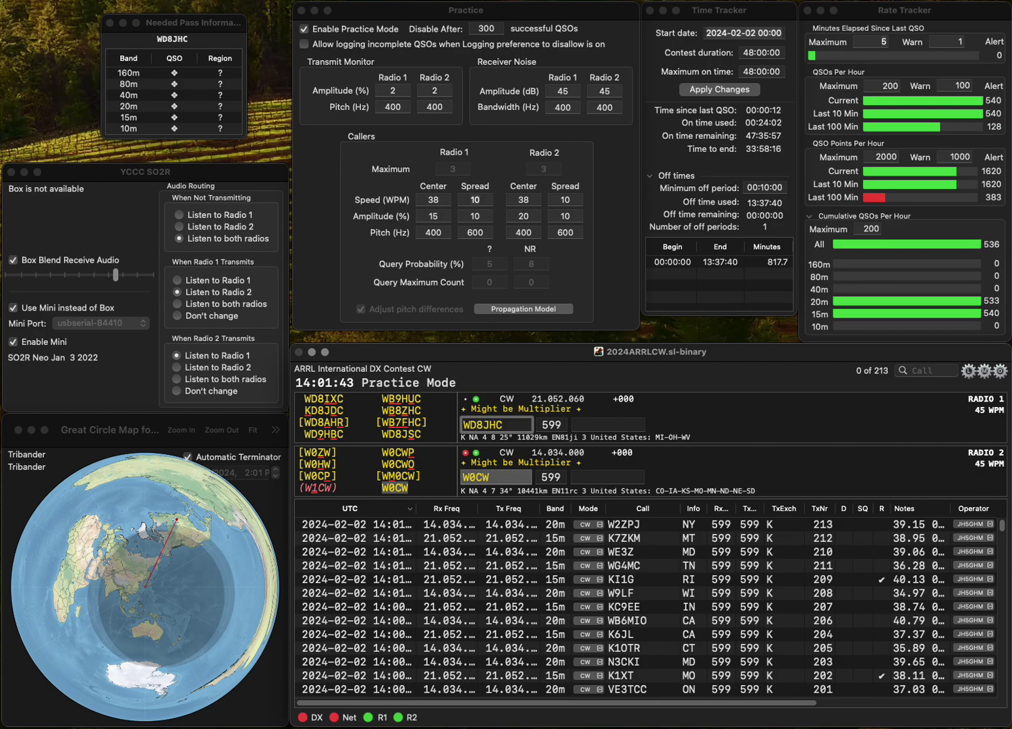
pyautogui.press('Delete')
pyautogui.write('S')
pyautogui.press('Return')
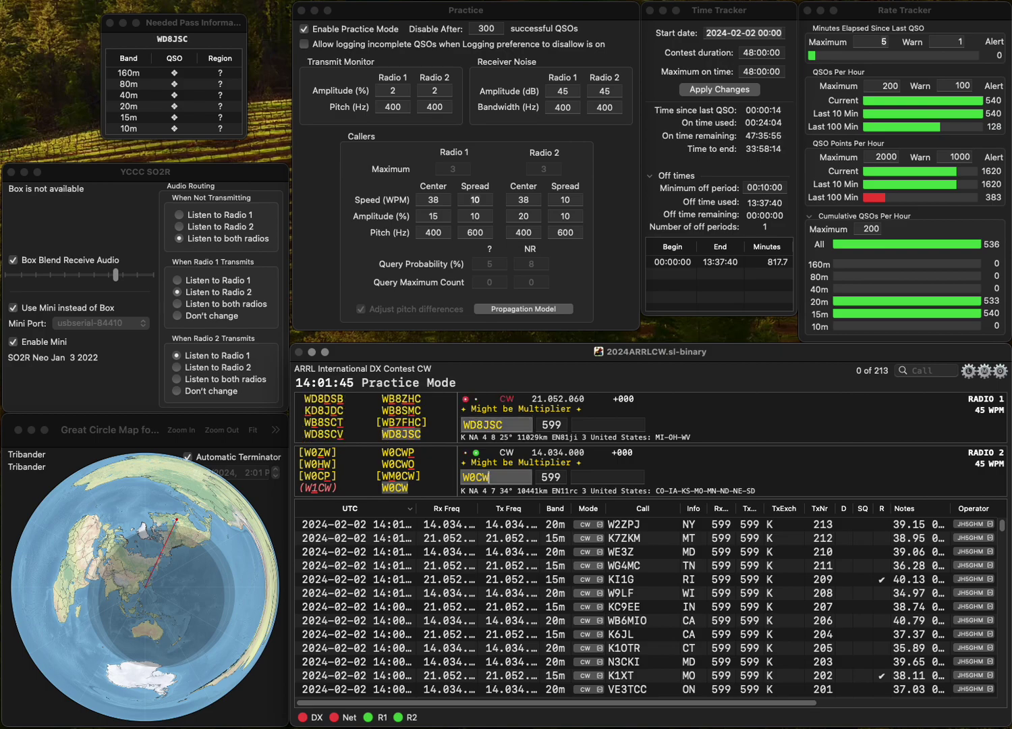
# Log WD8JSC with exchange MI on Radio 1 and the completed call W0CWO with exchange IA on Radio 2.
pyautogui.write('O')
pyautogui.press('Return')
pyautogui.write('MI')
pyautogui.press('Return')
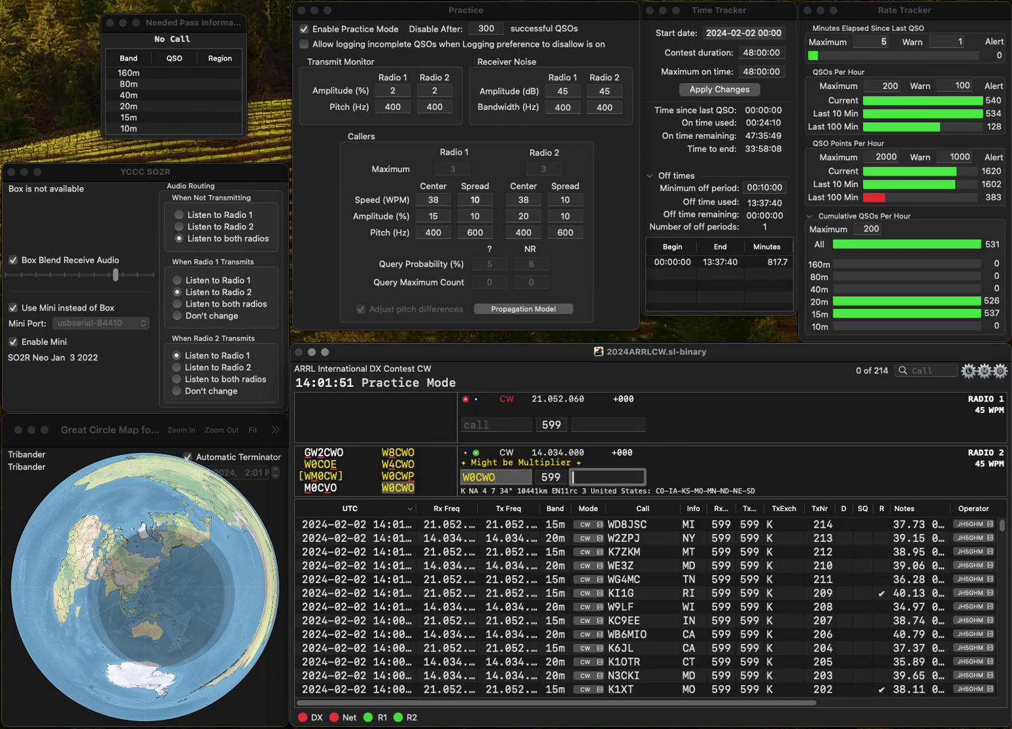
pyautogui.write('IA')
pyautogui.press('Return')
pyautogui.write('W9ZNW')
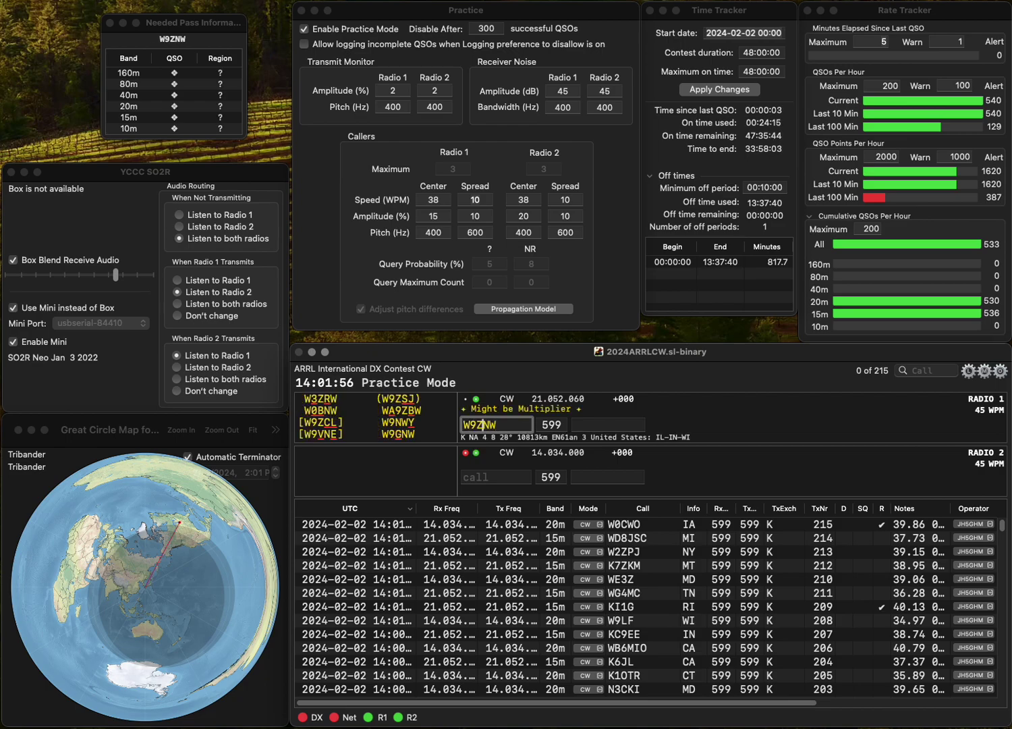
pyautogui.press('BackSpace')
pyautogui.write('G')
pyautogui.press('Return')
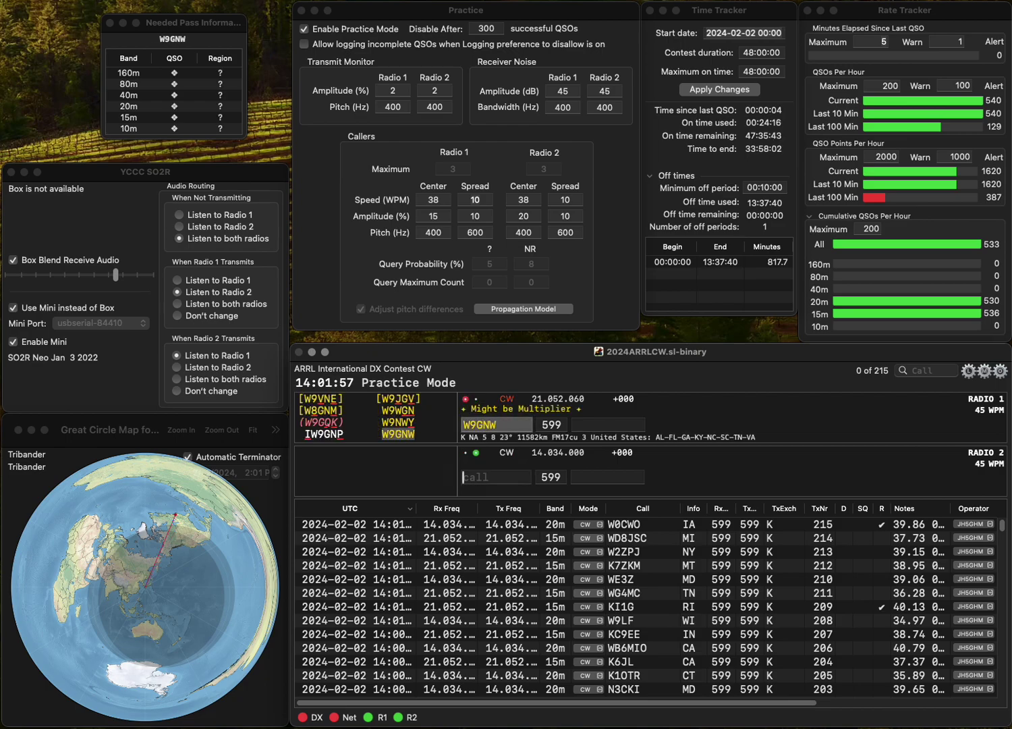
pyautogui.write('NM5HR')
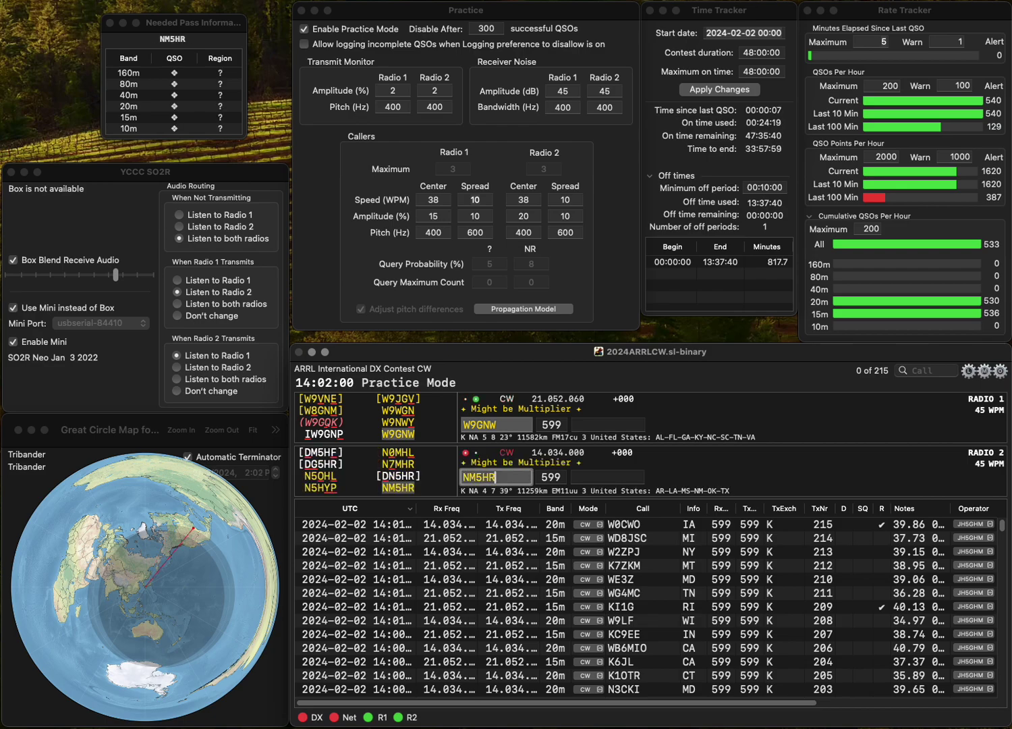
pyautogui.press('Return')
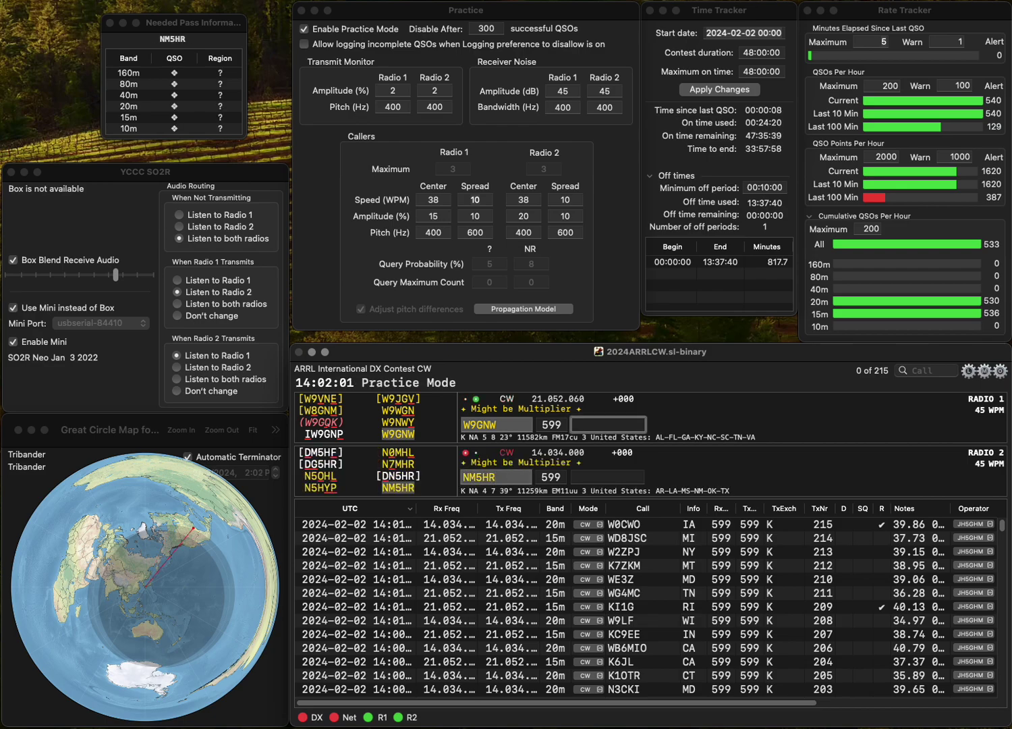
pyautogui.press('Return')
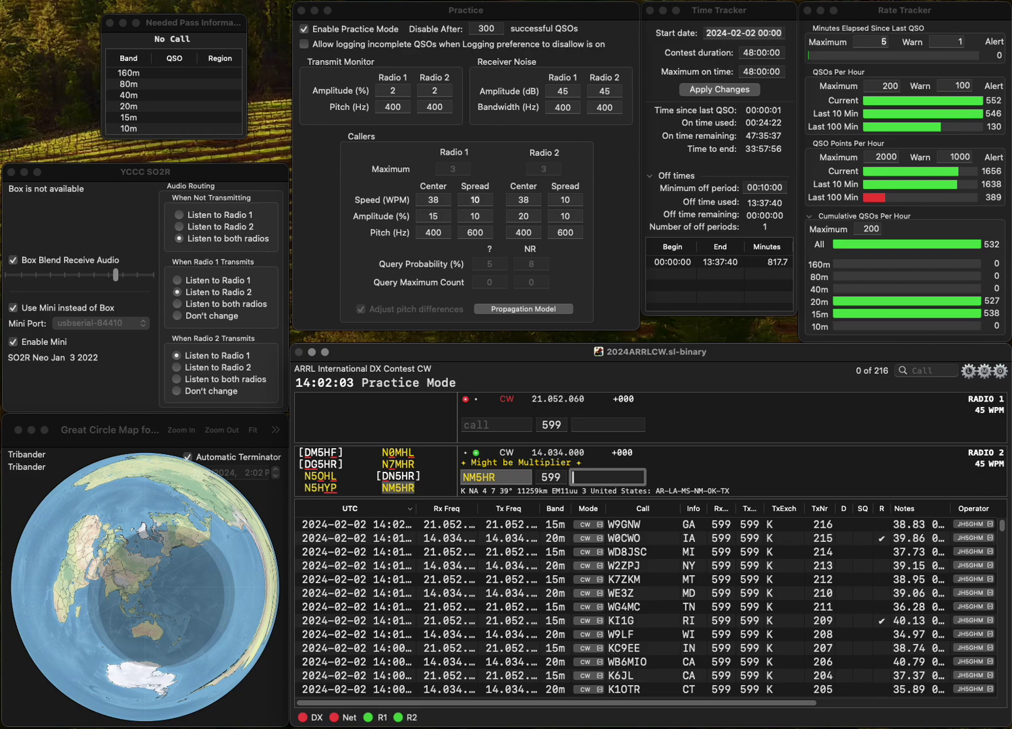
pyautogui.write('LA')
pyautogui.press('Return')
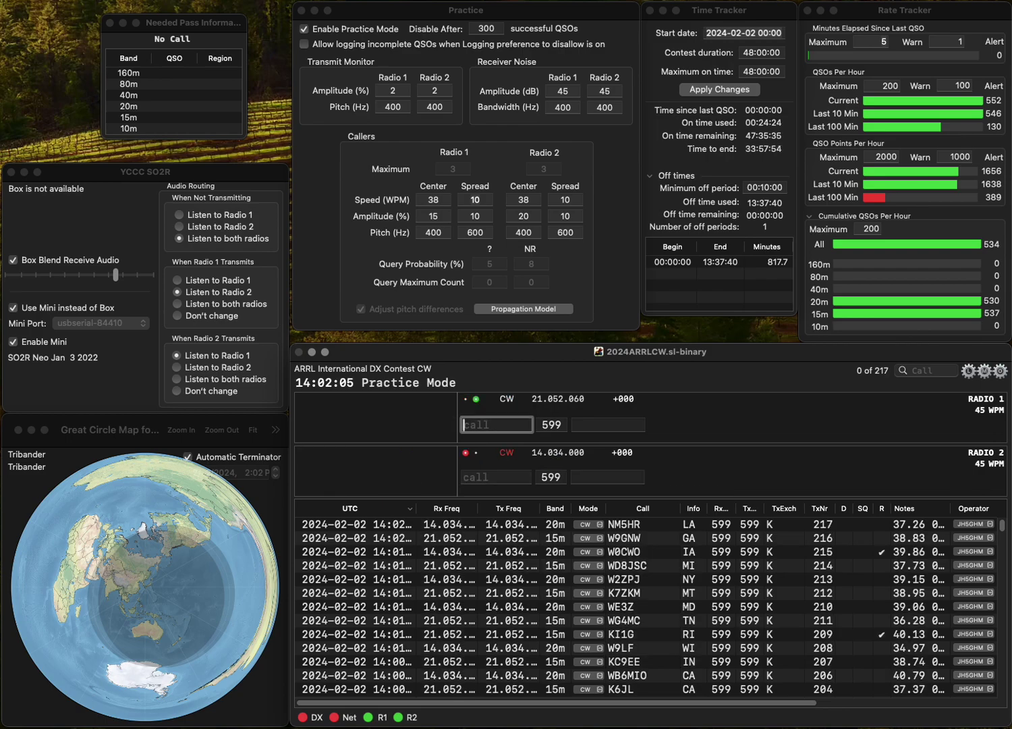
pyautogui.write('W5DLP')
pyautogui.press('Return')
pyautogui.write('K7SWI')
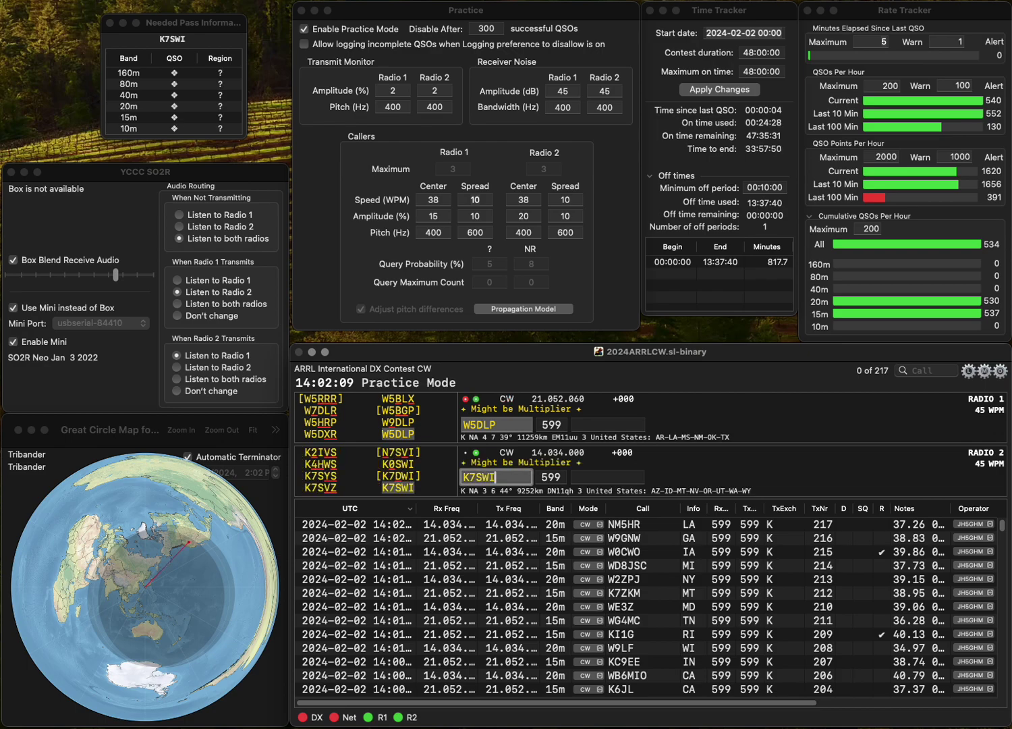
pyautogui.press('Return')
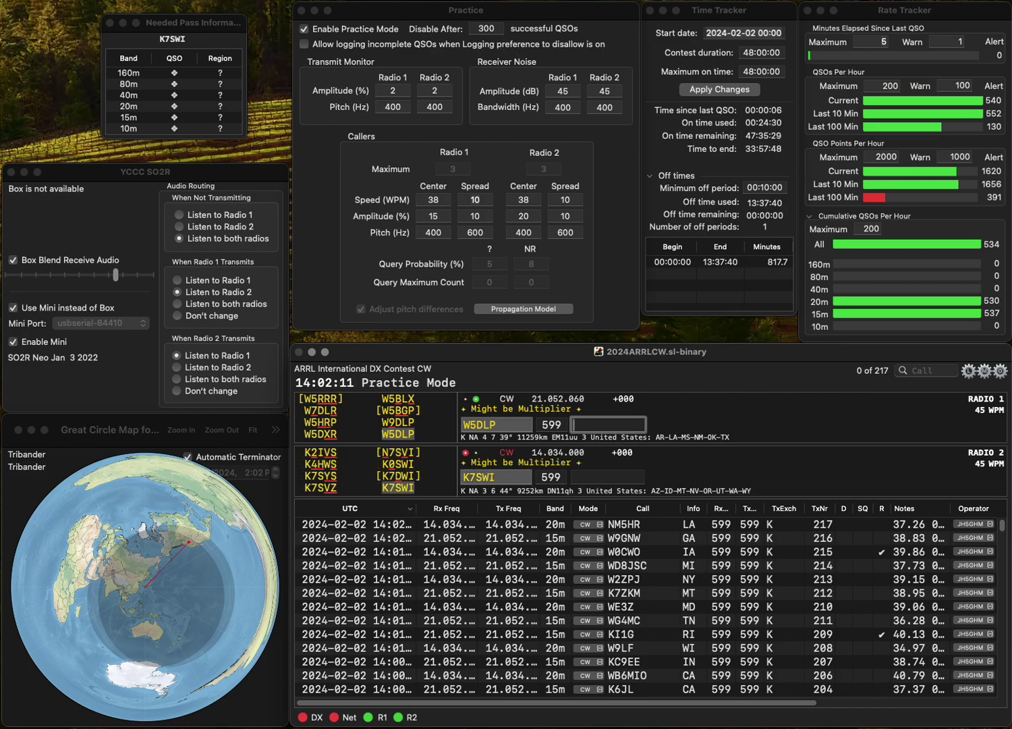
pyautogui.press('Return')
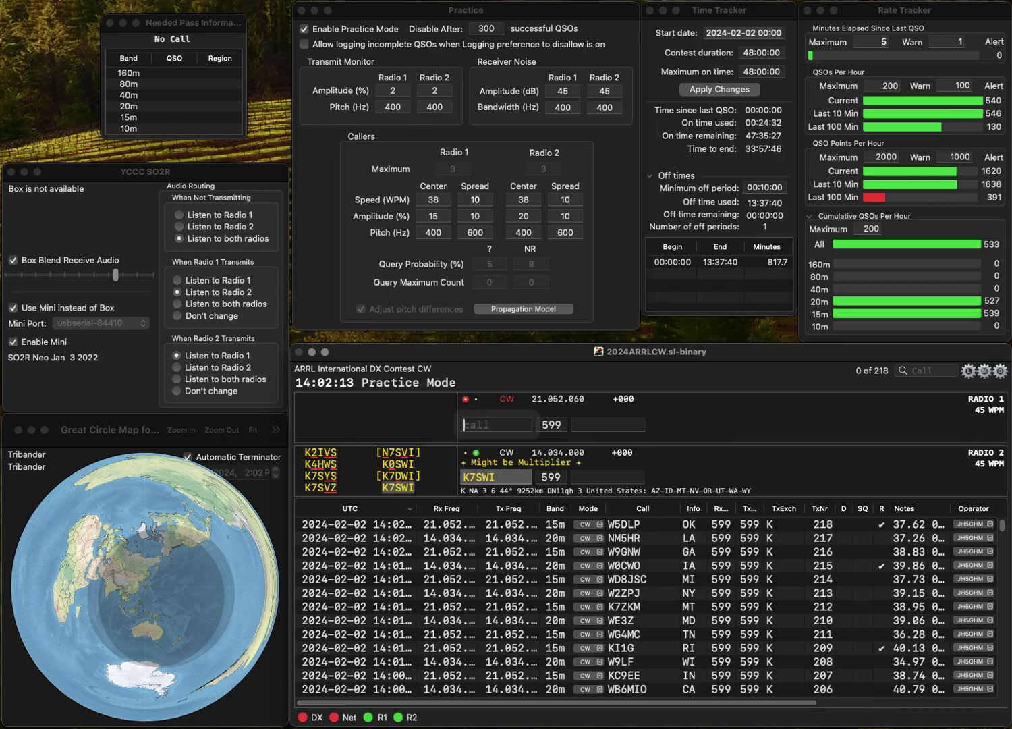
pyautogui.press('Return')
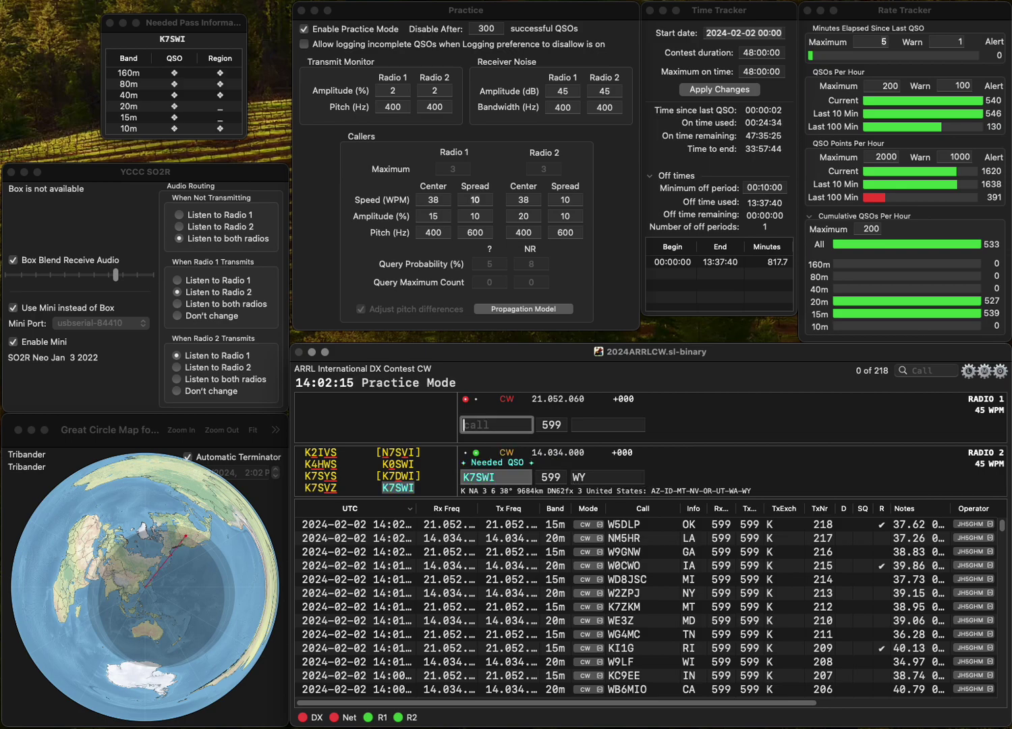
# Enter and send the calls WN4S on Radio 1 and N4AVC on Radio 2.
pyautogui.write('WN')
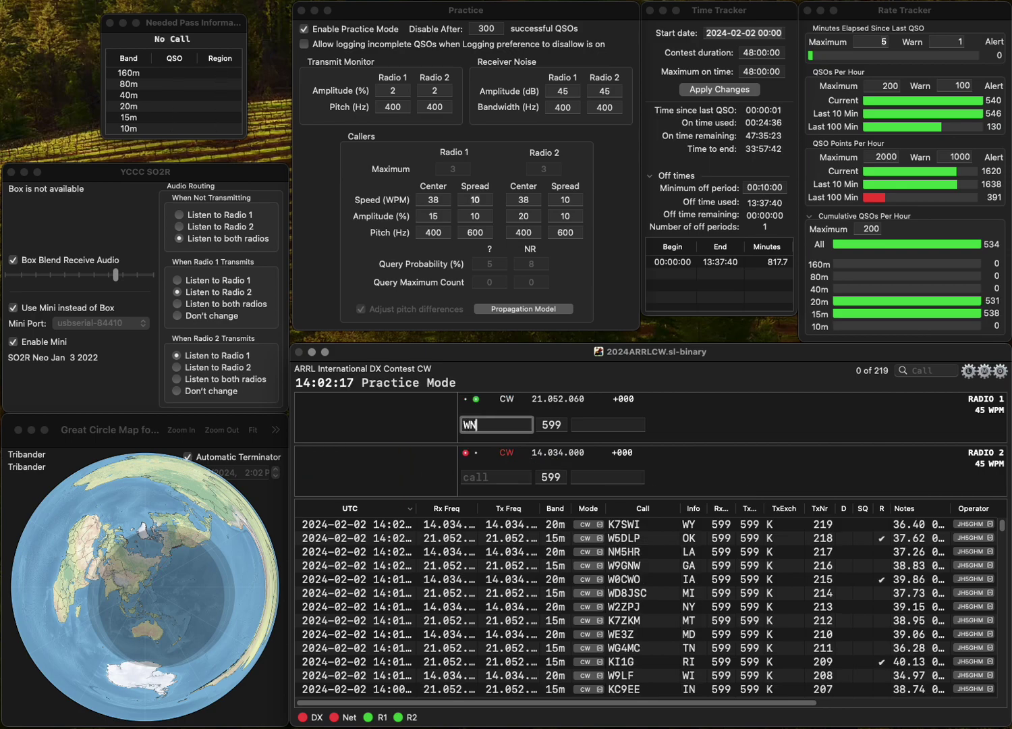
pyautogui.write('4S')
pyautogui.press('Return')
pyautogui.write('N4')
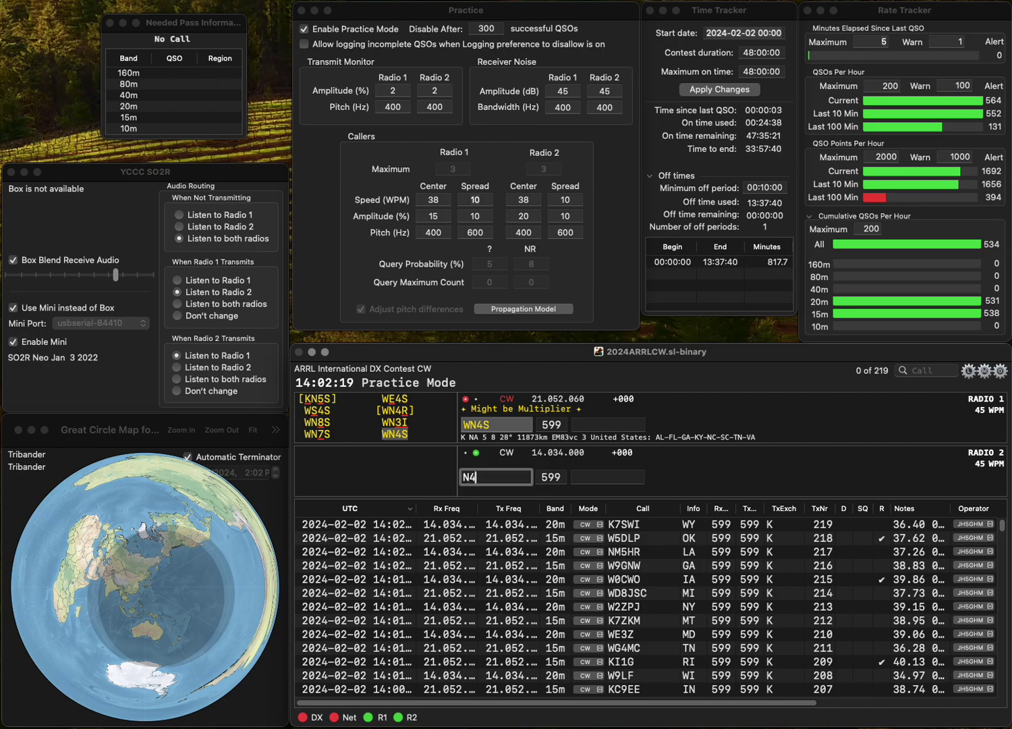
pyautogui.write('AVC')
pyautogui.press('Return')
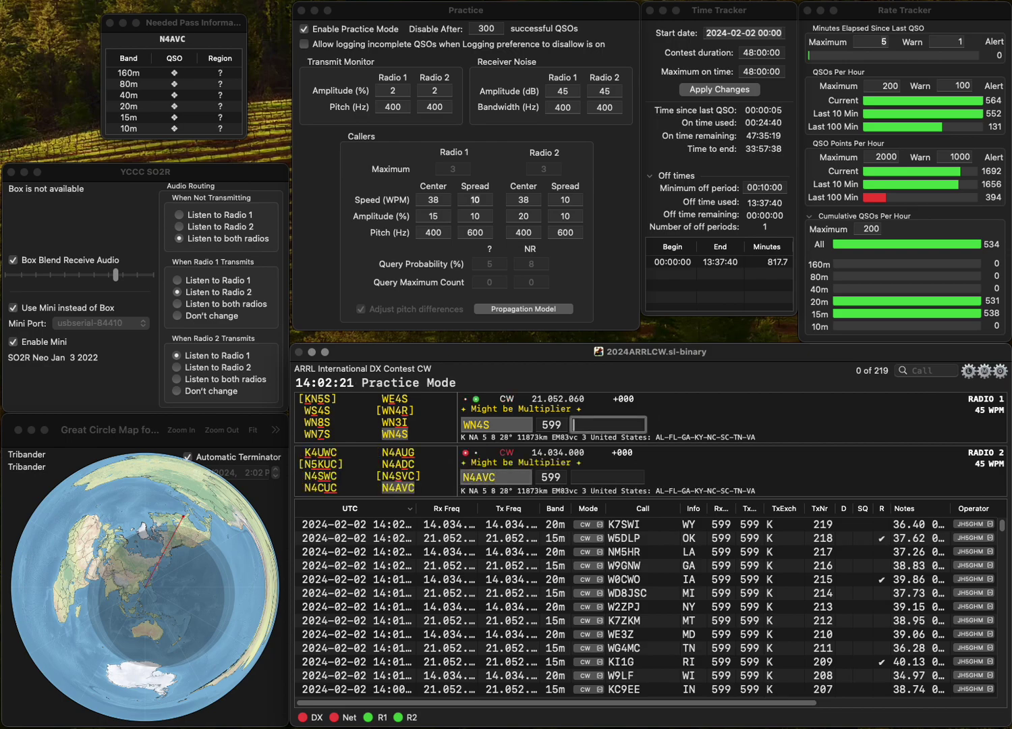
pyautogui.write('SC')
pyautogui.press('Return')
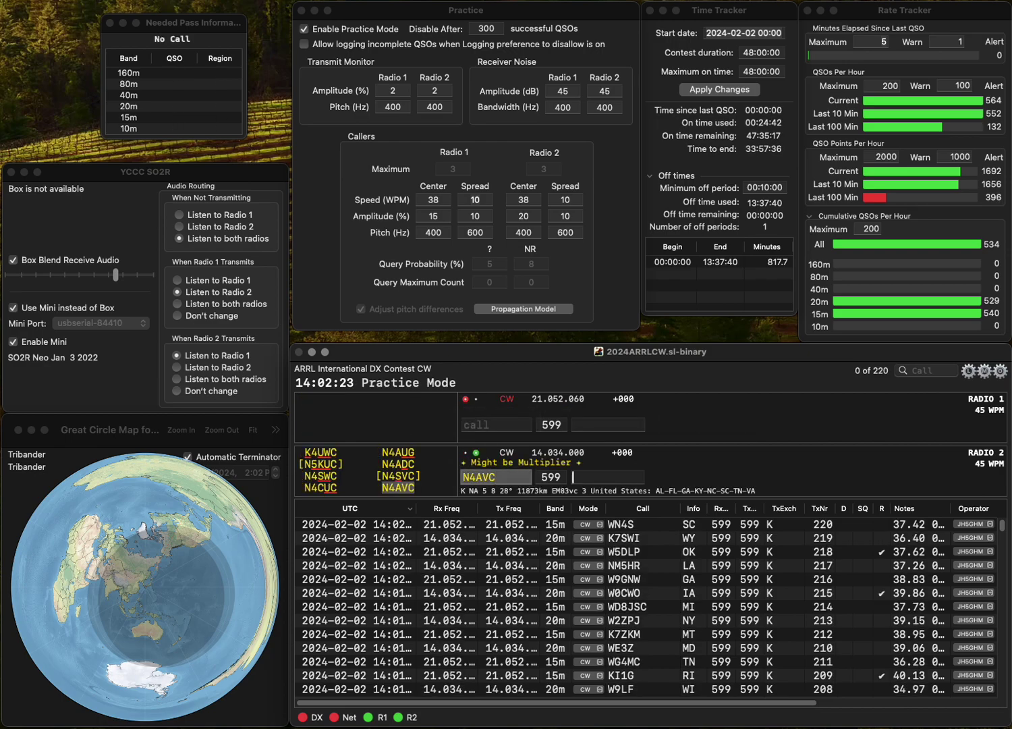
pyautogui.write('AL')
pyautogui.press('Return')
pyautogui.write('VU2ZW')
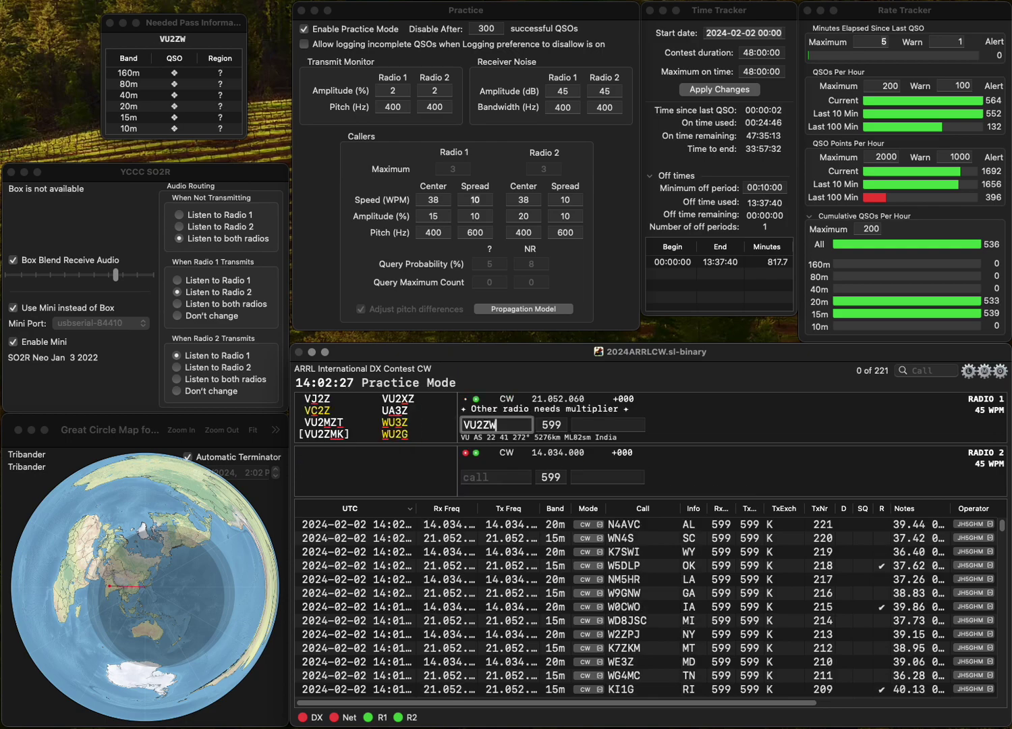
pyautogui.press('Home')
pyautogui.press('Right')
pyautogui.press('Delete')
pyautogui.write('E')
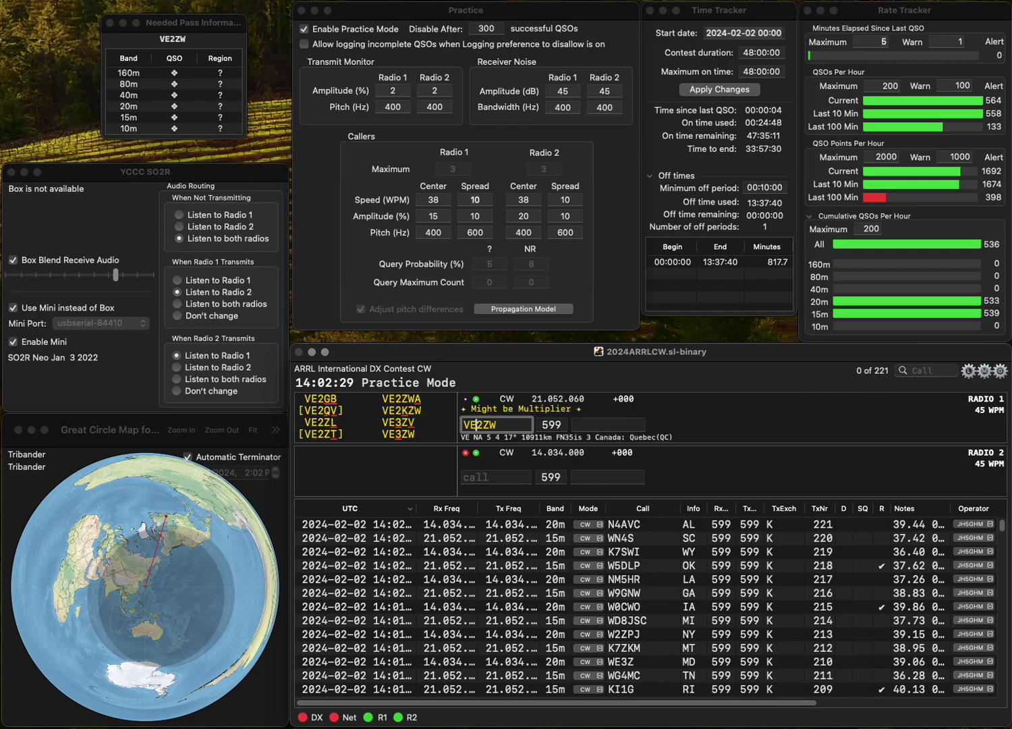
pyautogui.press('Return')
pyautogui.press('Return')
pyautogui.write('D9RRU')
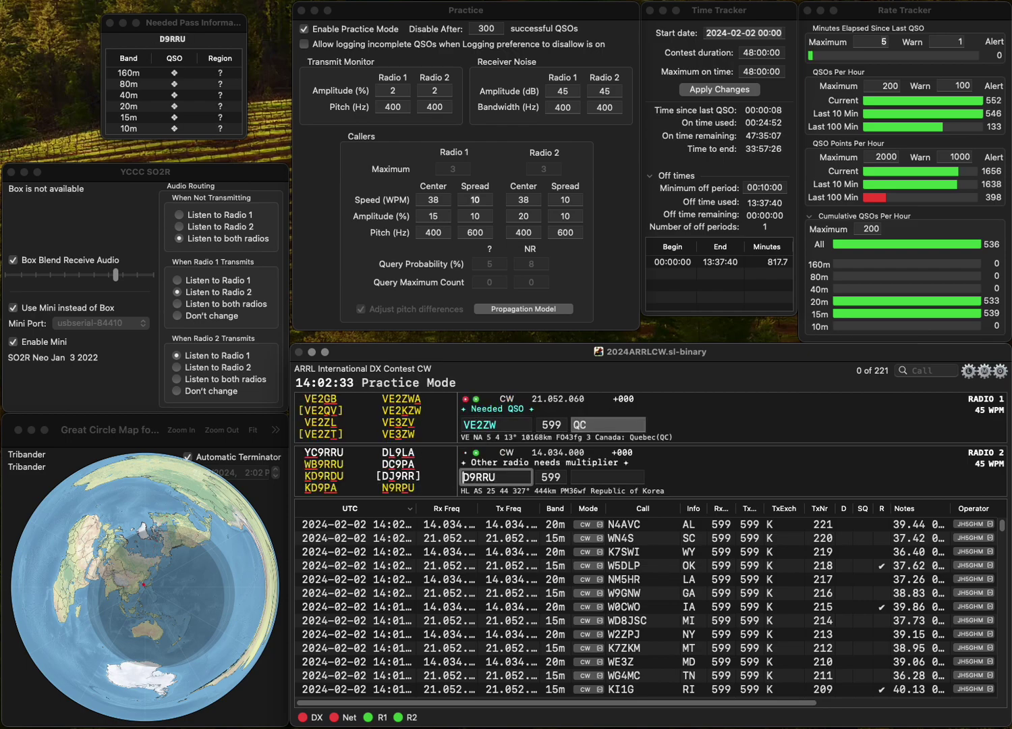
pyautogui.press('Delete')
pyautogui.write('WD')
pyautogui.press('Return')
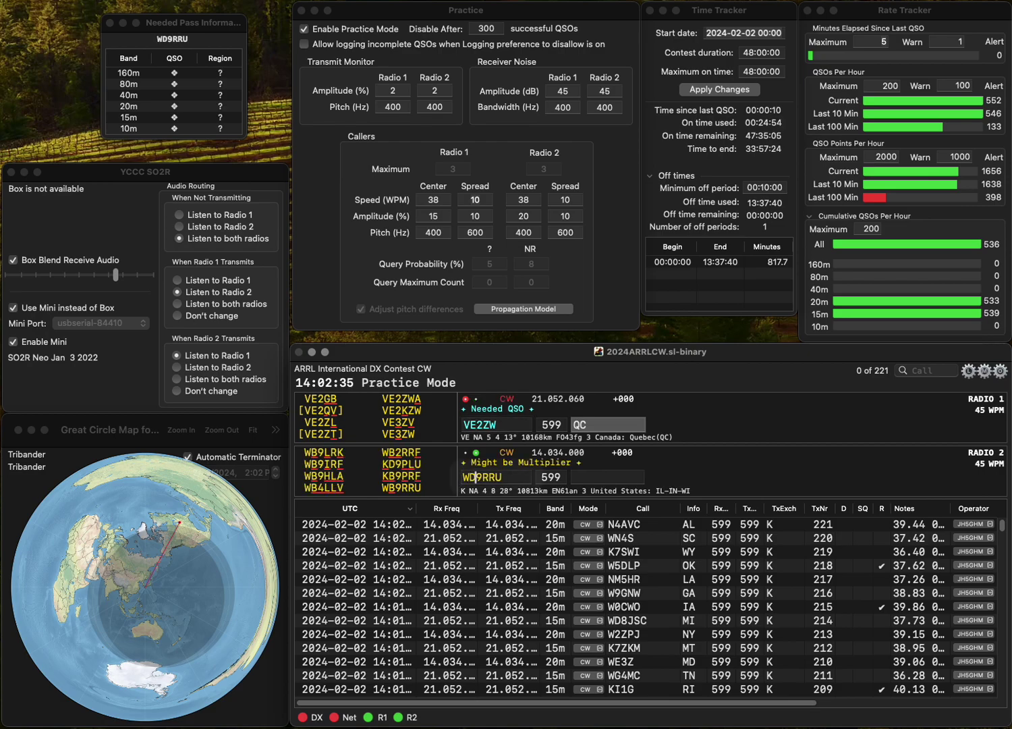
pyautogui.press('Delete')
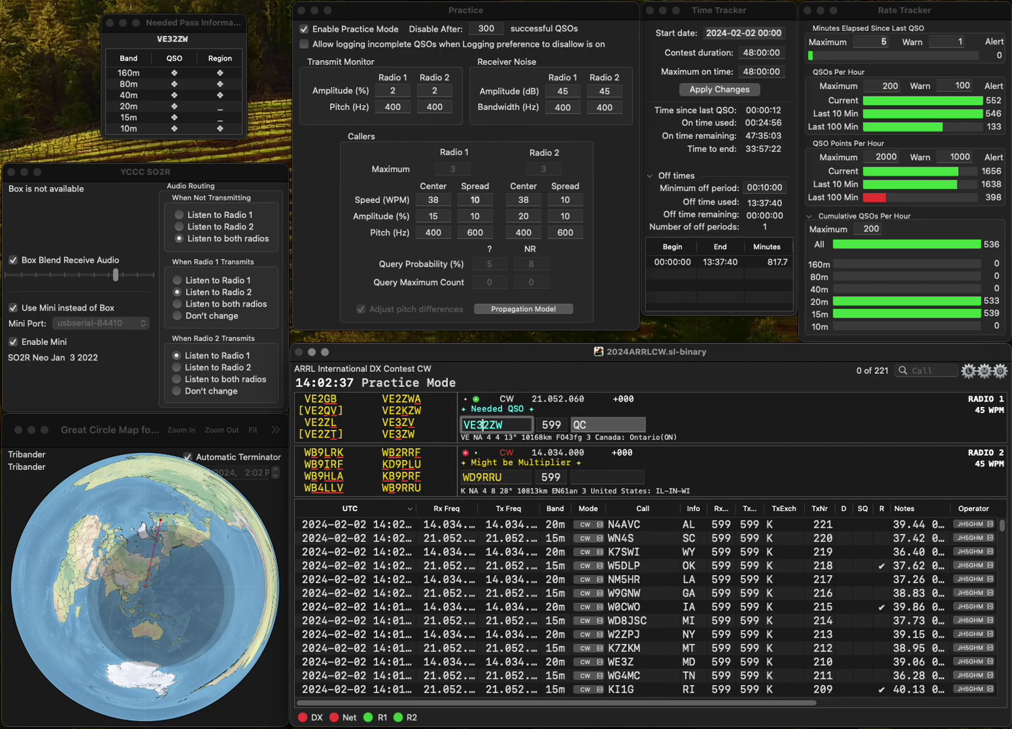
pyautogui.write('3')
pyautogui.press('Return')
pyautogui.press('BackSpace')
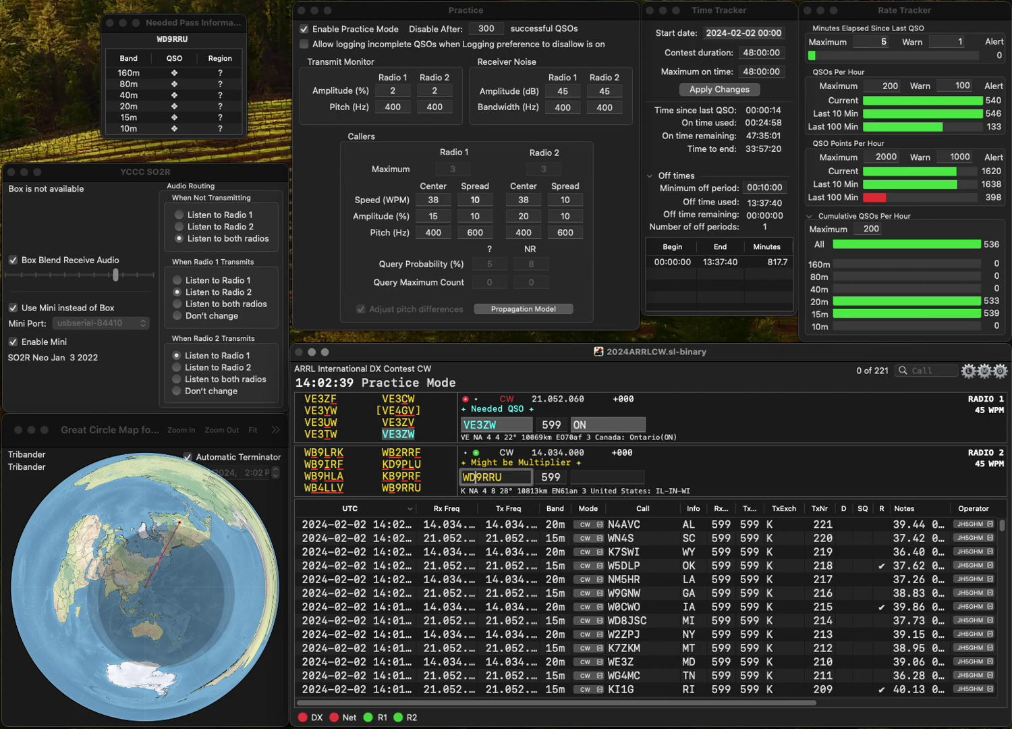
pyautogui.write('B')
pyautogui.press('Return')
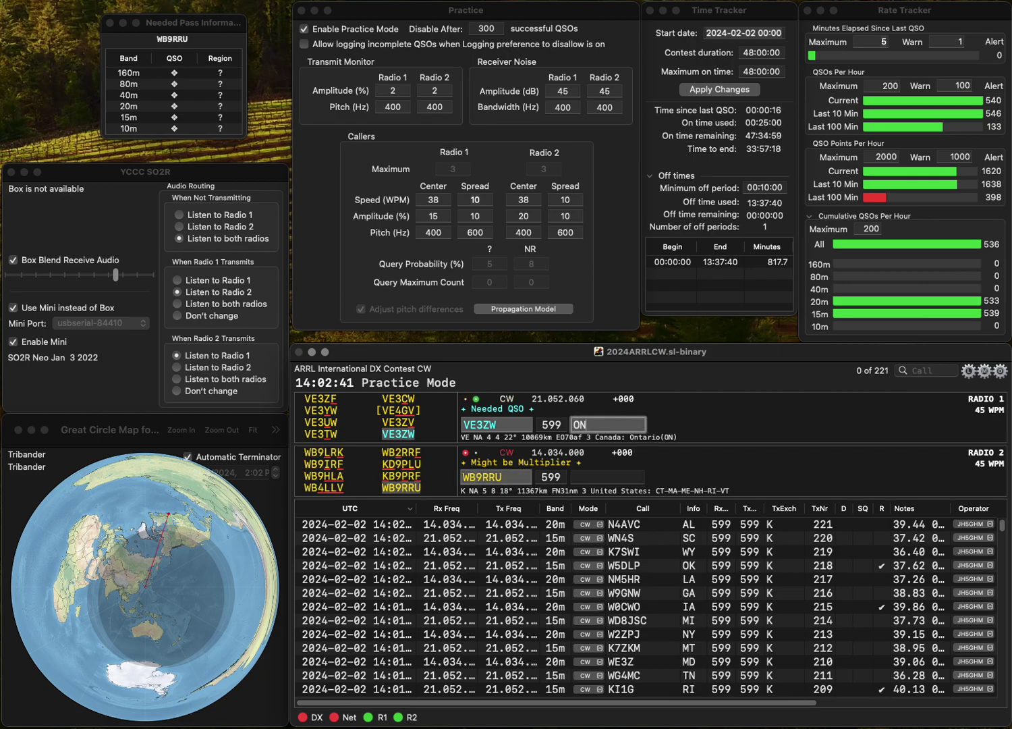
pyautogui.press('Return')
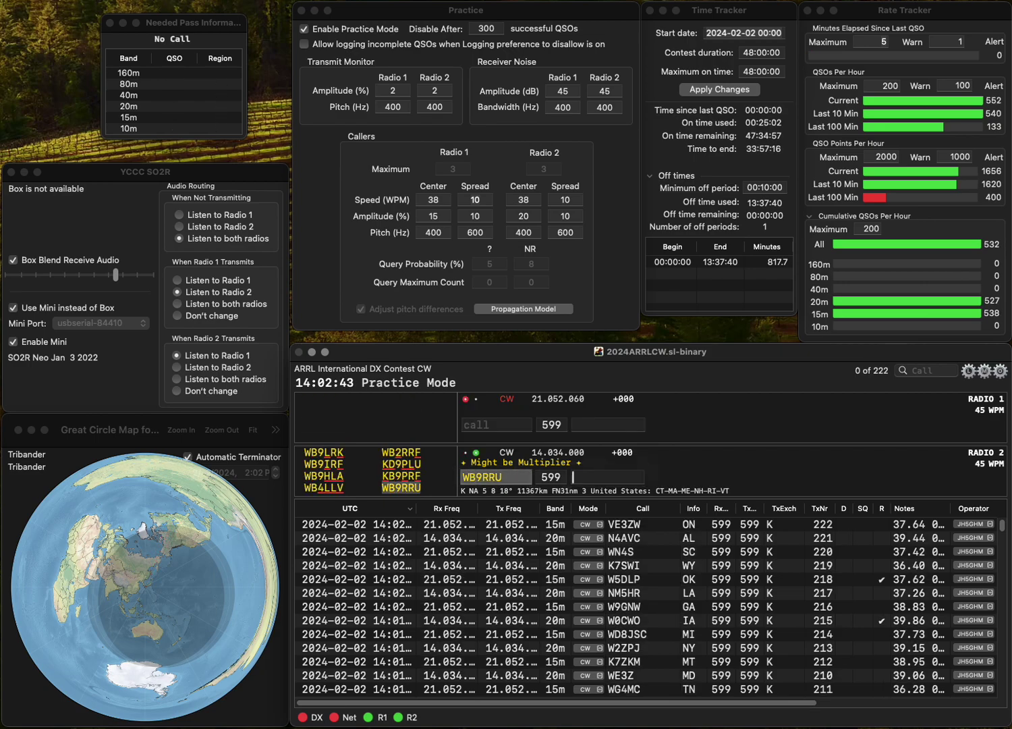
pyautogui.write('VT')
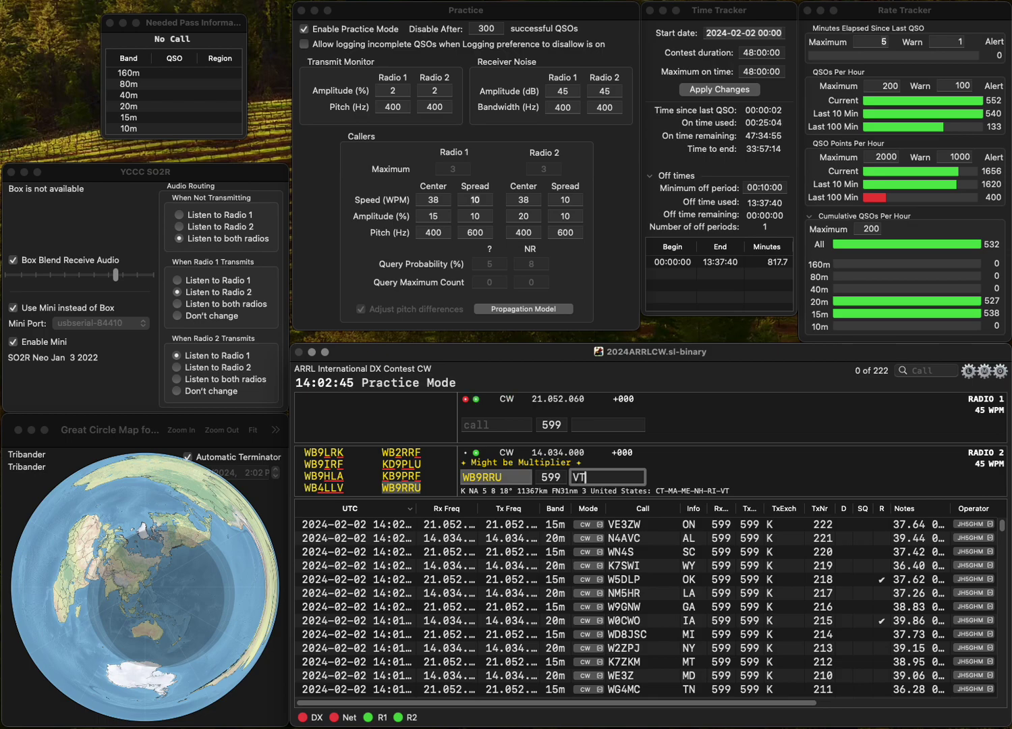
pyautogui.press('Return')
pyautogui.write('W3RDZ')
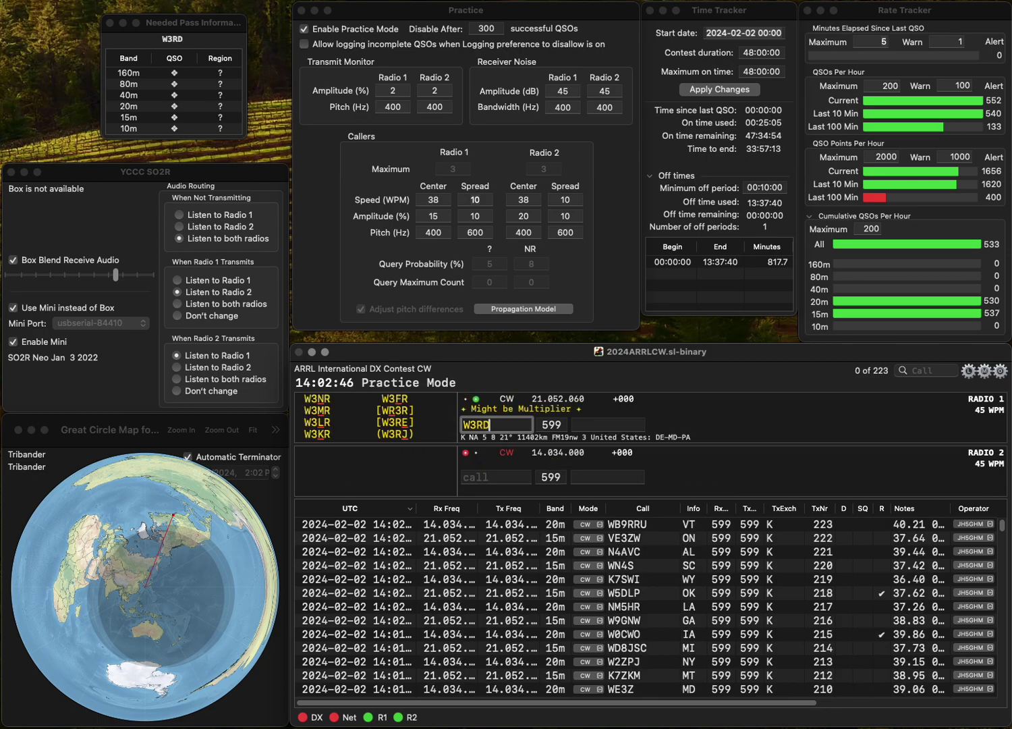
pyautogui.press('Return')
pyautogui.write('W8XRN')
pyautogui.press('Return')
pyautogui.write('DE')
pyautogui.press('Return')
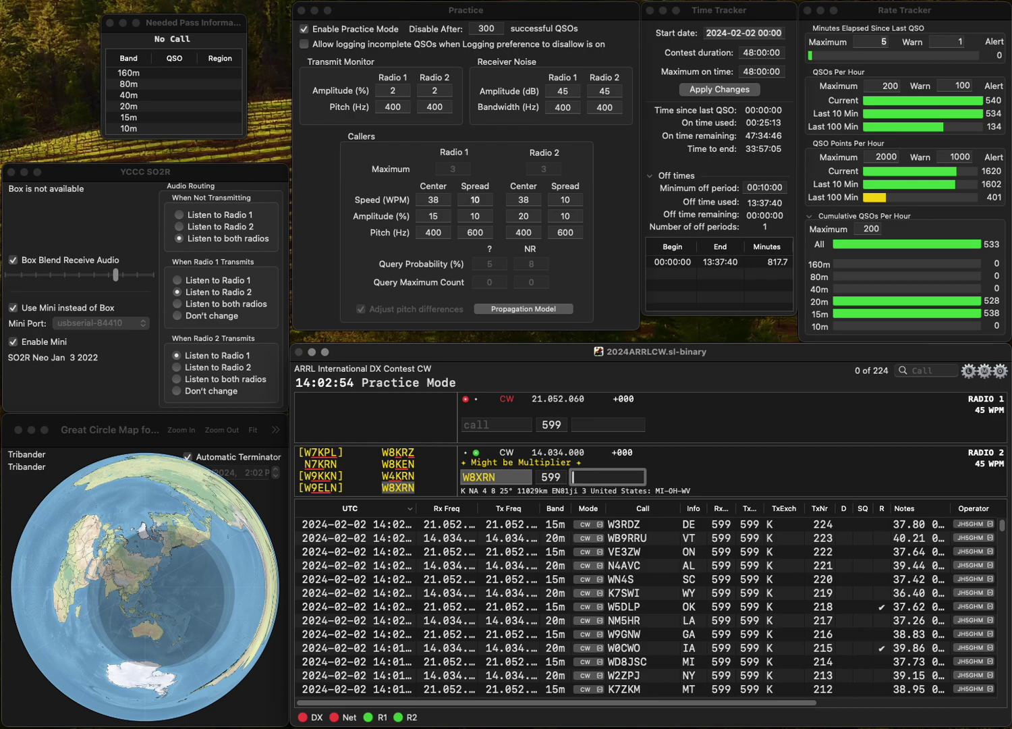
pyautogui.press('Return')
# Send and log WN6K with exchange CA on Radio 1, and query the partial call K on Radio 2.
pyautogui.write('WN6K')
pyautogui.press('Return')
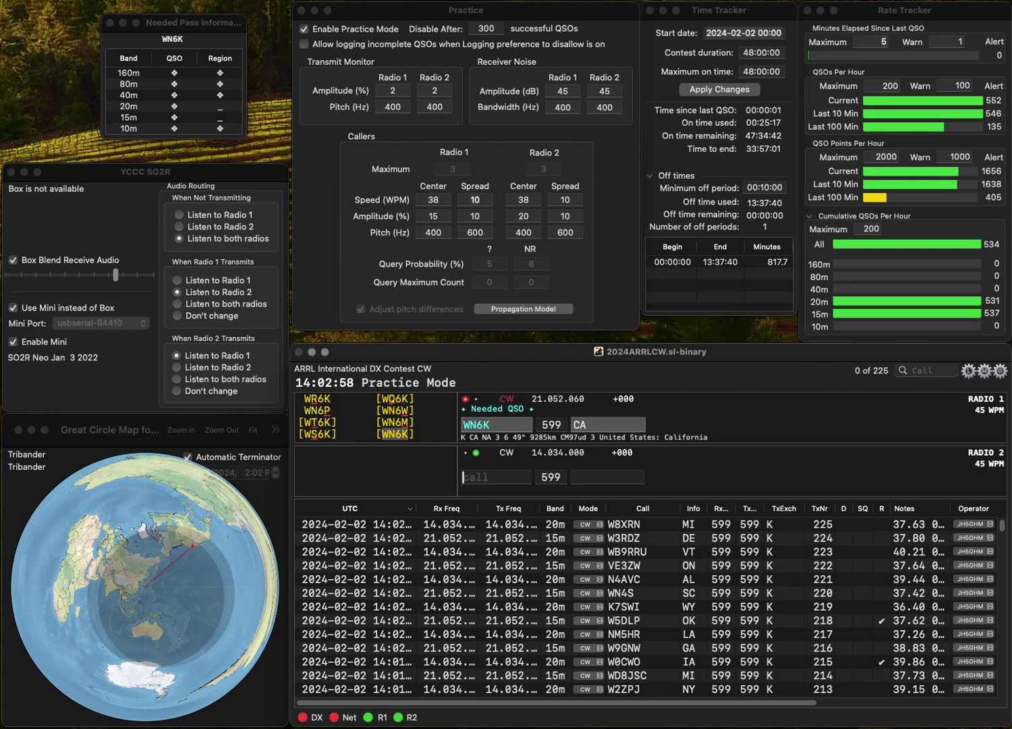
pyautogui.write('K?')
pyautogui.press('Return')
pyautogui.press('Return')
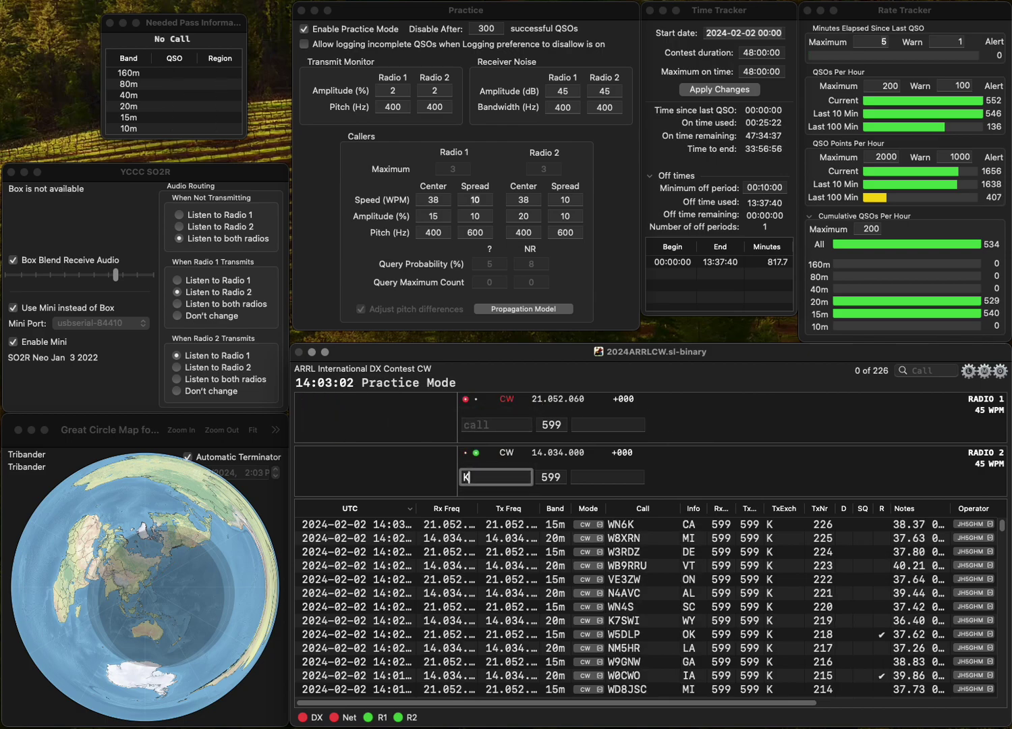
pyautogui.write('4DAI')
pyautogui.press('Return')
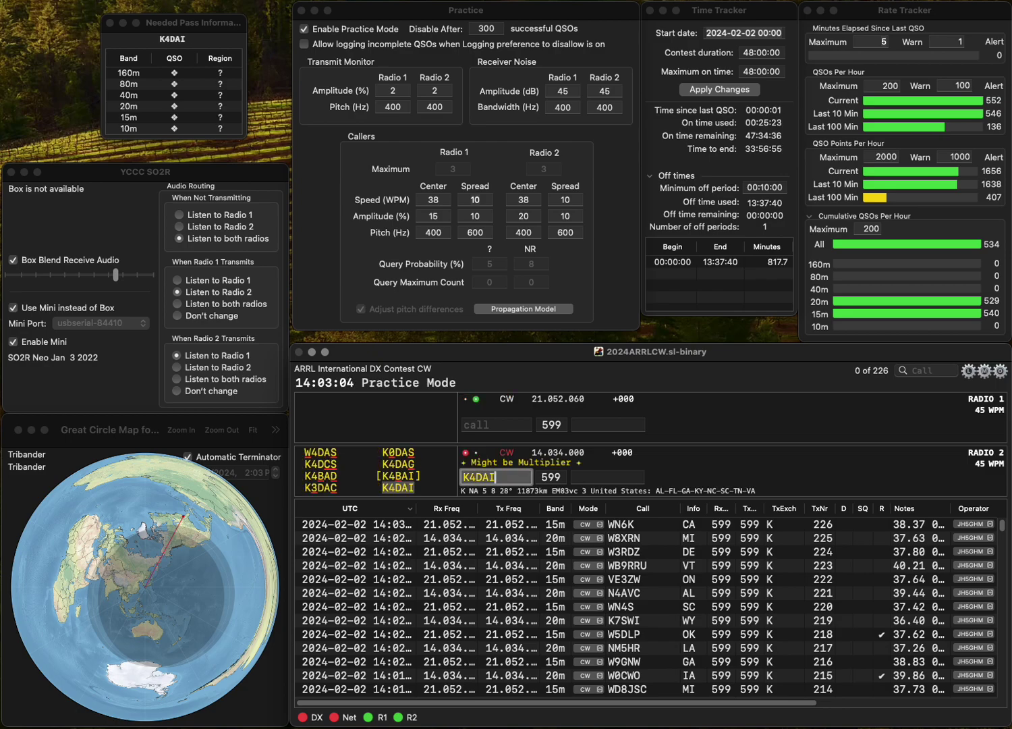
pyautogui.write('VE3PC')
pyautogui.press('Return')
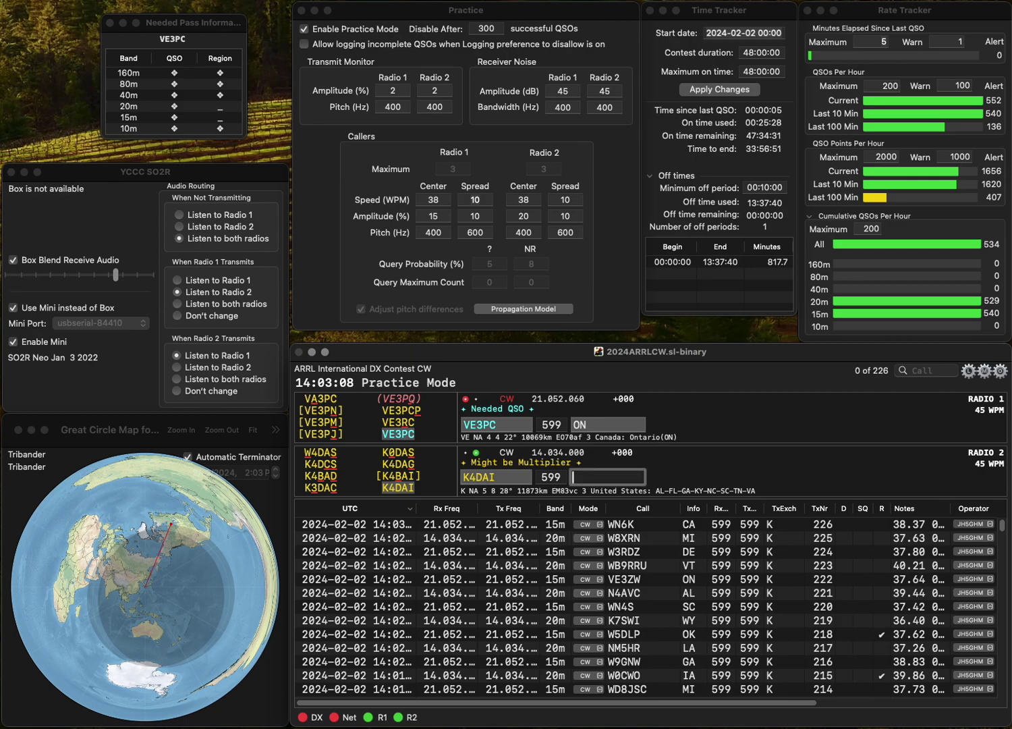
pyautogui.press('Return')
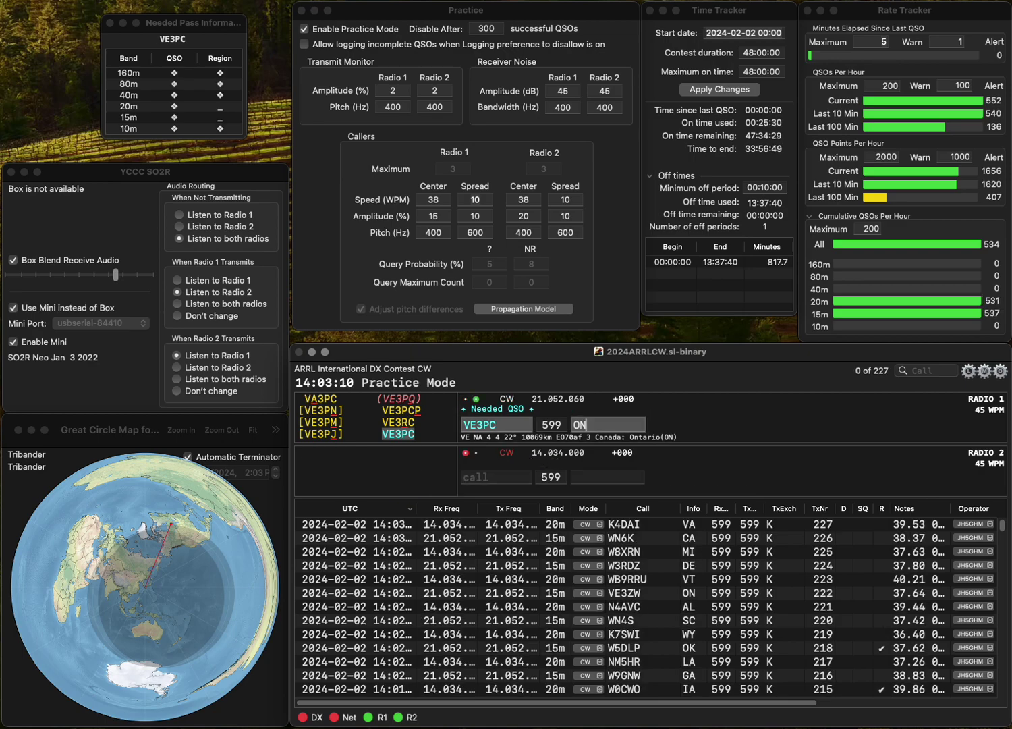
pyautogui.press('Return')
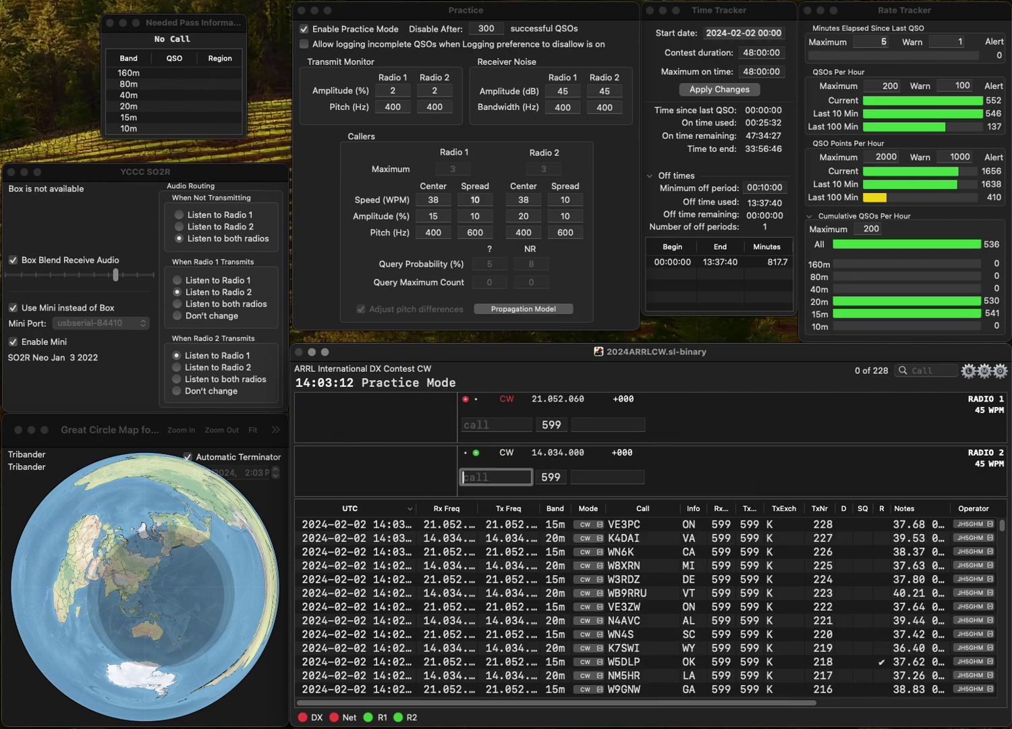
pyautogui.write('K9DXA')
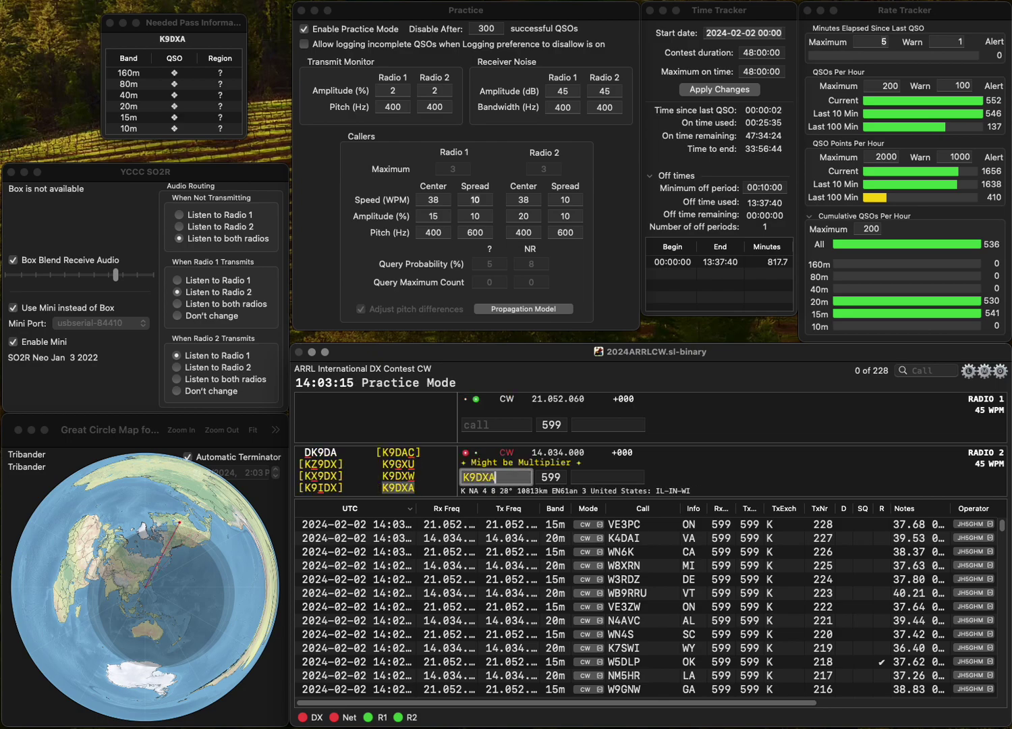
pyautogui.press('Return')
pyautogui.write('KE3')
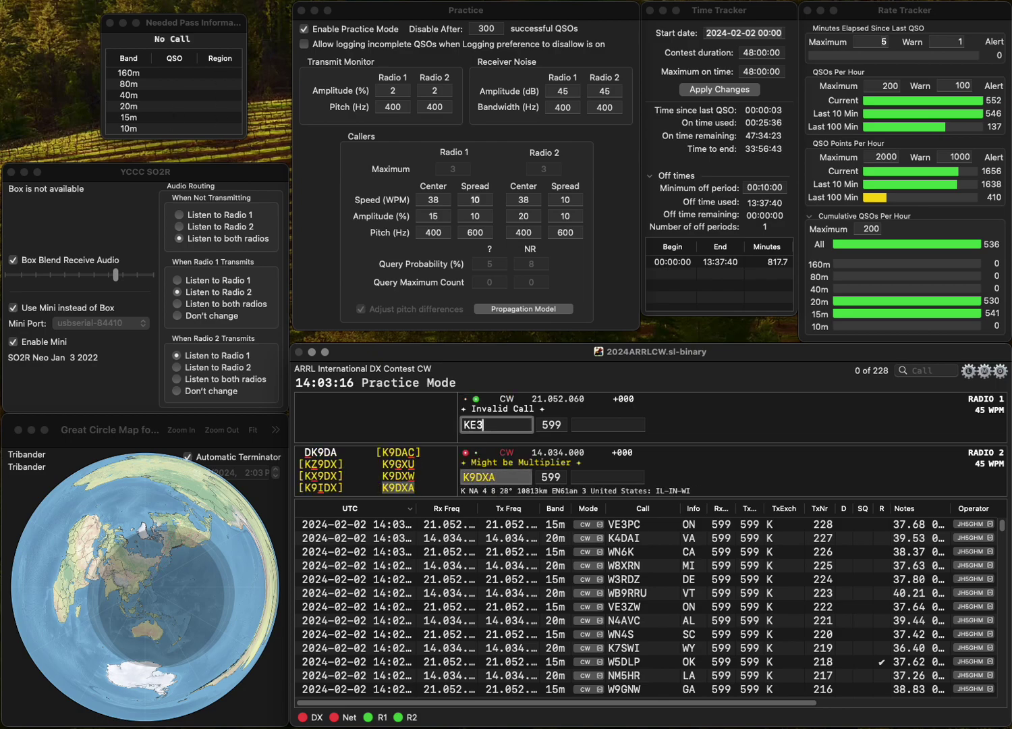
pyautogui.write('X')
pyautogui.press('Return')
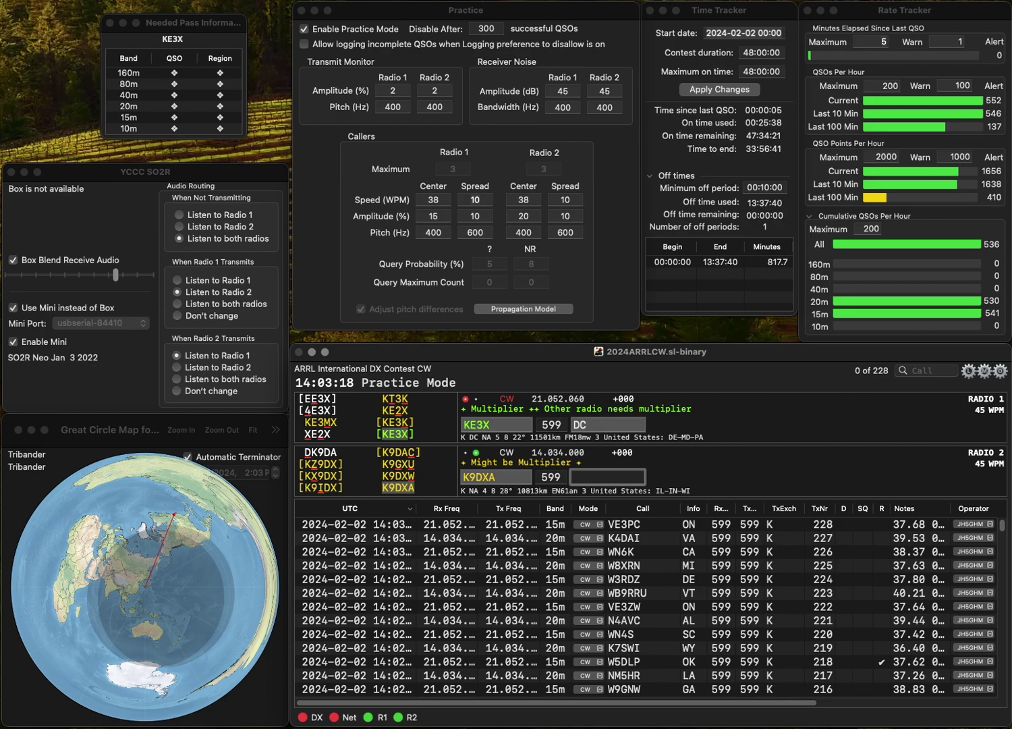
pyautogui.write('IA')
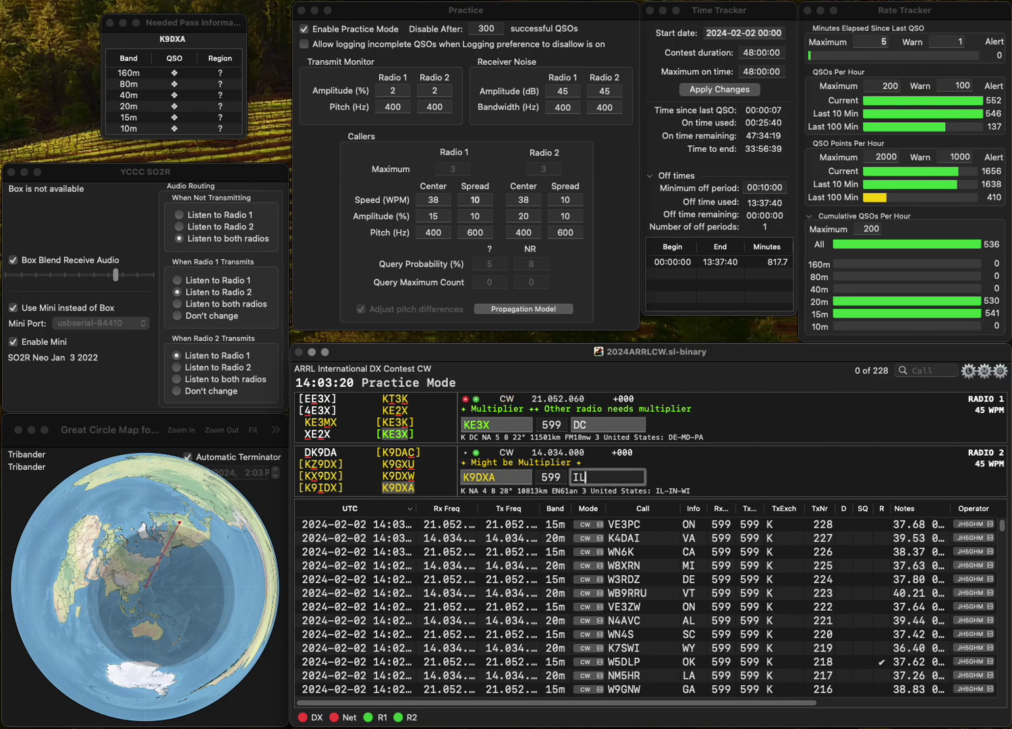
pyautogui.press('Return')
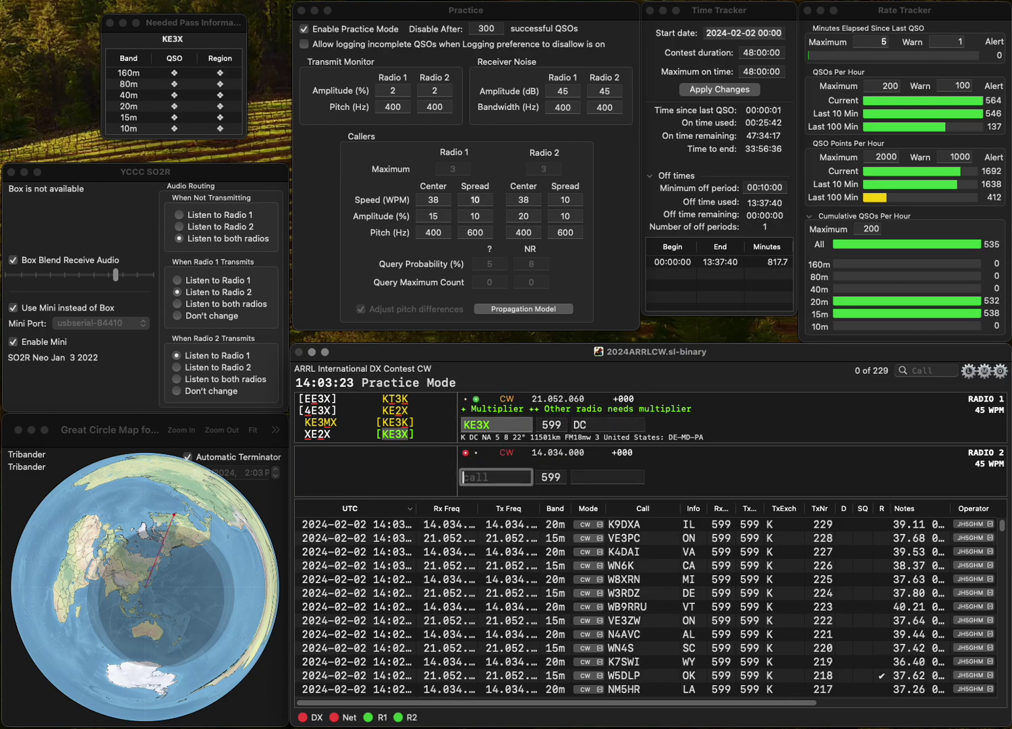
pyautogui.write('WA9P')
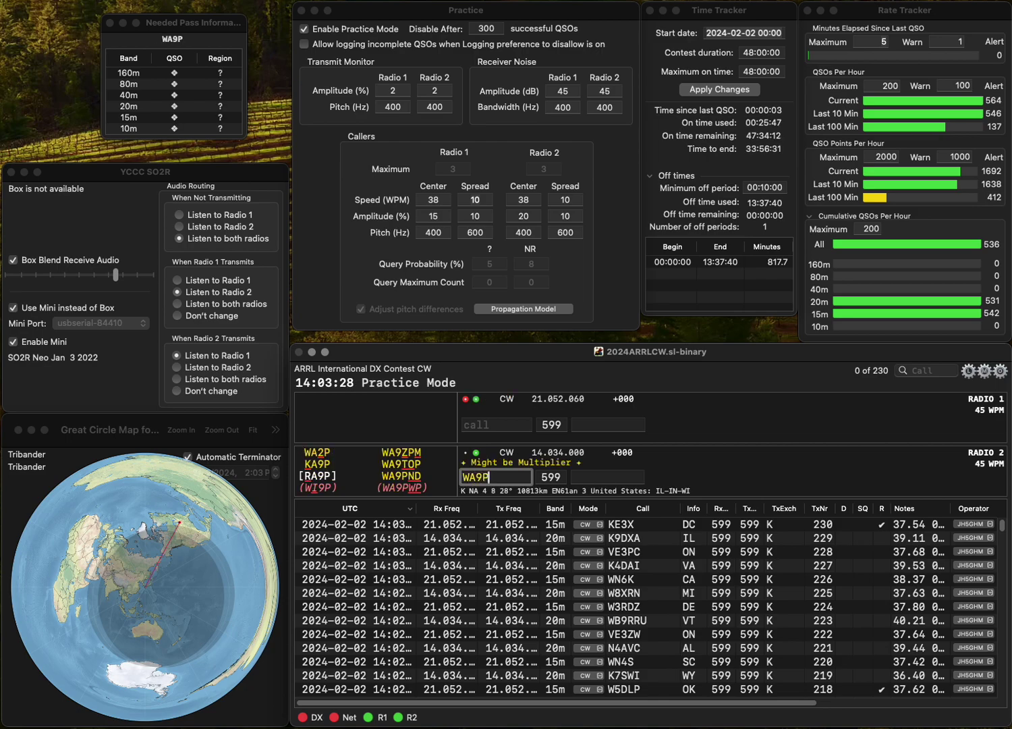
pyautogui.press('BackSpace')
pyautogui.write('LB')
pyautogui.press('Return')
pyautogui.press('Return')
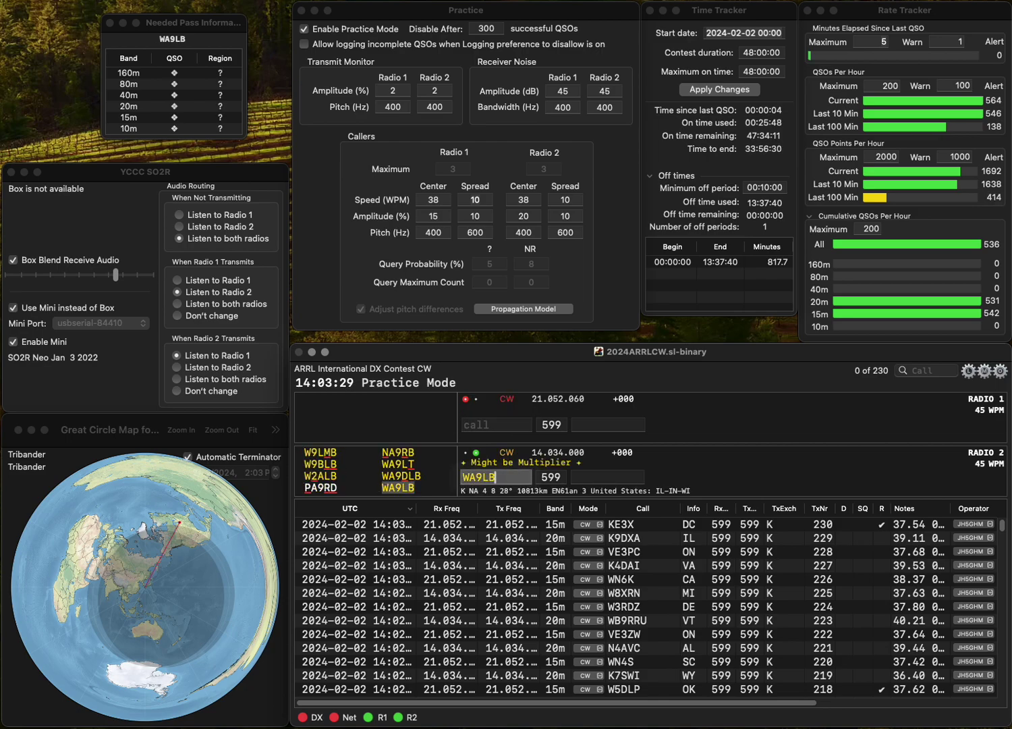
pyautogui.write('W7TA')
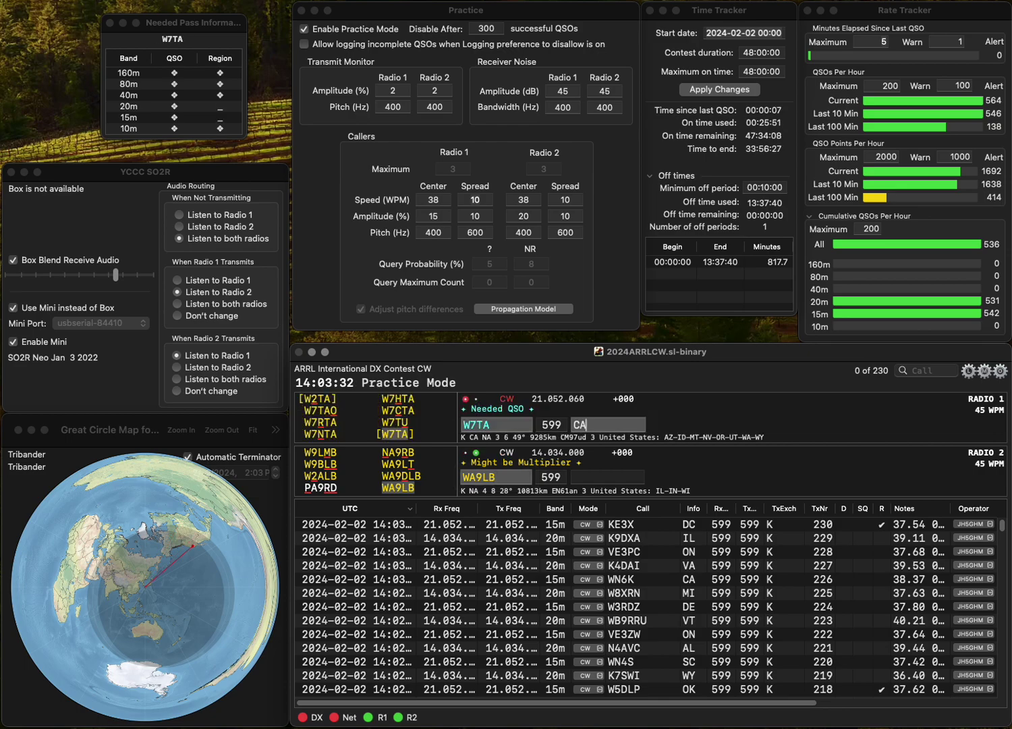
pyautogui.press('Return')
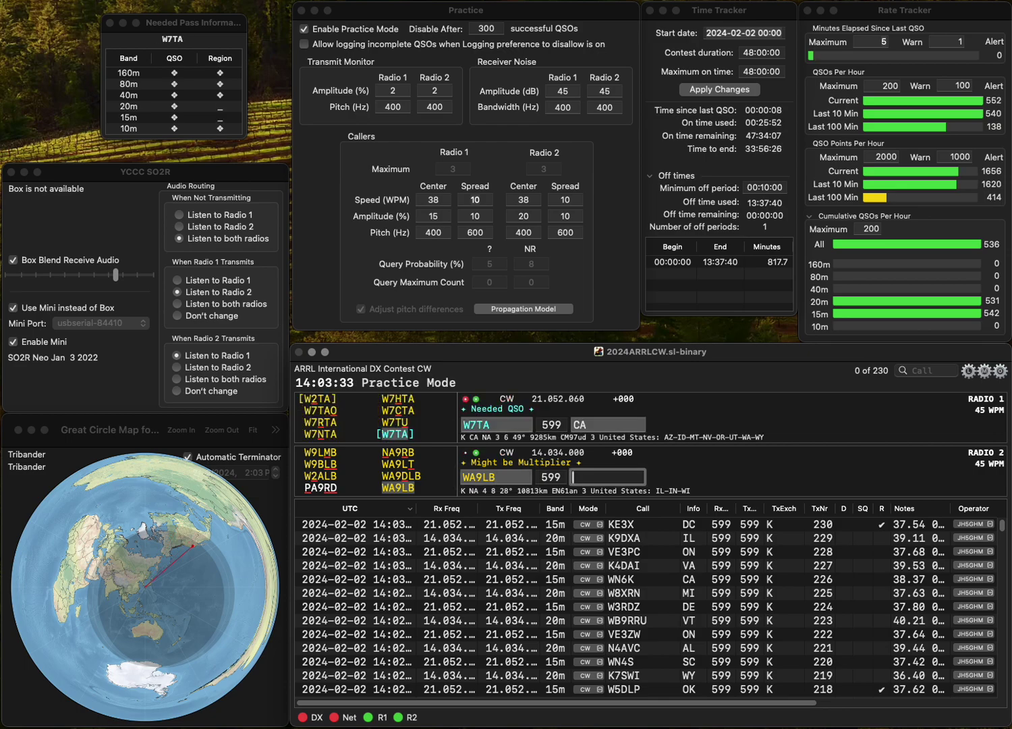
pyautogui.press('Return')
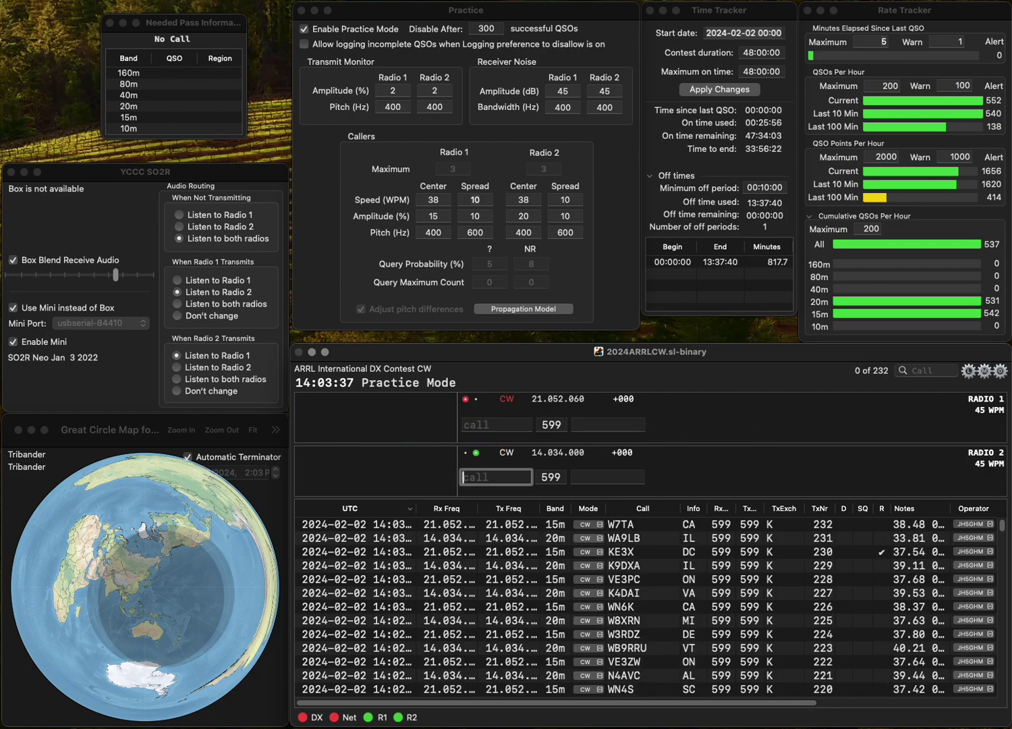
pyautogui.write('NZ1')
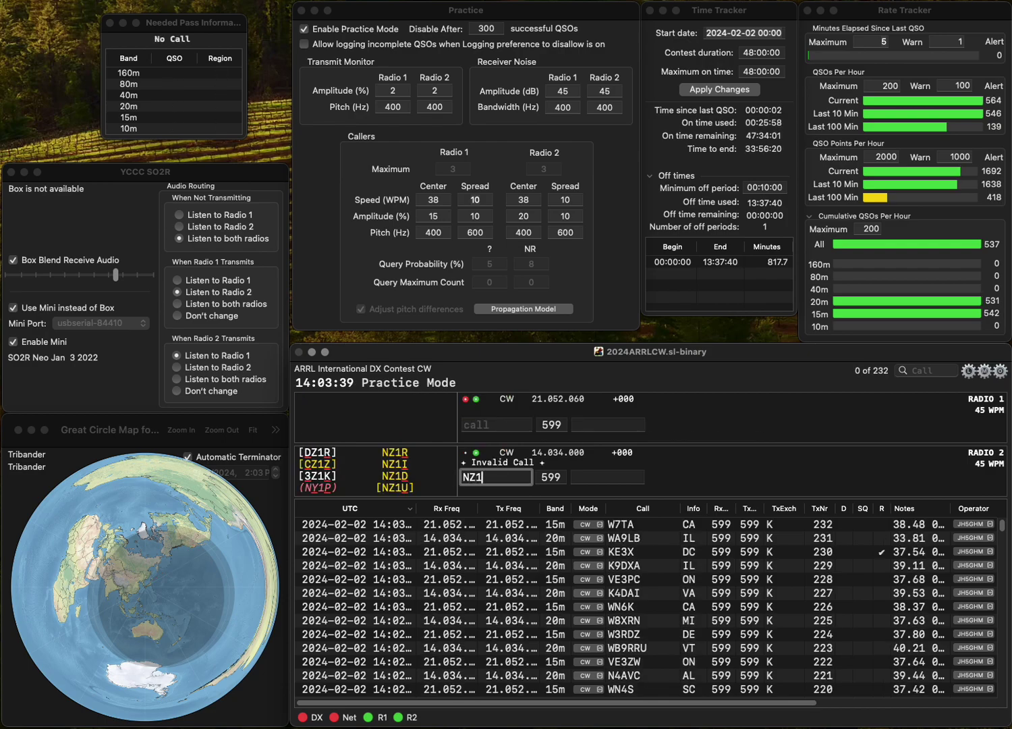
pyautogui.write('D')
pyautogui.press('Return')
pyautogui.write('W5RJJ')
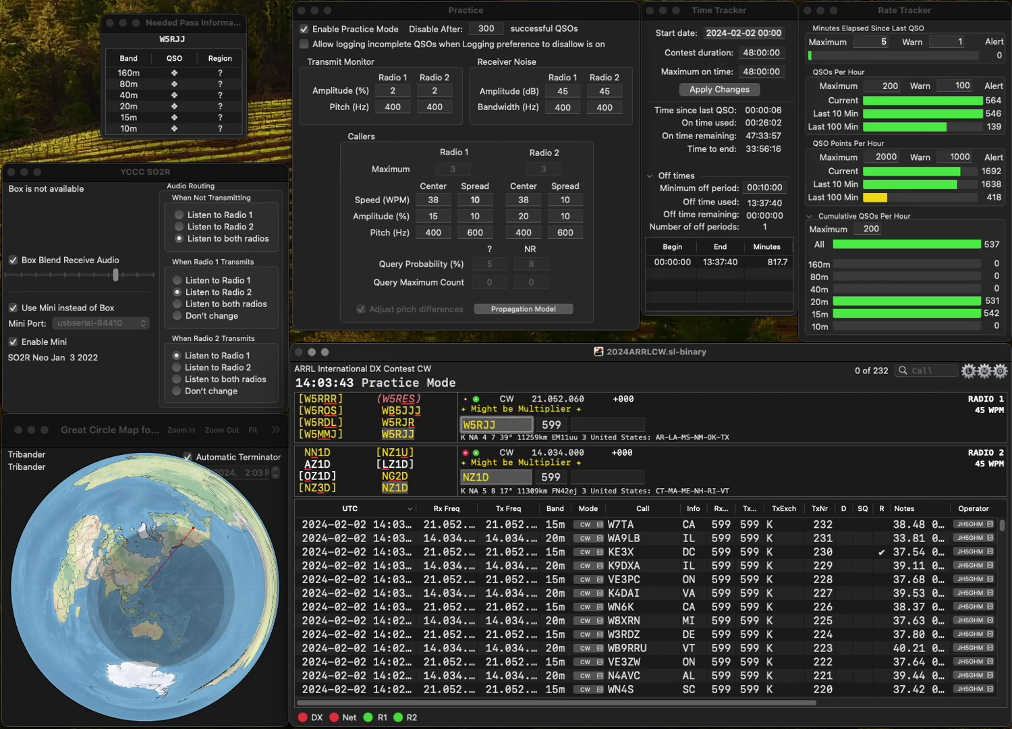
pyautogui.press('Return')
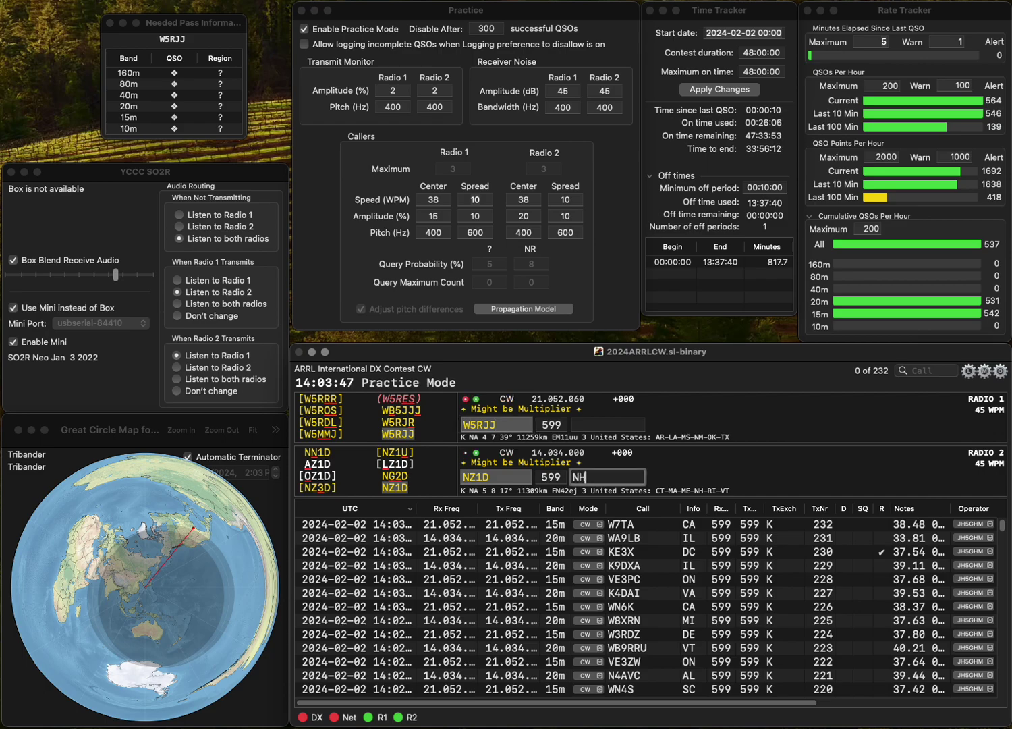
pyautogui.press('Return')
pyautogui.write('O')
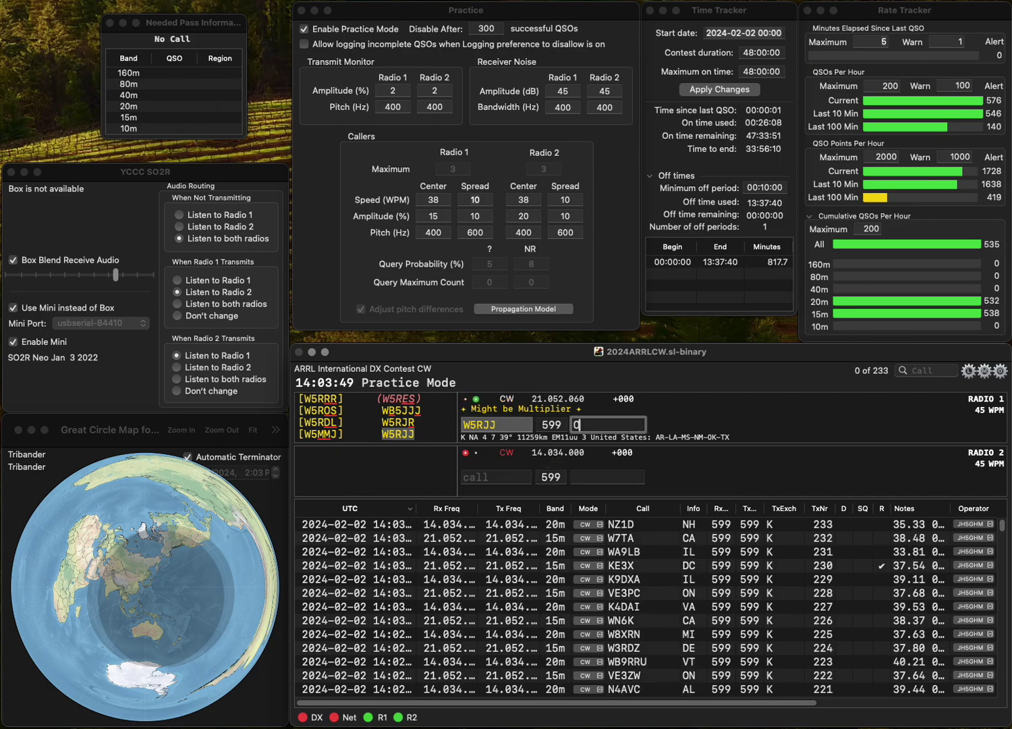
pyautogui.write('K')
pyautogui.press('Return')
# Enter and send the calls WA5FFL on Radio 2 and AH6EZ on Radio 1.
pyautogui.write('WA')
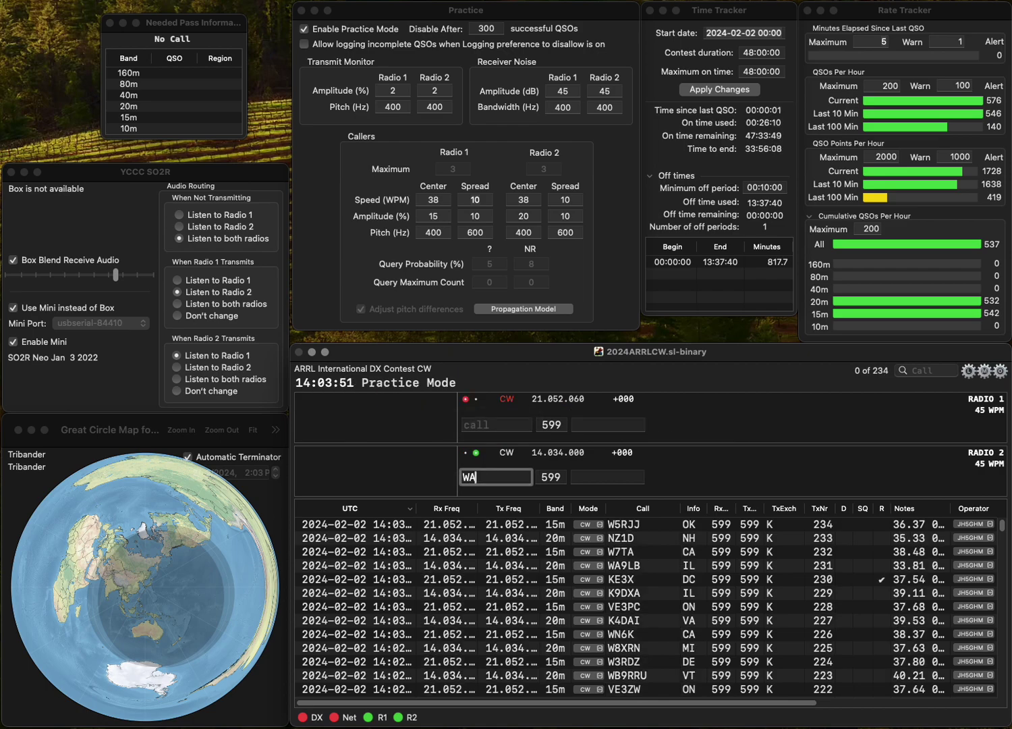
pyautogui.write('5FFL')
pyautogui.press('Return')
pyautogui.write('AH6EZ')
pyautogui.press('Return')
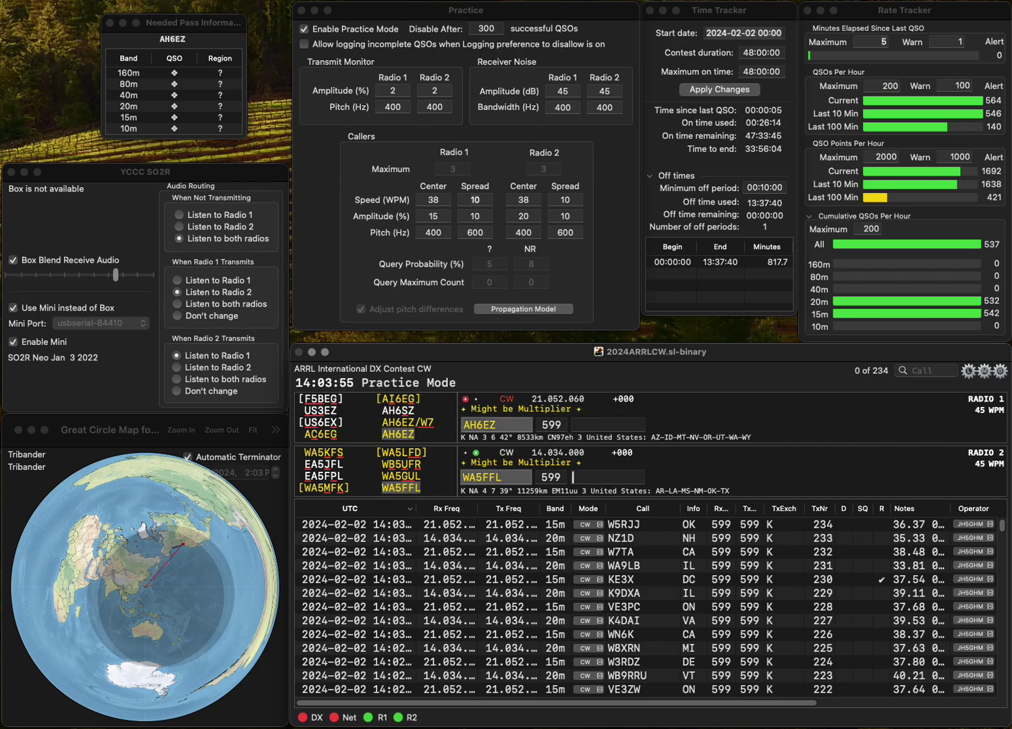
pyautogui.write('TX')
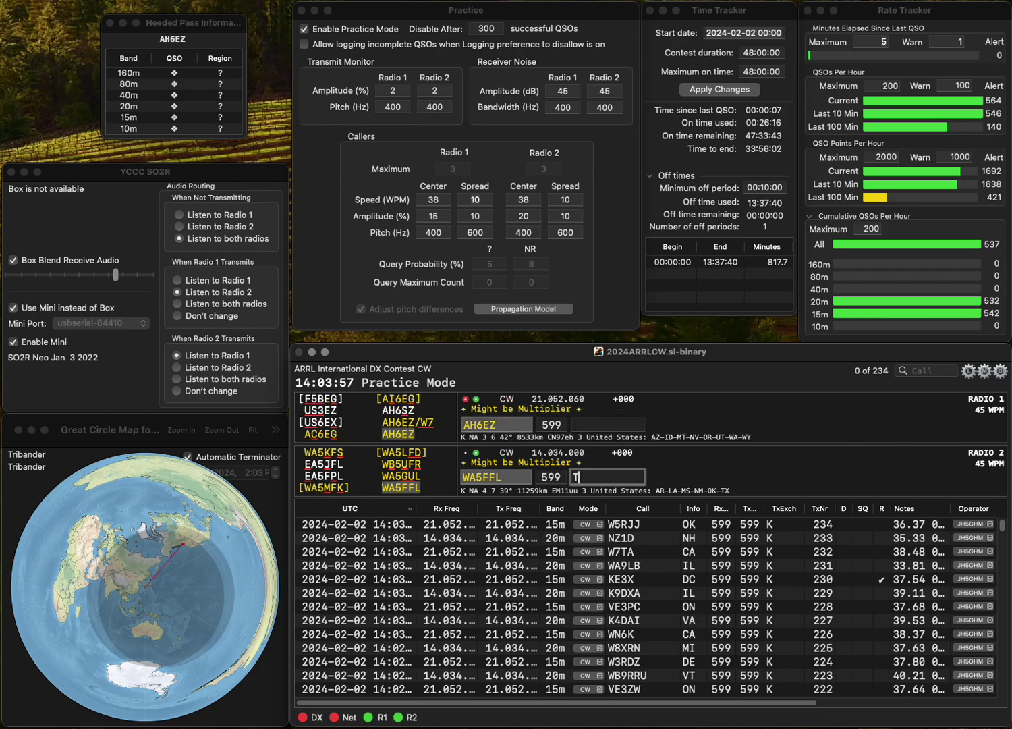
pyautogui.press('Return')
pyautogui.write('WA')
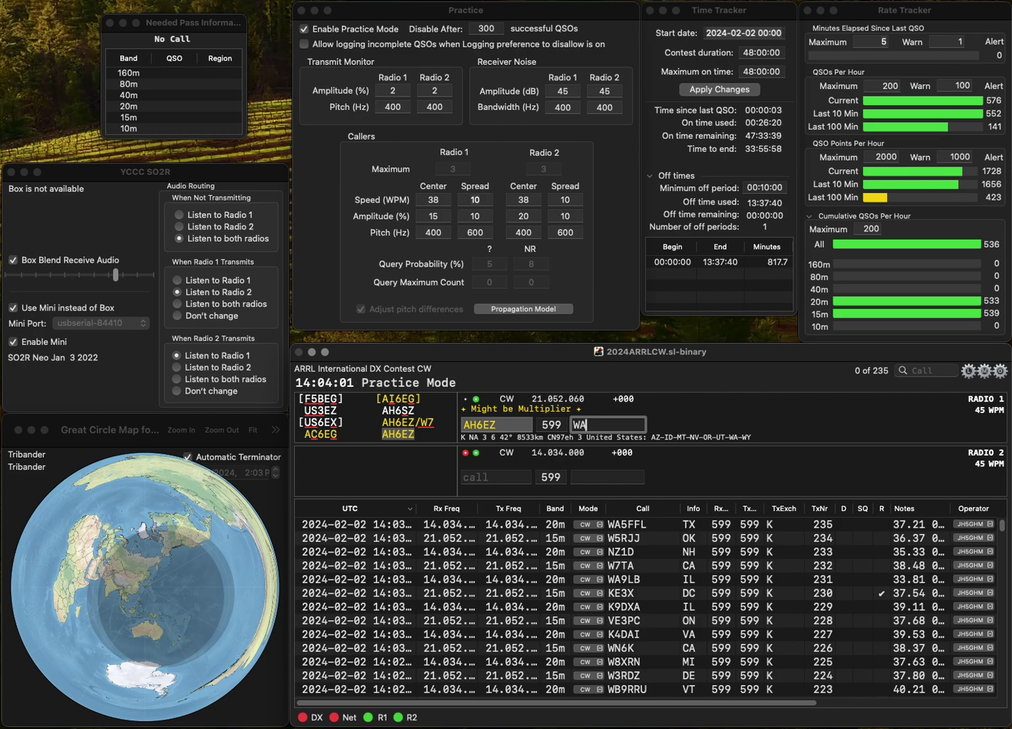
pyautogui.press('Return')
# Query a partially copied call on Radio 2 and enter the partial call VE3 on Radio 1.
pyautogui.write('WAN')
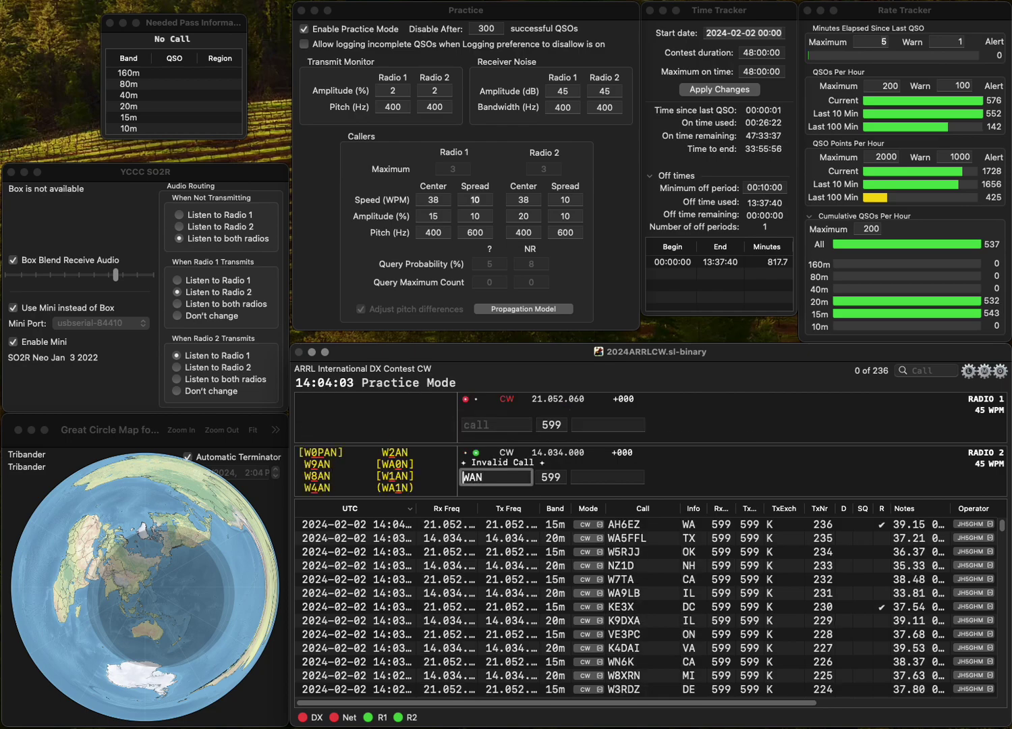
pyautogui.write('S')
pyautogui.press('Return')
pyautogui.write('VE3')
pyautogui.write('KE5')
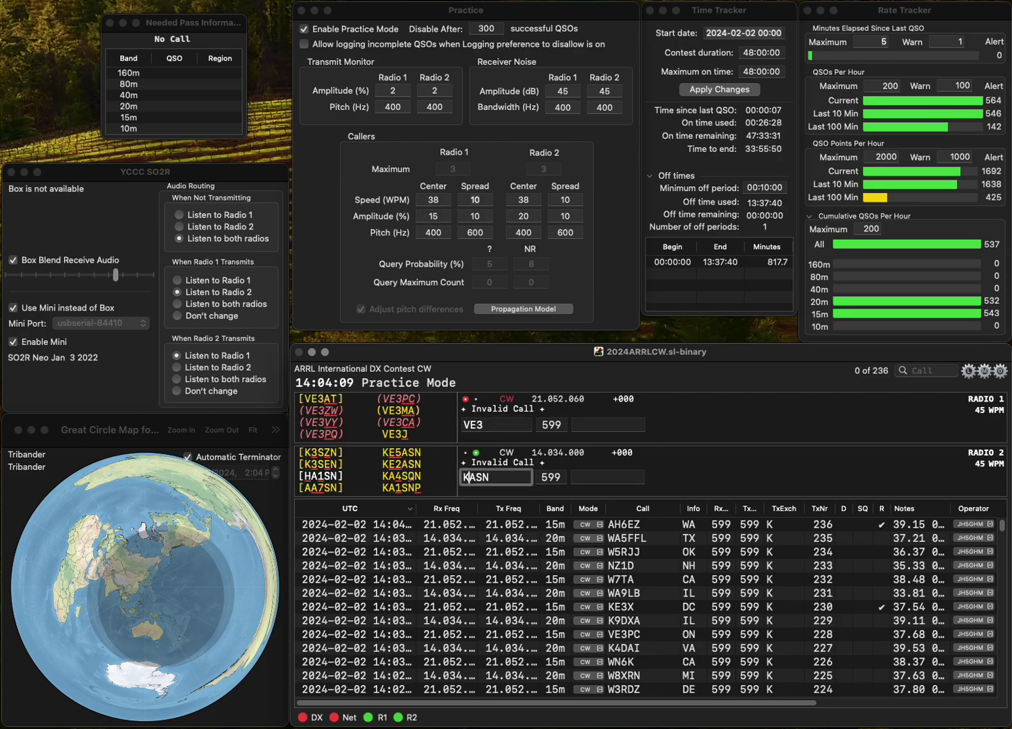
pyautogui.press('Up')
pyautogui.press('Return')
pyautogui.press('Down')
pyautogui.press('Return')
pyautogui.press('BackSpace')
pyautogui.write('5')
pyautogui.press('Tab')
pyautogui.write('OK')
pyautogui.press('Return')
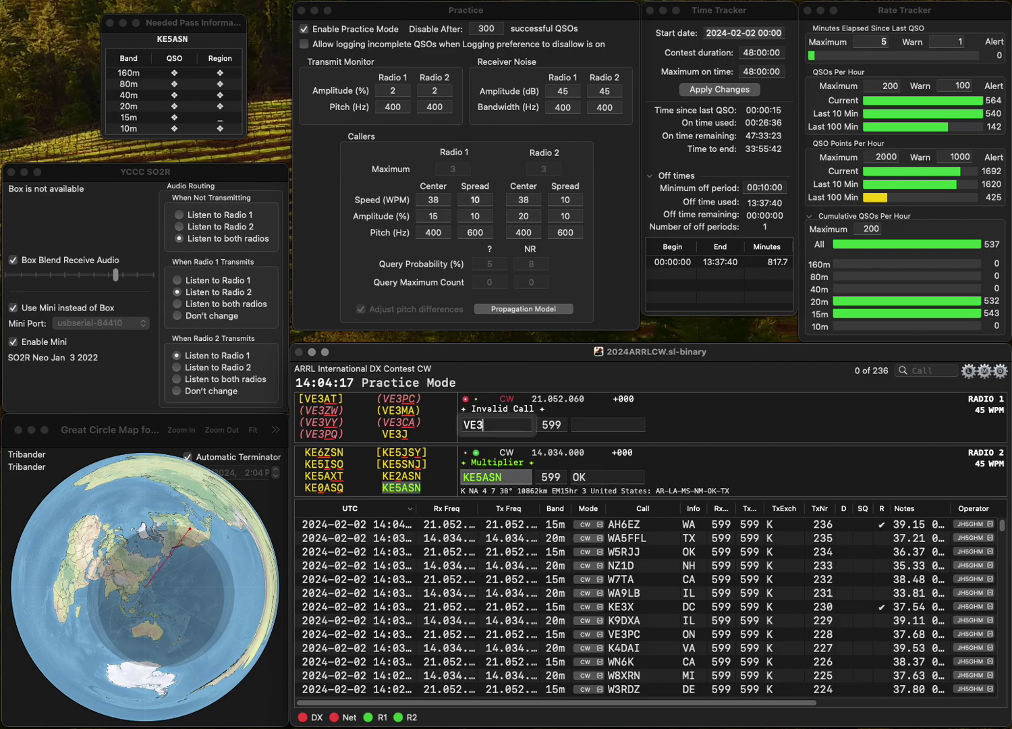
pyautogui.press('BackSpace')
pyautogui.write('2QZJ')
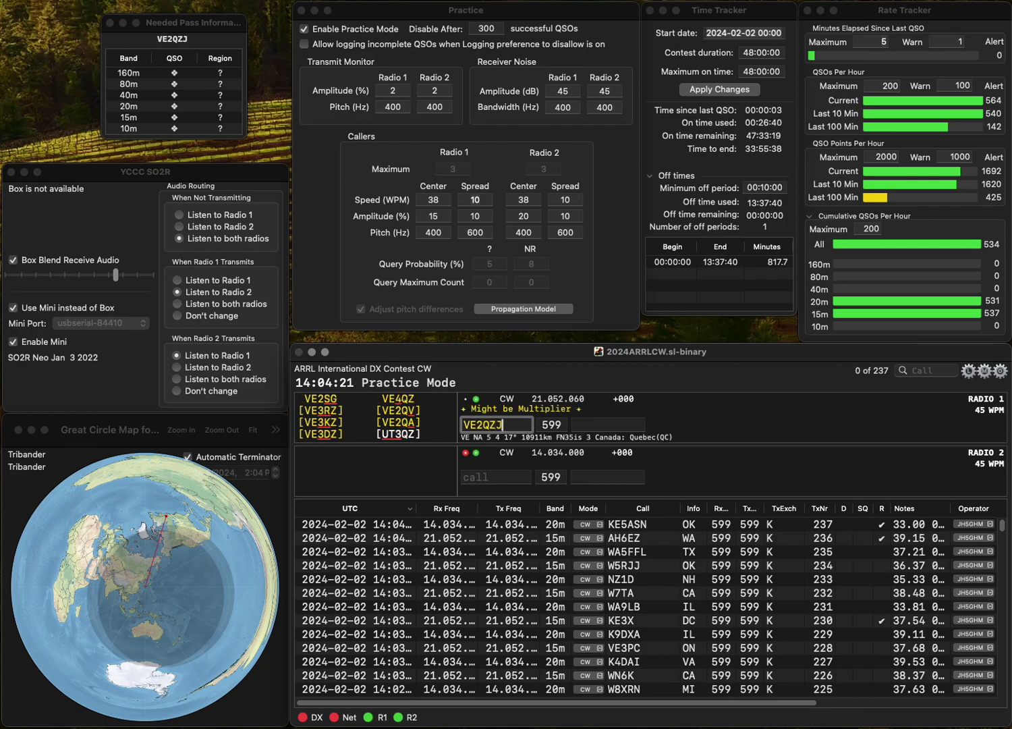
pyautogui.press('BackSpace')
pyautogui.press('BackSpace')
pyautogui.write('GL')
pyautogui.press('Return')
pyautogui.write('KO')
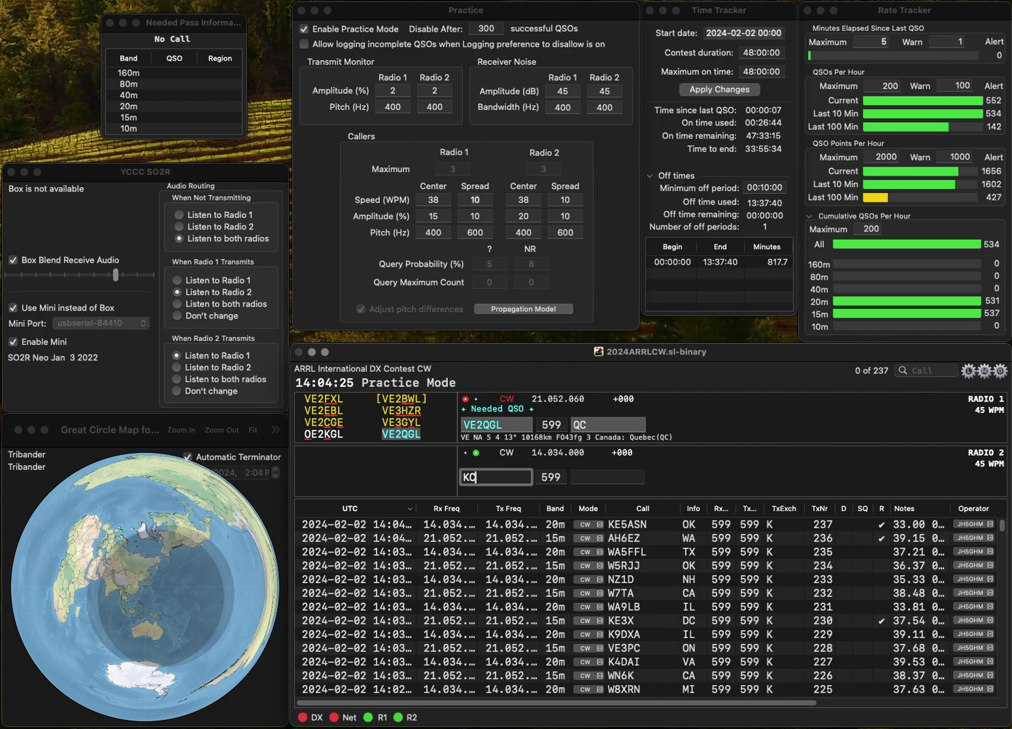
pyautogui.write('MY')
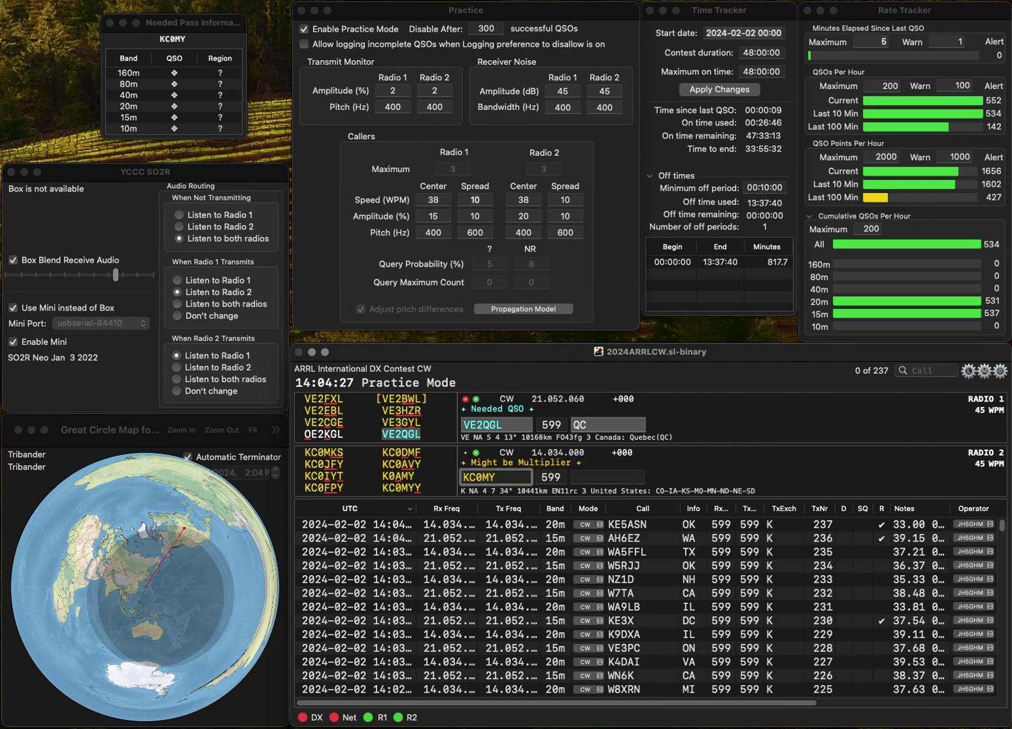
pyautogui.write('Y')
pyautogui.press('Return')
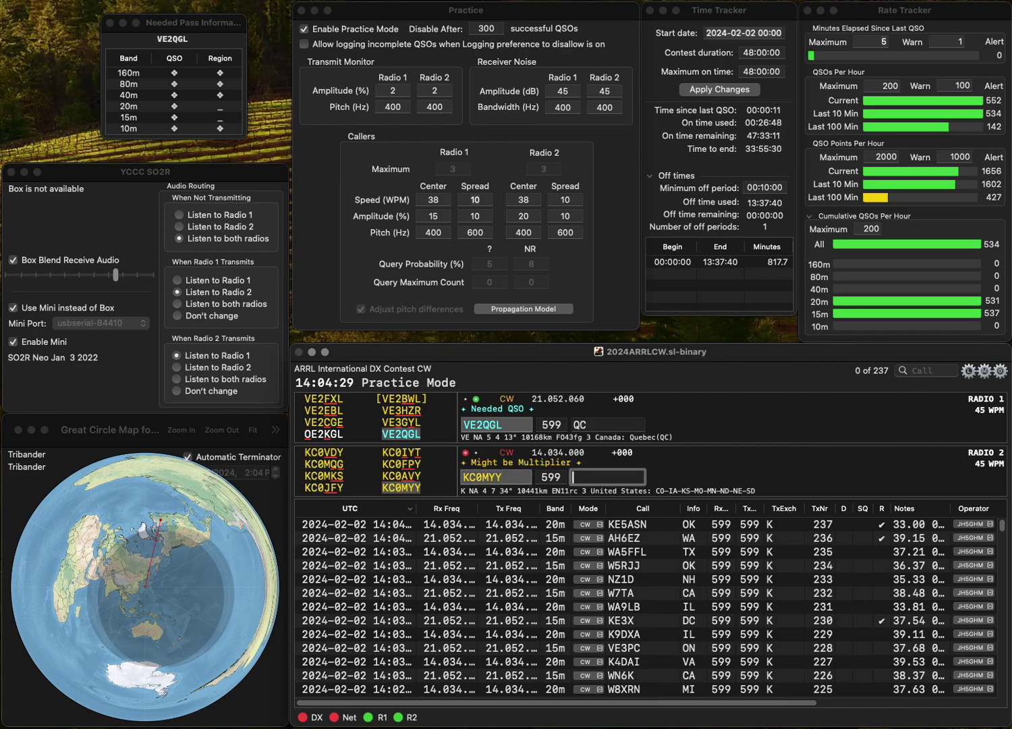
pyautogui.press('Return')
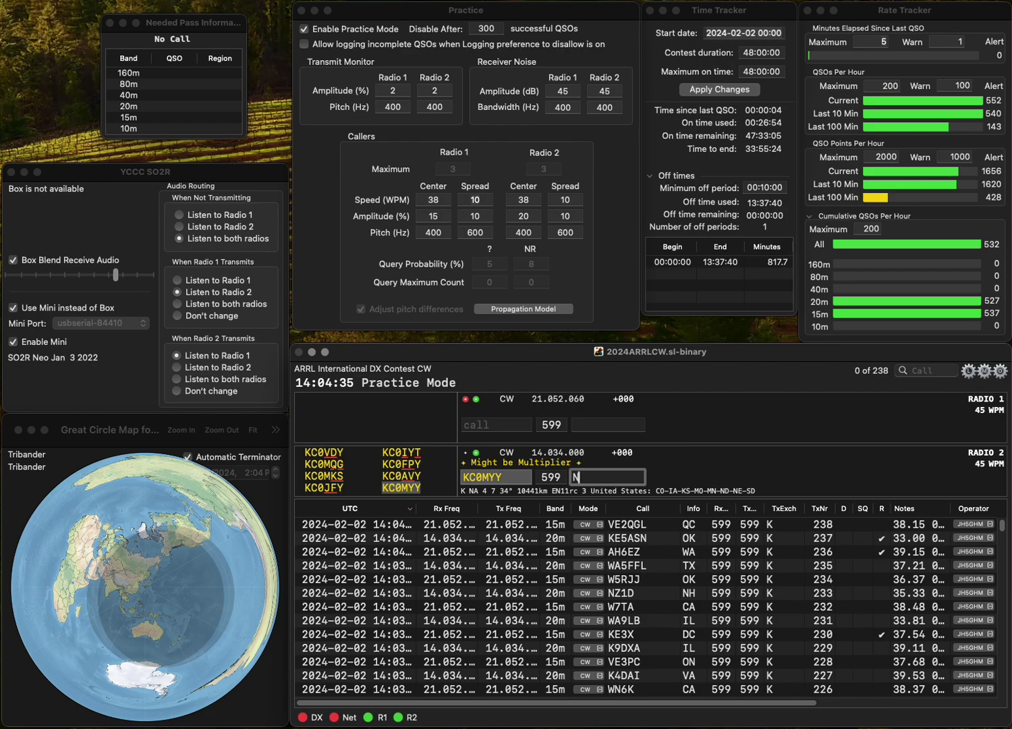
pyautogui.write('ND')
pyautogui.press('Return')
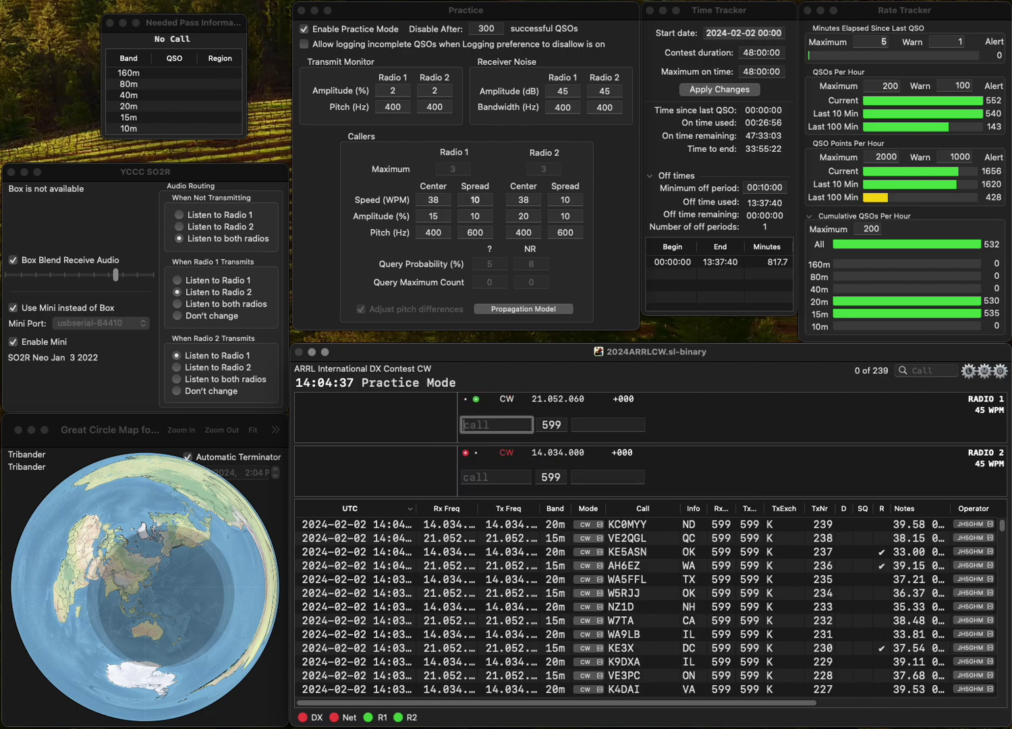
# Query the partial calls WA on Radio 1 and W on Radio 2.
pyautogui.write('WA')
pyautogui.press('Return')
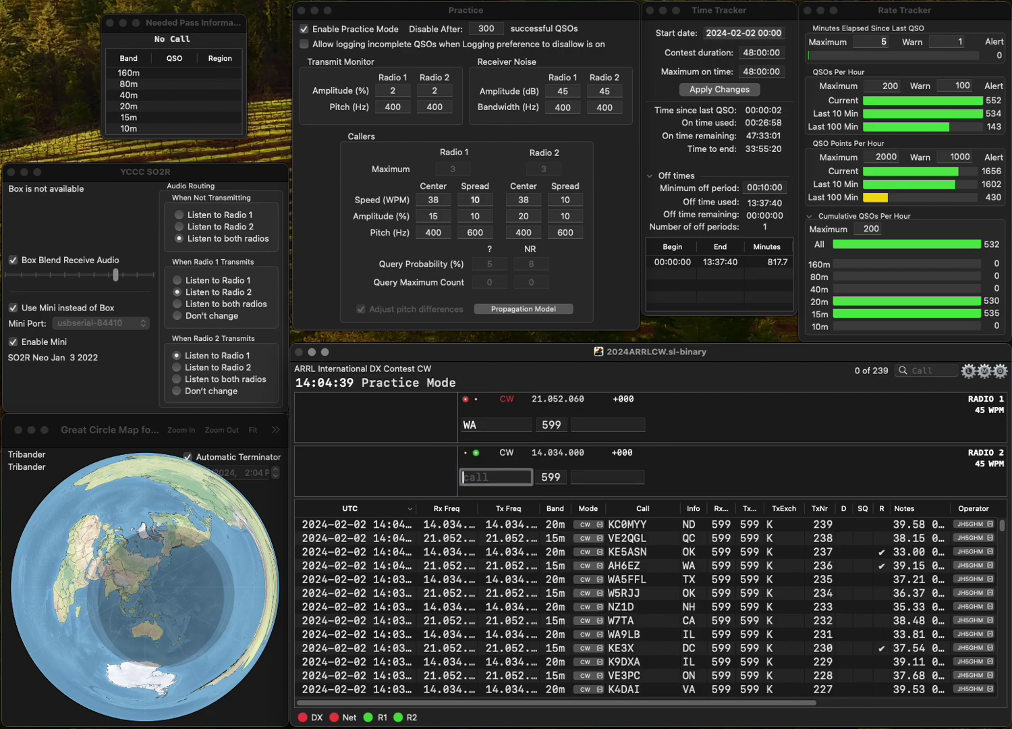
pyautogui.write('W')
pyautogui.press('Return')
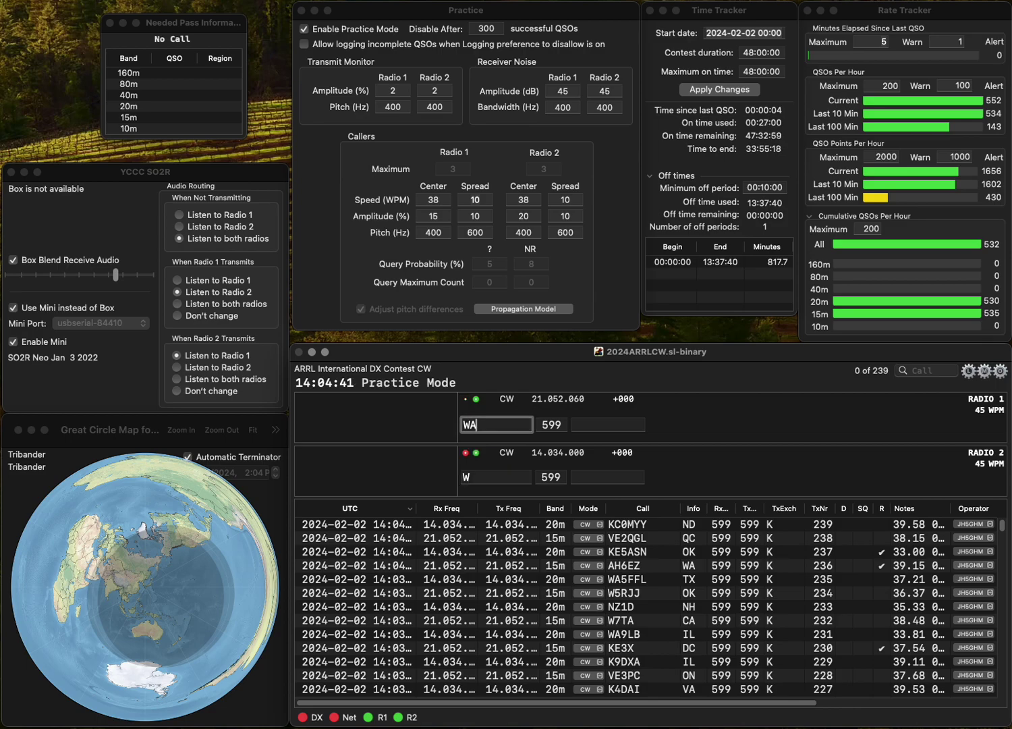
# Extend the Radio 1 partial call to WA2 and query the callers on both radios again.
pyautogui.write('2')
pyautogui.press('Return')
pyautogui.press('Return')
pyautogui.press('Return')
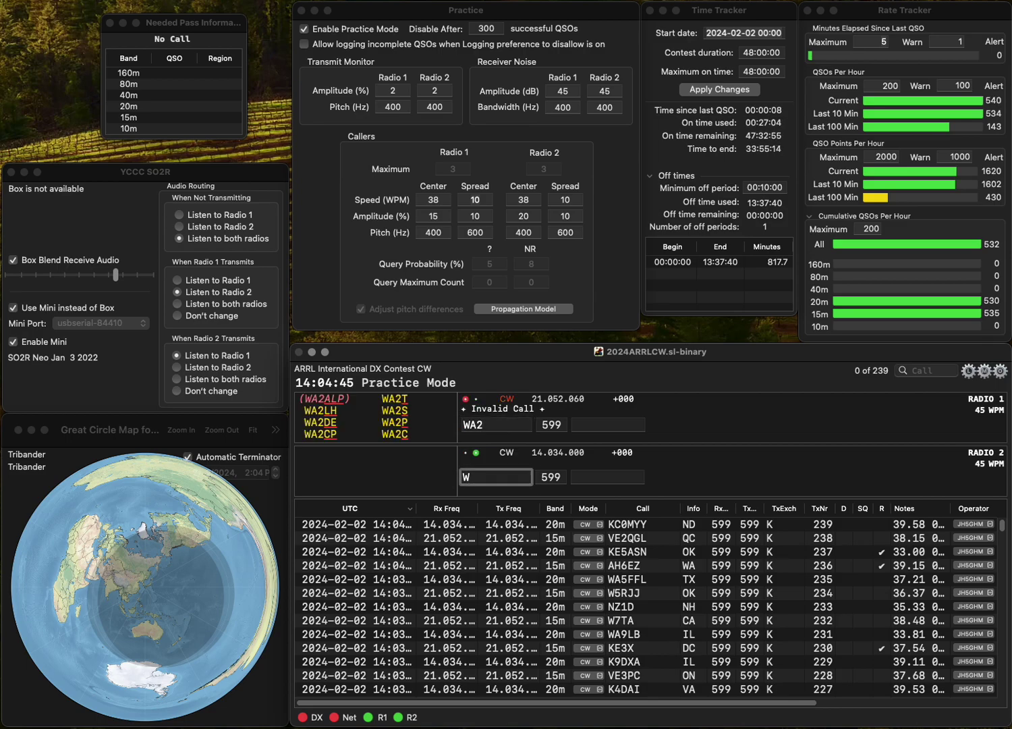
pyautogui.write('6MG')
pyautogui.press('\\')
pyautogui.write('BO/')
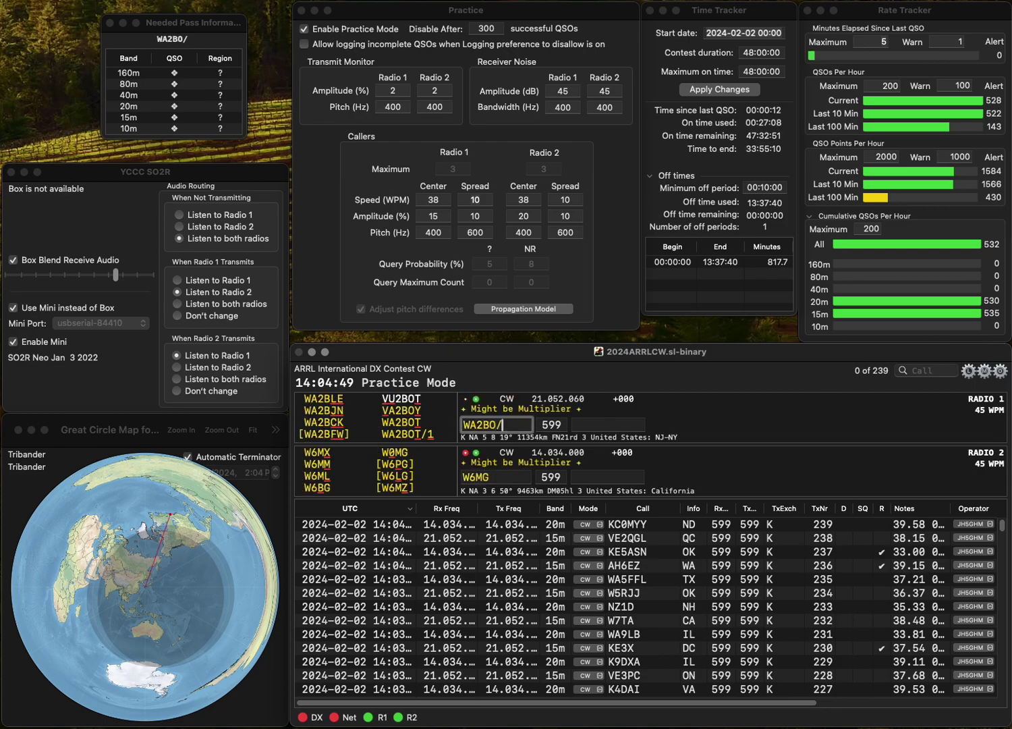
pyautogui.write('T')
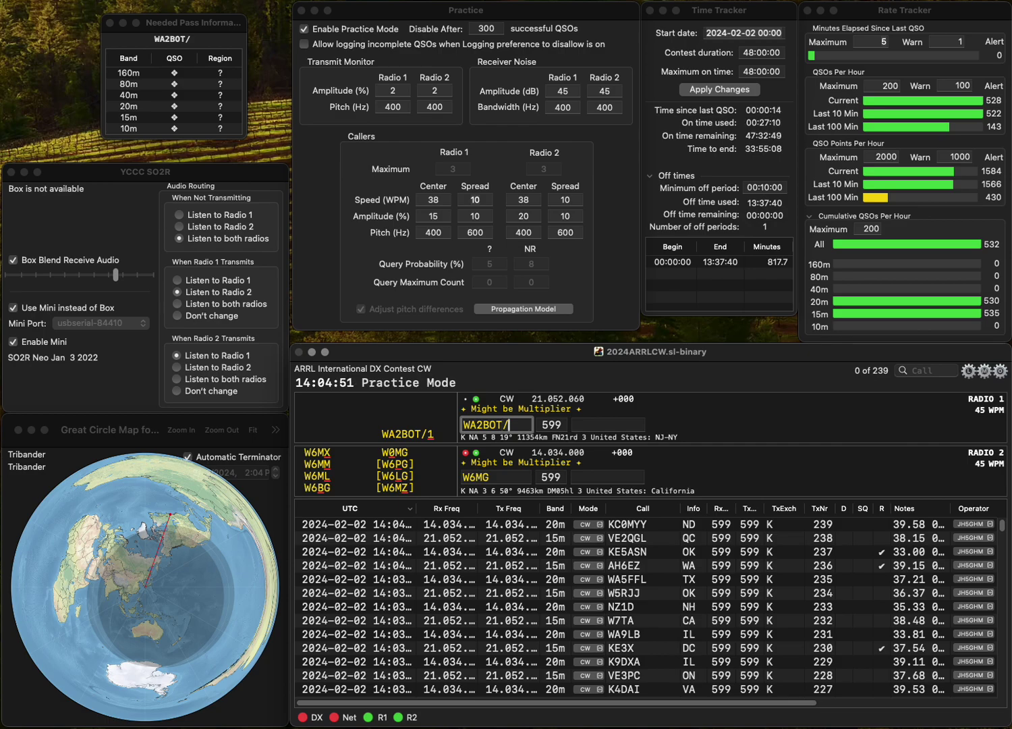
pyautogui.write('1')
pyautogui.press('Return')
# Replace the Radio 2 call with WA6MOW and send it.
pyautogui.press('\\')
pyautogui.write('W')
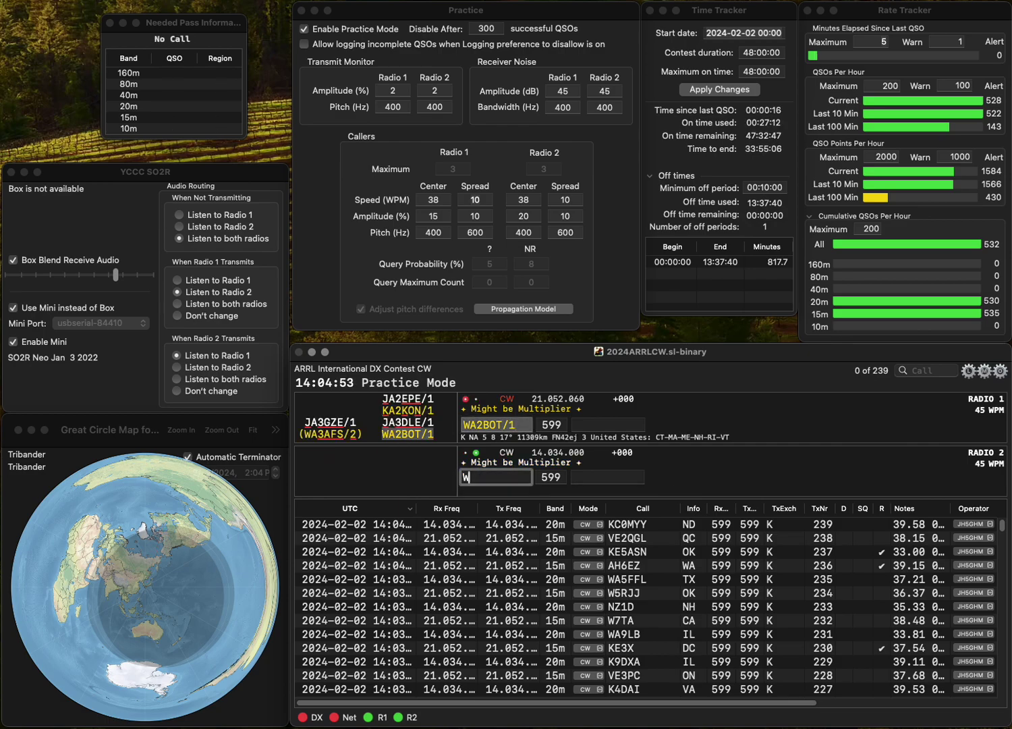
pyautogui.write('A6MOW')
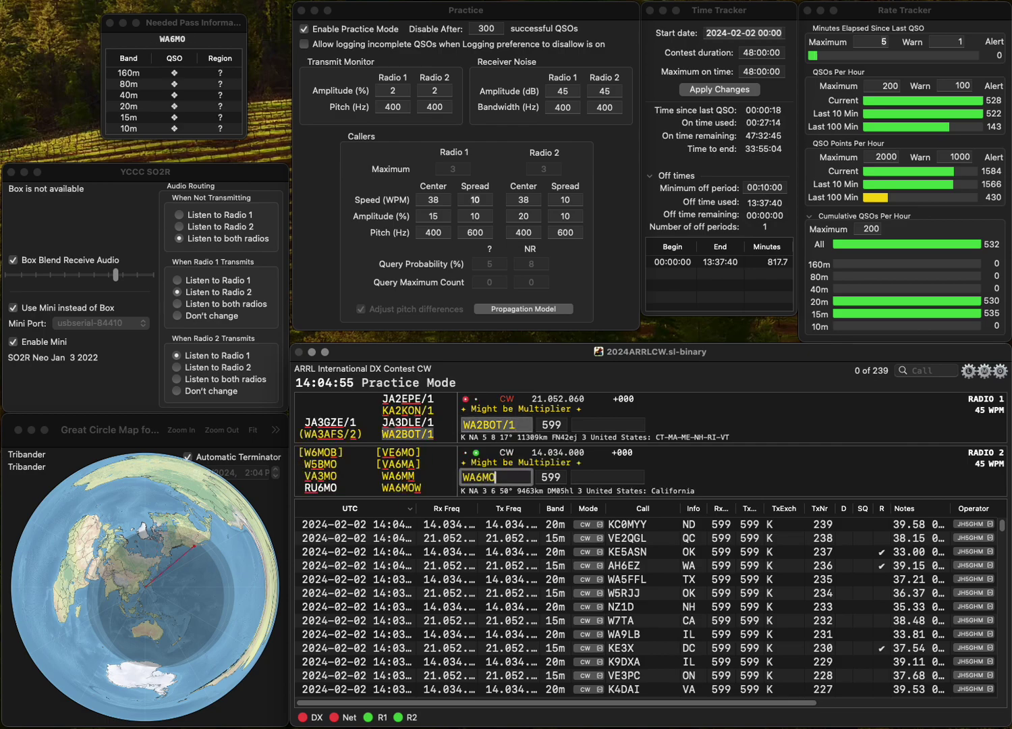
pyautogui.press('Return')
pyautogui.press('\\')
pyautogui.press('space')
pyautogui.write('VT')
pyautogui.press('Return')
pyautogui.press('\\')
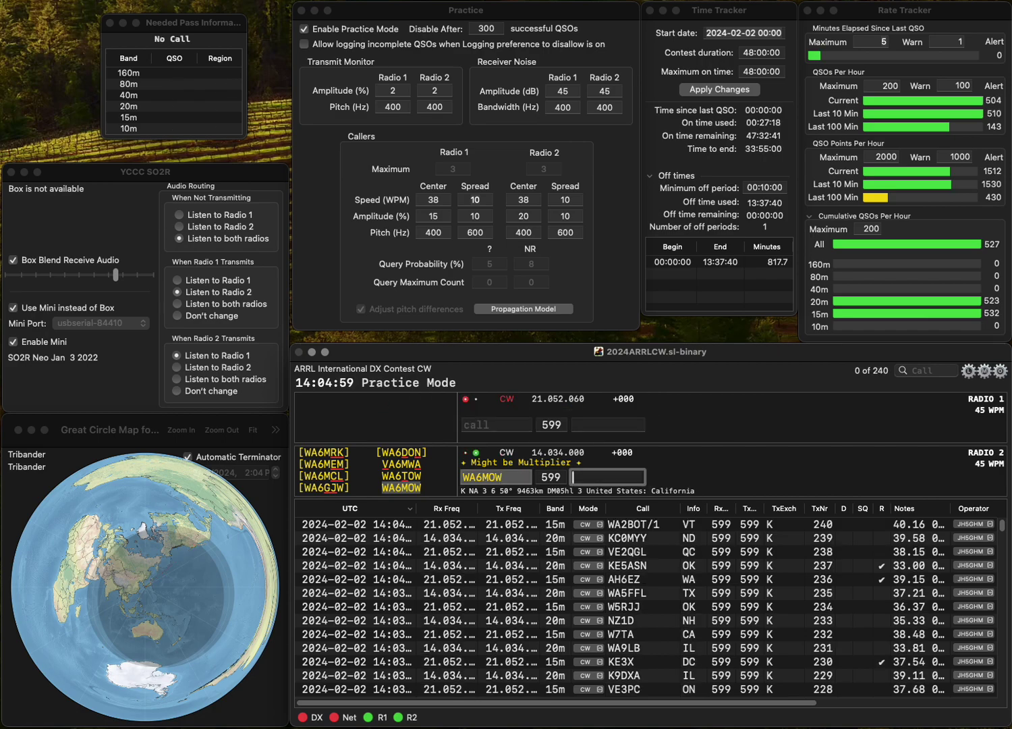
pyautogui.press('Return')
pyautogui.press('\\')
pyautogui.write('KF0LJM')
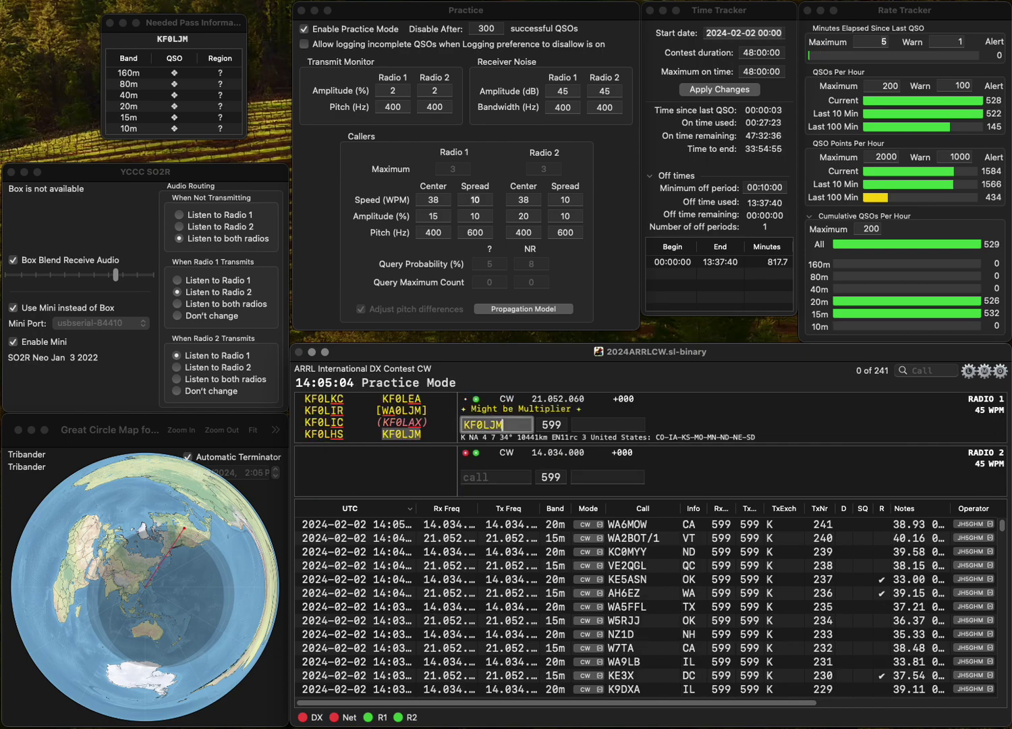
pyautogui.press('Return')
pyautogui.press('\\')
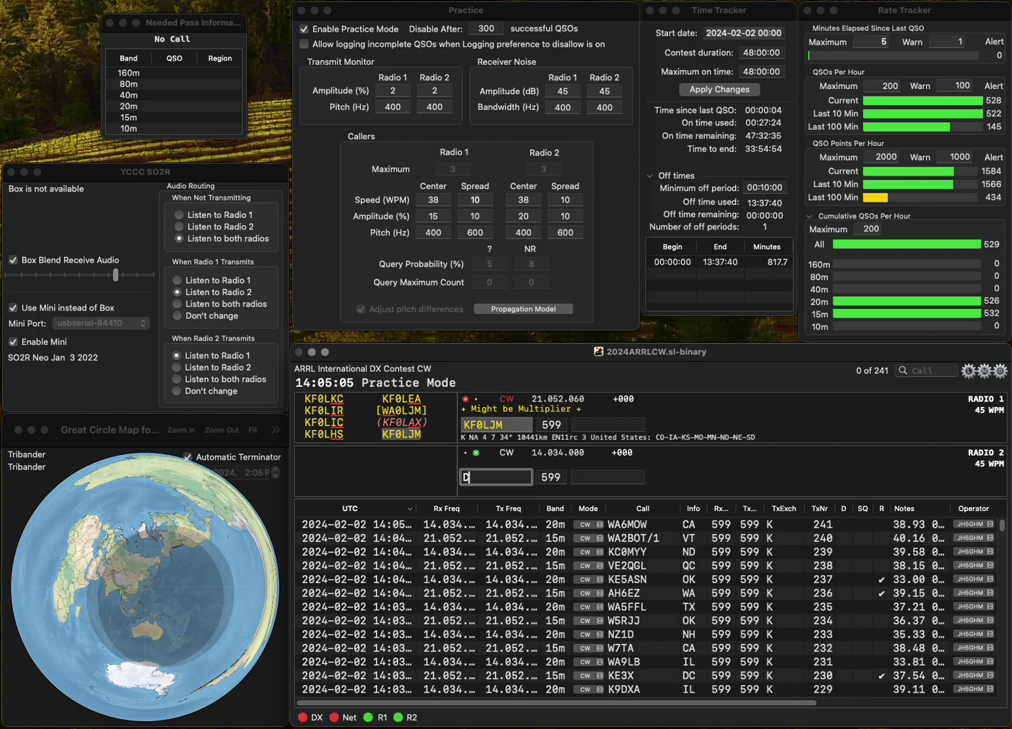
pyautogui.write('D9ABG')
pyautogui.hotkey('ctrl', 'a')
pyautogui.write('W')
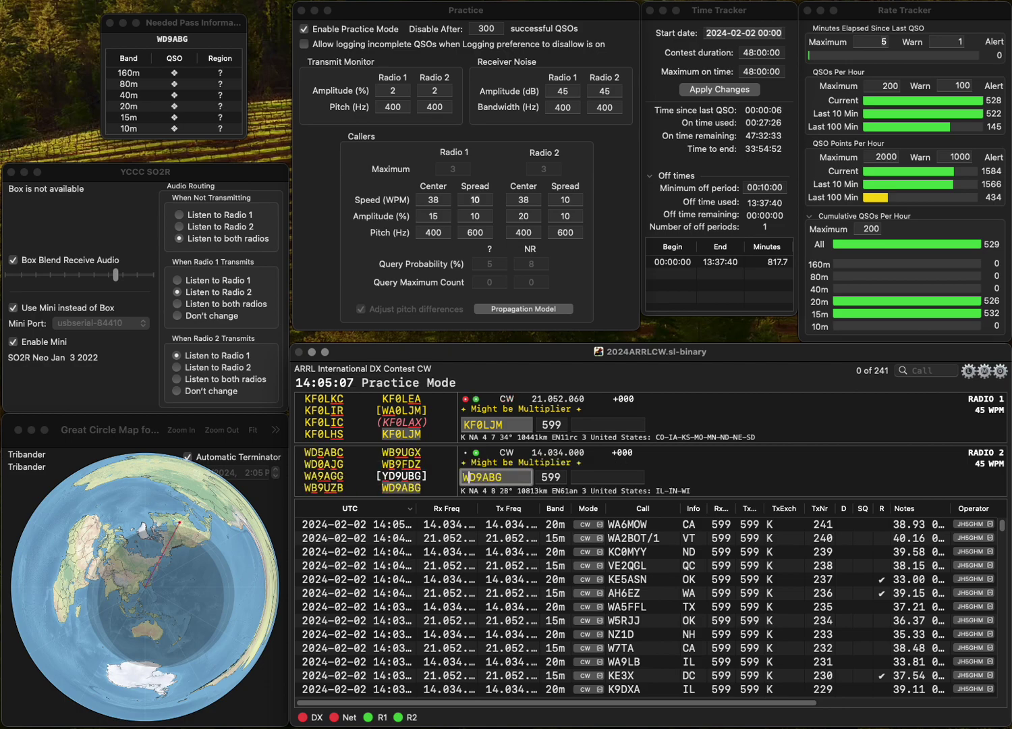
pyautogui.press('Return')
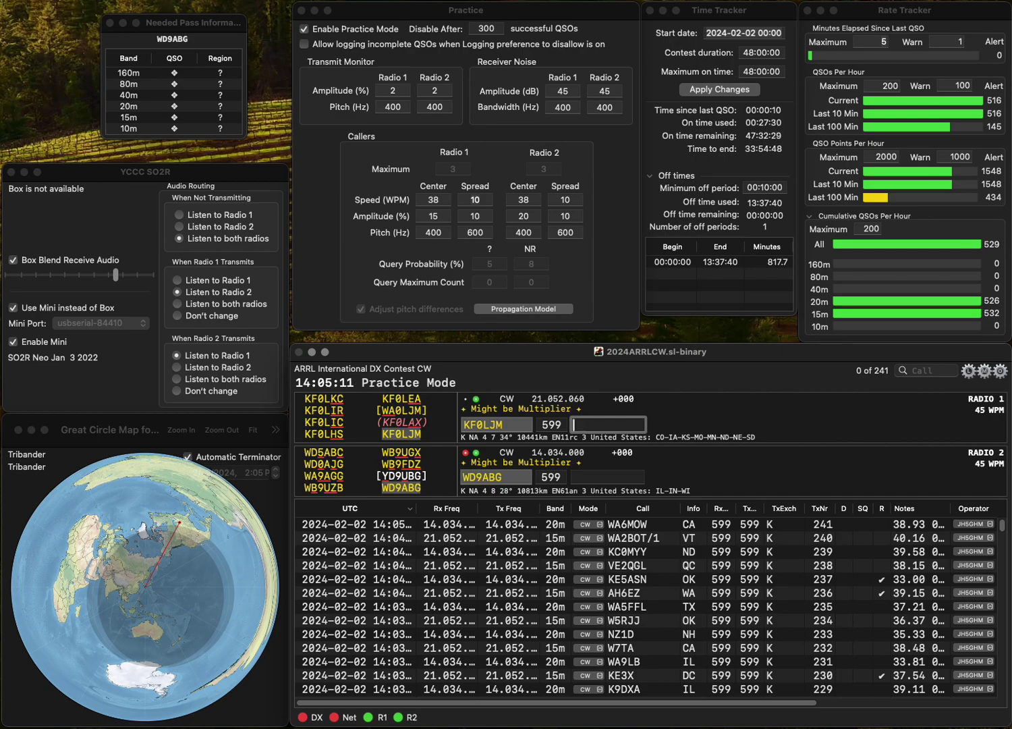
pyautogui.write('C')
pyautogui.press('Return')
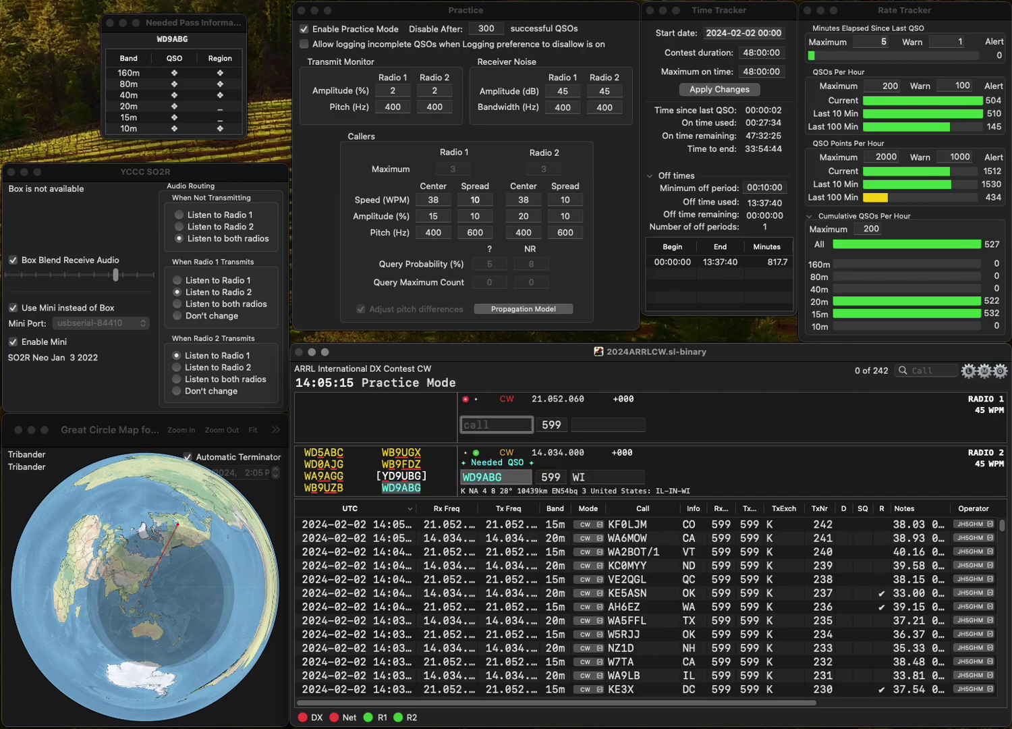
pyautogui.press('Return')
# Enter and send the call W1VK on Radio 1 and the partial call KSE on Radio 2.
pyautogui.write('WVK')
pyautogui.write('1')
pyautogui.press('Return')
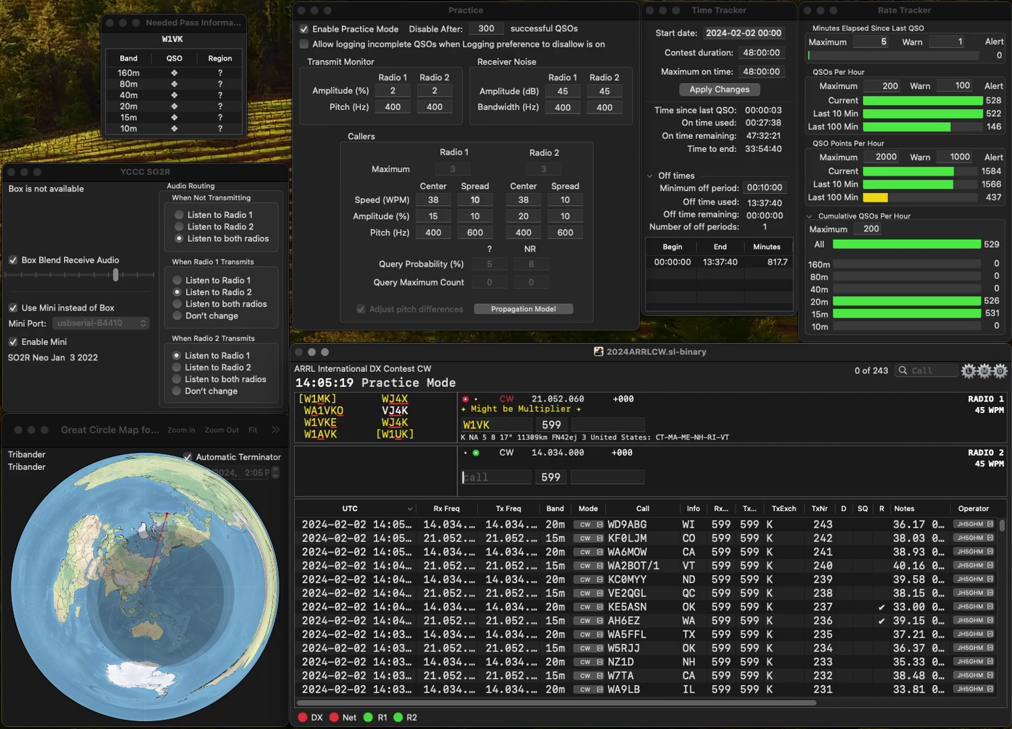
pyautogui.write('SE')
pyautogui.write('K')
pyautogui.press('Return')
pyautogui.press('BackSpace')
pyautogui.write('J')
pyautogui.press('Delete')
pyautogui.write('4')
pyautogui.press('Return')
pyautogui.press('Return')
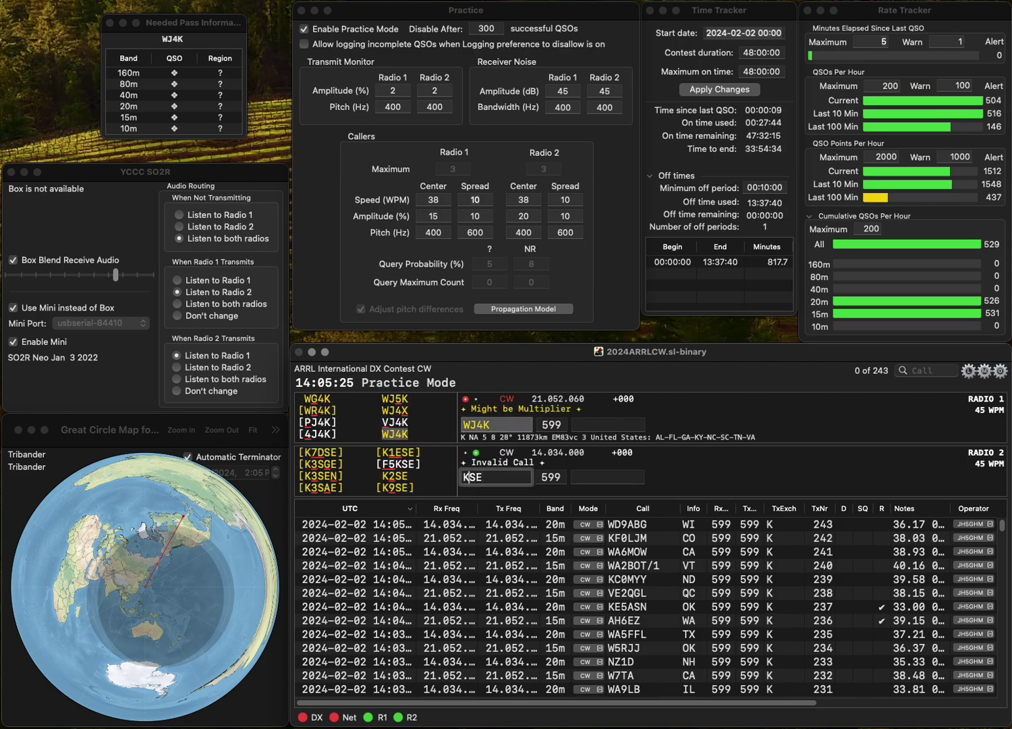
pyautogui.write('K4EES')
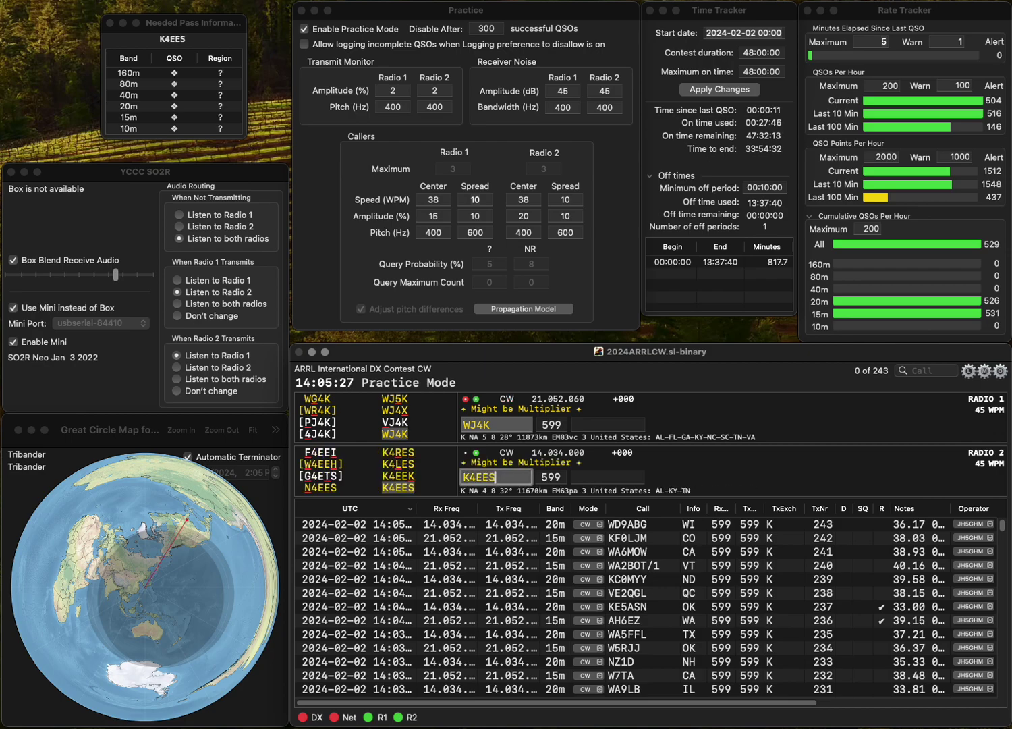
pyautogui.press('Return')
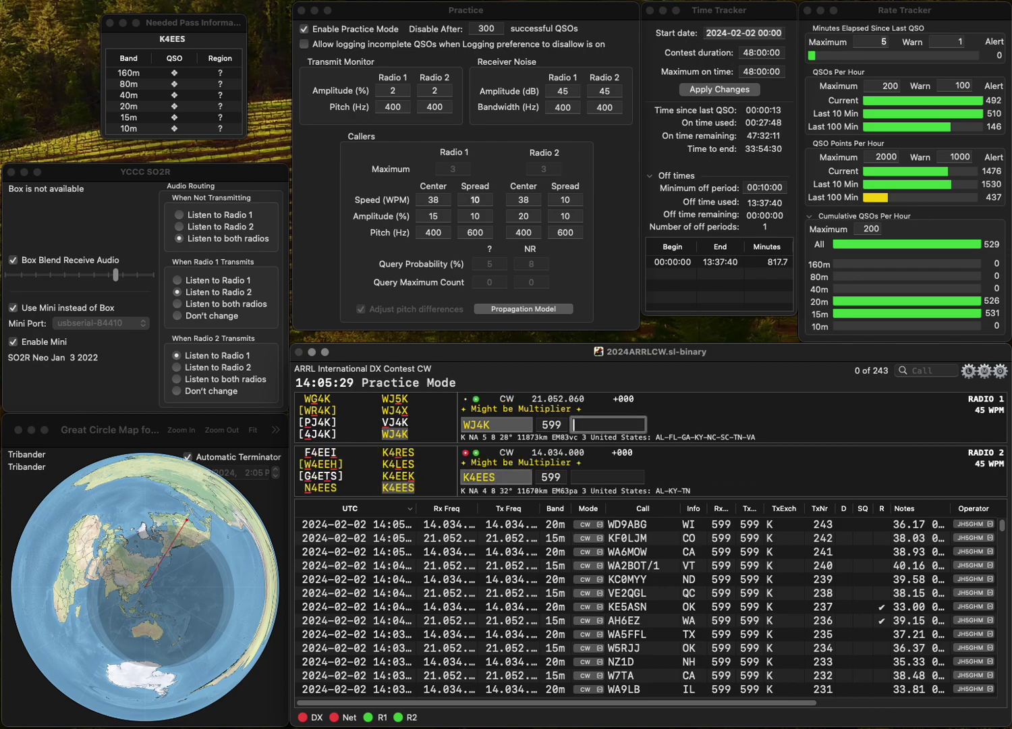
pyautogui.press('Return')
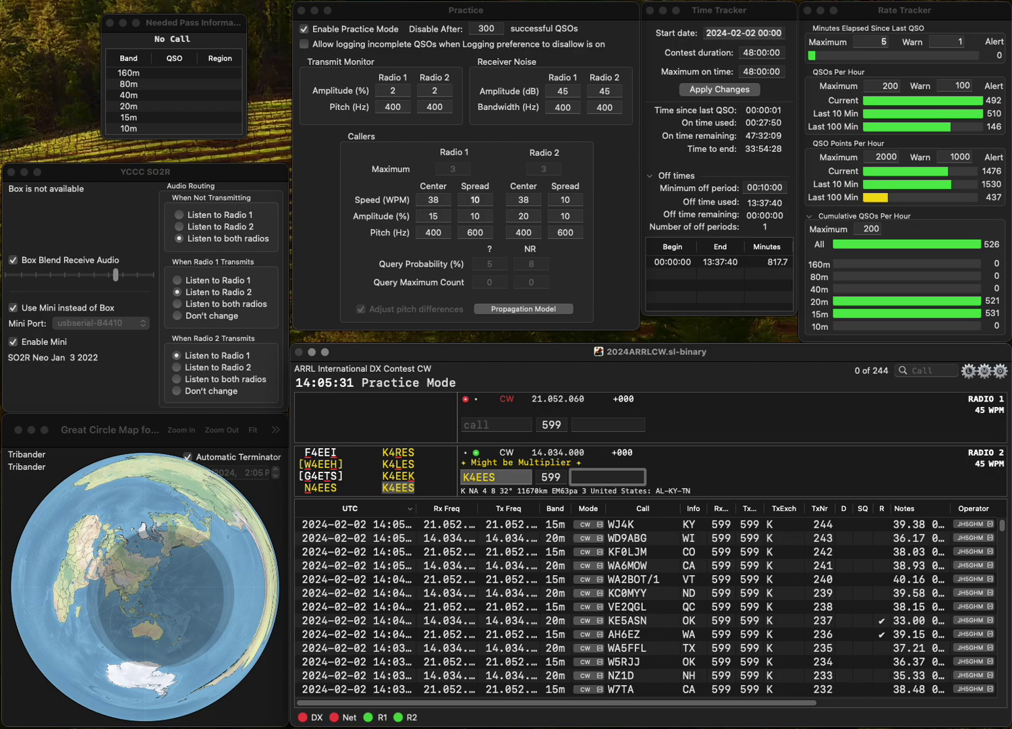
pyautogui.press('Return')
# Enter and send the calls VA3SJ on Radio 1 and K9IS on Radio 2.
pyautogui.write('VA3SJ')
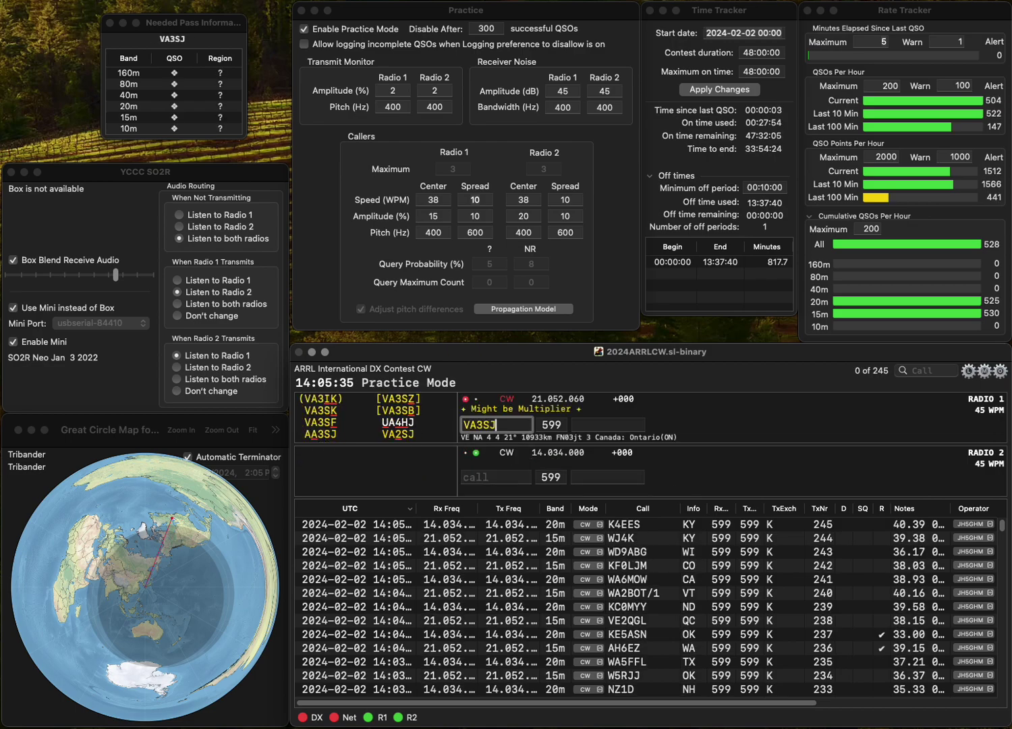
pyautogui.press('Return')
pyautogui.write('K')
pyautogui.write('9IS')
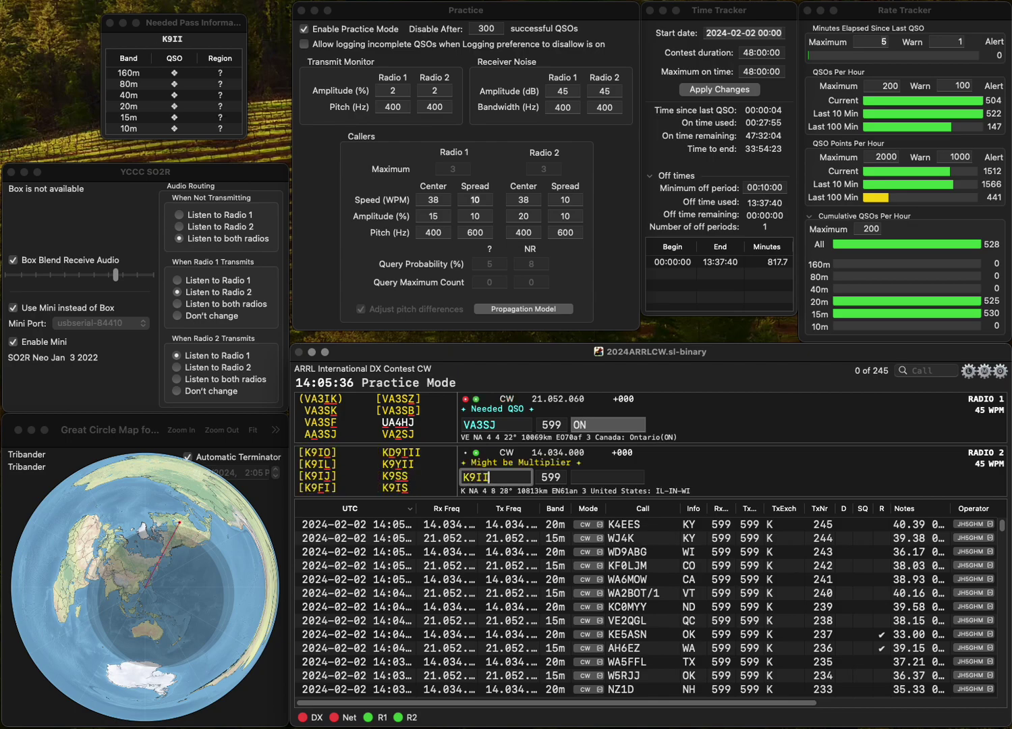
pyautogui.press('Return')
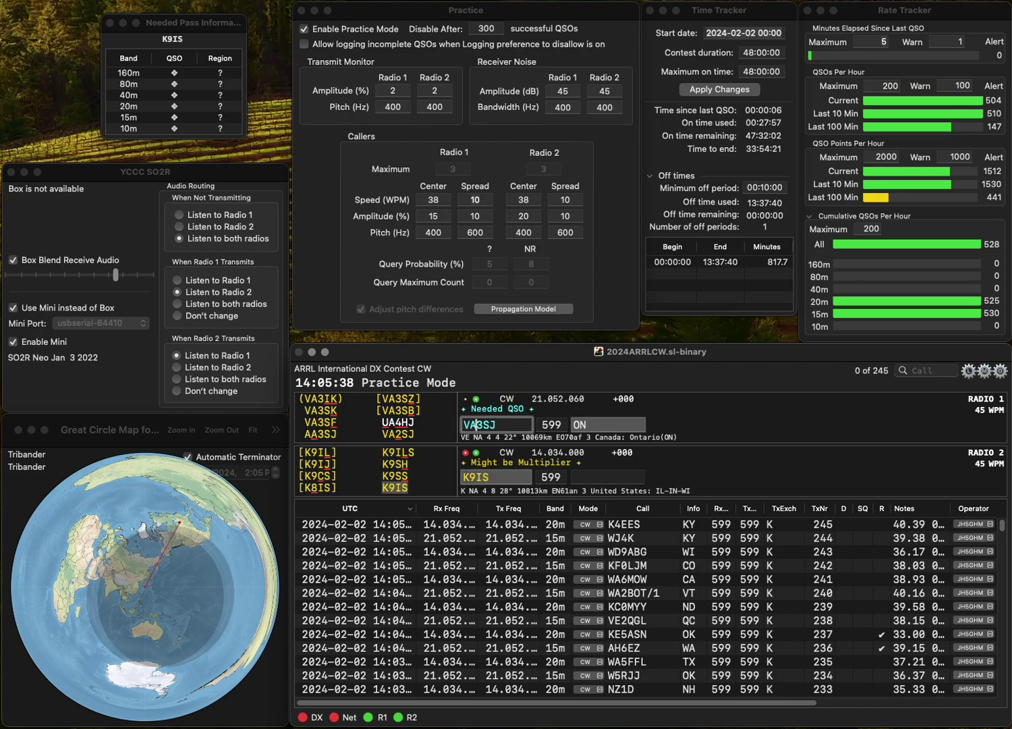
pyautogui.press('Delete')
pyautogui.write('2')
pyautogui.press('Return')
pyautogui.write('I')
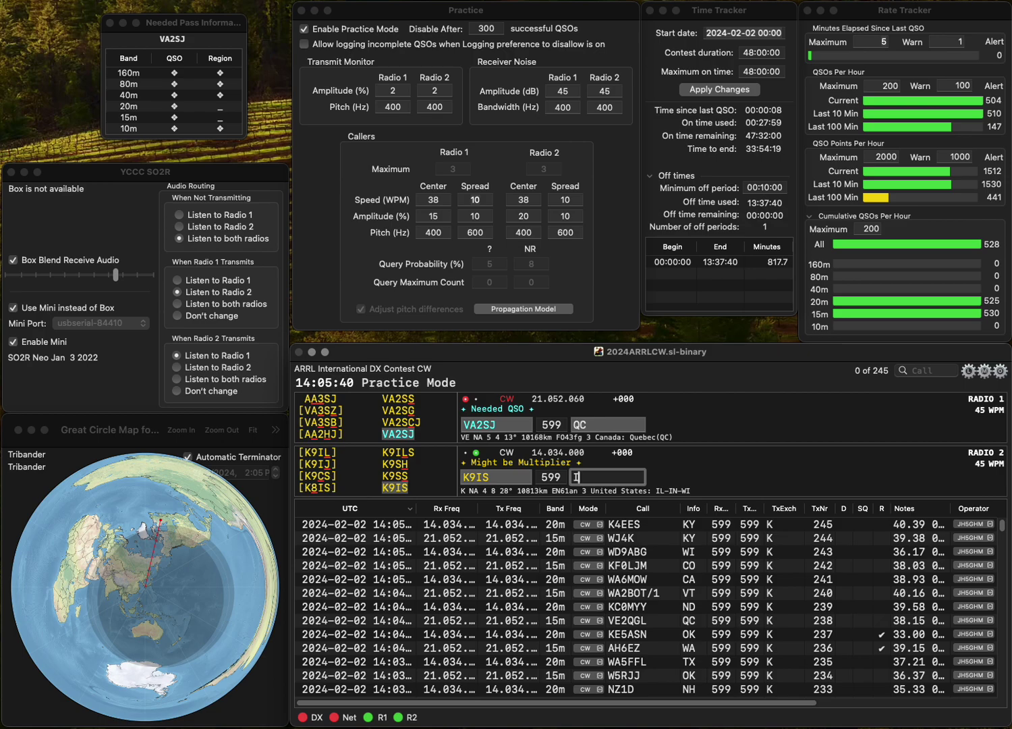
pyautogui.write('L')
pyautogui.press('Return')
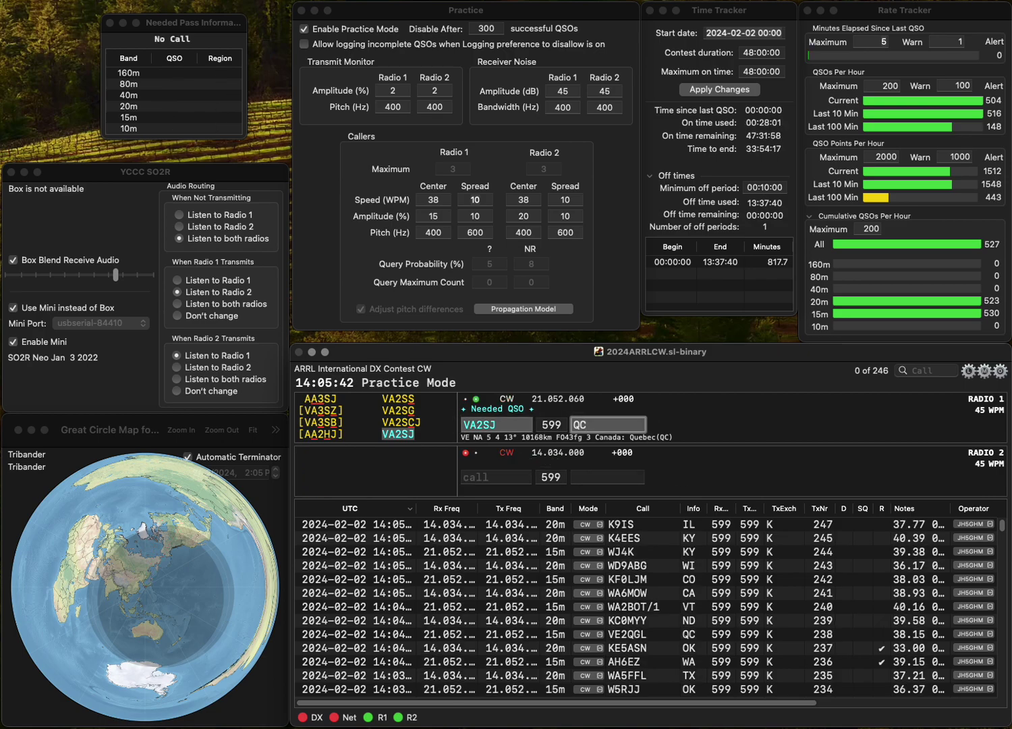
pyautogui.press('Return')
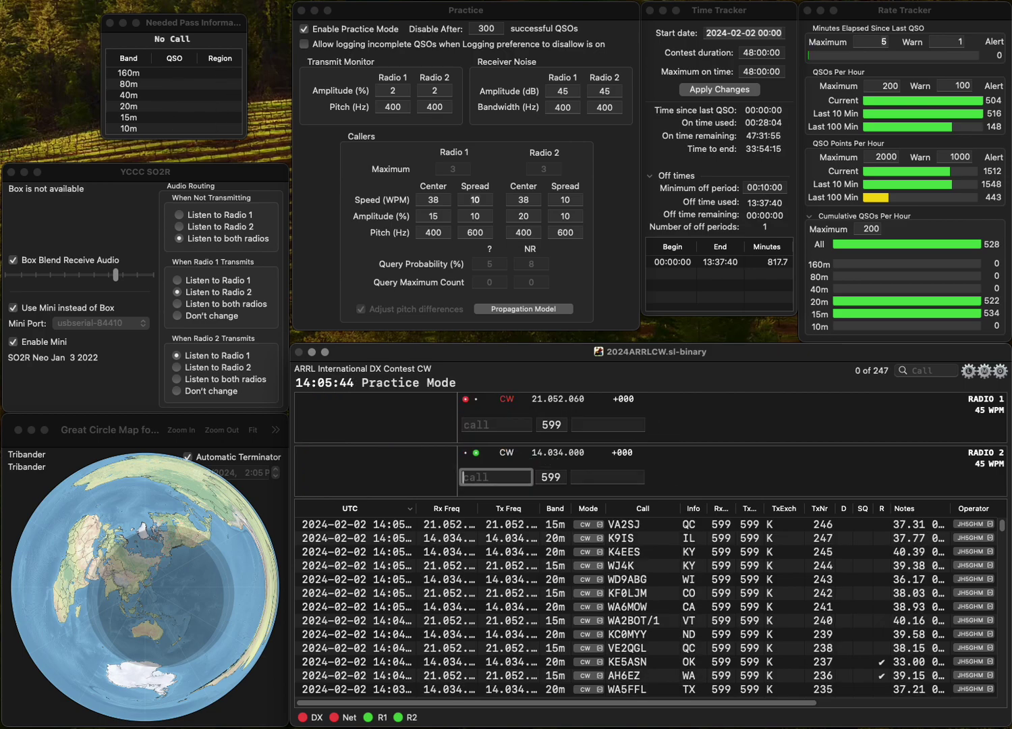
# Work and log K3PW with exchange DE on Radio 2 and N4CW with exchange NC on Radio 1.
pyautogui.write('K3PW')
pyautogui.press('Return')
pyautogui.write('N4CW')
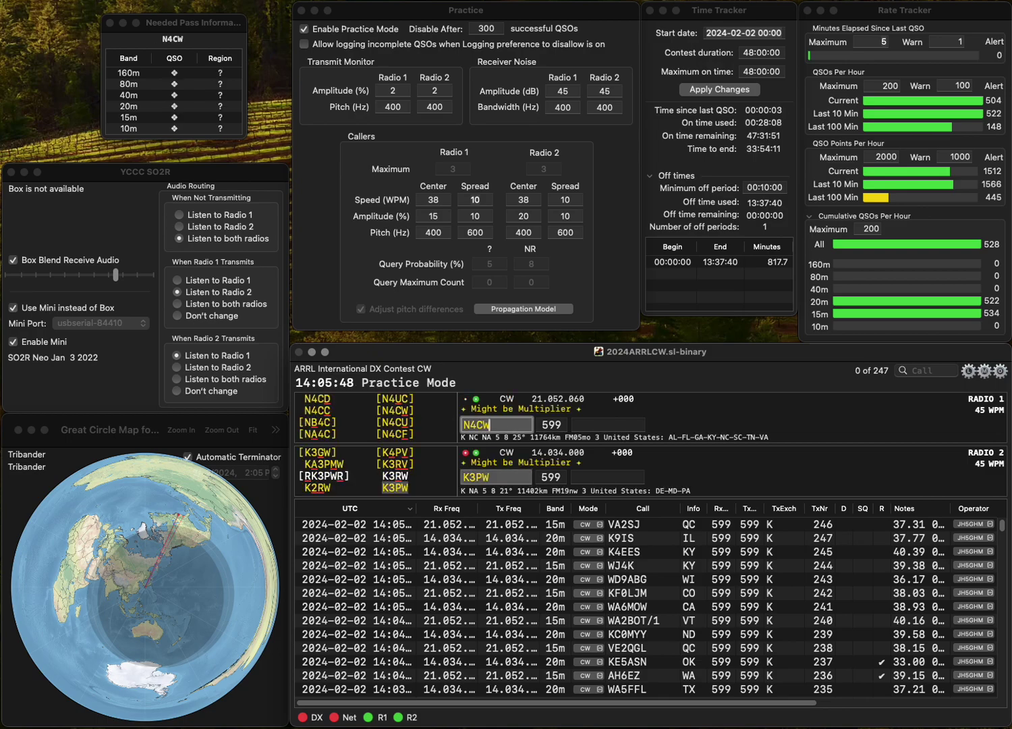
pyautogui.press('Return')
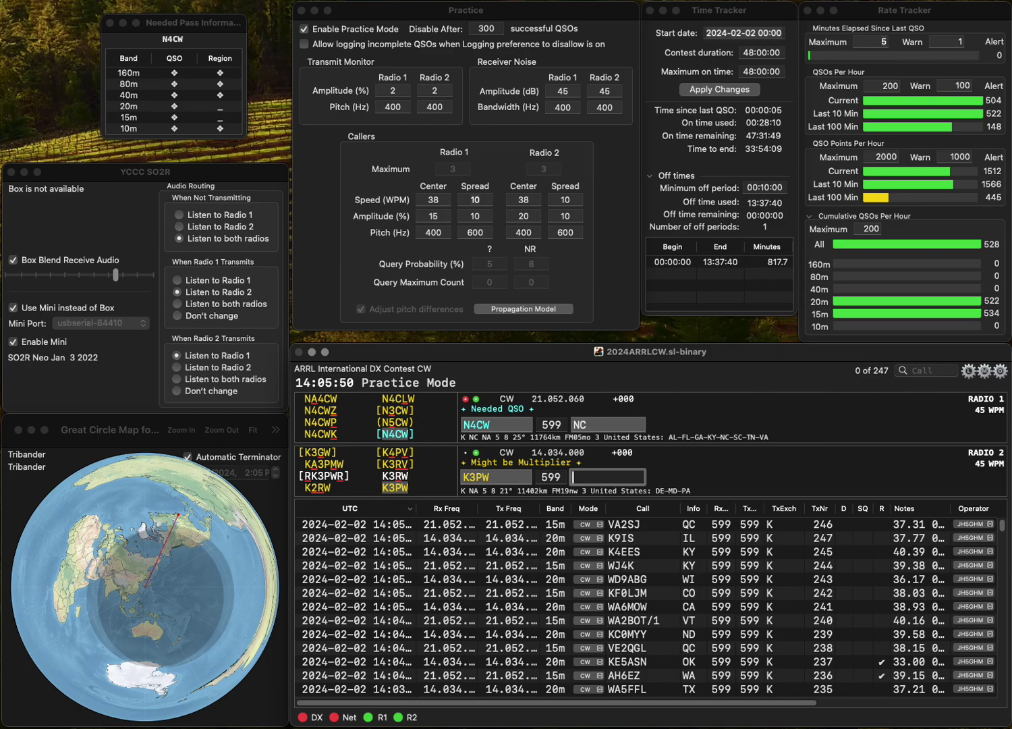
pyautogui.press('Return')
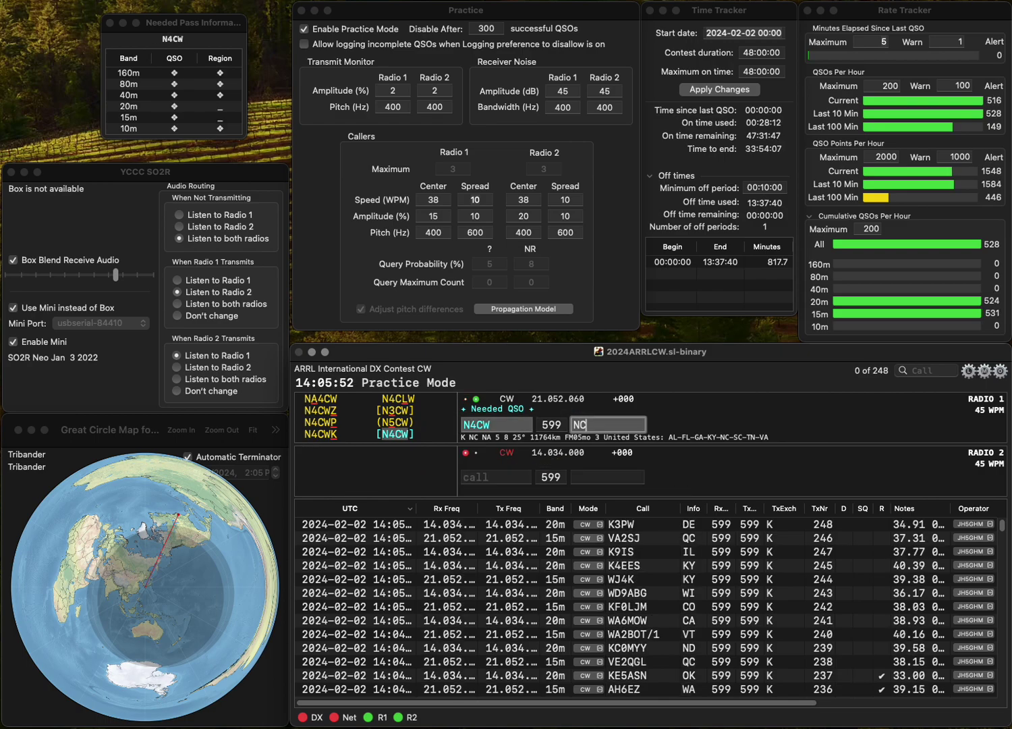
pyautogui.press('Return')
pyautogui.write('KC9IPLL')
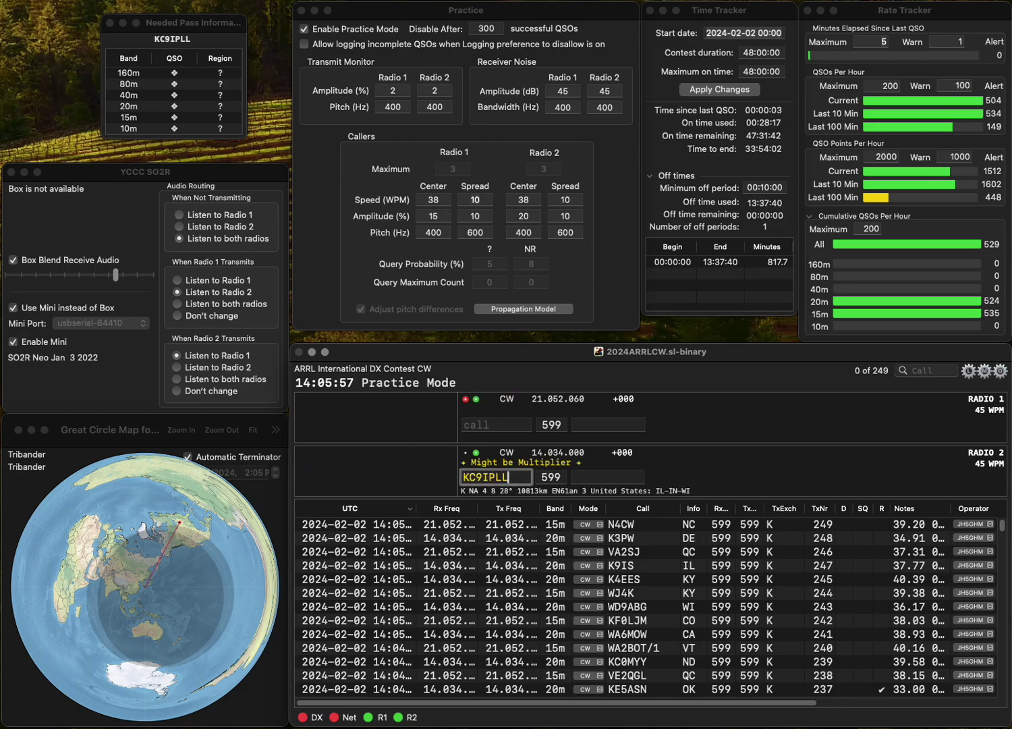
pyautogui.press('BackSpace')
pyautogui.press('Return')
pyautogui.write('KJ')
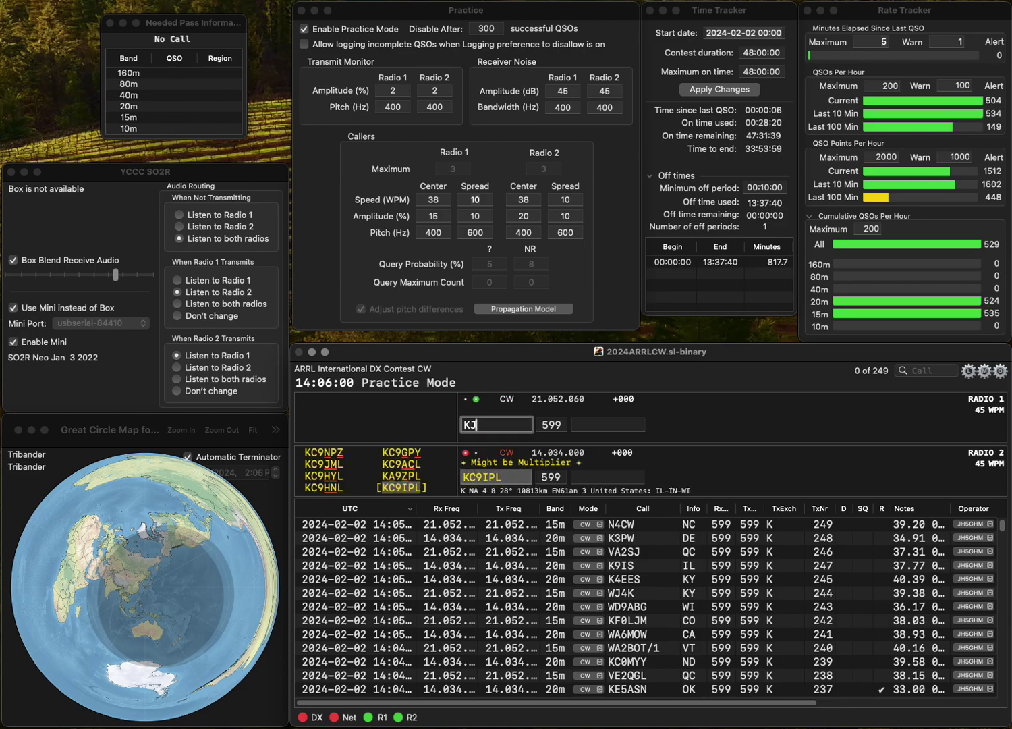
pyautogui.write('3DON')
pyautogui.press('Return')
pyautogui.press('Tab')
pyautogui.press('Return')
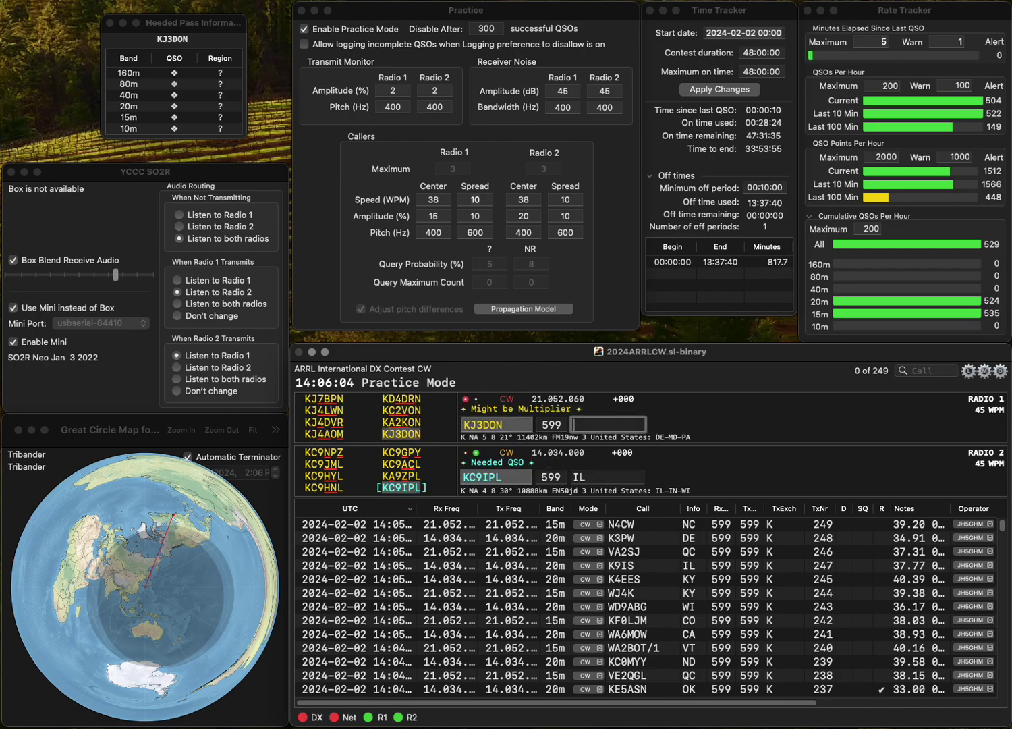
pyautogui.write('MD')
pyautogui.press('Return')
# Enter the partial call VDN on Radio 2, and enter and send the call K1RX on Radio 1.
pyautogui.write('V')
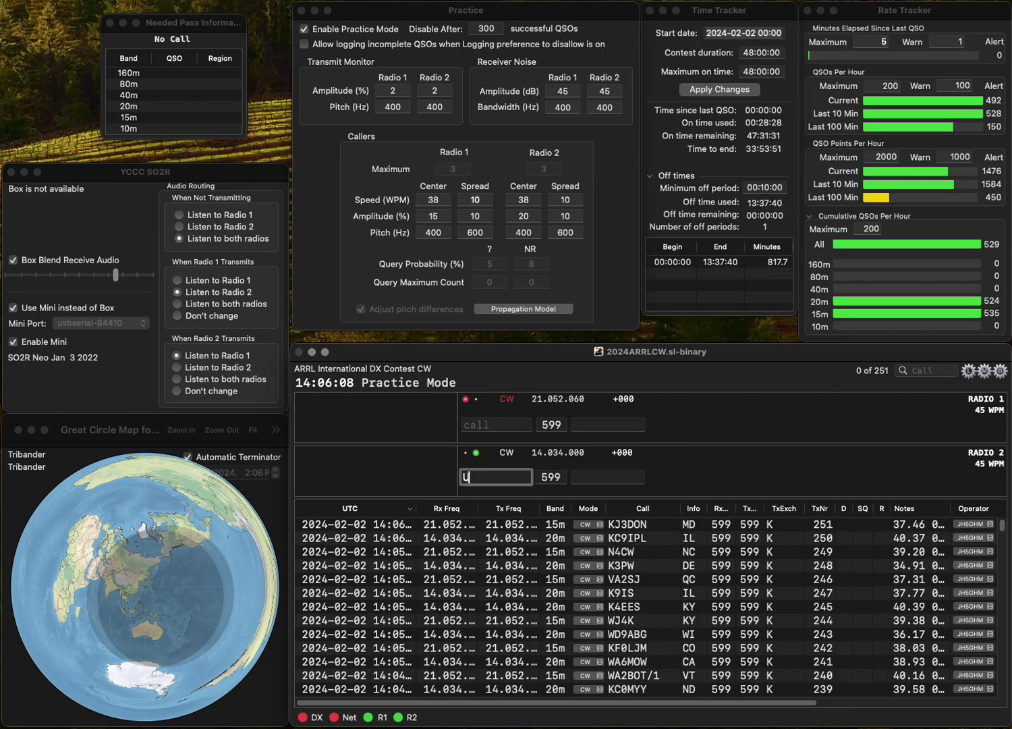
pyautogui.write('DN')
pyautogui.click(465, 425)
pyautogui.write('K1RX')
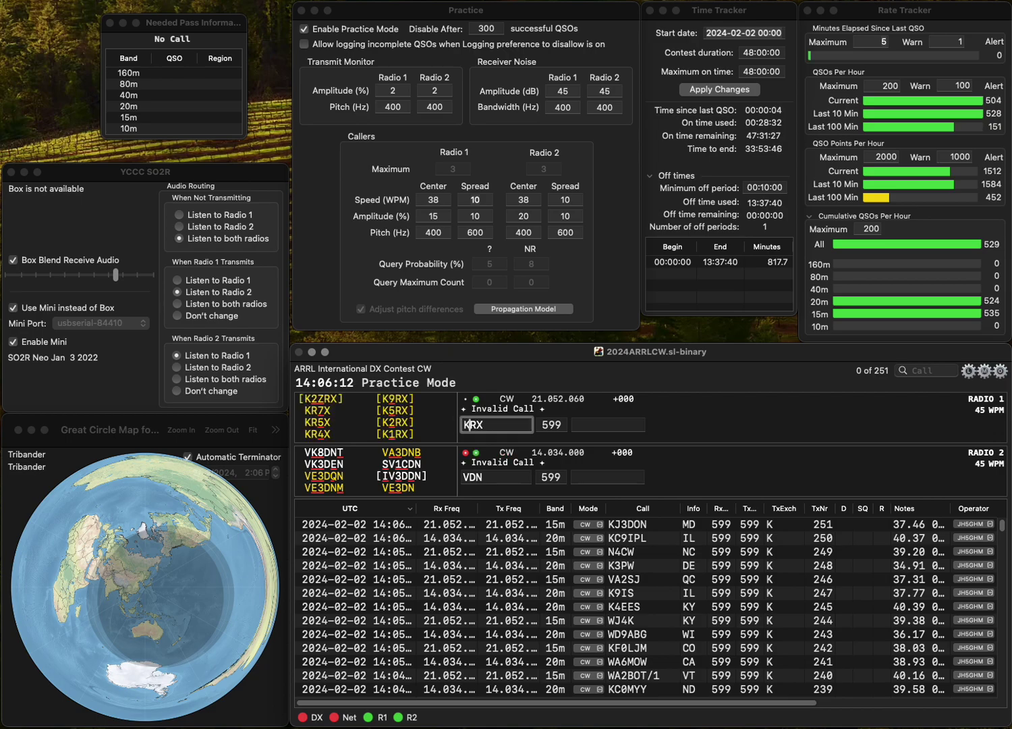
# Correct the Radio 2 call to VE3DN and send it.
pyautogui.click(467, 478)
pyautogui.write('3')
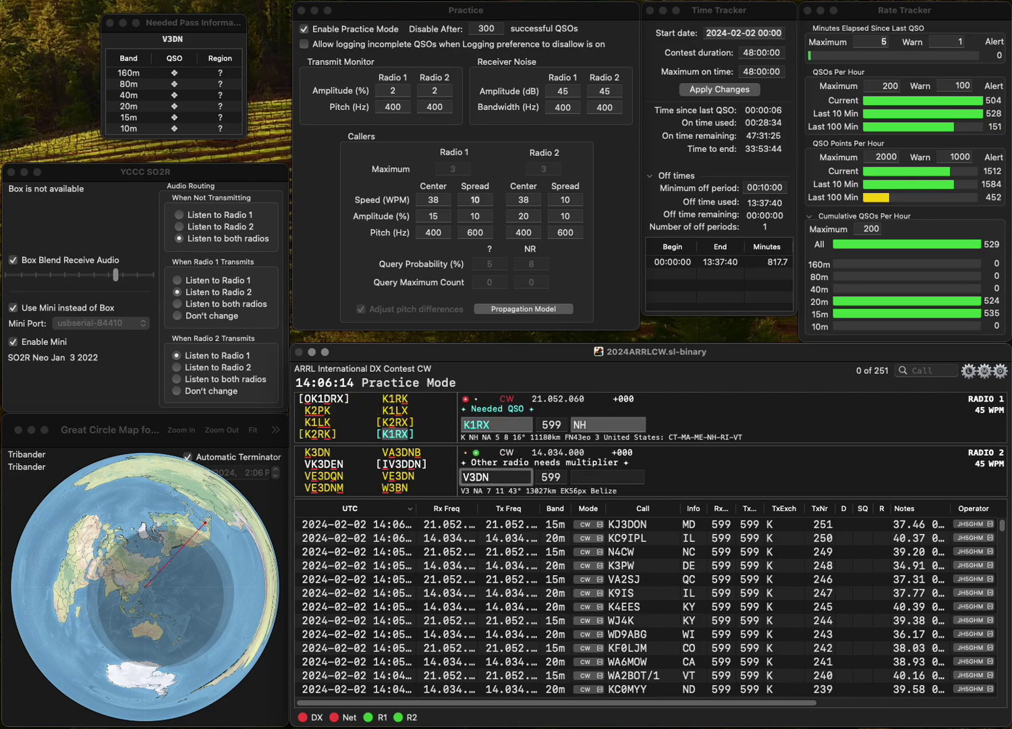
pyautogui.press('Delete')
pyautogui.write('B')
pyautogui.write('E')
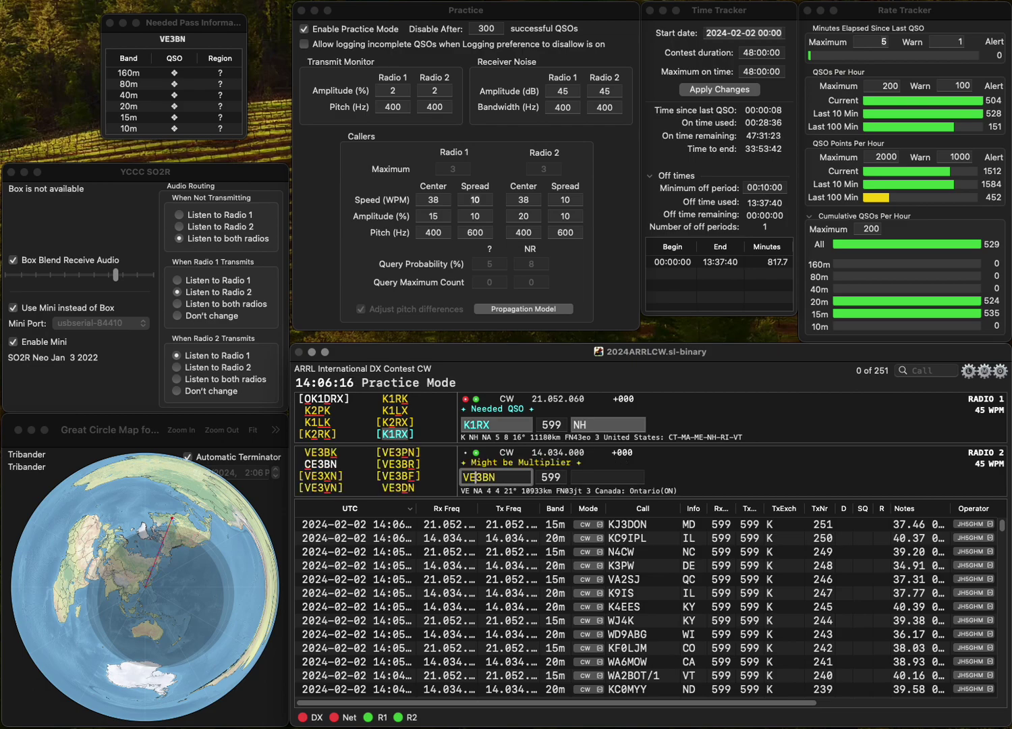
pyautogui.press('Right')
pyautogui.press('Delete')
pyautogui.write('D')
pyautogui.press('Return')
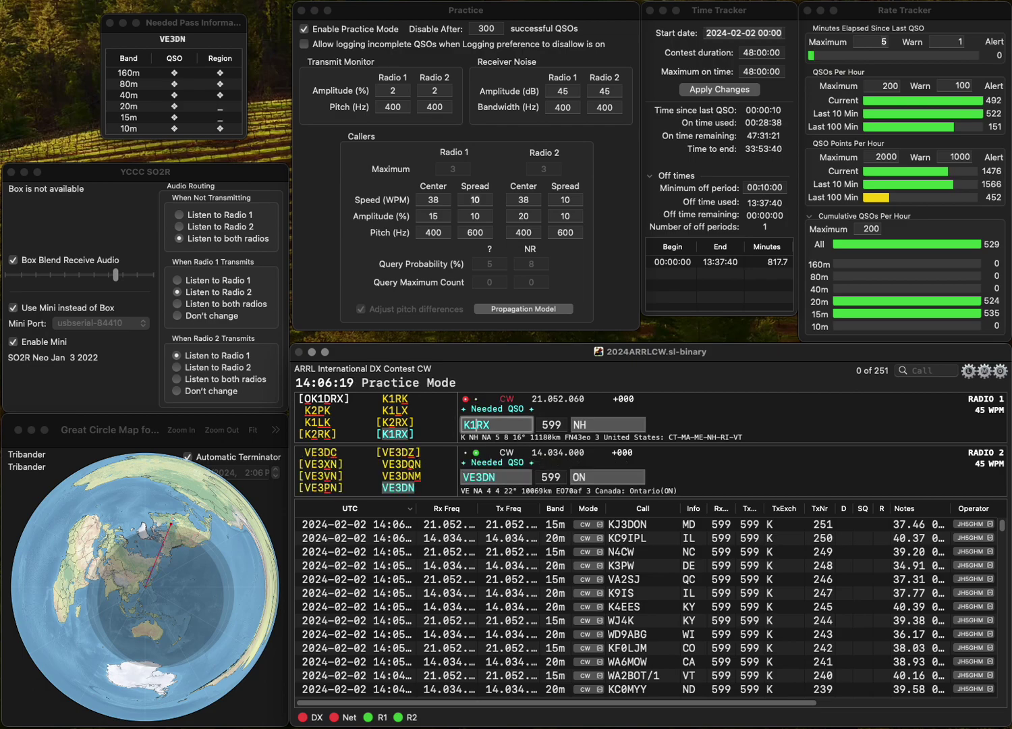
# Log K1RX with exchange NH on Radio 1 and VE3DN with exchange ON on Radio 2.
pyautogui.press('Tab')
pyautogui.press('Return')
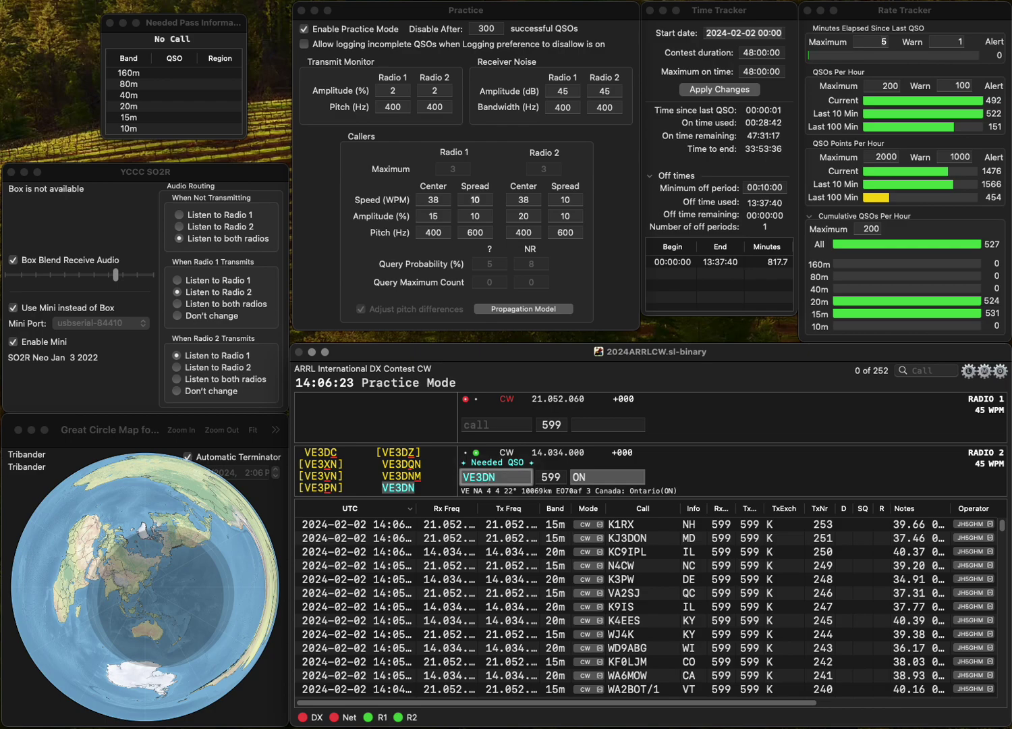
pyautogui.press('Tab')
pyautogui.press('Return')
pyautogui.write('K1TWH')
pyautogui.press('Return')
pyautogui.write('WN2E')
pyautogui.press('Return')
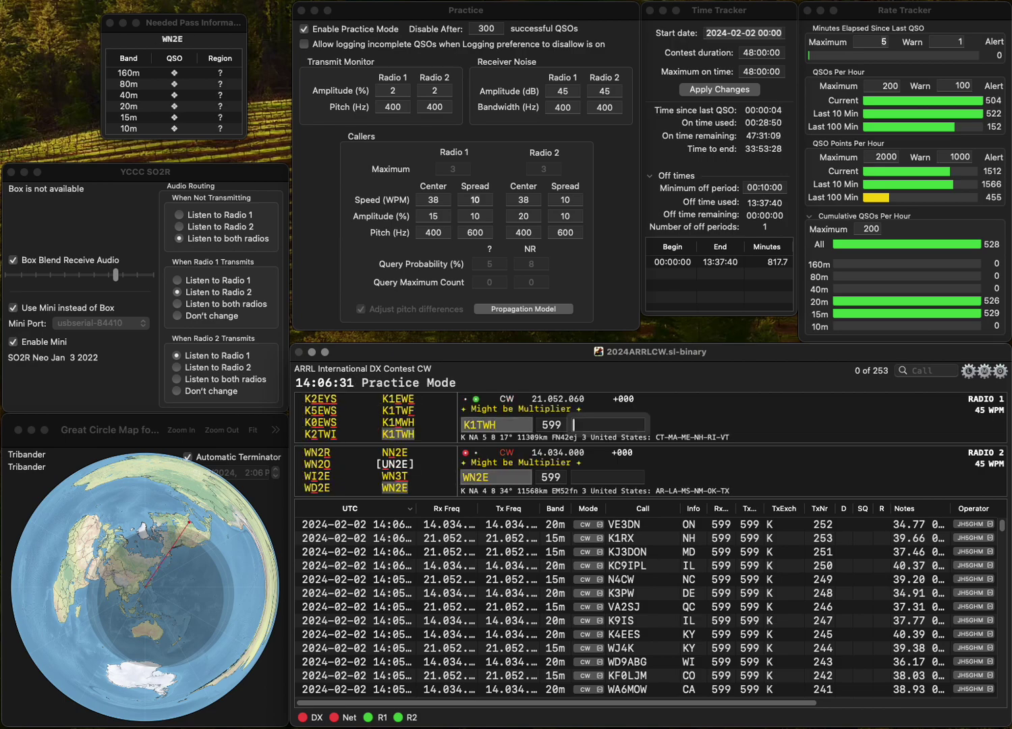
# Log K1TWH with exchange VT on Radio 1 and WN2E with exchange MS on Radio 2.
pyautogui.write('VT')
pyautogui.press('Return')
pyautogui.write('MS')
pyautogui.press('Return')
# Enter and send the calls W2HC on Radio 1 and W6LFB on Radio 2.
pyautogui.write('W2HC')
pyautogui.press('Return')
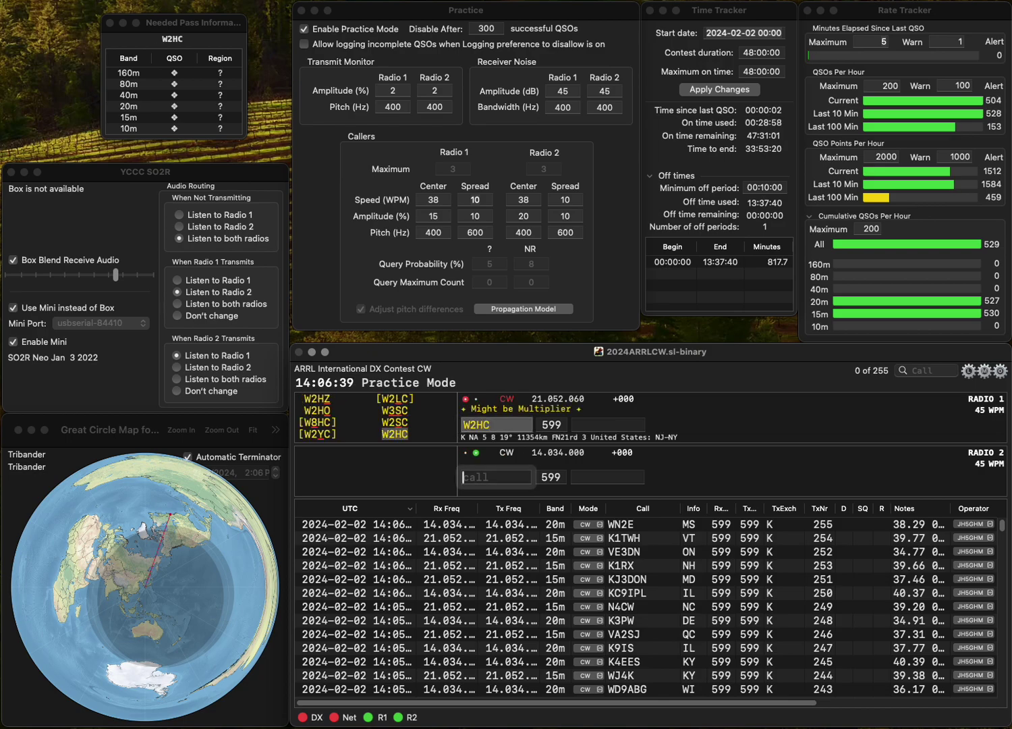
pyautogui.write('W6LFB')
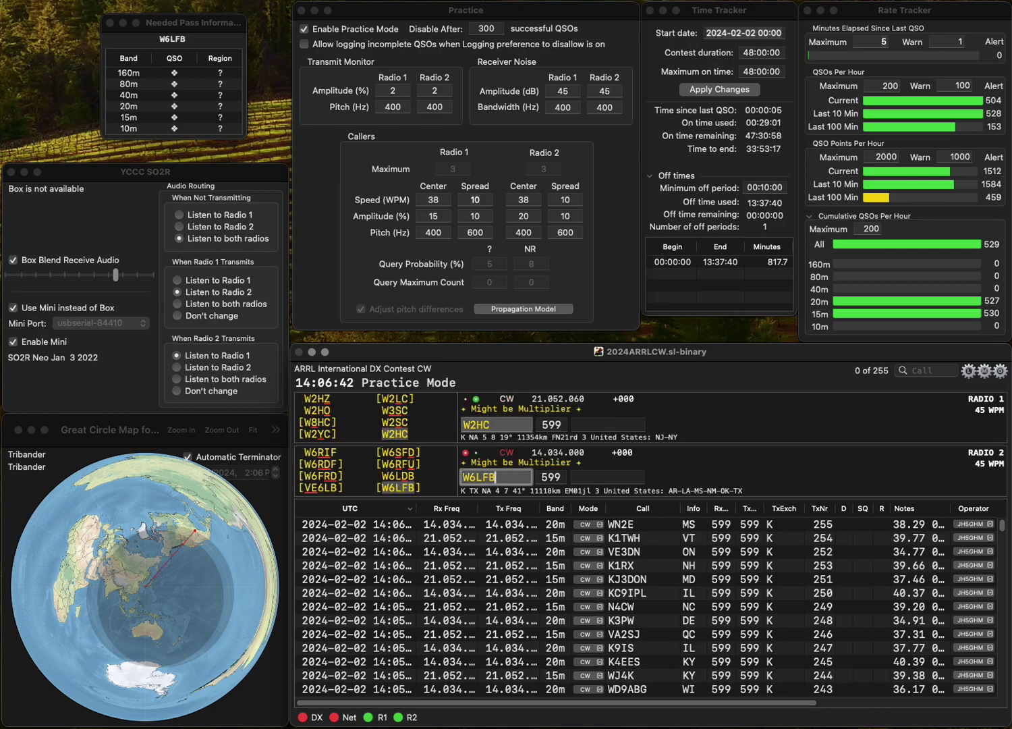
pyautogui.press('Return')
pyautogui.write('NJ')
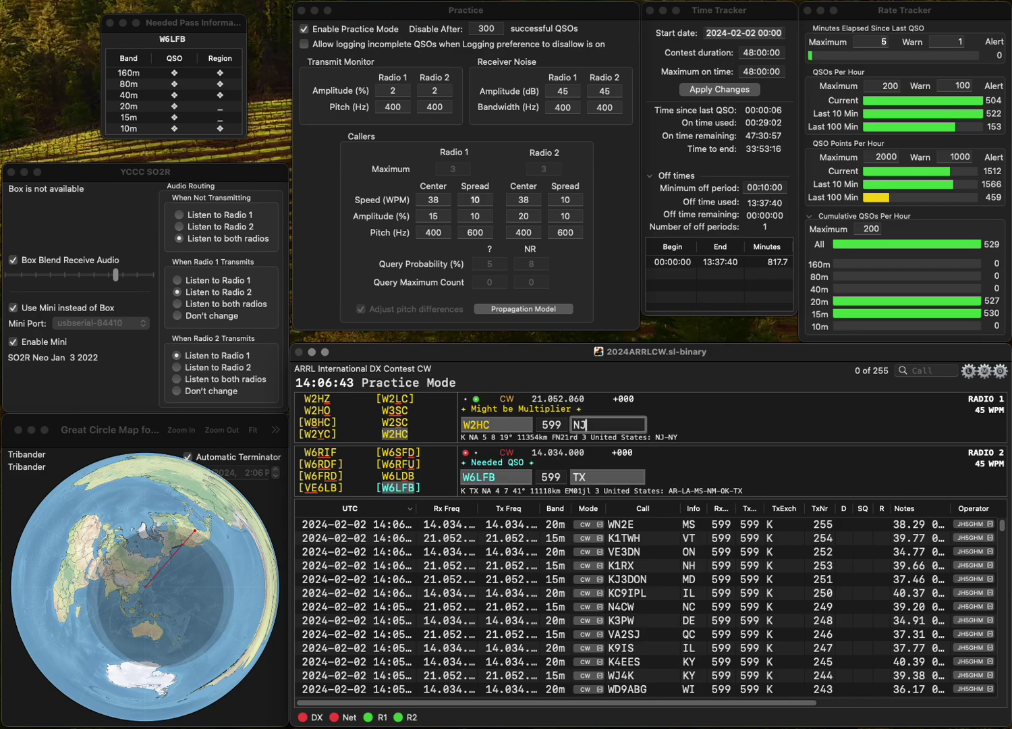
pyautogui.press('Return')
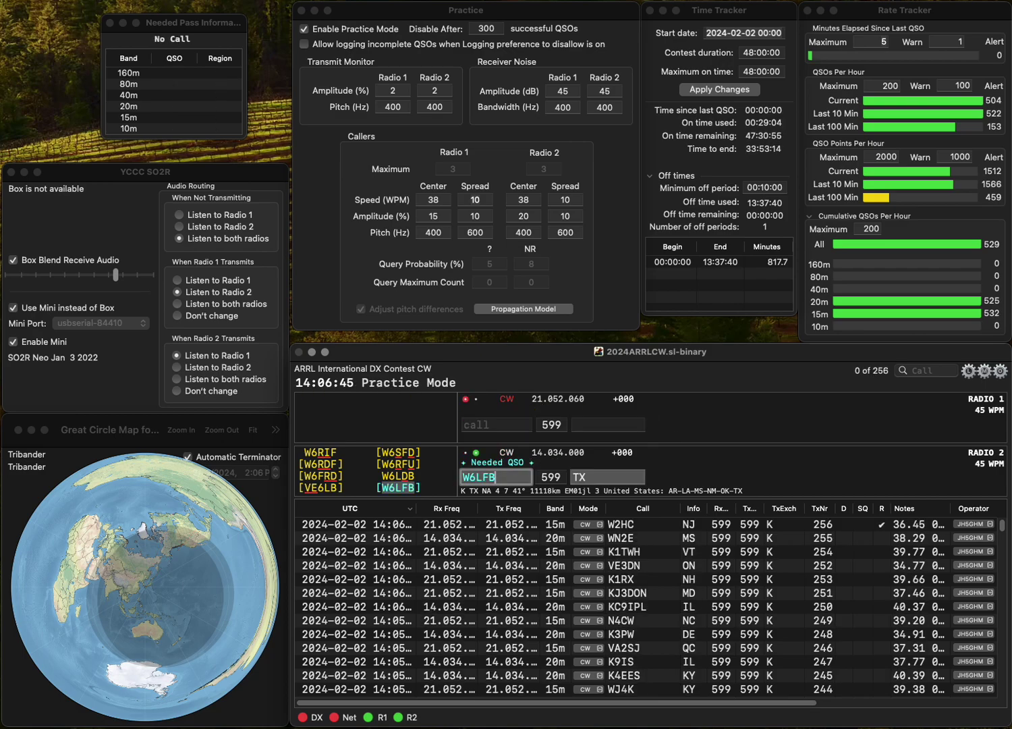
pyautogui.press('Return')
# Work and log K7RJ with exchange WY on Radio 1, and enter and send the call AI4MD on Radio 2.
pyautogui.write('K7RJ')
pyautogui.press('Return')
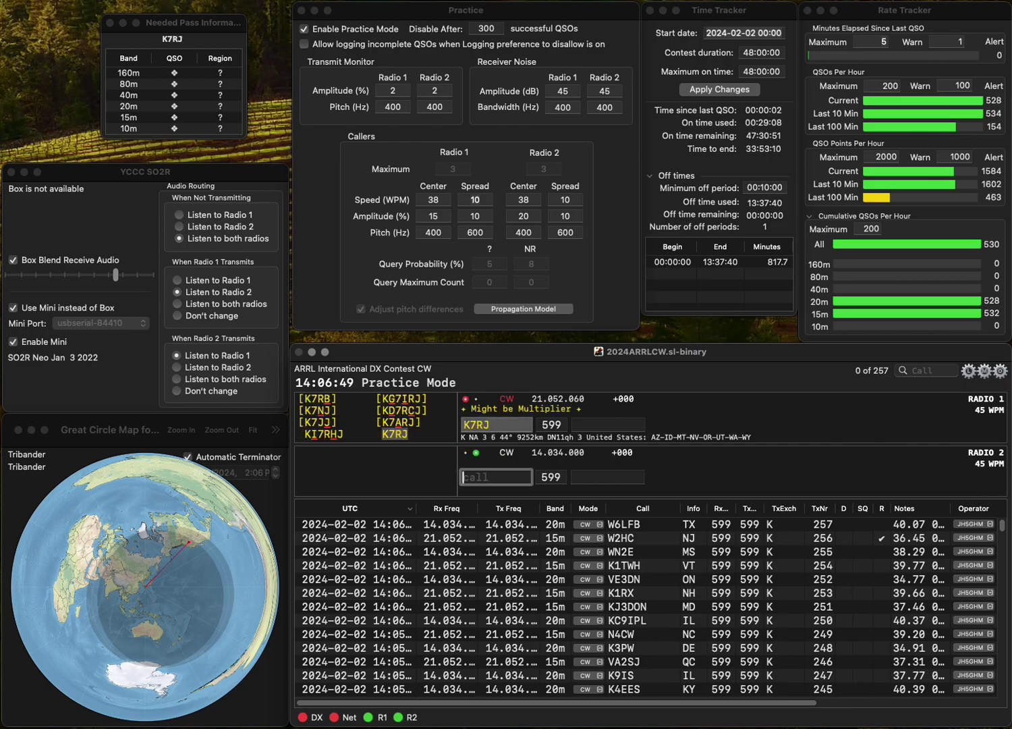
pyautogui.write('AI4')
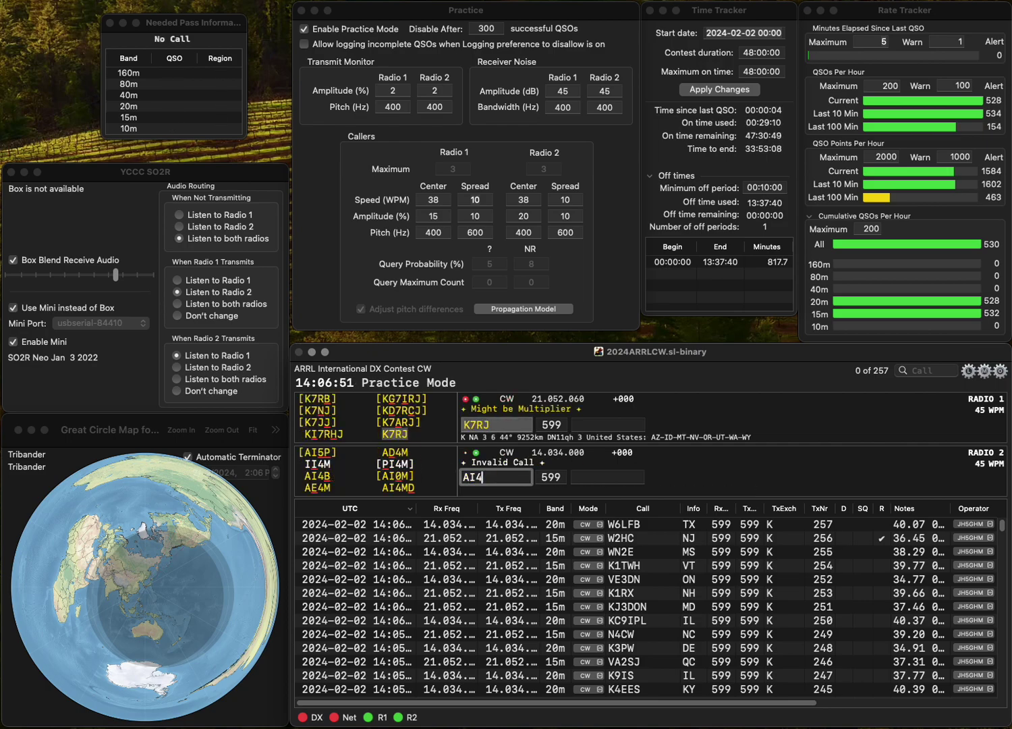
pyautogui.write('WY')
pyautogui.press('Return')
pyautogui.write('MD')
pyautogui.press('Return')
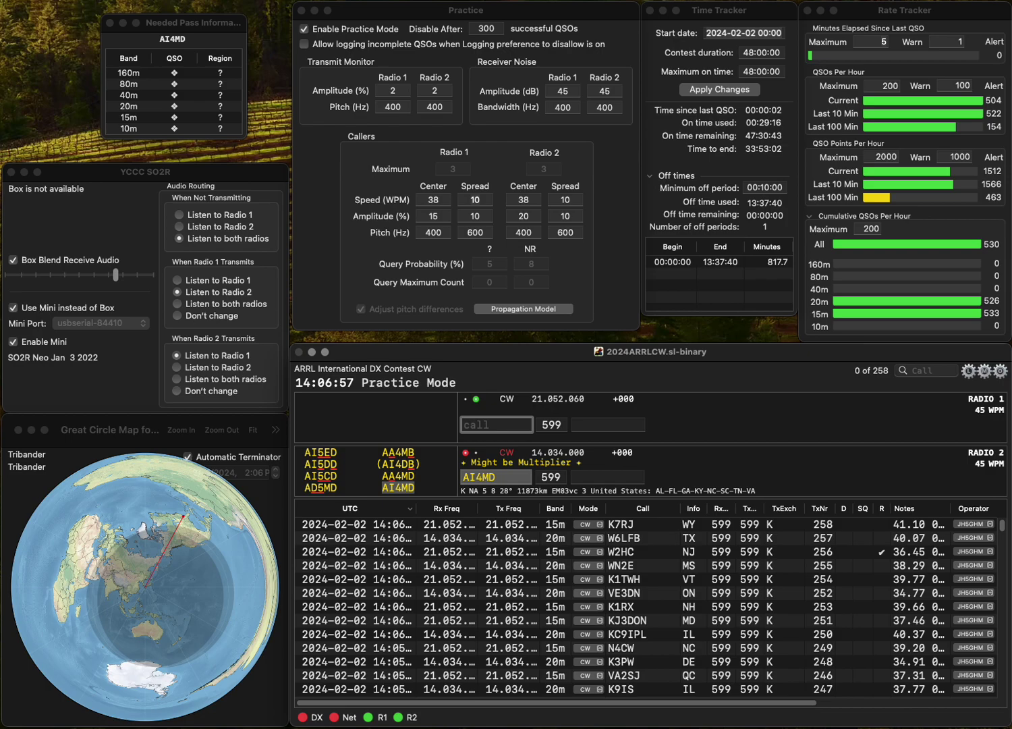
# Enter the partial call KC1 on Radio 1 and log AI4MD with exchange KY on Radio 2.
pyautogui.write('KC1')
pyautogui.press('Tab')
pyautogui.press('Tab')
pyautogui.press('Return')
pyautogui.press('space')
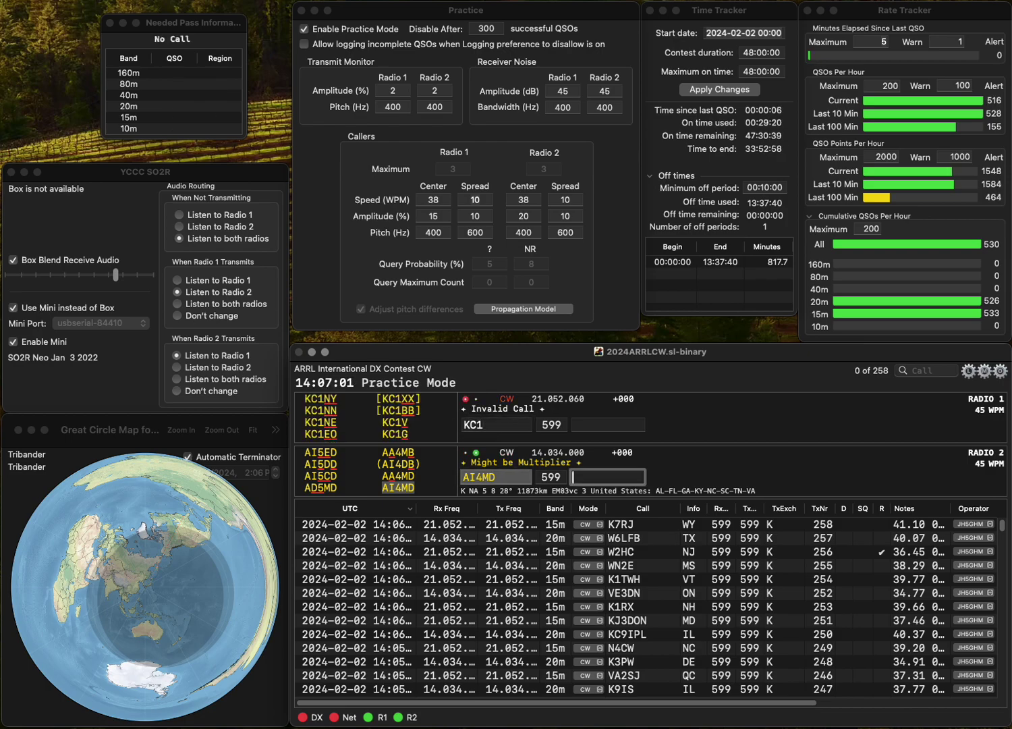
pyautogui.write('KY')
pyautogui.press('Return')
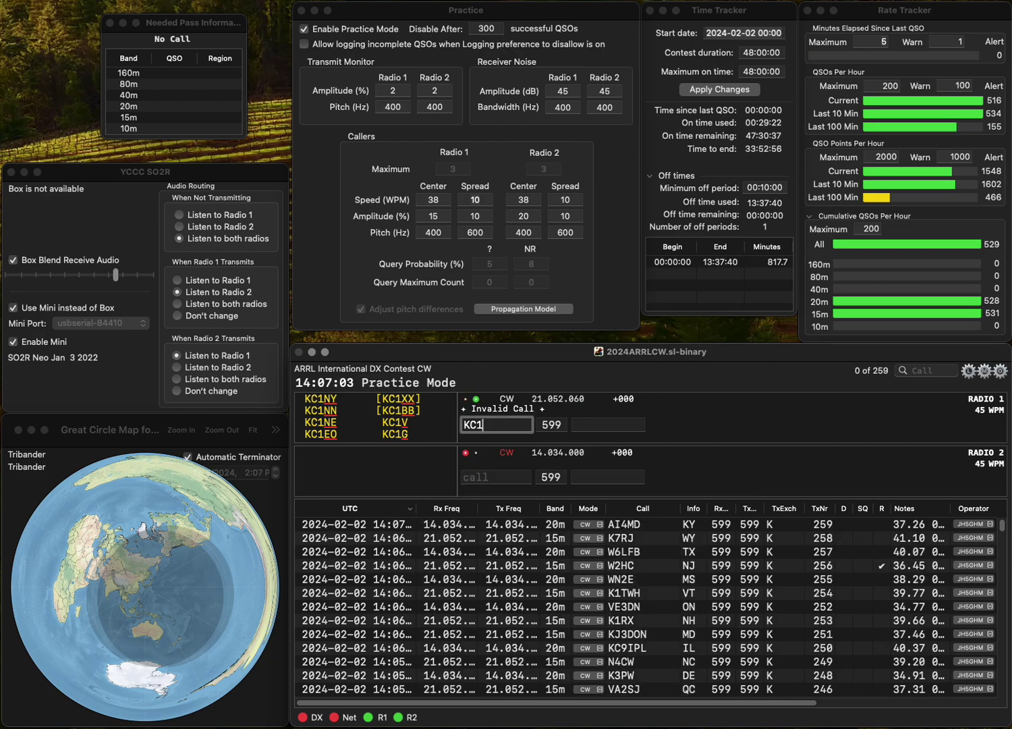
pyautogui.write('KUG')
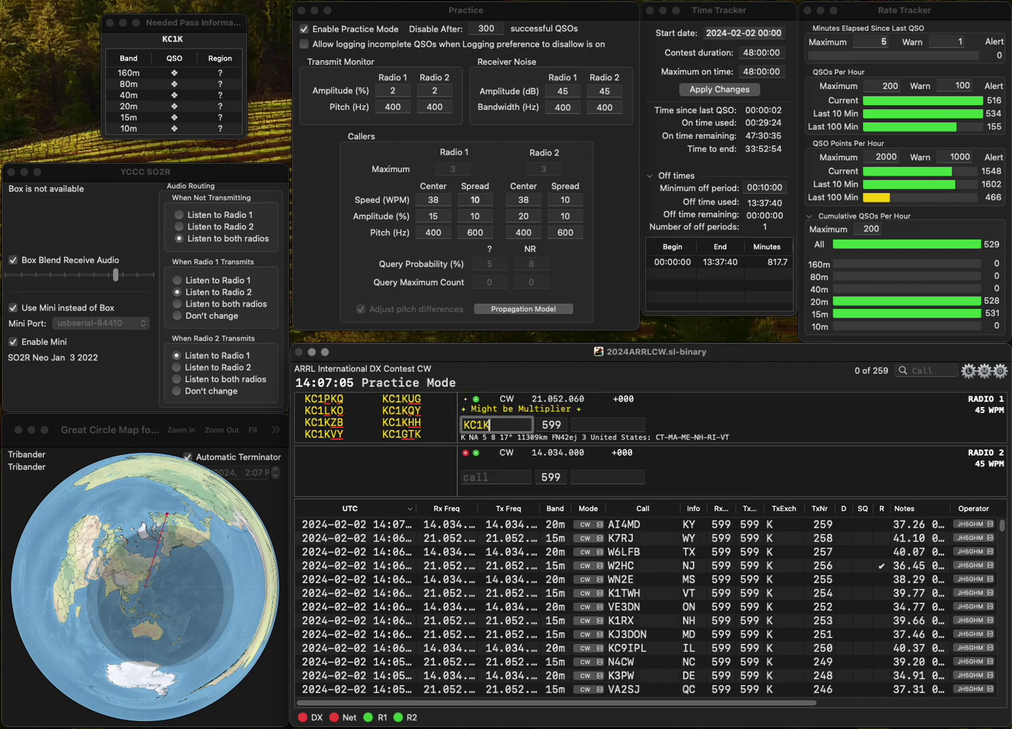
pyautogui.press('Return')
pyautogui.write('7RK')
pyautogui.press('Home')
pyautogui.write('EV')
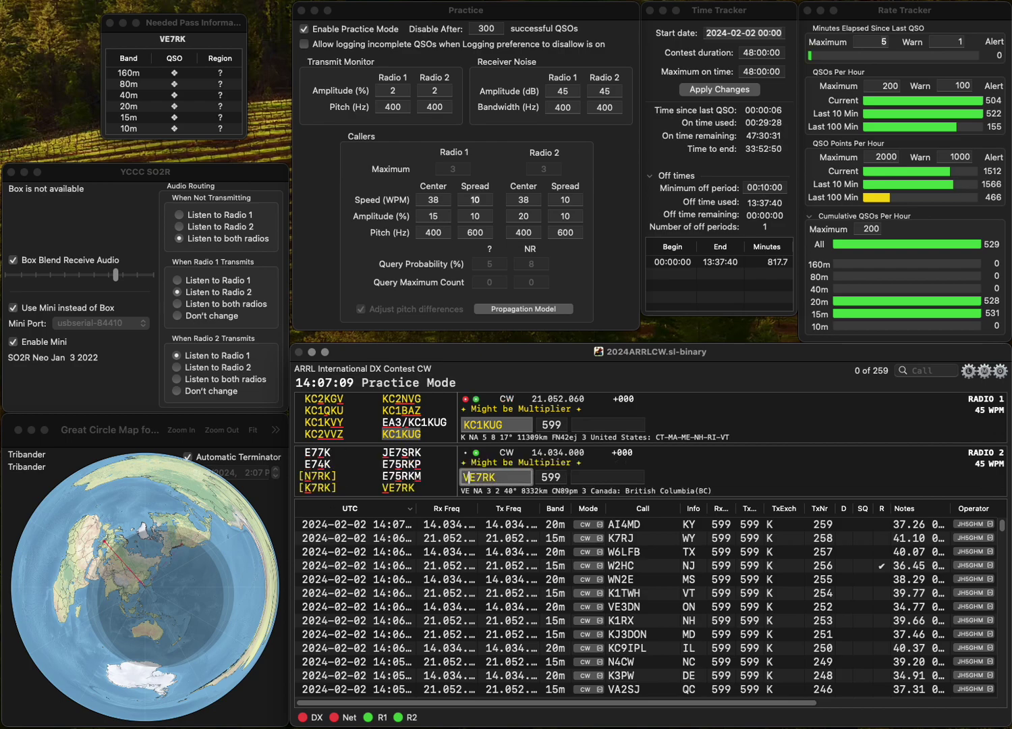
pyautogui.press('Return')
pyautogui.write('V')
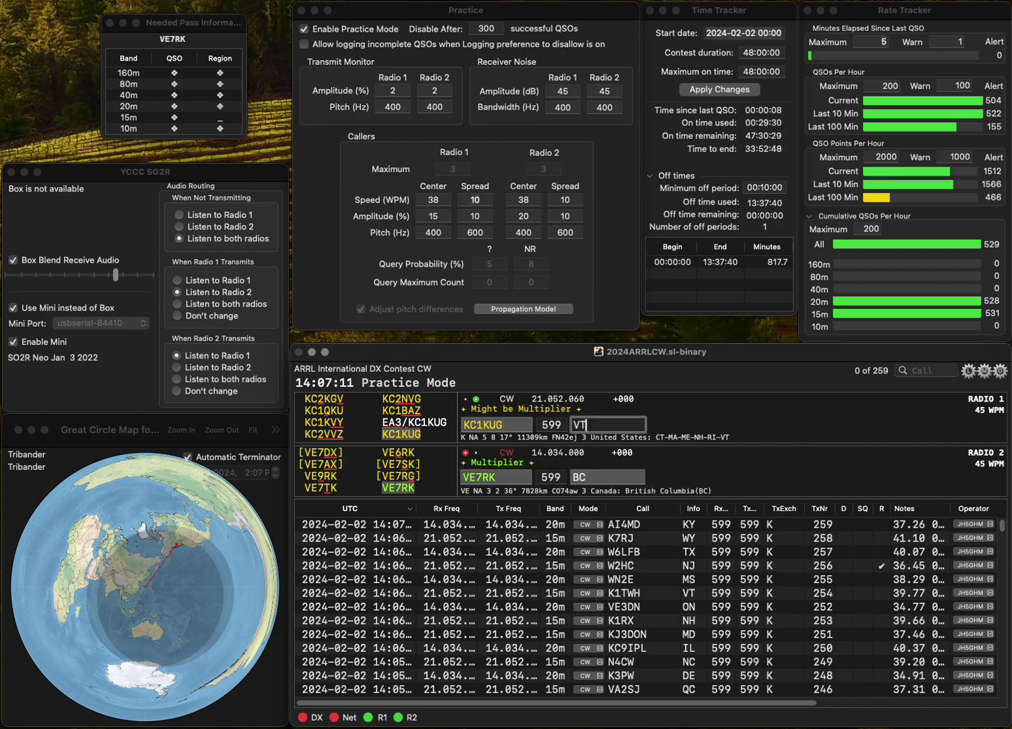
pyautogui.write('T')
pyautogui.press('Return')
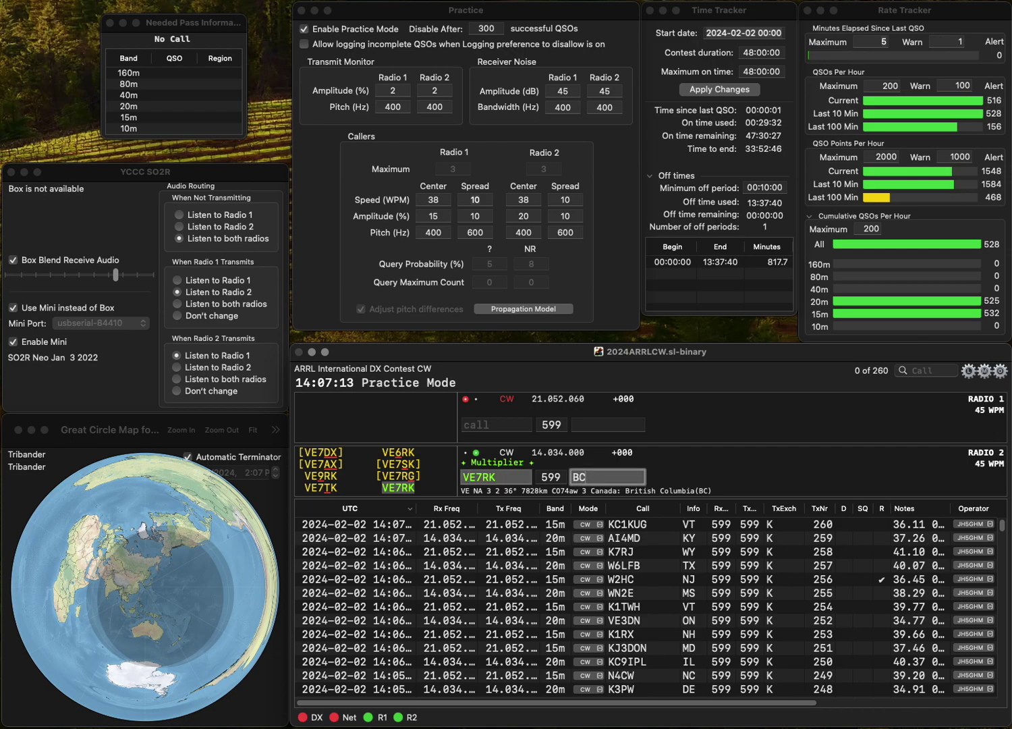
pyautogui.press('Return')
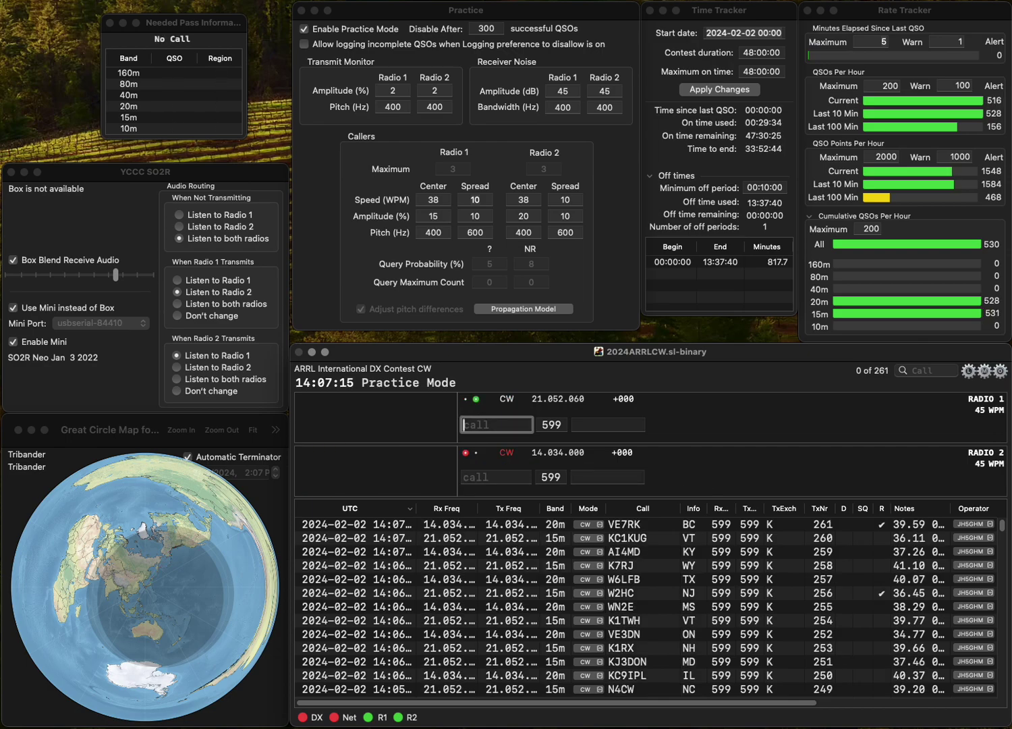
pyautogui.write('K1XT')
pyautogui.press('Return')
pyautogui.write('N8UX')
pyautogui.press('Return')
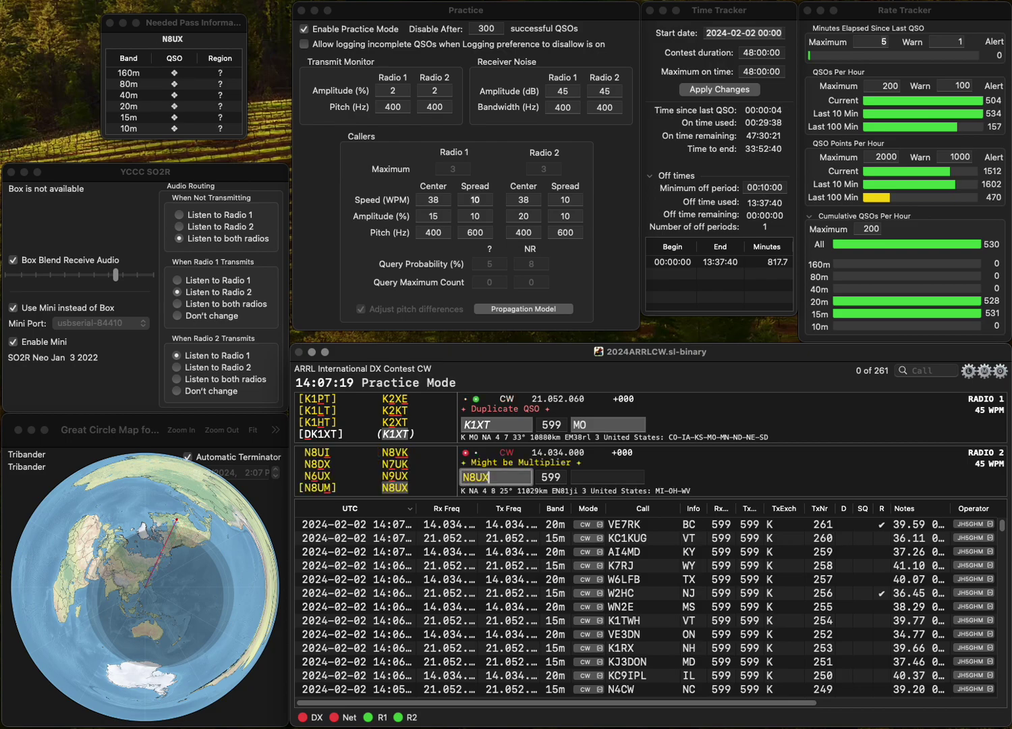
pyautogui.press('Return')
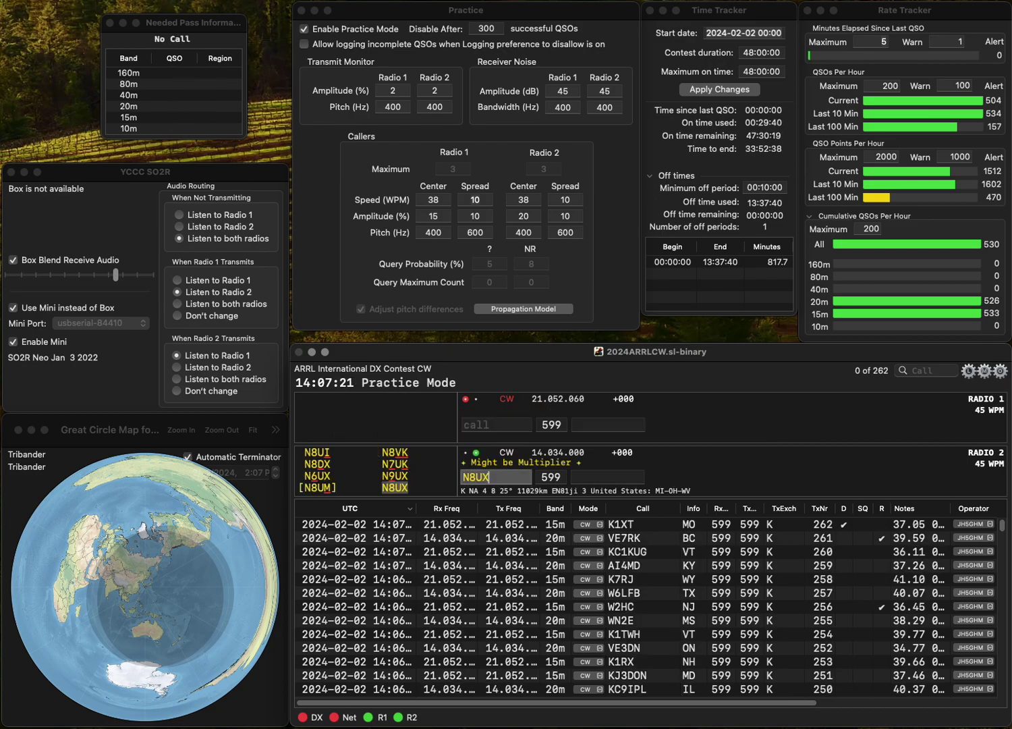
pyautogui.press('Tab')
pyautogui.write('WV')
pyautogui.press('Return')
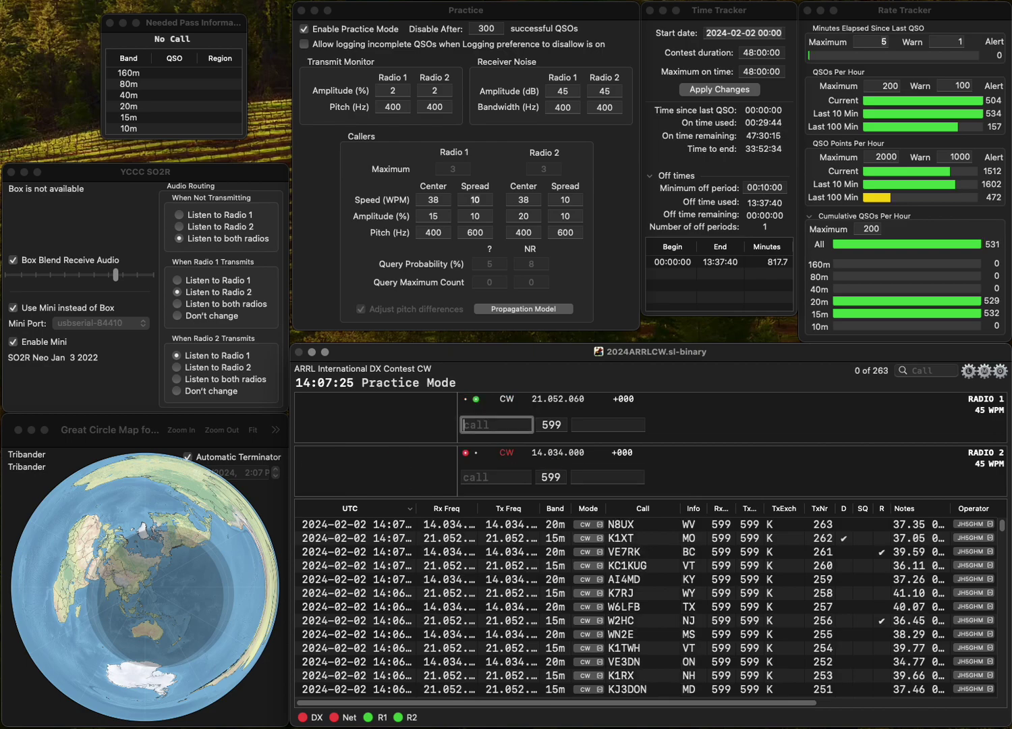
pyautogui.write('K8TX')
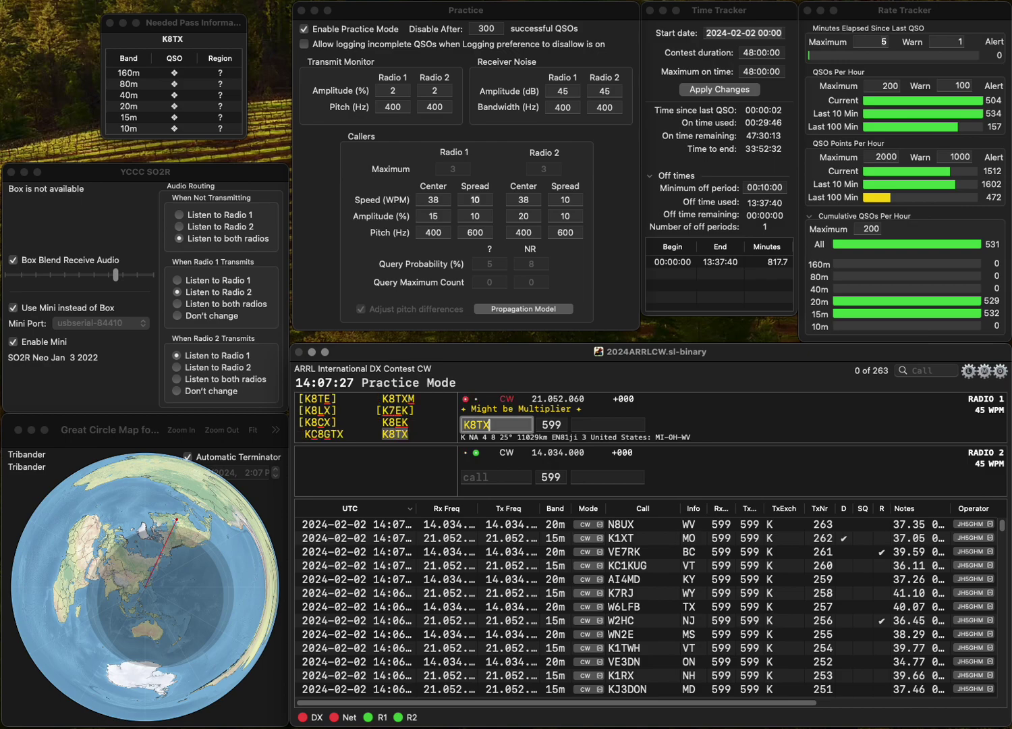
pyautogui.press('Return')
pyautogui.write('D0')
pyautogui.write('AB')
pyautogui.press('Home')
pyautogui.write('A')
pyautogui.press('Return')
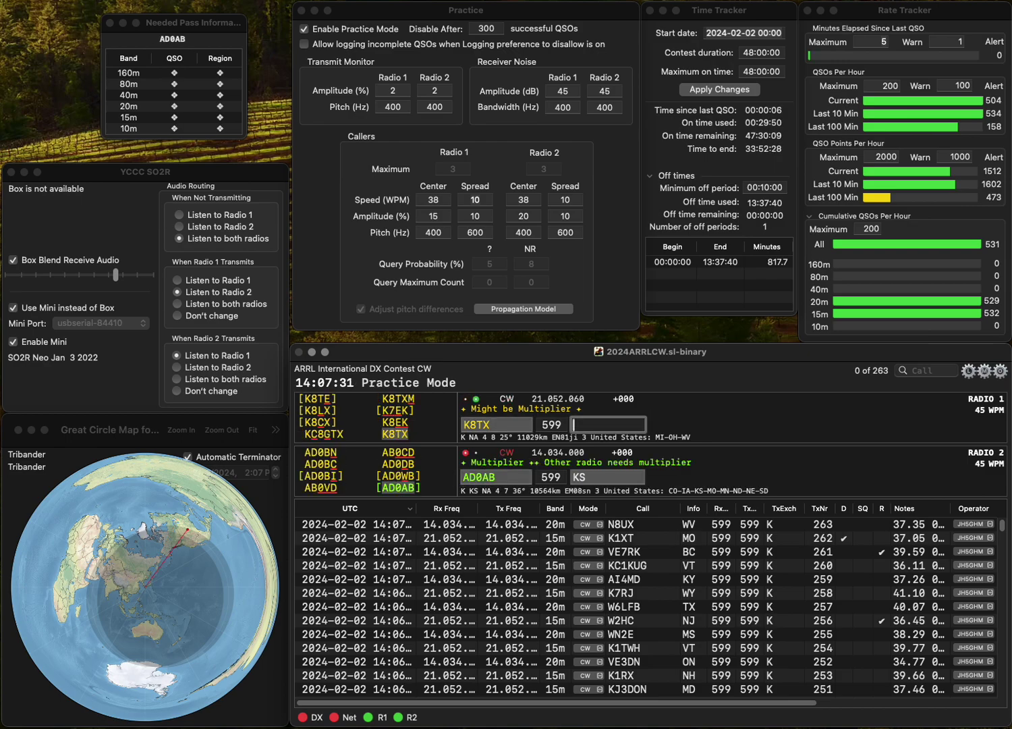
pyautogui.press('Return')
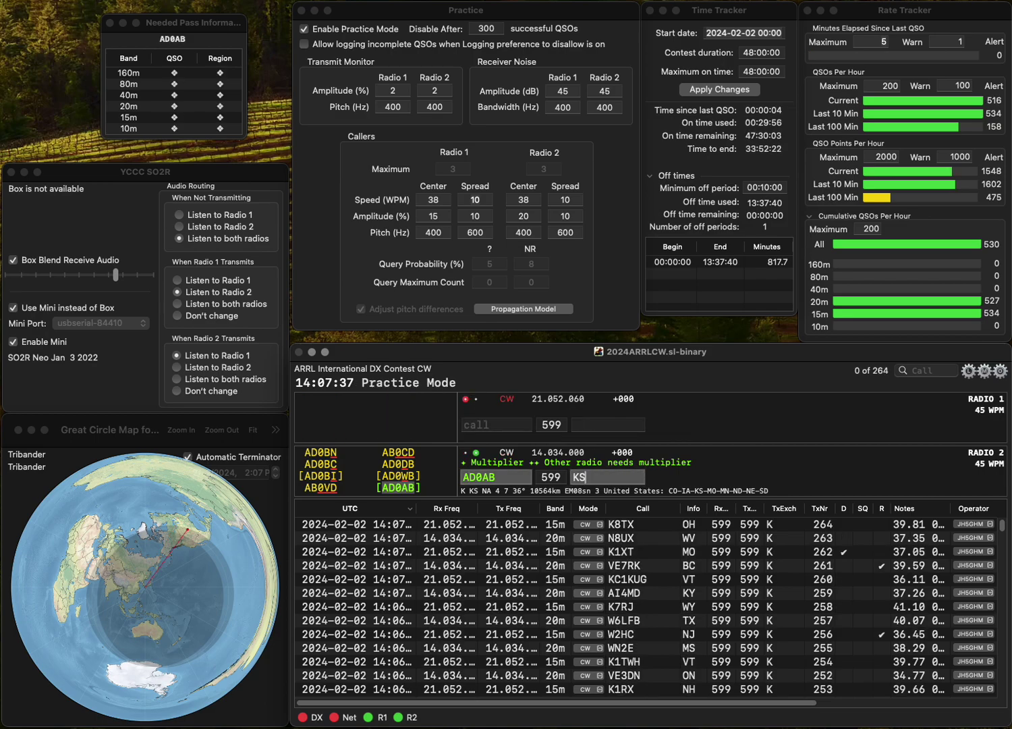
pyautogui.press('Return')
pyautogui.write('VE')
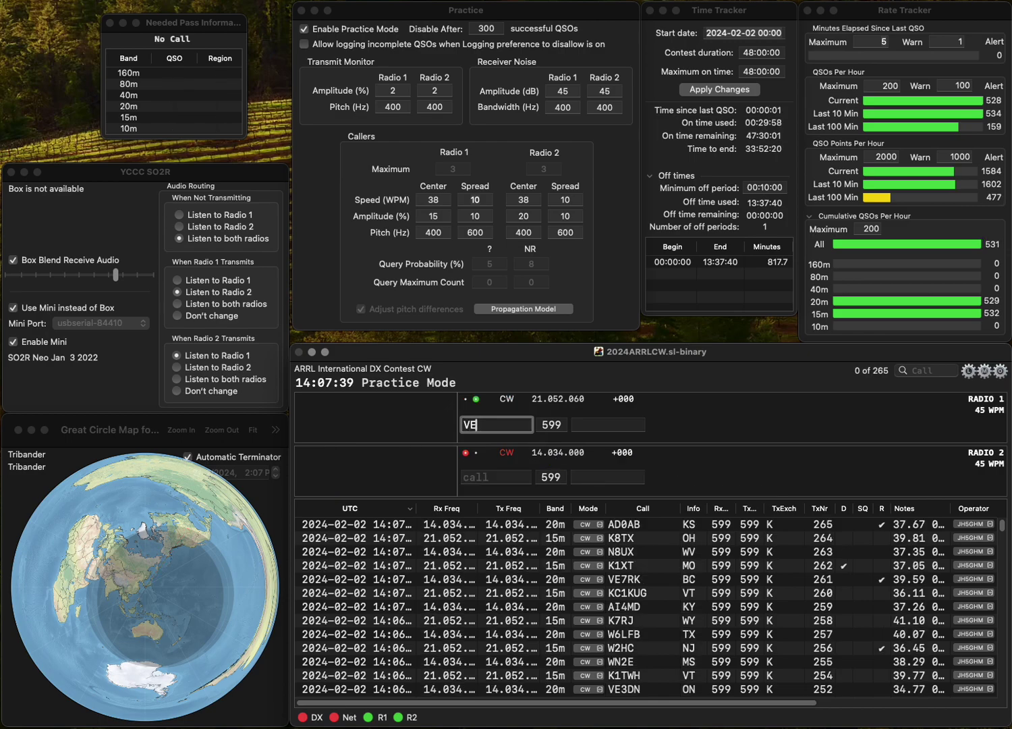
pyautogui.write('9RK')
pyautogui.press('Return')
pyautogui.write('K')
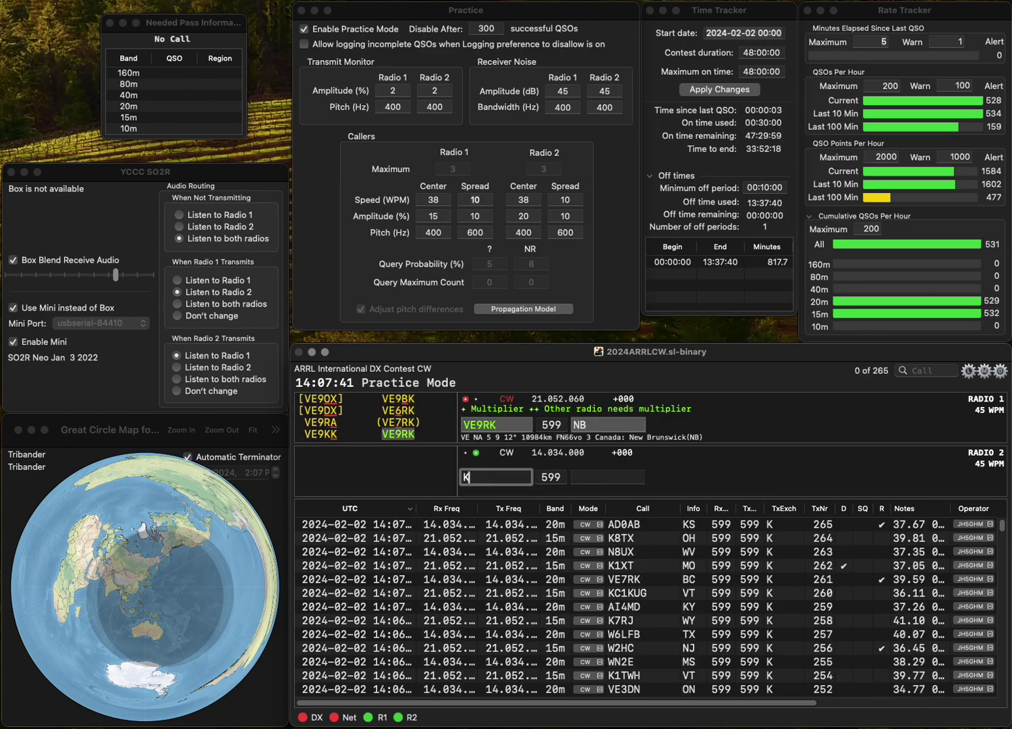
pyautogui.write('T4PH')
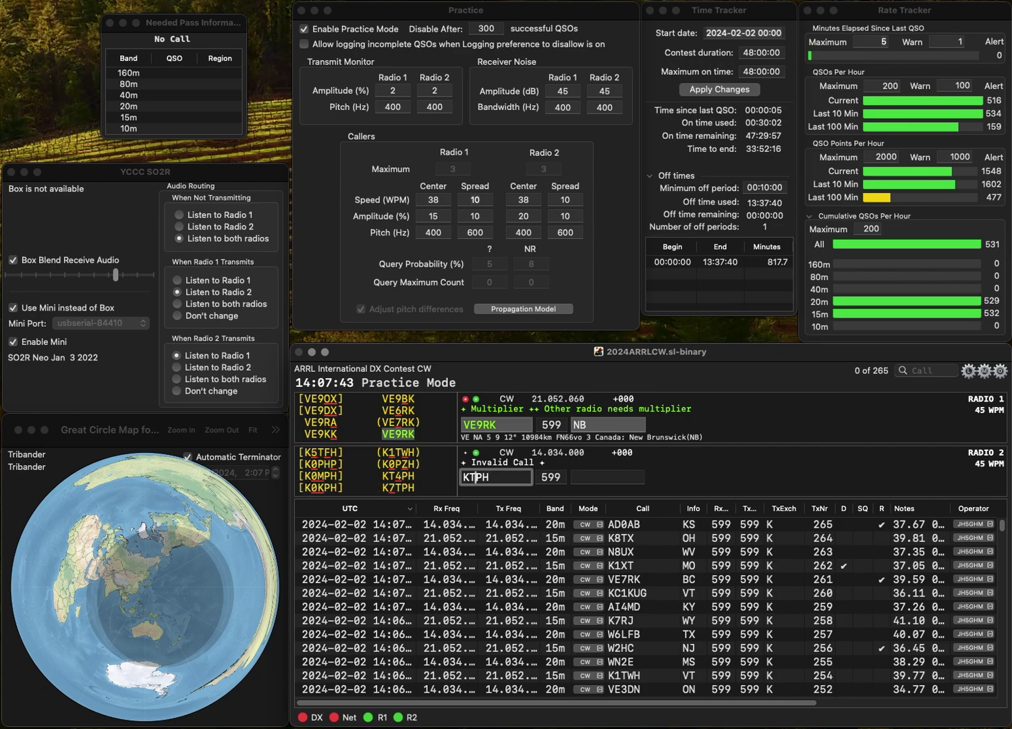
pyautogui.press('Return')
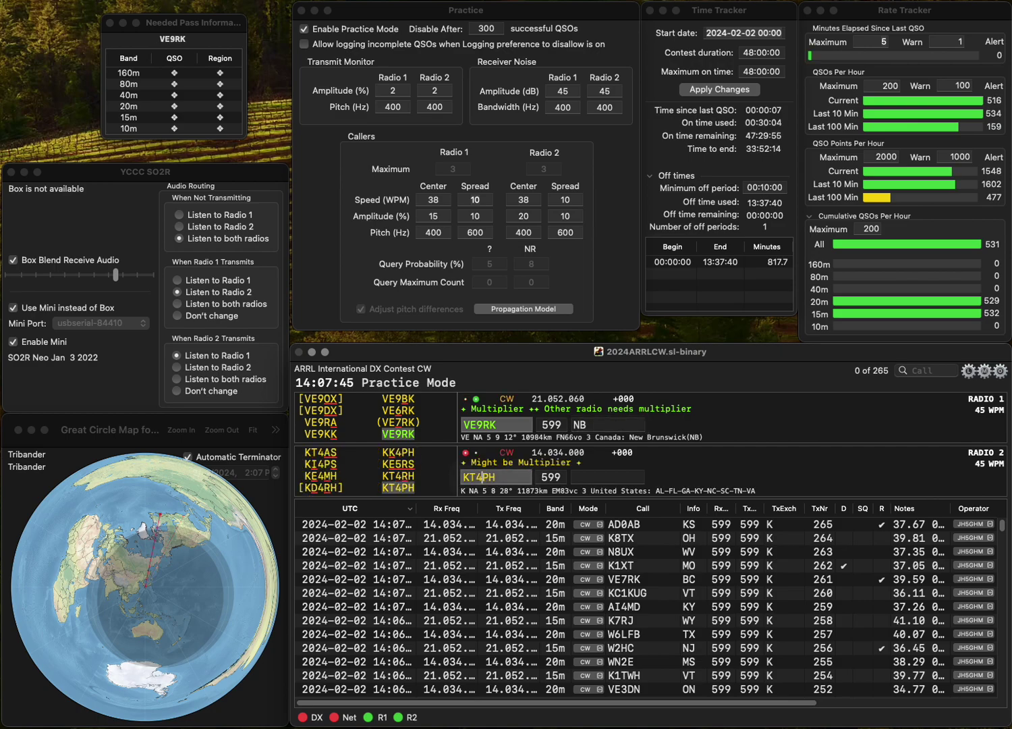
pyautogui.press('Return')
pyautogui.write('NC')
pyautogui.press('Return')
# Enter and send the call VA3PN on Radio 1, and enter the partial call WX on Radio 2.
pyautogui.write('A3')
pyautogui.press('Left')
pyautogui.press('Left')
pyautogui.write('V')
pyautogui.press('Return')
pyautogui.write('WX')
pyautogui.press('Return')
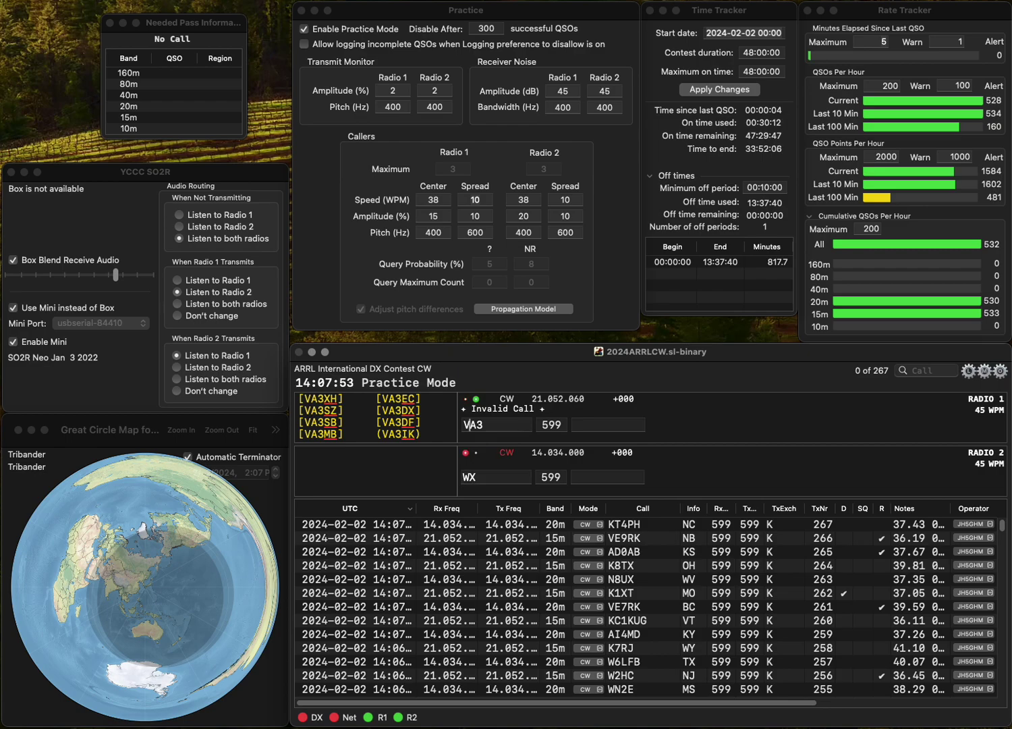
pyautogui.write('PN')
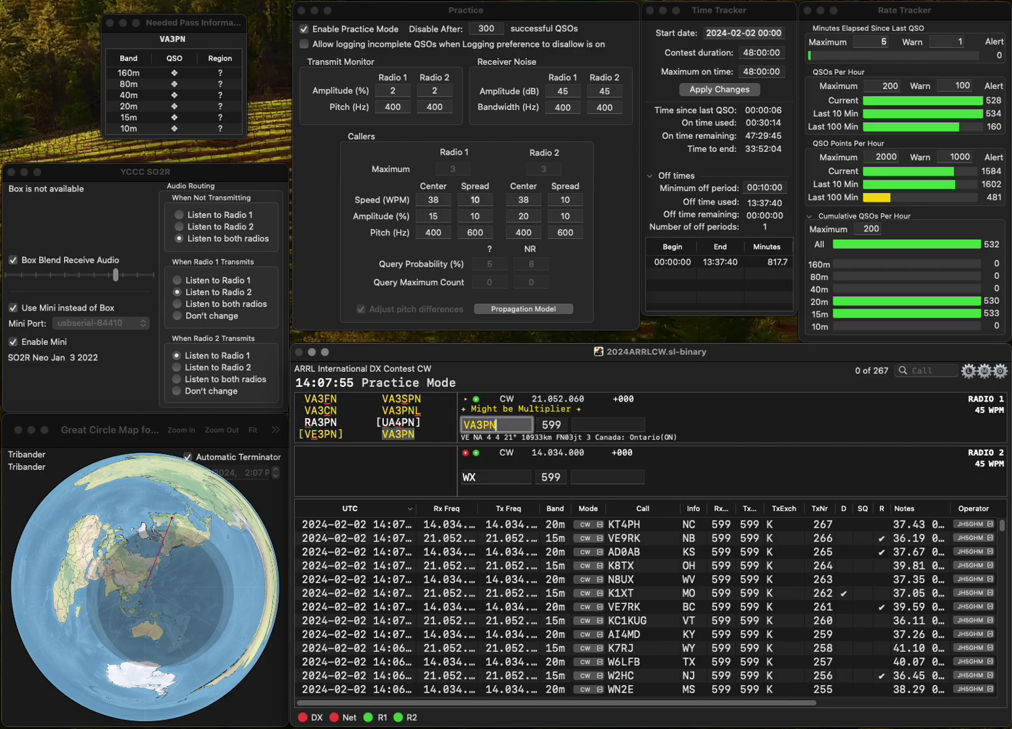
pyautogui.press('Return')
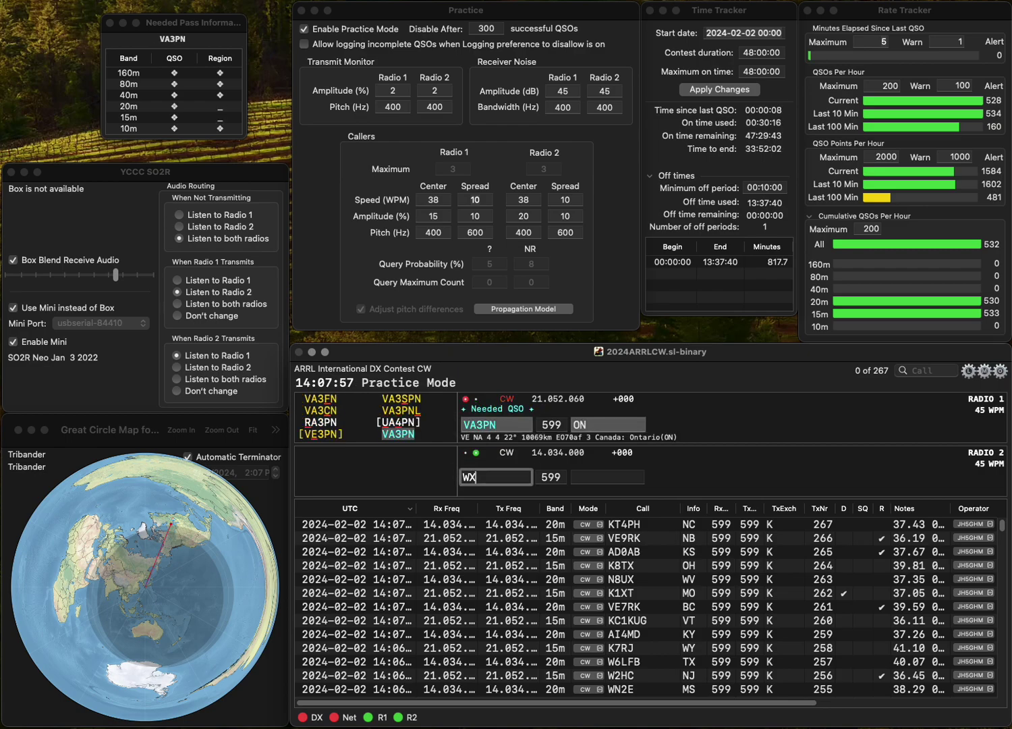
pyautogui.press('BackSpace')
pyautogui.write('4K')
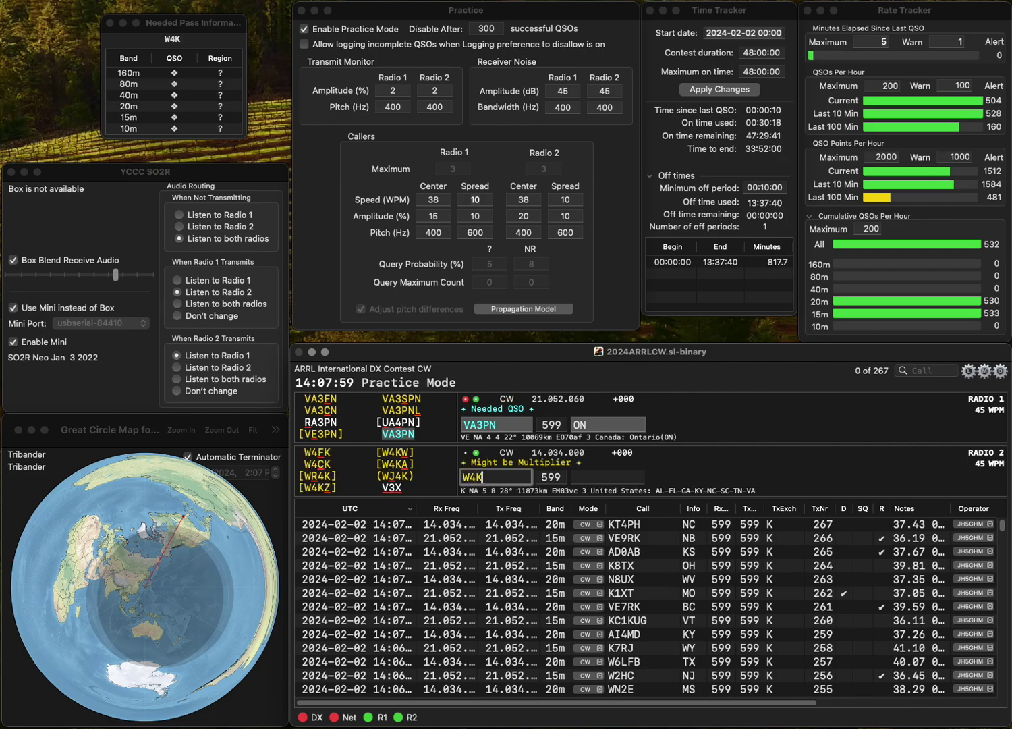
pyautogui.press('`')
pyautogui.press('space')
pyautogui.press('space')
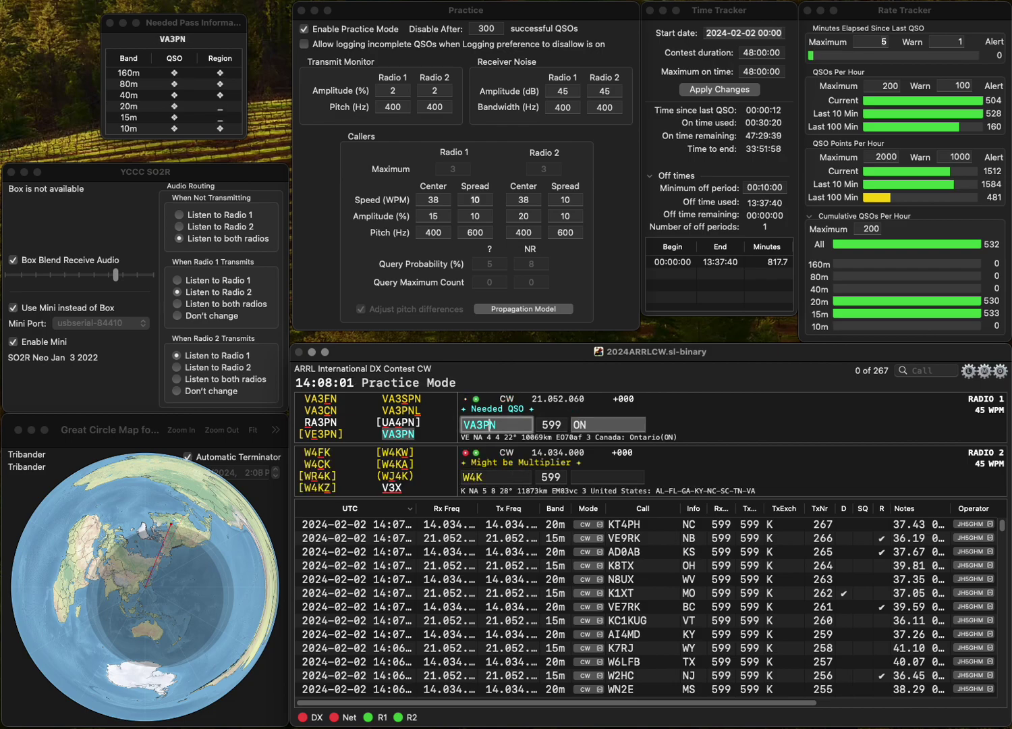
pyautogui.press('Left')
pyautogui.press('BackSpace')
pyautogui.write('F')
pyautogui.click(482, 478)
pyautogui.write('SL')
pyautogui.press('Return')
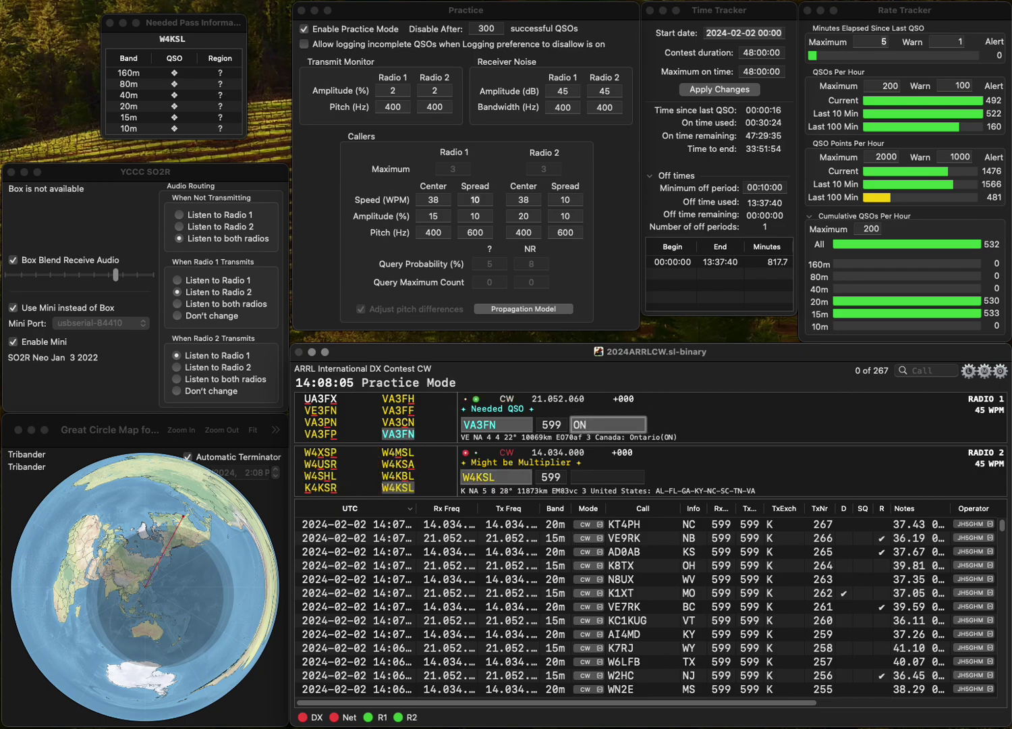
pyautogui.press('Return')
pyautogui.press('Tab')
pyautogui.write('N')
pyautogui.press('Return')
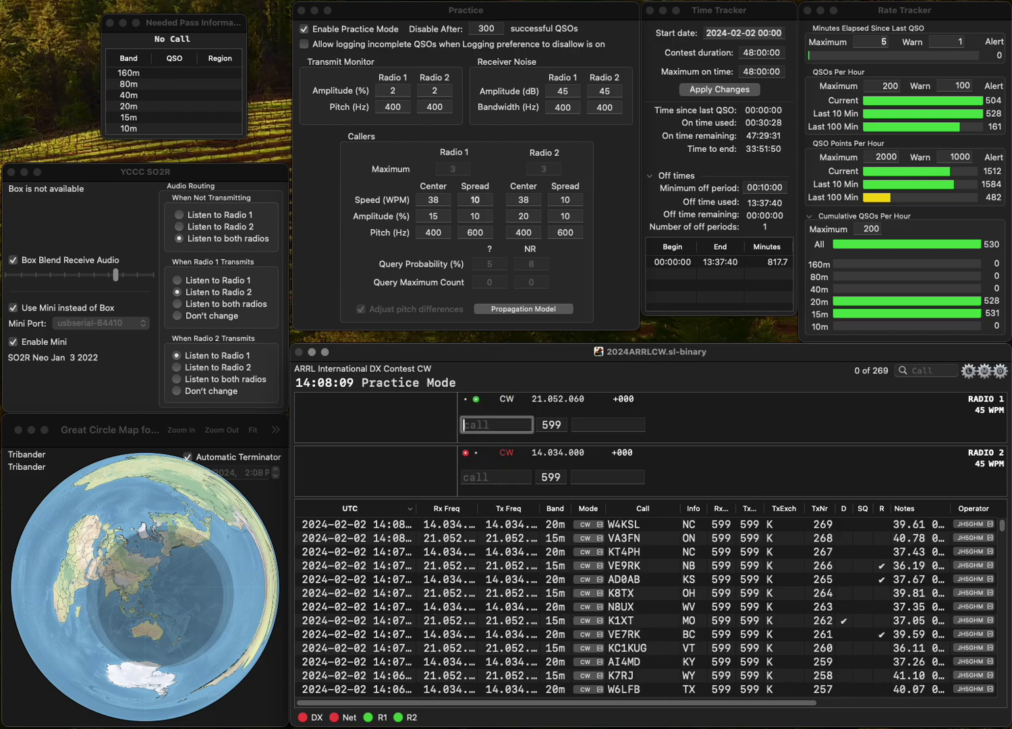
pyautogui.write('K9VJR')
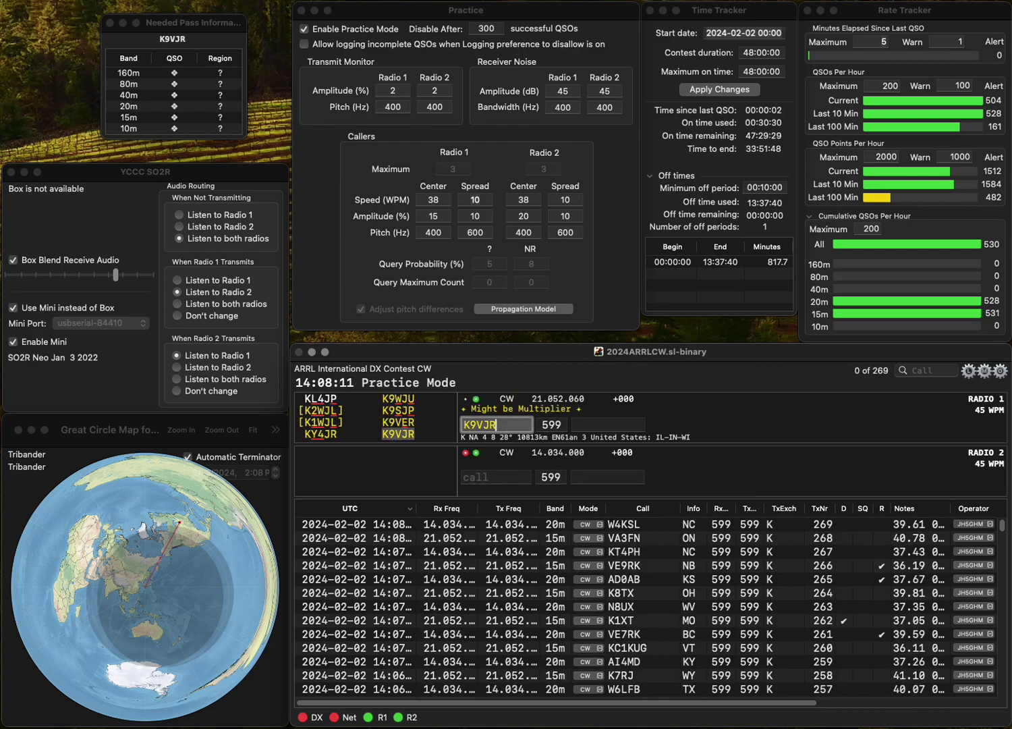
pyautogui.press('Return')
pyautogui.write('7P')
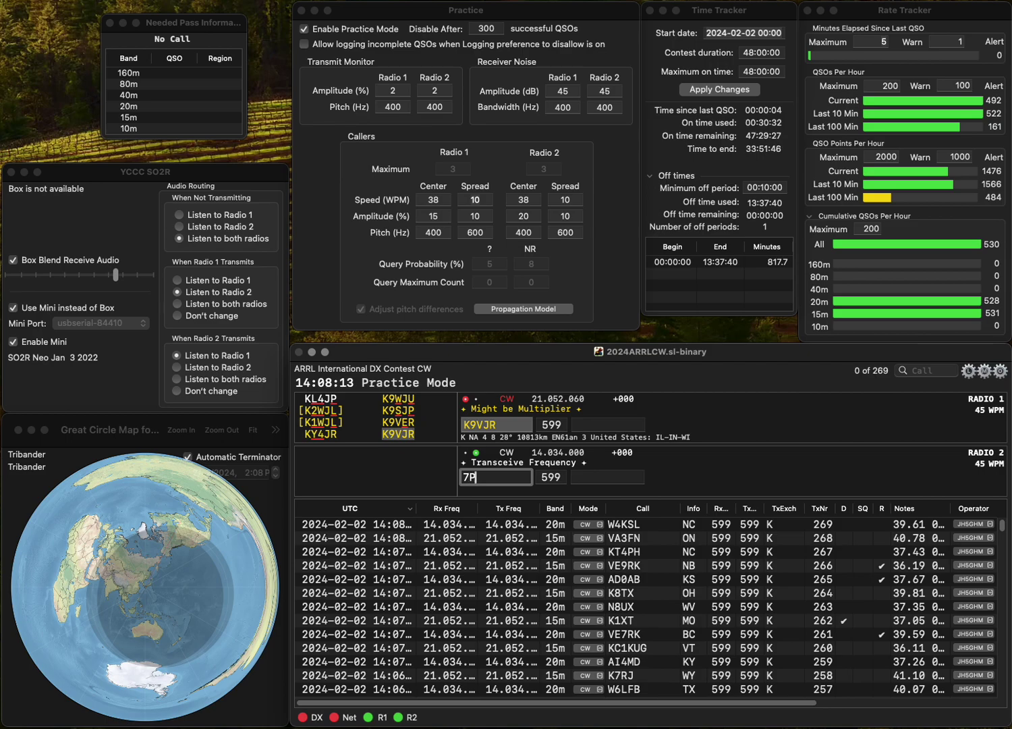
pyautogui.write('CT')
pyautogui.write('W')
pyautogui.press('Return')
pyautogui.write('IL')
pyautogui.press('Return')
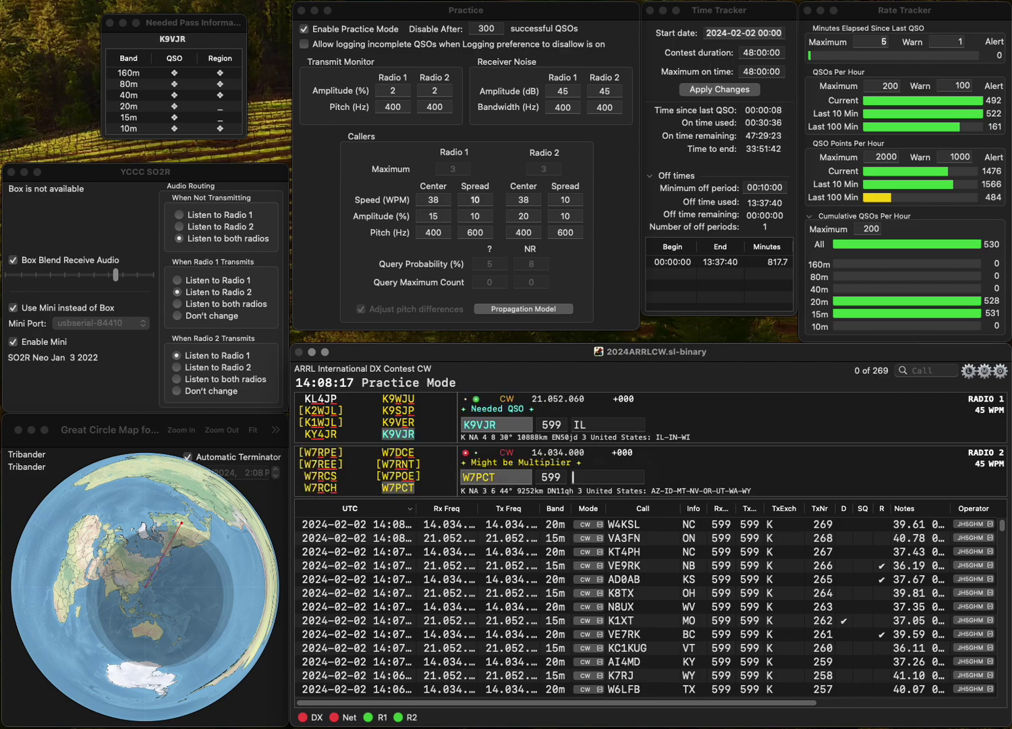
pyautogui.write('AZ')
pyautogui.press('Return')
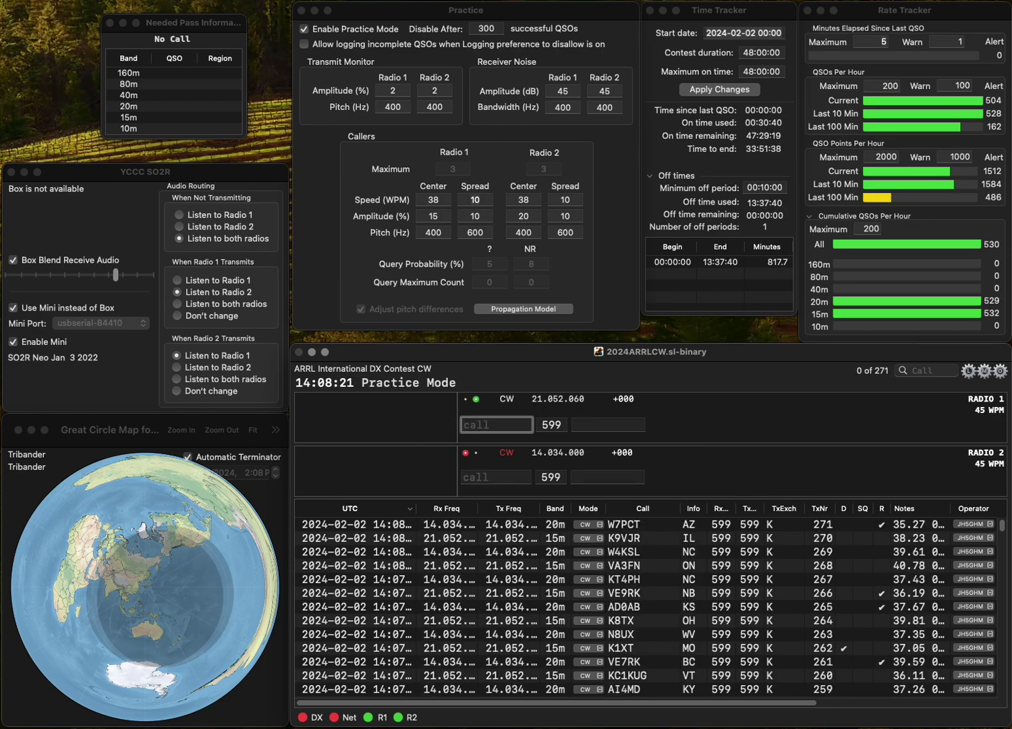
pyautogui.write('KC1')
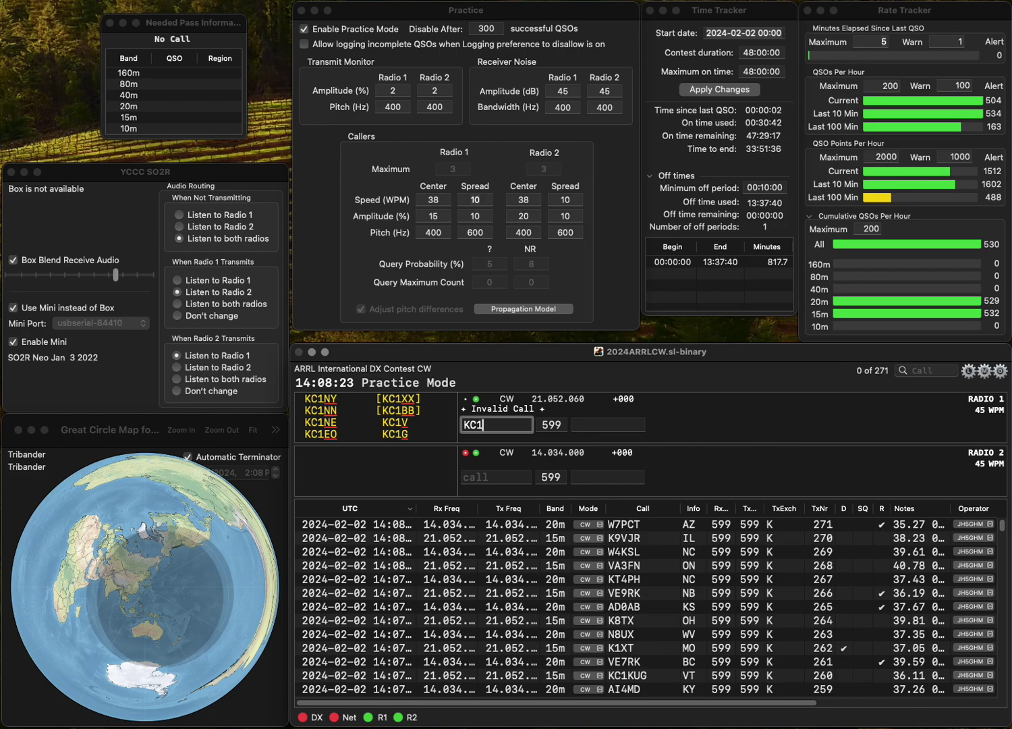
pyautogui.write('BB')
pyautogui.press('Return')
pyautogui.write('W')
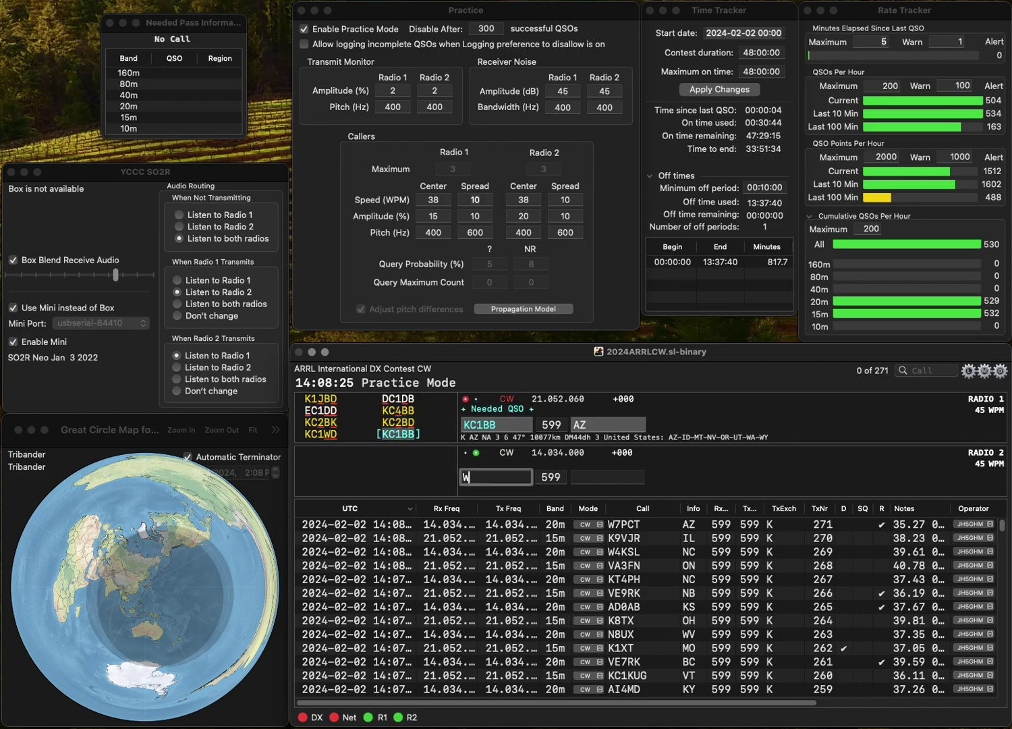
pyautogui.write('6MR')
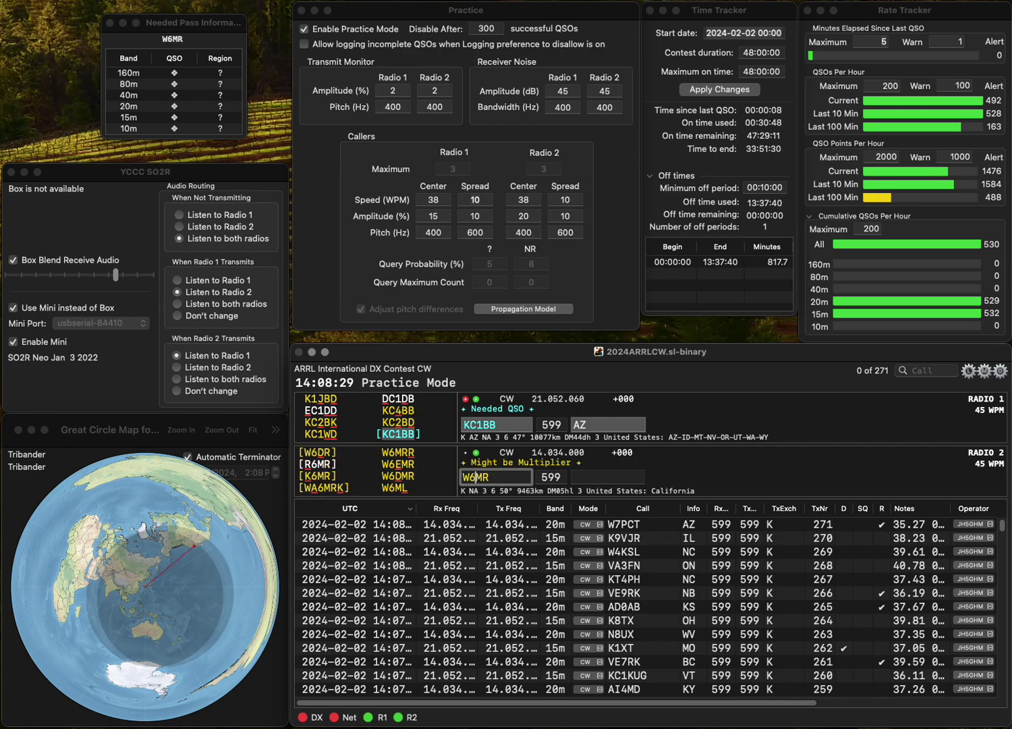
pyautogui.write('D')
pyautogui.press('Return')
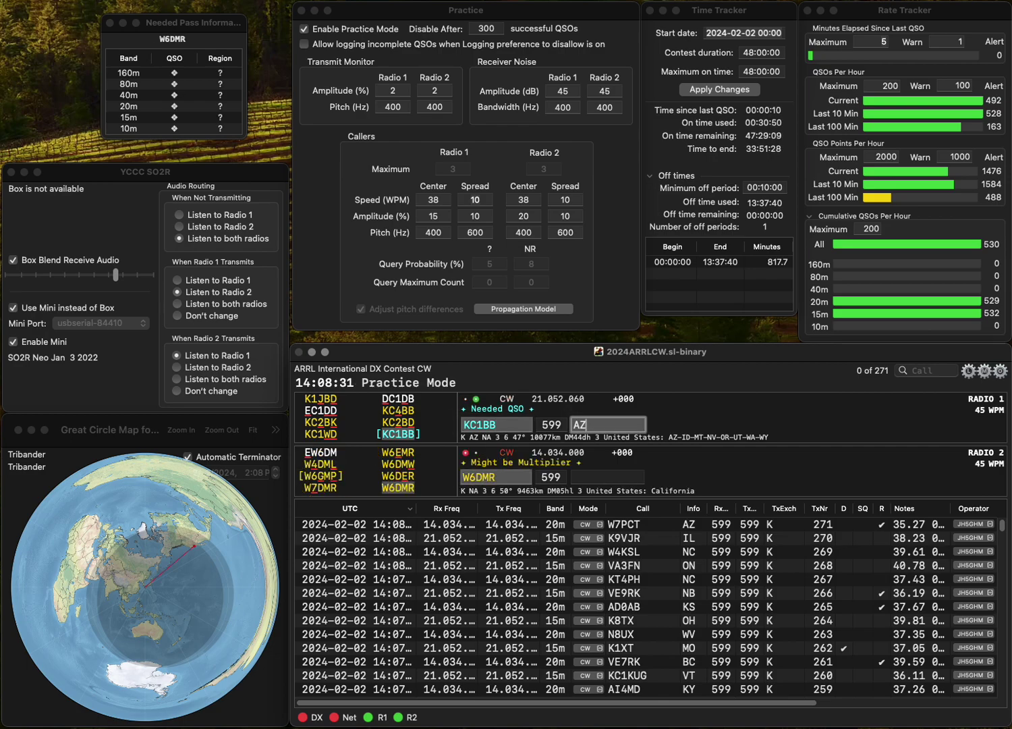
pyautogui.press('Return')
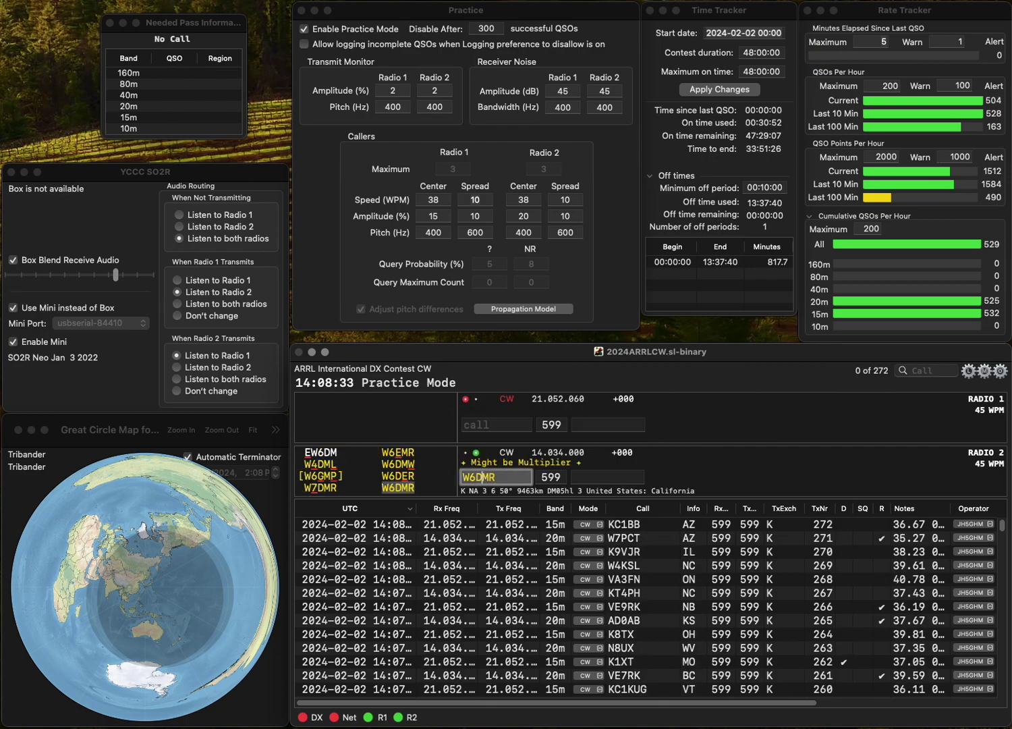
pyautogui.press('Return')
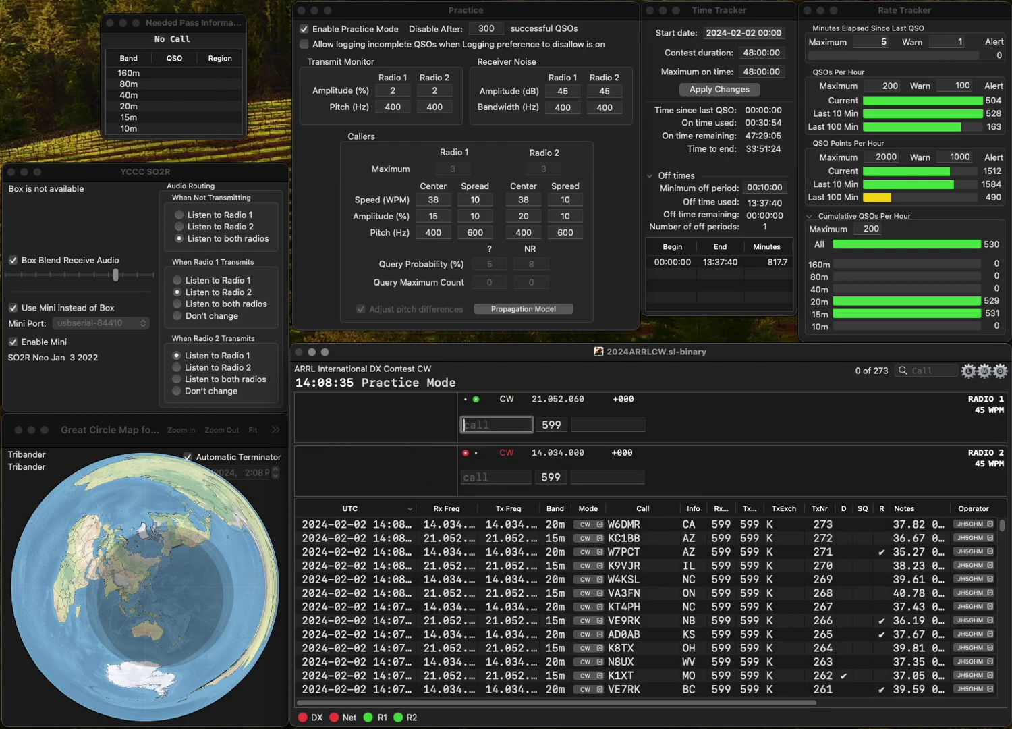
pyautogui.write('KB3MDM')
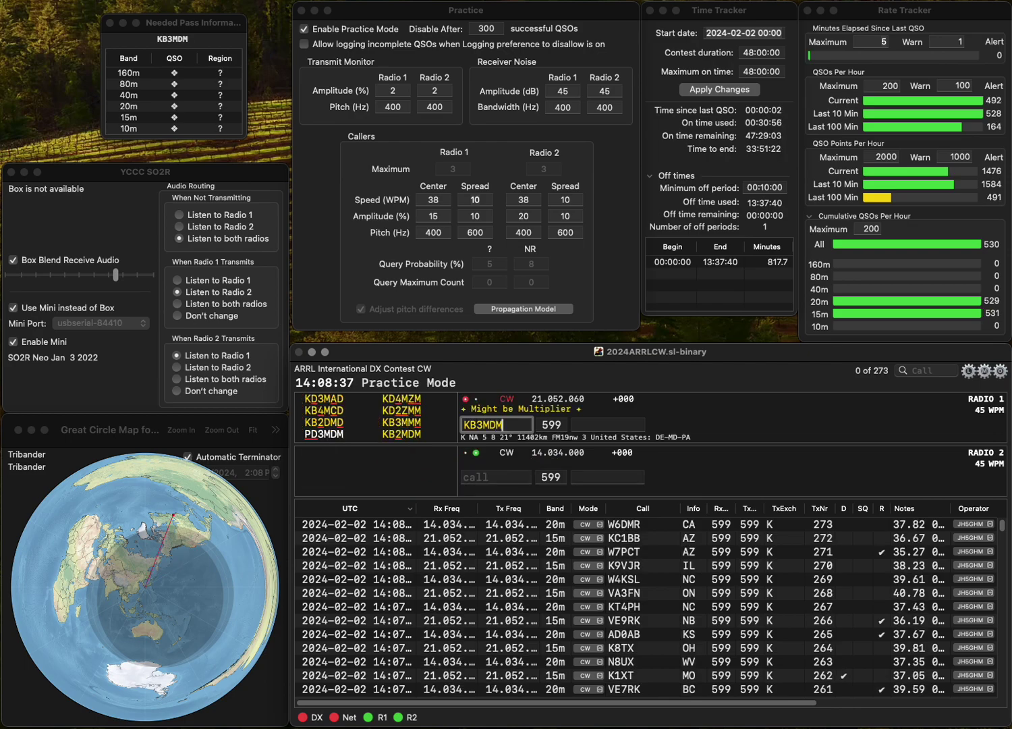
pyautogui.press('Return')
pyautogui.write('TCW')
pyautogui.press('Return')
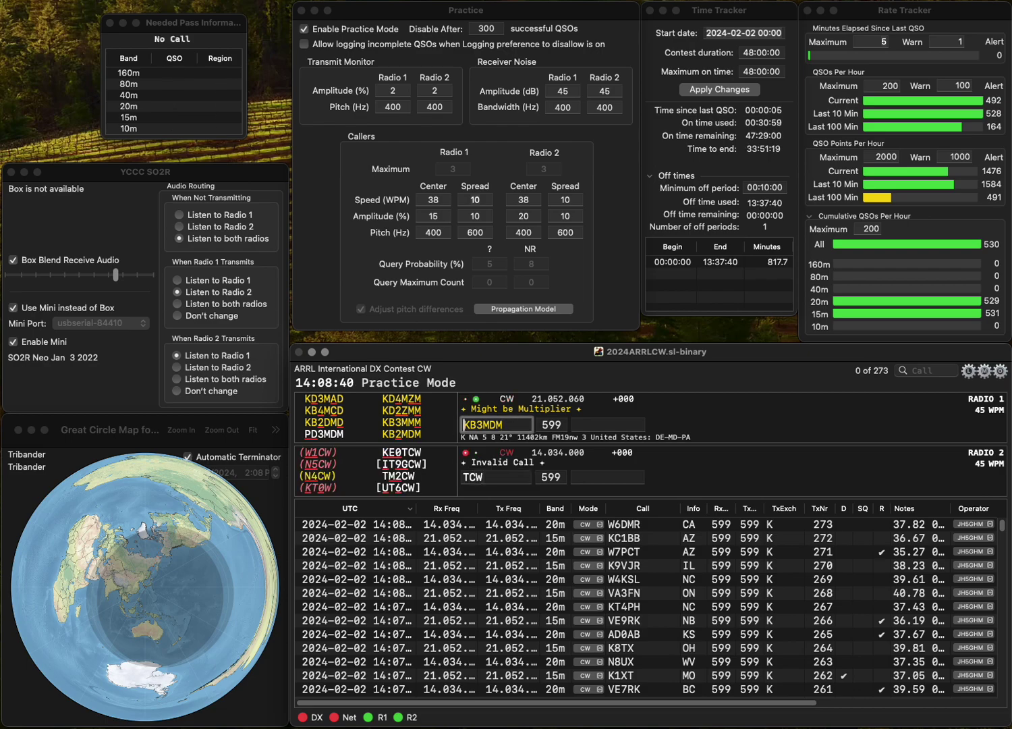
pyautogui.press('Right')
pyautogui.press('Right')
pyautogui.press('BackSpace')
pyautogui.write('2')
pyautogui.press('Tab')
pyautogui.press('Delete')
pyautogui.write('H')
pyautogui.press('BackSpace')
pyautogui.write('S')
pyautogui.press('Return')
pyautogui.press('Tab')
pyautogui.press('Return')
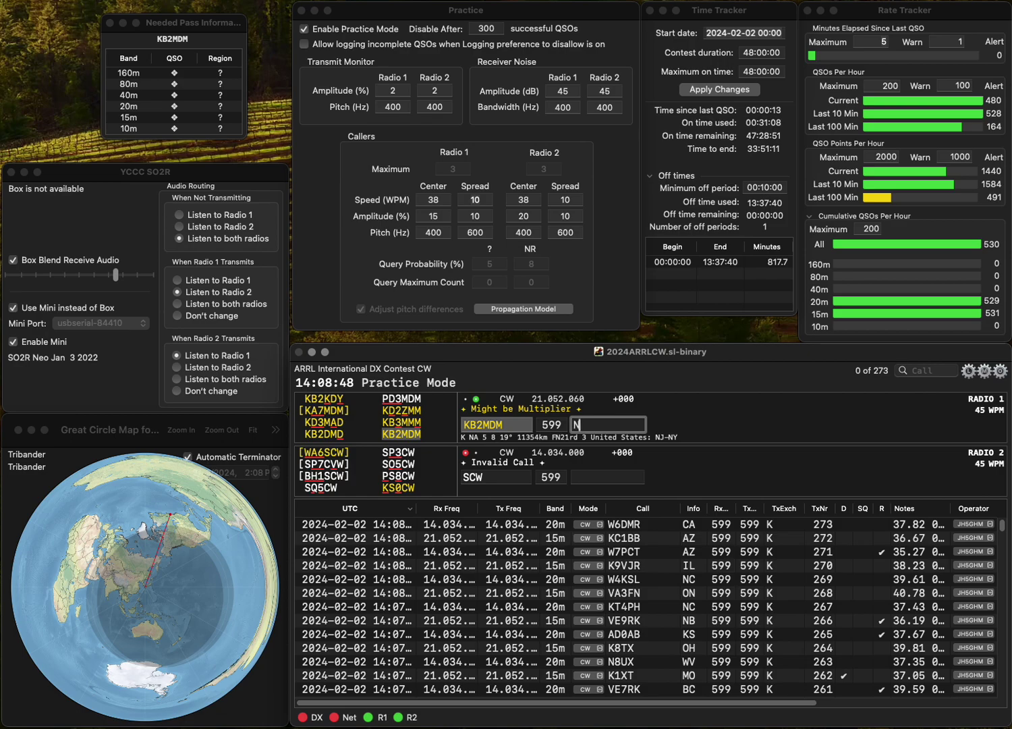
pyautogui.press('Return')
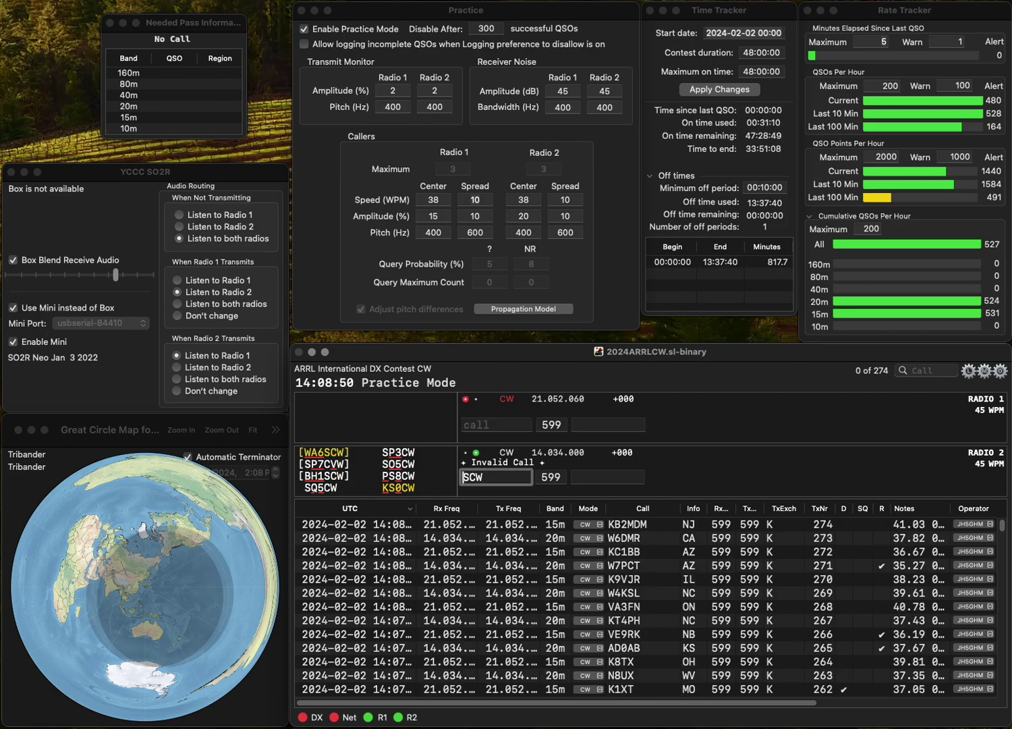
pyautogui.press('Delete')
pyautogui.write('9H')
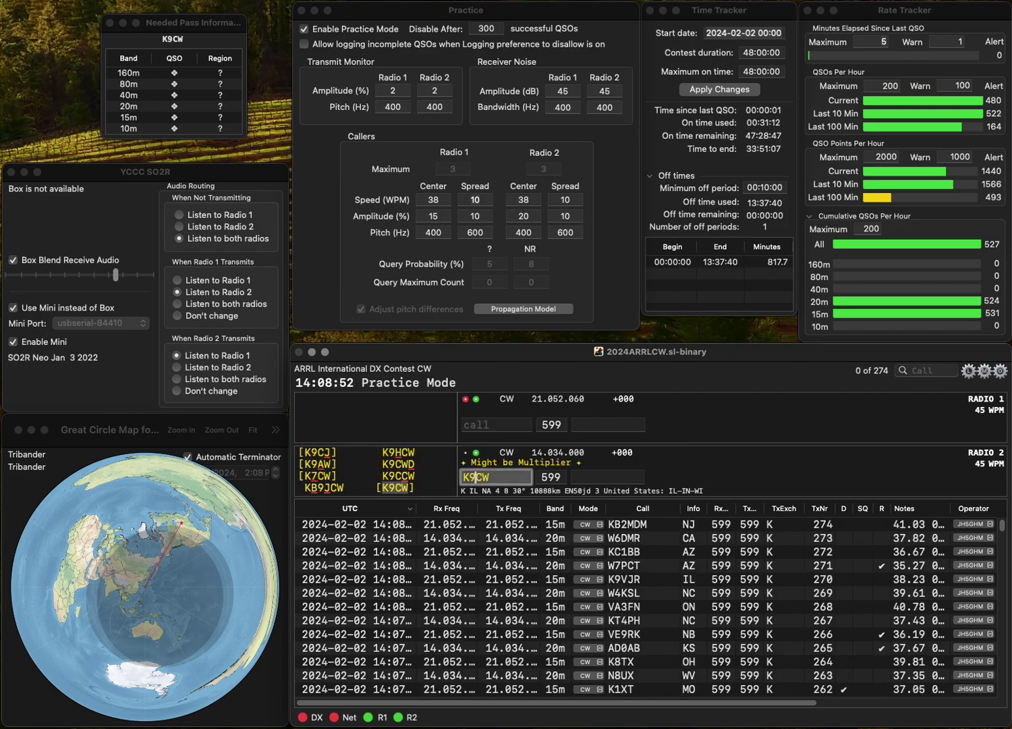
pyautogui.press('Return')
# Enter and send the call AC6YY on Radio 1.
pyautogui.write('C6')
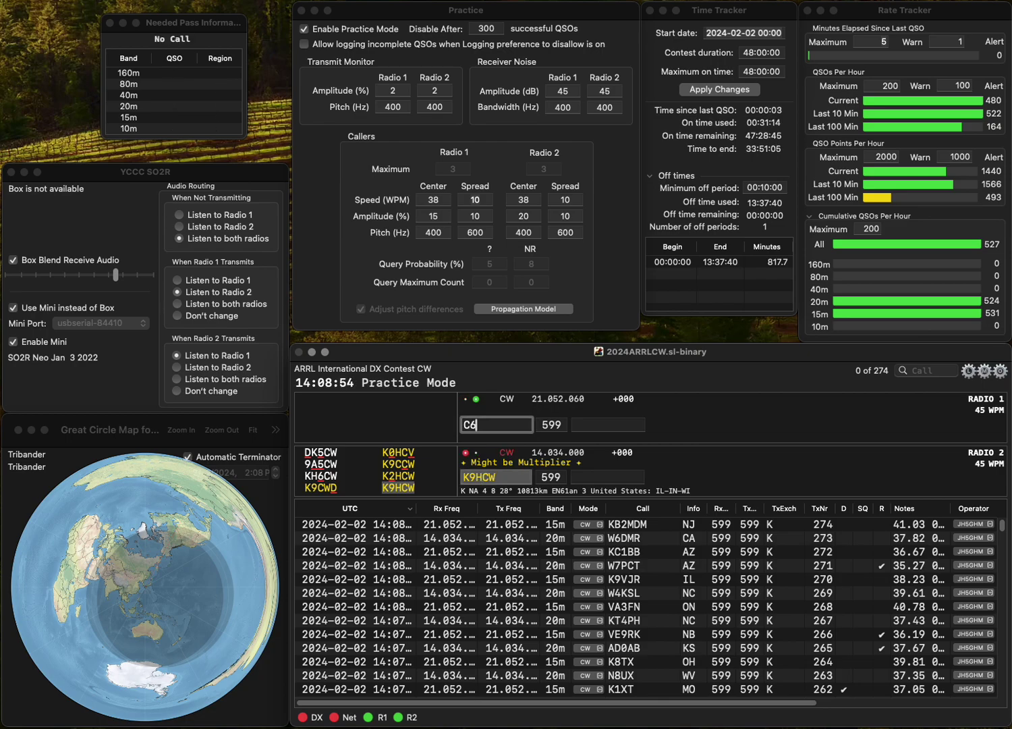
pyautogui.write('YY')
pyautogui.press('Home')
pyautogui.write('A')
pyautogui.press('Return')
# Log K9HCW with exchange WI on Radio 2 and AC6YY with exchange CA on Radio 1.
pyautogui.press('space')
pyautogui.press('Return')
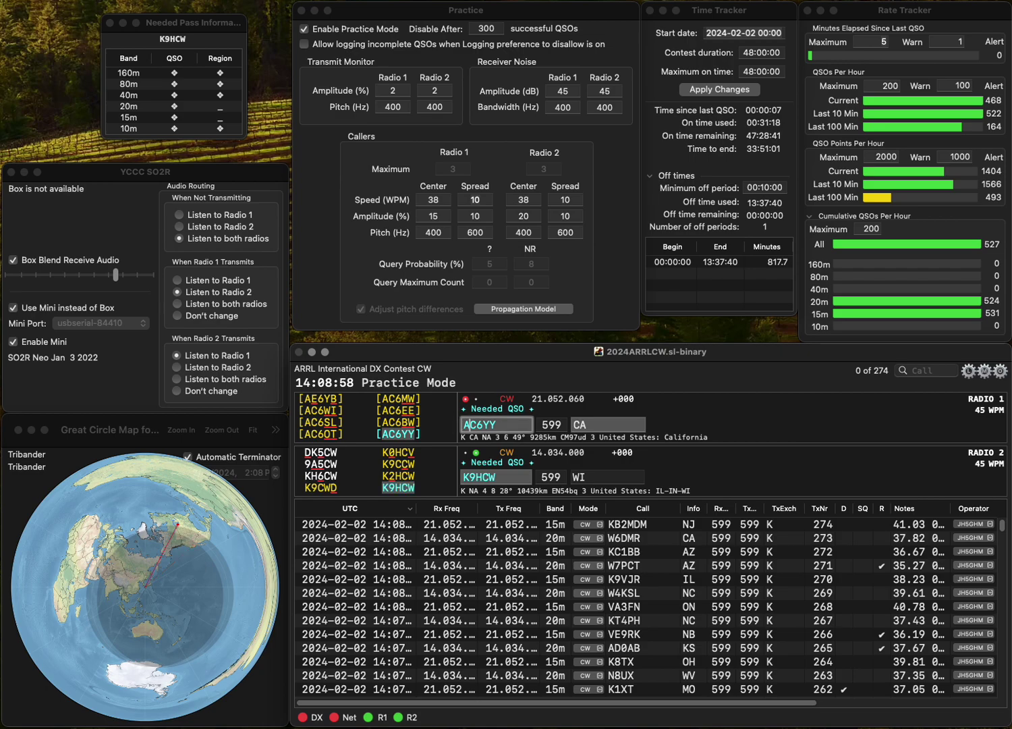
pyautogui.press('space')
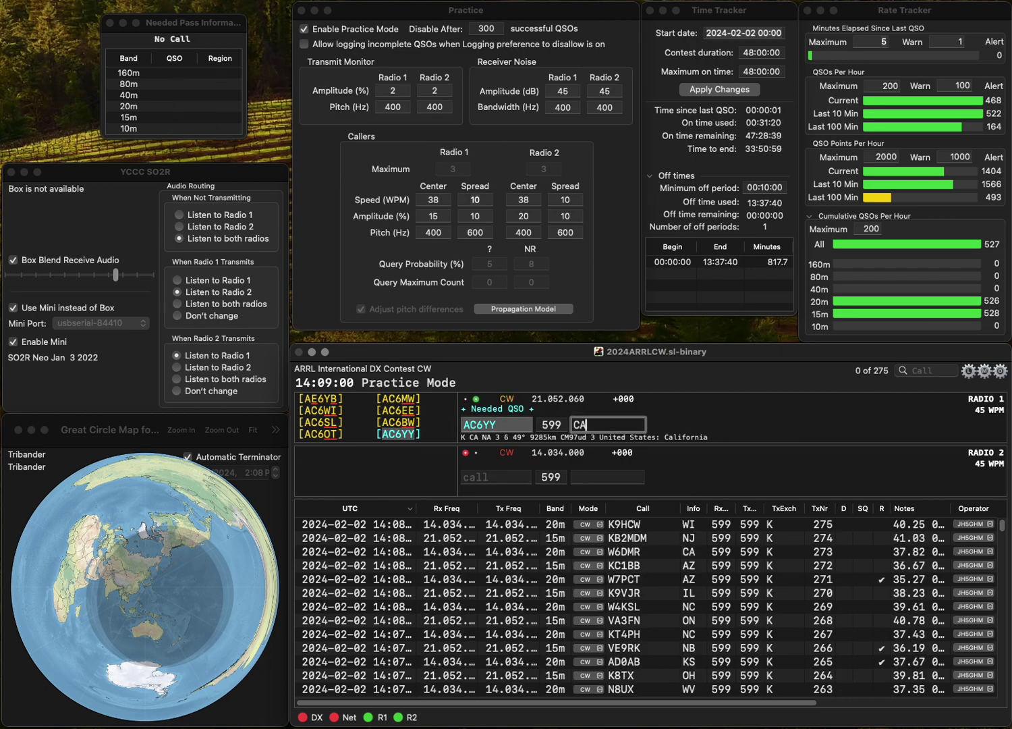
pyautogui.press('Return')
pyautogui.write('AC3R')
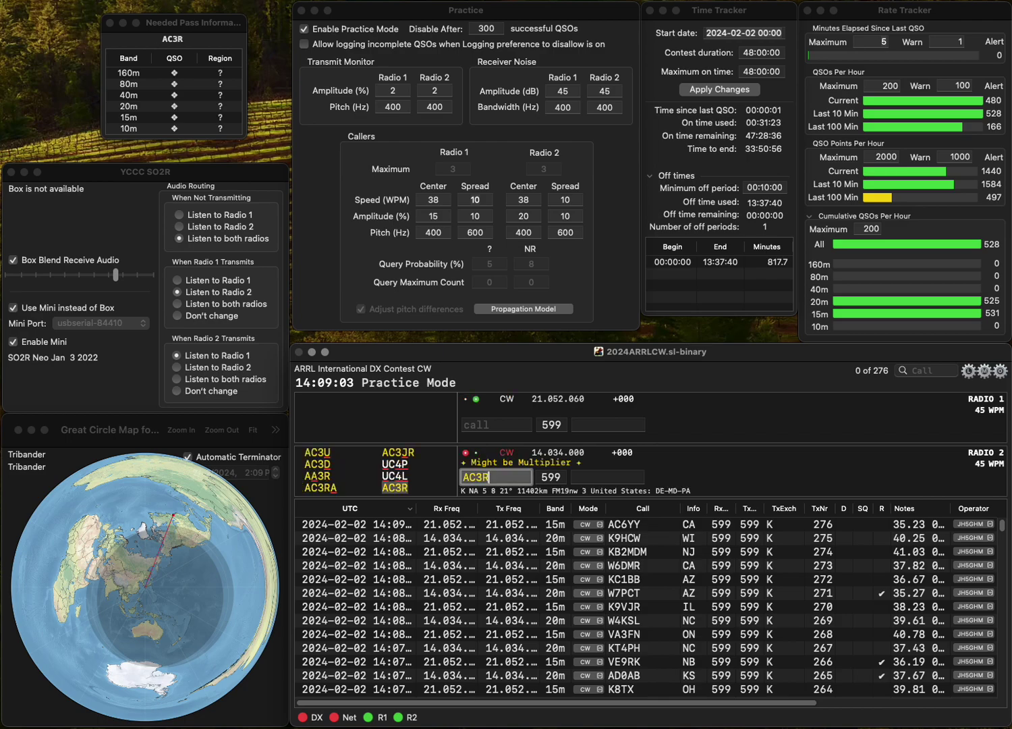
pyautogui.press('Return')
pyautogui.write('WAA4NU')
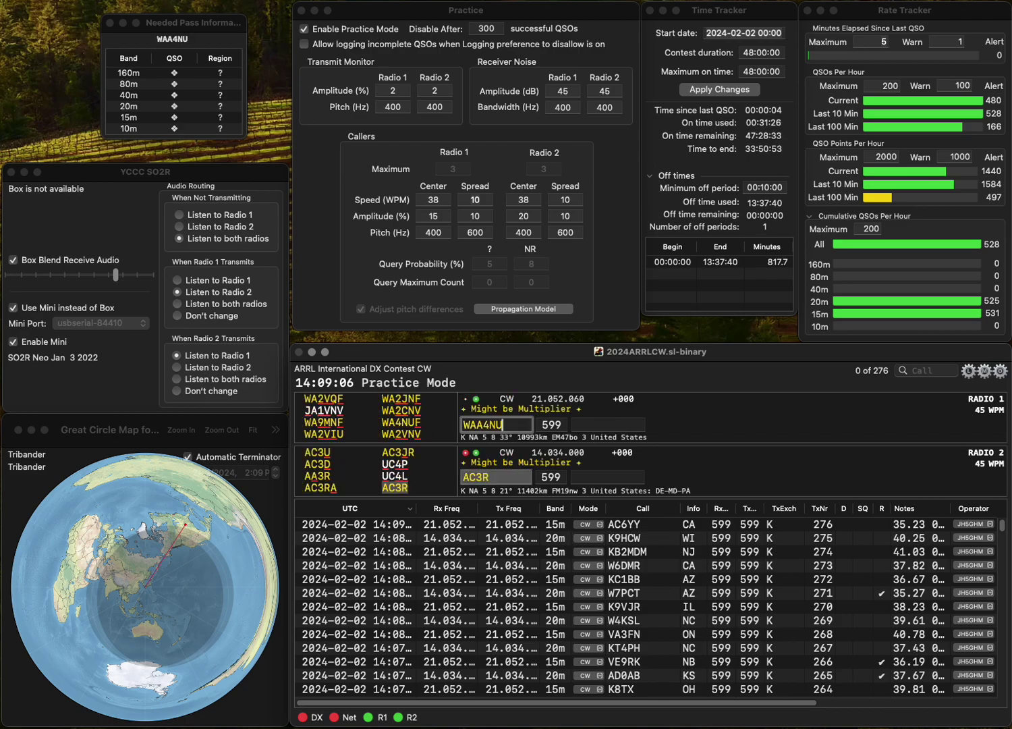
pyautogui.press('Home')
pyautogui.press('Delete')
pyautogui.press('Return')
pyautogui.write('W')
pyautogui.press('BackSpace')
pyautogui.write('PA')
pyautogui.press('Return')
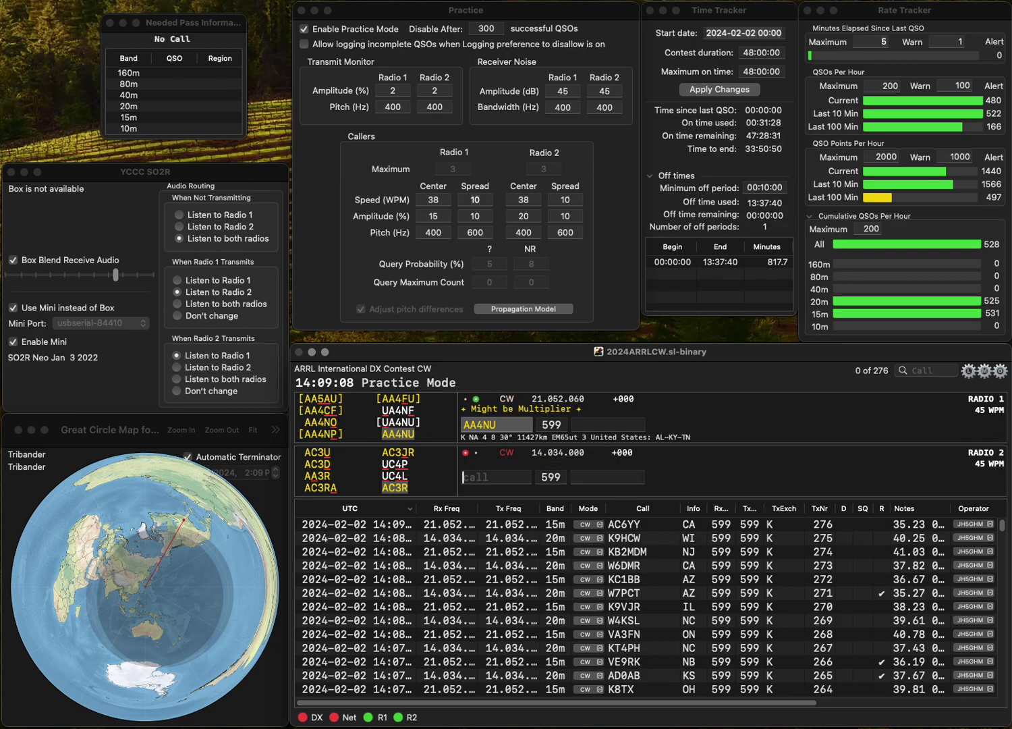
pyautogui.write('KY')
pyautogui.press('Return')
pyautogui.write('KC')
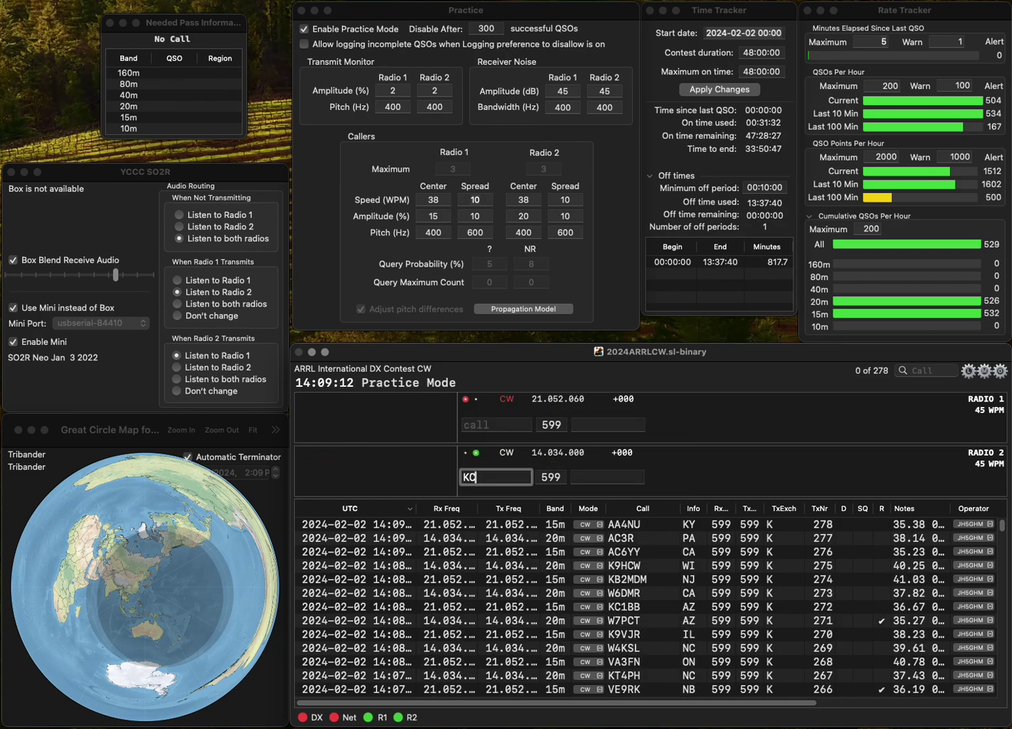
pyautogui.write('6B')
pyautogui.press('Return')
pyautogui.write('N7TB')
pyautogui.press('Return')
# Log N7TB with exchange OR on Radio 1, and correct the Radio 2 call to KC6D and log it with exchange CA.
pyautogui.press('space')
pyautogui.press('BackSpace')
pyautogui.write('D')
pyautogui.press('Return')
pyautogui.press('space')
pyautogui.press('Return')
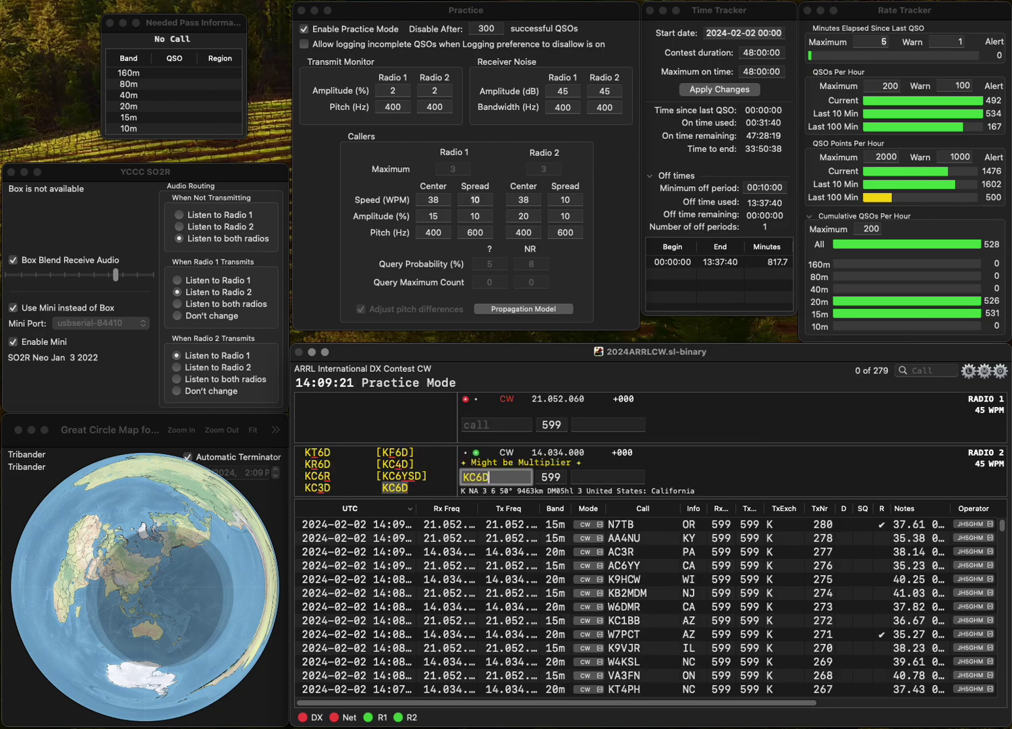
pyautogui.write('CA')
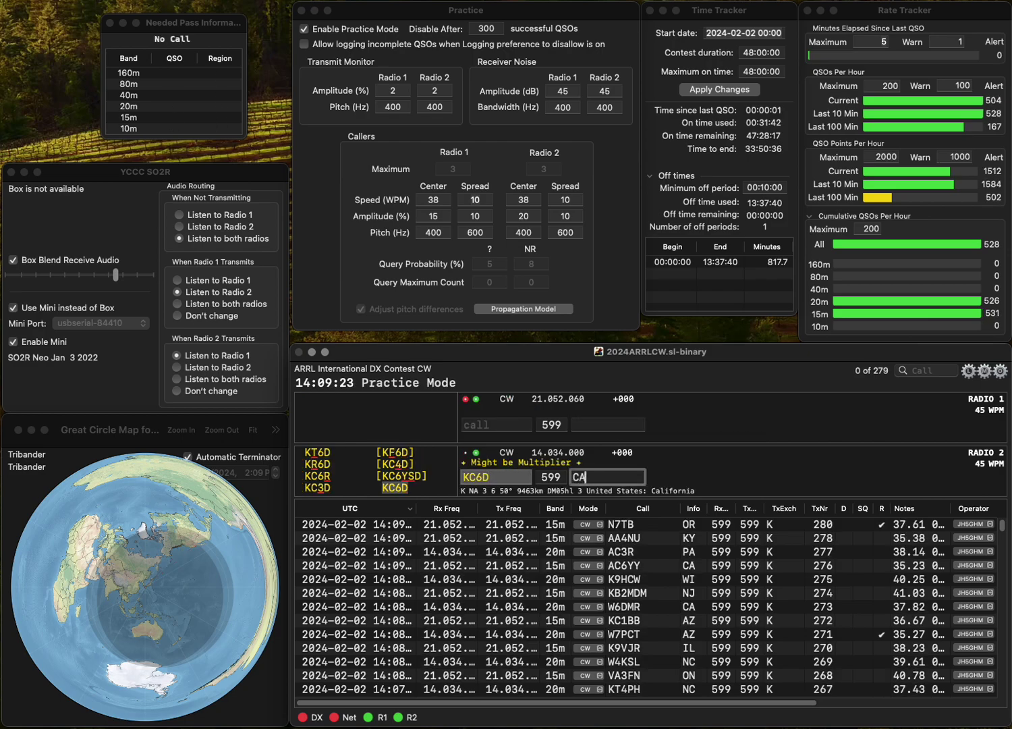
pyautogui.press('Return')
# Enter and send the call K5EM on Radio 1 and the partial call NT on Radio 2.
pyautogui.write('K5EM')
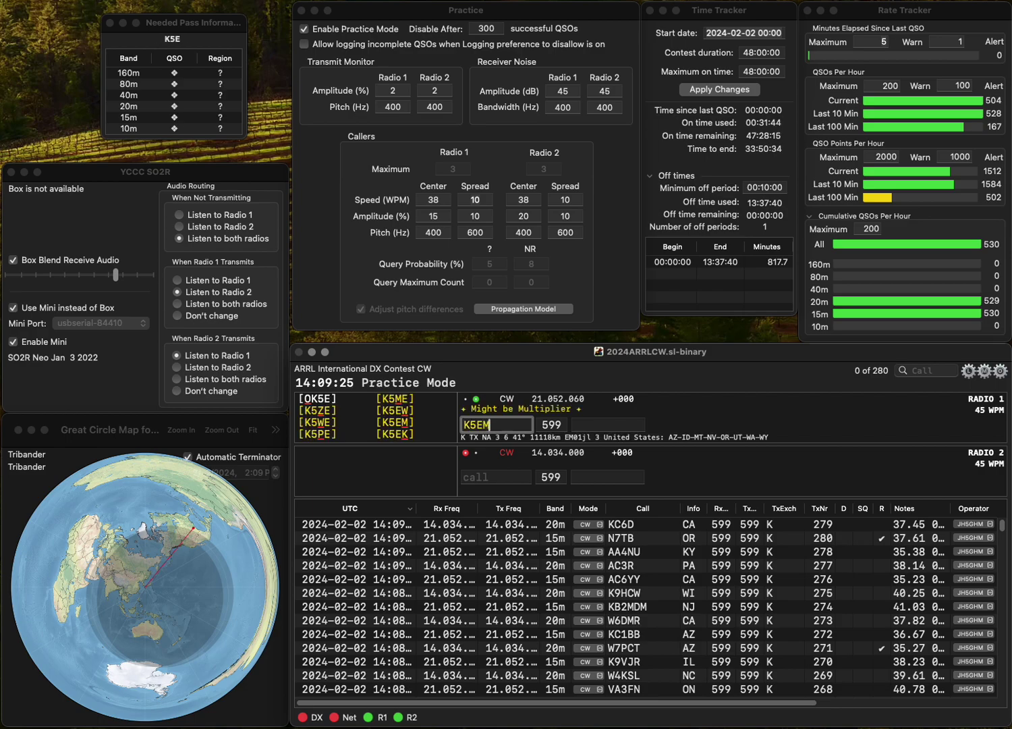
pyautogui.press('Return')
pyautogui.write('N')
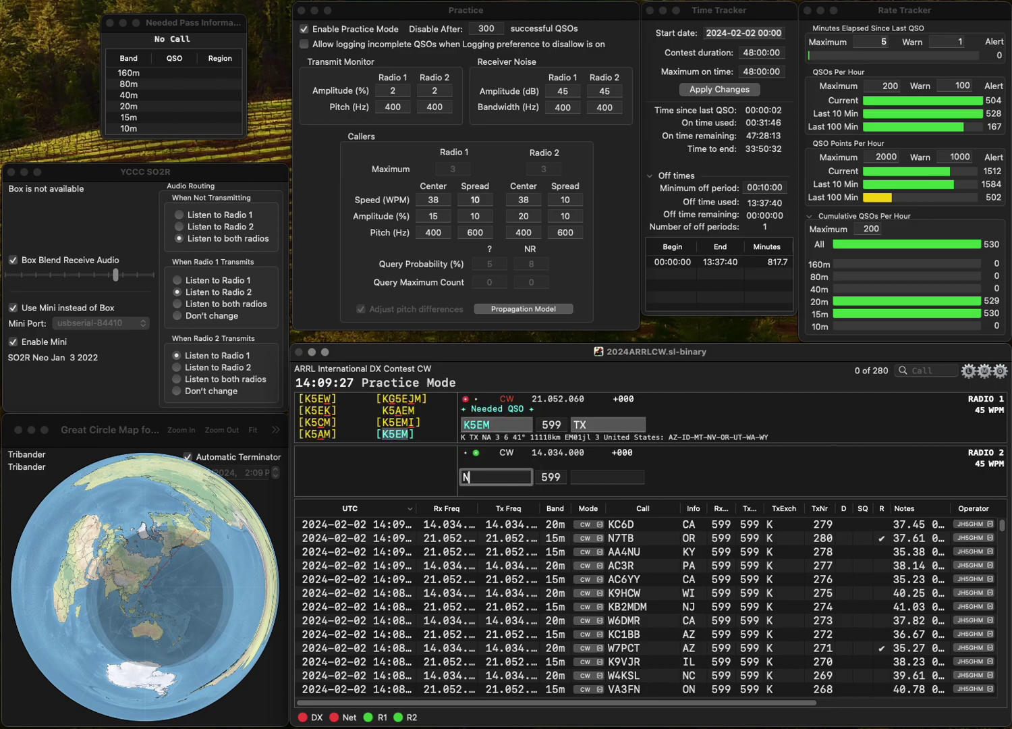
pyautogui.write('T')
pyautogui.press('Return')
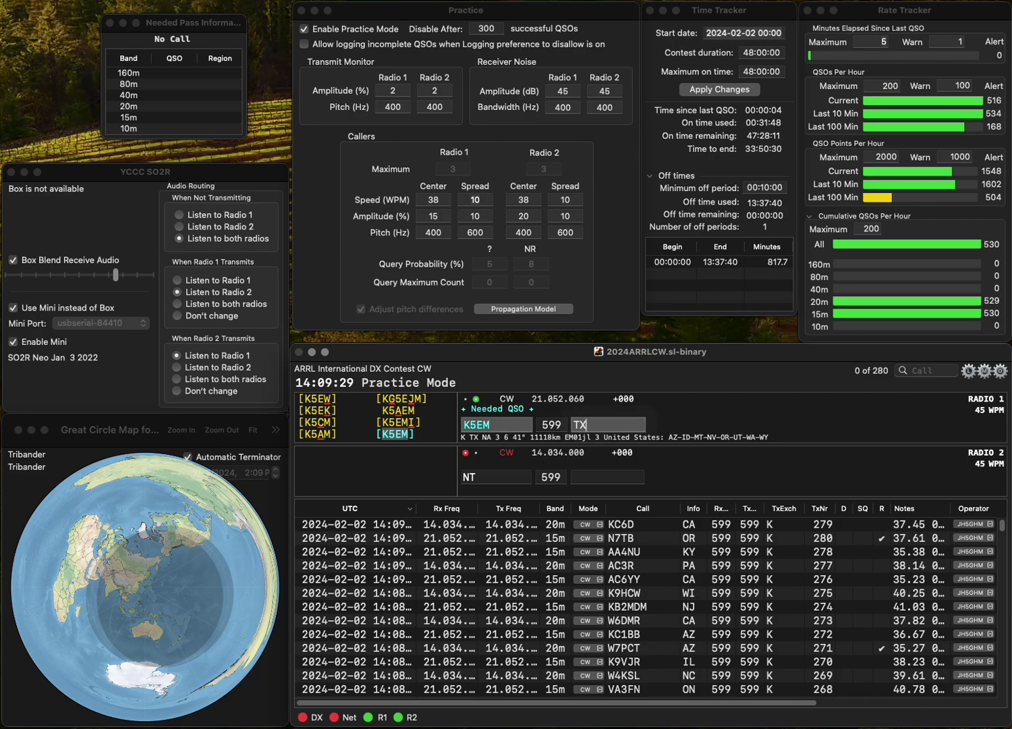
pyautogui.press('Return')
pyautogui.press('Left')
pyautogui.write('X4')
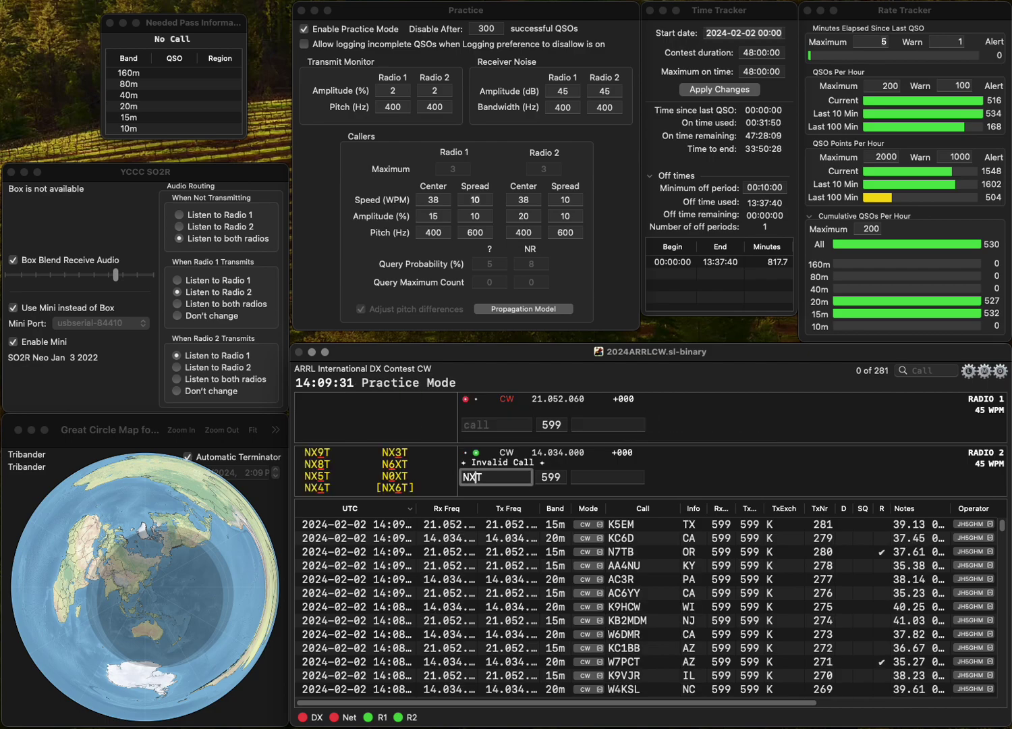
pyautogui.press('Return')
pyautogui.write('K')
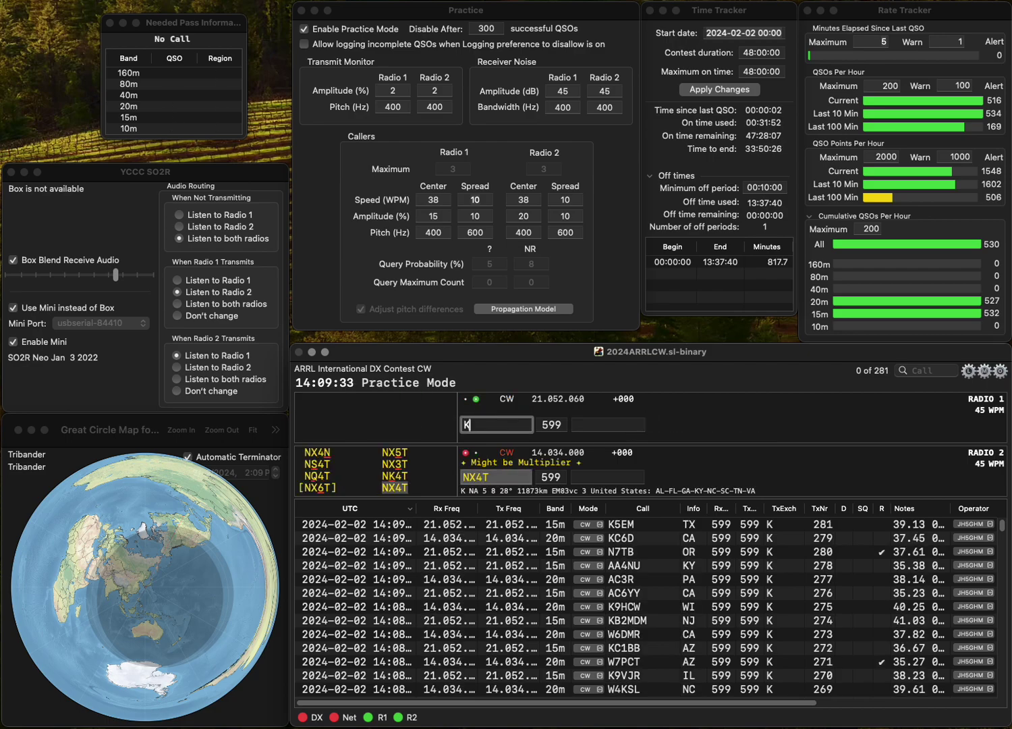
pyautogui.write('J4Q')
pyautogui.press('Return')
pyautogui.press('Tab')
pyautogui.write('GA')
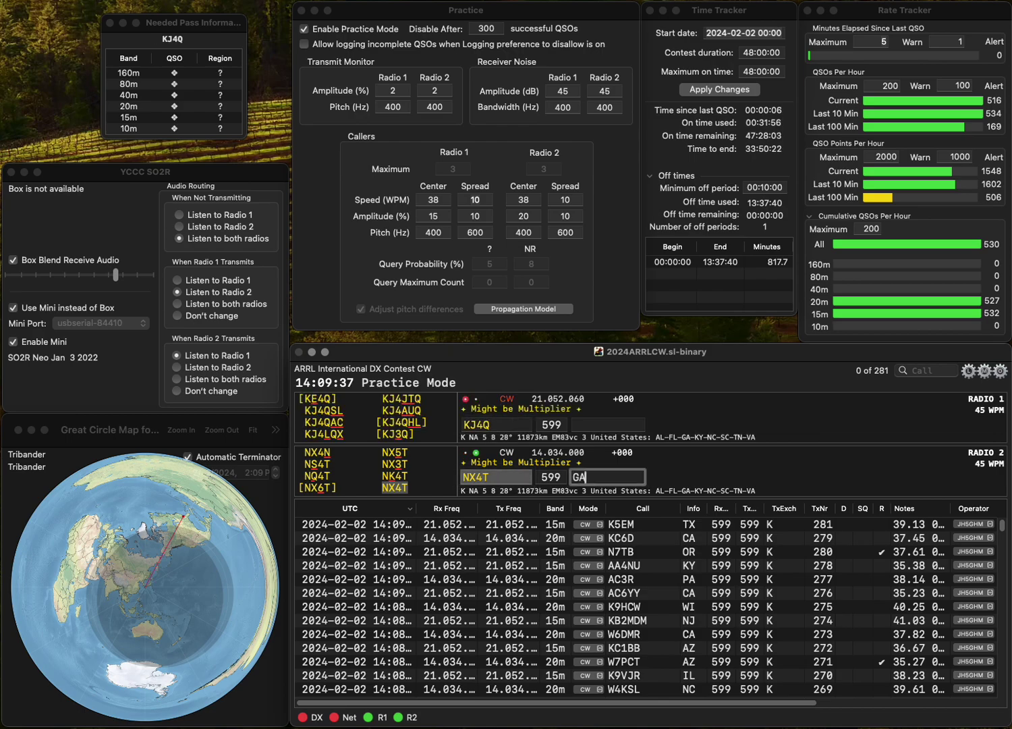
pyautogui.press('Return')
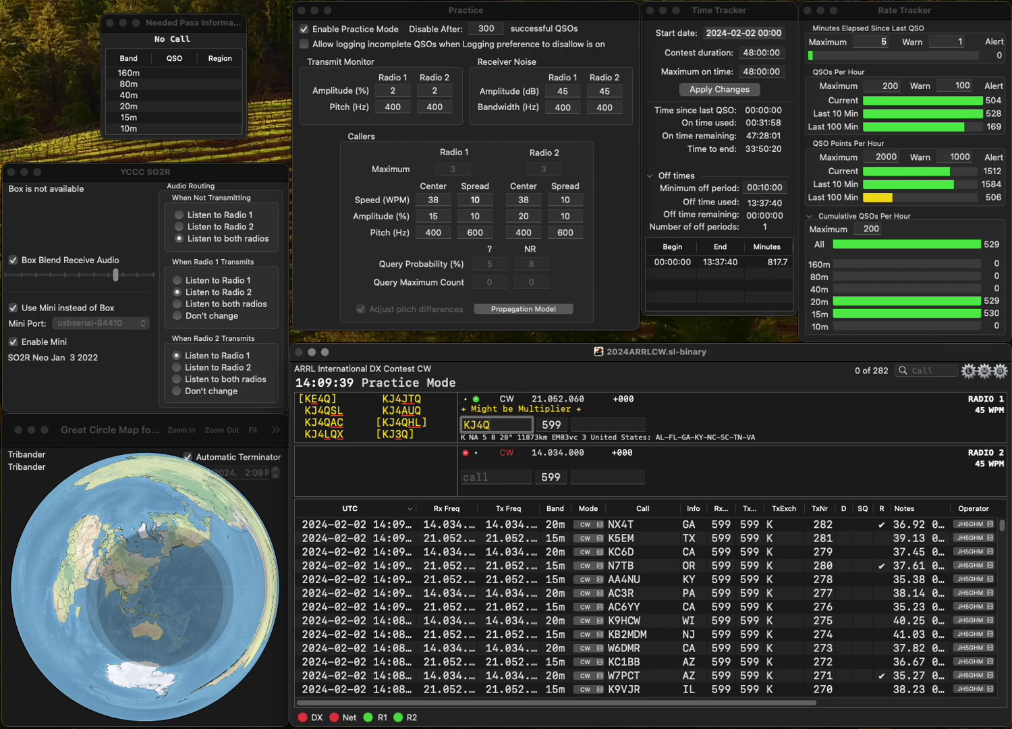
# Complete and send the Radio 1 call as KJ4QHL, and enter and send the partial call KB5RT on Radio 2.
pyautogui.write('HL')
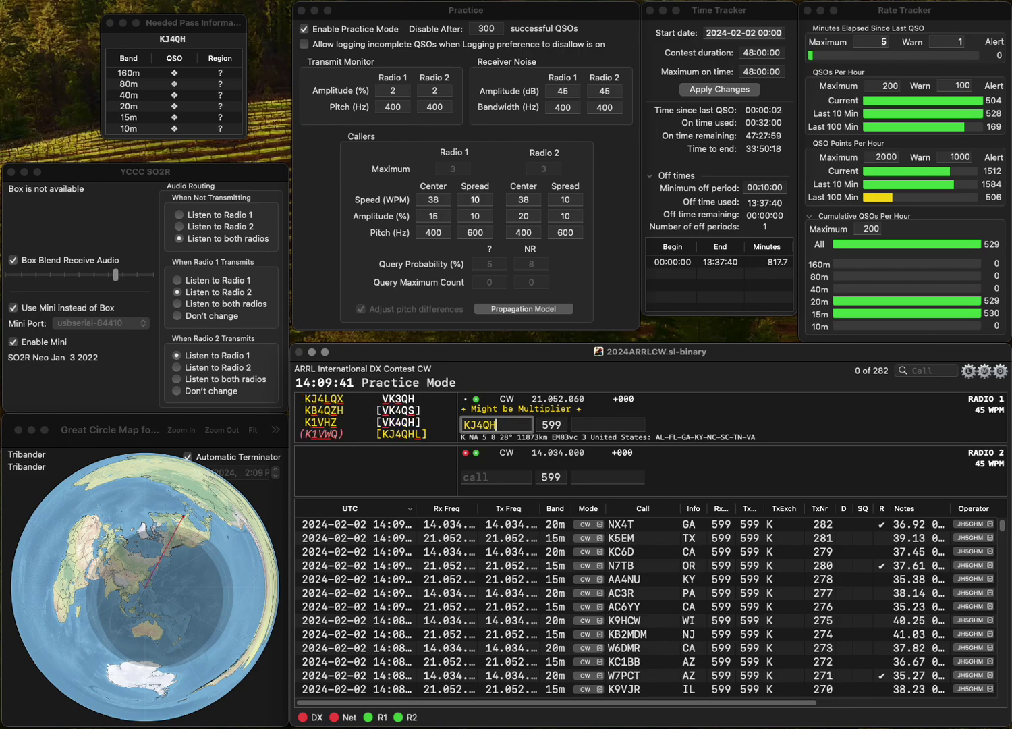
pyautogui.press('Return')
pyautogui.press('Tab')
pyautogui.write('K')
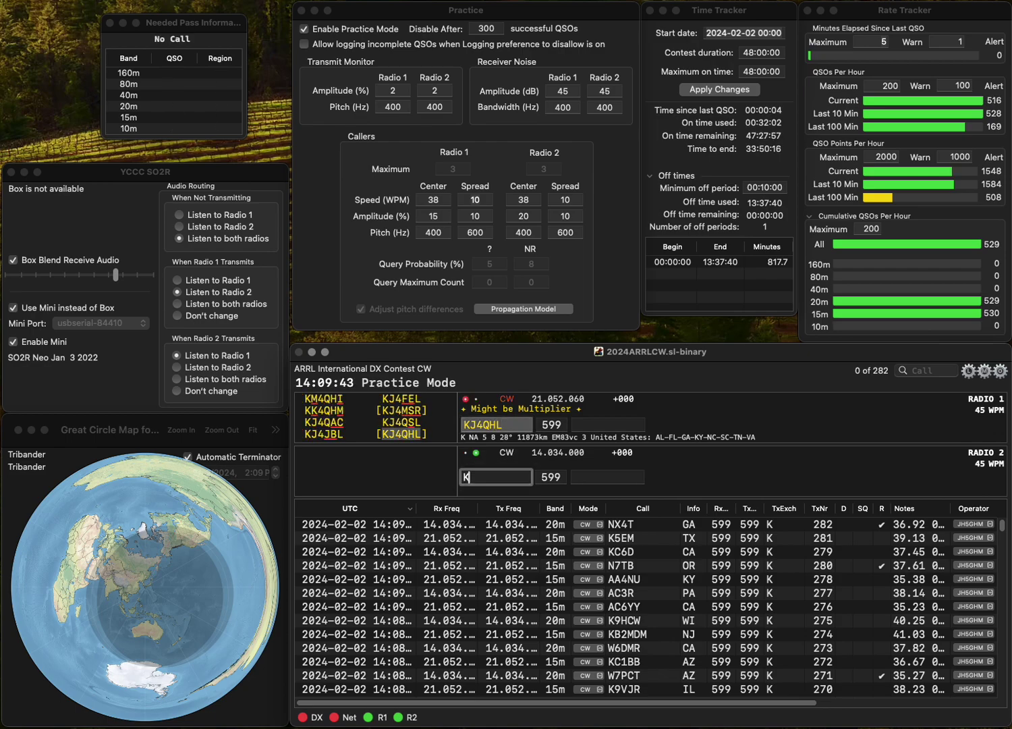
pyautogui.write('B5L')
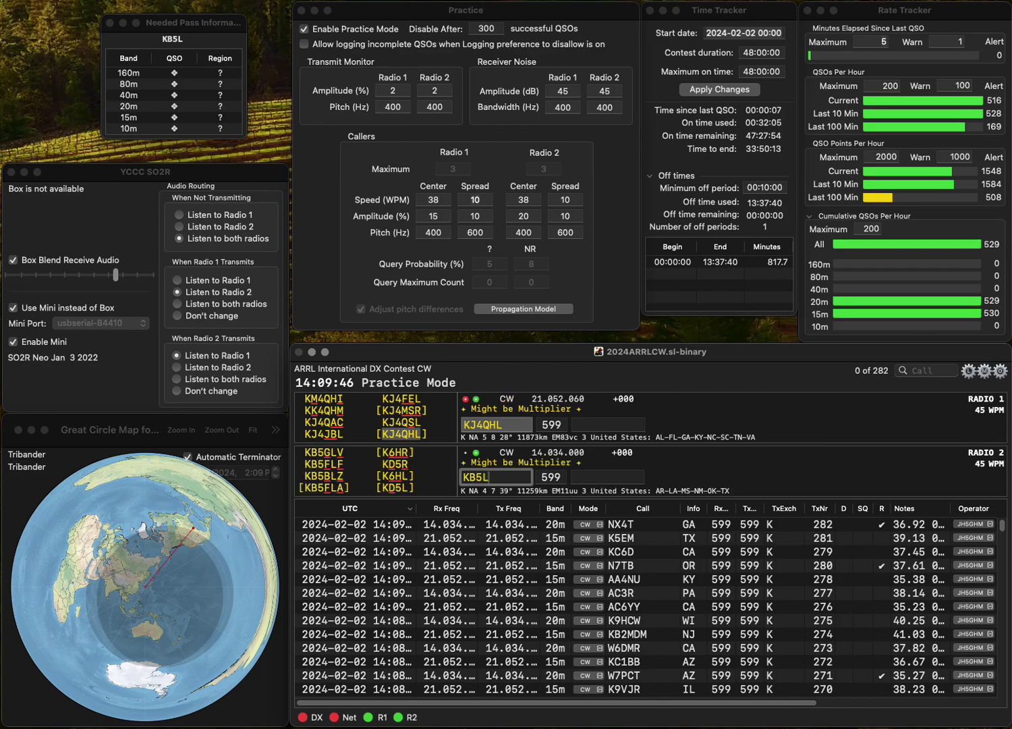
pyautogui.press('BackSpace')
pyautogui.write('RT')
pyautogui.press('Return')
pyautogui.press('Tab')
pyautogui.write('N')
pyautogui.press('Return')
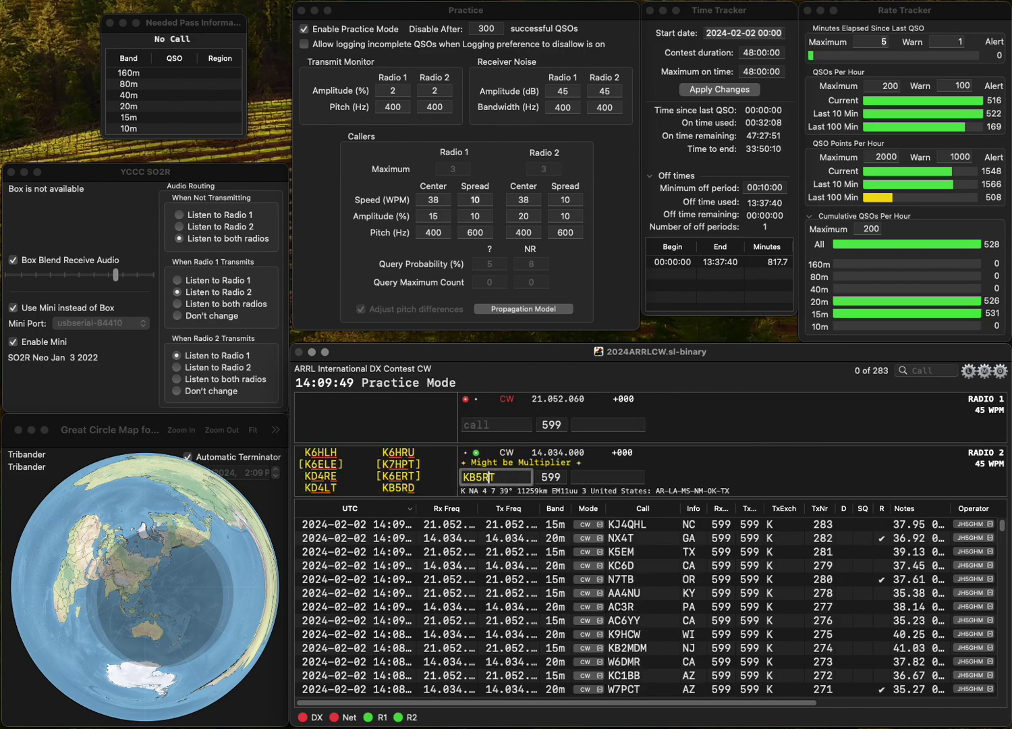
pyautogui.press('BackSpace')
pyautogui.write('C')
pyautogui.write('H')
pyautogui.press('Return')
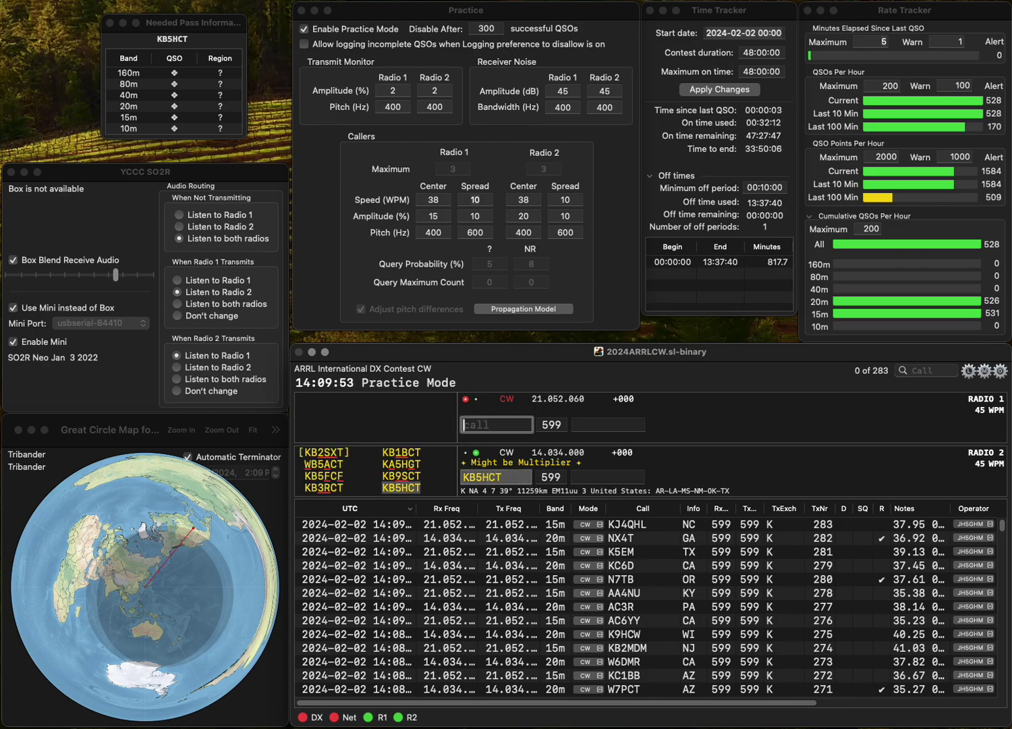
# Enter and send the call WA2INE on Radio 1, and log KB5HCT with exchange MS on Radio 2.
pyautogui.write('WA')
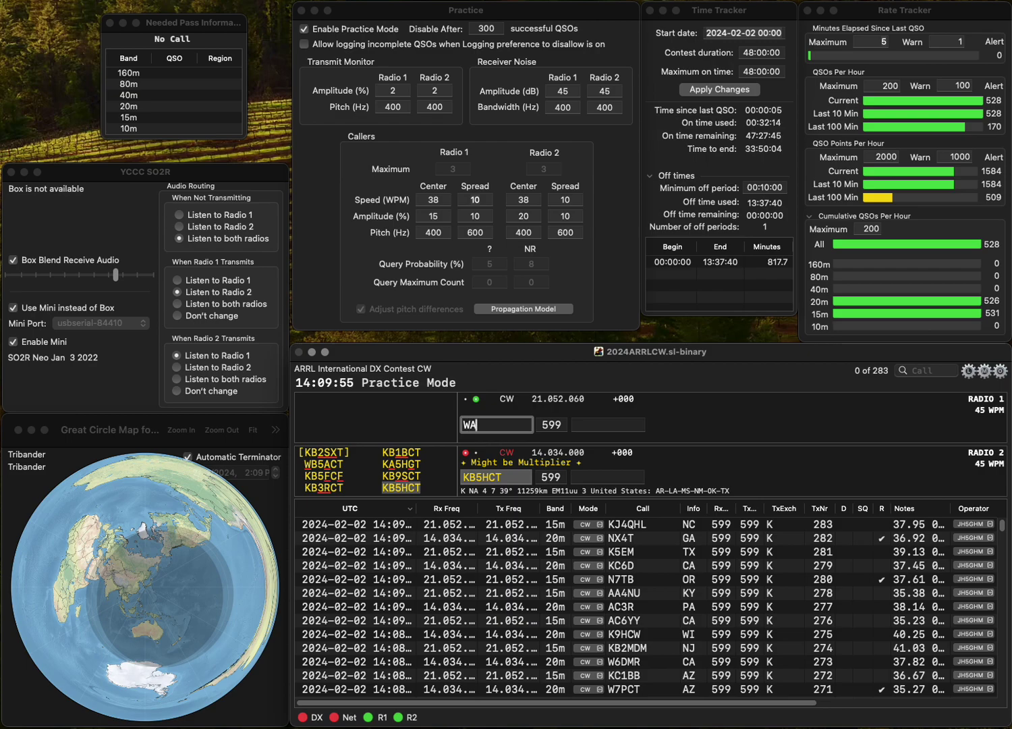
pyautogui.write('2INE')
pyautogui.press('Return')
pyautogui.write('MS')
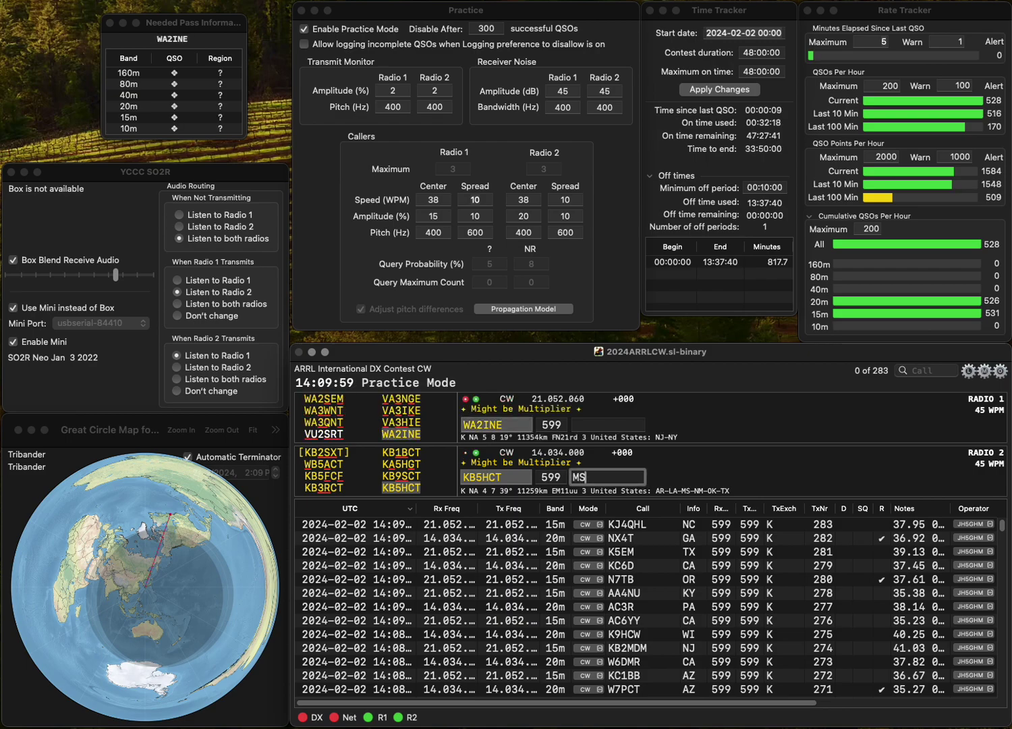
pyautogui.press('Return')
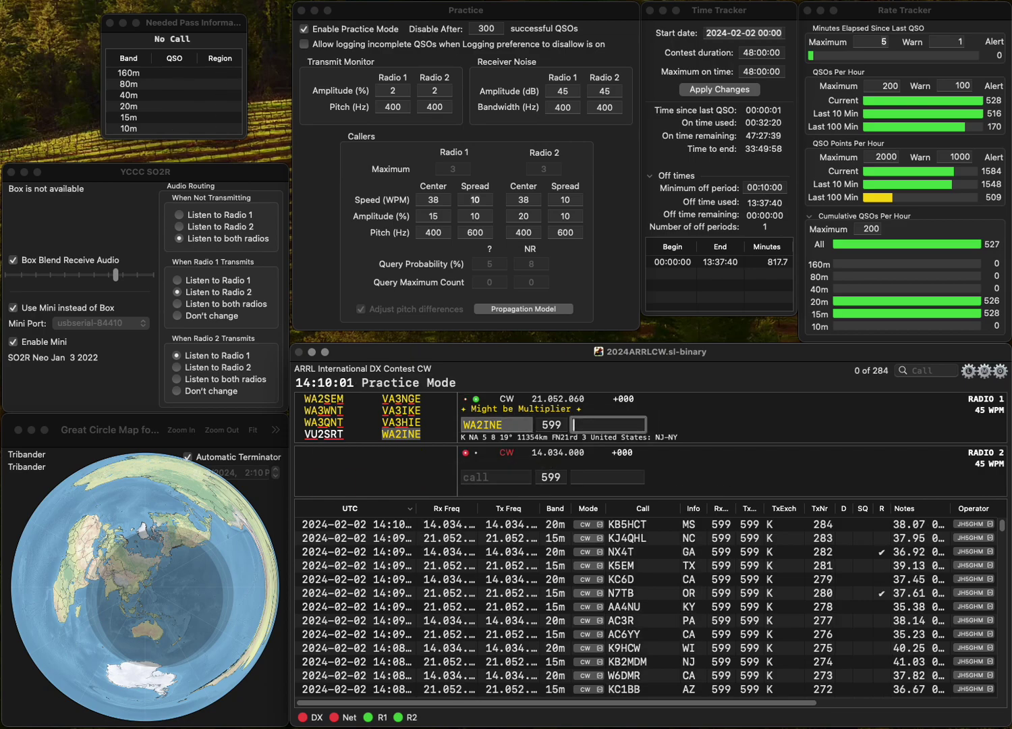
pyautogui.write('NY')
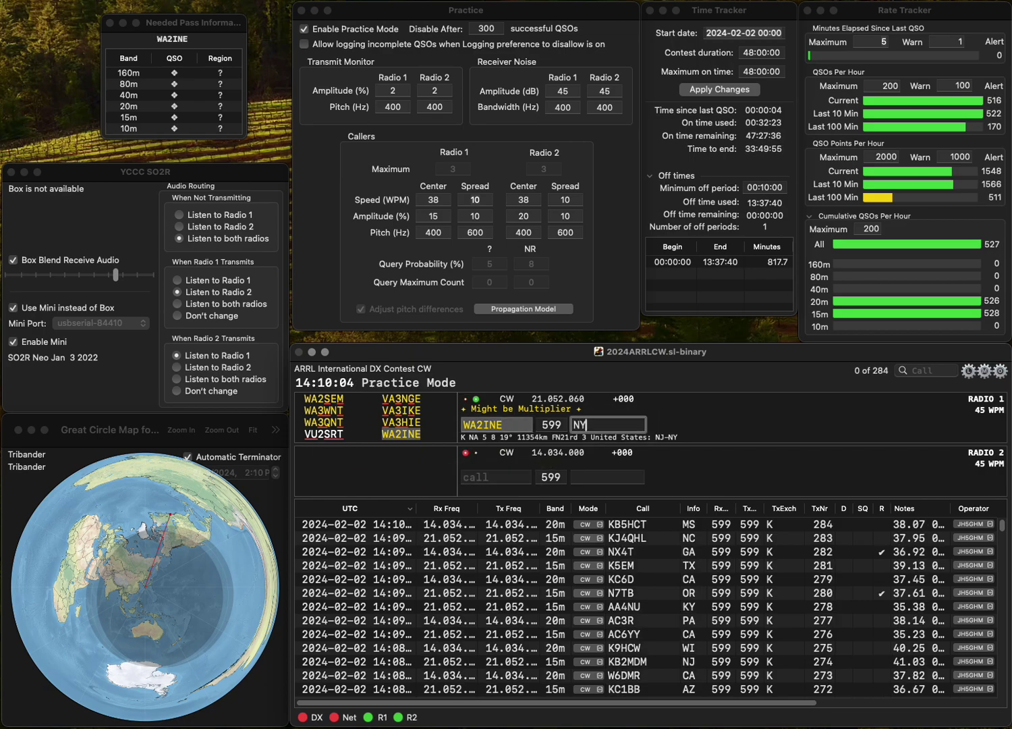
pyautogui.press('Return')
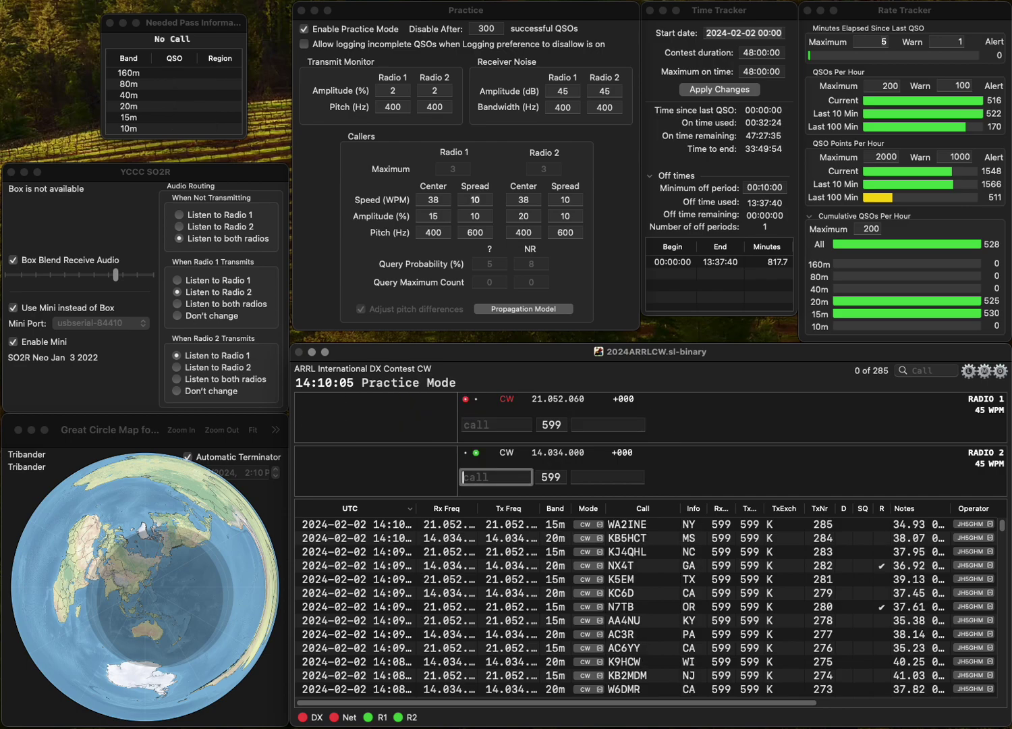
pyautogui.write('N8CJ')
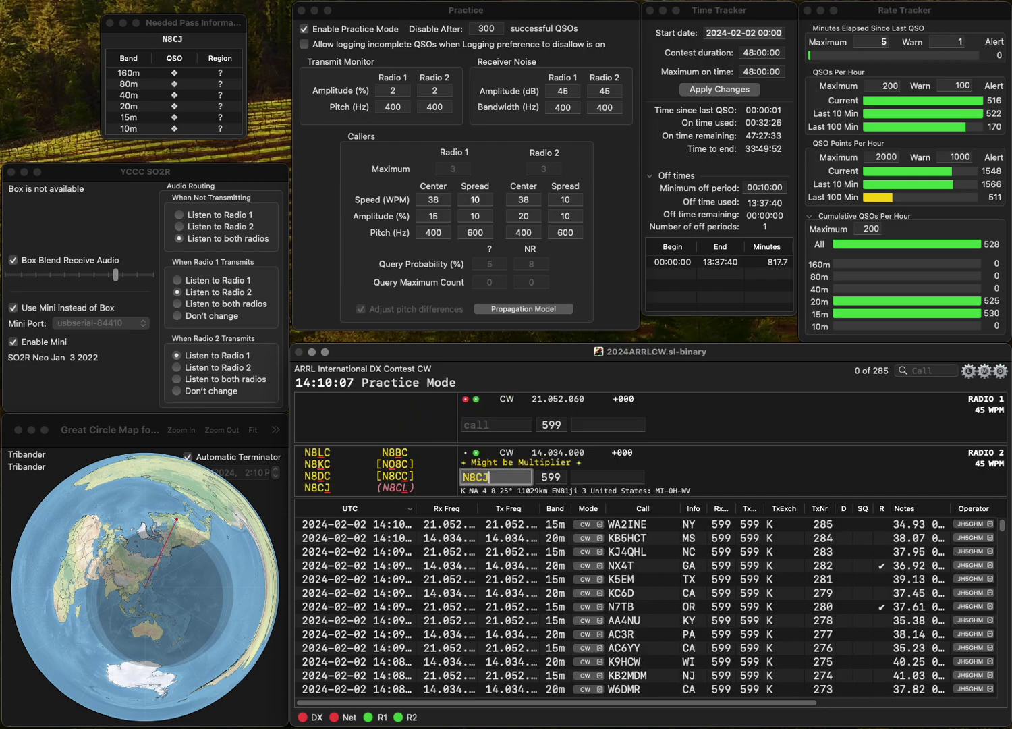
pyautogui.press('Return')
pyautogui.write('KD8LHR')
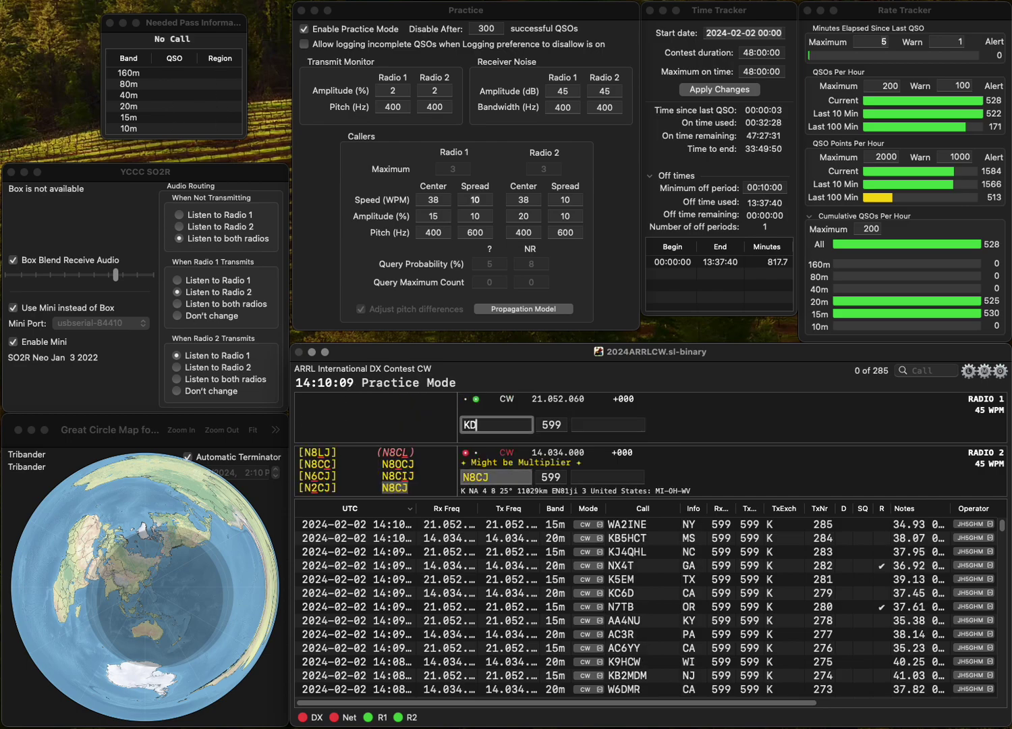
pyautogui.press('Return')
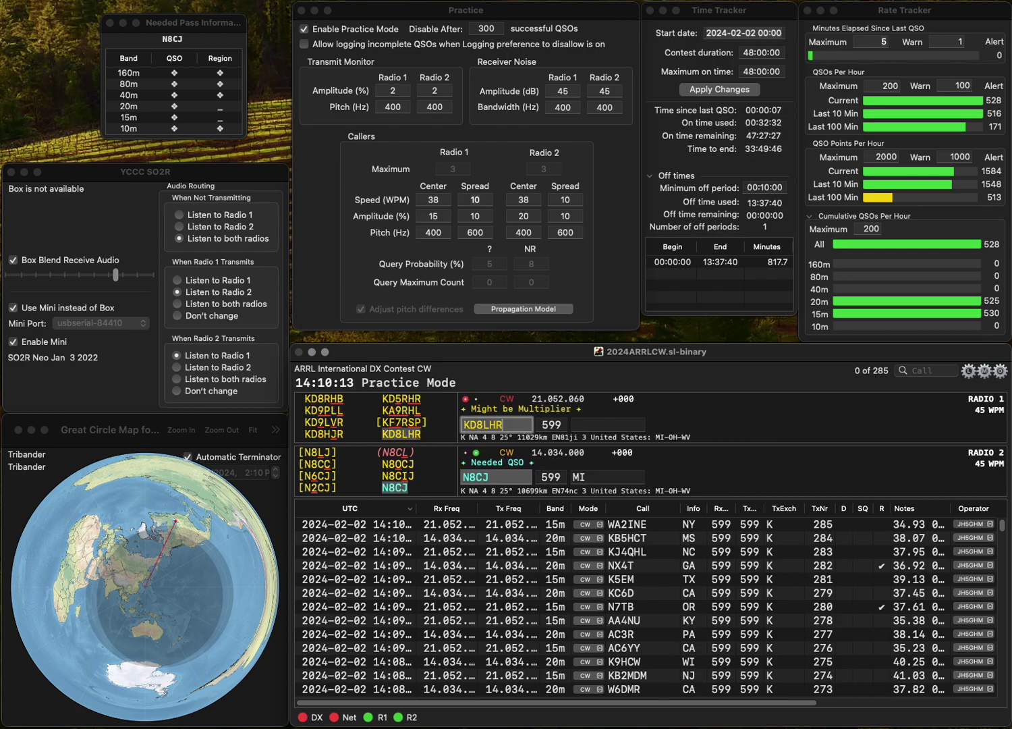
pyautogui.press('Return')
pyautogui.press('space')
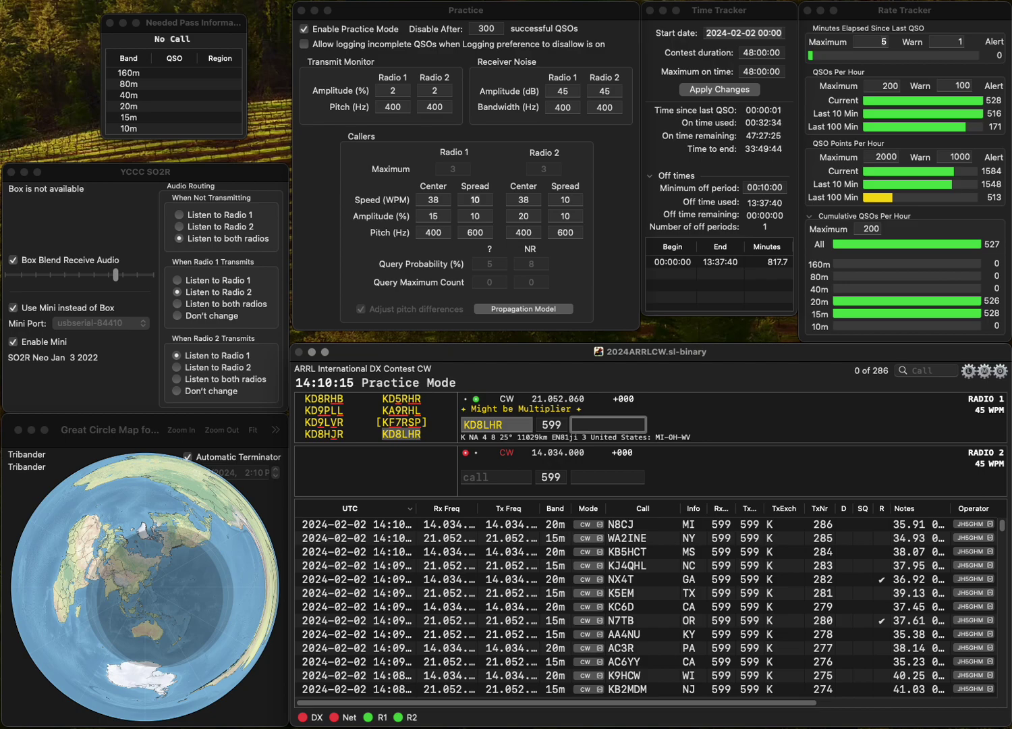
# Log KD8LHR with exchange WV on Radio 1, and enter and send the call WG2F on Radio 2.
pyautogui.write('WV')
pyautogui.press('Return')
pyautogui.write('G2F')
pyautogui.hotkey('ctrl', 'a')
pyautogui.write('W')
pyautogui.press('Return')
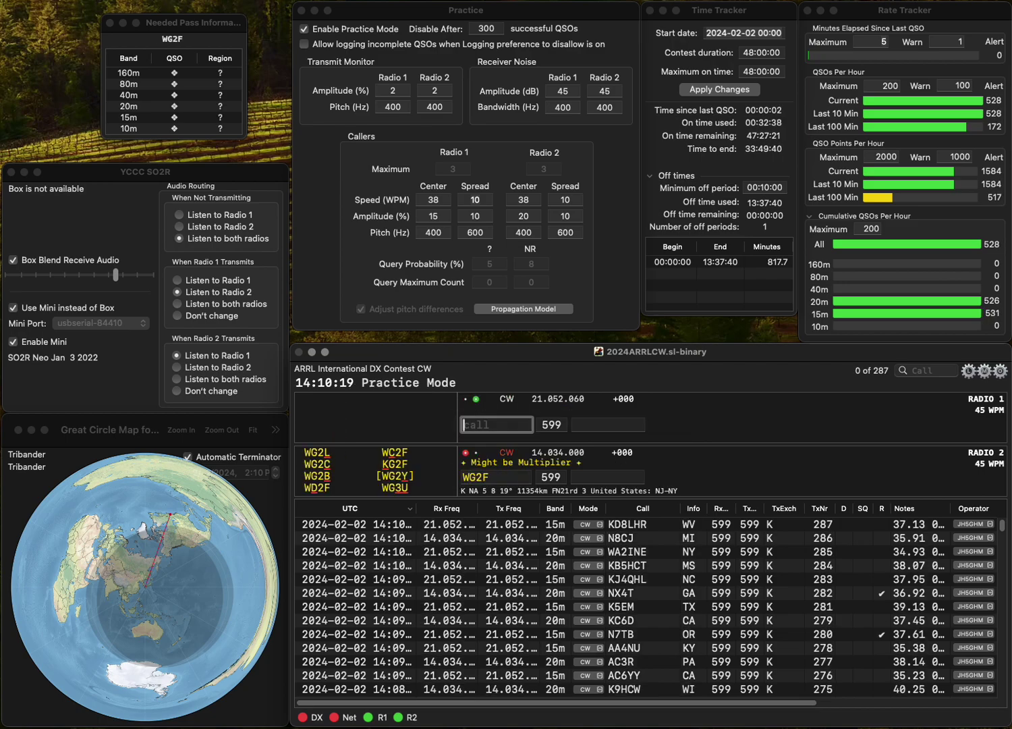
# Enter and send the call N0FUK on Radio 1, and change the Radio 2 call to NG2F and send it.
pyautogui.write('N0FUK')
pyautogui.press('Return')
pyautogui.press('BackSpace')
pyautogui.write('N')
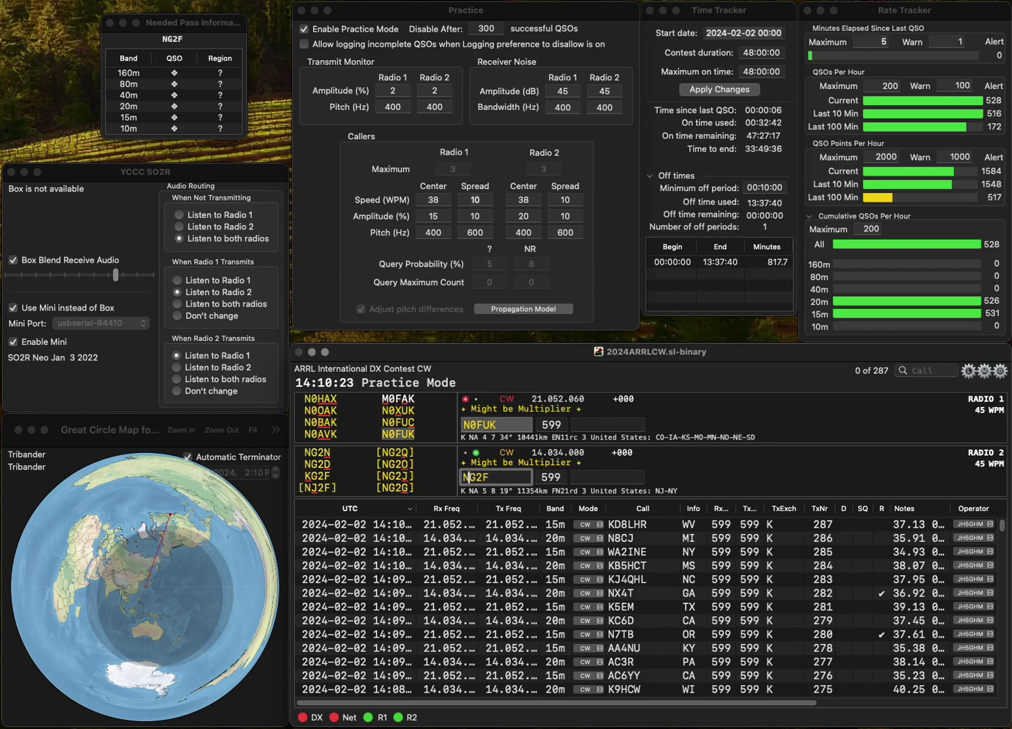
pyautogui.press('Return')
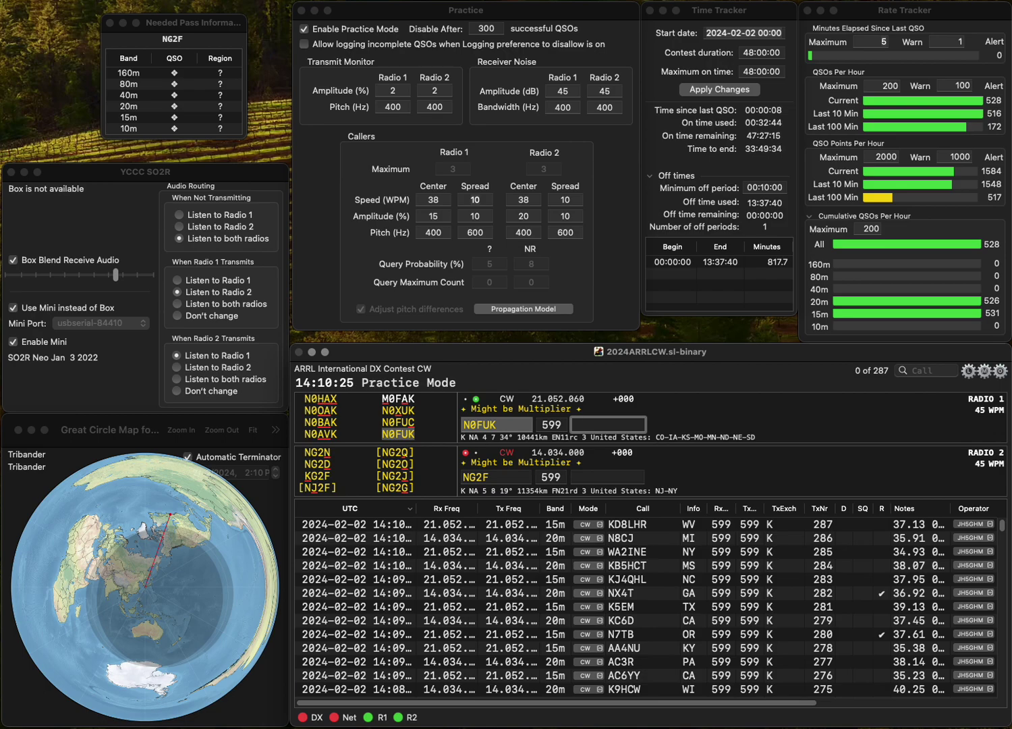
pyautogui.write('MN')
pyautogui.press('Return')
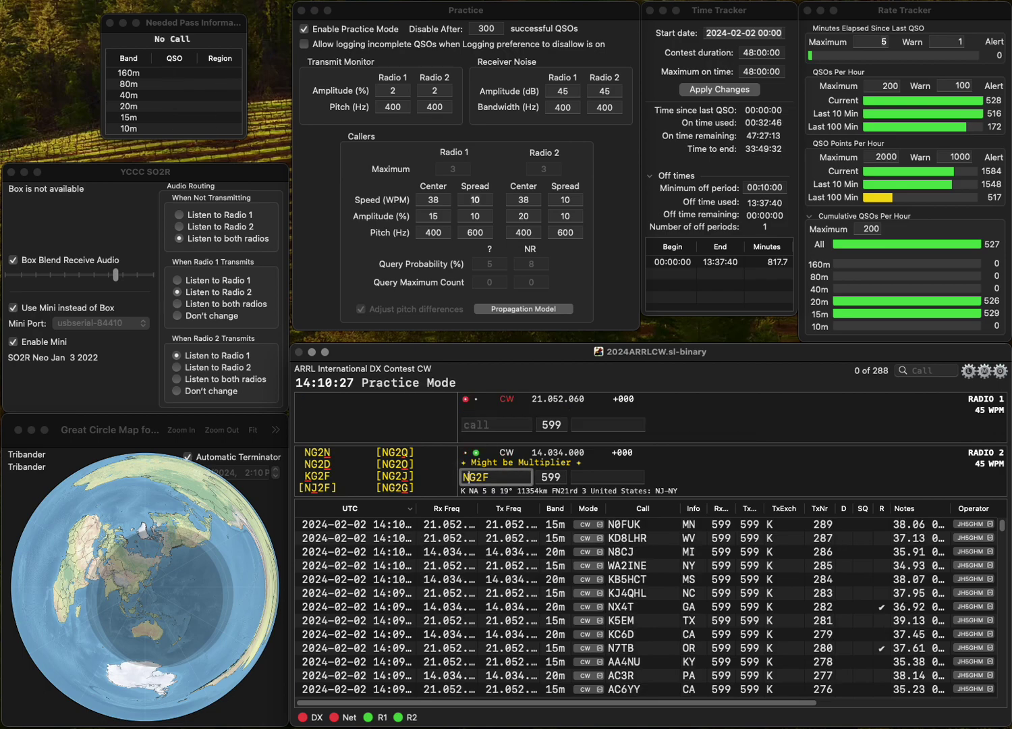
pyautogui.press('Delete')
pyautogui.write('K')
pyautogui.press('Return')
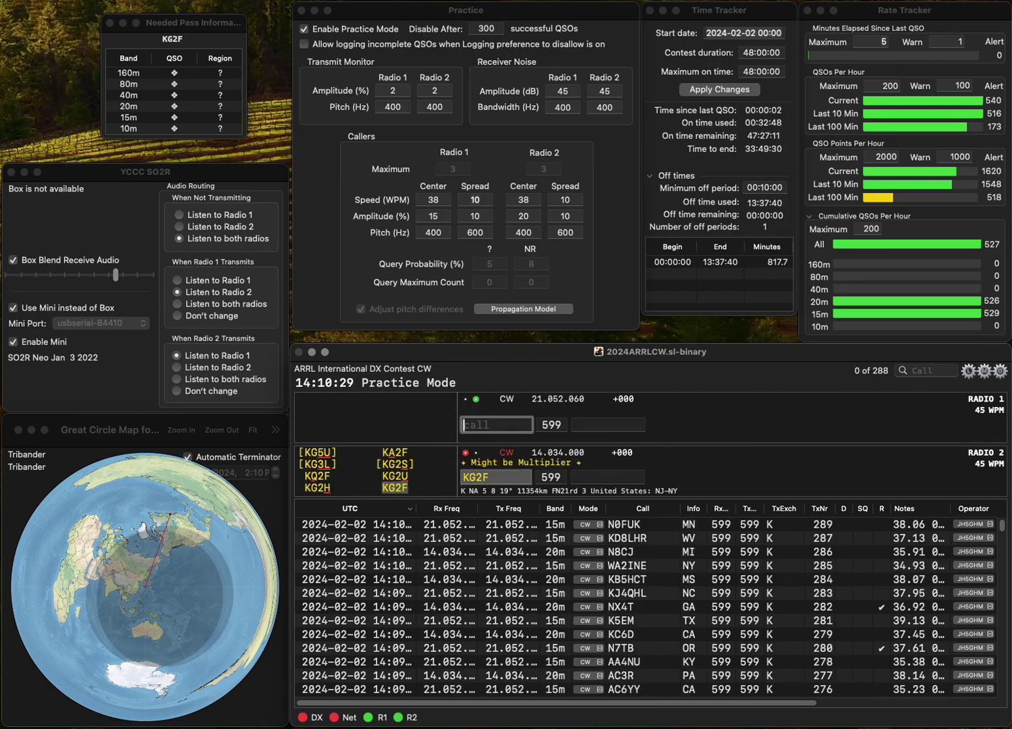
pyautogui.write('N9T')
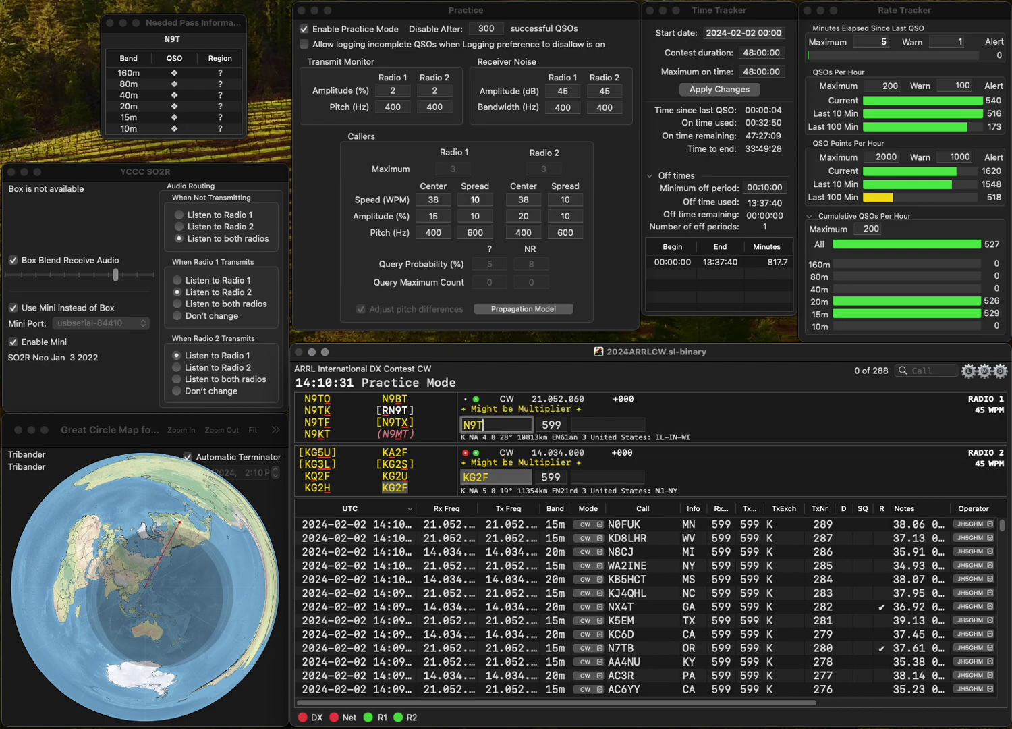
pyautogui.write('T')
pyautogui.press('Return')
pyautogui.write('NJ')
pyautogui.press('Return')
pyautogui.press('Tab')
pyautogui.write('IN')
pyautogui.press('Return')
pyautogui.write('W9')
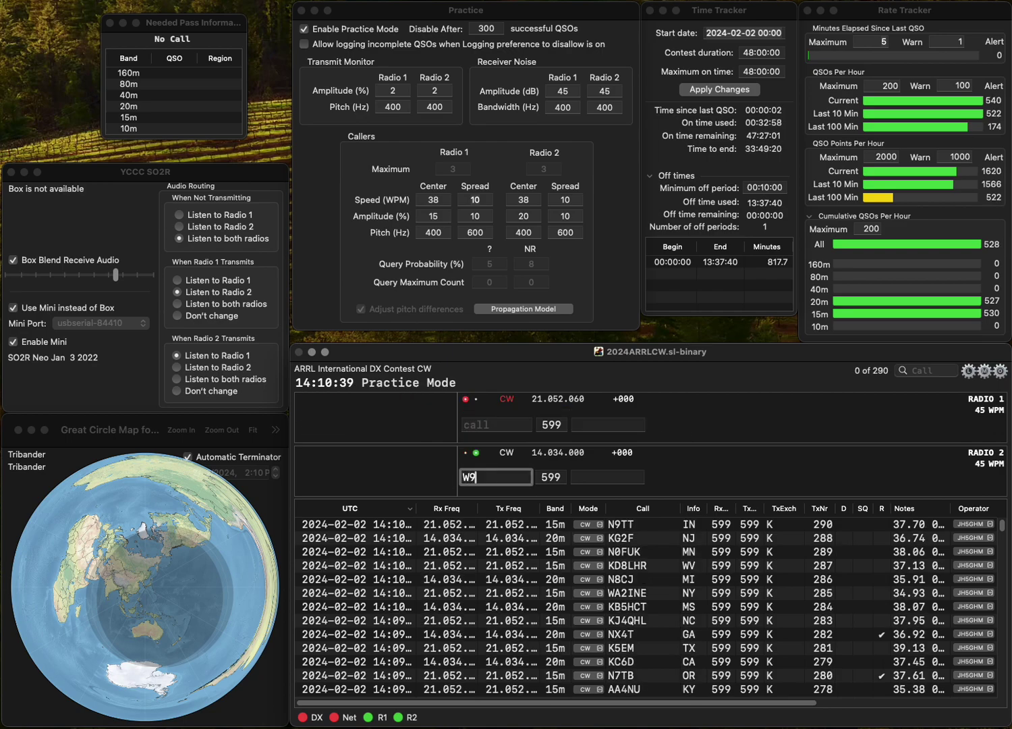
pyautogui.write('I')
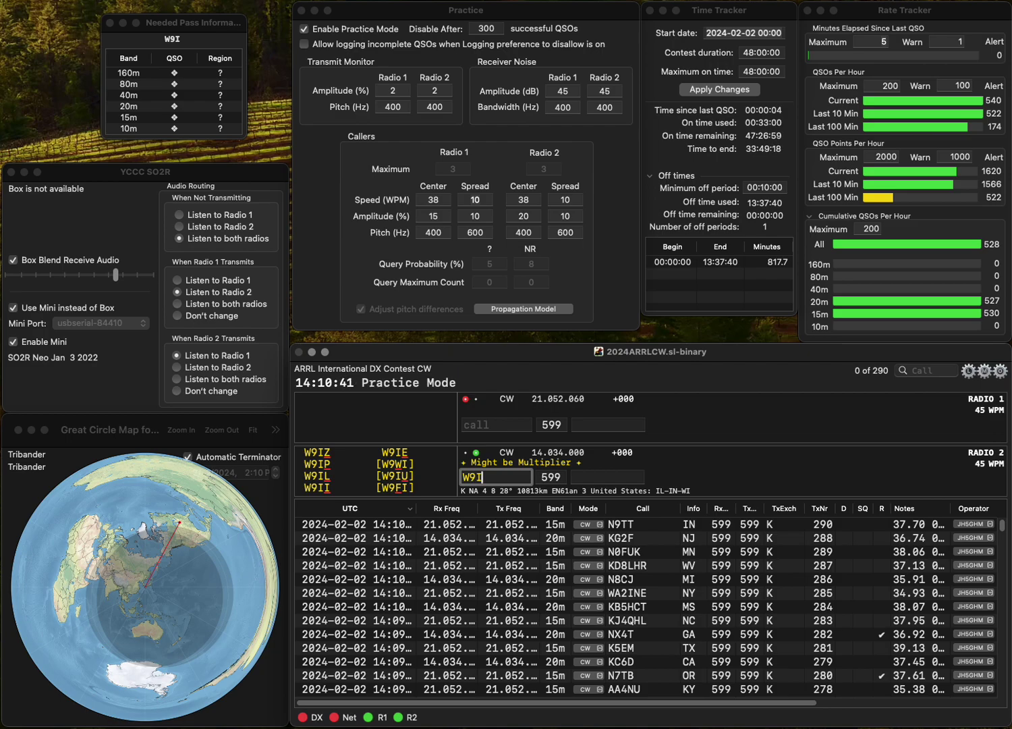
pyautogui.write('LY')
pyautogui.press('Return')
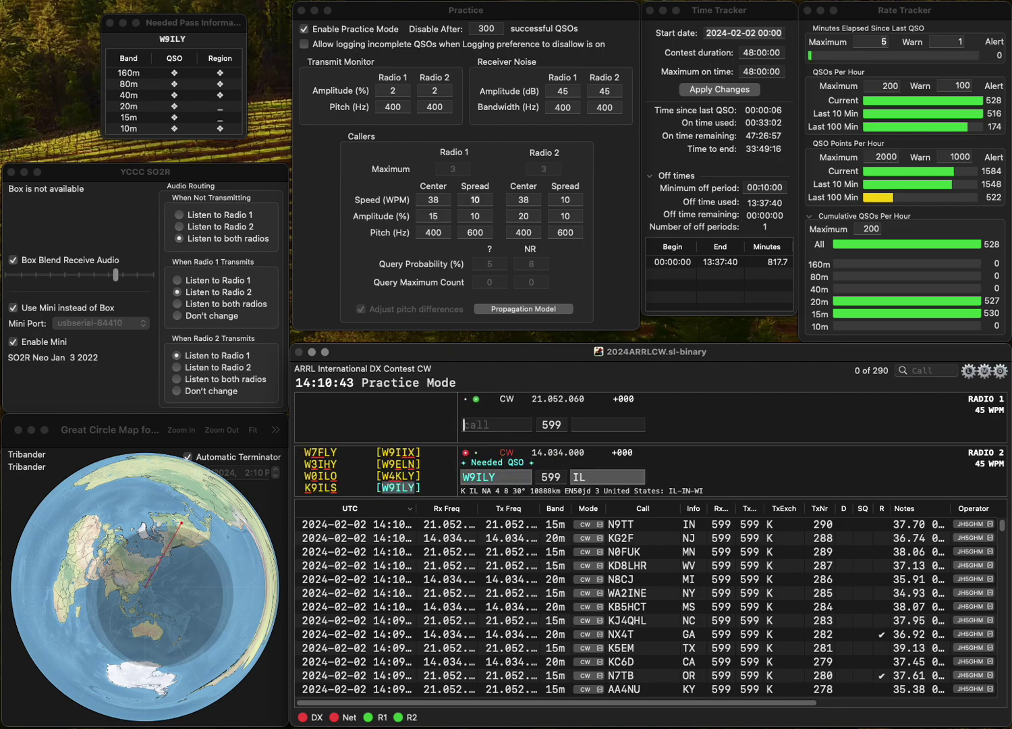
pyautogui.write('AF60')
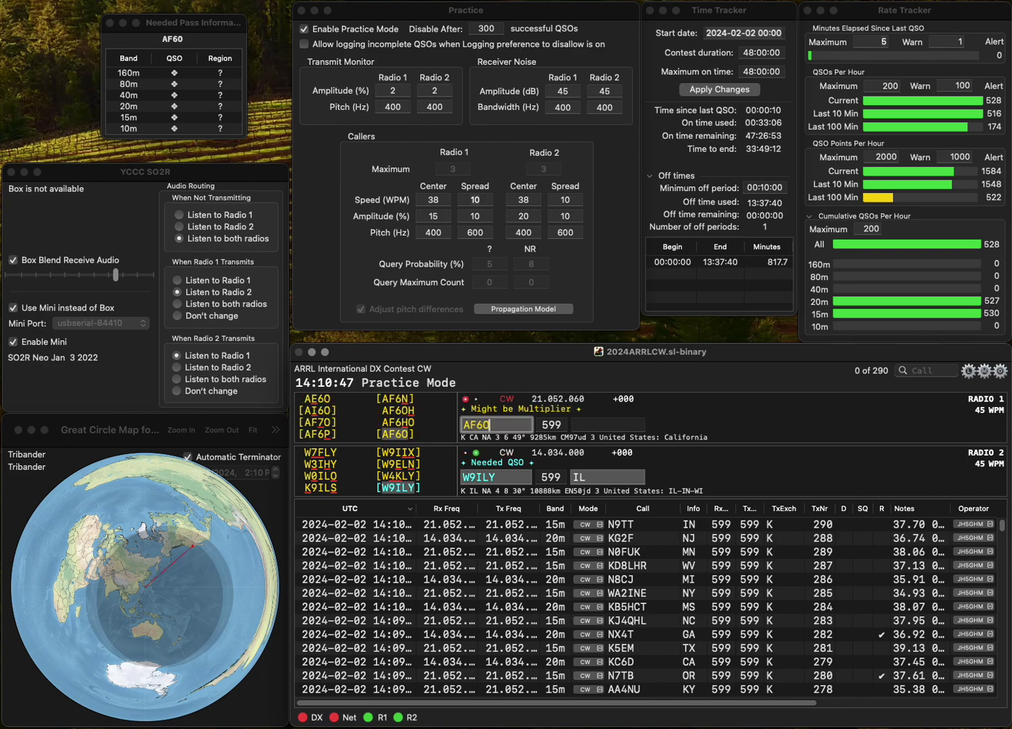
pyautogui.press('Return')
pyautogui.press('Return')
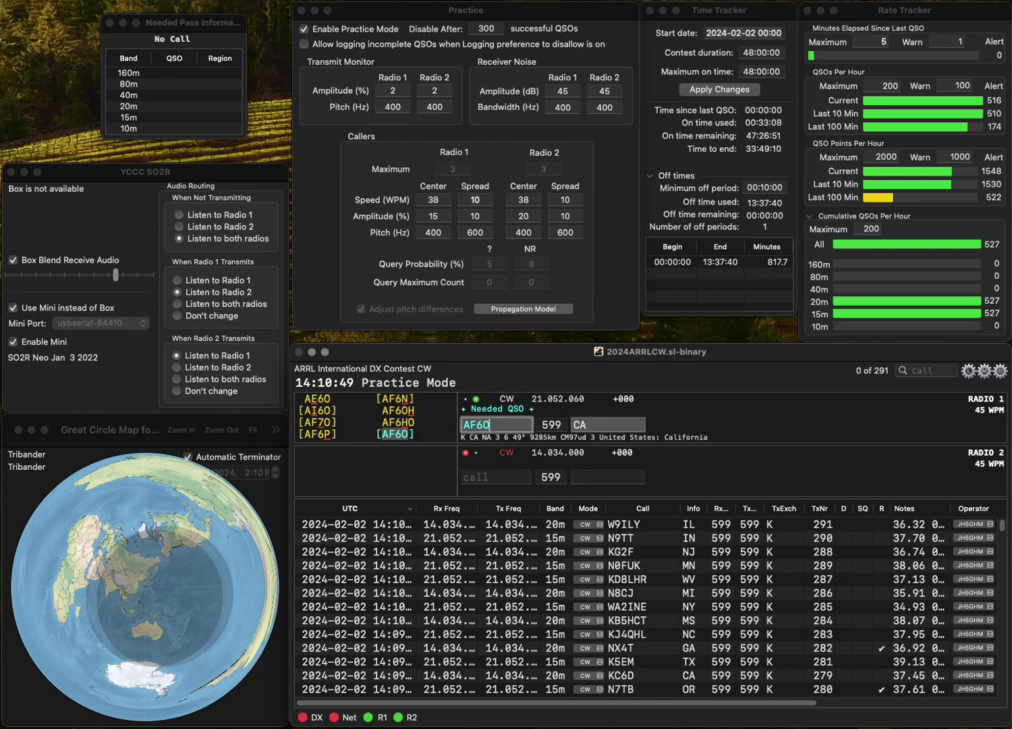
pyautogui.press('space')
pyautogui.press('Return')
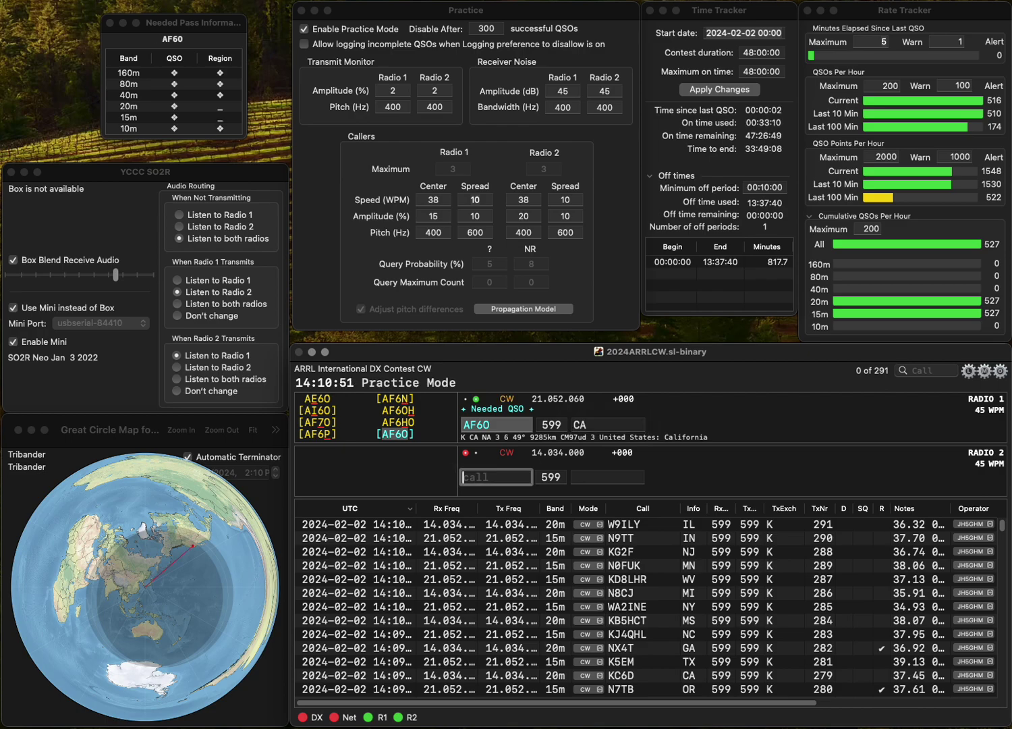
pyautogui.write('W7VM')
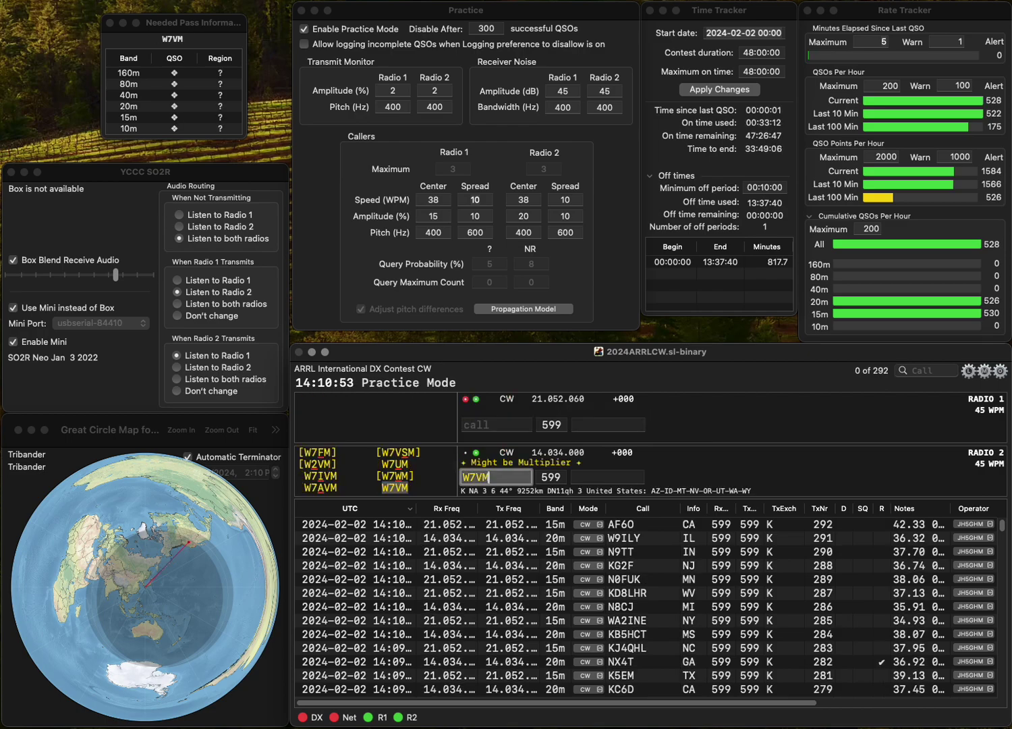
pyautogui.press('Return')
pyautogui.write('VE3EN')
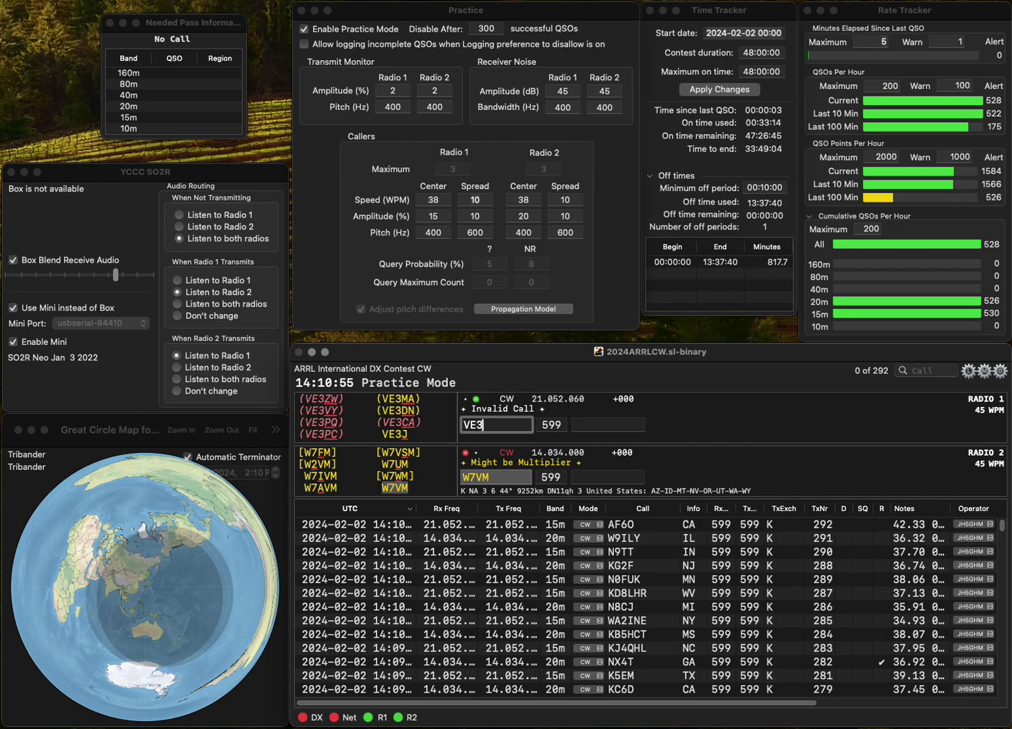
pyautogui.press('Return')
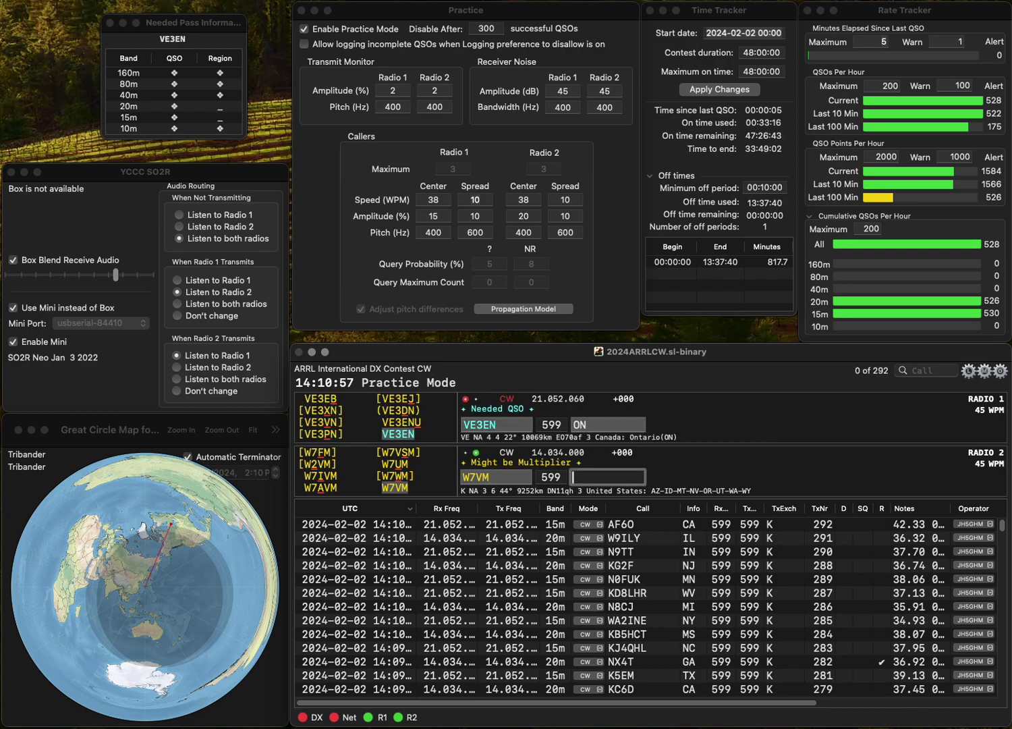
pyautogui.press('Return')
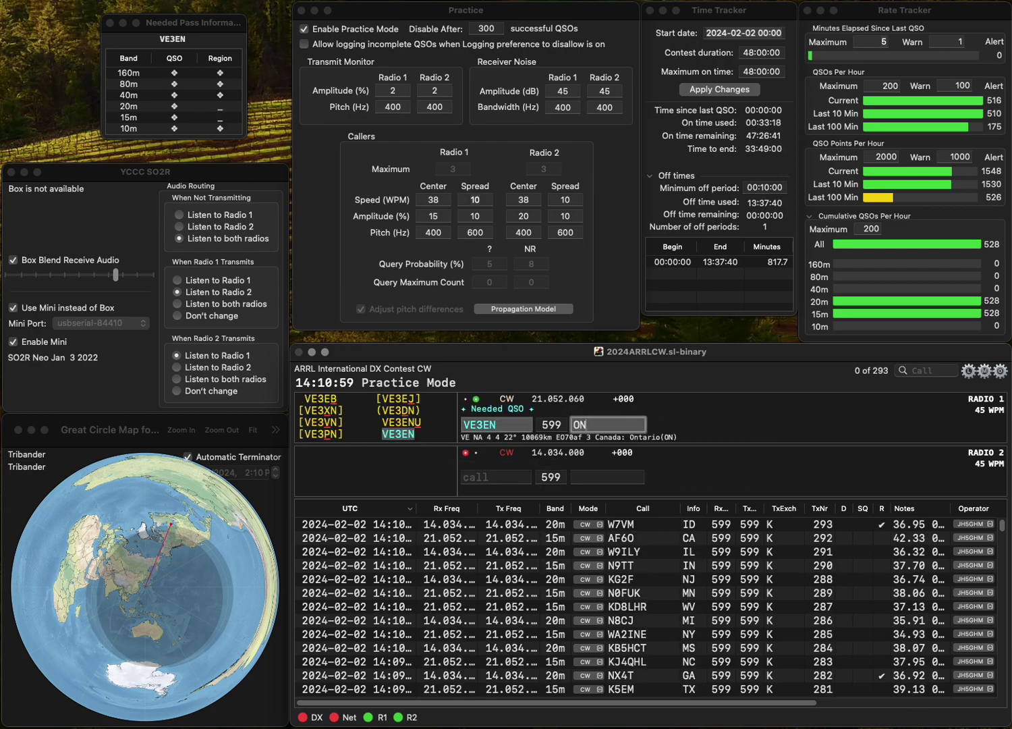
pyautogui.press('Return')
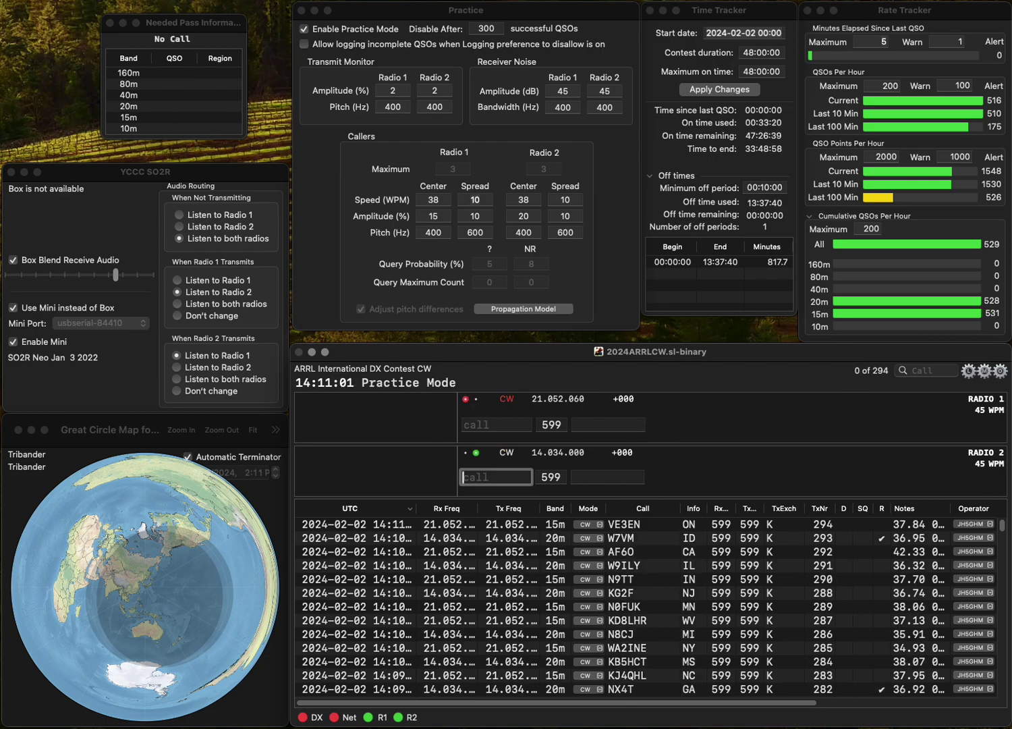
pyautogui.write('K6OY')
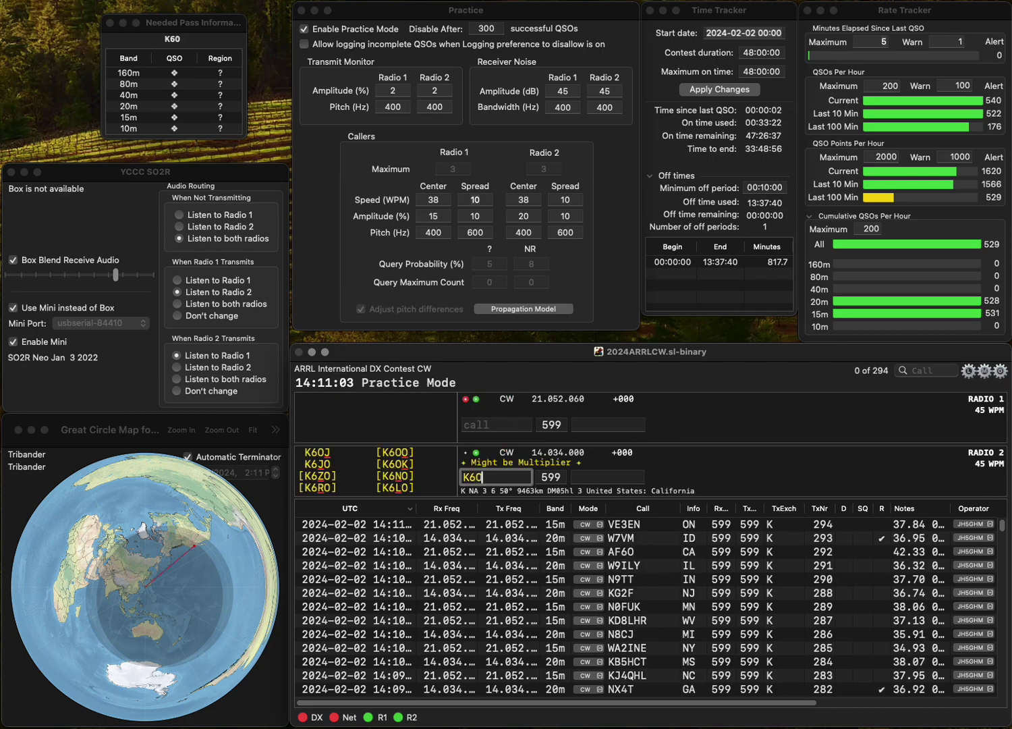
pyautogui.press('Return')
pyautogui.write('KM')
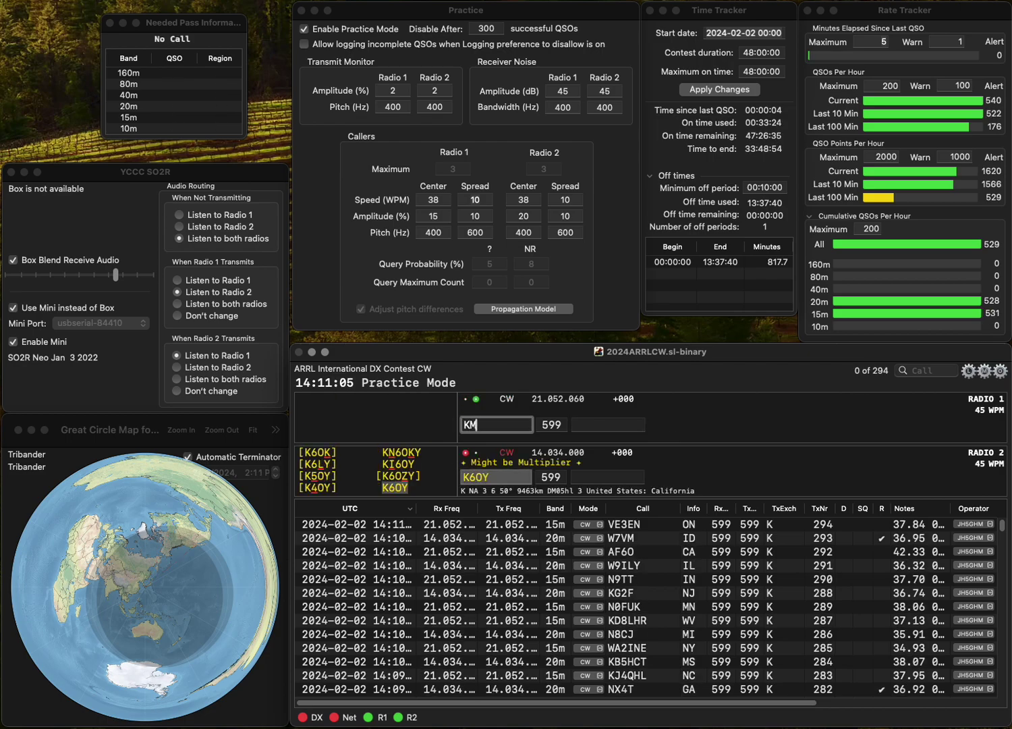
pyautogui.write('N')
pyautogui.press('Return')
pyautogui.write('CA')
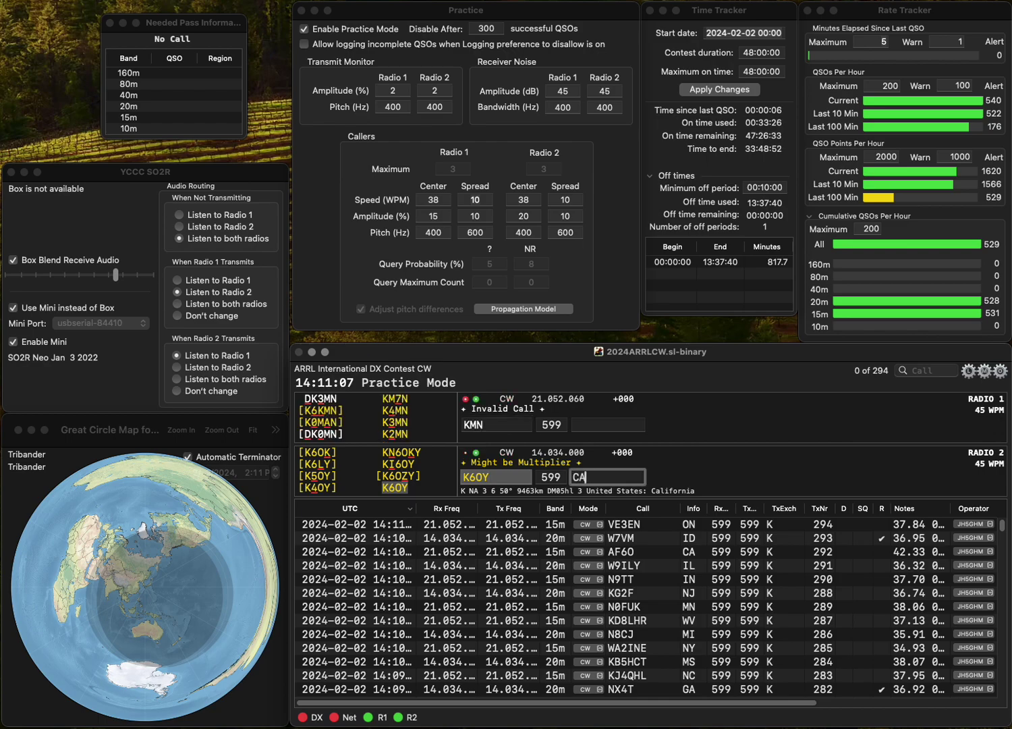
pyautogui.press('Return')
pyautogui.press('Delete')
pyautogui.write('2M')
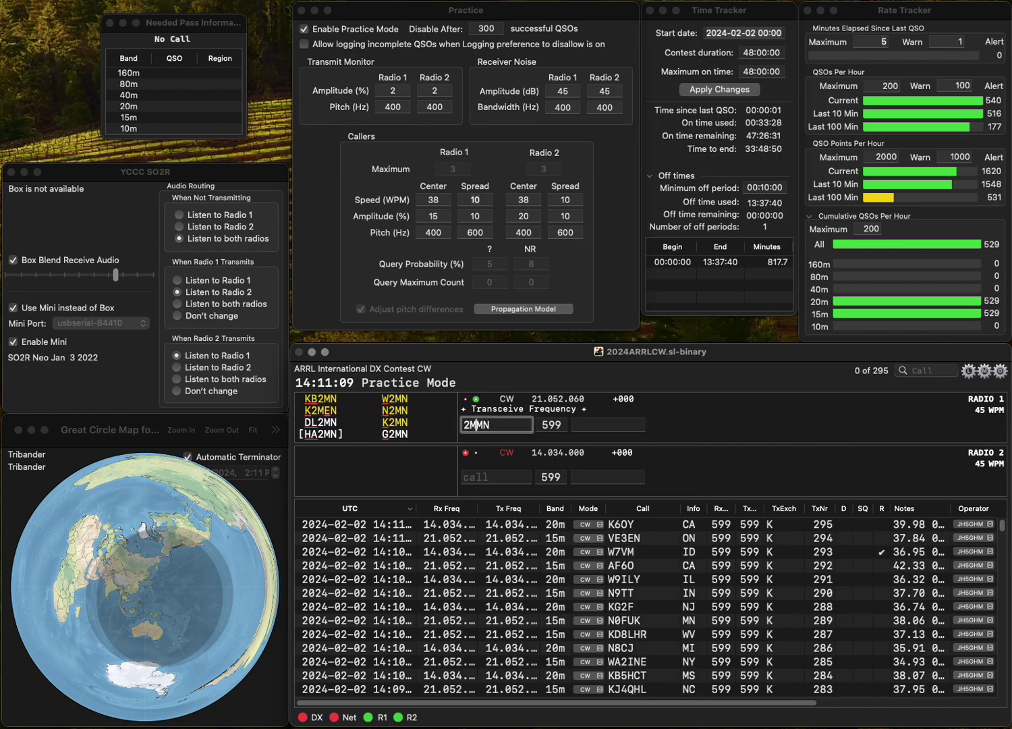
pyautogui.press('BackSpace')
pyautogui.press('Left')
pyautogui.write('W')
pyautogui.press('Return')
# Enter and send the call VE3AGC on Radio 2, and log W2MN with exchange NM on Radio 1.
pyautogui.write('3AGC')
pyautogui.press('Up')
pyautogui.write('VE')
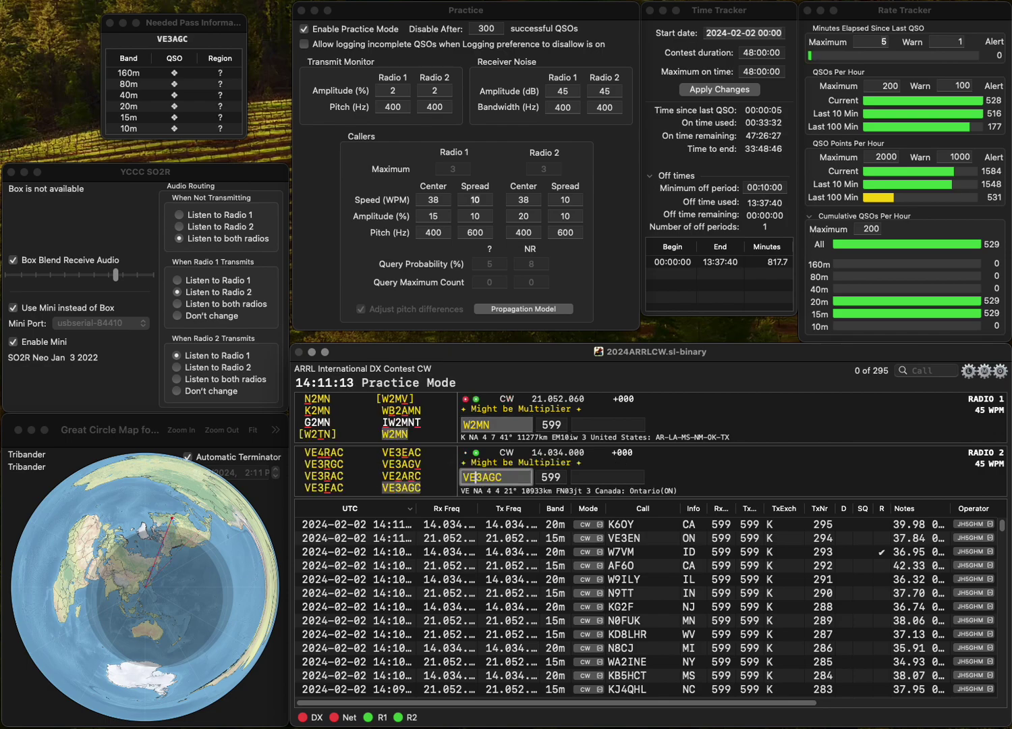
pyautogui.press('Return')
pyautogui.write('NM')
pyautogui.press('Return')
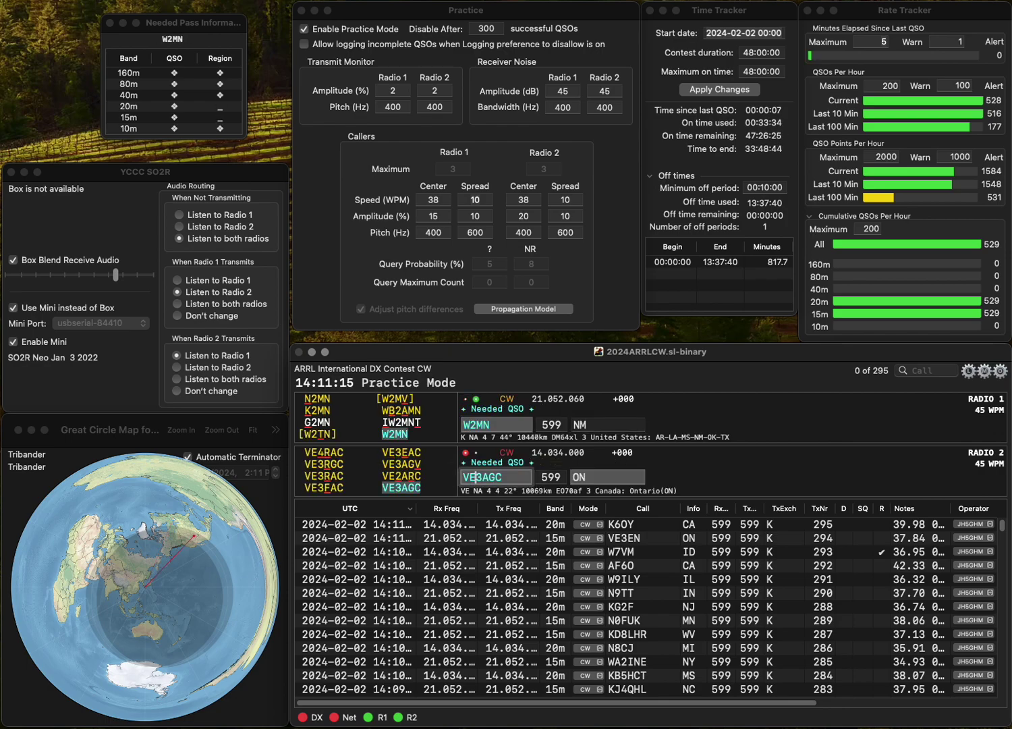
pyautogui.press('Tab')
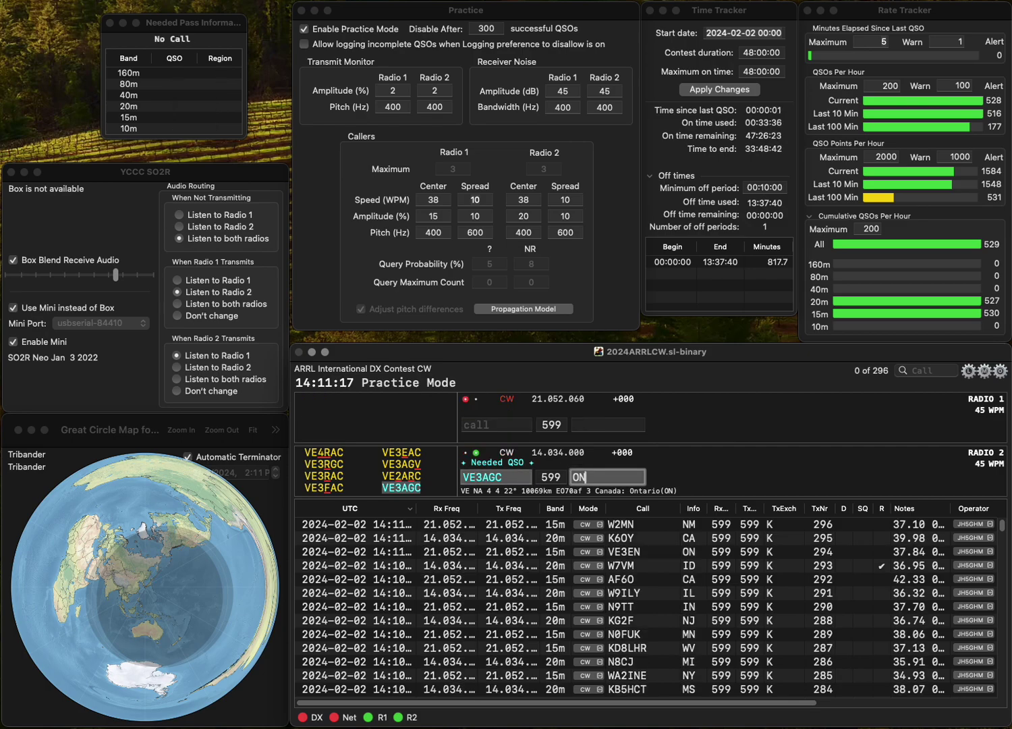
pyautogui.press('Return')
pyautogui.write('K4')
pyautogui.write('VA')
pyautogui.press('Left')
pyautogui.press('Left')
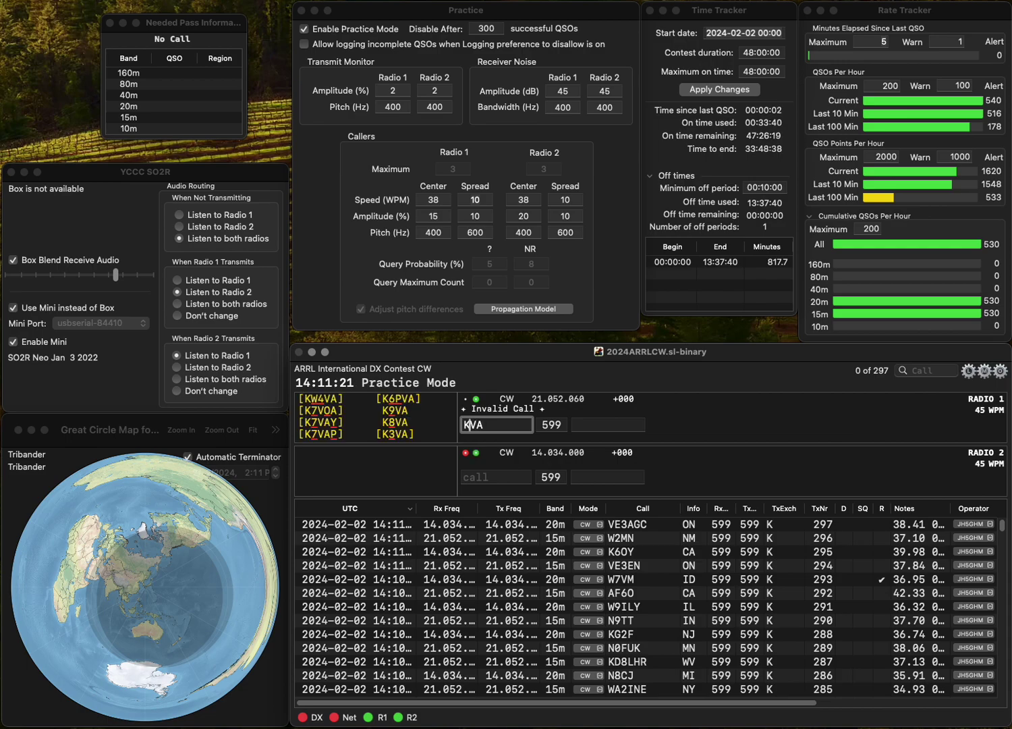
pyautogui.write('4')
pyautogui.write('I')
pyautogui.press('Return')
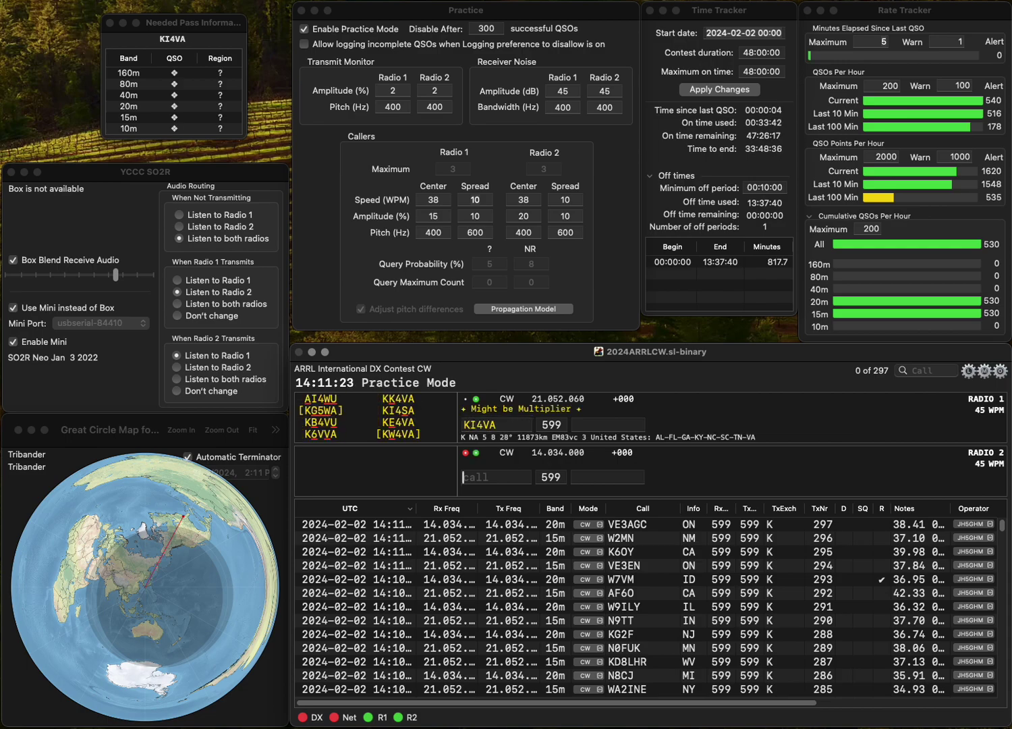
# Enter and send the call K4PWK on Radio 2, and correct the Radio 1 call to KE4VA and send it.
pyautogui.write('K4PWK')
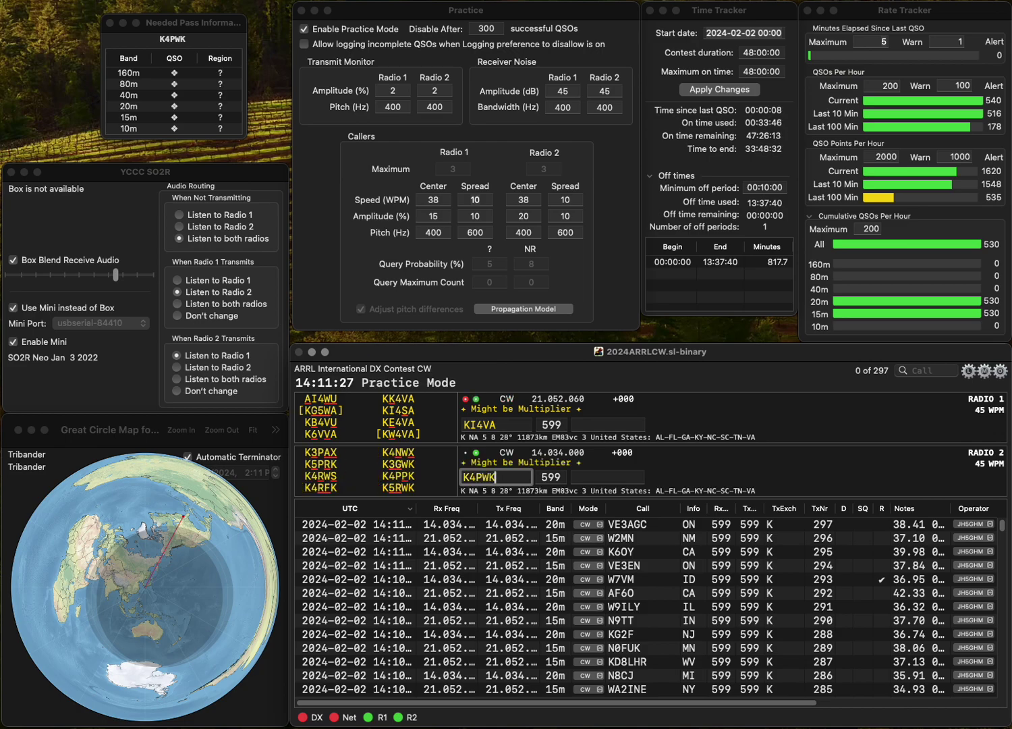
pyautogui.press('Return')
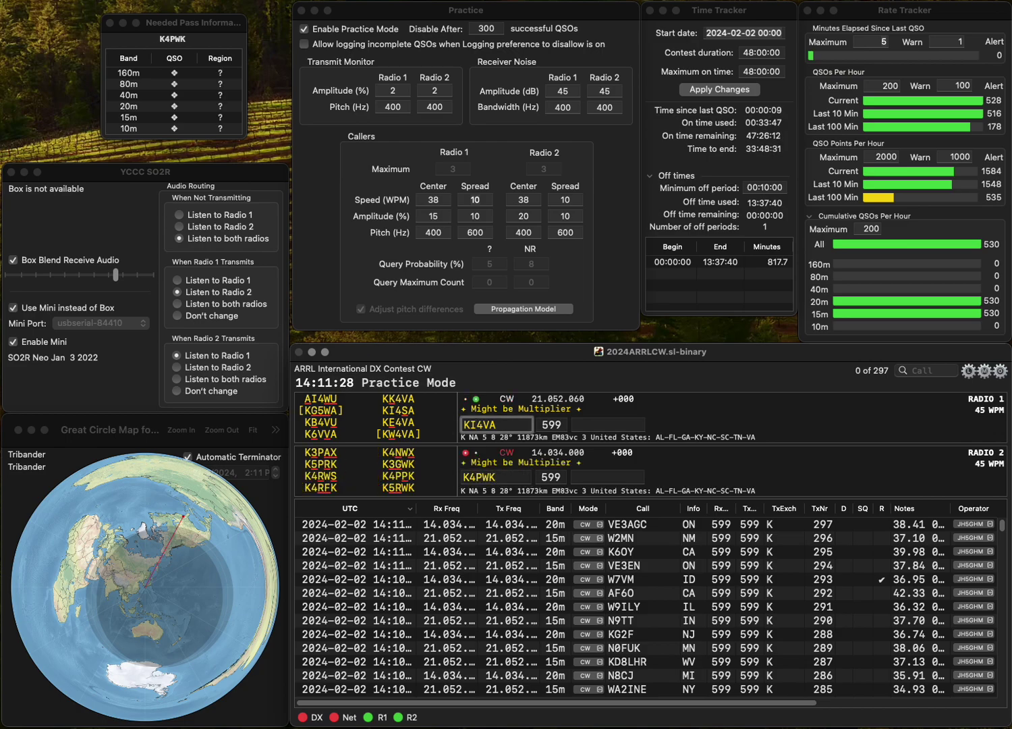
pyautogui.press('BackSpace')
pyautogui.write('E')
pyautogui.press('Return')
pyautogui.press('Left')
pyautogui.write('P')
pyautogui.press('Return')
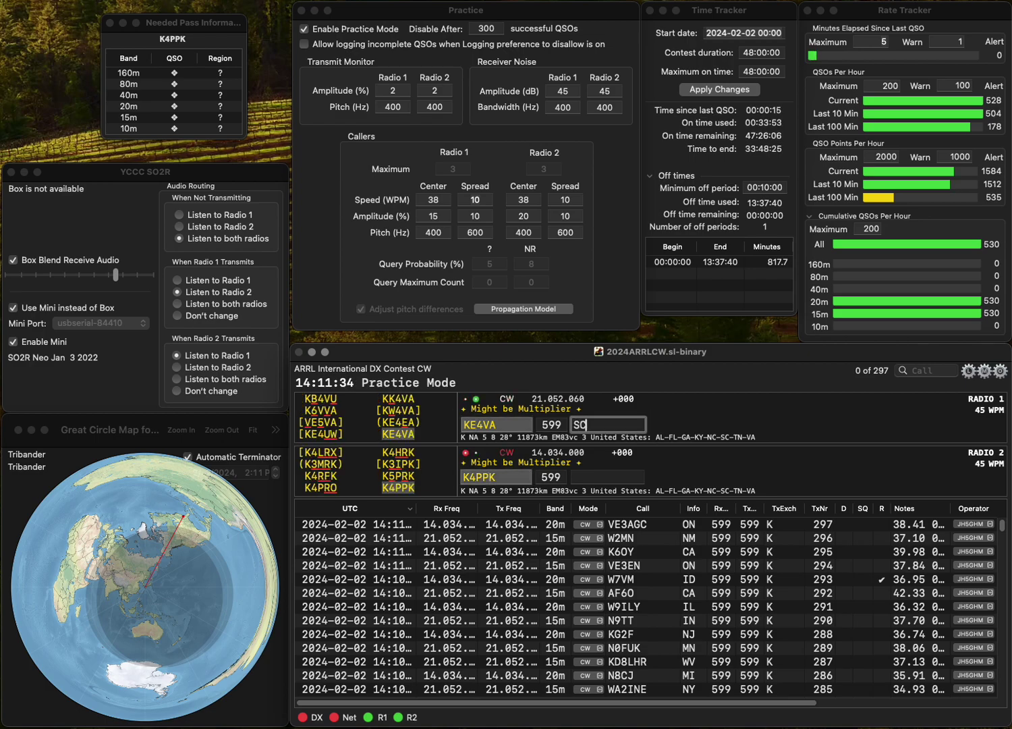
pyautogui.write('SC')
pyautogui.press('Return')
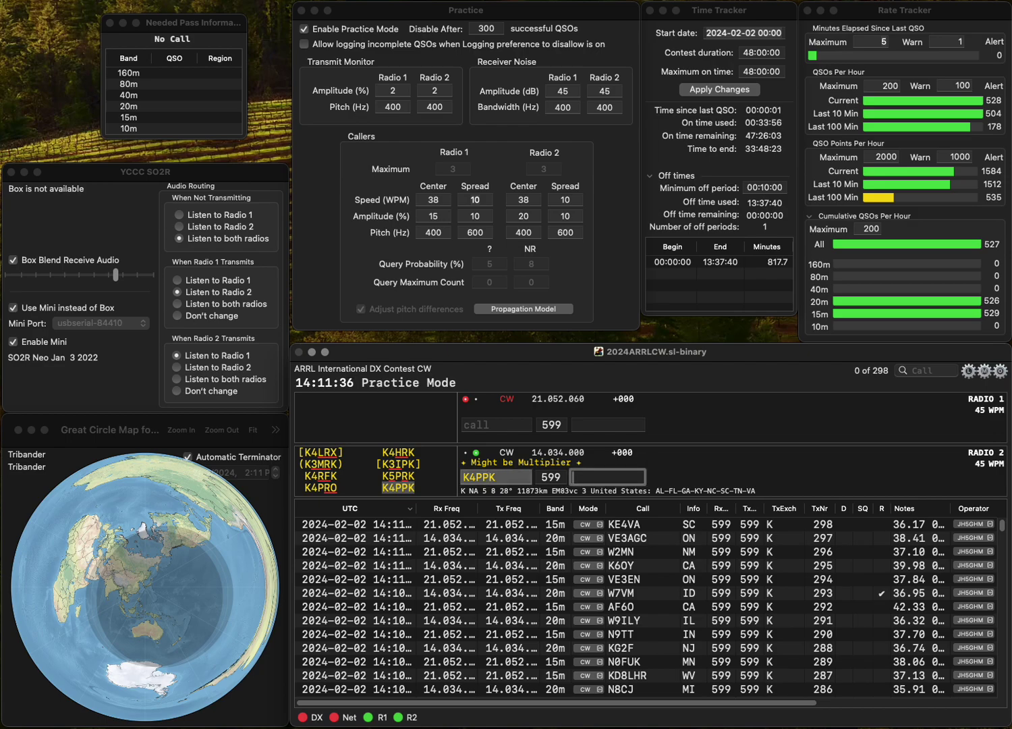
pyautogui.press('Return')
pyautogui.write('VE')
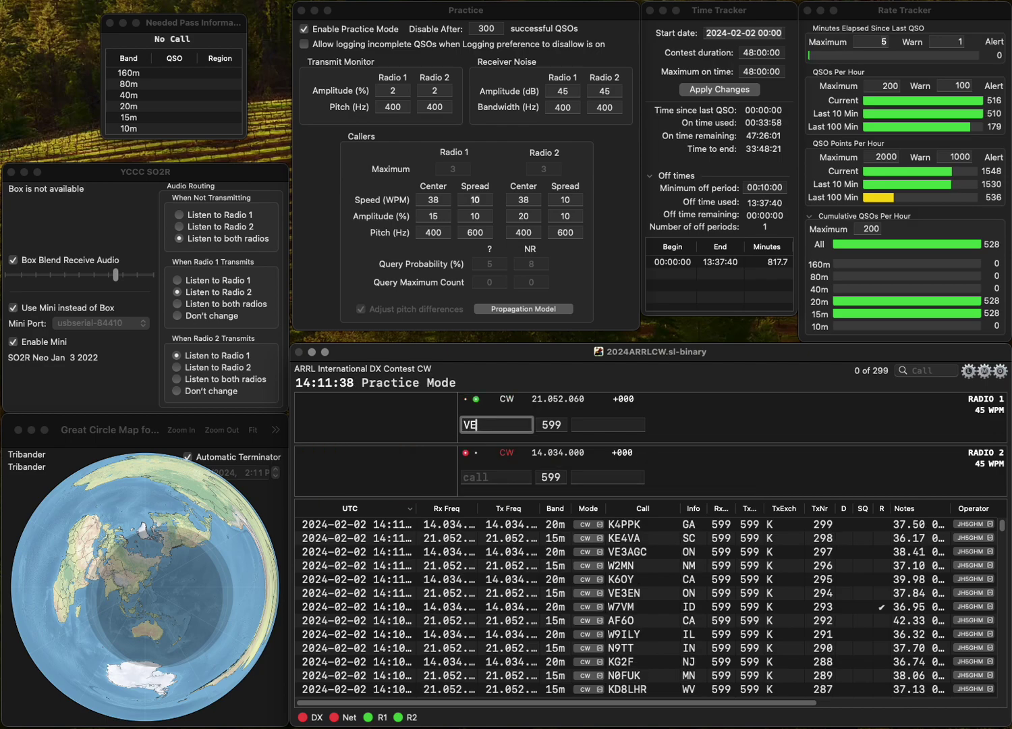
pyautogui.write('5UO')
pyautogui.press('Return')
# Enter and send the call WN9ZWC on Radio 2, and log VE5UO with exchange SK on Radio 1.
pyautogui.write('AN9ZWC')
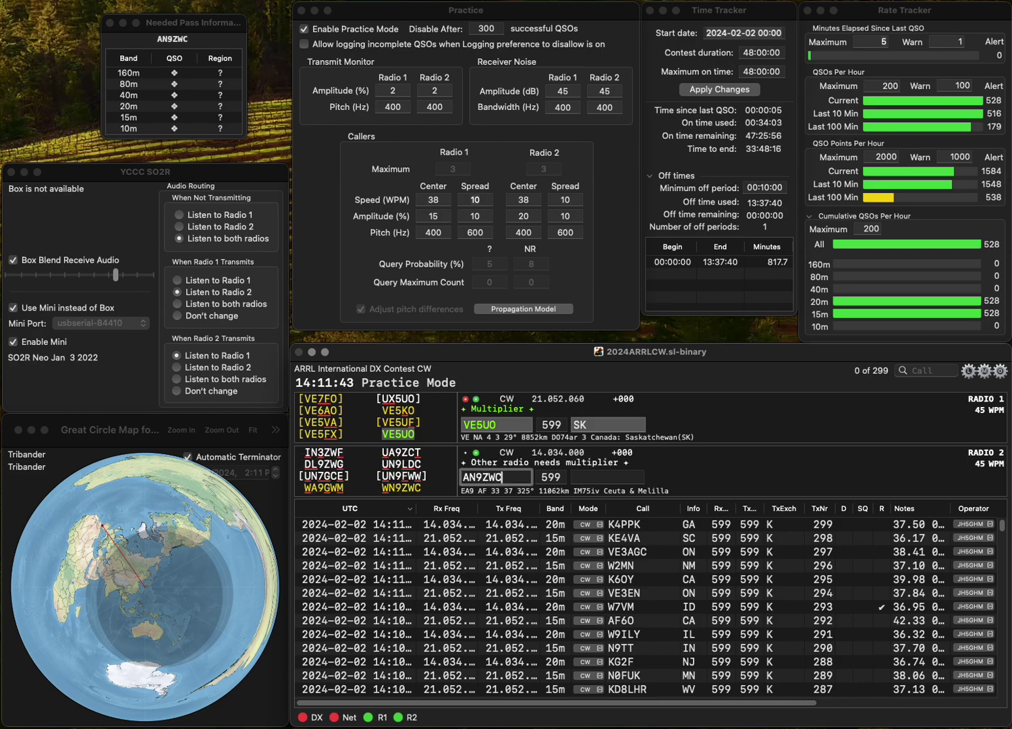
pyautogui.press('super+Left')
pyautogui.press('Delete')
pyautogui.write('W')
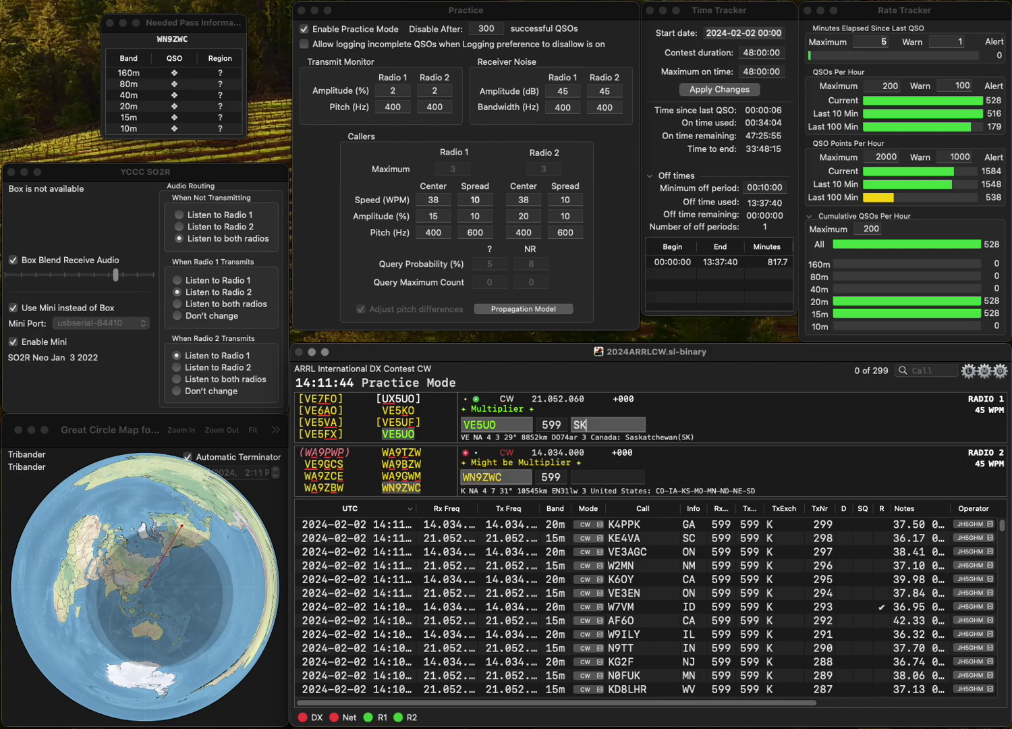
pyautogui.press('Return')
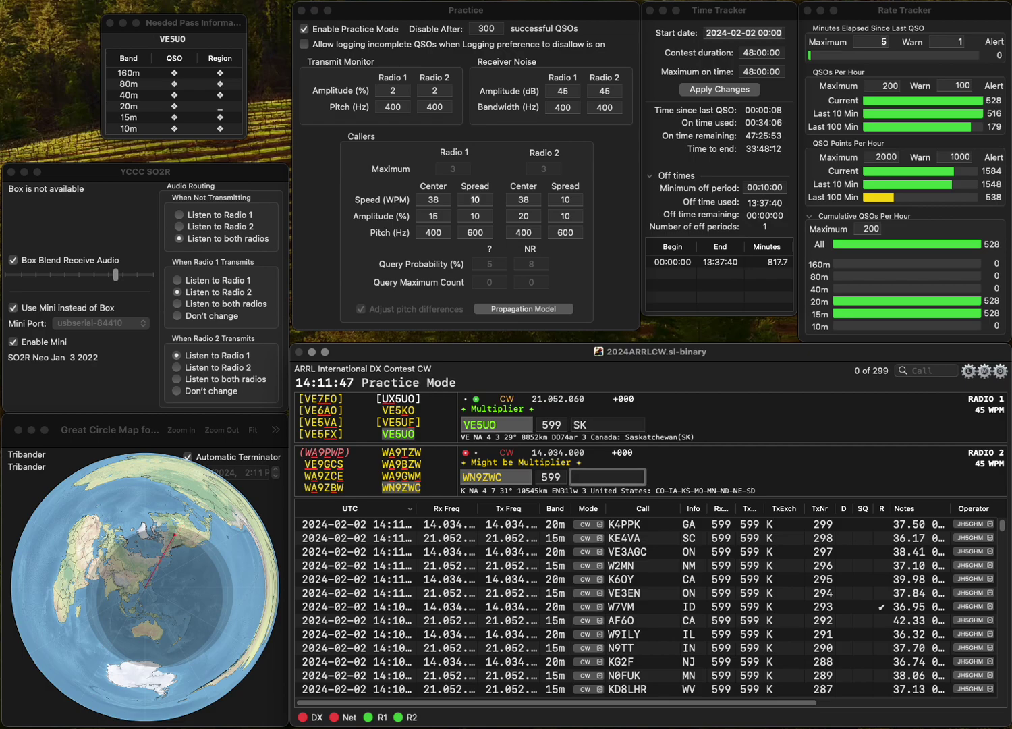